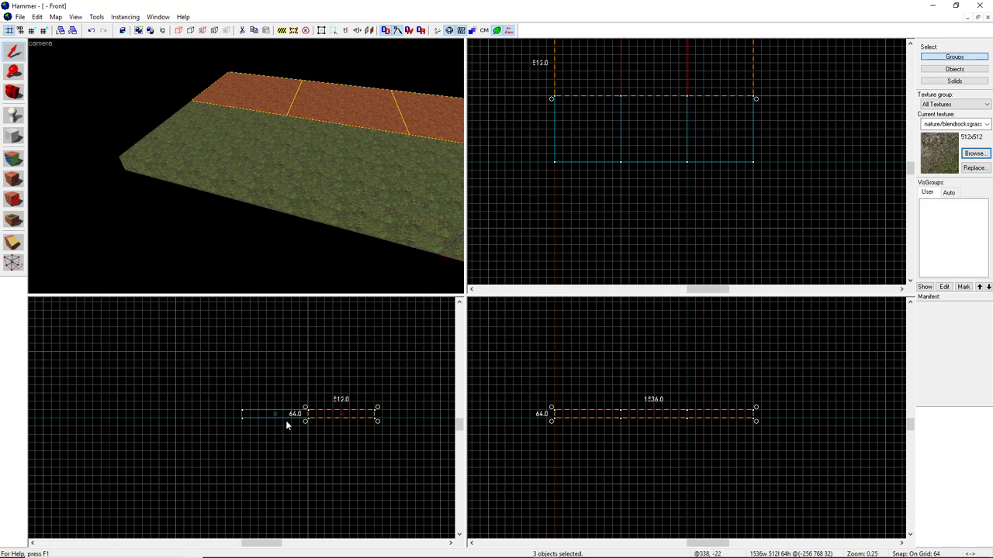
- Raise the three selected blocks by one 64-unit grid step and stretch them upward to a height of 192 units
{"action": "scroll", "coordinate": [274, 411], "scroll_direction": "up", "scroll_amount": 3}
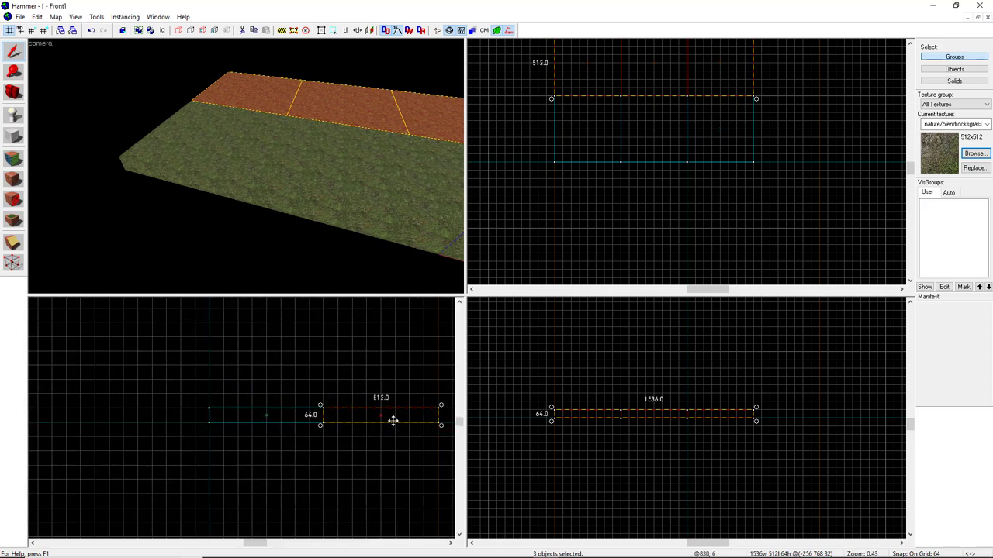
{"action": "left_click_drag", "start_coordinate": [393, 420], "coordinate": [381, 398]}
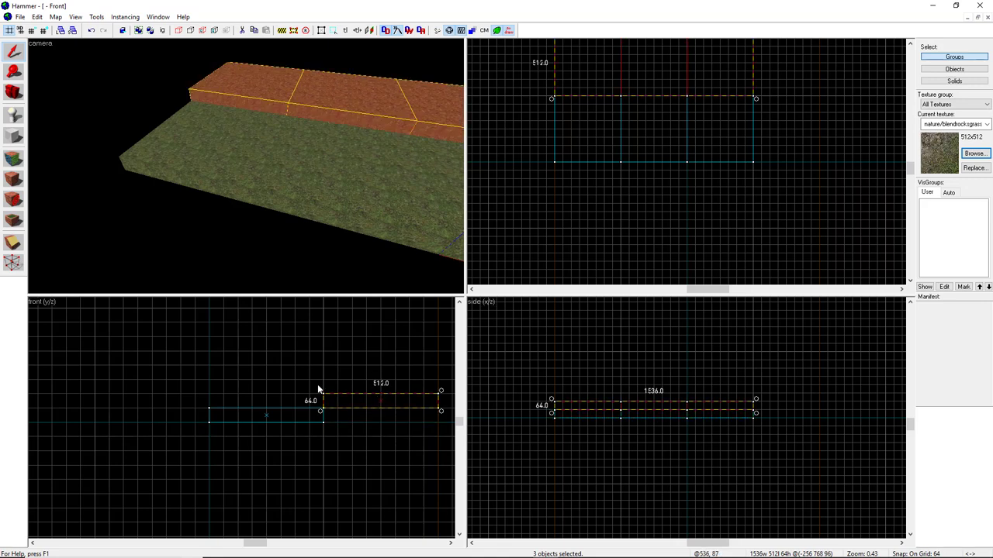
{"action": "left_click", "coordinate": [382, 402]}
{"action": "left_click_drag", "start_coordinate": [380, 392], "coordinate": [381, 362]}
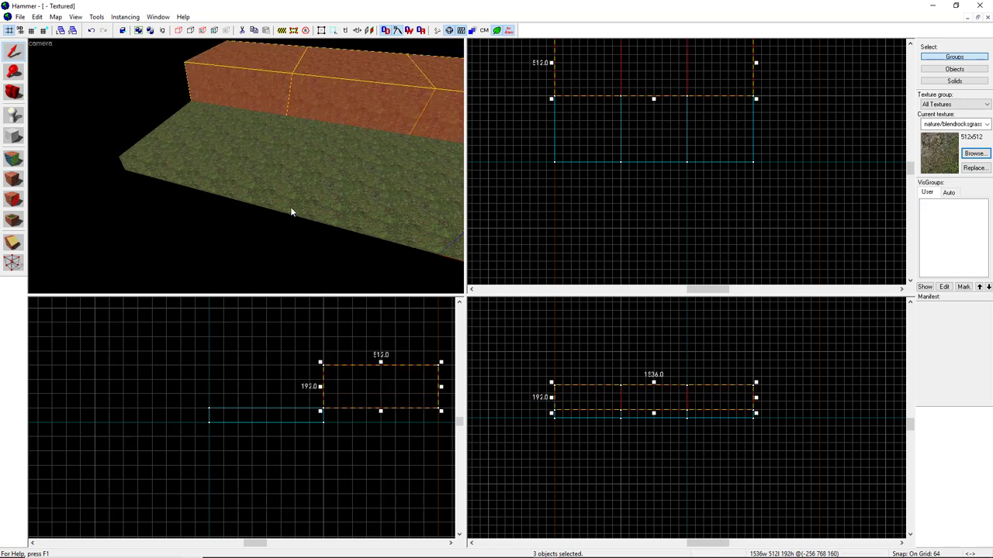
- Copy the three raised blocks to the opposite side of the lower strip, flush with its edge, and clear the selection
{"action": "key", "text": "z"}
{"action": "key", "text": "s"}
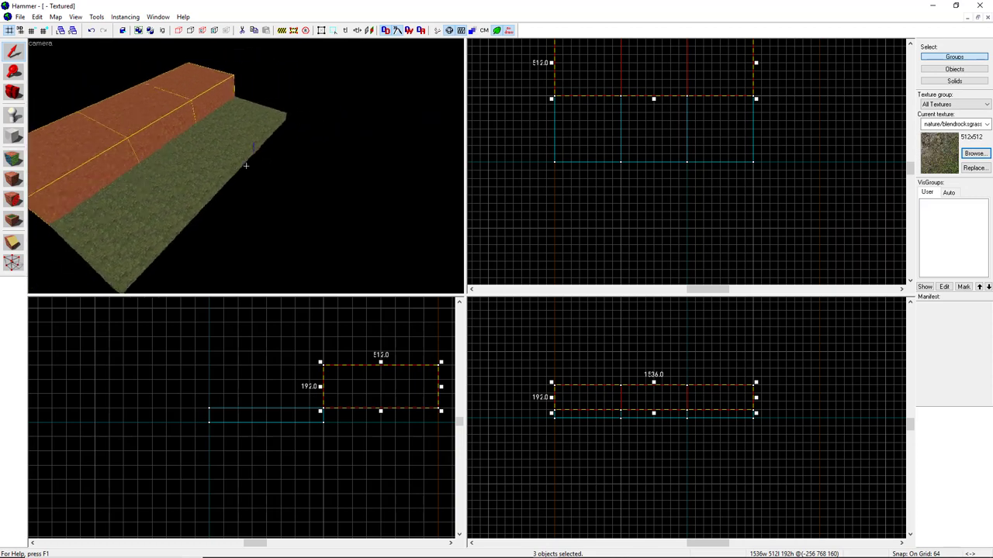
{"action": "key", "text": "z"}
{"action": "scroll", "coordinate": [624, 93], "scroll_direction": "down", "scroll_amount": 2}
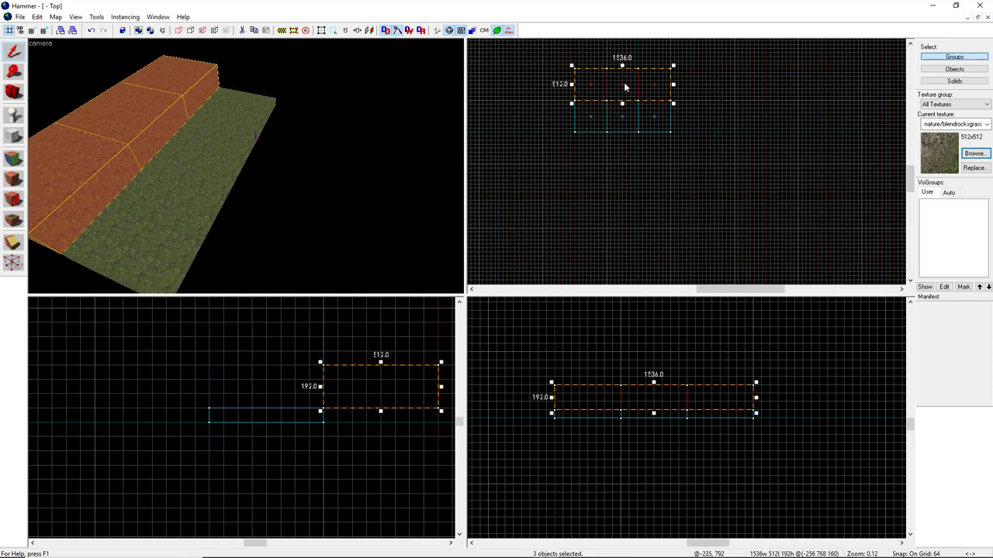
{"action": "left_click_drag", "start_coordinate": [622, 84], "coordinate": [621, 149], "text": "shift"}
{"action": "key", "text": "z"}
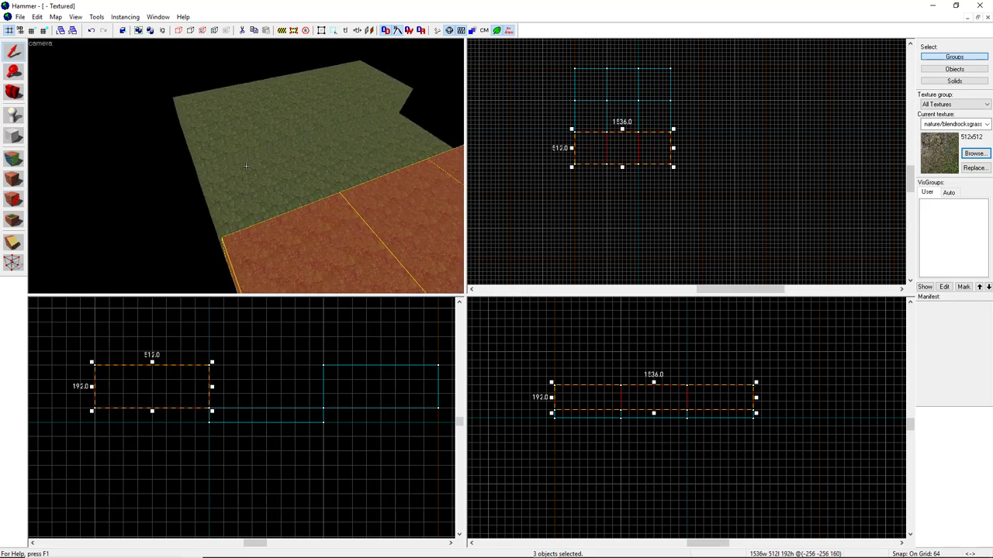
{"action": "key", "text": "a"}
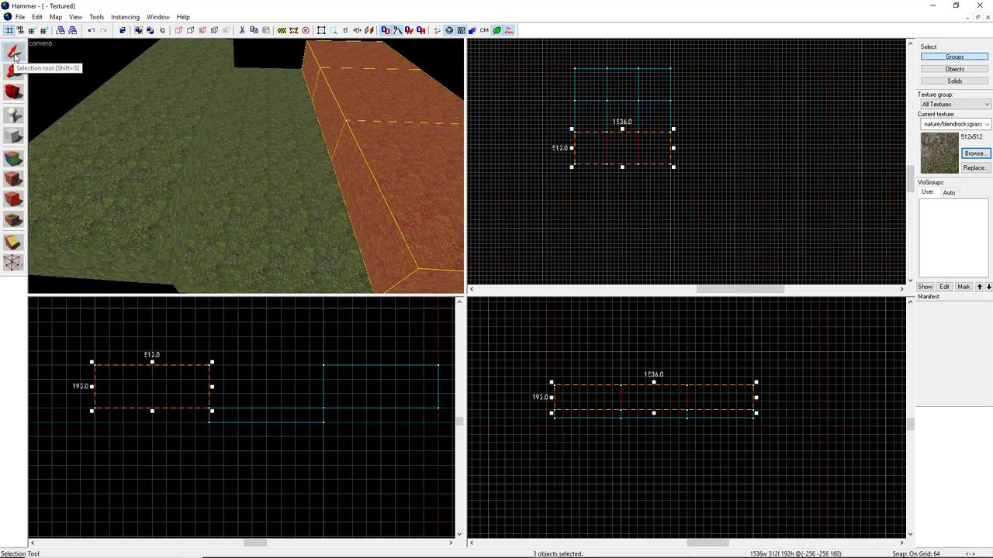
{"action": "key", "text": "Delete"}
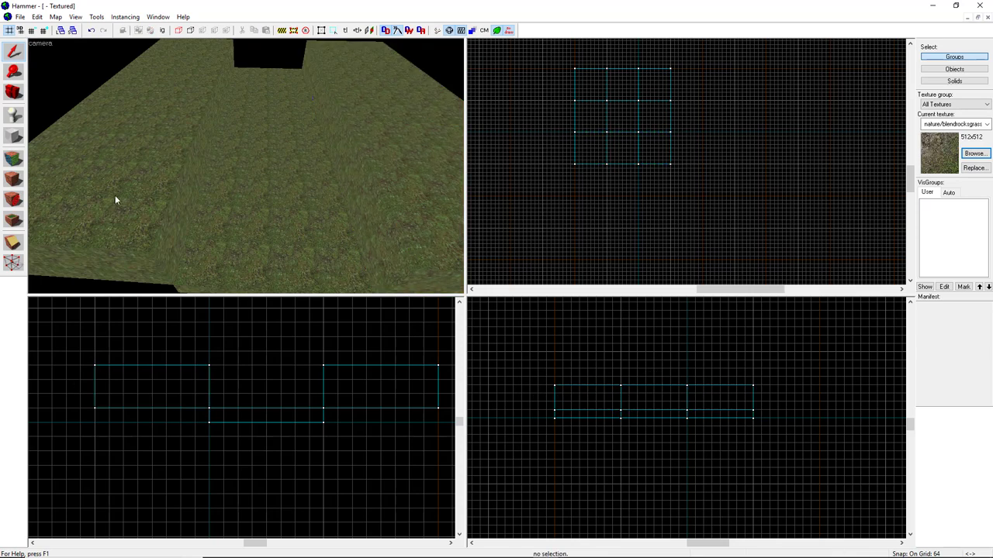
- Open the Displacement tools of the Face Edit Sheet with face selection active
{"action": "left_click", "coordinate": [14, 159]}
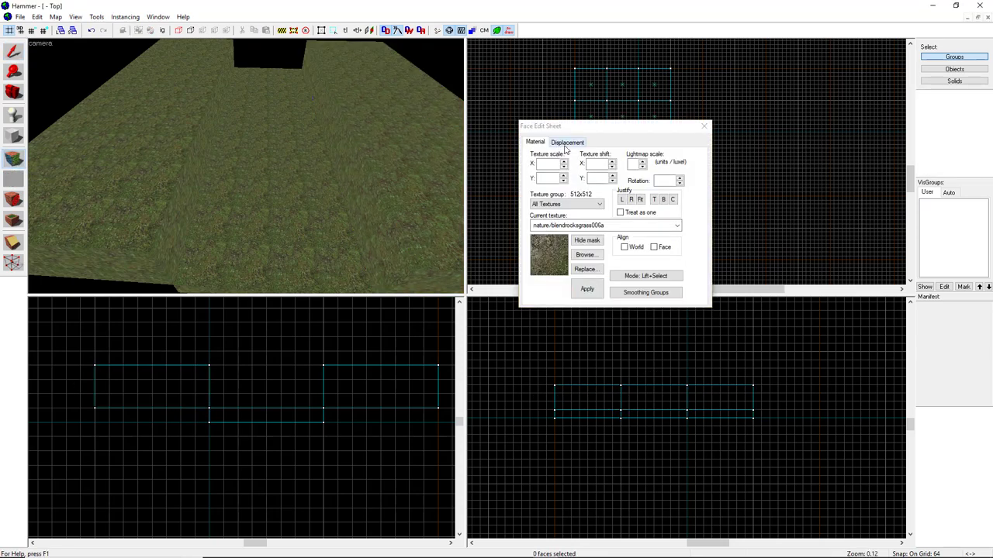
{"action": "left_click", "coordinate": [567, 143]}
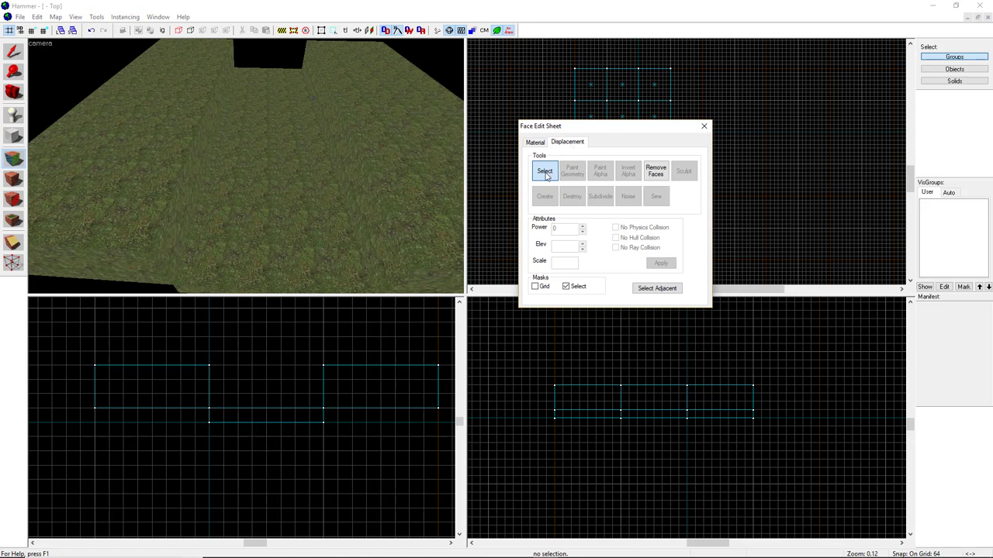
{"action": "left_click", "coordinate": [13, 52]}
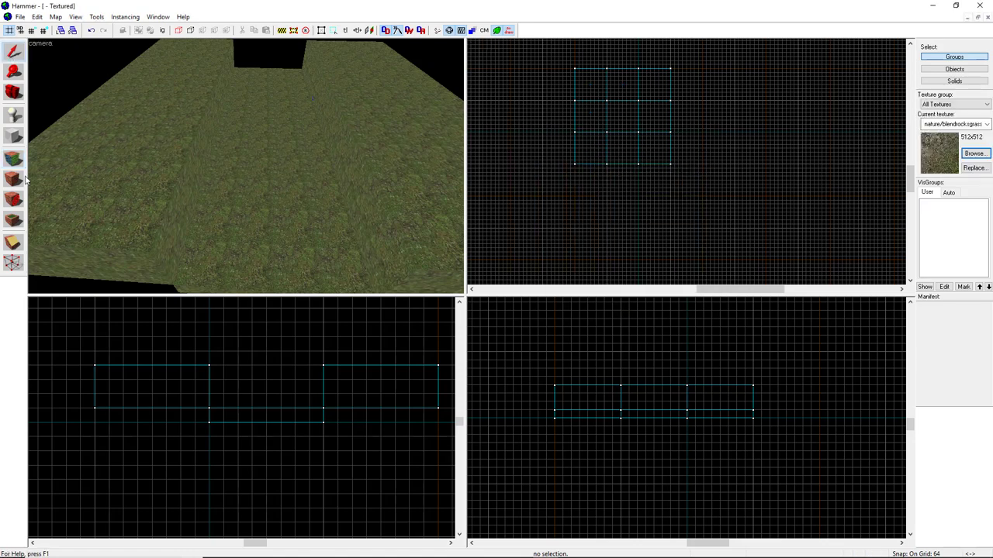
{"action": "left_click", "coordinate": [14, 159]}
{"action": "left_click", "coordinate": [574, 143]}
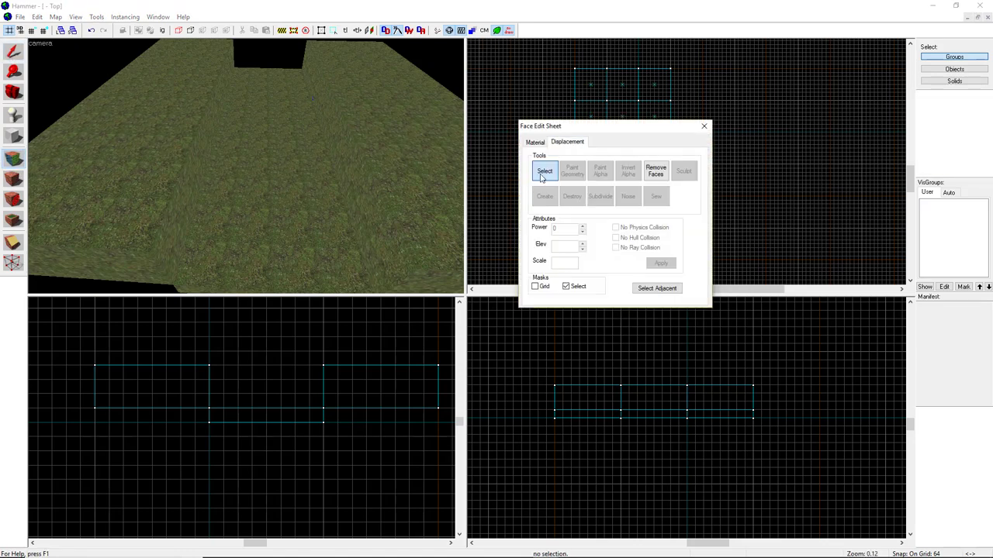
- Select the top faces of both raised rows and the middle strip, plus the inner side walls of the channel
{"action": "left_click", "coordinate": [139, 216]}
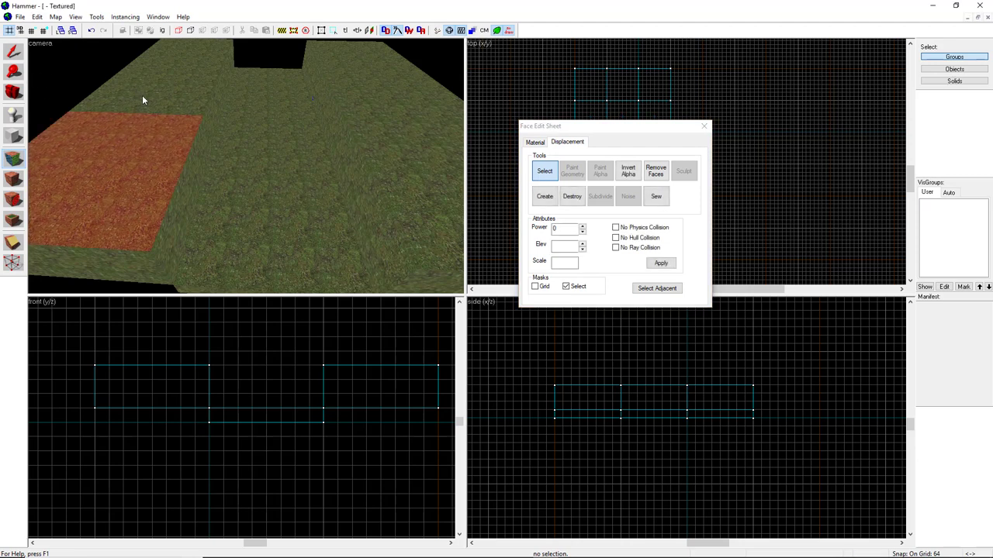
{"action": "left_click", "coordinate": [199, 55], "text": "ctrl"}
{"action": "left_click", "coordinate": [231, 66], "text": "ctrl"}
{"action": "left_click", "coordinate": [220, 93], "text": "ctrl"}
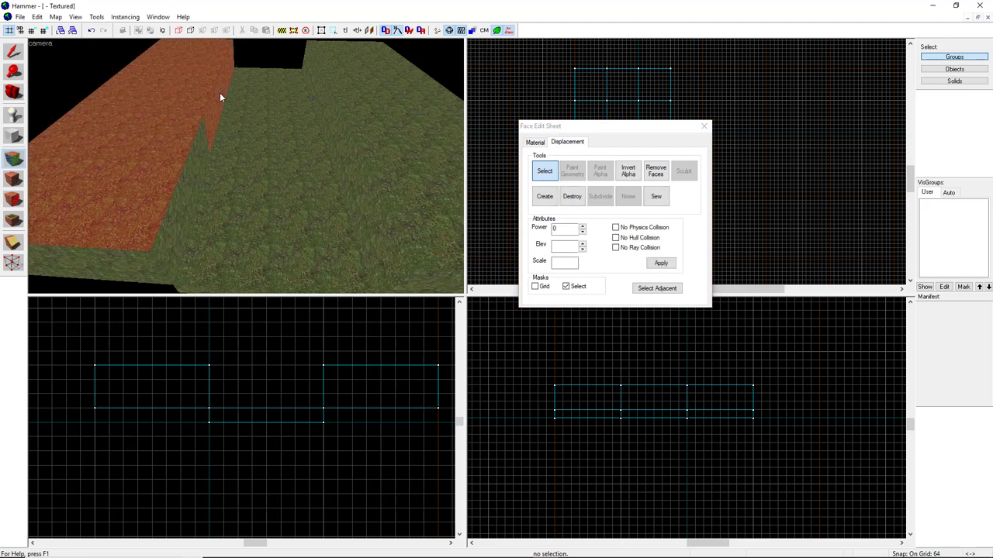
{"action": "left_click", "coordinate": [202, 153], "text": "ctrl"}
{"action": "left_click", "coordinate": [233, 236], "text": "ctrl"}
{"action": "left_click", "coordinate": [244, 136], "text": "ctrl"}
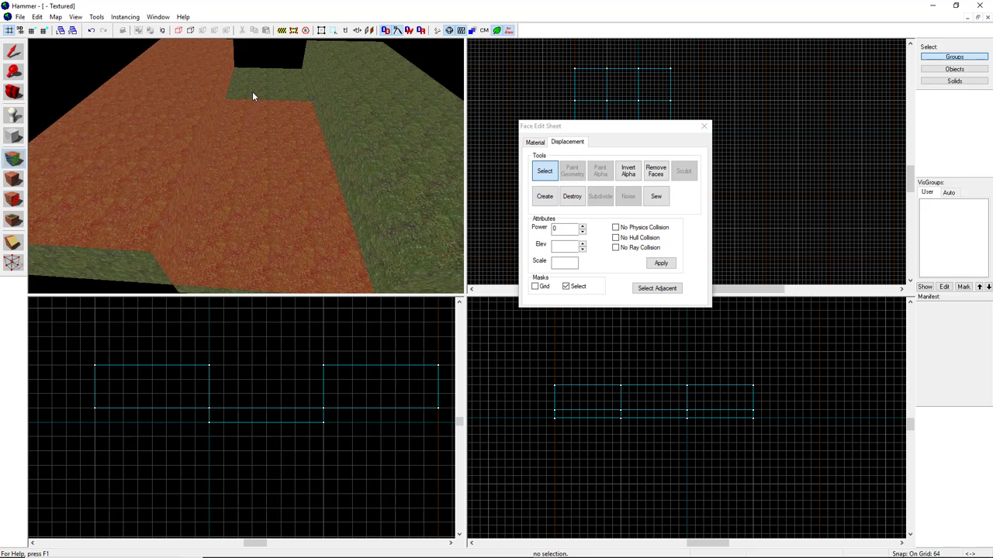
{"action": "left_click", "coordinate": [380, 85], "text": "ctrl"}
{"action": "left_click", "coordinate": [326, 116], "text": "ctrl"}
{"action": "left_click", "coordinate": [397, 151], "text": "ctrl"}
{"action": "left_click", "coordinate": [365, 183], "text": "ctrl"}
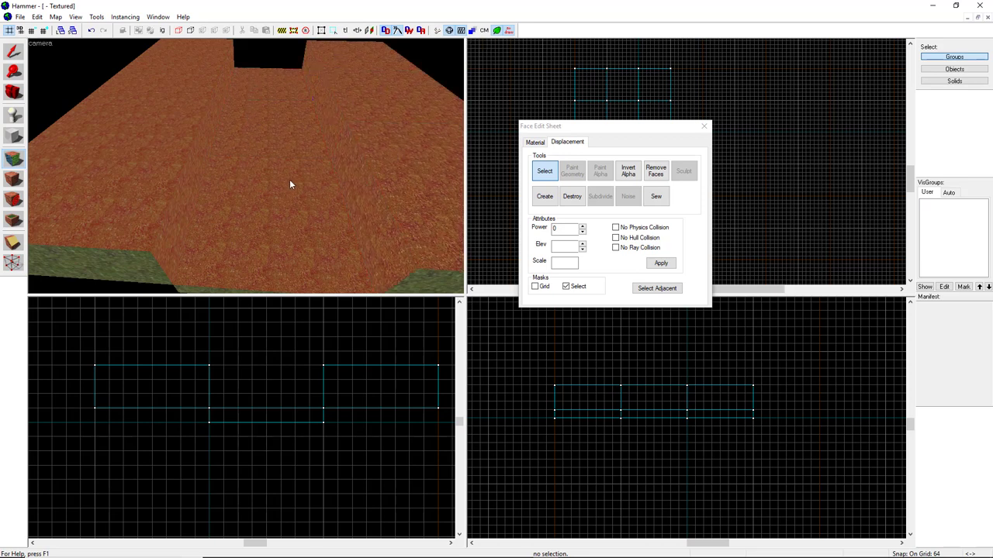
- Create displacements with power 3 on all the selected channel faces
{"action": "key", "text": "z"}
{"action": "key", "text": "d"}
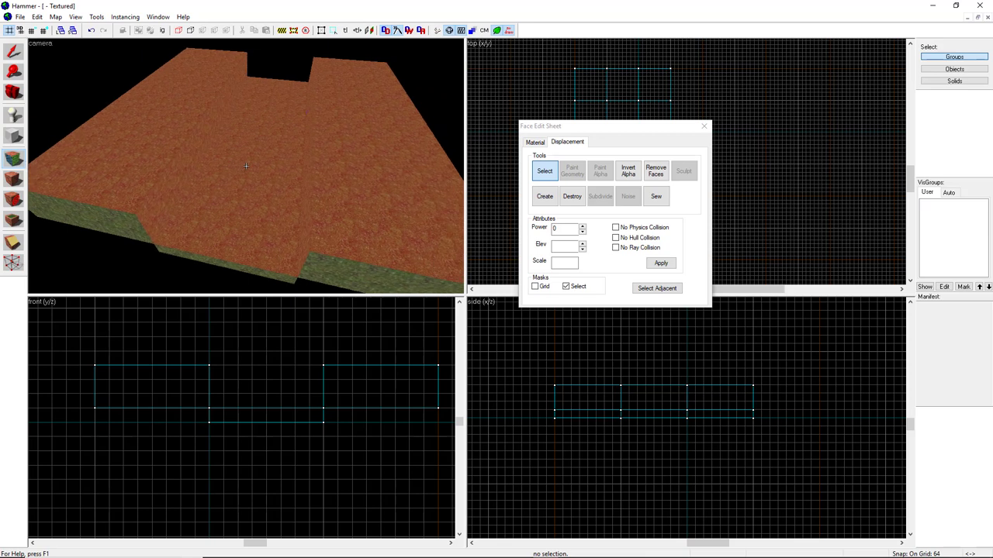
{"action": "key", "text": "z"}
{"action": "key", "text": "z"}
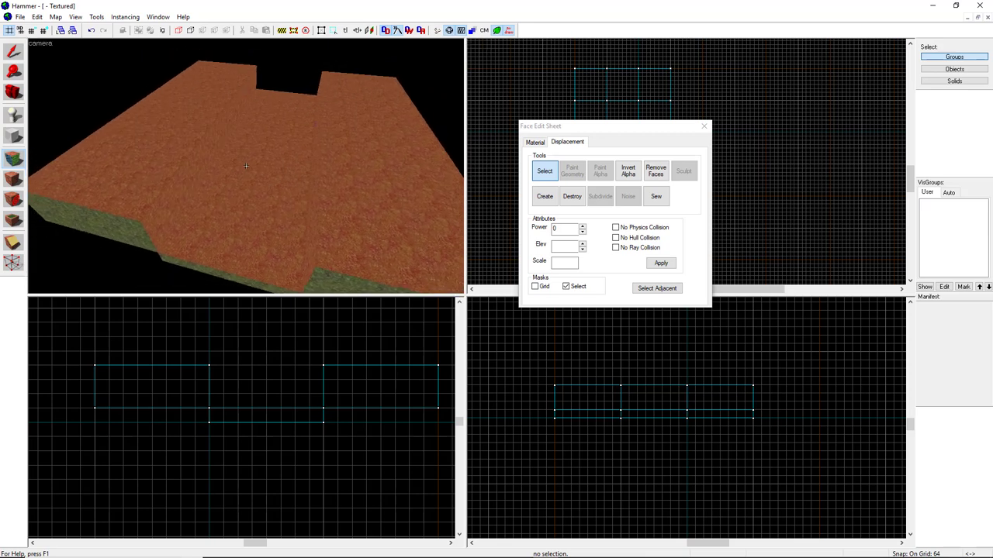
{"action": "left_click_drag", "start_coordinate": [245, 166], "coordinate": [245, 165]}
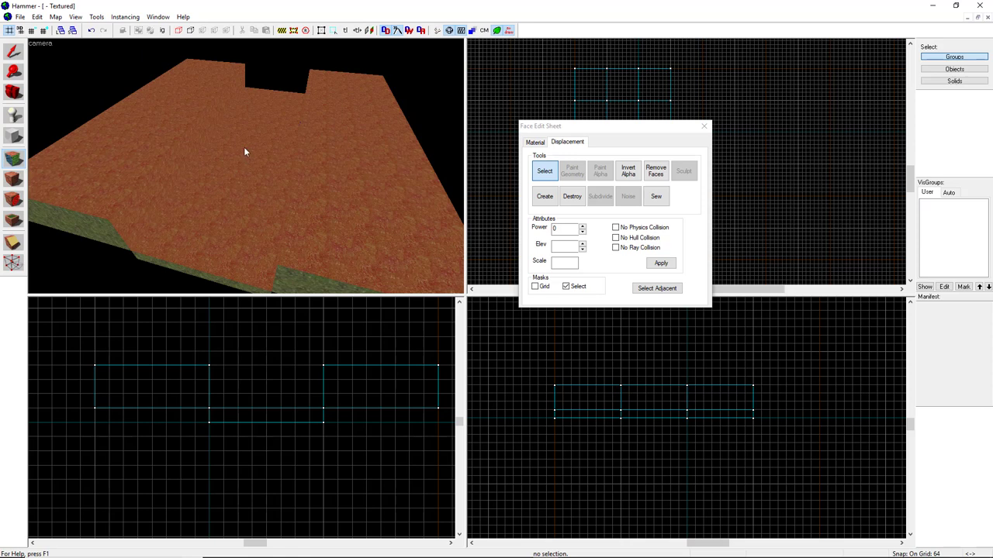
{"action": "left_click", "coordinate": [545, 197]}
{"action": "type", "text": "3"}
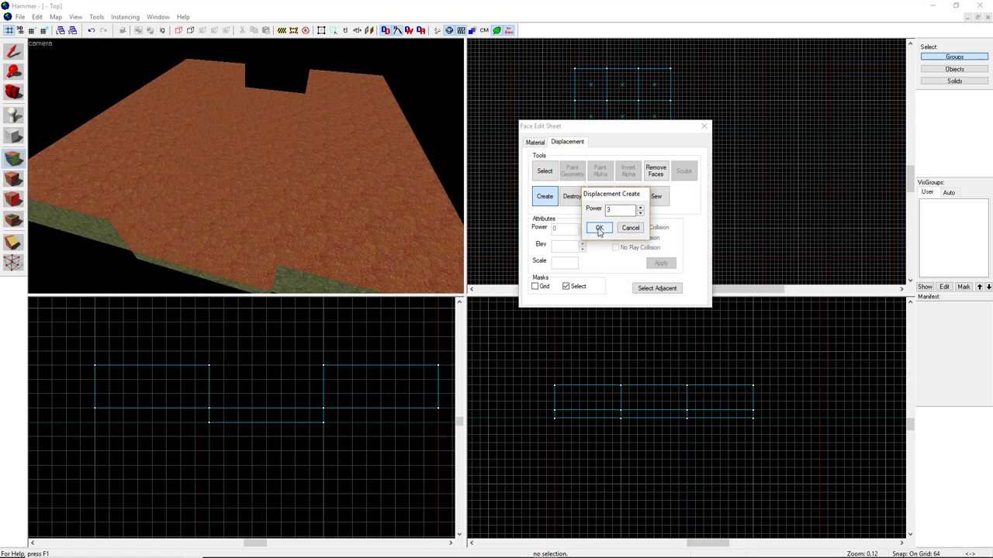
{"action": "left_click", "coordinate": [599, 228]}
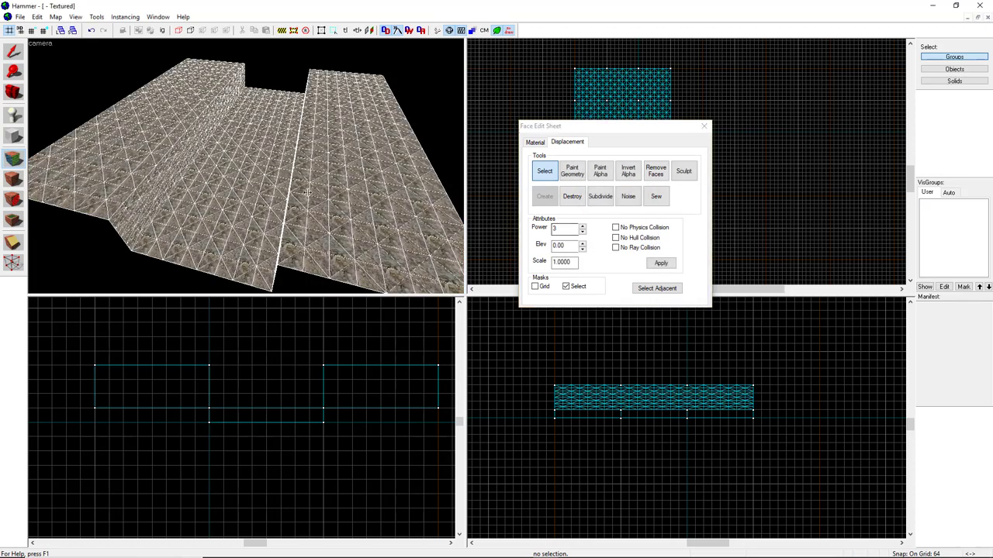
{"action": "key", "text": "z"}
{"action": "key", "text": "a"}
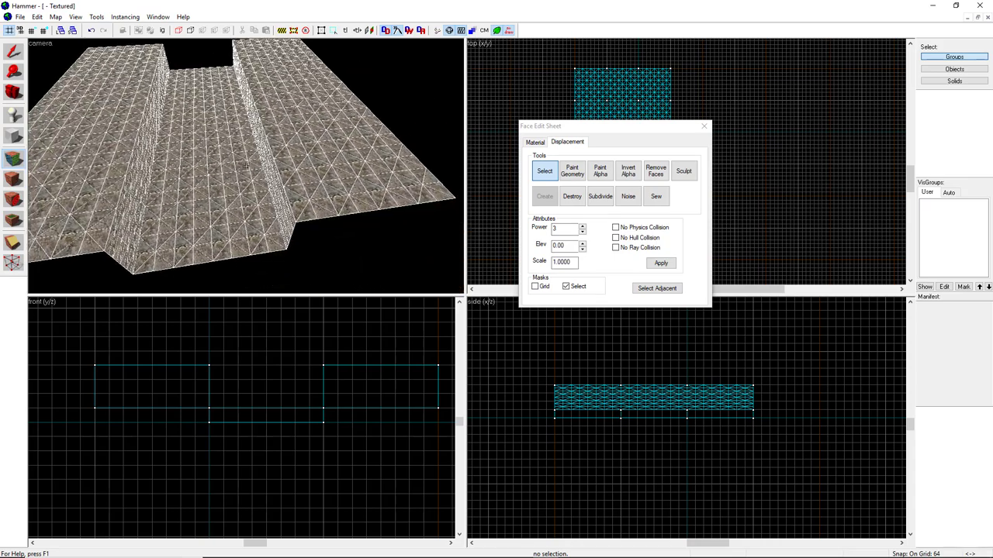
{"action": "left_click_drag", "start_coordinate": [244, 165], "coordinate": [246, 165]}
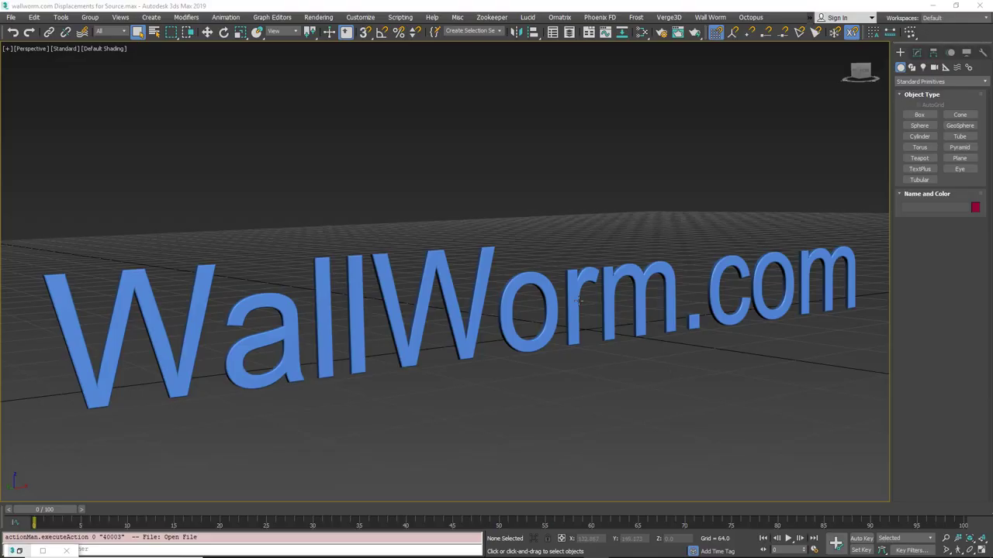
- In 3ds Max, set the grid spacing to 256 and create three adjoining 256 × 256 boxes with height -256 in a row
{"action": "middle_click_drag", "start_coordinate": [588, 333], "coordinate": [496, 326], "text": "alt"}
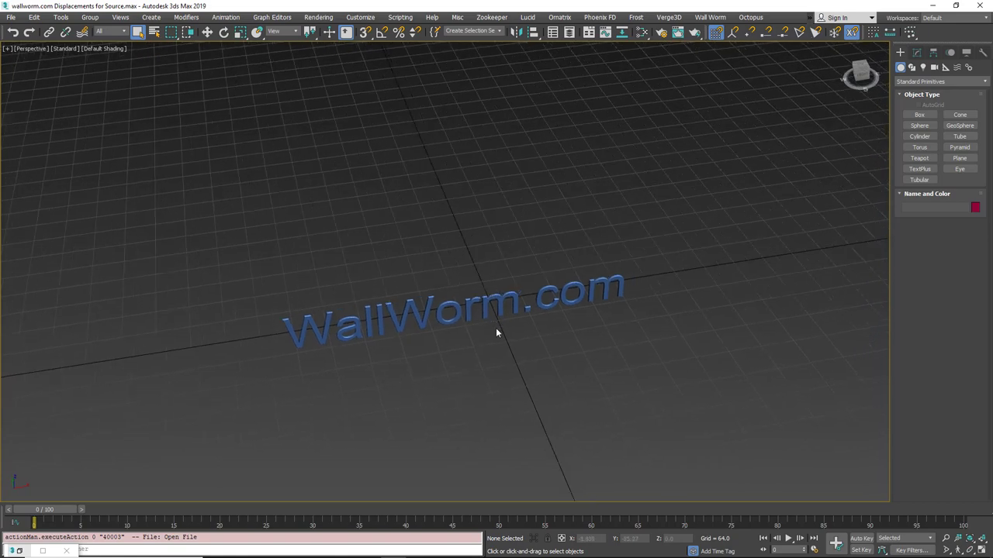
{"action": "key", "text": "bracketright"}
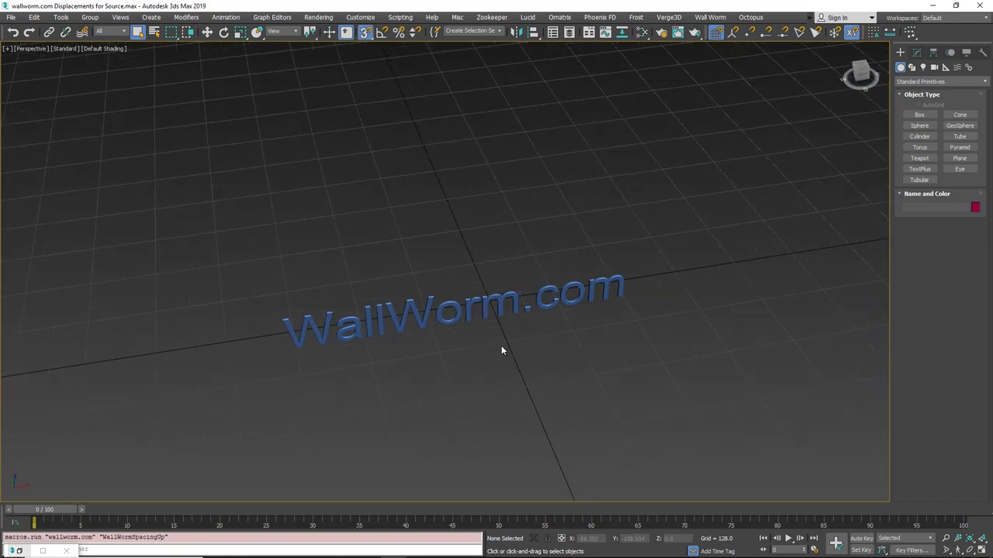
{"action": "key", "text": "bracketright"}
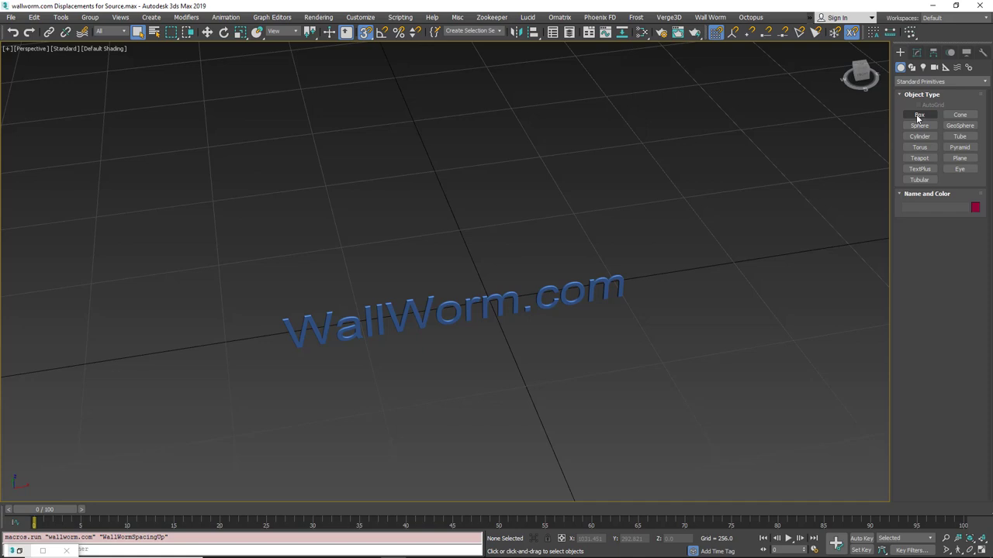
{"action": "left_click", "coordinate": [918, 115]}
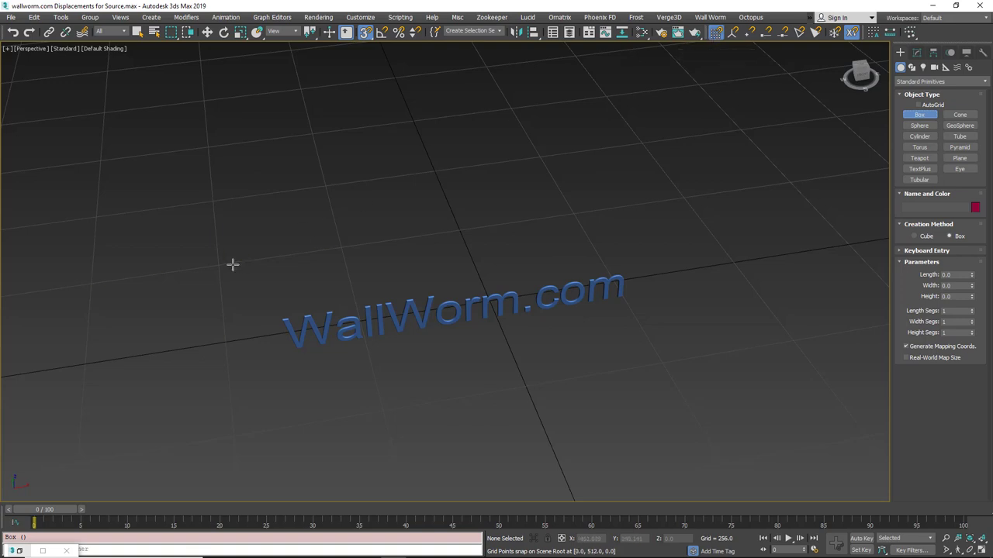
{"action": "left_click_drag", "start_coordinate": [220, 265], "coordinate": [359, 320]}
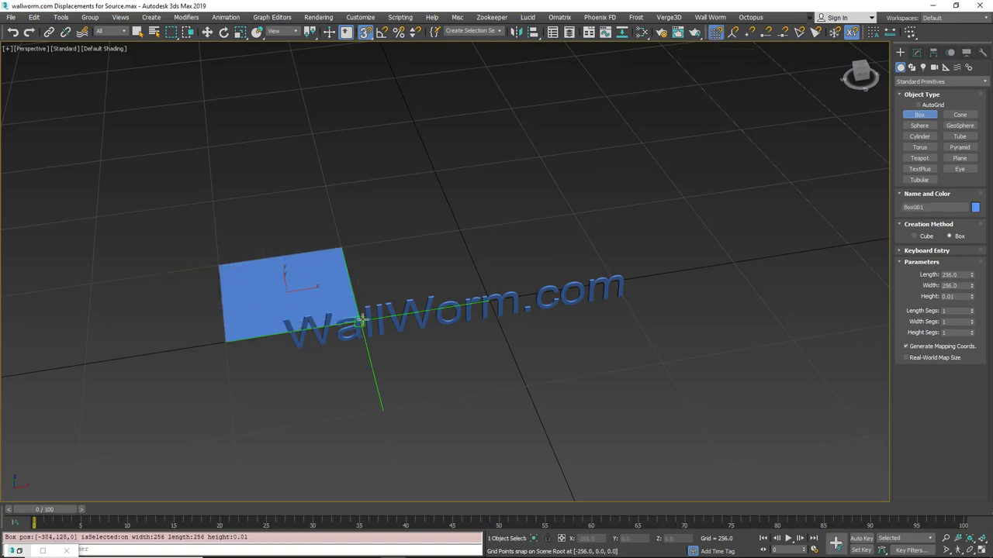
{"action": "left_click", "coordinate": [373, 390]}
{"action": "left_click_drag", "start_coordinate": [342, 249], "coordinate": [622, 279]}
{"action": "left_click", "coordinate": [491, 377]}
{"action": "left_click", "coordinate": [690, 359]}
{"action": "right_click", "coordinate": [351, 300]}
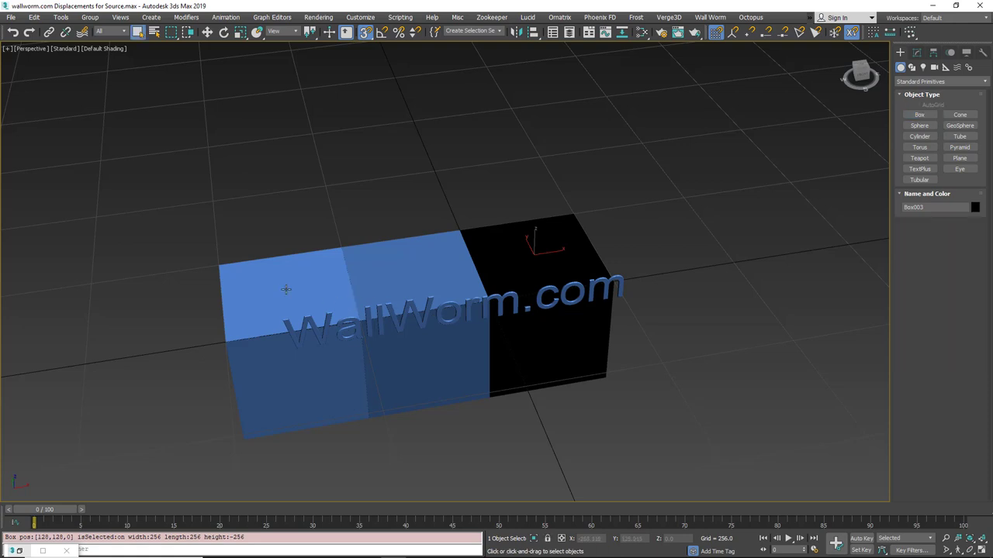
- Enable vertex snapping and copy the end box so its lower corner meets the upper outer corner of the row
{"action": "left_click", "coordinate": [287, 285]}
{"action": "left_click", "coordinate": [528, 273], "text": "ctrl"}
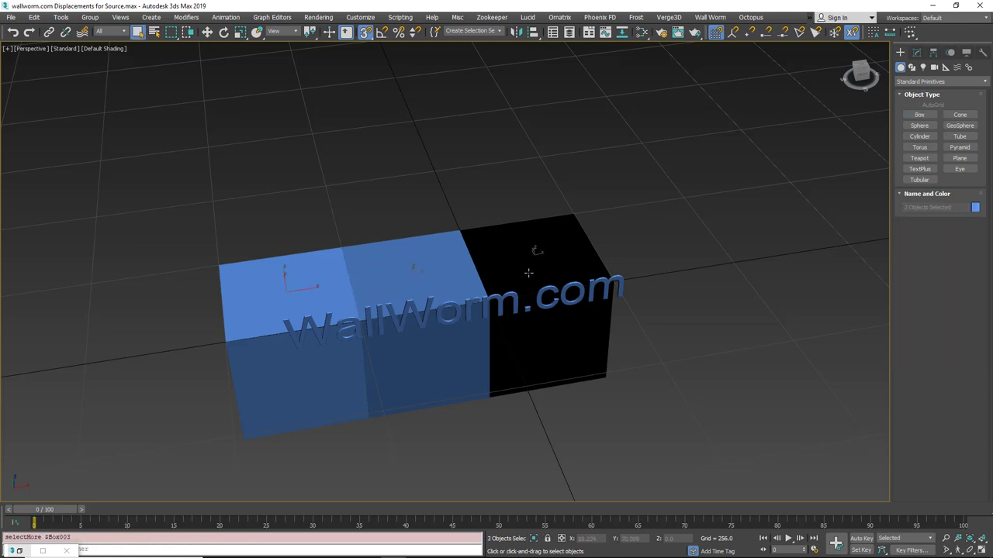
{"action": "right_click", "coordinate": [431, 268]}
{"action": "left_click", "coordinate": [464, 277]}
{"action": "middle_click_drag", "start_coordinate": [291, 294], "coordinate": [270, 315], "text": "alt"}
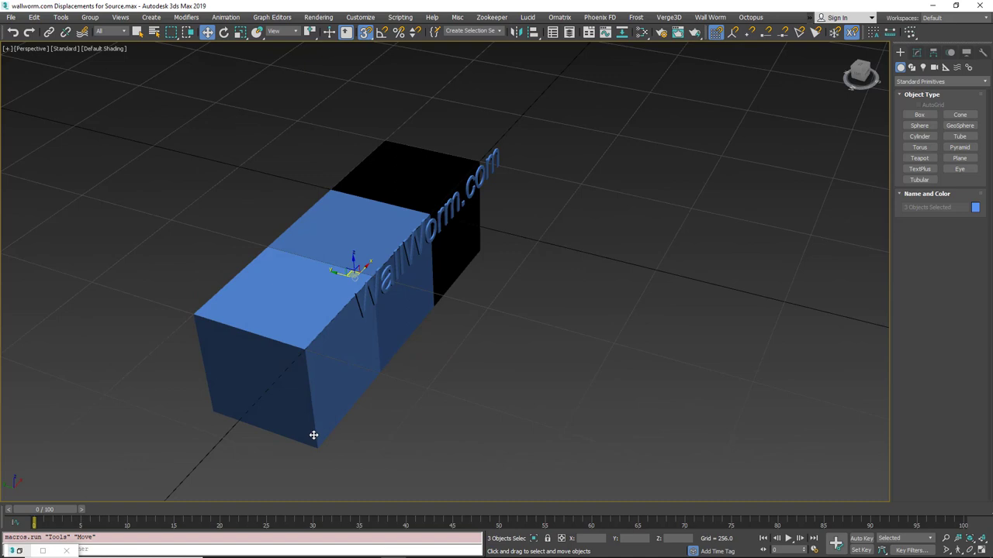
{"action": "left_click", "coordinate": [750, 31]}
{"action": "left_click", "coordinate": [320, 450]}
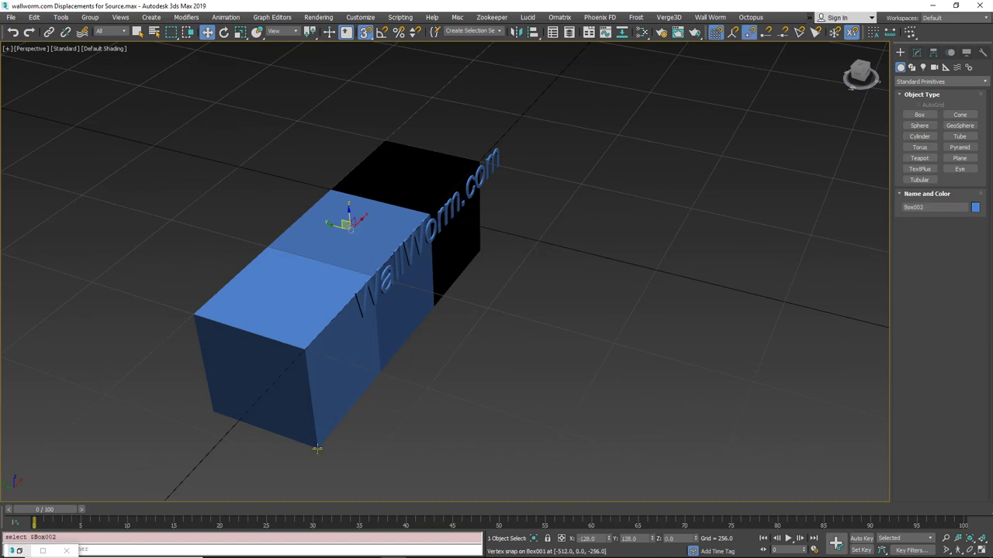
{"action": "left_click_drag", "start_coordinate": [317, 448], "coordinate": [195, 313], "text": "shift"}
{"action": "left_click", "coordinate": [500, 325]}
- Copy the other two boxes of the row with the same vertex-snapped offset to complete the raised side
{"action": "left_click", "coordinate": [386, 362], "text": "ctrl"}
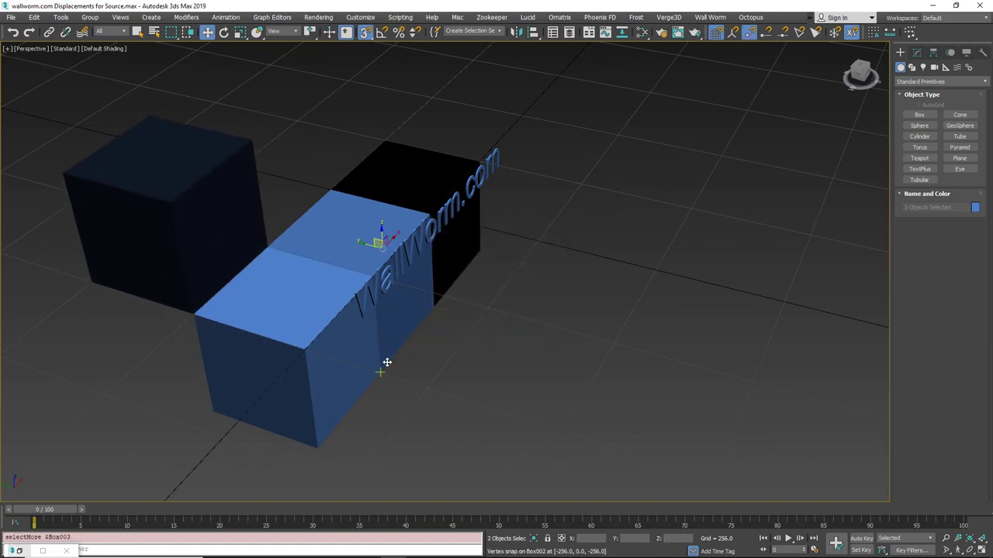
{"action": "left_click_drag", "start_coordinate": [381, 371], "coordinate": [270, 244], "text": "shift"}
{"action": "left_click", "coordinate": [500, 327]}
- Copy the raised three-box row with vertex snapping onto the opposite upper edge of the lower row to form a channel
{"action": "middle_click_drag", "start_coordinate": [432, 288], "coordinate": [467, 285], "text": "alt"}
{"action": "left_click", "coordinate": [138, 32]}
{"action": "left_click", "coordinate": [190, 177]}
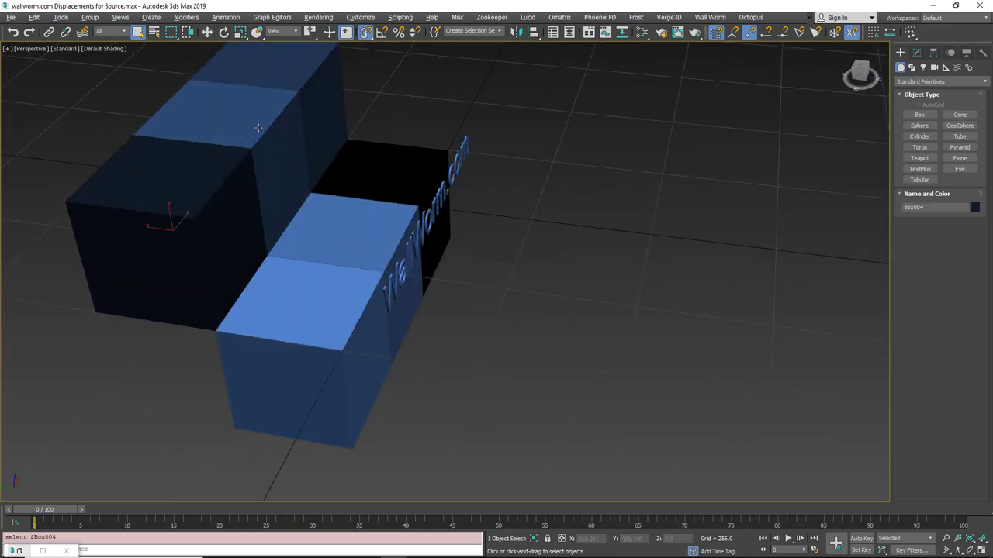
{"action": "left_click", "coordinate": [258, 128], "text": "ctrl"}
{"action": "left_click", "coordinate": [289, 76], "text": "ctrl"}
{"action": "right_click", "coordinate": [176, 263]}
{"action": "left_click", "coordinate": [200, 277]}
{"action": "left_click_drag", "start_coordinate": [96, 312], "coordinate": [342, 351], "text": "shift"}
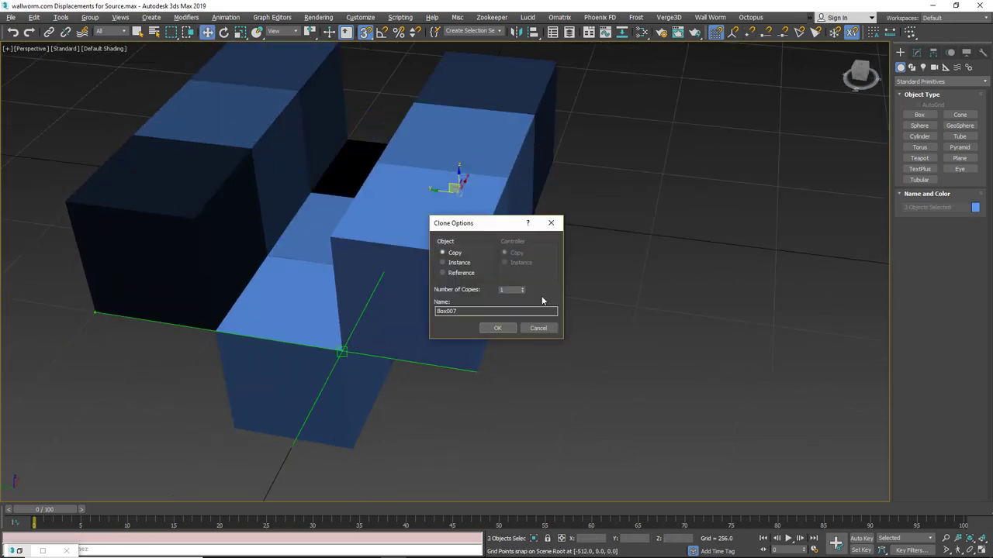
{"action": "left_click", "coordinate": [500, 328]}
{"action": "middle_click_drag", "start_coordinate": [434, 288], "coordinate": [472, 294], "text": "alt"}
- Select all nine boxes of the channel and set them as Wall Worm brush geometry
{"action": "left_click", "coordinate": [139, 33]}
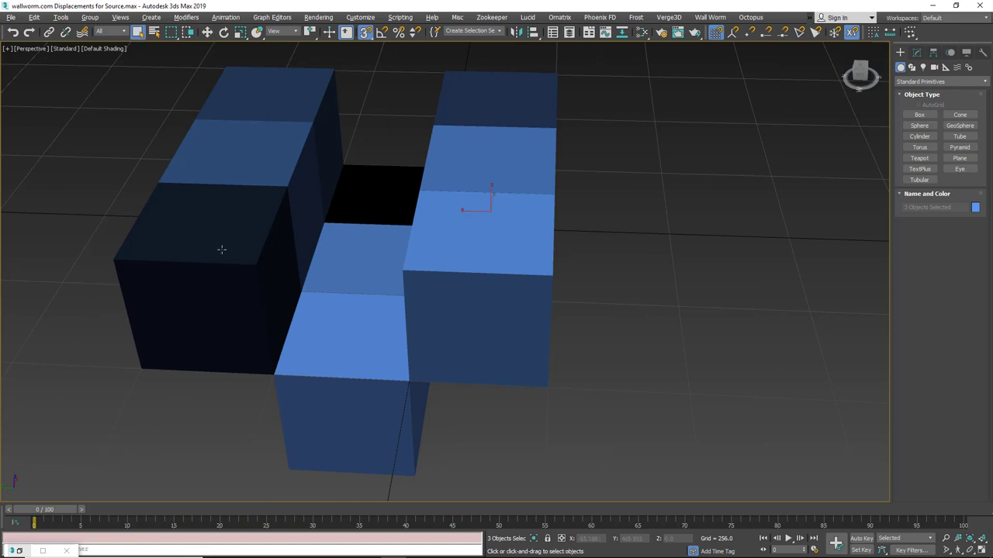
{"action": "left_click", "coordinate": [214, 265]}
{"action": "left_click", "coordinate": [239, 152], "text": "ctrl"}
{"action": "left_click", "coordinate": [289, 99], "text": "ctrl"}
{"action": "left_click", "coordinate": [496, 97], "text": "ctrl"}
{"action": "left_click", "coordinate": [492, 163], "text": "ctrl"}
{"action": "left_click", "coordinate": [482, 250], "text": "ctrl"}
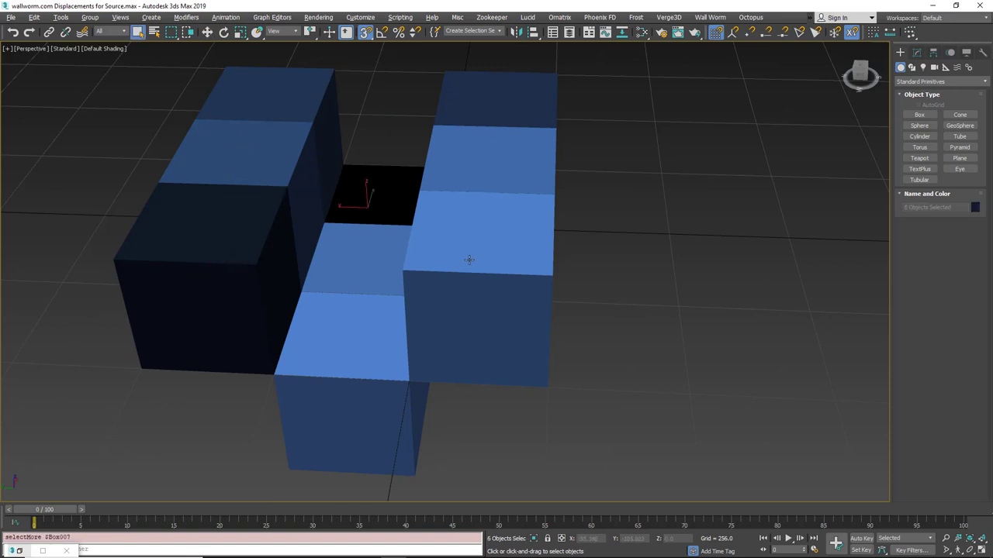
{"action": "left_click", "coordinate": [361, 305], "text": "ctrl"}
{"action": "left_click", "coordinate": [377, 193], "text": "ctrl"}
{"action": "left_click", "coordinate": [398, 181], "text": "ctrl"}
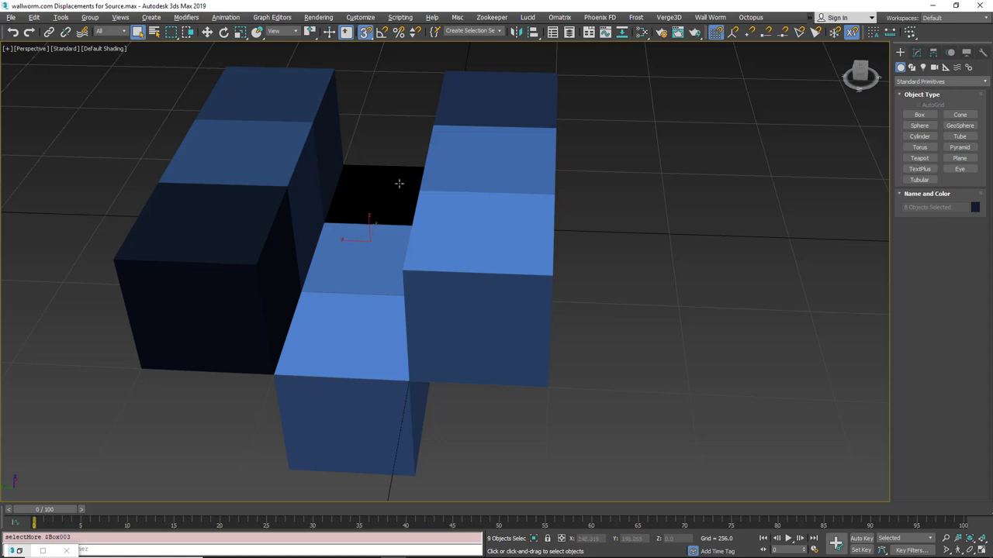
{"action": "left_click", "coordinate": [707, 17]}
{"action": "mouse_move", "coordinate": [752, 48]}
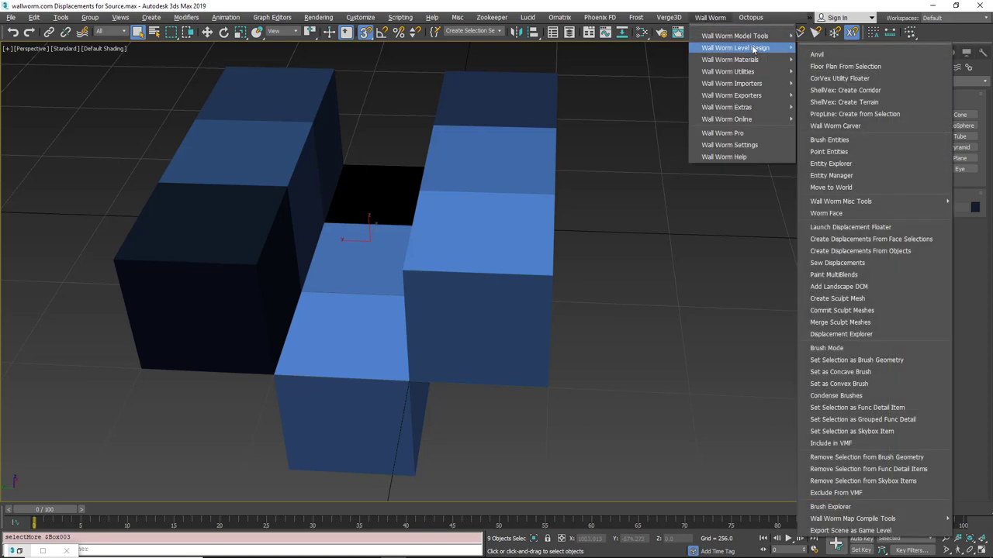
{"action": "left_click", "coordinate": [867, 361]}
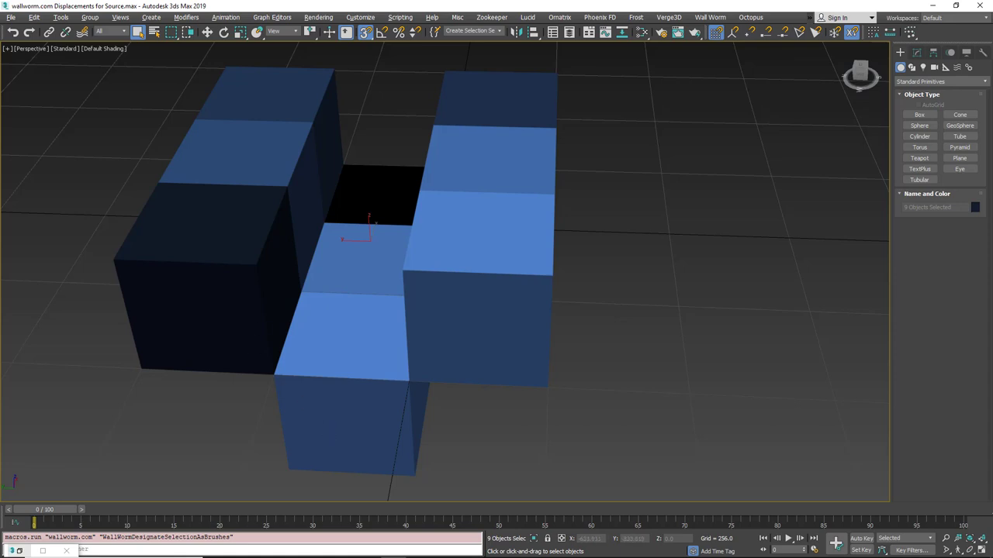
- Apply the blendrocksgrass006a.vmt material from the nature folder to all nine brushes using the Wall Worm VMT Browser, then close the browser
{"action": "middle_click_drag", "start_coordinate": [358, 324], "coordinate": [416, 311], "text": "alt"}
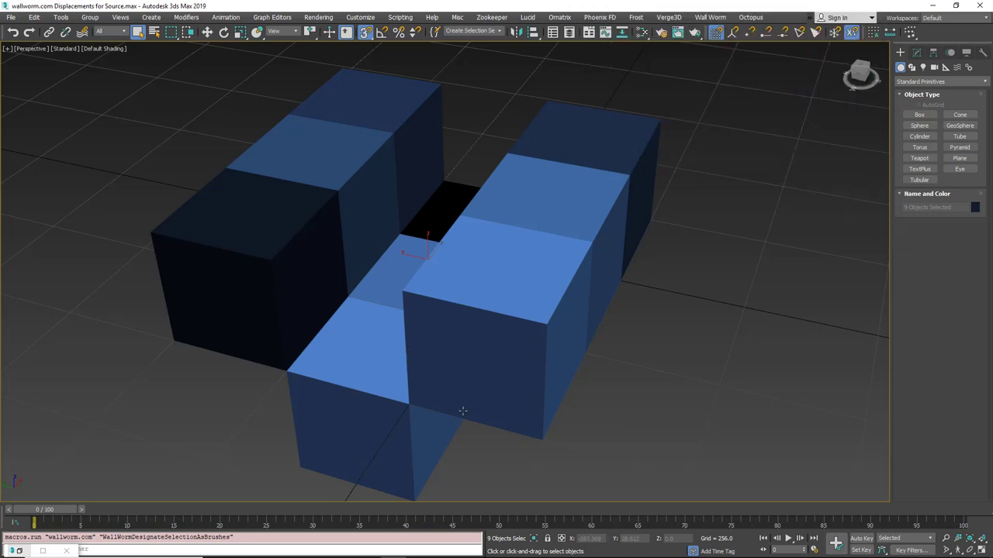
{"action": "left_click", "coordinate": [710, 17]}
{"action": "mouse_move", "coordinate": [741, 61]}
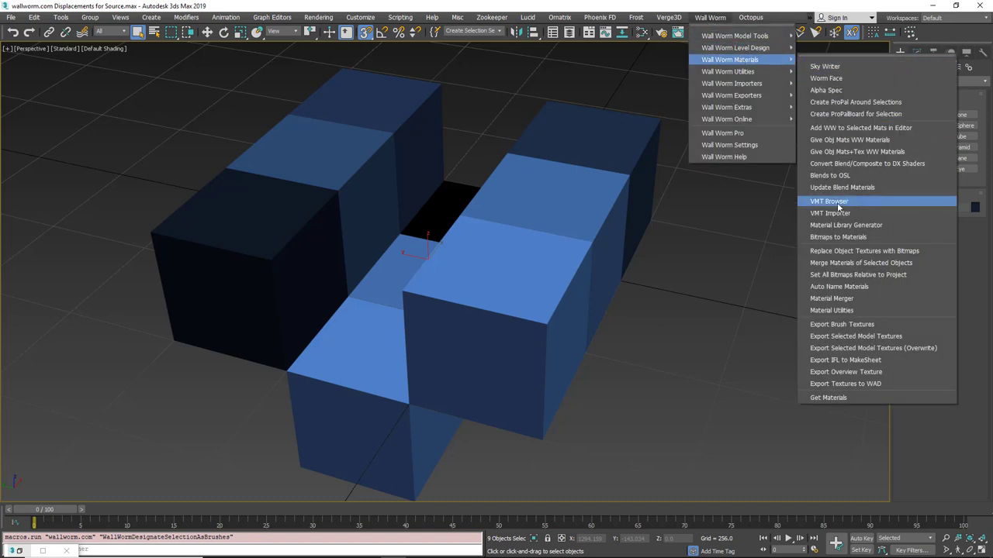
{"action": "left_click", "coordinate": [829, 202]}
{"action": "scroll", "coordinate": [64, 270], "scroll_direction": "down", "scroll_amount": 8}
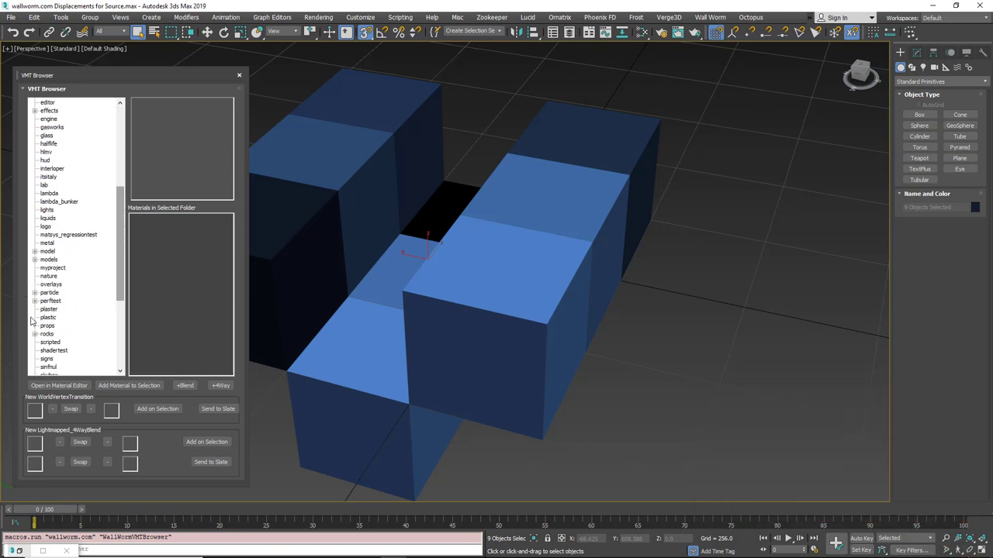
{"action": "left_click", "coordinate": [48, 277]}
{"action": "left_click_drag", "start_coordinate": [228, 230], "coordinate": [223, 265]}
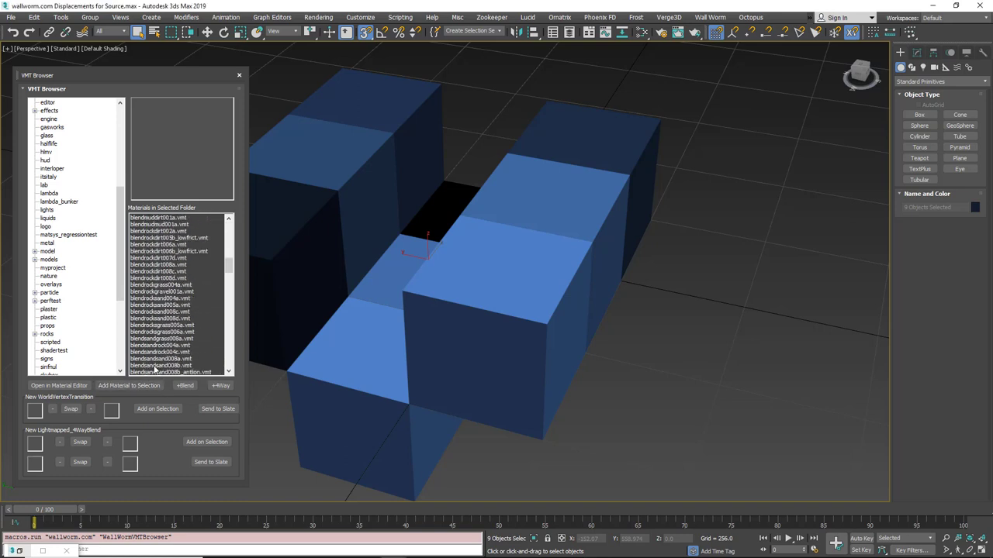
{"action": "left_click", "coordinate": [168, 332]}
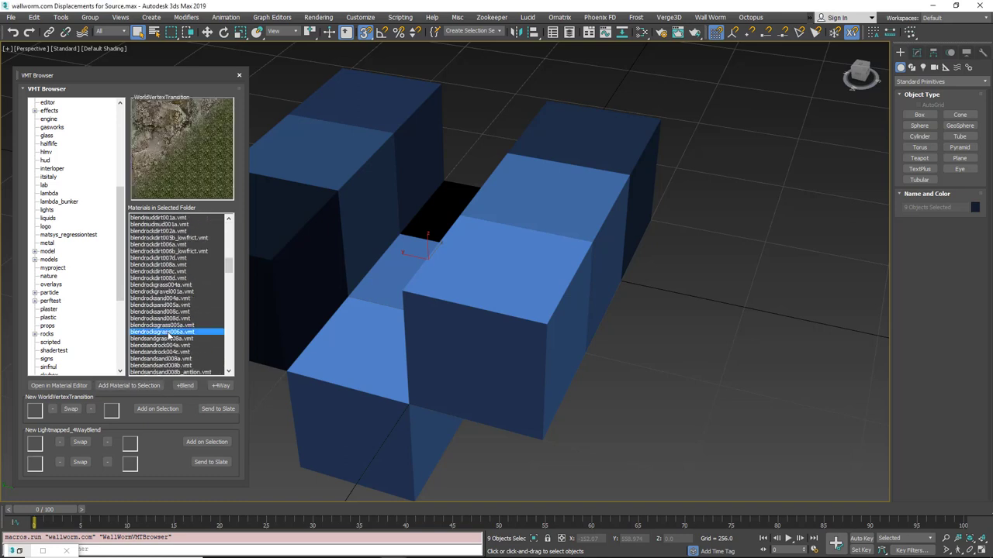
{"action": "left_click", "coordinate": [121, 385]}
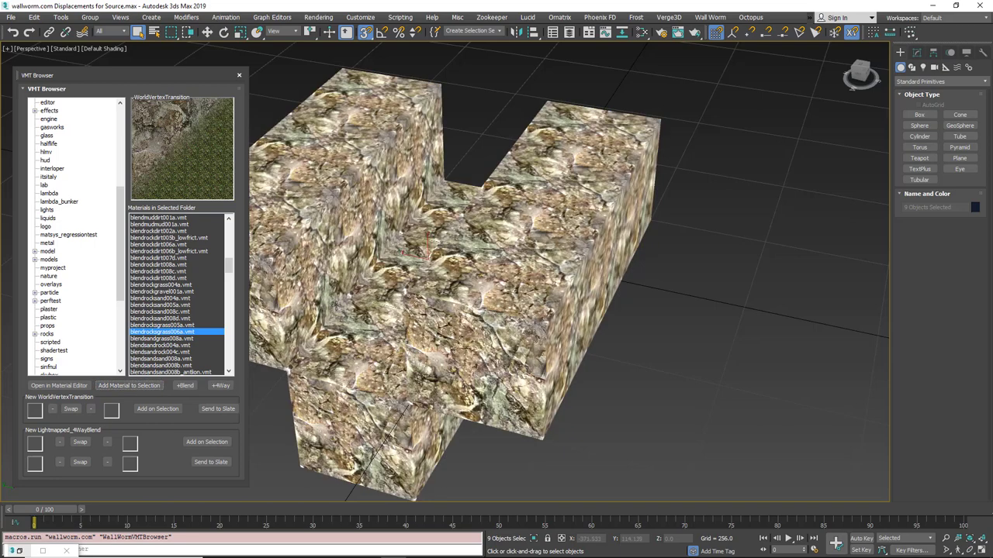
{"action": "left_click", "coordinate": [235, 74]}
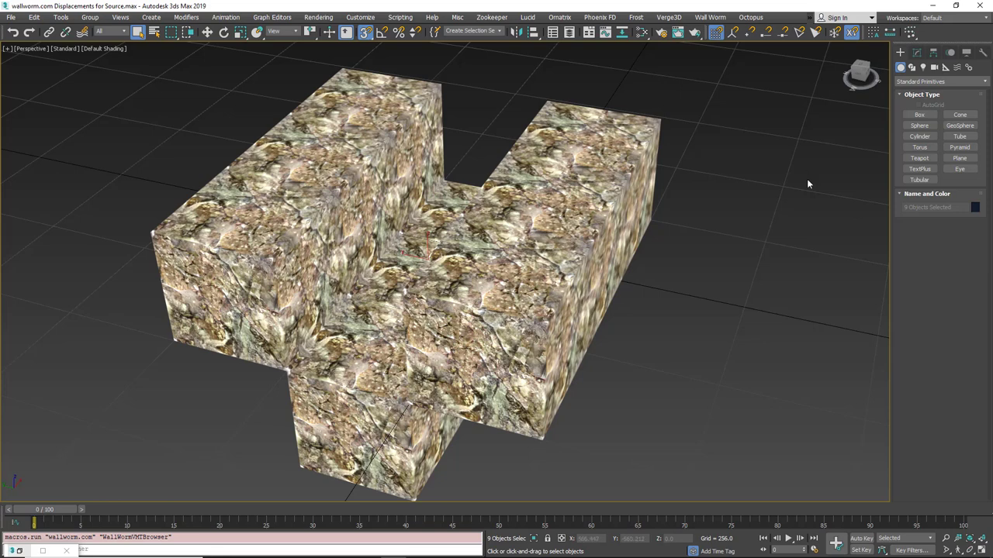
- Add a Poly Select modifier to all nine selected boxes
{"action": "left_click", "coordinate": [917, 52]}
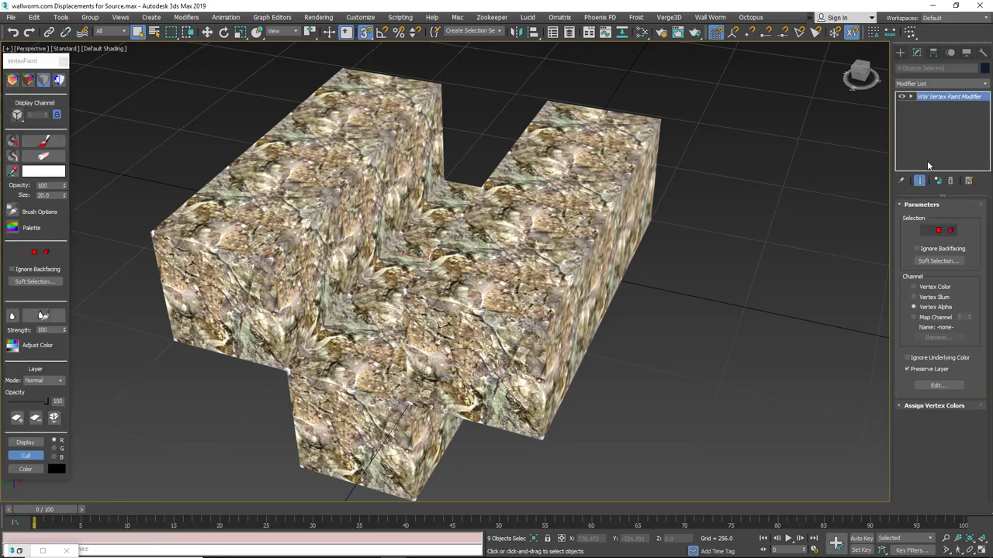
{"action": "right_click", "coordinate": [539, 224]}
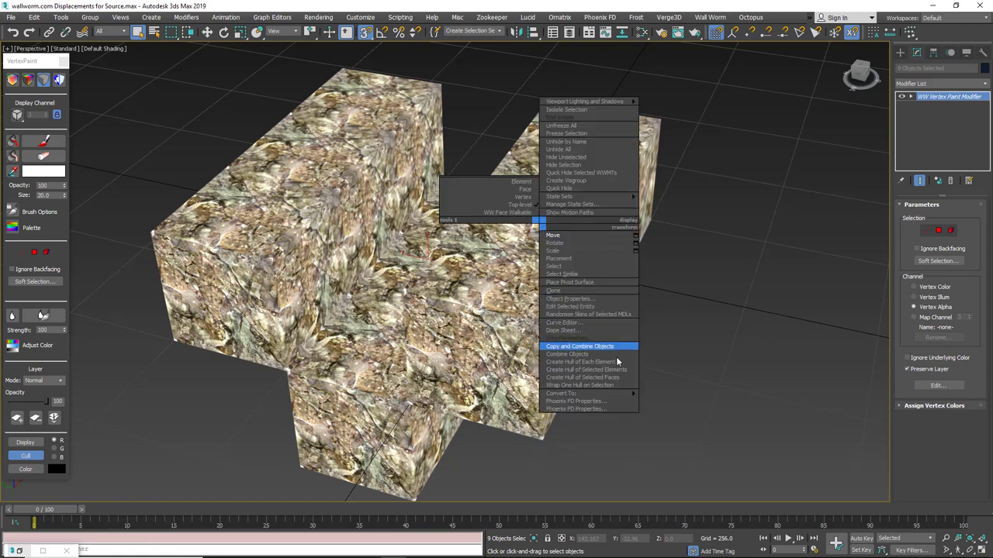
{"action": "left_click", "coordinate": [983, 86]}
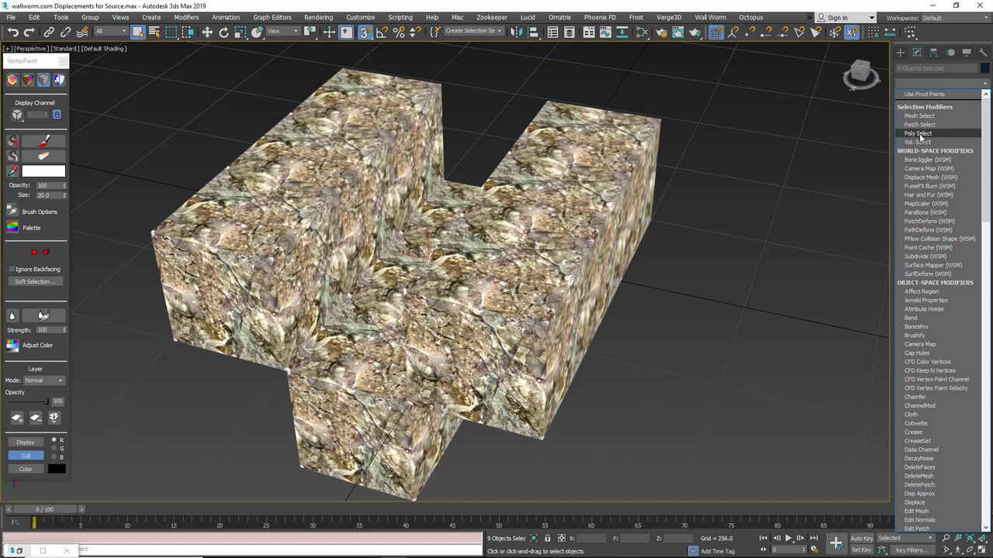
{"action": "left_click", "coordinate": [918, 133]}
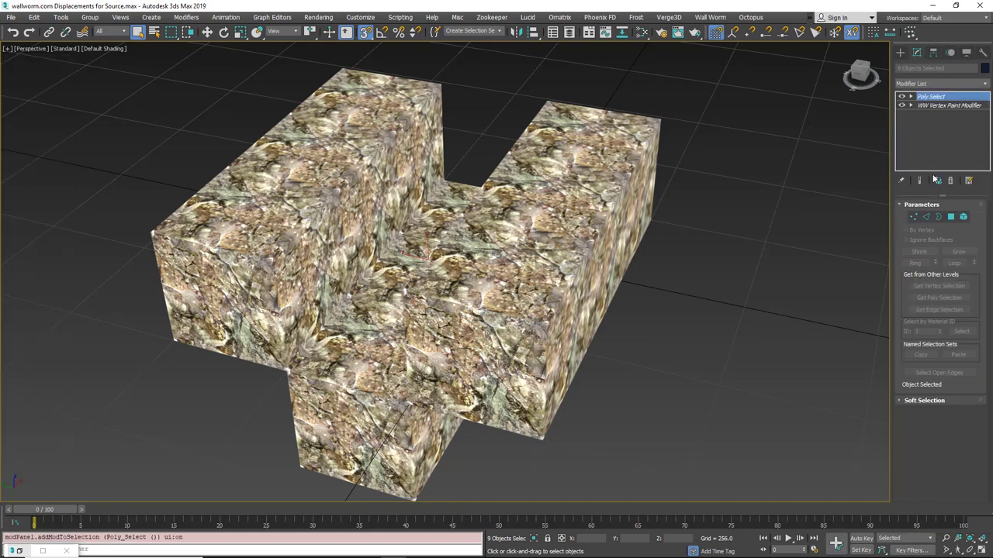
- At polygon level, select the top and inner wall faces of one raised row plus the three channel floor faces
{"action": "left_click", "coordinate": [951, 217]}
{"action": "left_click", "coordinate": [264, 219]}
{"action": "left_click", "coordinate": [322, 152], "text": "ctrl"}
{"action": "left_click", "coordinate": [371, 128], "text": "ctrl"}
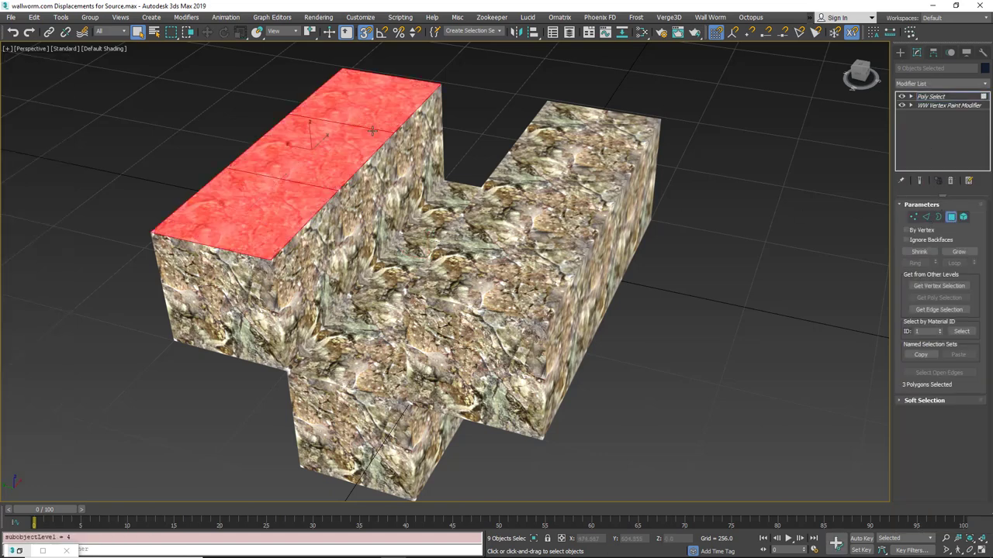
{"action": "left_click", "coordinate": [411, 129], "text": "ctrl"}
{"action": "left_click", "coordinate": [380, 176], "text": "ctrl"}
{"action": "left_click", "coordinate": [305, 255], "text": "ctrl"}
{"action": "left_click", "coordinate": [359, 344], "text": "ctrl"}
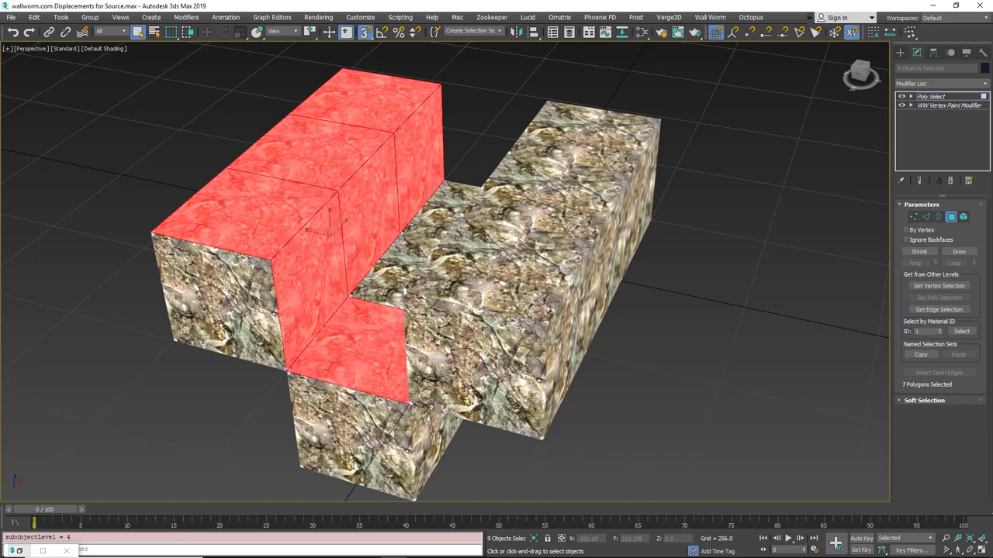
{"action": "left_click", "coordinate": [388, 271], "text": "ctrl"}
{"action": "left_click", "coordinate": [430, 219], "text": "ctrl"}
- Add the top faces and inner wall faces of the opposite raised row to the polygon selection
{"action": "left_click", "coordinate": [576, 134], "text": "ctrl"}
{"action": "left_click", "coordinate": [525, 181], "text": "ctrl"}
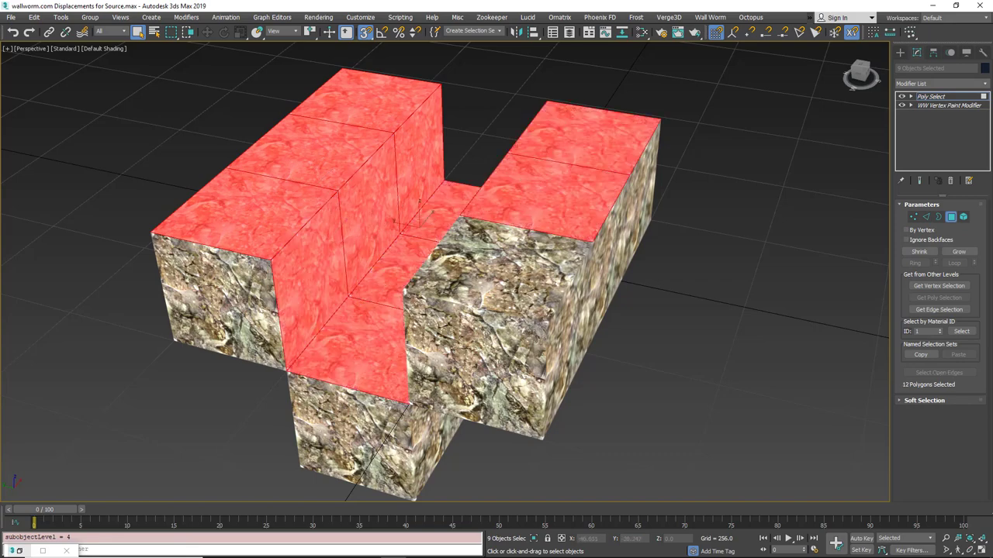
{"action": "left_click", "coordinate": [458, 259], "text": "ctrl"}
{"action": "middle_click_drag", "start_coordinate": [458, 259], "coordinate": [512, 258], "text": "alt"}
{"action": "left_click", "coordinate": [351, 181], "text": "ctrl"}
{"action": "left_click", "coordinate": [387, 216], "text": "ctrl"}
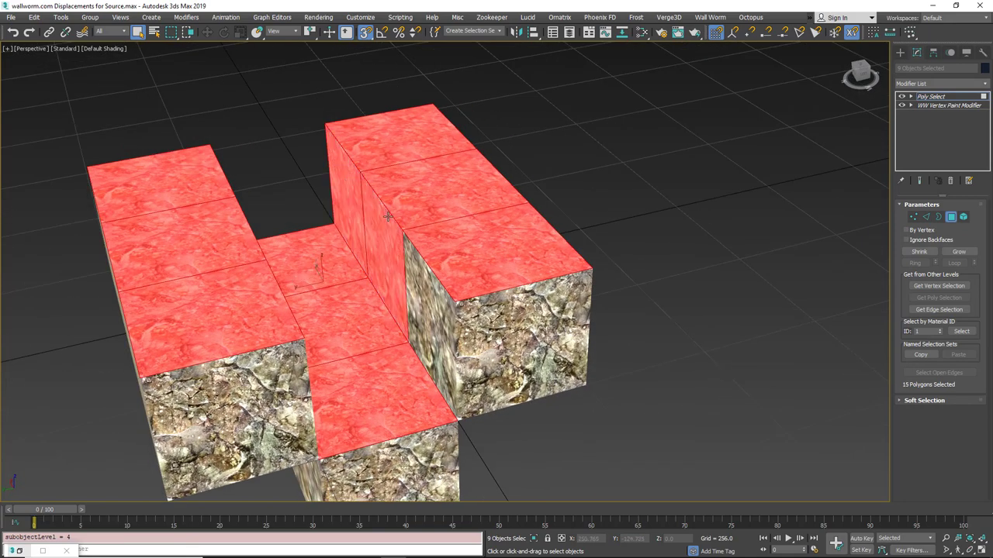
{"action": "left_click", "coordinate": [432, 311], "text": "ctrl"}
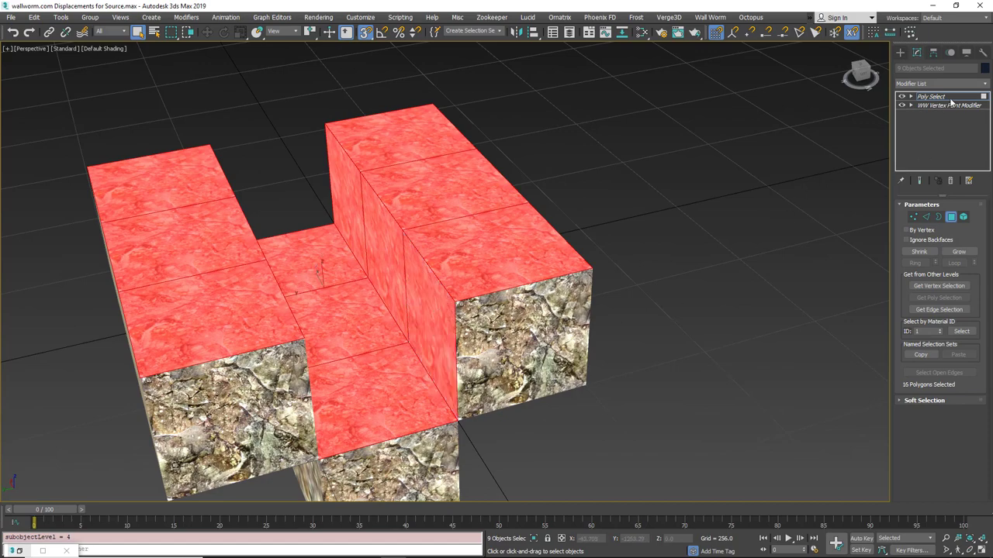
{"action": "middle_click_drag", "start_coordinate": [528, 235], "coordinate": [398, 262], "text": "alt"}
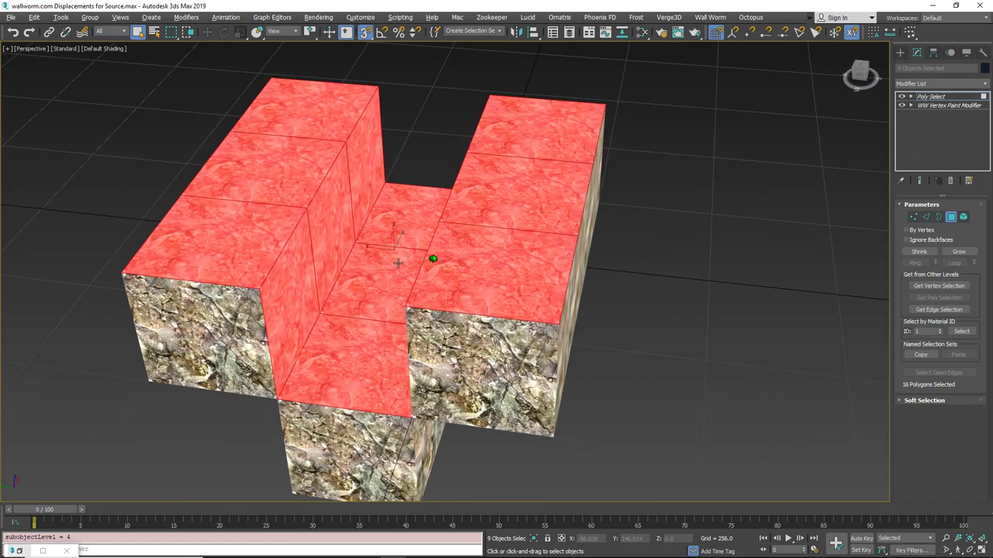
- Launch the Wall Worm Displacement floater, dock it beside the viewport and narrow it to fit its controls
{"action": "left_click", "coordinate": [711, 17]}
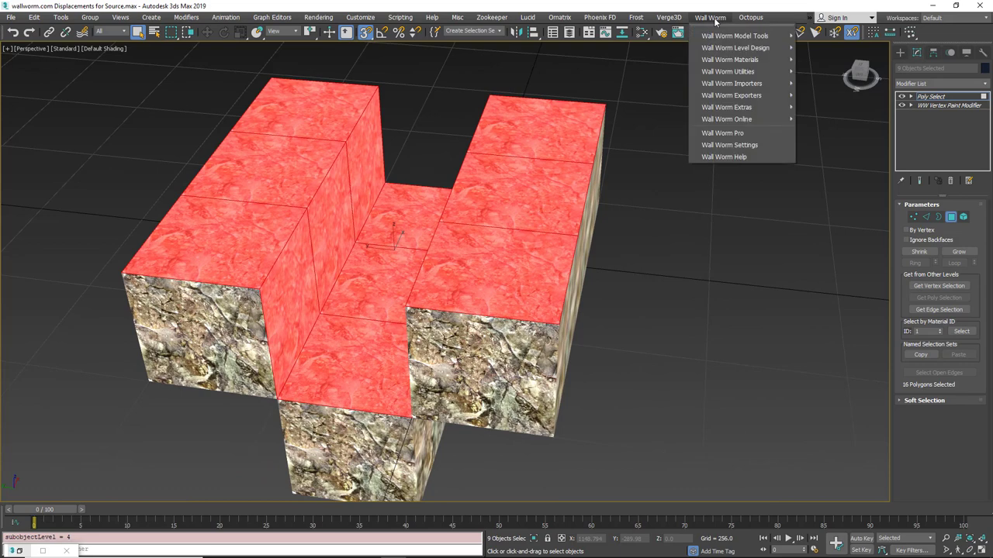
{"action": "mouse_move", "coordinate": [729, 49]}
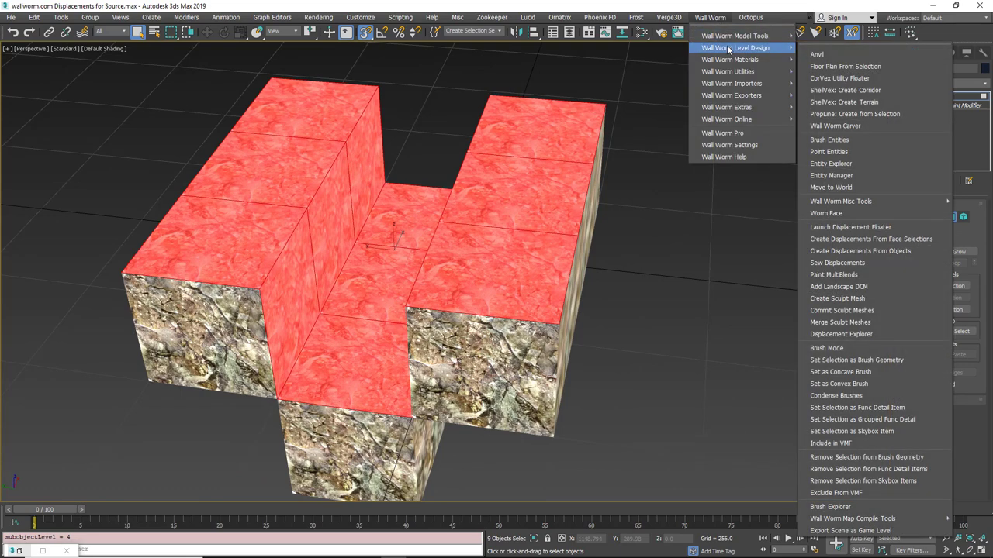
{"action": "left_click", "coordinate": [880, 227]}
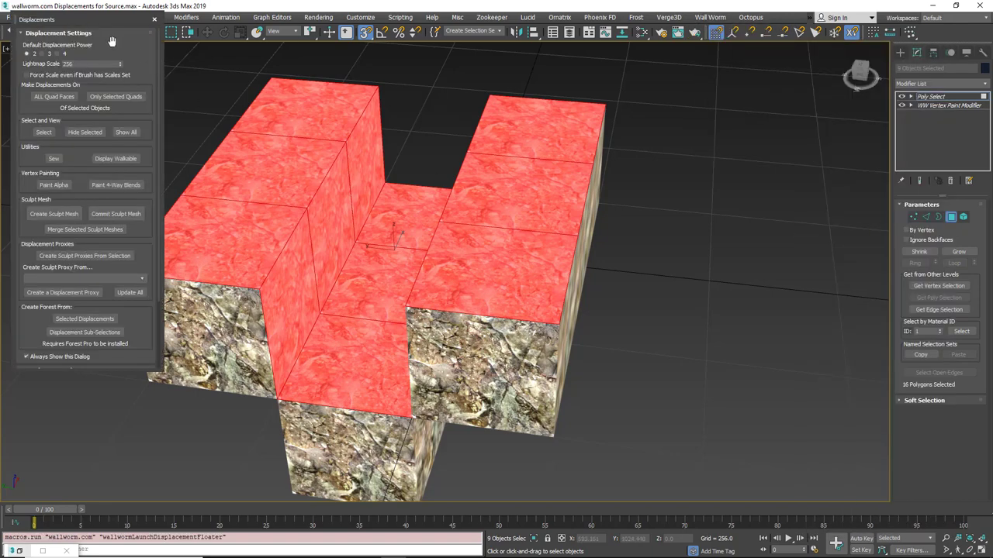
{"action": "left_click_drag", "start_coordinate": [80, 21], "coordinate": [2, 185]}
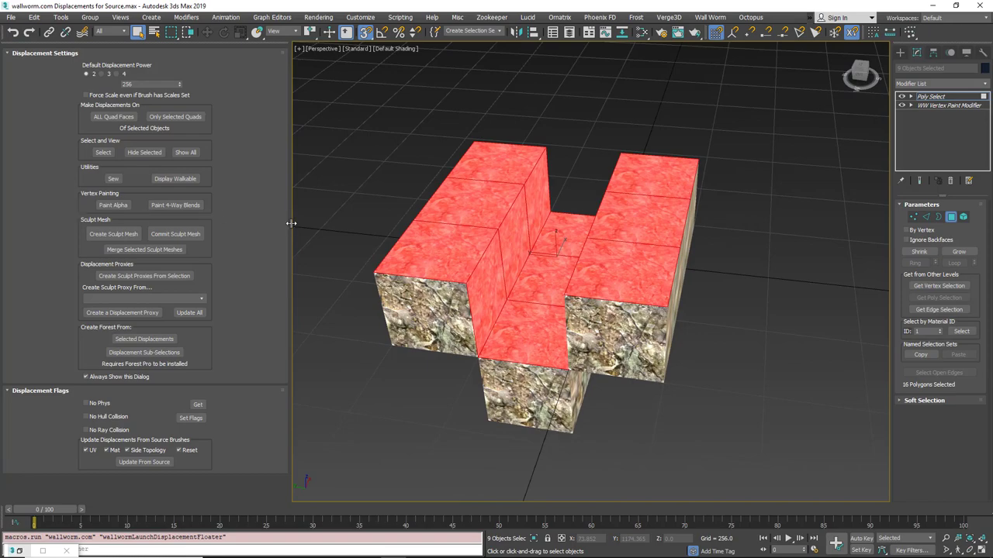
{"action": "left_click_drag", "start_coordinate": [291, 223], "coordinate": [146, 231]}
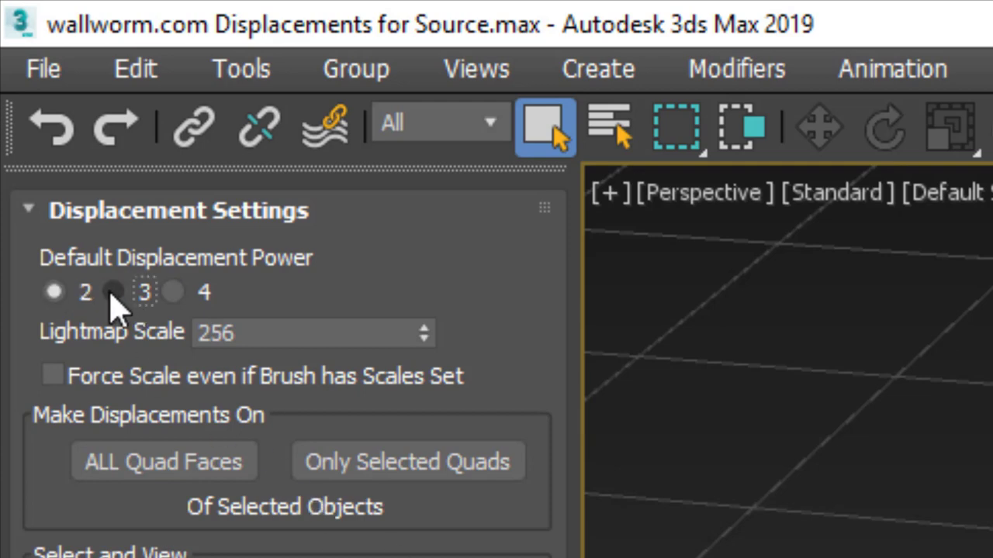
- Set the default displacement power to 3 and create displacements on only the selected quads
{"action": "left_click", "coordinate": [114, 295]}
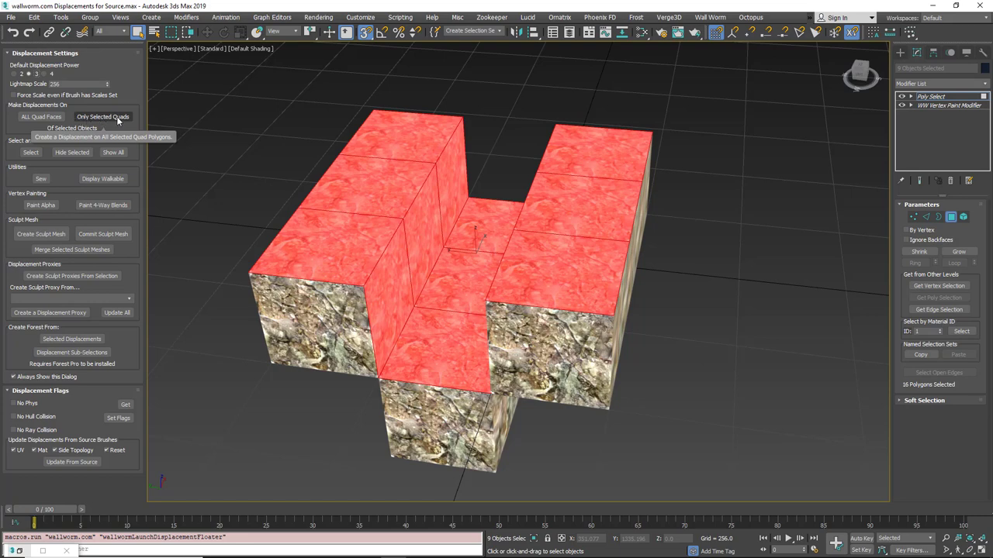
{"action": "left_click", "coordinate": [118, 120]}
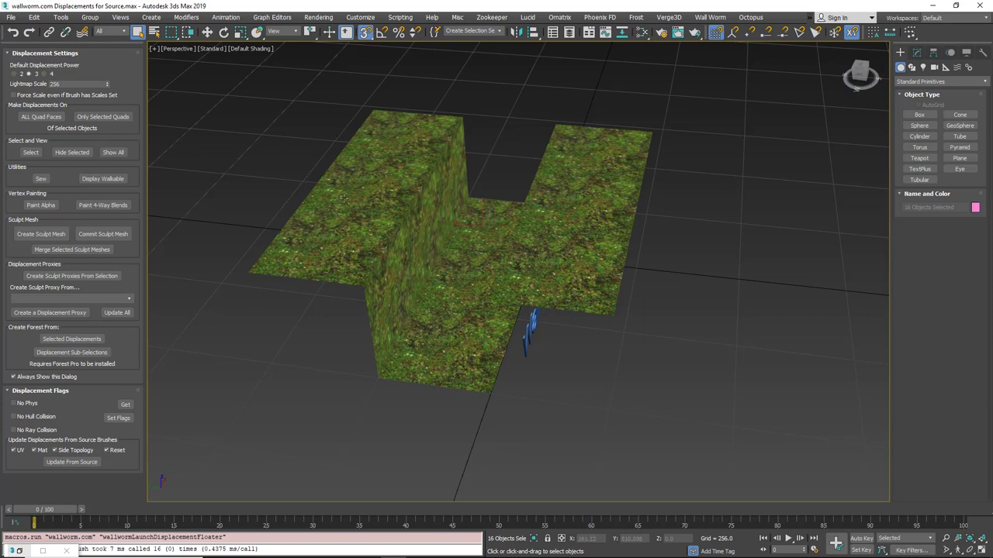
{"action": "middle_click_drag", "start_coordinate": [431, 234], "coordinate": [421, 241]}
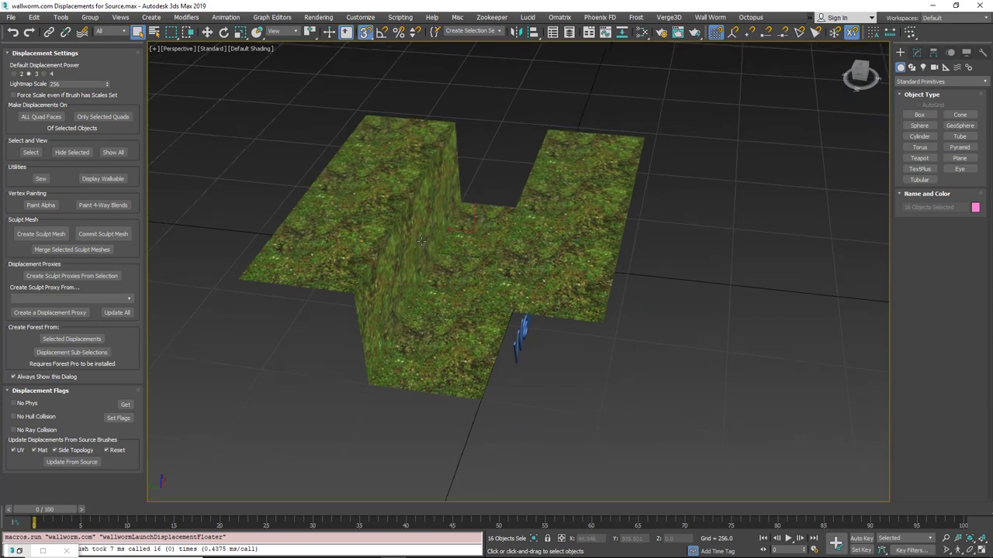
- Turn on edged faces in the viewport and examine the subdivided displacement mesh up close and from both sides
{"action": "key", "text": "F4"}
{"action": "scroll", "coordinate": [432, 287], "scroll_direction": "up", "scroll_amount": 8}
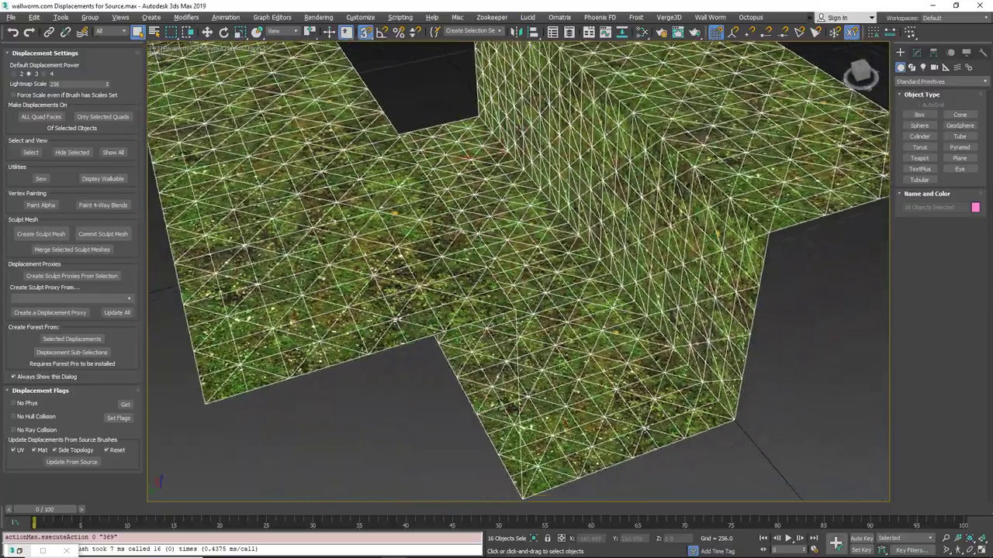
{"action": "middle_click_drag", "start_coordinate": [457, 281], "coordinate": [324, 277], "text": "alt"}
{"action": "scroll", "coordinate": [431, 272], "scroll_direction": "down", "scroll_amount": 4}
{"action": "middle_click_drag", "start_coordinate": [434, 276], "coordinate": [427, 276], "text": "alt"}
{"action": "scroll", "coordinate": [434, 256], "scroll_direction": "down", "scroll_amount": 4}
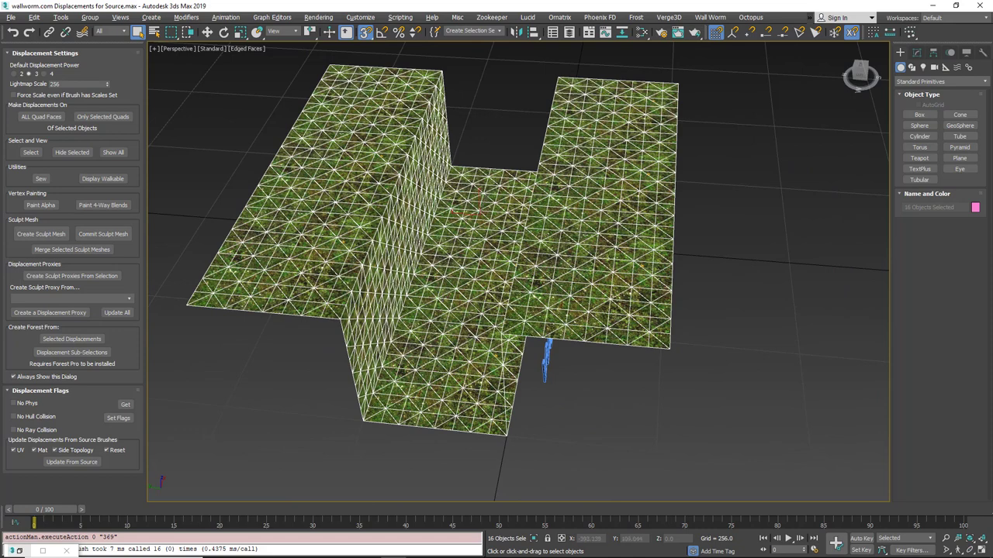
{"action": "key", "text": "alt+Tab"}
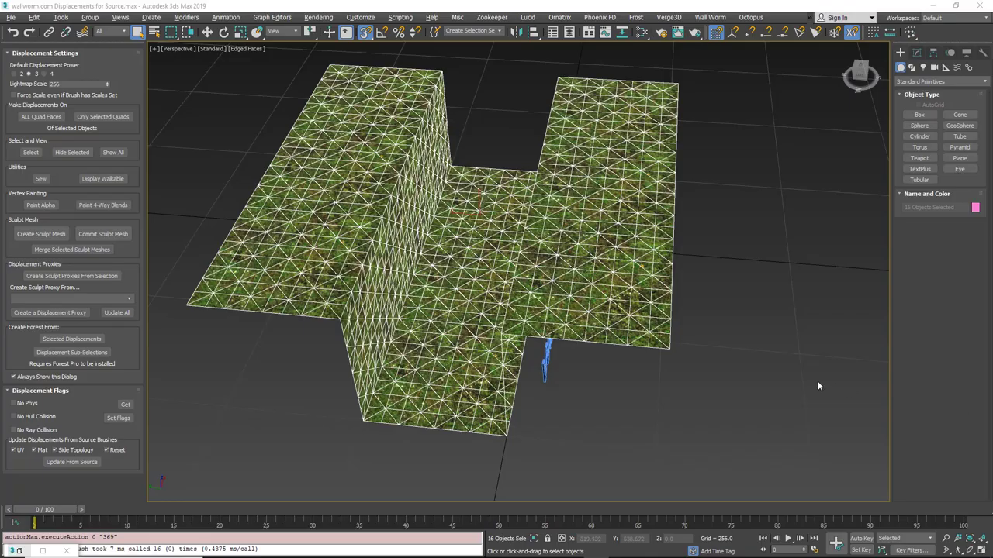
- Switch to Hammer and add the remaining faces of the first raised row and the channel floor faces to the face selection
{"action": "mouse_move", "coordinate": [574, 555]}
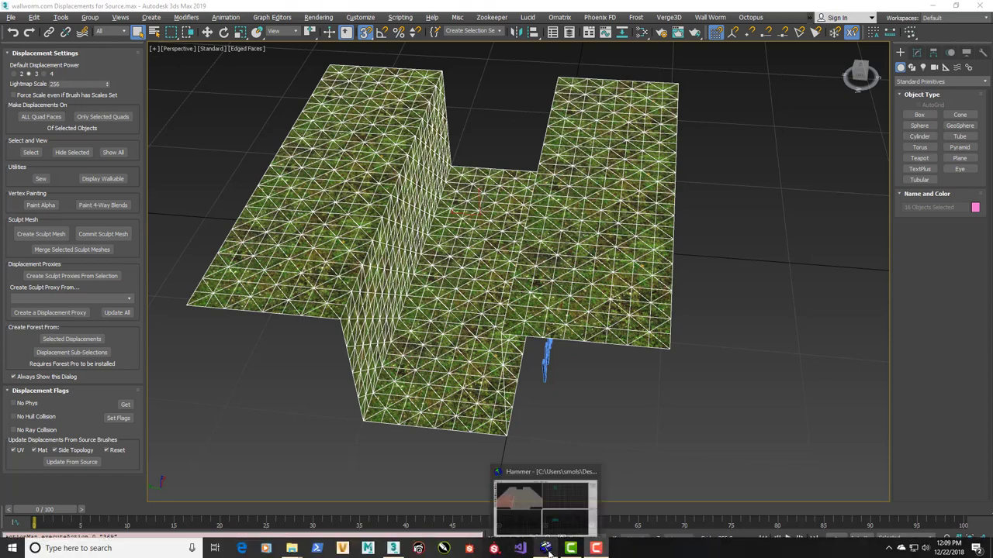
{"action": "left_click", "coordinate": [539, 477]}
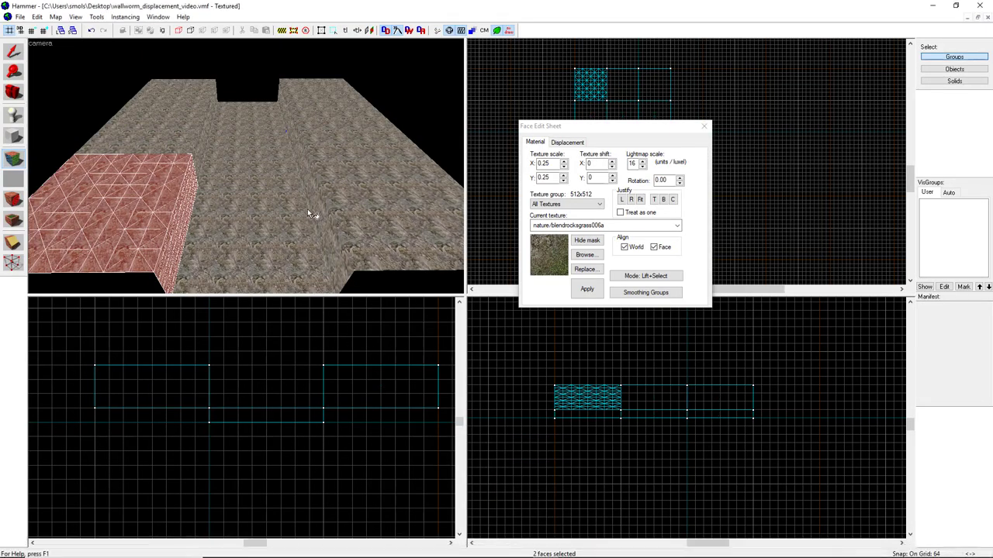
{"action": "key", "text": "s"}
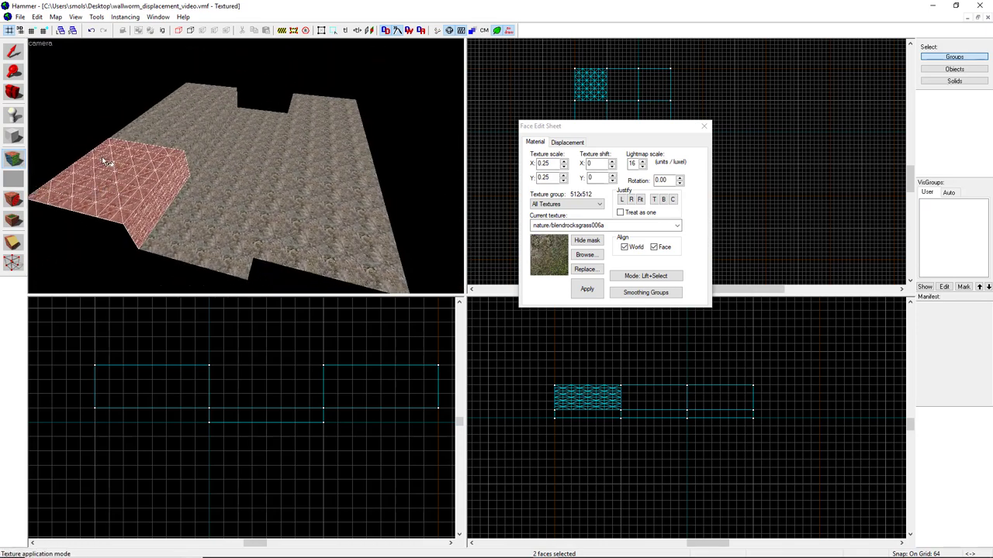
{"action": "left_click", "coordinate": [157, 137], "text": "ctrl"}
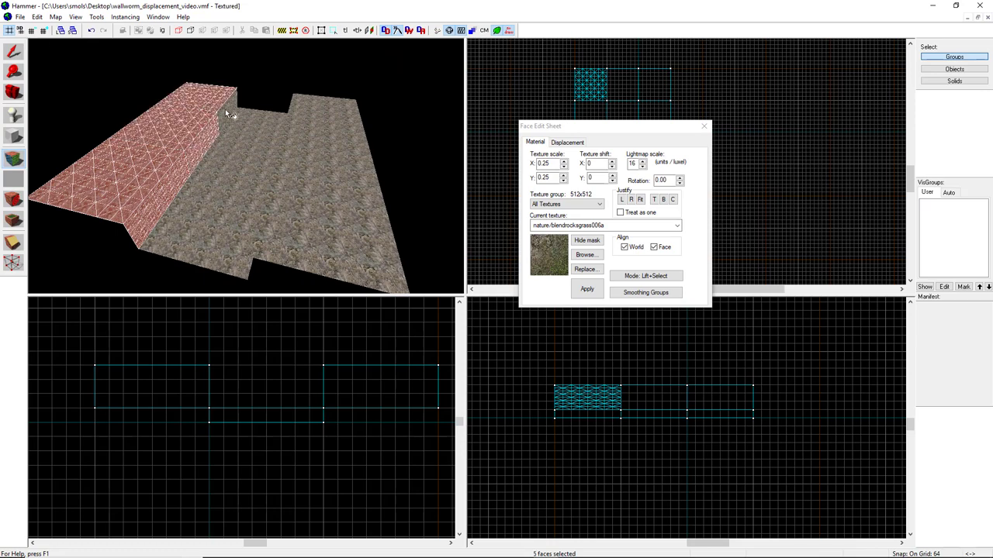
{"action": "left_click", "coordinate": [250, 116], "text": "ctrl"}
{"action": "left_click", "coordinate": [251, 150], "text": "ctrl"}
{"action": "left_click", "coordinate": [203, 202], "text": "ctrl"}
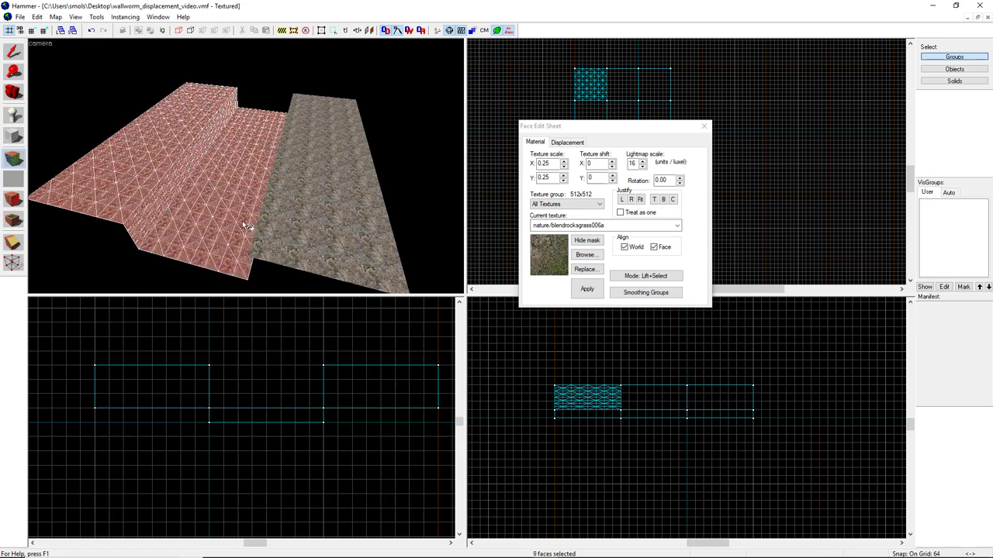
- Add the inner wall faces and top faces of the opposite raised row to the face selection
{"action": "key", "text": "z"}
{"action": "key", "text": "a"}
{"action": "key", "text": "z"}
{"action": "left_click", "coordinate": [266, 190], "text": "ctrl"}
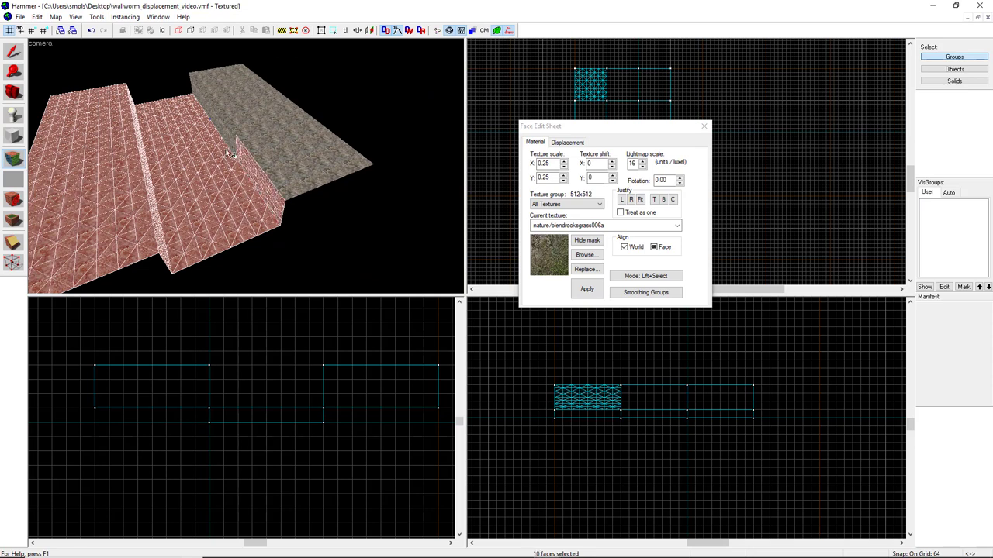
{"action": "left_click", "coordinate": [226, 133], "text": "ctrl"}
{"action": "left_click", "coordinate": [247, 110], "text": "ctrl"}
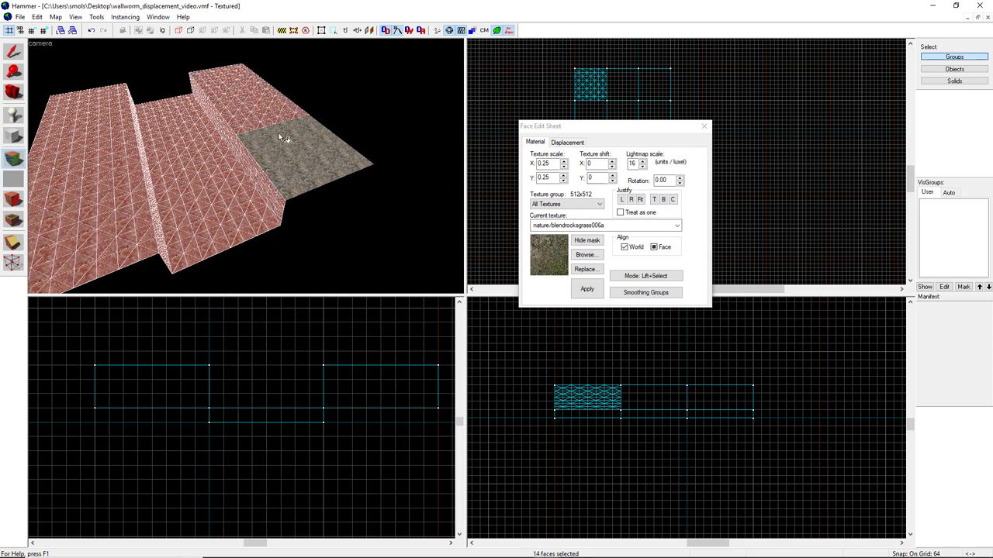
{"action": "left_click", "coordinate": [284, 138], "text": "ctrl"}
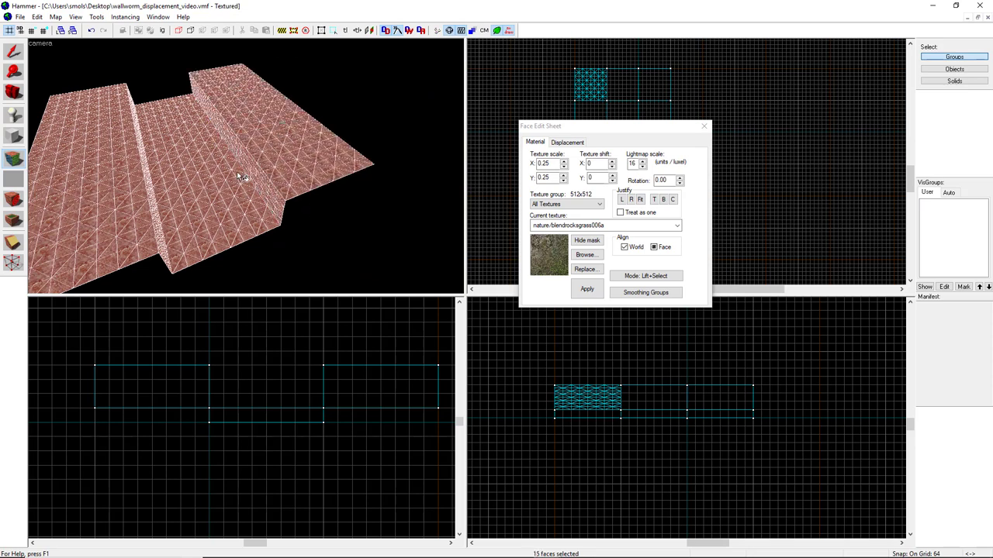
- Subdivide the selected displacements to round the channel's profile and check the curve in the camera view
{"action": "left_click", "coordinate": [568, 143]}
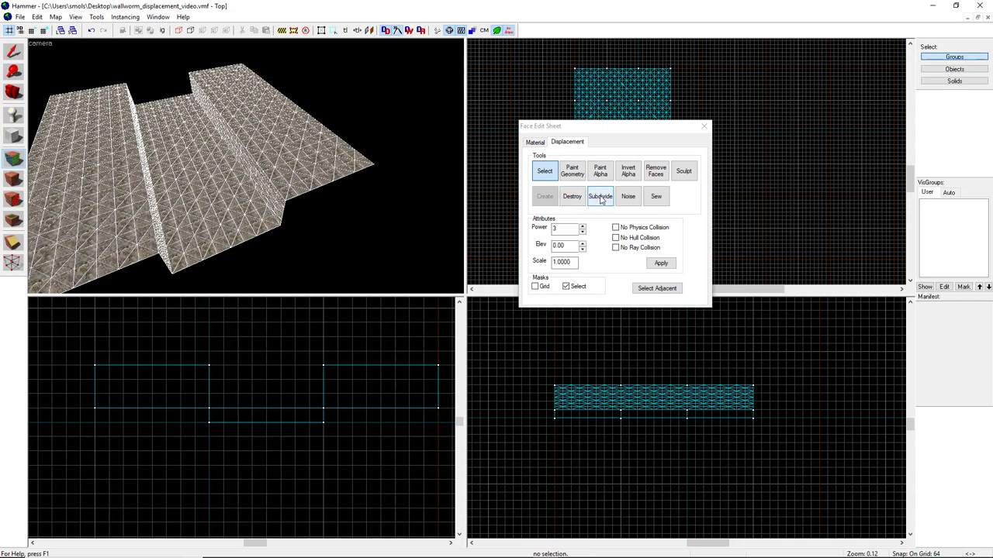
{"action": "left_click", "coordinate": [600, 197]}
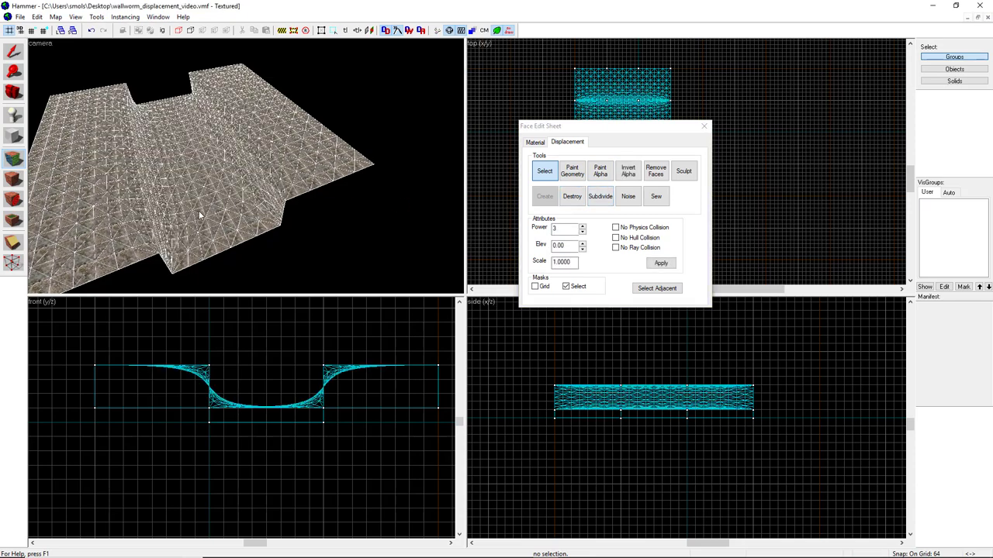
{"action": "key", "text": "z"}
{"action": "key", "text": "d"}
{"action": "key", "text": "w"}
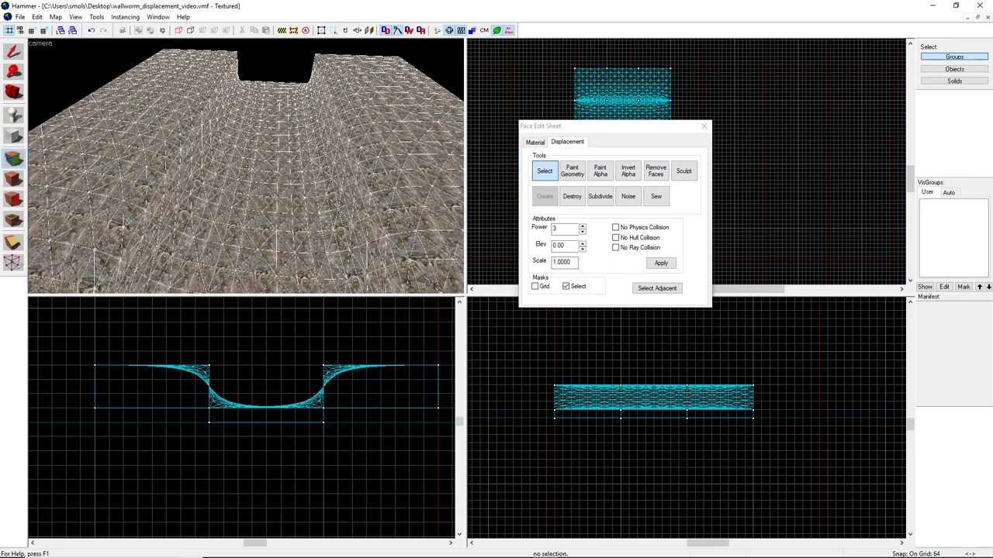
{"action": "key", "text": "z"}
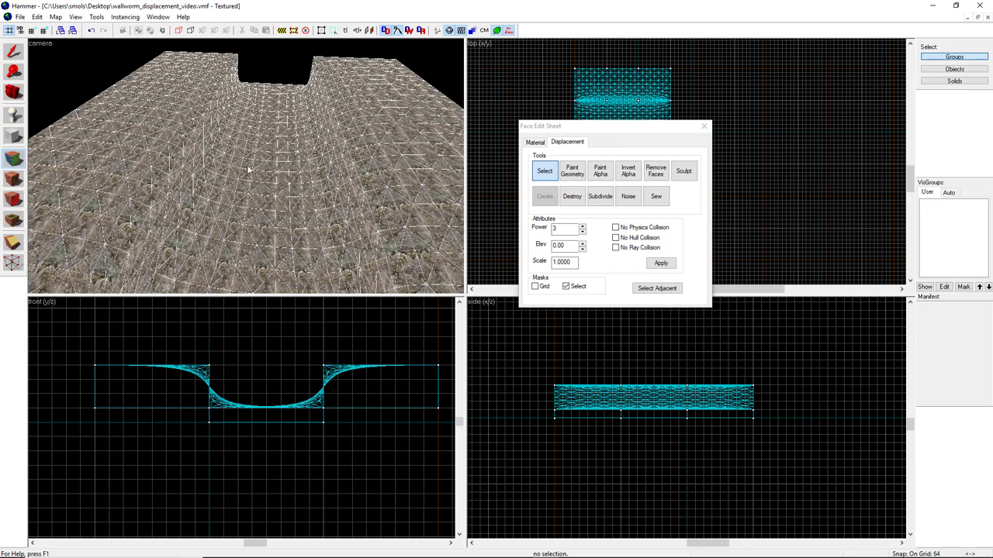
- Paint displacement alpha with the Raise/Lower effect at value 25 in strips along the channel floor and both raised rows
{"action": "left_click", "coordinate": [601, 172]}
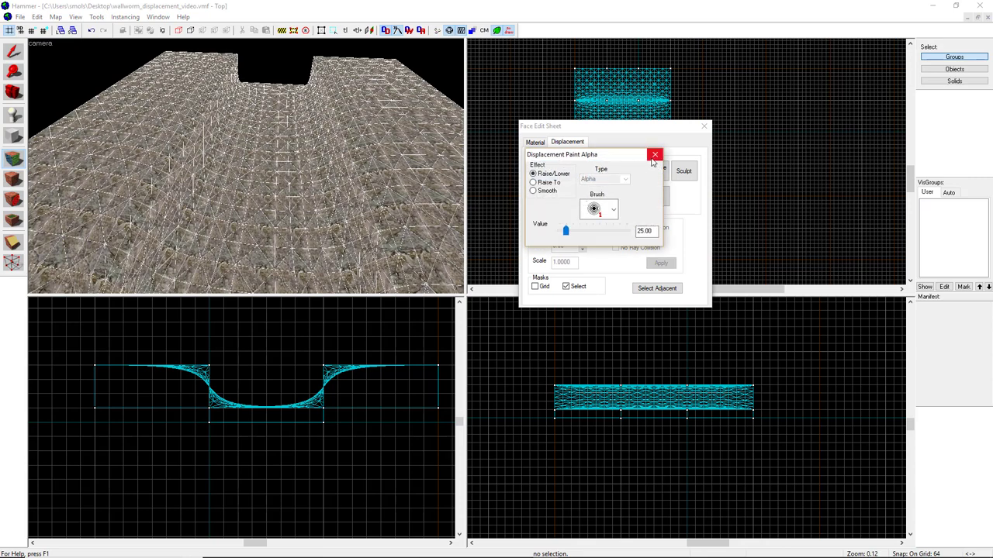
{"action": "mouse_move", "coordinate": [632, 155]}
{"action": "left_mouse_down"}
{"action": "mouse_move", "coordinate": [710, 162]}
{"action": "mouse_move", "coordinate": [725, 192]}
{"action": "left_mouse_up"}
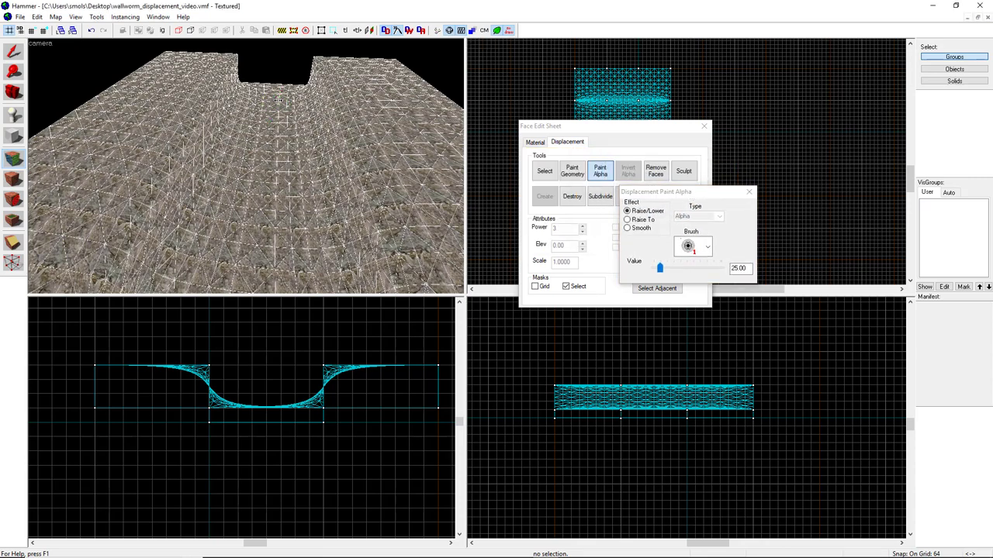
{"action": "mouse_move", "coordinate": [277, 100]}
{"action": "left_mouse_down"}
{"action": "mouse_move", "coordinate": [264, 260]}
{"action": "mouse_move", "coordinate": [286, 258]}
{"action": "mouse_move", "coordinate": [326, 174]}
{"action": "mouse_move", "coordinate": [270, 86]}
{"action": "mouse_move", "coordinate": [302, 167]}
{"action": "mouse_move", "coordinate": [271, 175]}
{"action": "mouse_move", "coordinate": [247, 289]}
{"action": "mouse_move", "coordinate": [242, 256]}
{"action": "mouse_move", "coordinate": [304, 229]}
{"action": "mouse_move", "coordinate": [248, 147]}
{"action": "mouse_move", "coordinate": [294, 134]}
{"action": "mouse_move", "coordinate": [252, 170]}
{"action": "mouse_move", "coordinate": [149, 113]}
{"action": "mouse_move", "coordinate": [163, 159]}
{"action": "mouse_move", "coordinate": [223, 65]}
{"action": "mouse_move", "coordinate": [116, 259]}
{"action": "mouse_move", "coordinate": [86, 202]}
{"action": "mouse_move", "coordinate": [159, 116]}
{"action": "mouse_move", "coordinate": [59, 230]}
{"action": "mouse_move", "coordinate": [138, 132]}
{"action": "mouse_move", "coordinate": [166, 78]}
{"action": "mouse_move", "coordinate": [129, 181]}
{"action": "mouse_move", "coordinate": [245, 250]}
{"action": "left_mouse_up"}
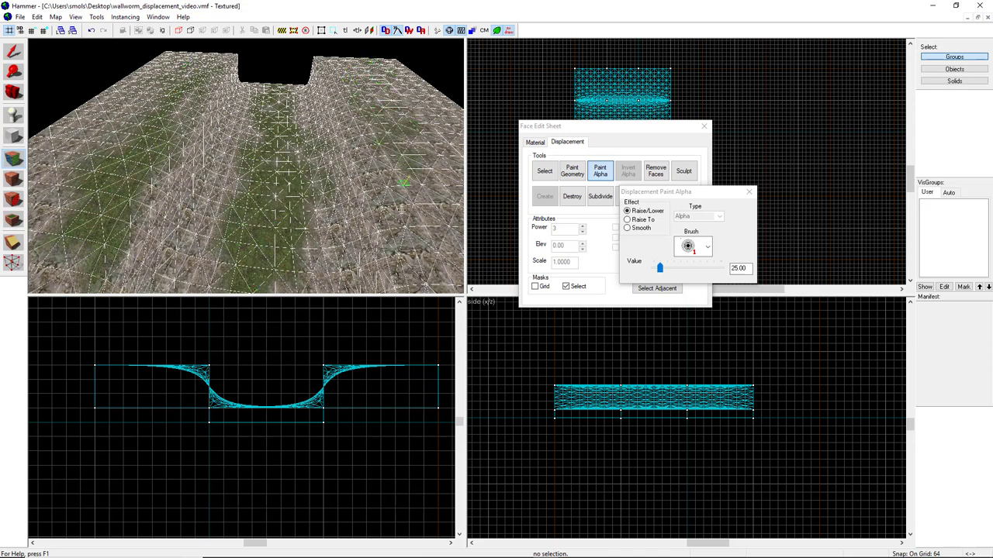
{"action": "mouse_move", "coordinate": [401, 208]}
{"action": "left_mouse_down"}
{"action": "mouse_move", "coordinate": [419, 256]}
{"action": "mouse_move", "coordinate": [373, 131]}
{"action": "mouse_move", "coordinate": [434, 186]}
{"action": "mouse_move", "coordinate": [401, 101]}
{"action": "left_mouse_up"}
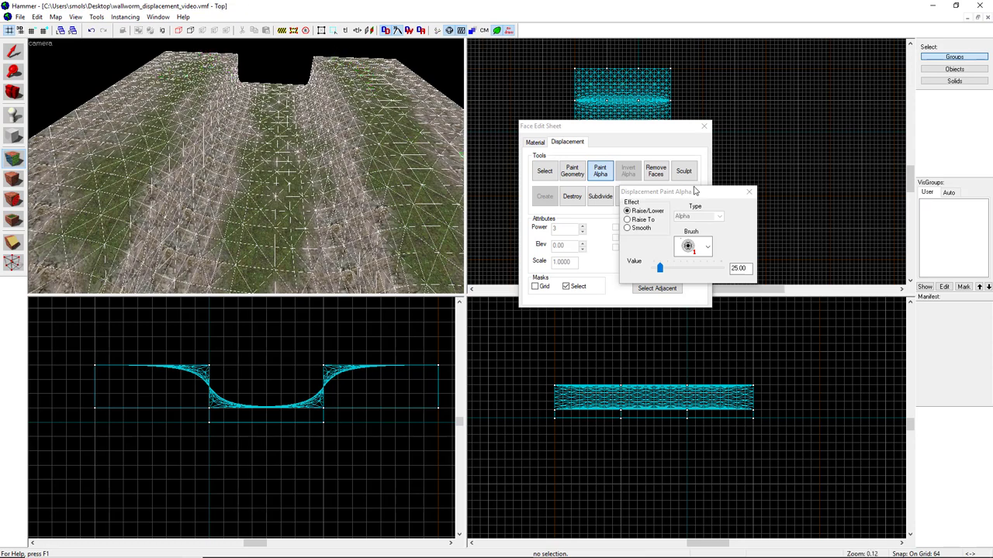
- Start Paint Geometry, enlarge the spatial brush radius to 92 and expand the camera view
{"action": "mouse_move", "coordinate": [694, 190]}
{"action": "left_mouse_down"}
{"action": "mouse_move", "coordinate": [703, 176]}
{"action": "mouse_move", "coordinate": [836, 150]}
{"action": "left_mouse_up"}
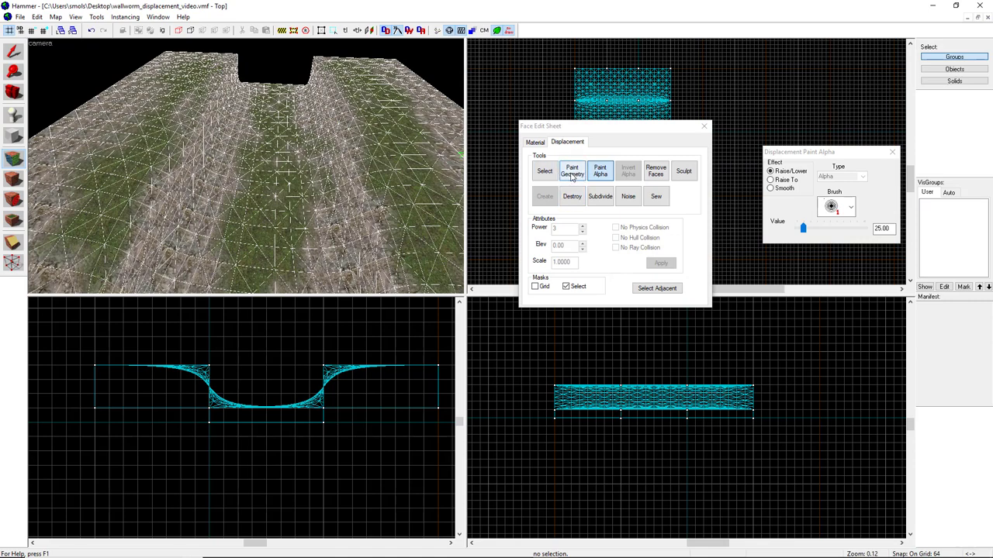
{"action": "left_click", "coordinate": [571, 172]}
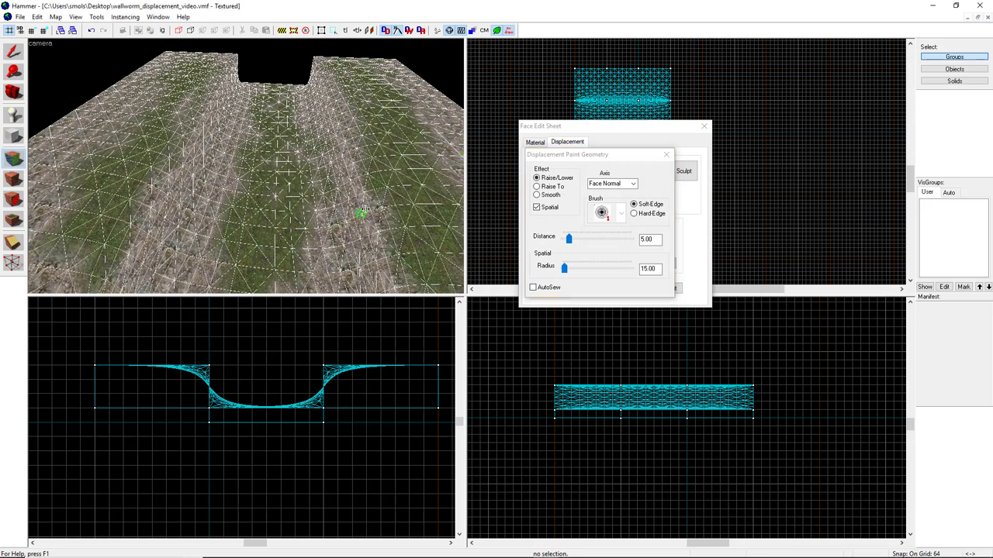
{"action": "right_click_drag", "start_coordinate": [427, 198], "coordinate": [246, 166], "text": "alt"}
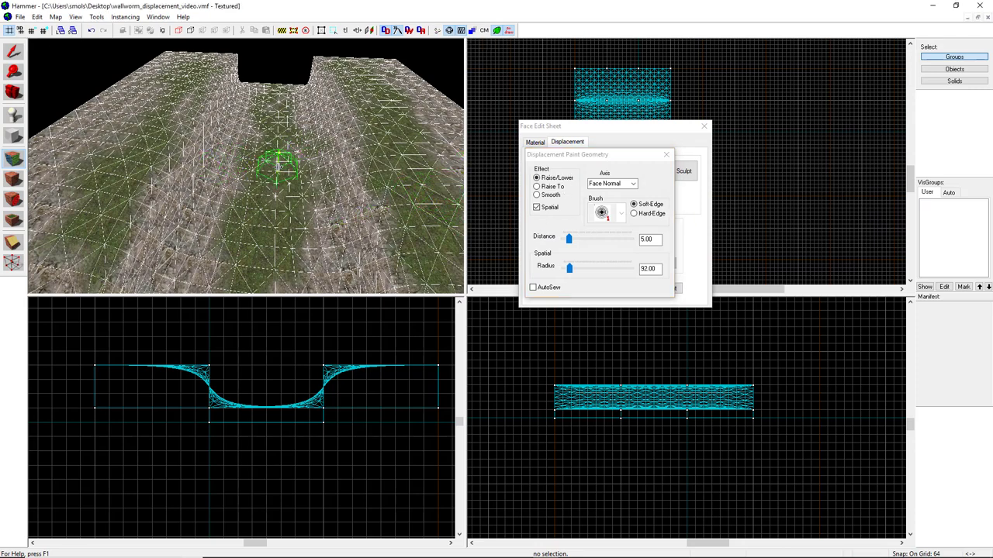
{"action": "key", "text": "Right"}
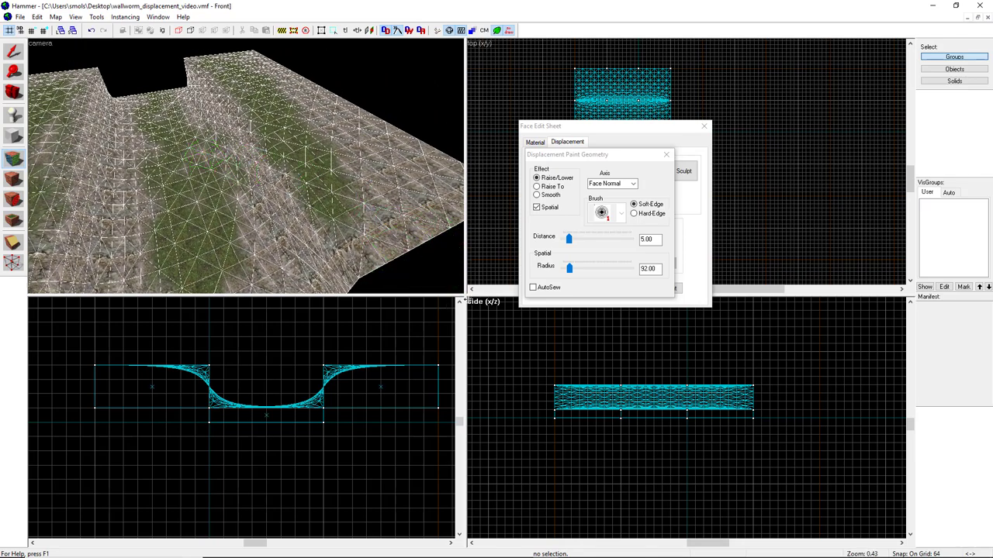
{"action": "left_click_drag", "start_coordinate": [463, 295], "coordinate": [806, 469]}
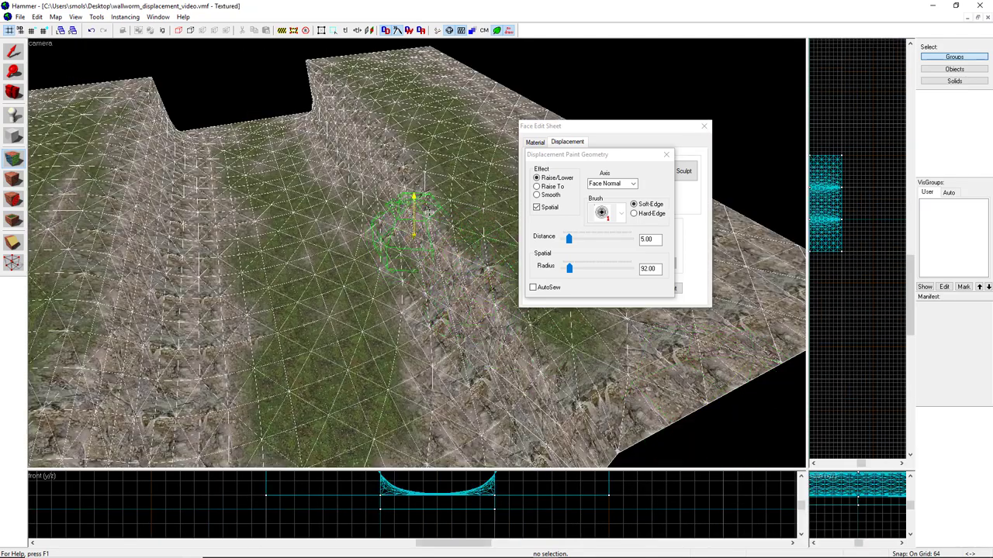
- Raise rugged hills along one raised bank with the Raise/Lower geometry brush at distance 5
{"action": "mouse_move", "coordinate": [452, 125]}
{"action": "left_mouse_down"}
{"action": "mouse_move", "coordinate": [388, 100]}
{"action": "mouse_move", "coordinate": [398, 88]}
{"action": "mouse_move", "coordinate": [483, 78]}
{"action": "mouse_move", "coordinate": [472, 93]}
{"action": "left_mouse_up"}
{"action": "left_click_drag", "start_coordinate": [738, 365], "coordinate": [779, 256]}
{"action": "key", "text": "d"}
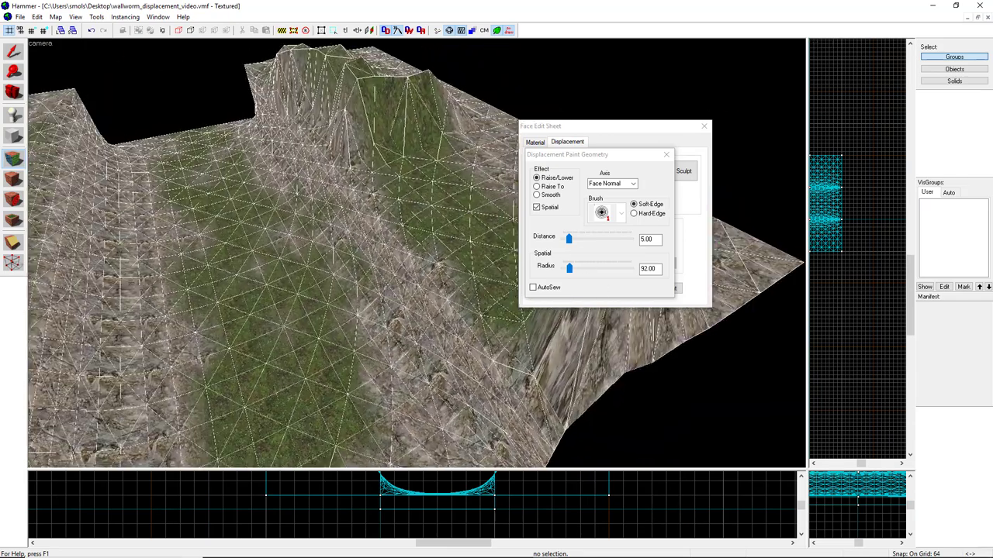
{"action": "mouse_move", "coordinate": [329, 292]}
{"action": "left_mouse_down"}
{"action": "mouse_move", "coordinate": [399, 289]}
{"action": "mouse_move", "coordinate": [332, 224]}
{"action": "left_mouse_up"}
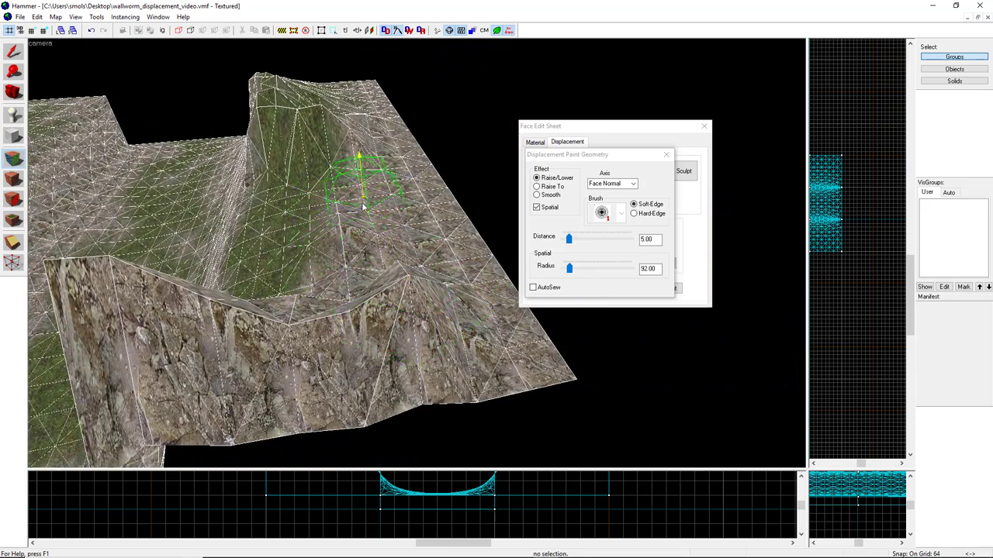
- Raise the terrain on the opposite bank with the same geometry brush
{"action": "key", "text": "z"}
{"action": "key", "text": "a"}
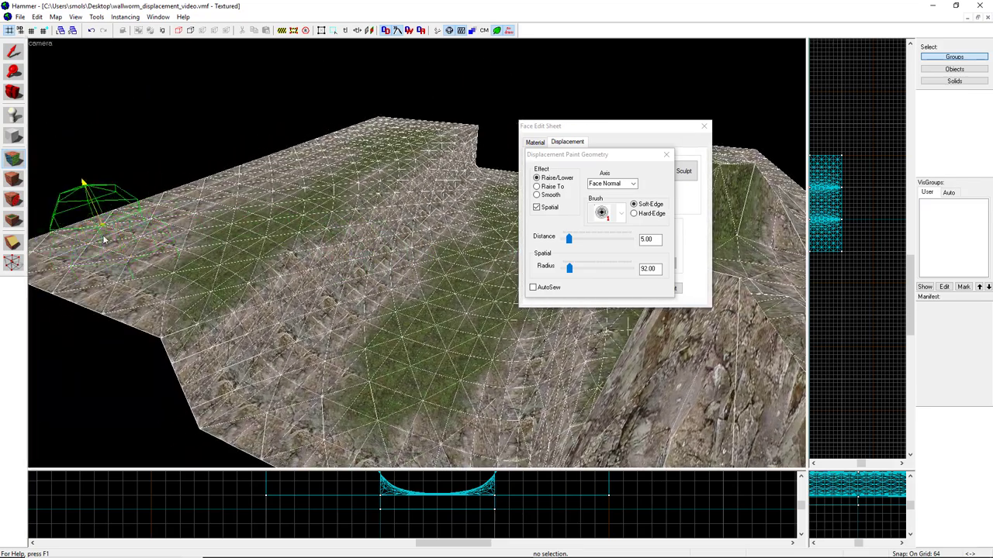
{"action": "mouse_move", "coordinate": [94, 247]}
{"action": "left_mouse_down"}
{"action": "mouse_move", "coordinate": [245, 138]}
{"action": "mouse_move", "coordinate": [372, 106]}
{"action": "mouse_move", "coordinate": [403, 221]}
{"action": "left_mouse_up"}
{"action": "key", "text": "z"}
{"action": "key", "text": "a"}
{"action": "key", "text": "z"}
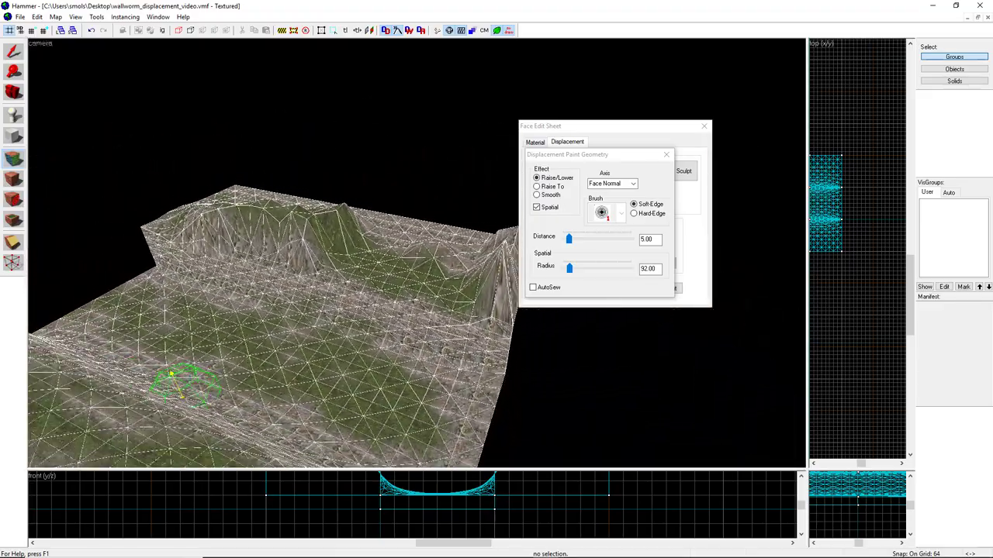
- Paint more peaks toward the far end of the first bank, undo the last stroke and paint that area again
{"action": "key", "text": "z"}
{"action": "key", "text": "z"}
{"action": "mouse_move", "coordinate": [199, 198]}
{"action": "left_mouse_down"}
{"action": "mouse_move", "coordinate": [189, 192]}
{"action": "mouse_move", "coordinate": [216, 191]}
{"action": "left_mouse_up"}
{"action": "key", "text": "d"}
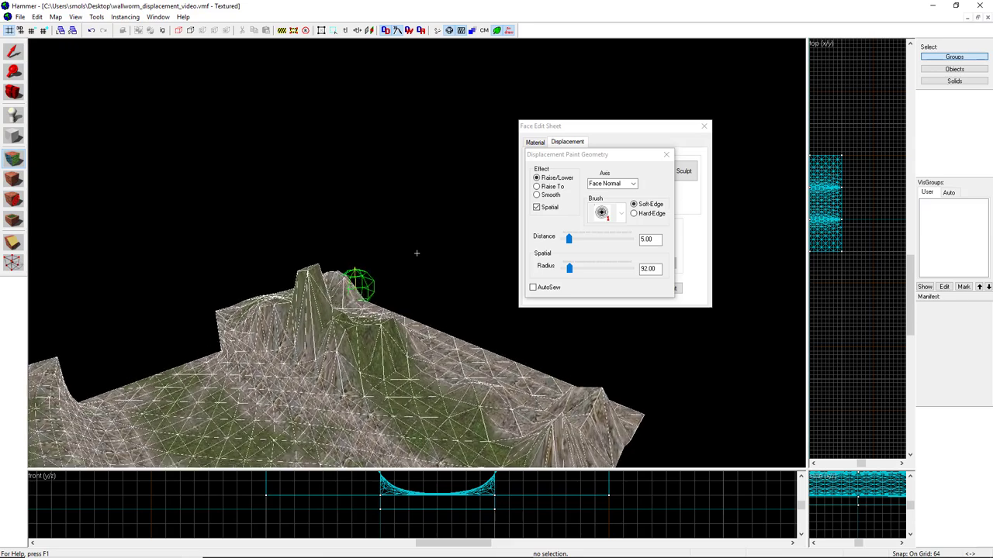
{"action": "key", "text": "z"}
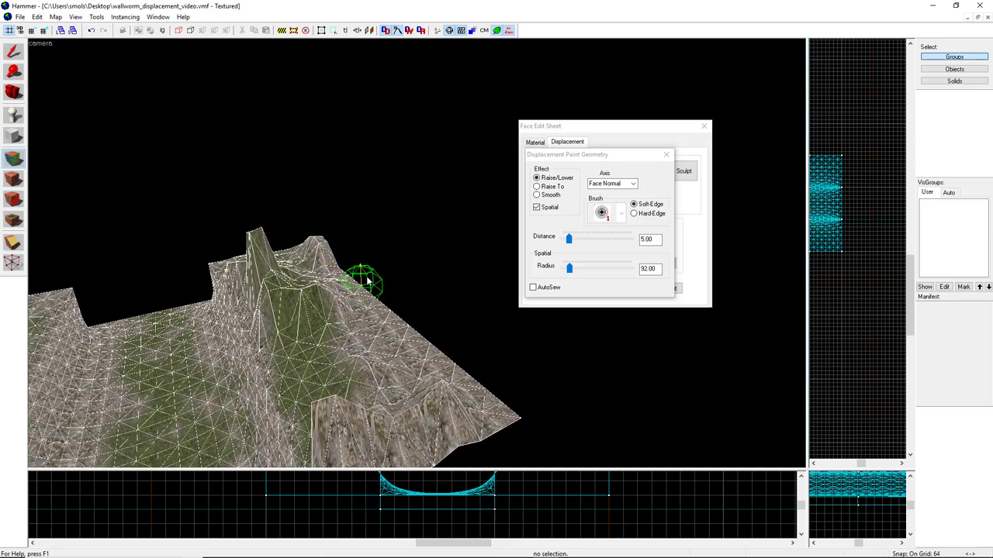
{"action": "key", "text": "ctrl+z"}
{"action": "mouse_move", "coordinate": [350, 272]}
{"action": "left_mouse_down"}
{"action": "mouse_move", "coordinate": [311, 250]}
{"action": "mouse_move", "coordinate": [445, 369]}
{"action": "mouse_move", "coordinate": [450, 349]}
{"action": "mouse_move", "coordinate": [368, 304]}
{"action": "mouse_move", "coordinate": [325, 259]}
{"action": "mouse_move", "coordinate": [287, 255]}
{"action": "left_mouse_up"}
{"action": "key", "text": "z"}
{"action": "key", "text": "a"}
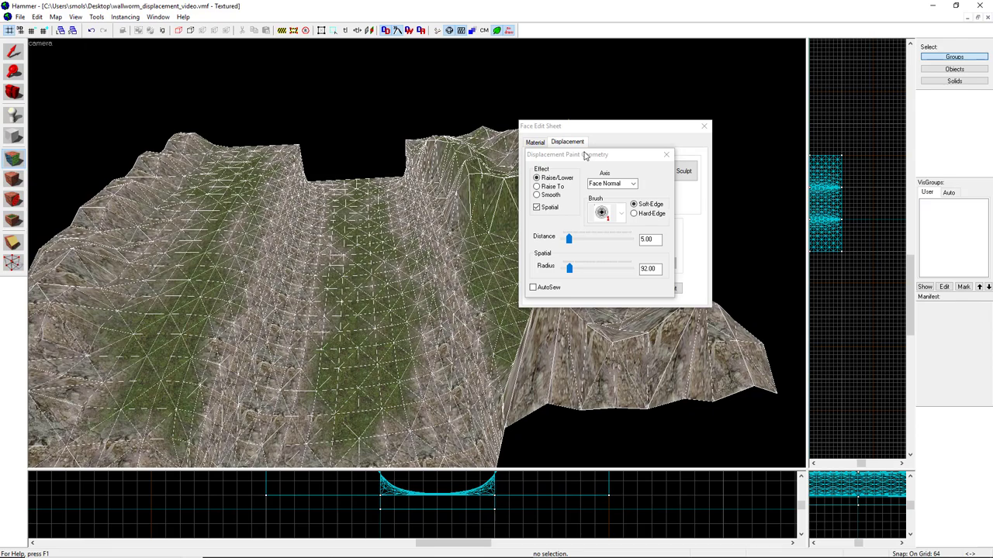
{"action": "key", "text": "z"}
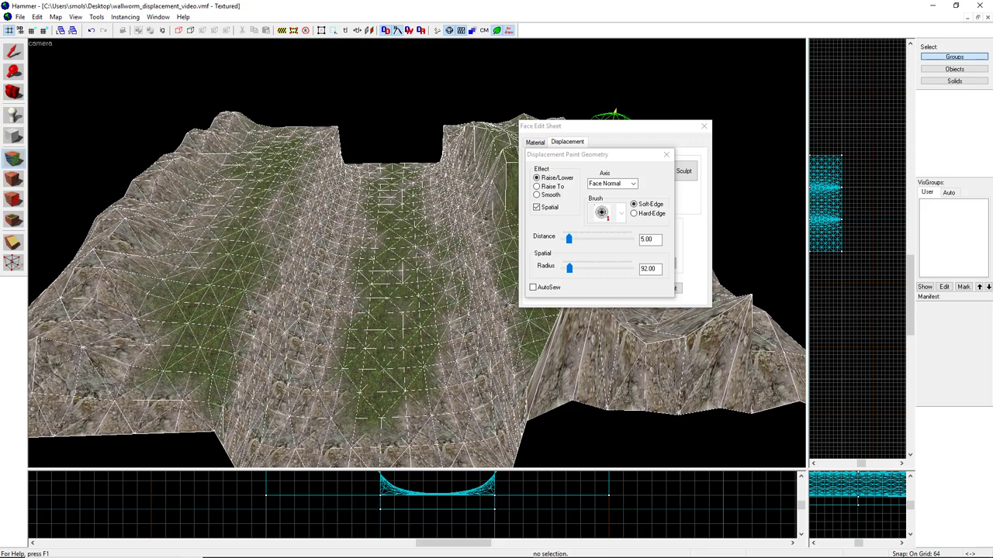
{"action": "key", "text": "z"}
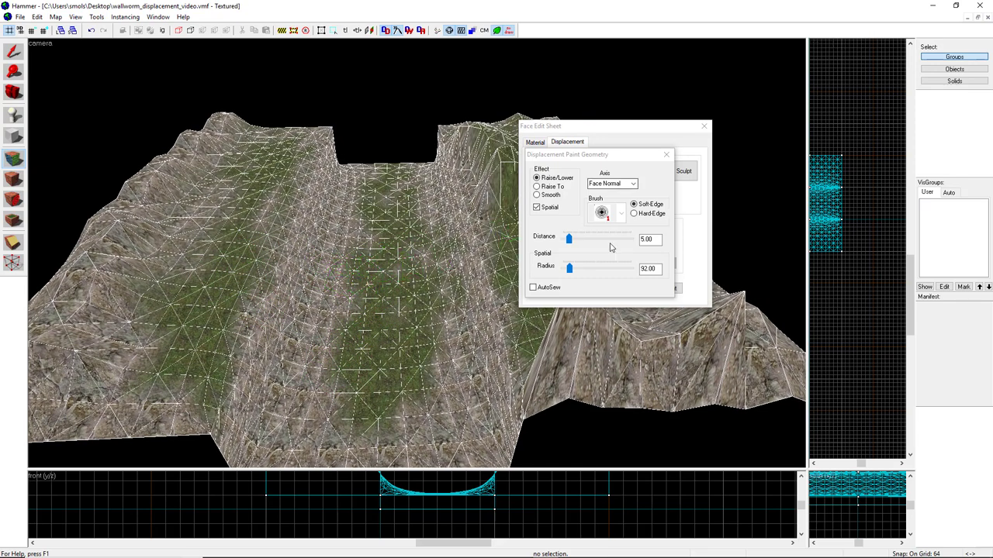
- Switch to 3ds Max and start Paint Alpha on the selected displacements with a new Vertex Alpha layer
{"action": "left_click", "coordinate": [934, 7]}
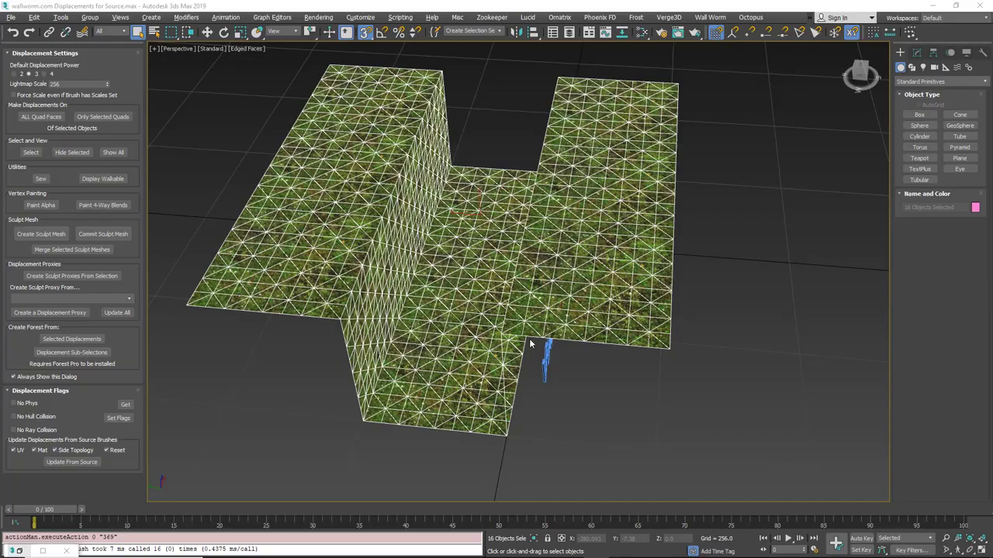
{"action": "middle_click_drag", "start_coordinate": [444, 290], "coordinate": [535, 287]}
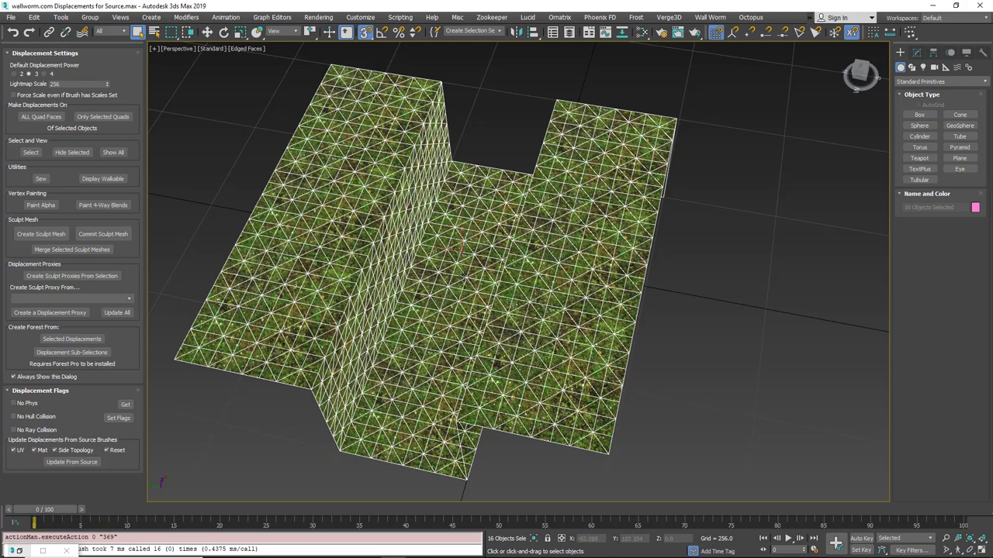
{"action": "middle_click_drag", "start_coordinate": [465, 274], "coordinate": [461, 220]}
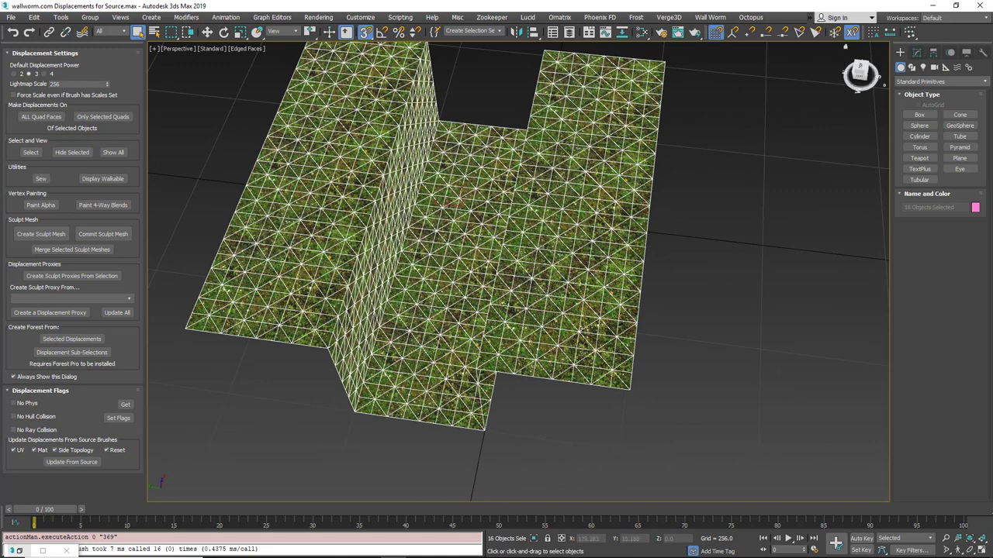
{"action": "middle_click_drag", "start_coordinate": [428, 147], "coordinate": [421, 205], "text": "alt"}
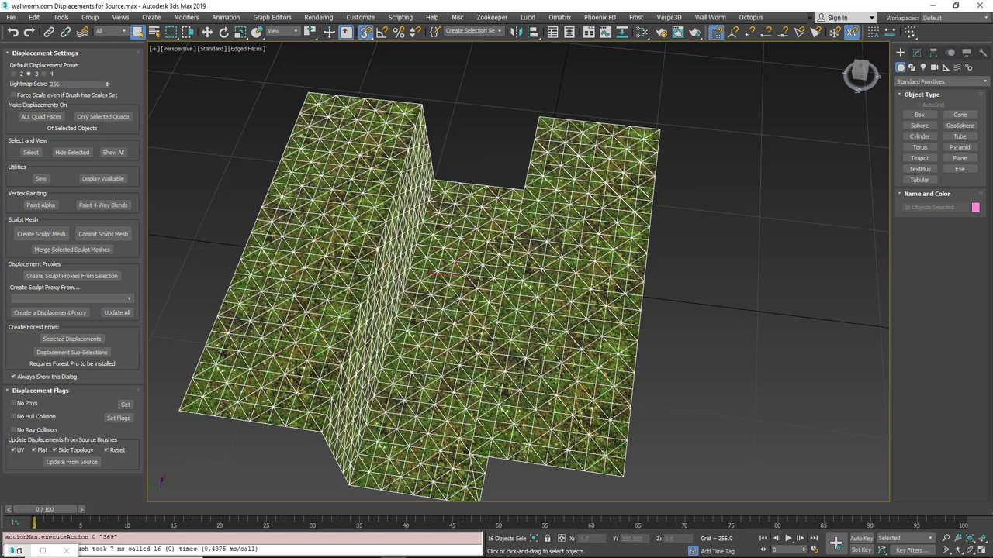
{"action": "left_click", "coordinate": [41, 206]}
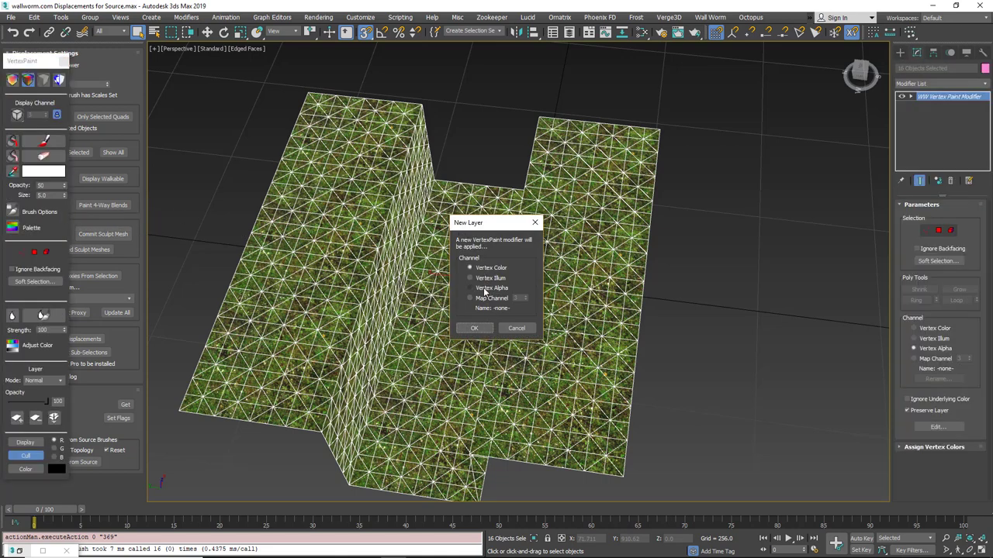
{"action": "left_click", "coordinate": [484, 292]}
{"action": "left_click", "coordinate": [473, 329]}
- Enlarge the vertex paint brush to about 107.9 and paint rock strips along the first bank's top and its channel wall
{"action": "middle_click_drag", "start_coordinate": [330, 272], "coordinate": [139, 203], "text": "alt"}
{"action": "left_click", "coordinate": [41, 142]}
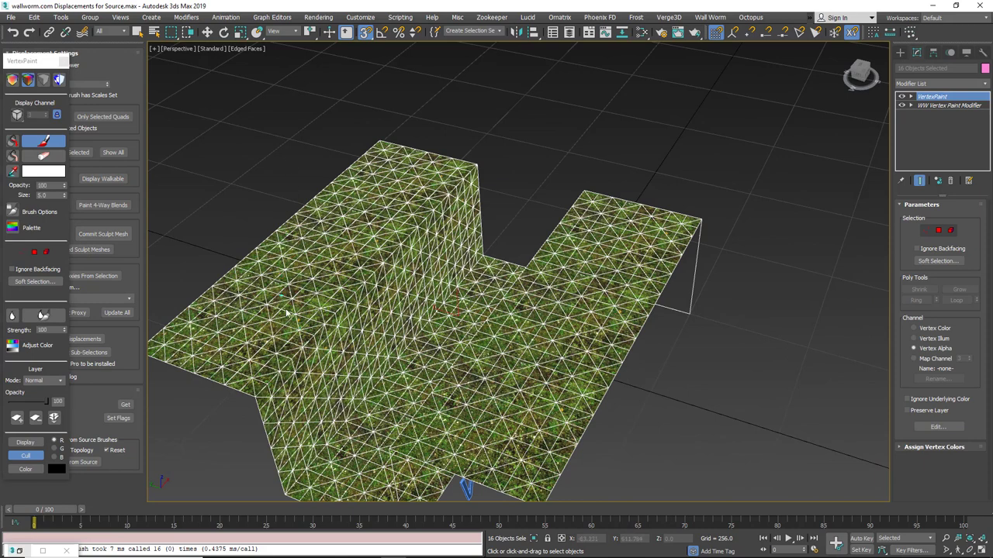
{"action": "left_click_drag", "start_coordinate": [307, 333], "coordinate": [283, 187], "text": "ctrl+shift"}
{"action": "mouse_move", "coordinate": [411, 155]}
{"action": "left_mouse_down"}
{"action": "mouse_move", "coordinate": [358, 229]}
{"action": "mouse_move", "coordinate": [209, 352]}
{"action": "mouse_move", "coordinate": [271, 264]}
{"action": "mouse_move", "coordinate": [322, 260]}
{"action": "mouse_move", "coordinate": [269, 253]}
{"action": "mouse_move", "coordinate": [190, 322]}
{"action": "mouse_move", "coordinate": [397, 161]}
{"action": "mouse_move", "coordinate": [417, 158]}
{"action": "left_mouse_up"}
{"action": "middle_click_drag", "start_coordinate": [410, 312], "coordinate": [376, 301], "text": "alt"}
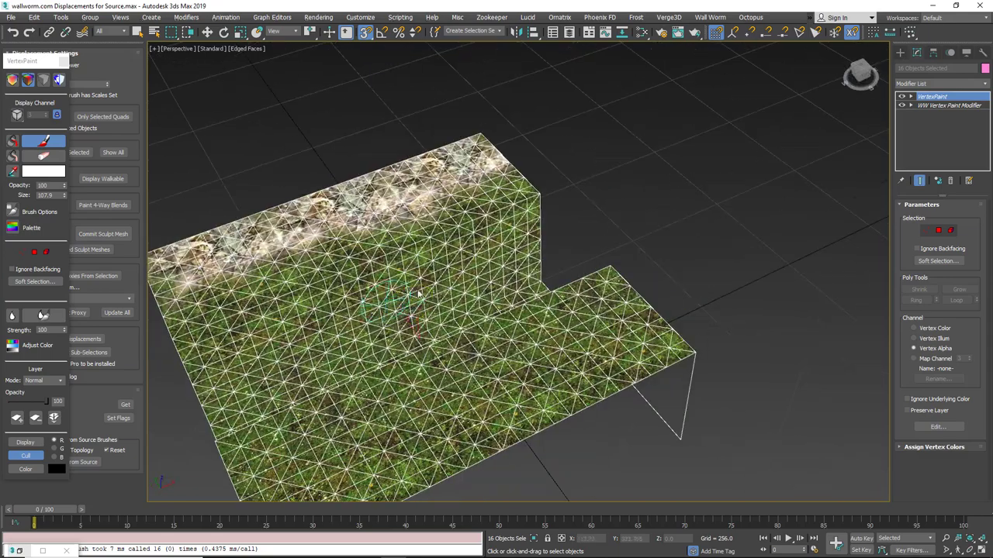
{"action": "mouse_move", "coordinate": [418, 295]}
{"action": "left_mouse_down"}
{"action": "mouse_move", "coordinate": [263, 361]}
{"action": "mouse_move", "coordinate": [408, 299]}
{"action": "mouse_move", "coordinate": [419, 271]}
{"action": "mouse_move", "coordinate": [359, 308]}
{"action": "left_mouse_up"}
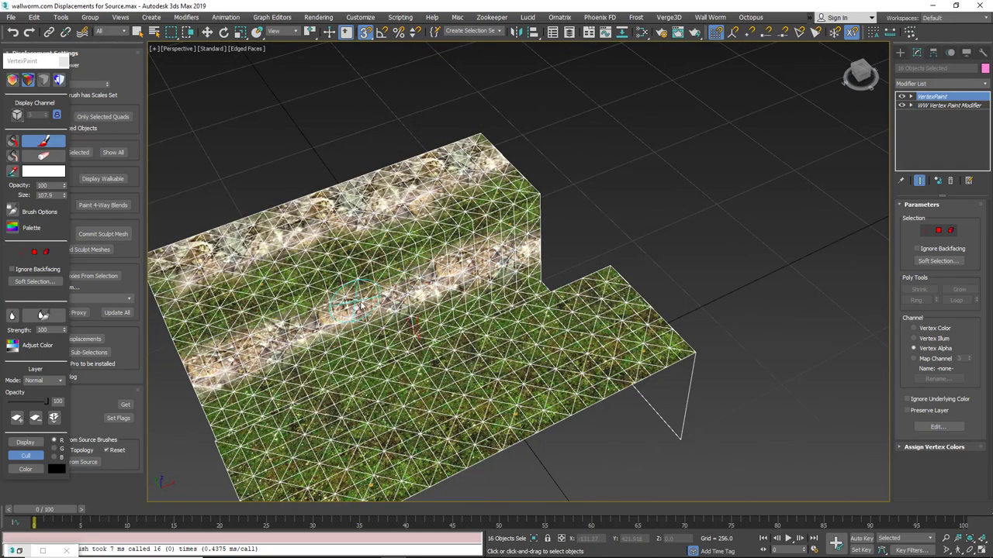
- Paint matching rock strips along the opposite channel wall and the top of the opposite bank
{"action": "middle_click_drag", "start_coordinate": [296, 321], "coordinate": [535, 338], "text": "alt"}
{"action": "mouse_move", "coordinate": [298, 219]}
{"action": "left_mouse_down"}
{"action": "mouse_move", "coordinate": [541, 285]}
{"action": "mouse_move", "coordinate": [267, 211]}
{"action": "mouse_move", "coordinate": [535, 273]}
{"action": "mouse_move", "coordinate": [553, 289]}
{"action": "left_mouse_up"}
{"action": "mouse_move", "coordinate": [315, 126]}
{"action": "left_mouse_down"}
{"action": "mouse_move", "coordinate": [434, 151]}
{"action": "mouse_move", "coordinate": [316, 118]}
{"action": "mouse_move", "coordinate": [566, 185]}
{"action": "left_mouse_up"}
{"action": "mouse_move", "coordinate": [570, 190]}
{"action": "middle_mouse_down", "text": "alt"}
{"action": "mouse_move", "coordinate": [465, 304]}
{"action": "mouse_move", "coordinate": [549, 348]}
{"action": "middle_mouse_up", "text": "alt"}
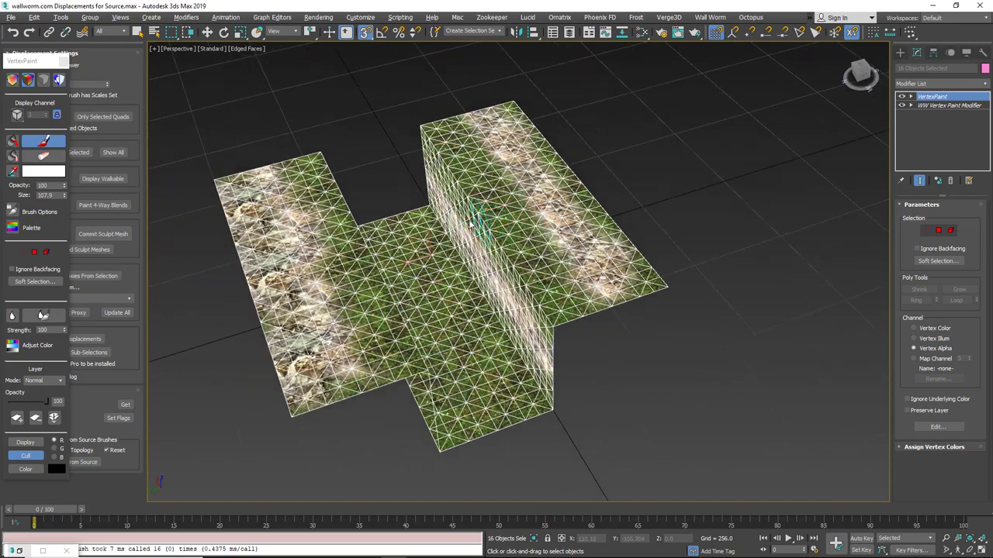
{"action": "middle_click_drag", "start_coordinate": [473, 223], "coordinate": [440, 204], "text": "alt"}
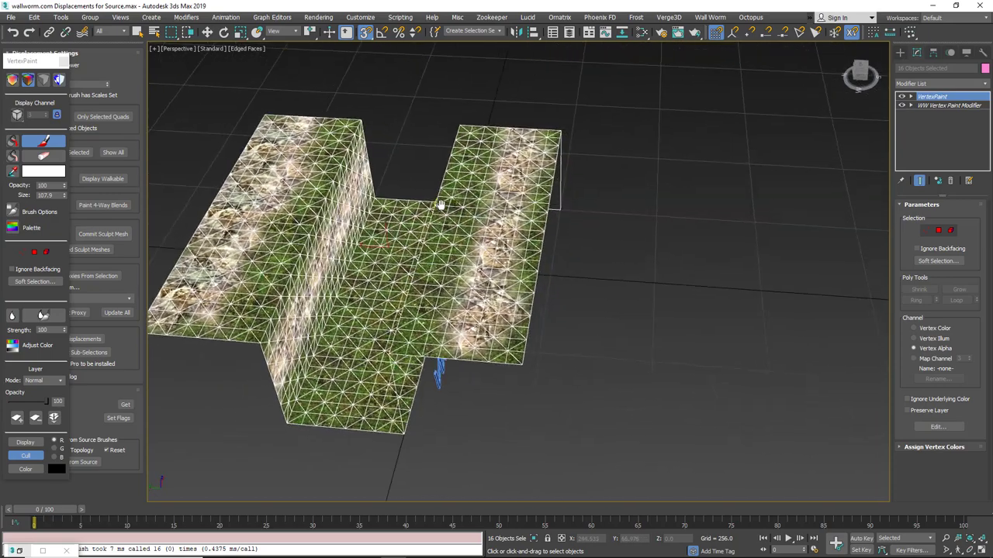
{"action": "scroll", "coordinate": [341, 233], "scroll_direction": "up", "scroll_amount": 4}
{"action": "scroll", "coordinate": [345, 232], "scroll_direction": "down", "scroll_amount": 4}
{"action": "middle_click_drag", "start_coordinate": [365, 231], "coordinate": [433, 231], "text": "alt"}
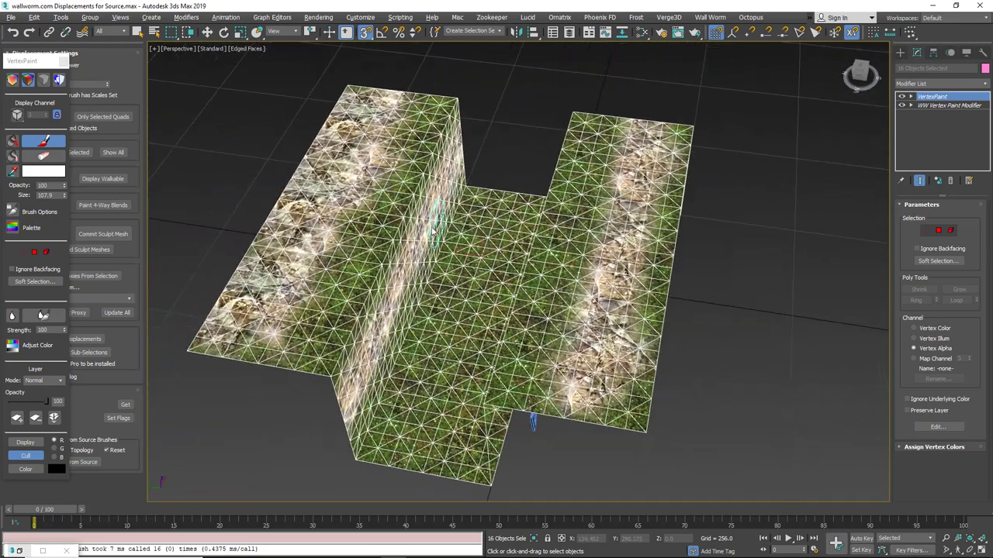
- Add an Edit Poly modifier to all the selected displacements
{"action": "left_click", "coordinate": [985, 83]}
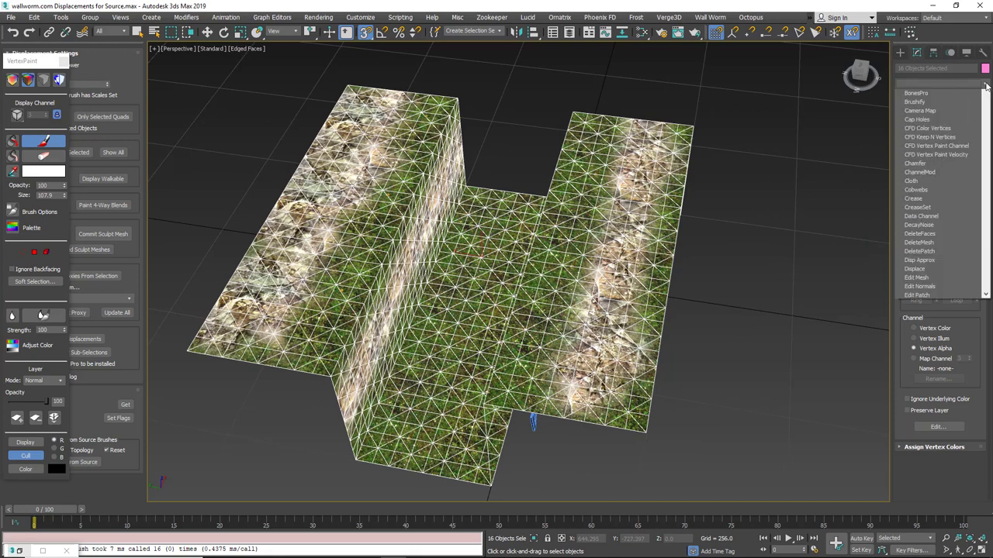
{"action": "scroll", "coordinate": [989, 169], "scroll_direction": "down", "scroll_amount": 3}
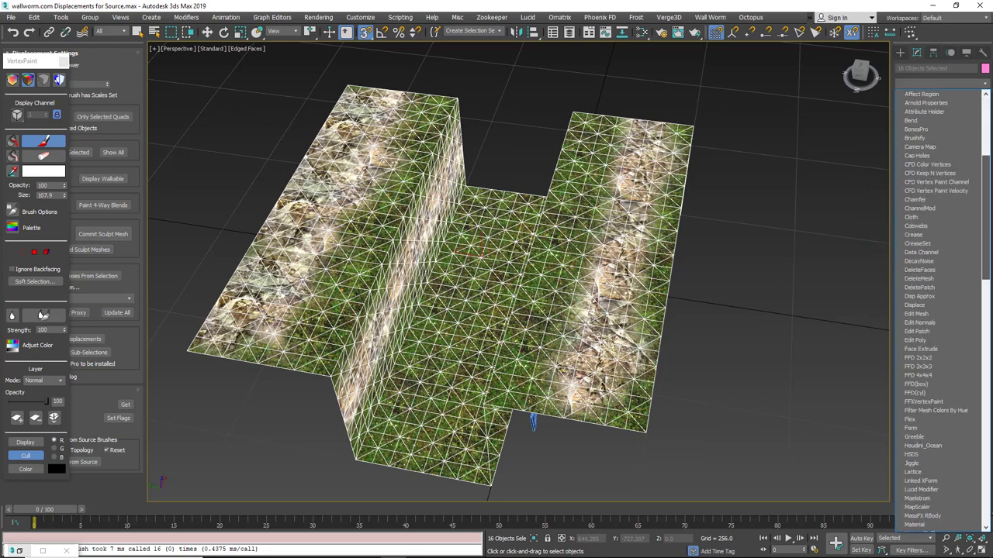
{"action": "left_click", "coordinate": [936, 340]}
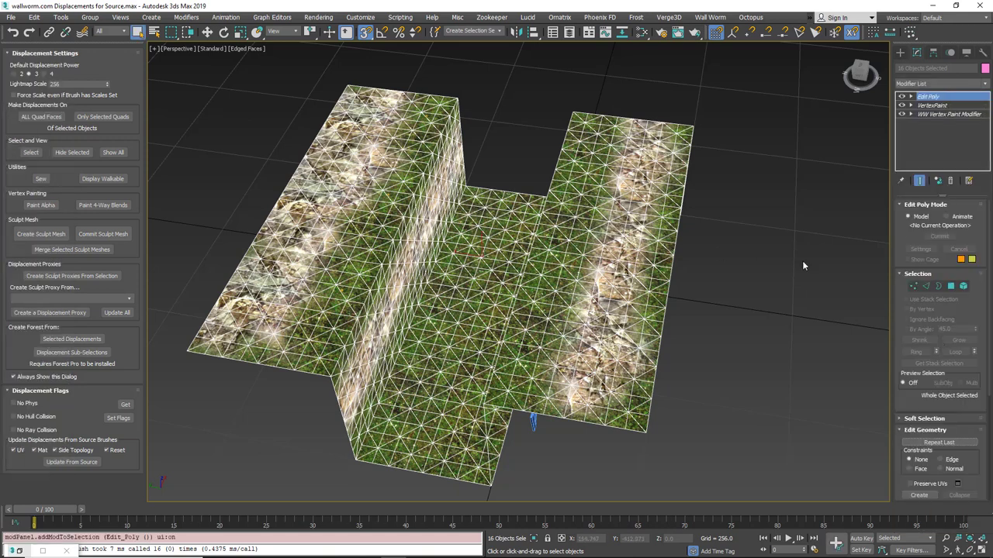
- Show the ribbon with the modeling and freeform tools
{"action": "left_click", "coordinate": [588, 33]}
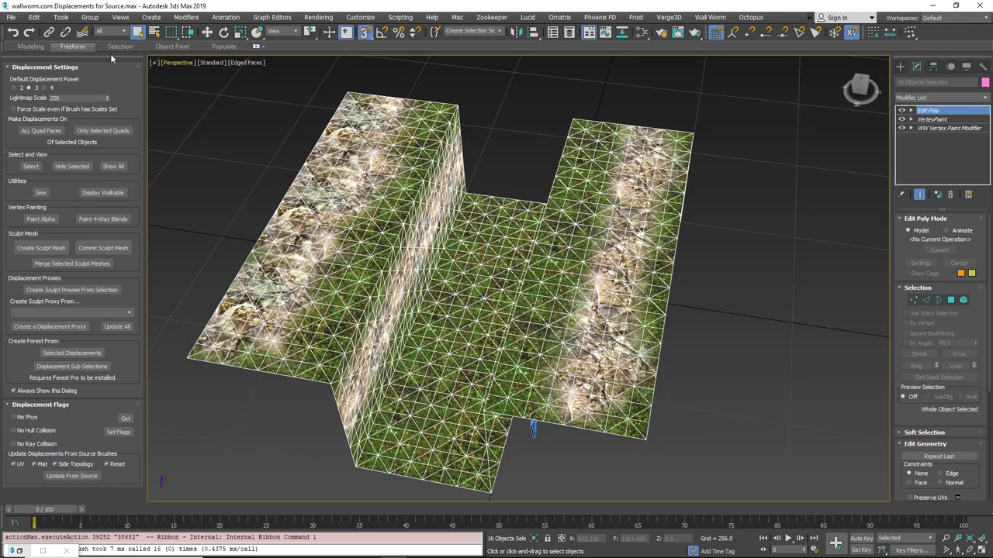
{"action": "left_click", "coordinate": [30, 46]}
- Start Push/Pull paint deformation along the Z axis with a brush size of about 158.5 and a push/pull value of about 69.8
{"action": "scroll", "coordinate": [989, 273], "scroll_direction": "down", "scroll_amount": 5}
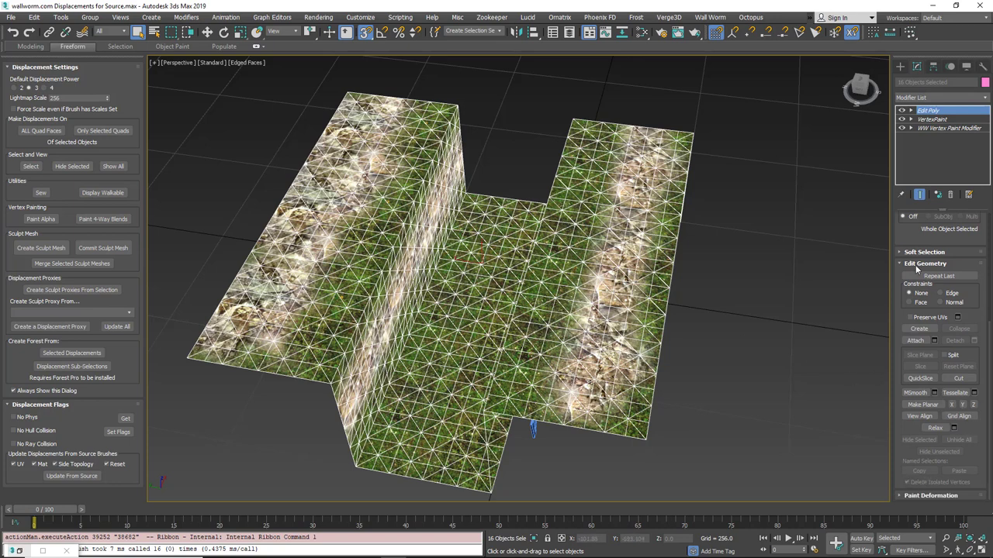
{"action": "left_click", "coordinate": [899, 497]}
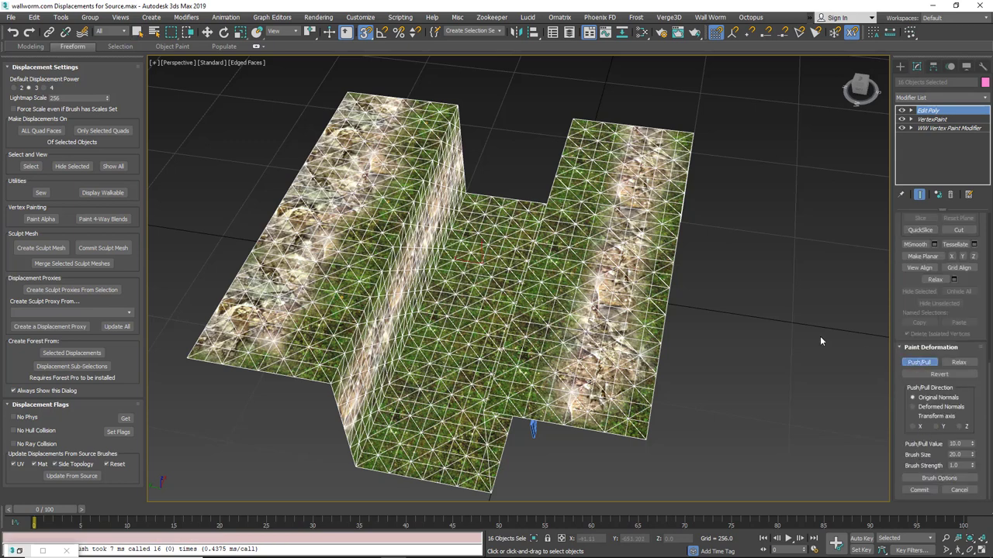
{"action": "left_click_drag", "start_coordinate": [618, 246], "coordinate": [621, 219], "text": "ctrl+shift"}
{"action": "left_click", "coordinate": [960, 426]}
{"action": "middle_click_drag", "start_coordinate": [653, 265], "coordinate": [729, 268], "text": "alt"}
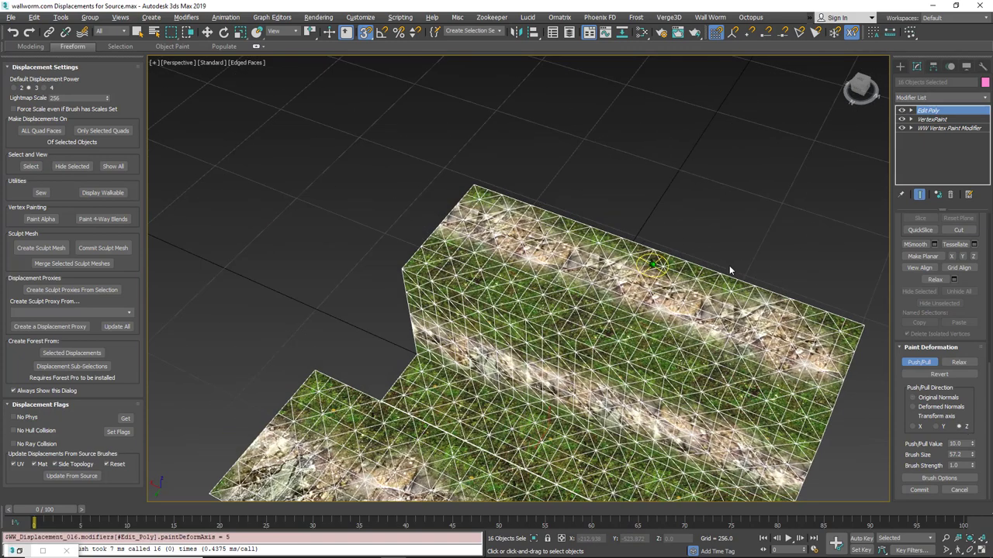
{"action": "left_click_drag", "start_coordinate": [491, 281], "coordinate": [484, 235], "text": "ctrl+shift"}
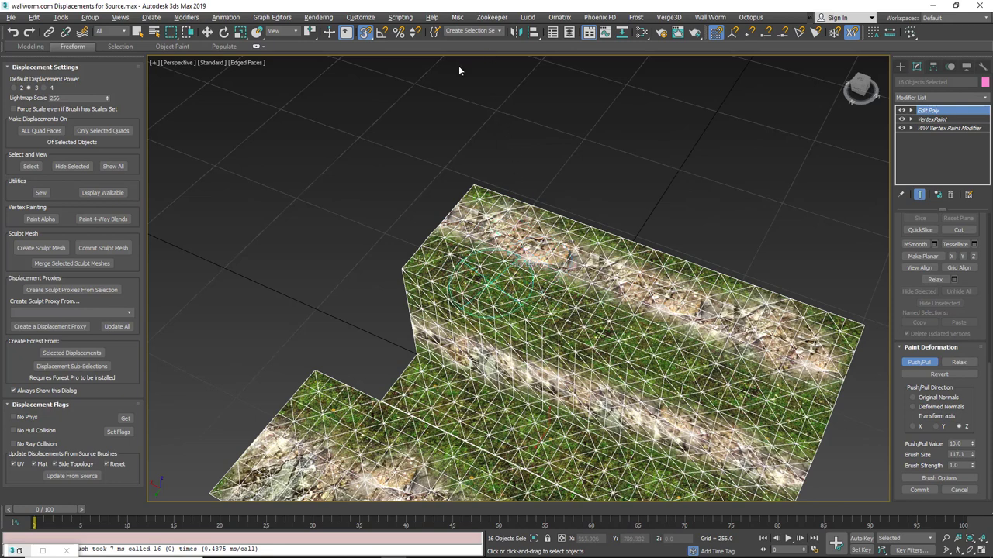
{"action": "left_click_drag", "start_coordinate": [459, 70], "coordinate": [460, 39], "text": "ctrl+shift"}
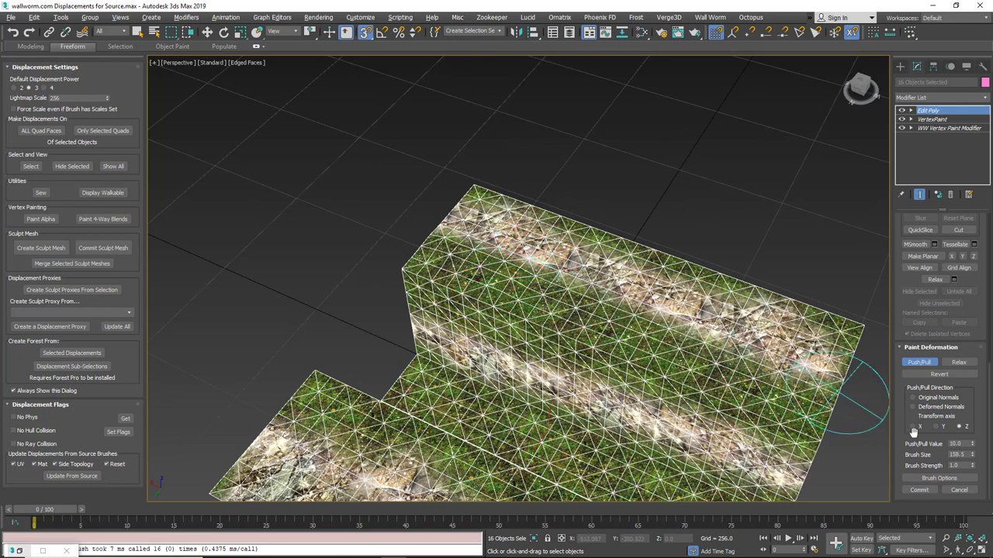
{"action": "left_click_drag", "start_coordinate": [972, 444], "coordinate": [967, 426]}
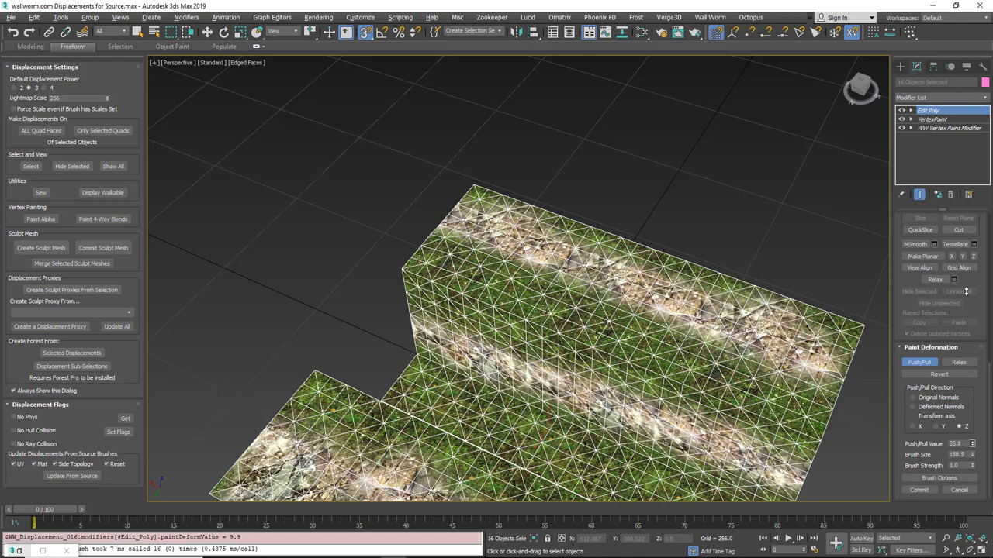
{"action": "left_click_drag", "start_coordinate": [965, 189], "coordinate": [961, 134]}
- Raise rugged hills along the rock strip on one bank's top with the Push/Pull brush, adding taller peaks toward one end
{"action": "left_click_drag", "start_coordinate": [439, 239], "coordinate": [470, 250]}
{"action": "mouse_move", "coordinate": [504, 220]}
{"action": "left_mouse_down"}
{"action": "mouse_move", "coordinate": [698, 291]}
{"action": "mouse_move", "coordinate": [787, 341]}
{"action": "mouse_move", "coordinate": [653, 271]}
{"action": "mouse_move", "coordinate": [719, 285]}
{"action": "left_mouse_up"}
{"action": "mouse_move", "coordinate": [698, 289]}
{"action": "middle_mouse_down", "text": "alt"}
{"action": "mouse_move", "coordinate": [731, 288]}
{"action": "mouse_move", "coordinate": [781, 317]}
{"action": "mouse_move", "coordinate": [702, 300]}
{"action": "middle_mouse_up", "text": "alt"}
{"action": "scroll", "coordinate": [781, 316], "scroll_direction": "up", "scroll_amount": 5}
{"action": "mouse_move", "coordinate": [698, 298]}
{"action": "left_mouse_down"}
{"action": "mouse_move", "coordinate": [663, 284]}
{"action": "mouse_move", "coordinate": [689, 275]}
{"action": "left_mouse_up"}
{"action": "left_click_drag", "start_coordinate": [511, 293], "coordinate": [543, 286]}
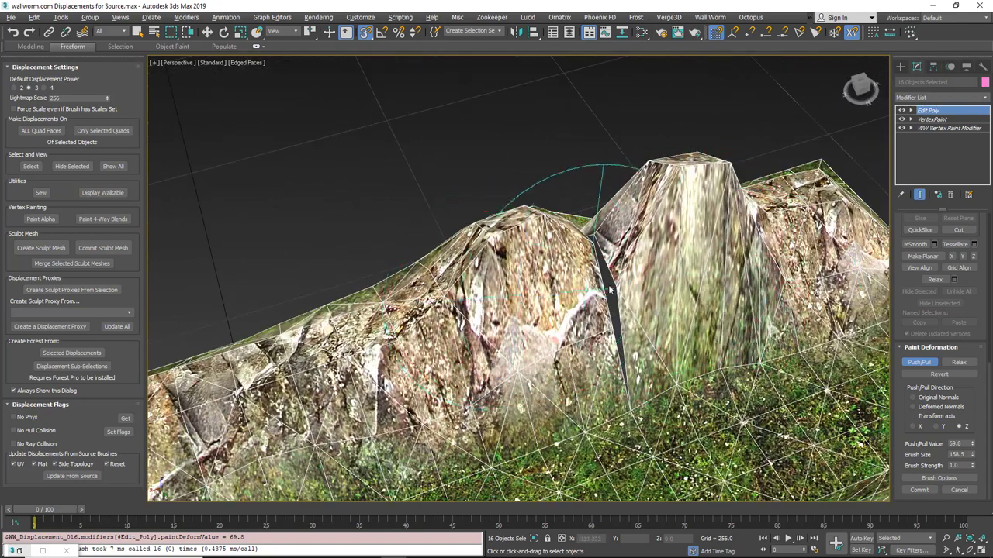
{"action": "mouse_move", "coordinate": [765, 273]}
{"action": "left_mouse_down"}
{"action": "mouse_move", "coordinate": [760, 263]}
{"action": "mouse_move", "coordinate": [834, 253]}
{"action": "left_mouse_up"}
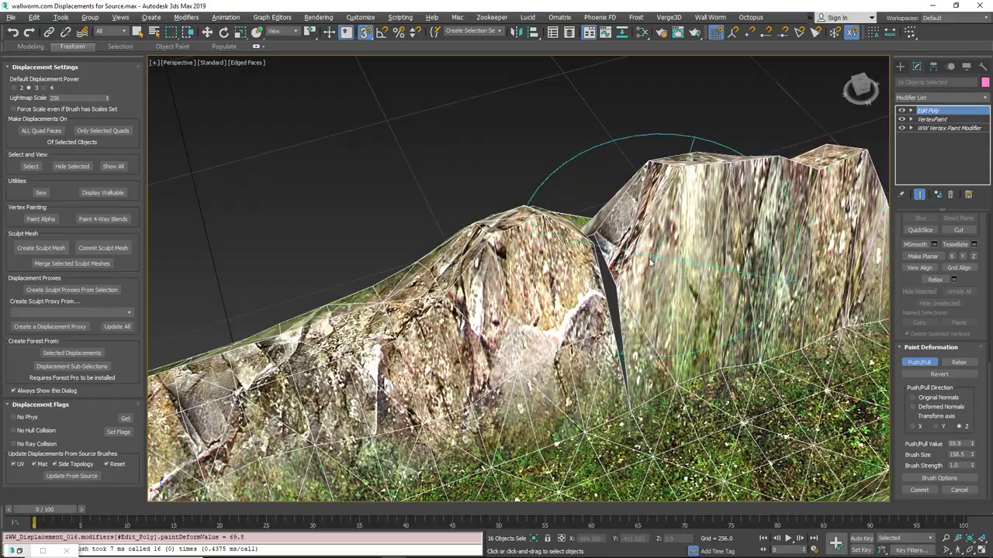
- Examine the sculpted hills from several angles, checking the seams between neighbouring displacements and the bank's end face
{"action": "middle_click_drag", "start_coordinate": [654, 256], "coordinate": [293, 252], "text": "alt"}
{"action": "middle_click_drag", "start_coordinate": [501, 230], "coordinate": [488, 170]}
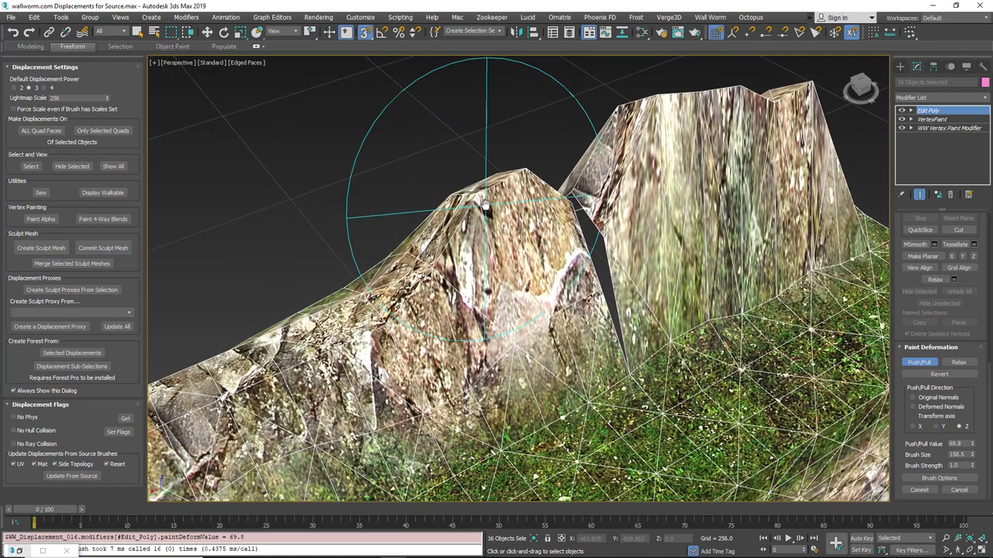
{"action": "scroll", "coordinate": [621, 288], "scroll_direction": "down", "scroll_amount": 5}
{"action": "middle_click_drag", "start_coordinate": [608, 304], "coordinate": [570, 257]}
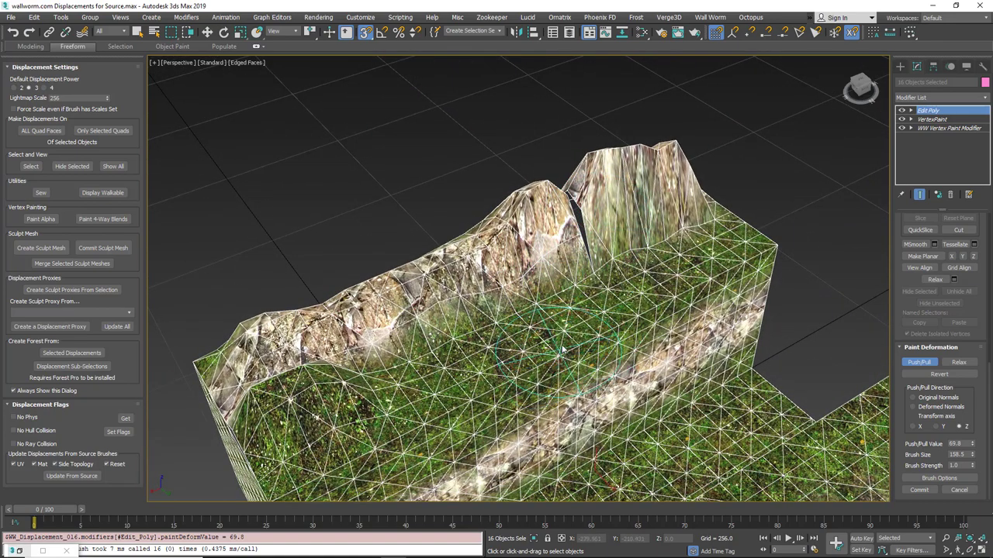
{"action": "mouse_move", "coordinate": [437, 355]}
{"action": "middle_mouse_down", "text": "alt"}
{"action": "mouse_move", "coordinate": [466, 239]}
{"action": "mouse_move", "coordinate": [494, 235]}
{"action": "middle_mouse_up", "text": "alt"}
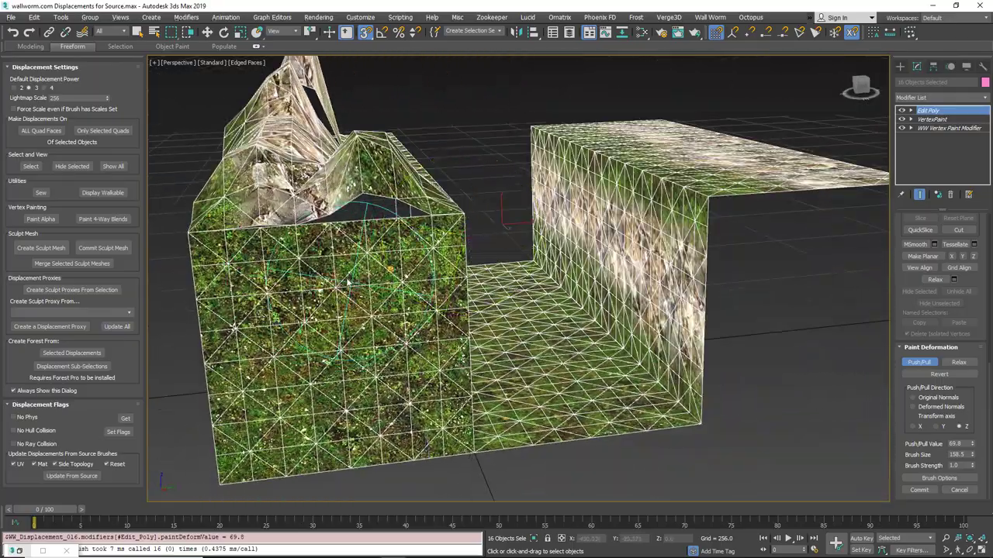
{"action": "mouse_move", "coordinate": [398, 263]}
{"action": "middle_mouse_down", "text": "alt"}
{"action": "mouse_move", "coordinate": [318, 287]}
{"action": "mouse_move", "coordinate": [303, 308]}
{"action": "mouse_move", "coordinate": [303, 220]}
{"action": "middle_mouse_up", "text": "alt"}
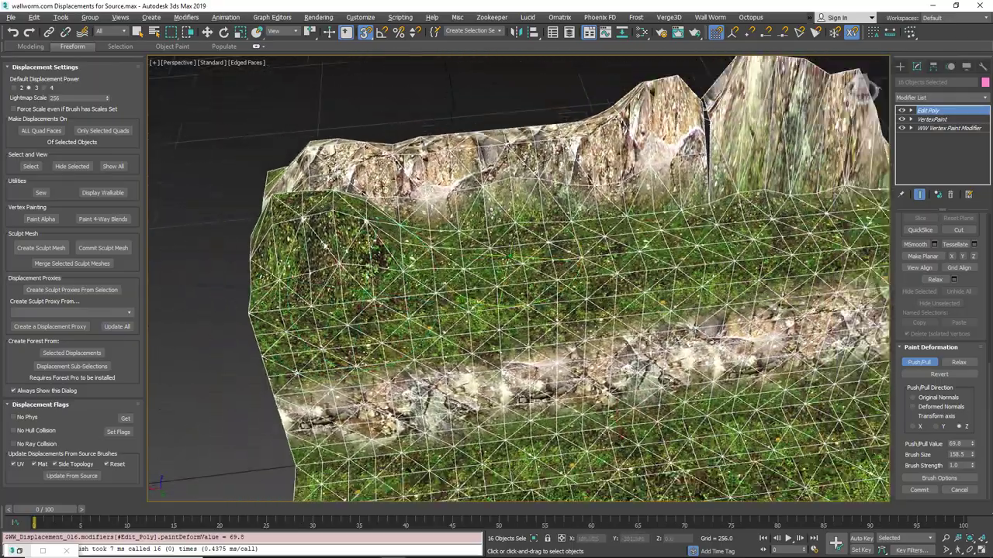
{"action": "scroll", "coordinate": [529, 276], "scroll_direction": "down", "scroll_amount": 4}
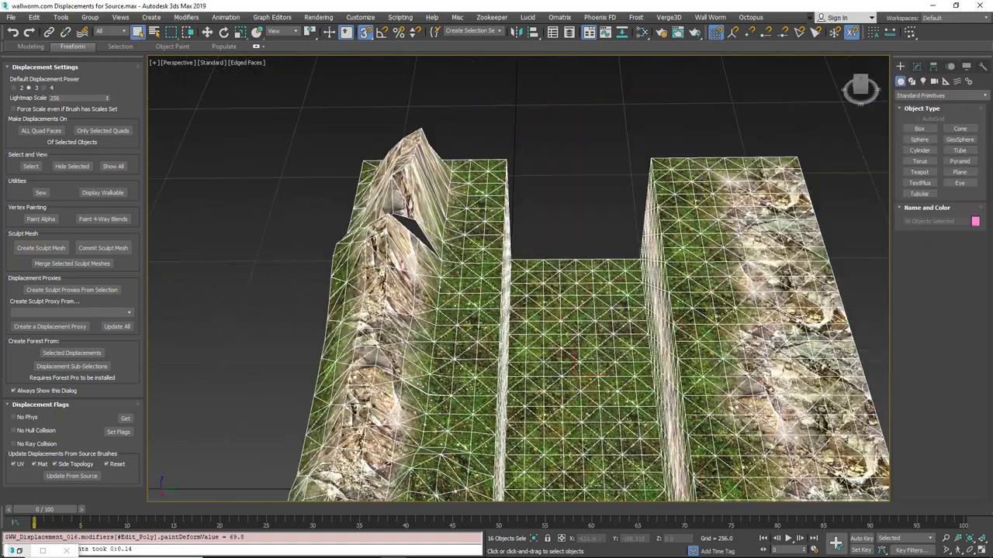
- Convert the selected displacements to Editable Poly and sew their edges together
{"action": "right_click", "coordinate": [443, 219]}
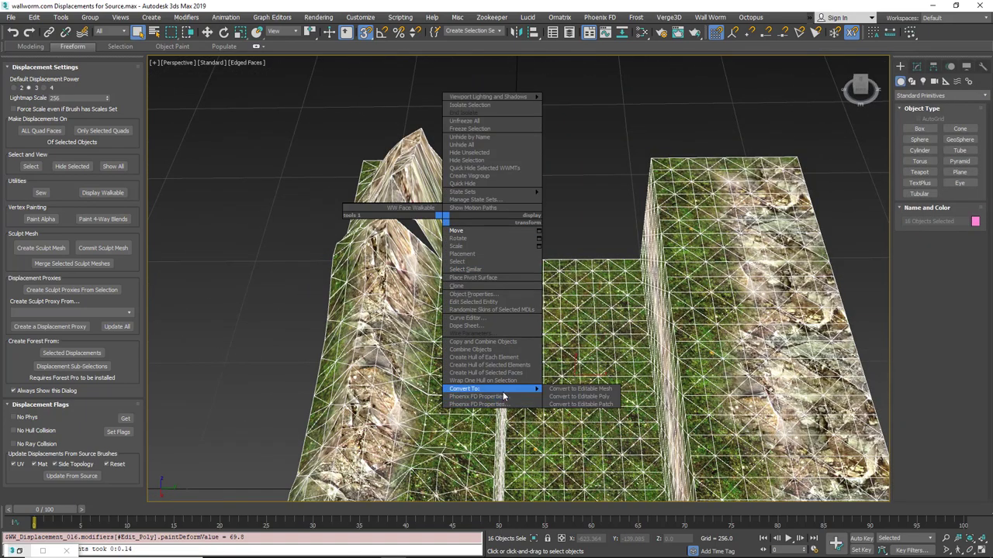
{"action": "left_click", "coordinate": [568, 395]}
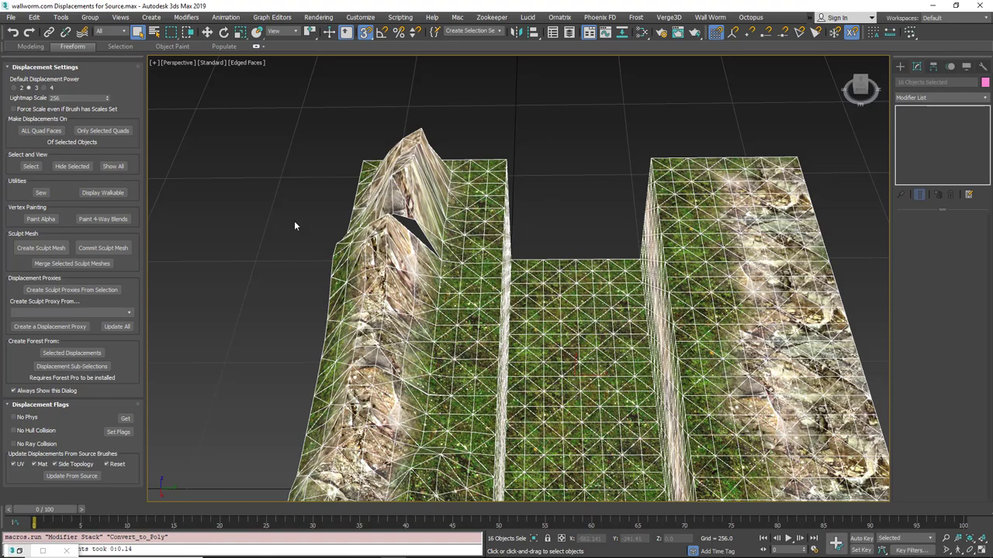
{"action": "left_click", "coordinate": [43, 194]}
{"action": "middle_click_drag", "start_coordinate": [440, 231], "coordinate": [532, 223], "text": "alt"}
{"action": "middle_click_drag", "start_coordinate": [310, 236], "coordinate": [708, 261], "text": "alt"}
{"action": "middle_click_drag", "start_coordinate": [685, 263], "coordinate": [508, 292], "text": "alt"}
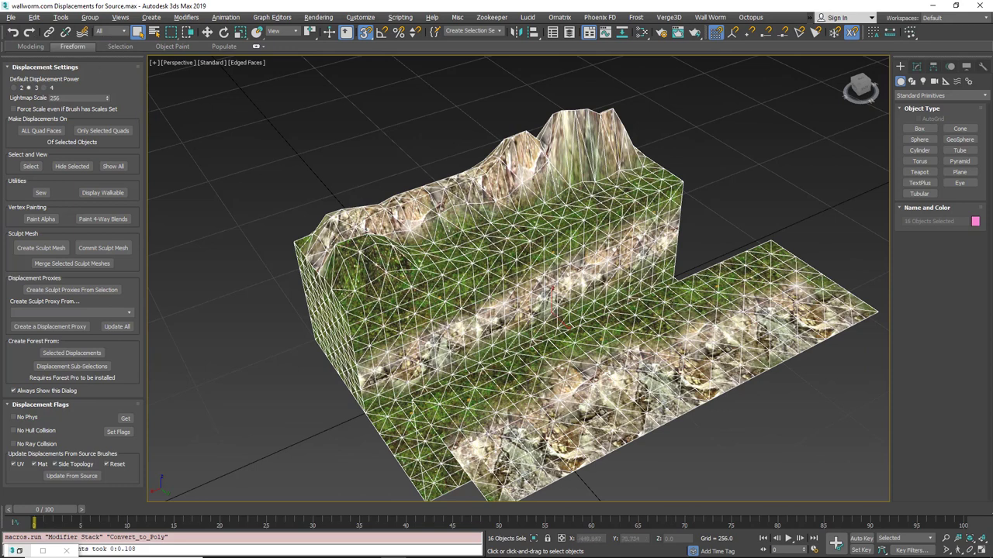
- Undo all changes back through the addition of the Edit Poly modifier
{"action": "right_click", "coordinate": [12, 33]}
{"action": "scroll", "coordinate": [35, 116], "scroll_direction": "down", "scroll_amount": 5}
{"action": "left_click", "coordinate": [31, 130]}
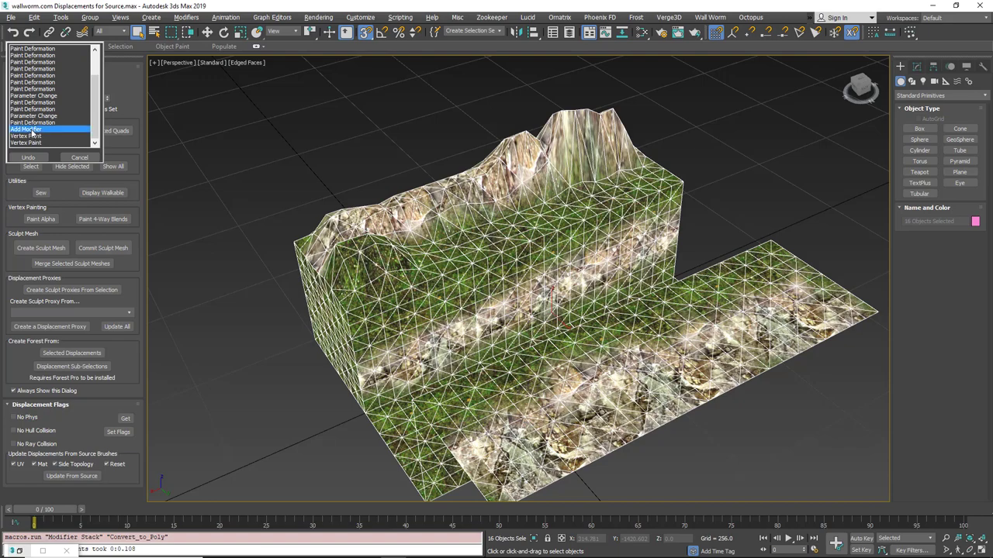
{"action": "left_click", "coordinate": [28, 157]}
- Delete the displacement covering the end face of the raised bank
{"action": "middle_click_drag", "start_coordinate": [423, 260], "coordinate": [512, 258], "text": "alt"}
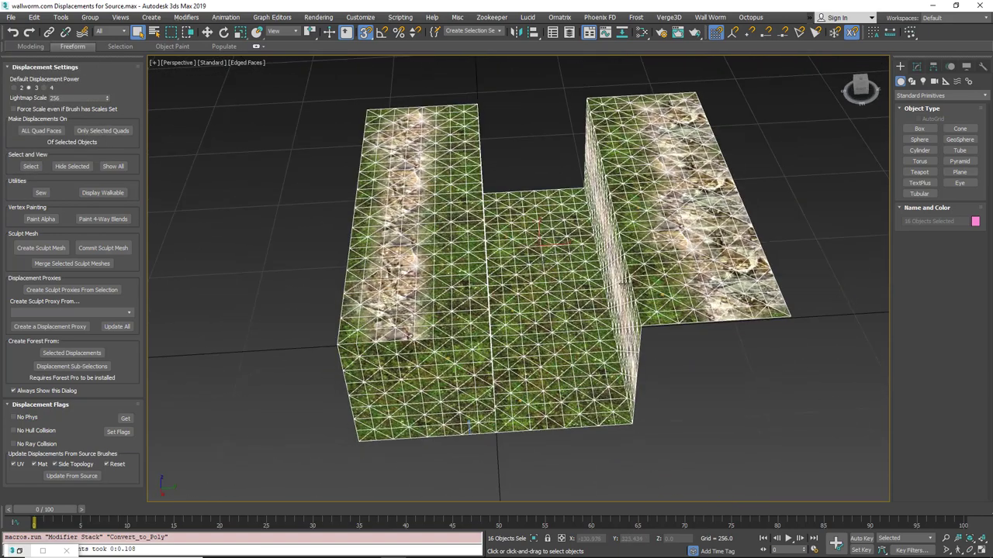
{"action": "middle_click_drag", "start_coordinate": [470, 425], "coordinate": [416, 361], "text": "alt"}
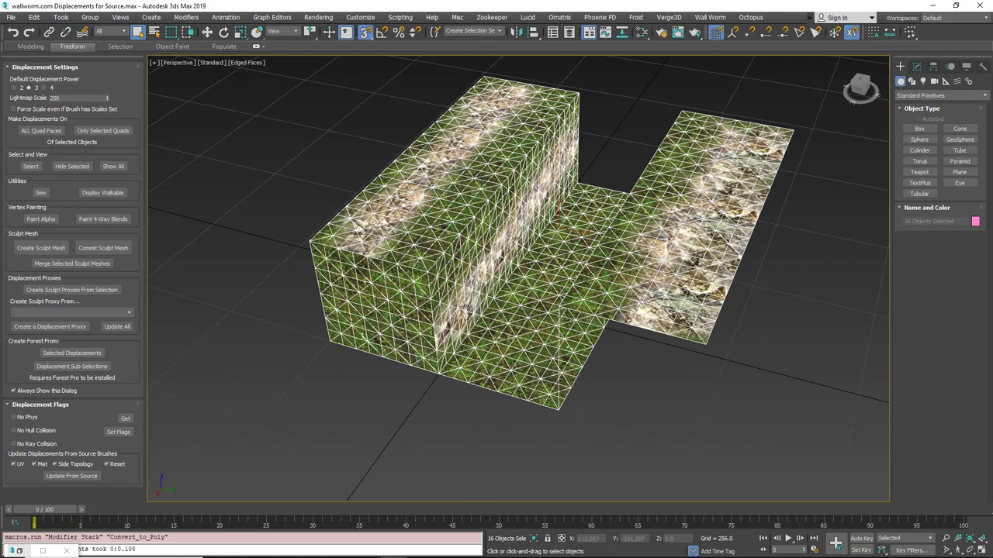
{"action": "left_click", "coordinate": [372, 295]}
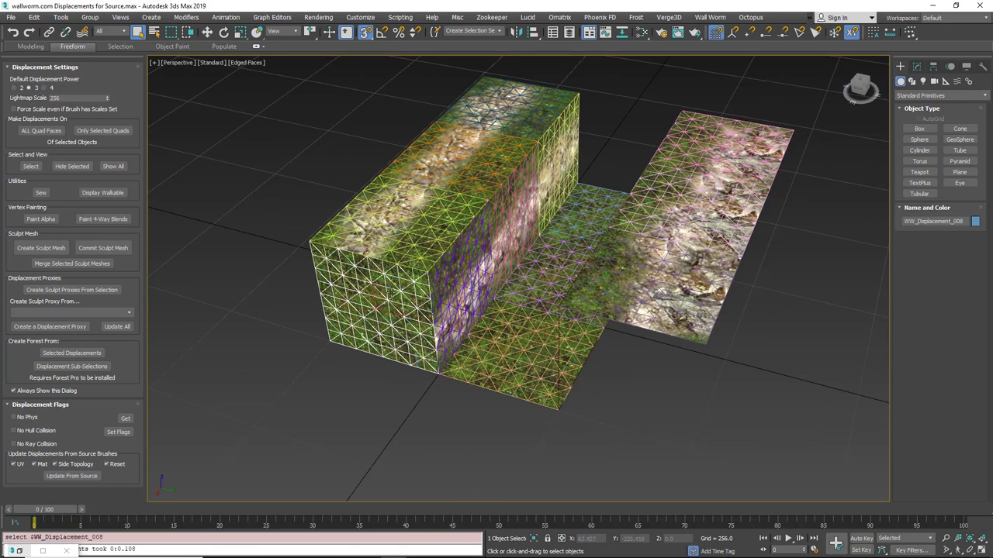
{"action": "key", "text": "Delete"}
- Create a Wall Worm sculpt mesh from all remaining displacements in the scene
{"action": "middle_click_drag", "start_coordinate": [423, 283], "coordinate": [444, 333], "text": "alt"}
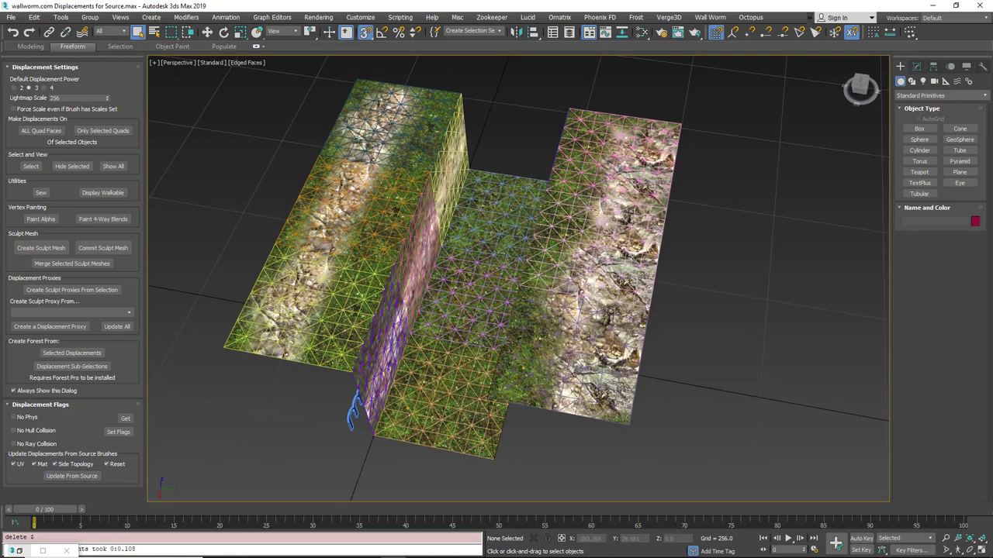
{"action": "middle_click_drag", "start_coordinate": [577, 293], "coordinate": [521, 221], "text": "alt"}
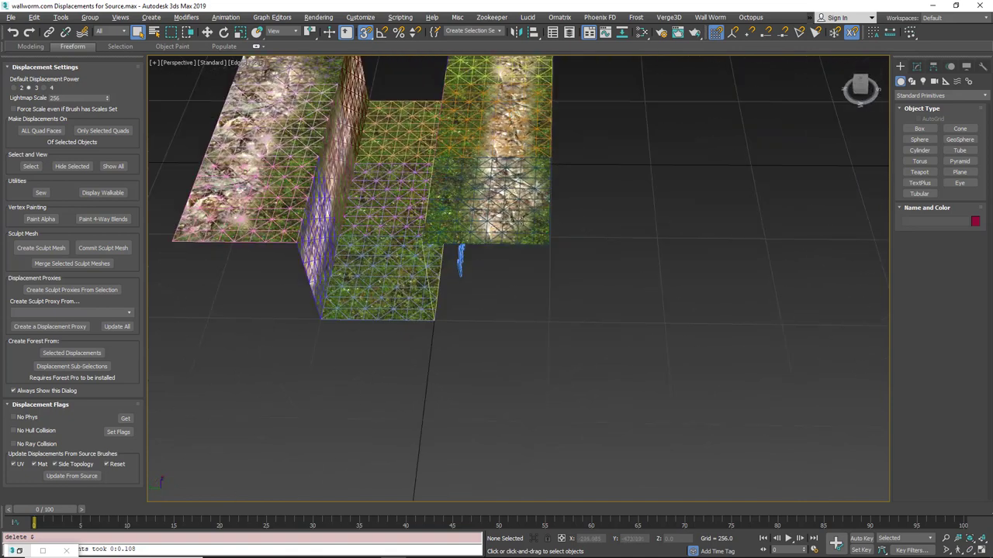
{"action": "middle_click_drag", "start_coordinate": [457, 295], "coordinate": [439, 301], "text": "alt"}
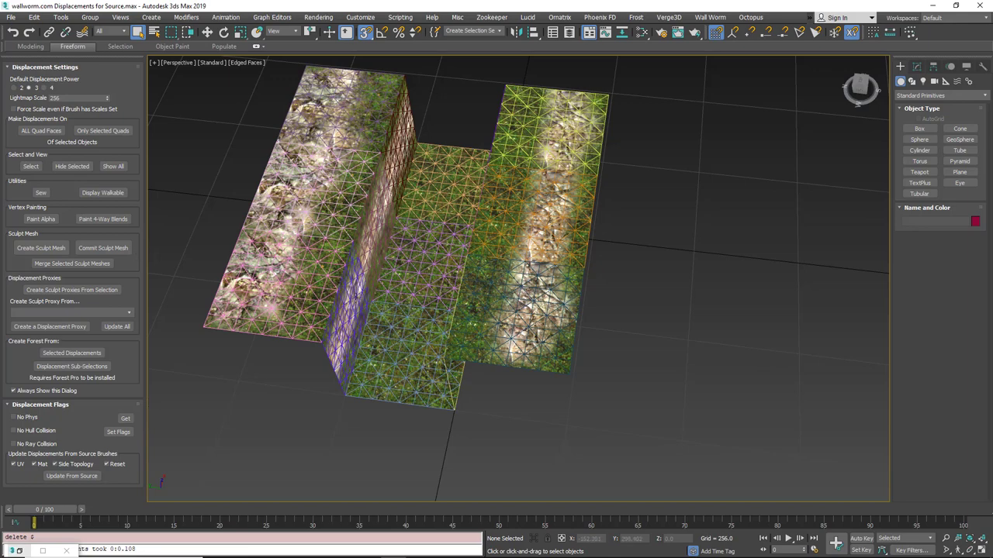
{"action": "scroll", "coordinate": [360, 300], "scroll_direction": "up", "scroll_amount": 5}
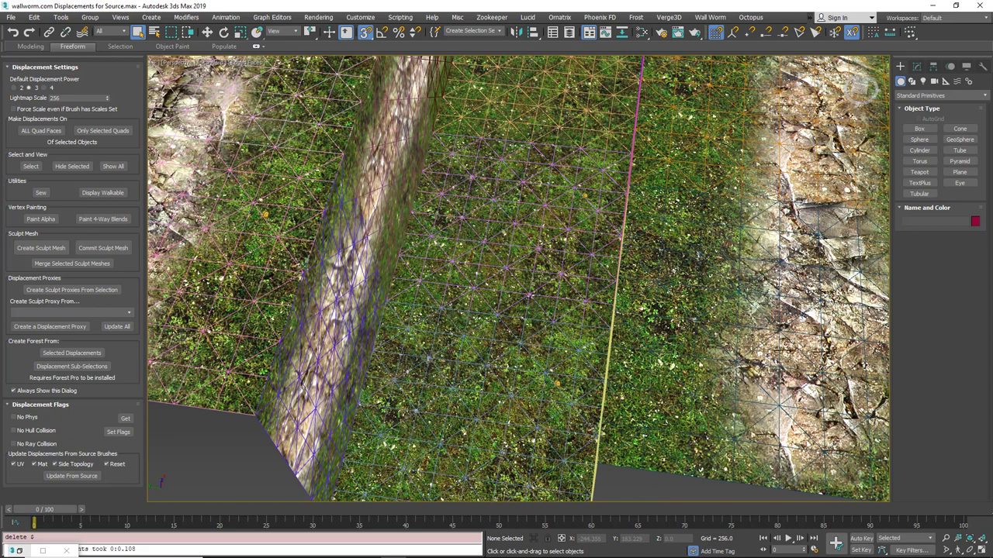
{"action": "scroll", "coordinate": [480, 262], "scroll_direction": "down", "scroll_amount": 5}
{"action": "scroll", "coordinate": [435, 315], "scroll_direction": "up", "scroll_amount": 2}
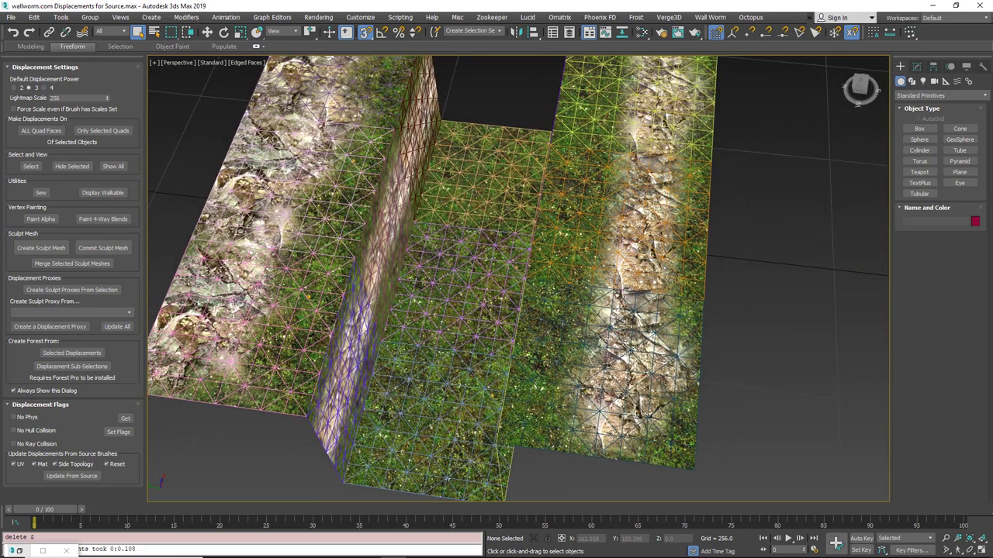
{"action": "mouse_move", "coordinate": [454, 244]}
{"action": "middle_mouse_down"}
{"action": "mouse_move", "coordinate": [439, 275]}
{"action": "mouse_move", "coordinate": [456, 244]}
{"action": "mouse_move", "coordinate": [449, 254]}
{"action": "middle_mouse_up"}
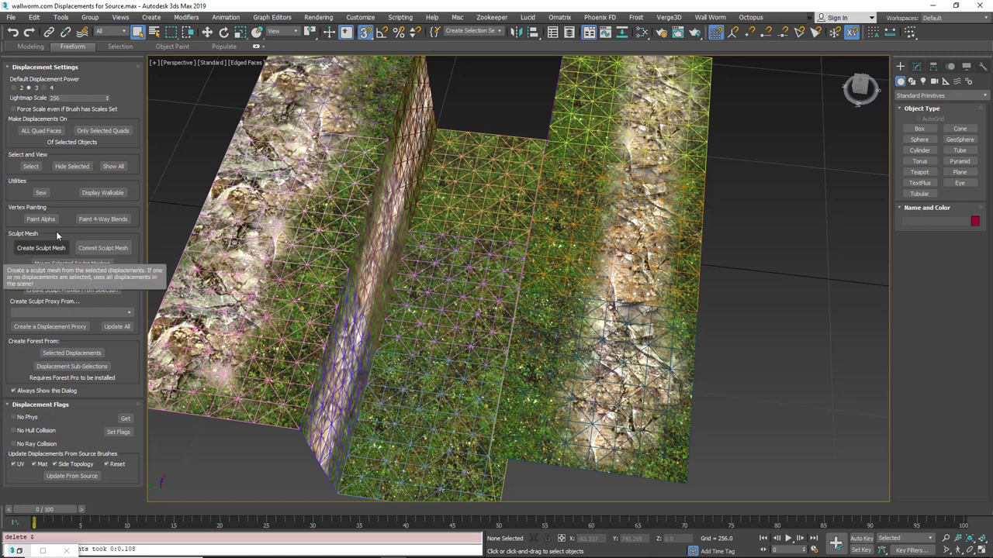
{"action": "left_click", "coordinate": [709, 17]}
{"action": "mouse_move", "coordinate": [743, 47]}
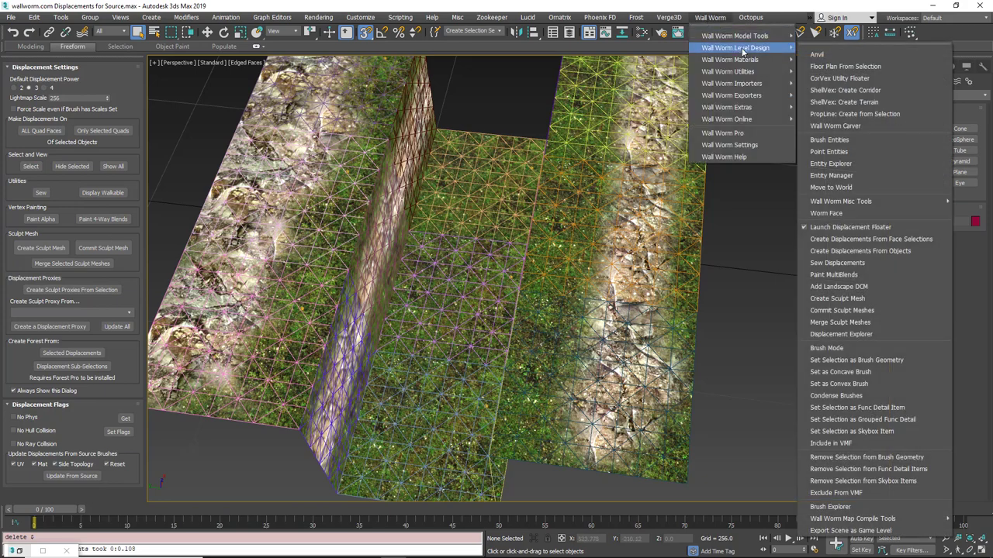
{"action": "left_click", "coordinate": [861, 298]}
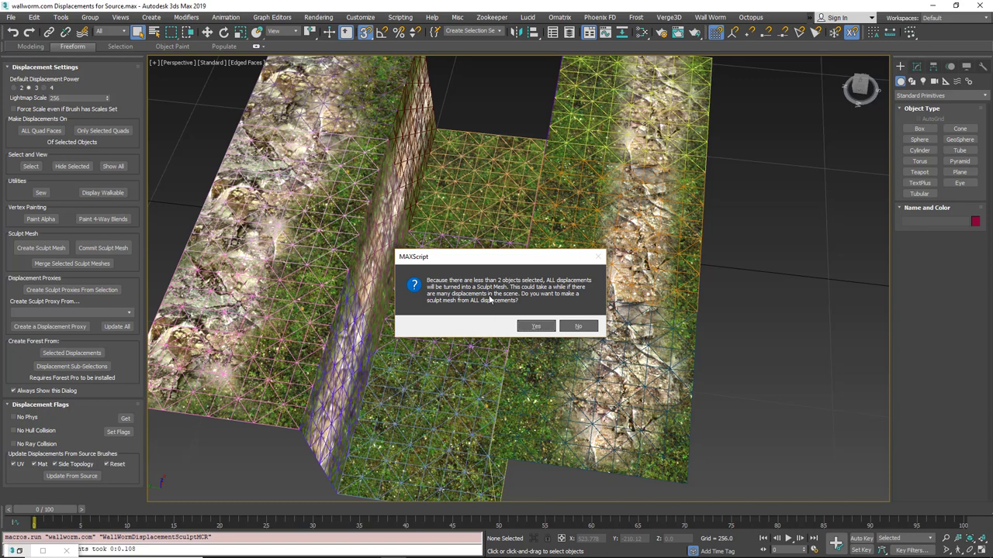
{"action": "left_click", "coordinate": [536, 326]}
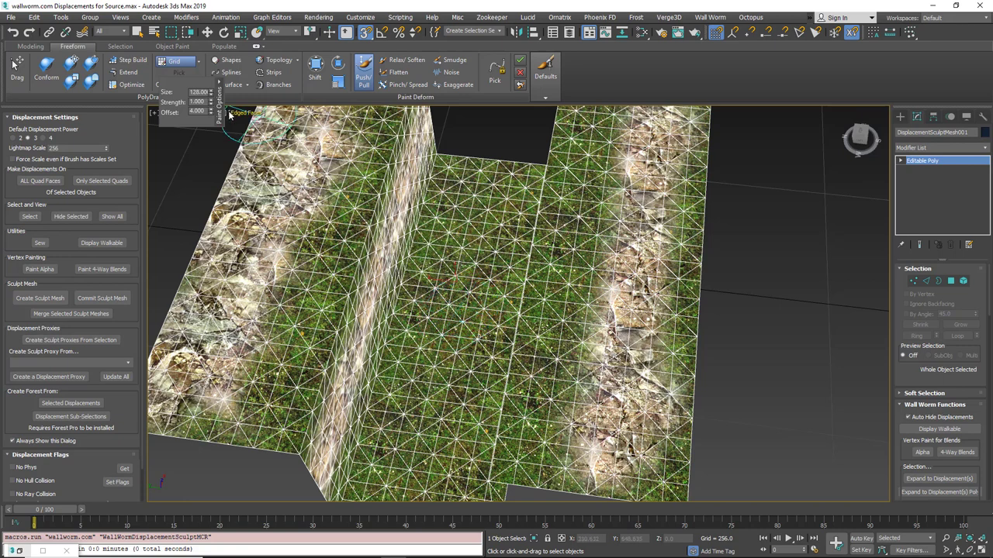
- Set the Push/Pull brush size to about 178.7, try raising the rock strip's end at strength about 87.7, and undo the stroke
{"action": "left_click_drag", "start_coordinate": [161, 82], "coordinate": [157, 131]}
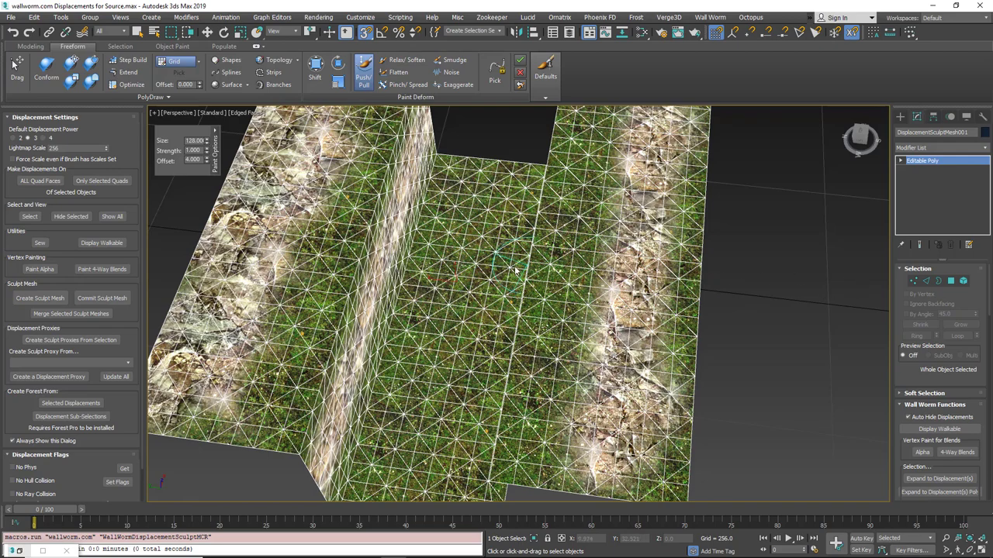
{"action": "middle_click_drag", "start_coordinate": [513, 270], "coordinate": [466, 259], "text": "alt"}
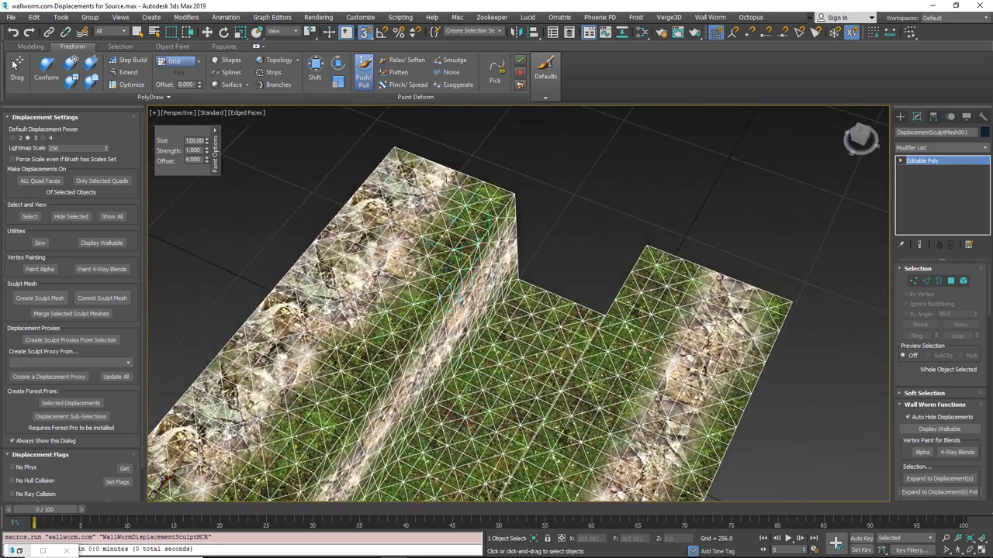
{"action": "mouse_move", "coordinate": [407, 201]}
{"action": "left_mouse_down", "text": "ctrl+shift"}
{"action": "mouse_move", "coordinate": [401, 5]}
{"action": "mouse_move", "coordinate": [396, 14]}
{"action": "left_mouse_up", "text": "ctrl+shift"}
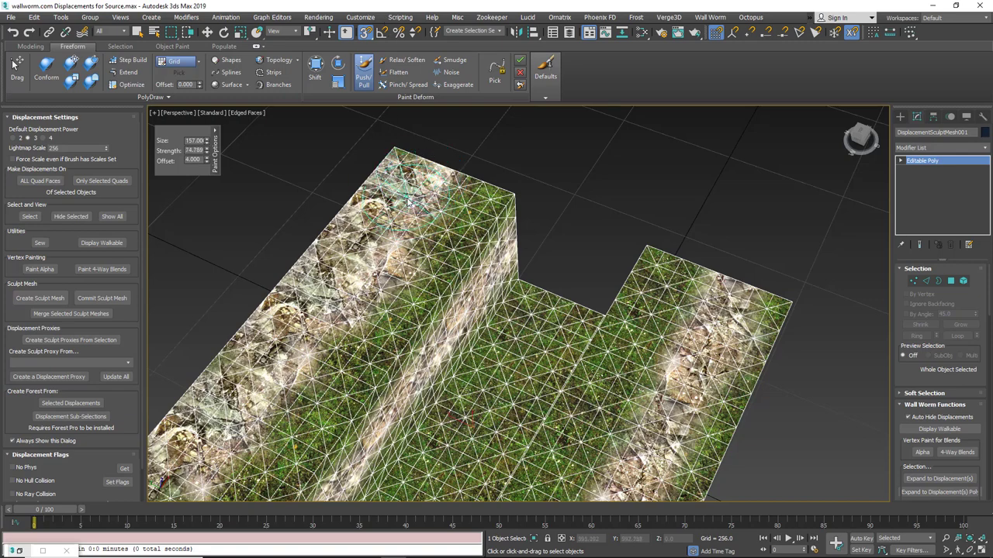
{"action": "left_click_drag", "start_coordinate": [409, 203], "coordinate": [410, 183], "text": "alt+shift"}
{"action": "mouse_move", "coordinate": [410, 200]}
{"action": "left_mouse_down", "text": "ctrl+shift"}
{"action": "mouse_move", "coordinate": [411, 184]}
{"action": "mouse_move", "coordinate": [390, 198]}
{"action": "mouse_move", "coordinate": [382, 245]}
{"action": "left_mouse_up", "text": "ctrl+shift"}
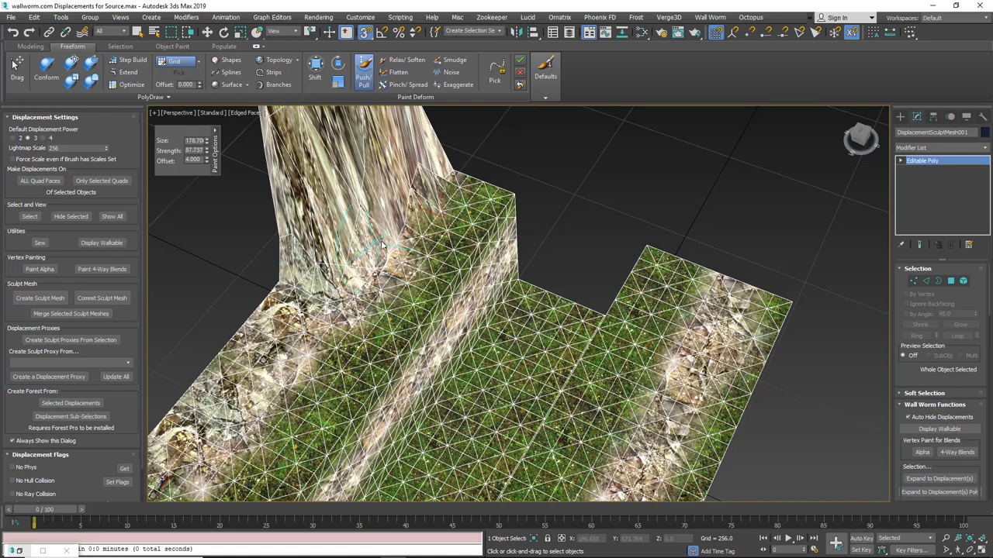
{"action": "scroll", "coordinate": [380, 242], "scroll_direction": "down", "scroll_amount": 3}
{"action": "middle_click_drag", "start_coordinate": [380, 243], "coordinate": [381, 313]}
{"action": "key", "text": "ctrl+z"}
- Try raising the end of the rock strip with the brush strength at about 60.5, and undo the stroke
{"action": "mouse_move", "coordinate": [385, 262]}
{"action": "left_mouse_down", "text": "alt+shift"}
{"action": "mouse_move", "coordinate": [409, 389]}
{"action": "mouse_move", "coordinate": [389, 304]}
{"action": "mouse_move", "coordinate": [389, 426]}
{"action": "left_mouse_up", "text": "alt+shift"}
{"action": "left_click_drag", "start_coordinate": [390, 267], "coordinate": [373, 296]}
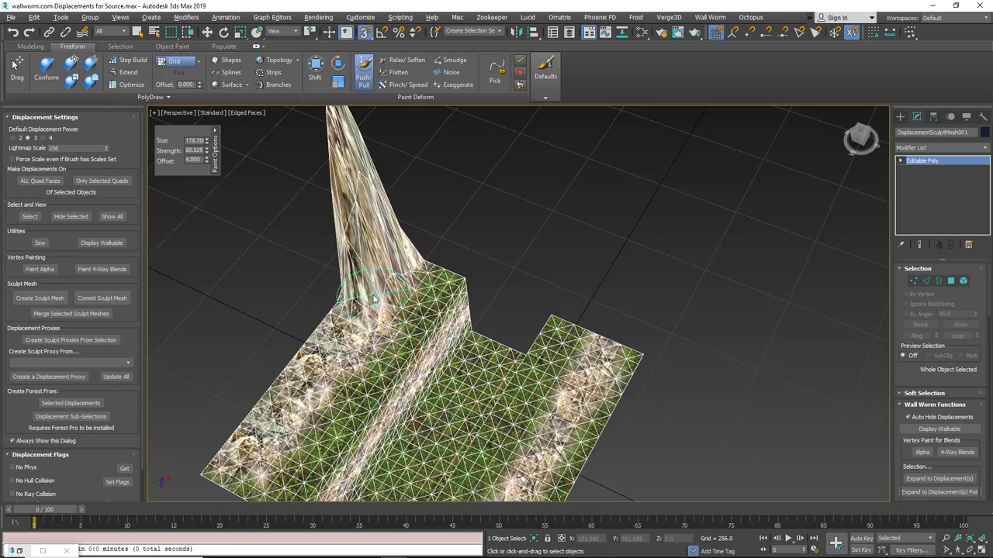
{"action": "key", "text": "ctrl+z"}
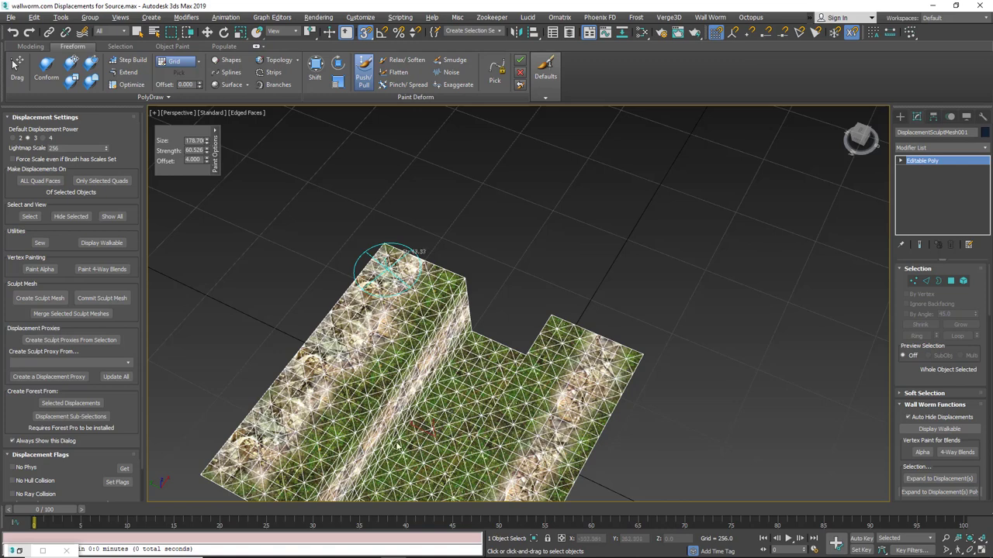
- Raise jagged peaks along one bank's rock strip at brush strength 20, and refine them at strength 10
{"action": "left_click_drag", "start_coordinate": [397, 444], "coordinate": [407, 557], "text": "alt+shift"}
{"action": "mouse_move", "coordinate": [386, 270]}
{"action": "left_mouse_down"}
{"action": "mouse_move", "coordinate": [359, 314]}
{"action": "mouse_move", "coordinate": [233, 434]}
{"action": "mouse_move", "coordinate": [288, 395]}
{"action": "mouse_move", "coordinate": [268, 412]}
{"action": "left_mouse_up"}
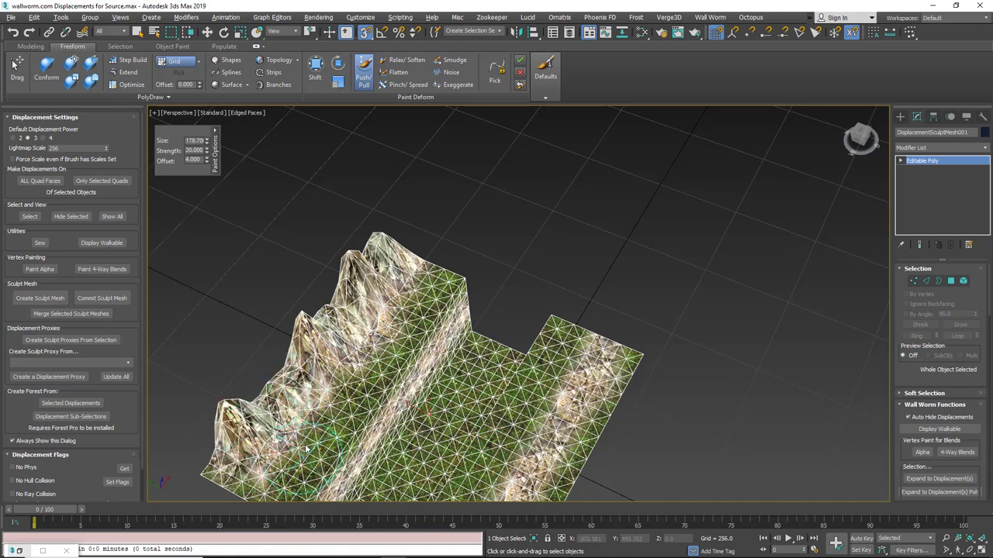
{"action": "double_click", "coordinate": [194, 150]}
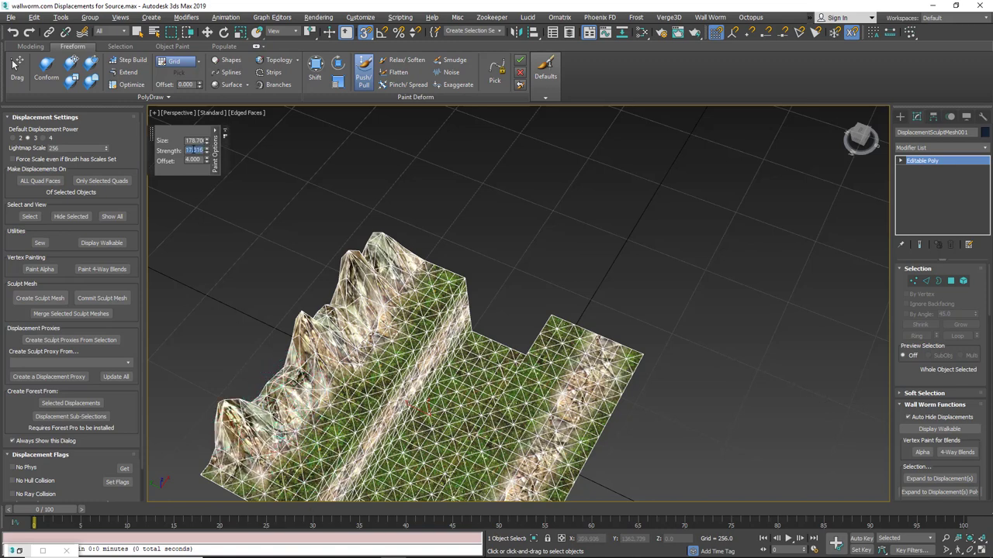
{"action": "key", "text": "Return"}
{"action": "scroll", "coordinate": [321, 361], "scroll_direction": "up", "scroll_amount": 4}
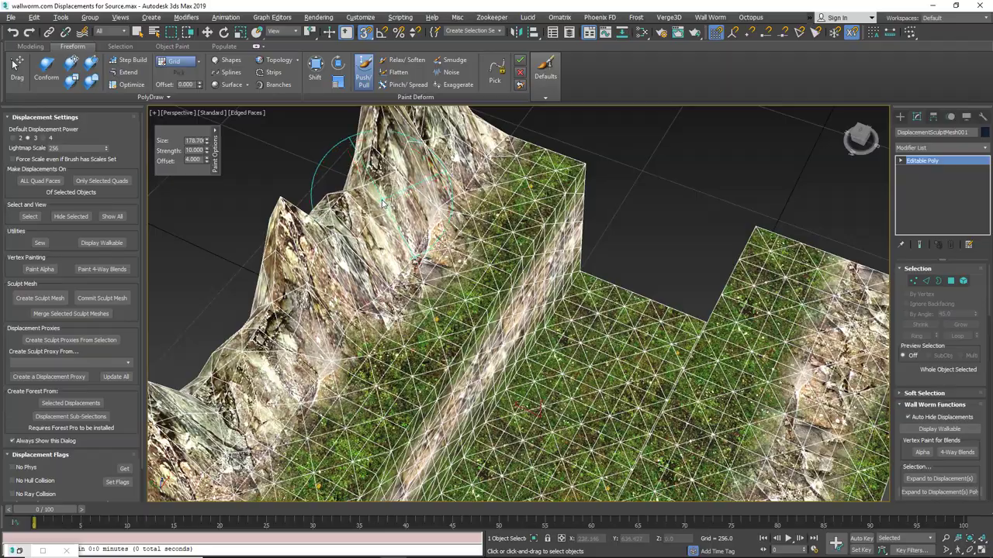
{"action": "left_click_drag", "start_coordinate": [381, 205], "coordinate": [393, 189]}
{"action": "mouse_move", "coordinate": [394, 187]}
{"action": "middle_mouse_down", "text": "alt"}
{"action": "mouse_move", "coordinate": [355, 196]}
{"action": "mouse_move", "coordinate": [398, 248]}
{"action": "mouse_move", "coordinate": [629, 241]}
{"action": "mouse_move", "coordinate": [630, 319]}
{"action": "mouse_move", "coordinate": [504, 287]}
{"action": "middle_mouse_up", "text": "alt"}
{"action": "mouse_move", "coordinate": [364, 289]}
{"action": "left_mouse_down", "text": "shift"}
{"action": "mouse_move", "coordinate": [334, 284]}
{"action": "mouse_move", "coordinate": [340, 295]}
{"action": "left_mouse_up", "text": "shift"}
- Pull the rock bands on both channel walls outward into uneven, bulging ledges
{"action": "middle_click_drag", "start_coordinate": [461, 326], "coordinate": [434, 271], "text": "alt"}
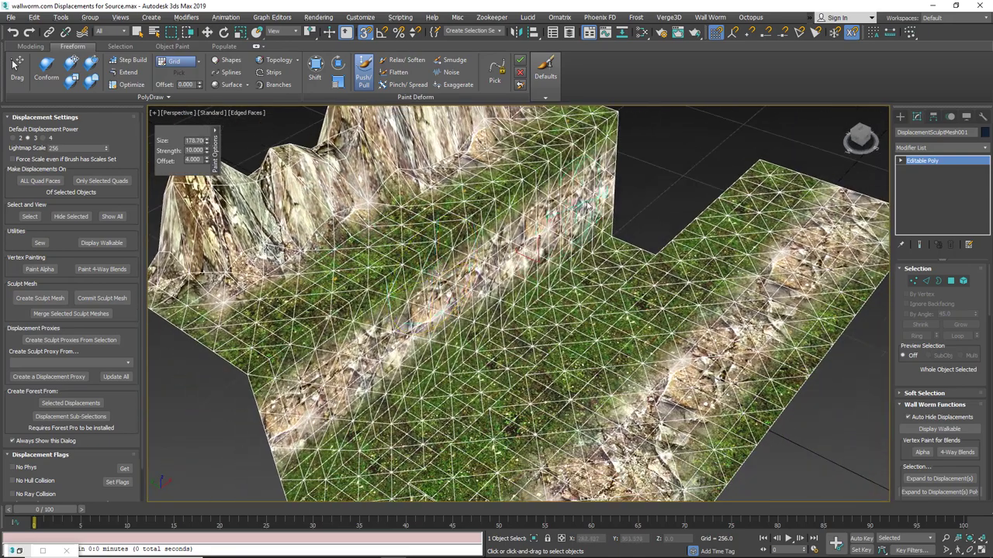
{"action": "mouse_move", "coordinate": [608, 185]}
{"action": "left_mouse_down"}
{"action": "mouse_move", "coordinate": [437, 312]}
{"action": "mouse_move", "coordinate": [372, 345]}
{"action": "mouse_move", "coordinate": [322, 396]}
{"action": "left_mouse_up"}
{"action": "middle_click_drag", "start_coordinate": [322, 395], "coordinate": [384, 237], "text": "alt"}
{"action": "mouse_move", "coordinate": [387, 232]}
{"action": "left_mouse_down"}
{"action": "mouse_move", "coordinate": [547, 288]}
{"action": "mouse_move", "coordinate": [654, 347]}
{"action": "left_mouse_up"}
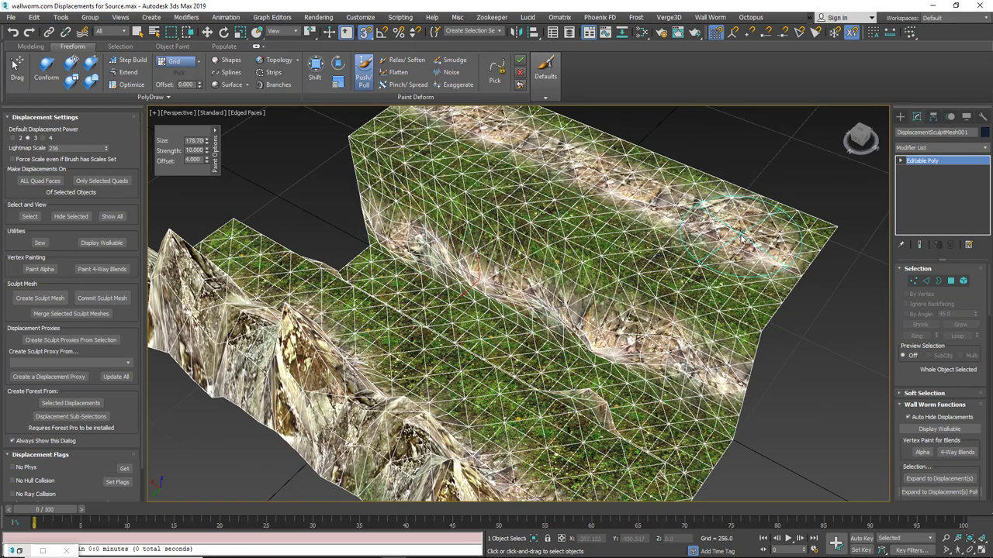
- Raise low rocky mounds along the rock strip on the opposite bank's top, and inspect the sculpted channel
{"action": "left_click_drag", "start_coordinate": [775, 217], "coordinate": [444, 126]}
{"action": "middle_click_drag", "start_coordinate": [444, 125], "coordinate": [415, 302], "text": "alt"}
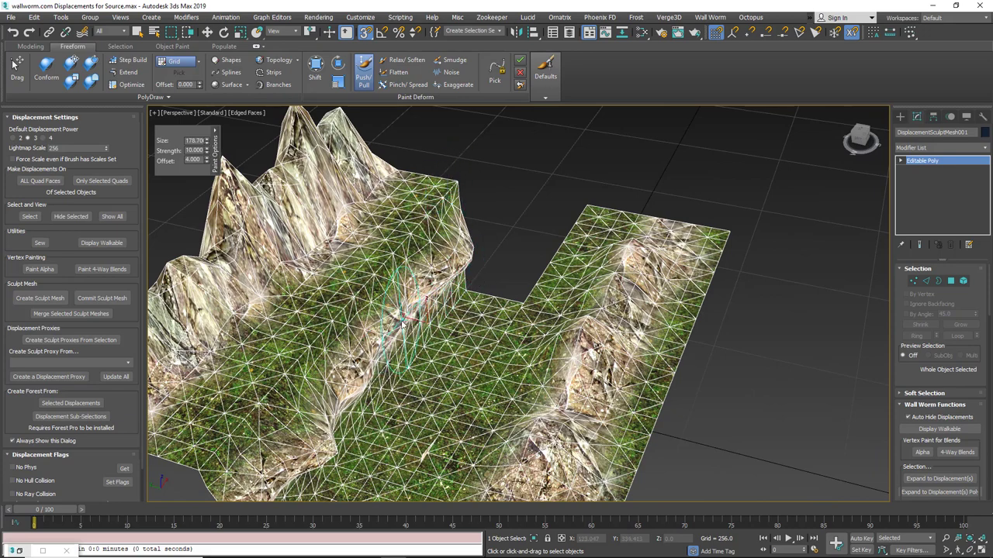
{"action": "middle_click_drag", "start_coordinate": [456, 189], "coordinate": [467, 181], "text": "alt"}
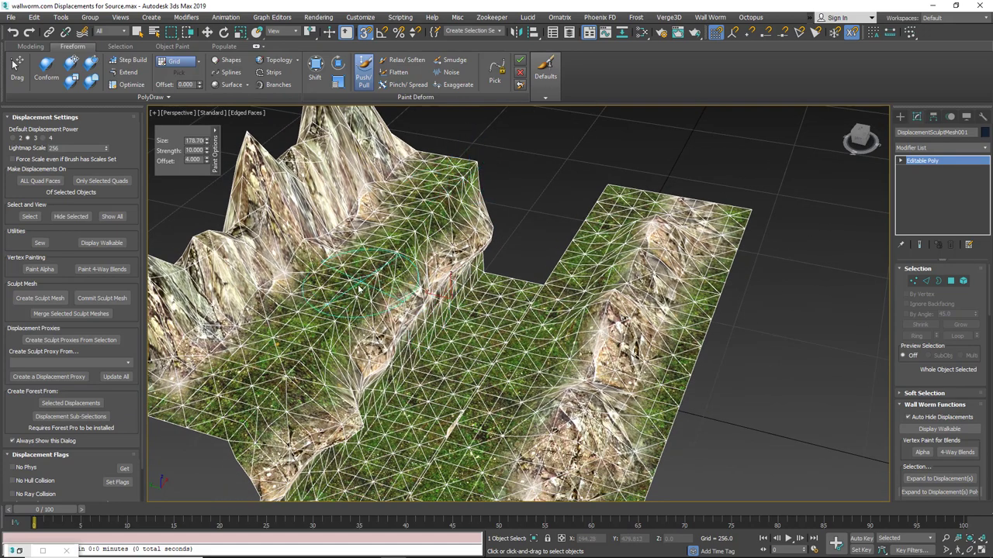
{"action": "middle_click_drag", "start_coordinate": [241, 465], "coordinate": [401, 293], "text": "alt"}
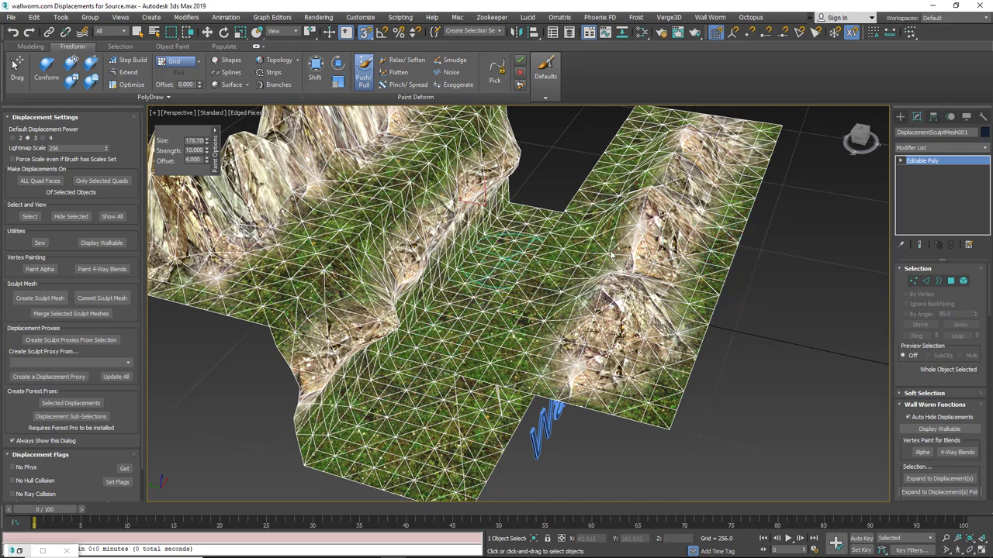
- Add a Relax modifier to the sculpt mesh and inspect the softened channel
{"action": "left_click", "coordinate": [928, 150]}
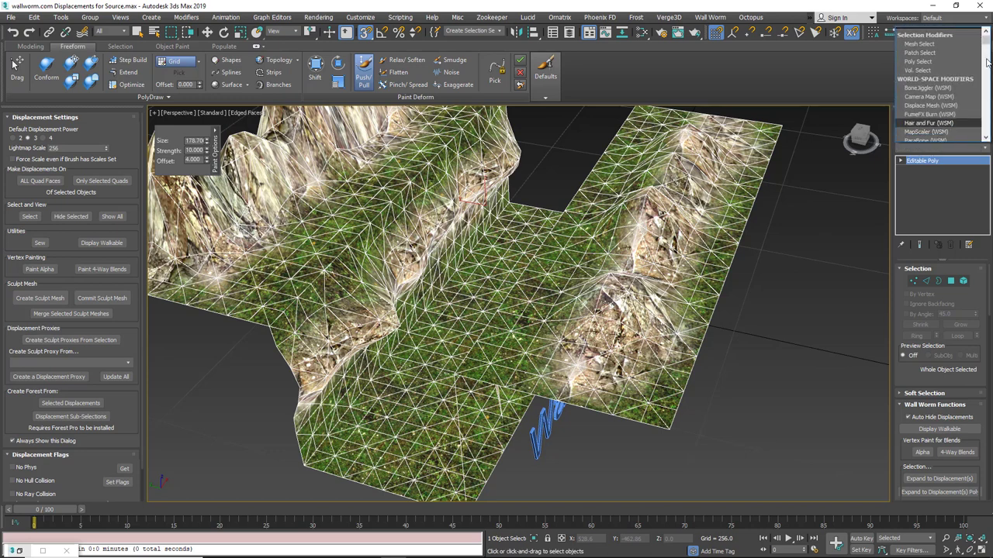
{"action": "left_click_drag", "start_coordinate": [983, 41], "coordinate": [980, 99]}
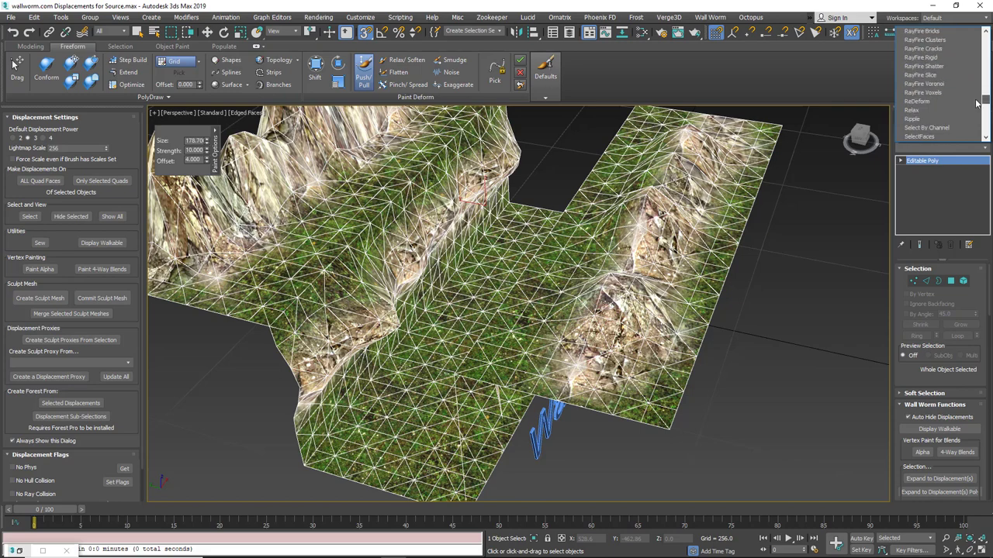
{"action": "left_click", "coordinate": [962, 110]}
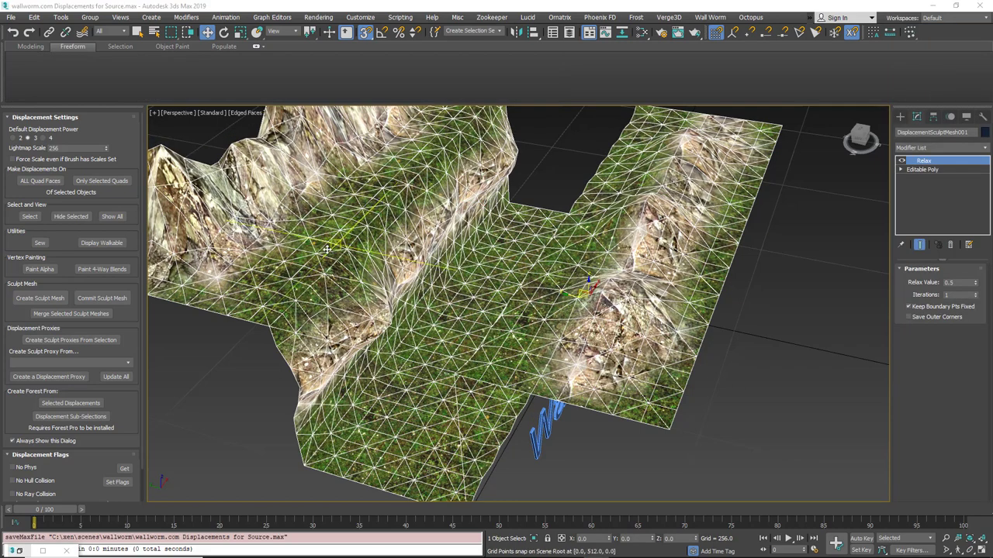
{"action": "middle_click_drag", "start_coordinate": [398, 273], "coordinate": [520, 294], "text": "alt"}
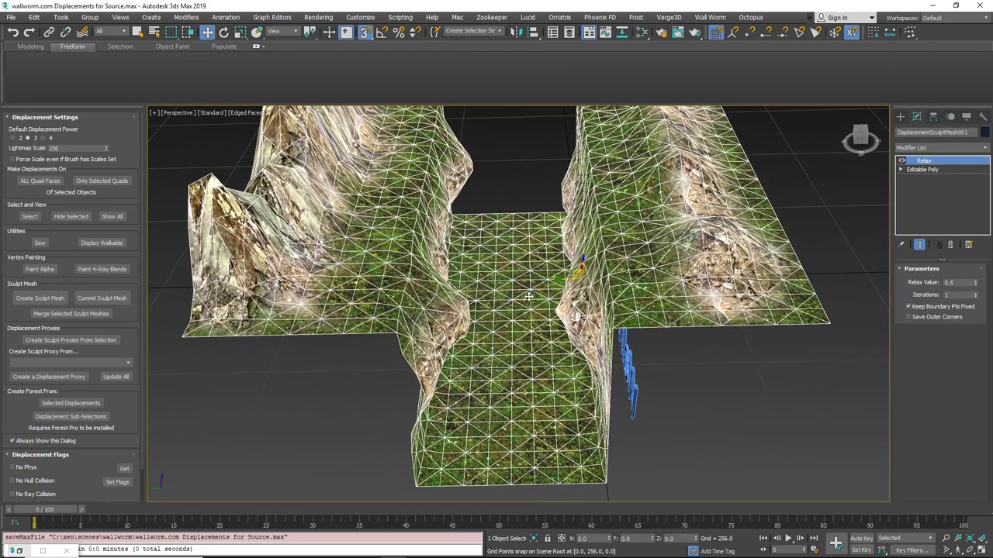
- Set the Relax modifier's value to 1.0 and its iterations to 14, and inspect the terrain
{"action": "left_click", "coordinate": [977, 285]}
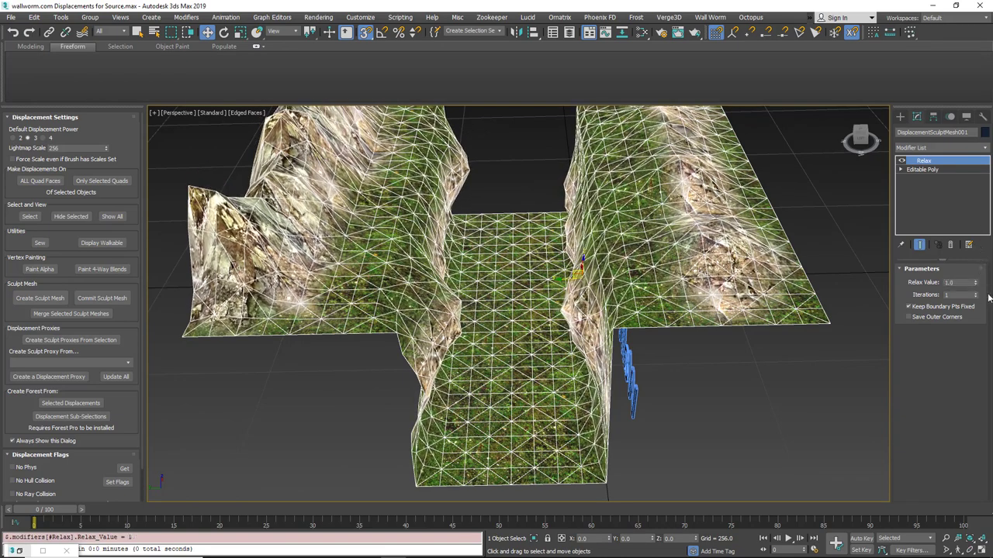
{"action": "mouse_move", "coordinate": [976, 296]}
{"action": "left_mouse_down"}
{"action": "mouse_move", "coordinate": [983, 266]}
{"action": "mouse_move", "coordinate": [983, 295]}
{"action": "left_mouse_up"}
{"action": "middle_click_drag", "start_coordinate": [593, 371], "coordinate": [876, 324], "text": "alt"}
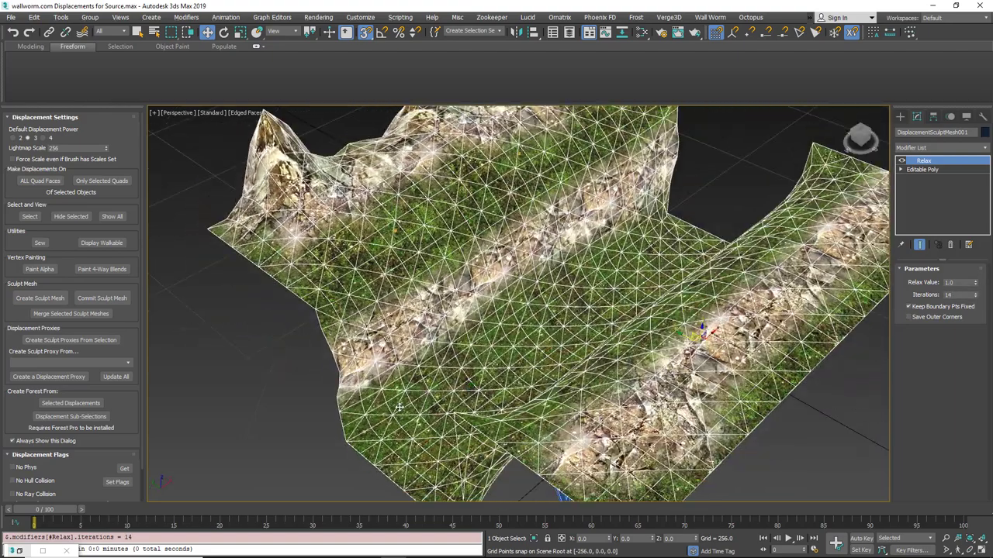
- Turn off Keep Boundary Pts Fixed and Save Outer Corners, and set the Relax value to 0.85 with 2 iterations
{"action": "left_click", "coordinate": [909, 306]}
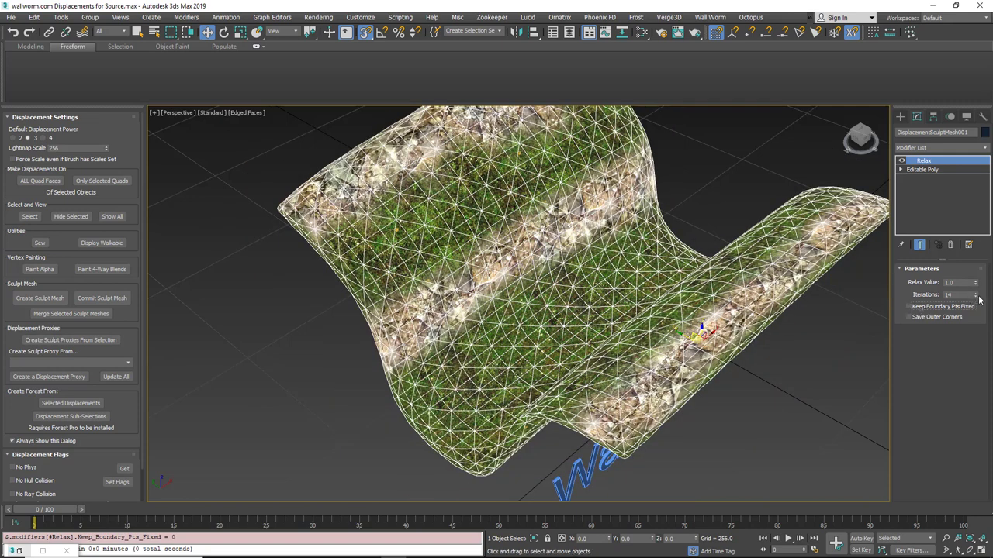
{"action": "left_click", "coordinate": [909, 316]}
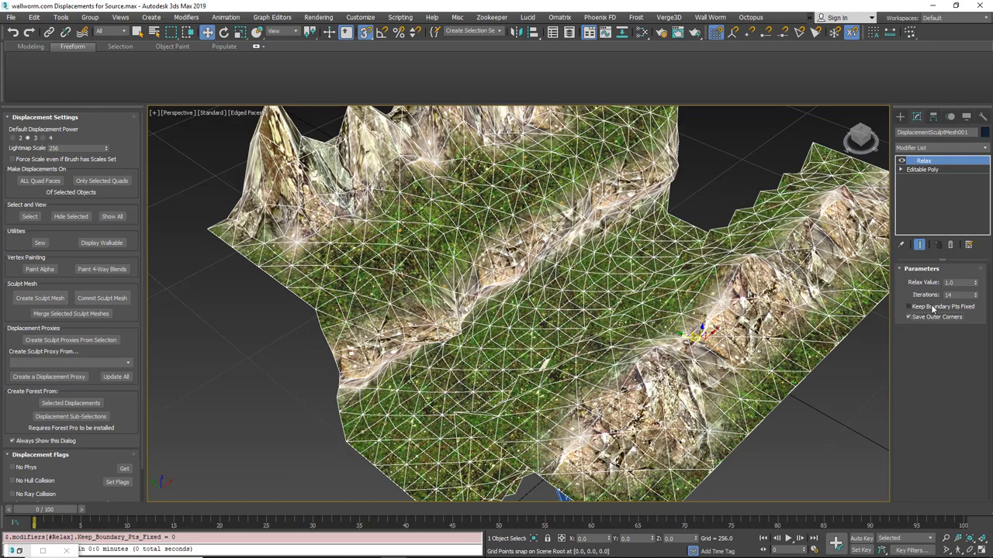
{"action": "left_click", "coordinate": [976, 284]}
{"action": "mouse_move", "coordinate": [974, 296]}
{"action": "left_mouse_down"}
{"action": "mouse_move", "coordinate": [977, 311]}
{"action": "mouse_move", "coordinate": [983, 255]}
{"action": "mouse_move", "coordinate": [977, 303]}
{"action": "left_mouse_up"}
{"action": "left_click", "coordinate": [932, 317]}
{"action": "middle_click_drag", "start_coordinate": [581, 308], "coordinate": [616, 320], "text": "alt"}
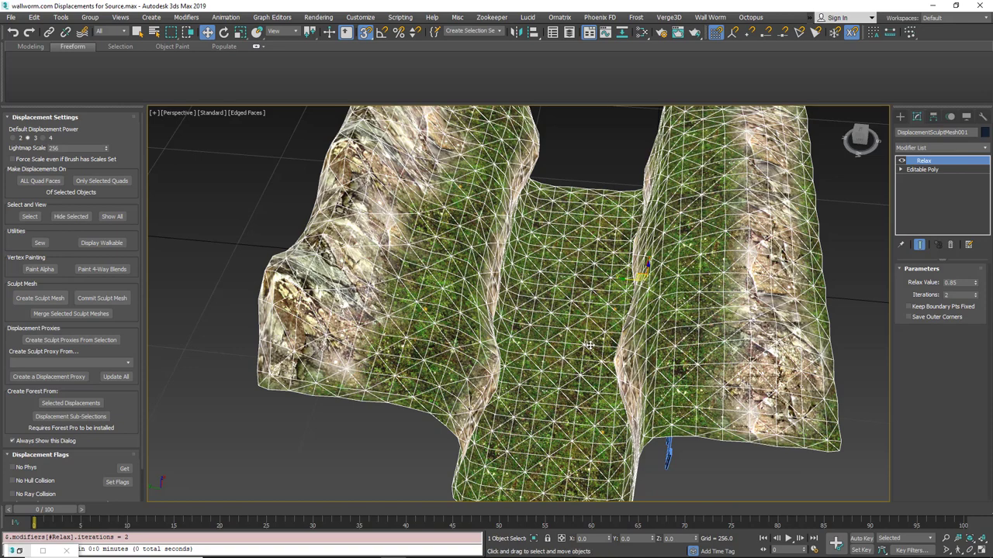
- Go back to the sculpt mesh's Editable Poly level below Relax and show the end result while inspecting the terrain
{"action": "middle_click_drag", "start_coordinate": [589, 344], "coordinate": [623, 311], "text": "alt"}
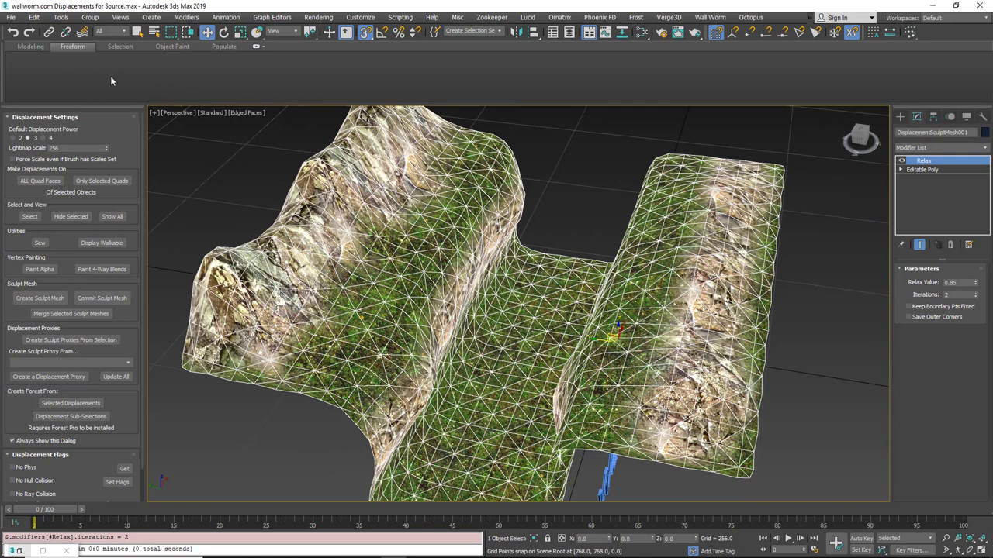
{"action": "left_click", "coordinate": [922, 170]}
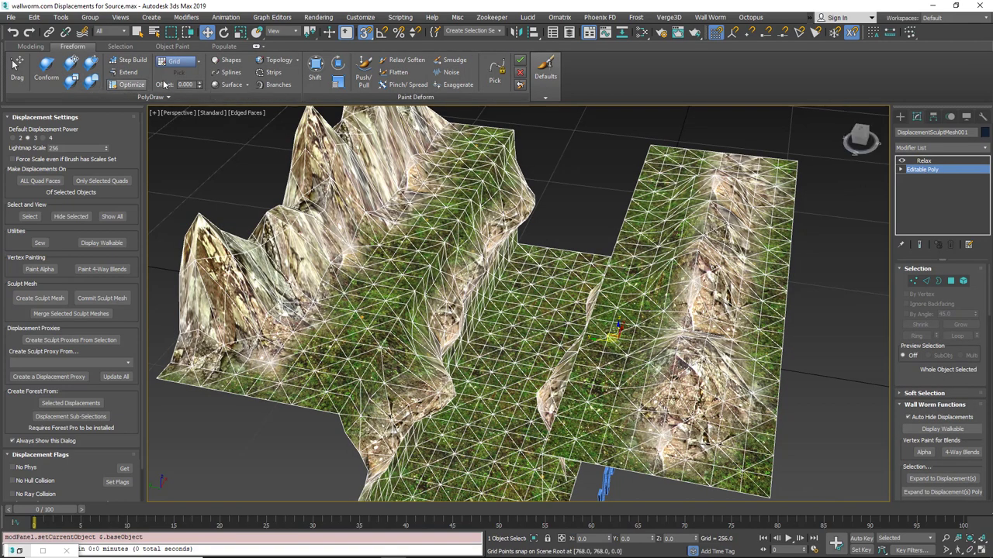
{"action": "left_click", "coordinate": [543, 78]}
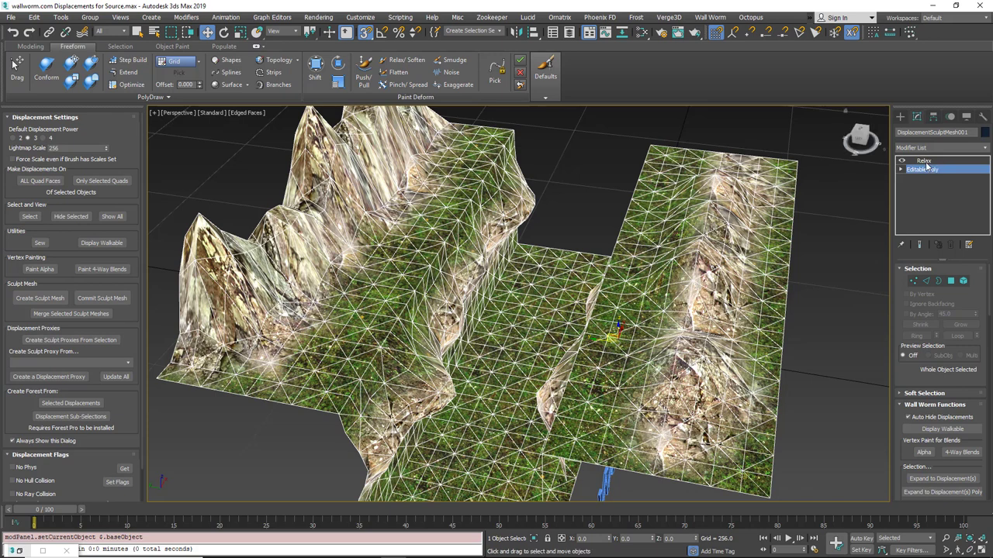
{"action": "left_click", "coordinate": [921, 245]}
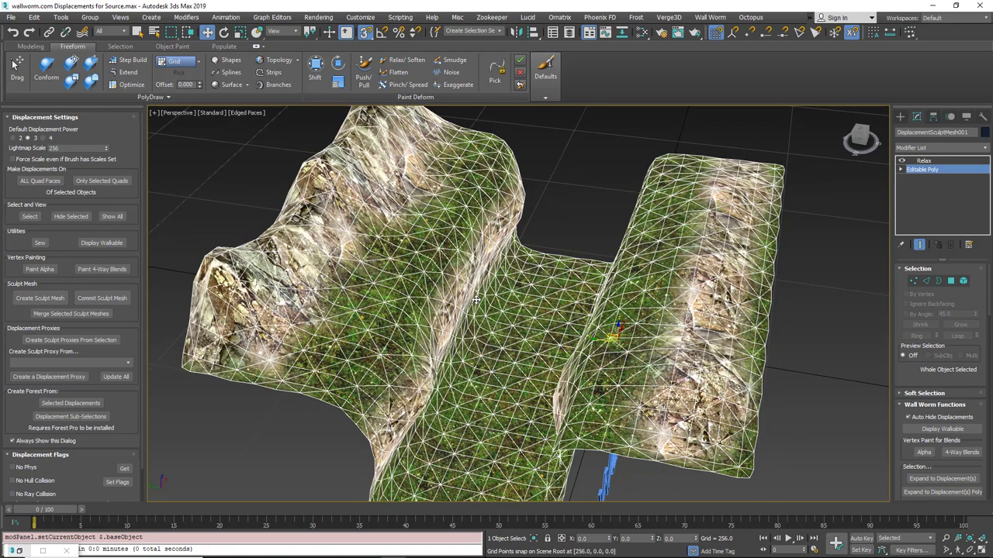
{"action": "middle_click_drag", "start_coordinate": [476, 300], "coordinate": [467, 303]}
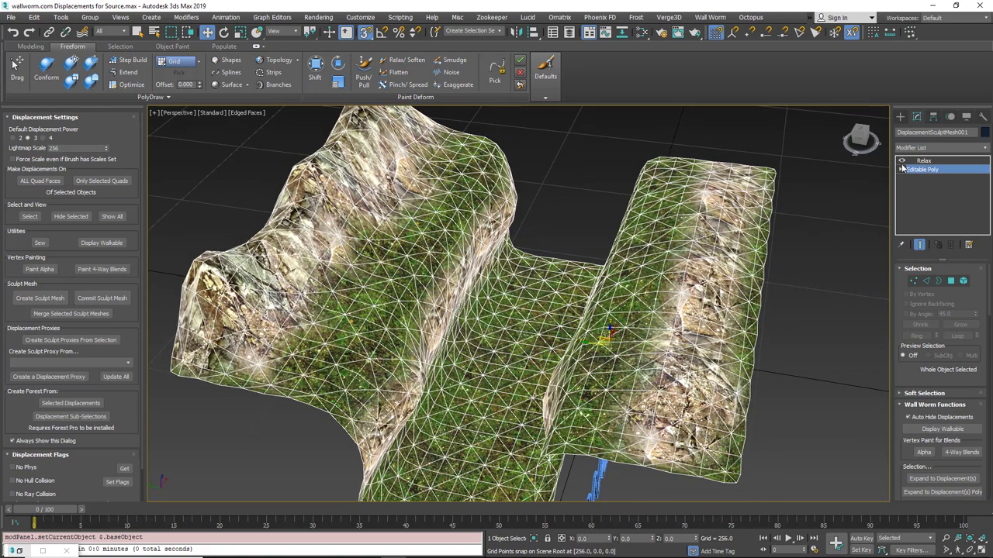
{"action": "mouse_move", "coordinate": [532, 308]}
{"action": "middle_mouse_down", "text": "alt"}
{"action": "mouse_move", "coordinate": [543, 304]}
{"action": "mouse_move", "coordinate": [524, 312]}
{"action": "middle_mouse_up", "text": "alt"}
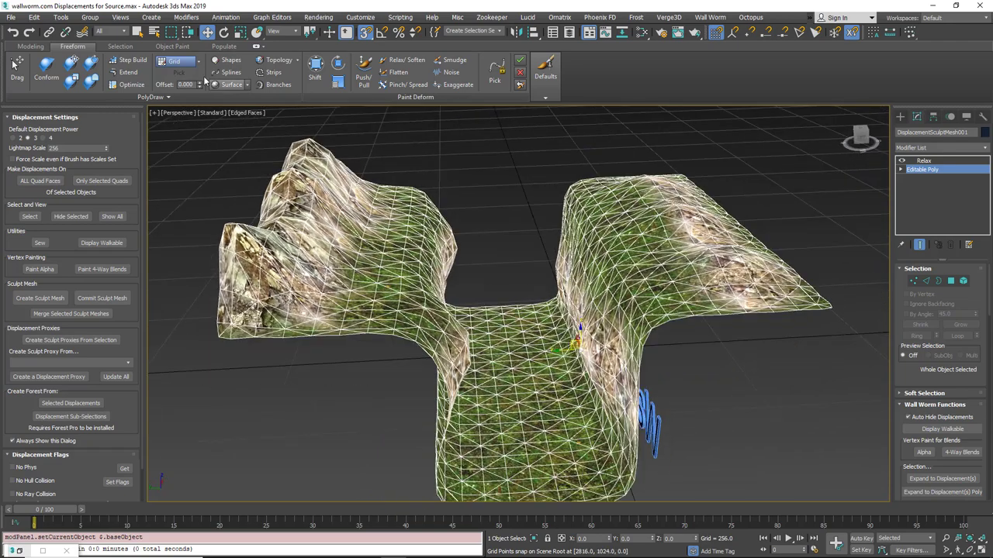
- Resize the Shift brush to full strength 146 and falloff 326, and pull the rocky ridge's peaks and slopes upward
{"action": "left_click", "coordinate": [321, 68]}
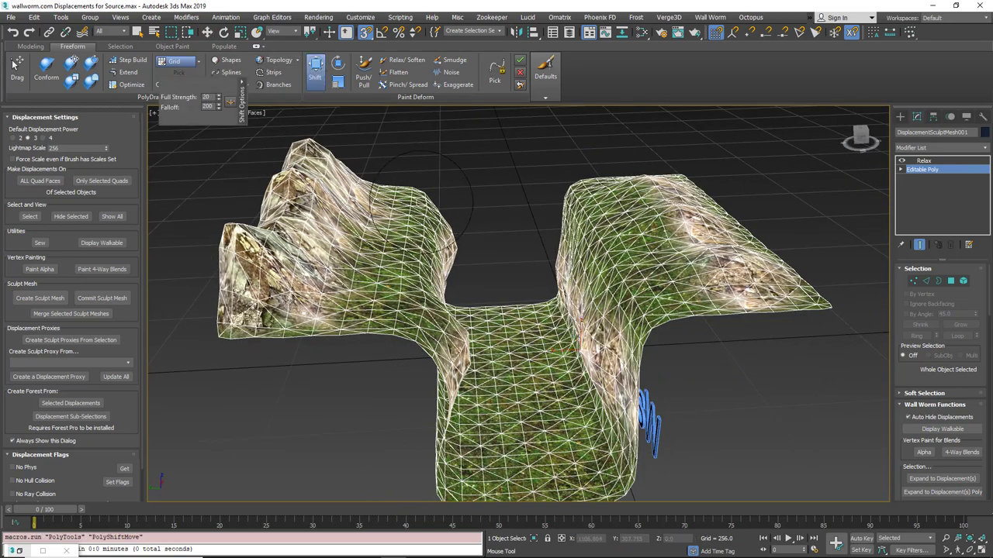
{"action": "middle_click_drag", "start_coordinate": [581, 291], "coordinate": [381, 220], "text": "alt"}
{"action": "mouse_move", "coordinate": [244, 180]}
{"action": "middle_mouse_down", "text": "alt"}
{"action": "mouse_move", "coordinate": [331, 228]}
{"action": "mouse_move", "coordinate": [368, 277]}
{"action": "middle_mouse_up", "text": "alt"}
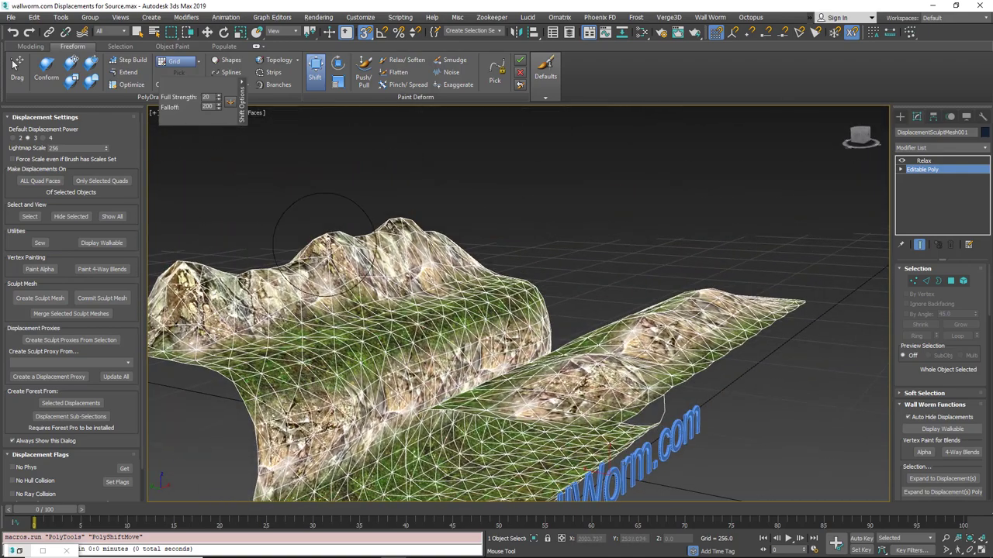
{"action": "left_click_drag", "start_coordinate": [327, 244], "coordinate": [324, 212], "text": "ctrl+shift"}
{"action": "left_click_drag", "start_coordinate": [303, 238], "coordinate": [288, 183]}
{"action": "left_click_drag", "start_coordinate": [364, 248], "coordinate": [373, 208]}
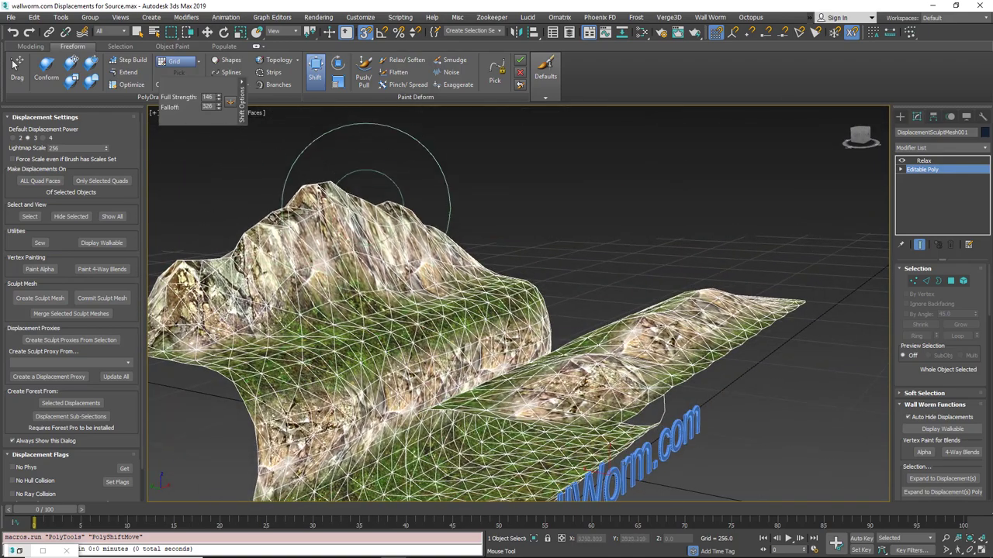
{"action": "left_click_drag", "start_coordinate": [379, 295], "coordinate": [388, 246]}
{"action": "mouse_move", "coordinate": [309, 318]}
{"action": "left_mouse_down"}
{"action": "mouse_move", "coordinate": [314, 273]}
{"action": "mouse_move", "coordinate": [275, 260]}
{"action": "mouse_move", "coordinate": [265, 267]}
{"action": "left_mouse_up"}
- Raise the near end of the rocky ridge and reshape the opposite bank's edge with the Shift brush, and inspect the terrain
{"action": "middle_click_drag", "start_coordinate": [334, 293], "coordinate": [230, 281], "text": "alt"}
{"action": "scroll", "coordinate": [231, 281], "scroll_direction": "down", "scroll_amount": 2}
{"action": "mouse_move", "coordinate": [200, 291]}
{"action": "left_mouse_down"}
{"action": "mouse_move", "coordinate": [169, 270]}
{"action": "mouse_move", "coordinate": [181, 257]}
{"action": "left_mouse_up"}
{"action": "mouse_move", "coordinate": [181, 257]}
{"action": "middle_mouse_down", "text": "alt"}
{"action": "mouse_move", "coordinate": [319, 264]}
{"action": "mouse_move", "coordinate": [290, 260]}
{"action": "middle_mouse_up", "text": "alt"}
{"action": "scroll", "coordinate": [303, 288], "scroll_direction": "up", "scroll_amount": 3}
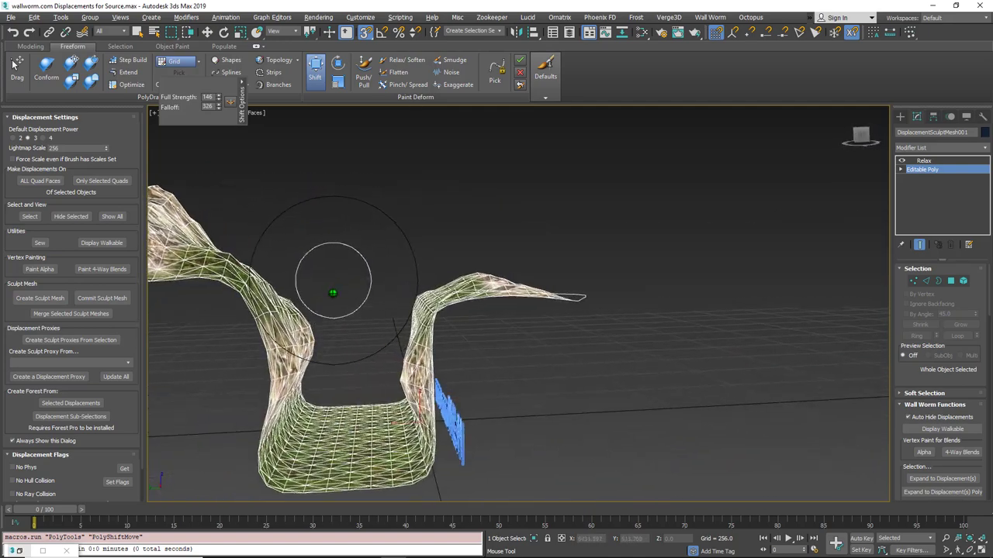
{"action": "mouse_move", "coordinate": [397, 295]}
{"action": "left_mouse_down"}
{"action": "mouse_move", "coordinate": [381, 277]}
{"action": "mouse_move", "coordinate": [410, 282]}
{"action": "left_mouse_up"}
{"action": "middle_click_drag", "start_coordinate": [387, 281], "coordinate": [411, 271], "text": "alt"}
{"action": "mouse_move", "coordinate": [549, 271]}
{"action": "middle_mouse_down", "text": "alt"}
{"action": "mouse_move", "coordinate": [417, 288]}
{"action": "mouse_move", "coordinate": [885, 299]}
{"action": "middle_mouse_up", "text": "alt"}
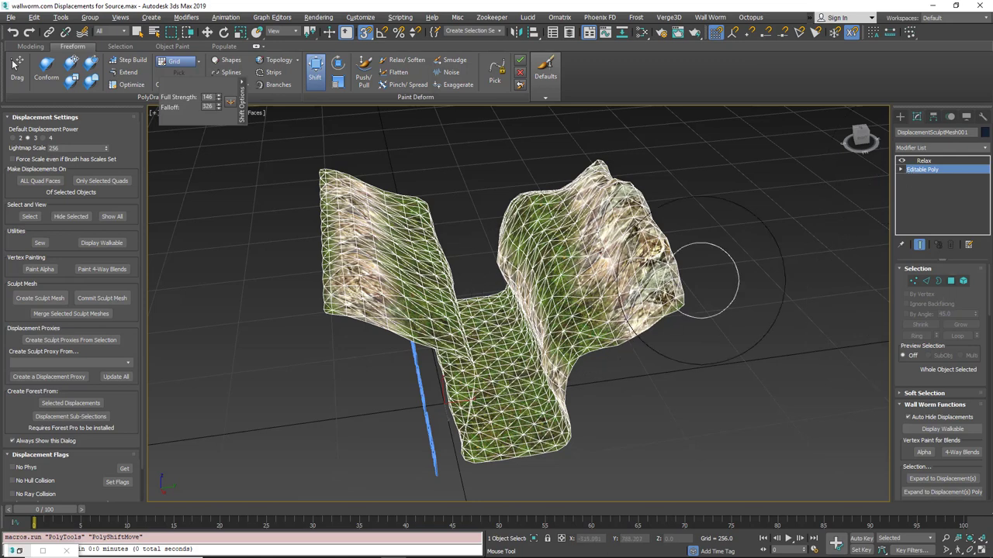
- Check the Relax modifier's settings, return to the Editable Poly level, and turn off the end result display
{"action": "left_click", "coordinate": [902, 160]}
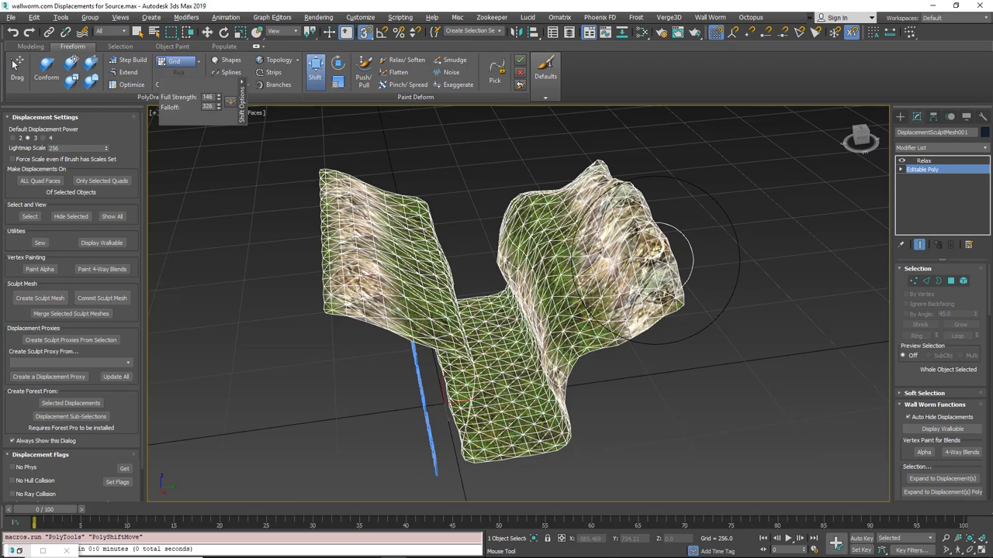
{"action": "left_click", "coordinate": [925, 161]}
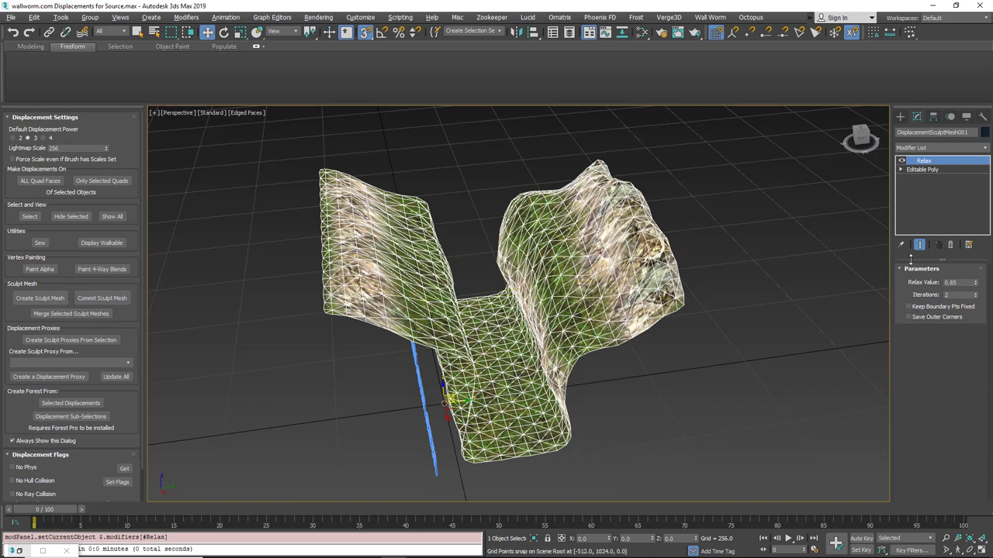
{"action": "left_click", "coordinate": [925, 169]}
{"action": "middle_click_drag", "start_coordinate": [558, 277], "coordinate": [586, 280], "text": "alt"}
{"action": "left_click", "coordinate": [919, 245]}
{"action": "scroll", "coordinate": [574, 267], "scroll_direction": "up", "scroll_amount": 3}
{"action": "middle_click_drag", "start_coordinate": [560, 249], "coordinate": [517, 224], "text": "alt"}
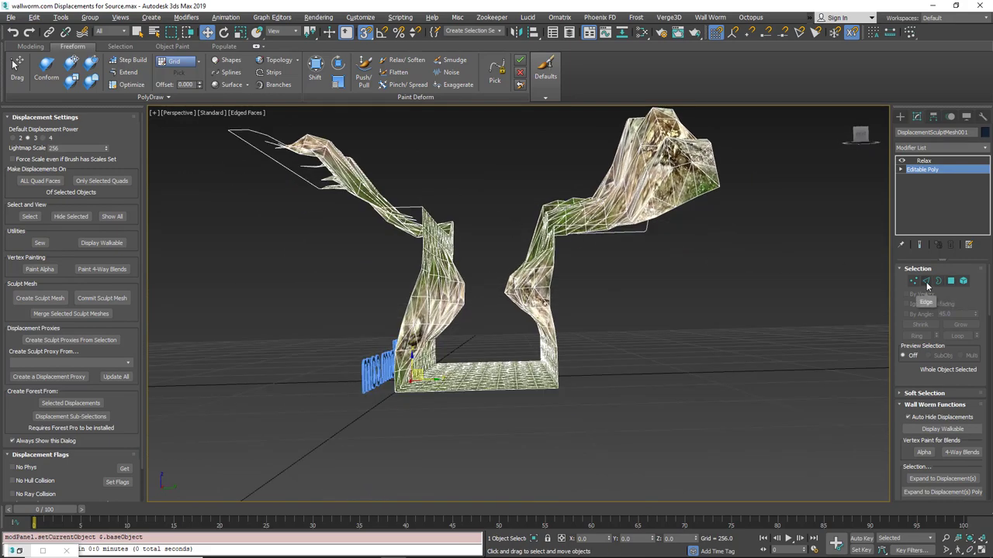
- Select the mesh vertices along both long edges where the channel floor meets the walls
{"action": "left_click", "coordinate": [913, 281]}
{"action": "middle_click_drag", "start_coordinate": [625, 378], "coordinate": [555, 366], "text": "alt"}
{"action": "left_click_drag", "start_coordinate": [536, 384], "coordinate": [533, 381]}
{"action": "middle_click_drag", "start_coordinate": [534, 382], "coordinate": [634, 343], "text": "alt"}
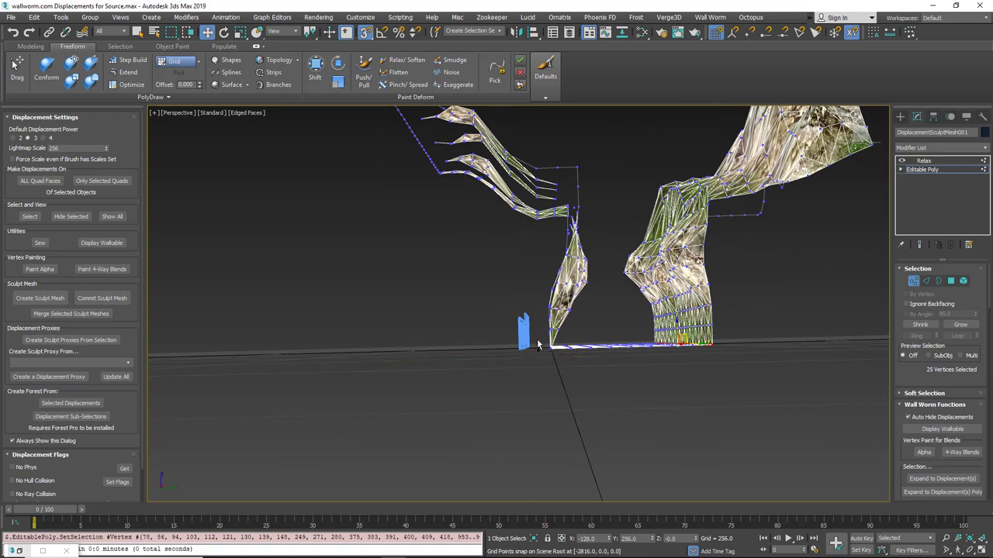
{"action": "left_click_drag", "start_coordinate": [536, 340], "coordinate": [559, 358], "text": "ctrl"}
{"action": "middle_click_drag", "start_coordinate": [576, 252], "coordinate": [580, 296], "text": "alt"}
{"action": "middle_click_drag", "start_coordinate": [599, 203], "coordinate": [604, 188], "text": "alt"}
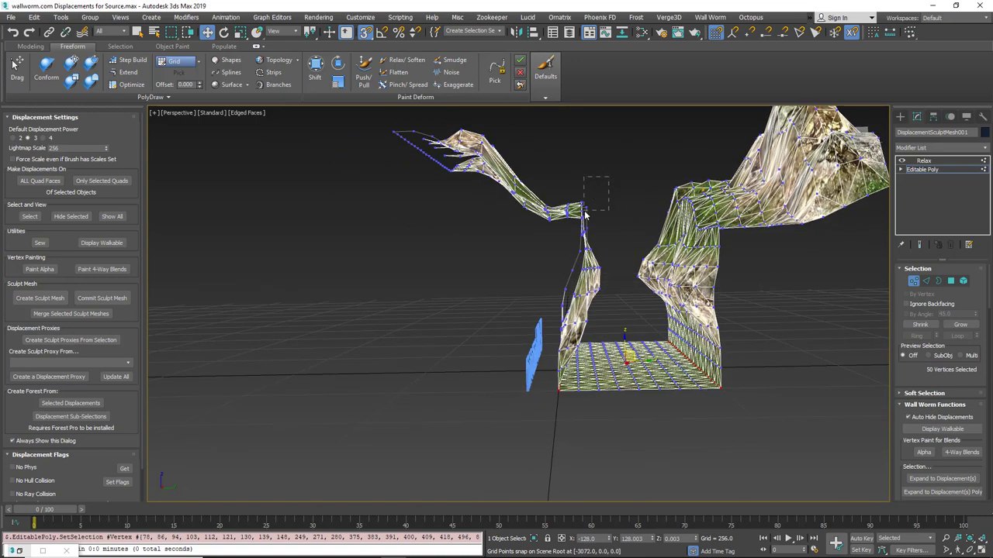
- Add the vertices along both banks' upper channel edges to the selection, removing the stray vertices just below one edge
{"action": "left_click_drag", "start_coordinate": [585, 216], "coordinate": [583, 225], "text": "ctrl"}
{"action": "mouse_move", "coordinate": [583, 225]}
{"action": "middle_mouse_down", "text": "alt"}
{"action": "mouse_move", "coordinate": [598, 222]}
{"action": "mouse_move", "coordinate": [598, 235]}
{"action": "middle_mouse_up", "text": "alt"}
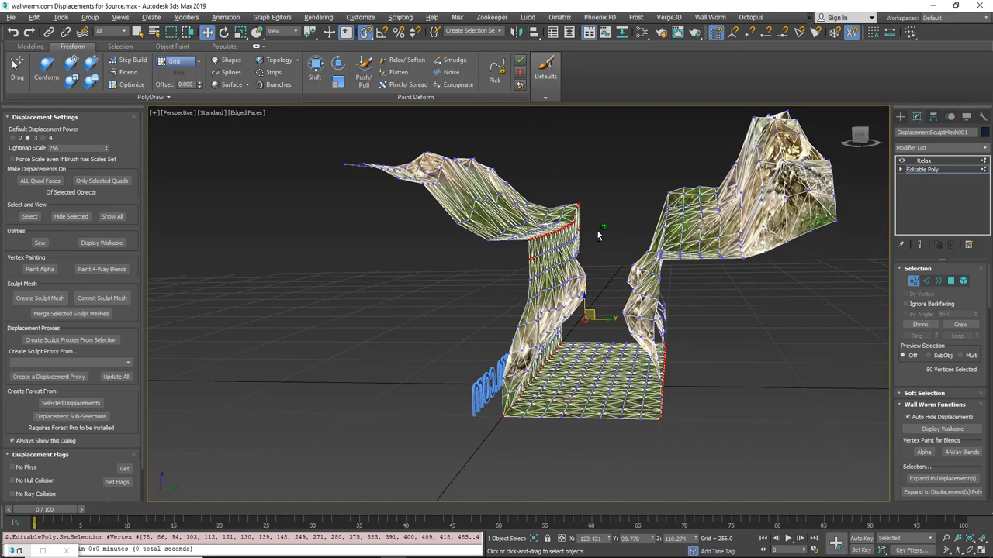
{"action": "left_click_drag", "start_coordinate": [521, 257], "coordinate": [539, 268], "text": "alt"}
{"action": "mouse_move", "coordinate": [570, 261]}
{"action": "middle_mouse_down"}
{"action": "mouse_move", "coordinate": [587, 250]}
{"action": "mouse_move", "coordinate": [549, 272]}
{"action": "middle_mouse_up"}
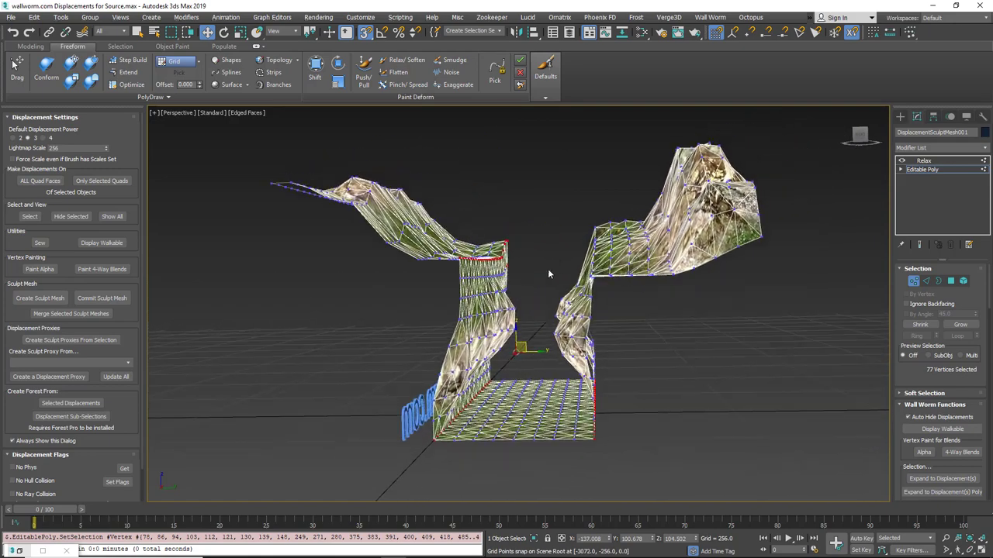
{"action": "left_click_drag", "start_coordinate": [594, 279], "coordinate": [605, 290]}
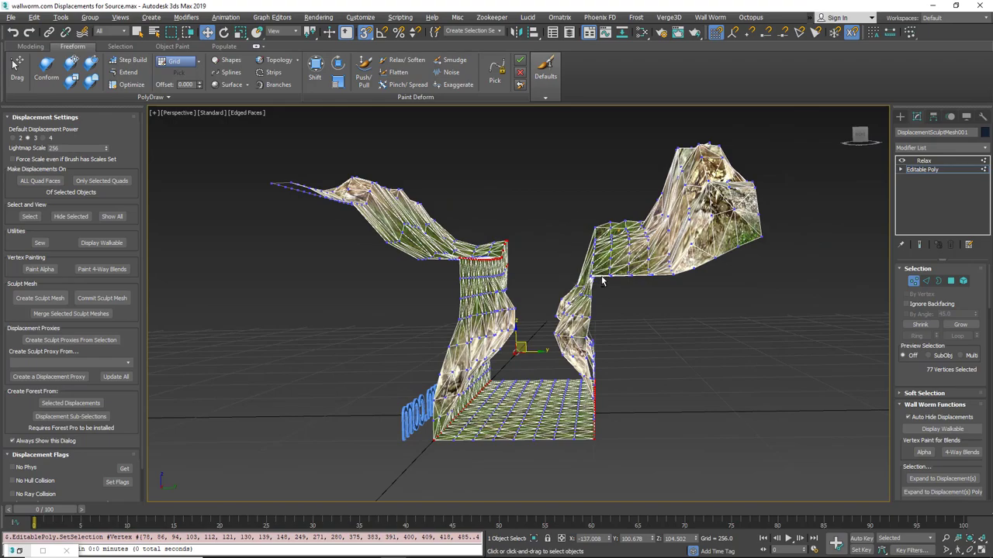
{"action": "left_click_drag", "start_coordinate": [585, 221], "coordinate": [601, 291]}
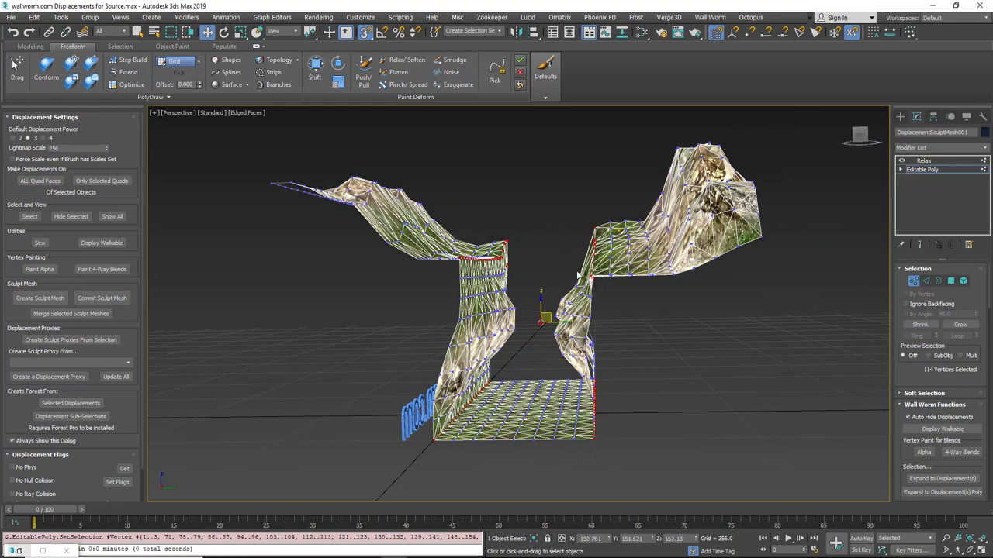
- Turn the end result display back on with the edge vertices still selected, and inspect the relaxed terrain around them
{"action": "middle_click_drag", "start_coordinate": [601, 292], "coordinate": [756, 308], "text": "alt"}
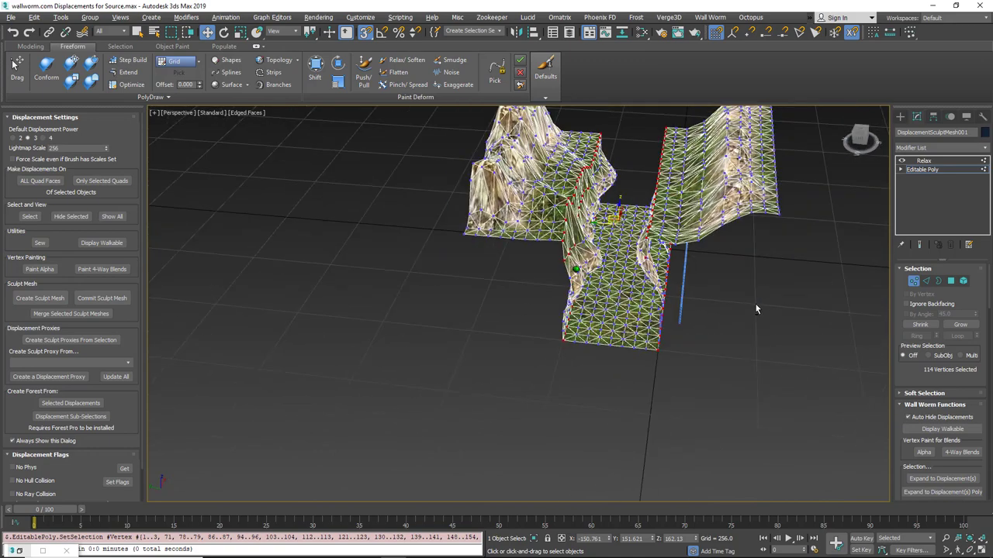
{"action": "middle_click_drag", "start_coordinate": [645, 284], "coordinate": [611, 366]}
{"action": "scroll", "coordinate": [551, 302], "scroll_direction": "up", "scroll_amount": 2}
{"action": "middle_click_drag", "start_coordinate": [551, 304], "coordinate": [565, 287], "text": "alt"}
{"action": "left_click", "coordinate": [920, 245]}
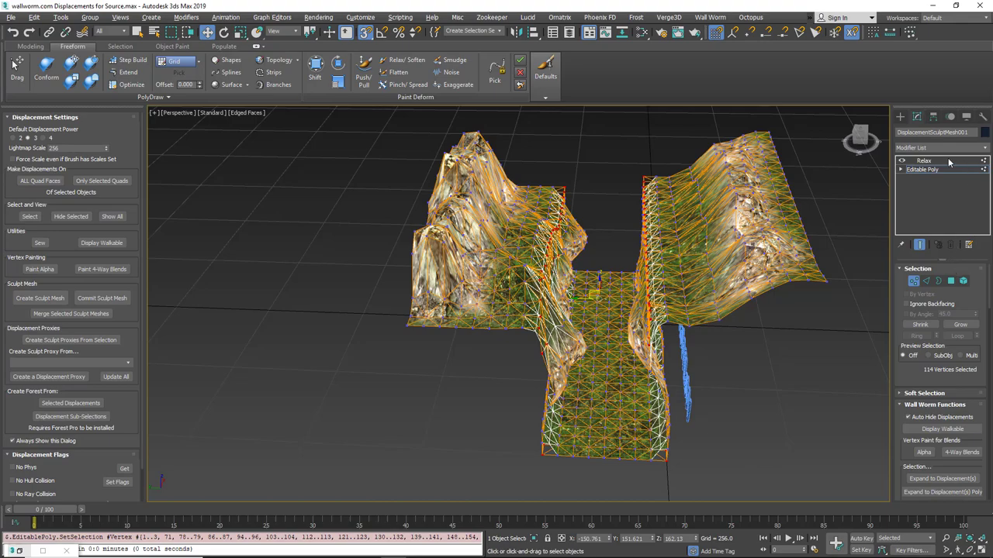
{"action": "scroll", "coordinate": [591, 297], "scroll_direction": "up", "scroll_amount": 2}
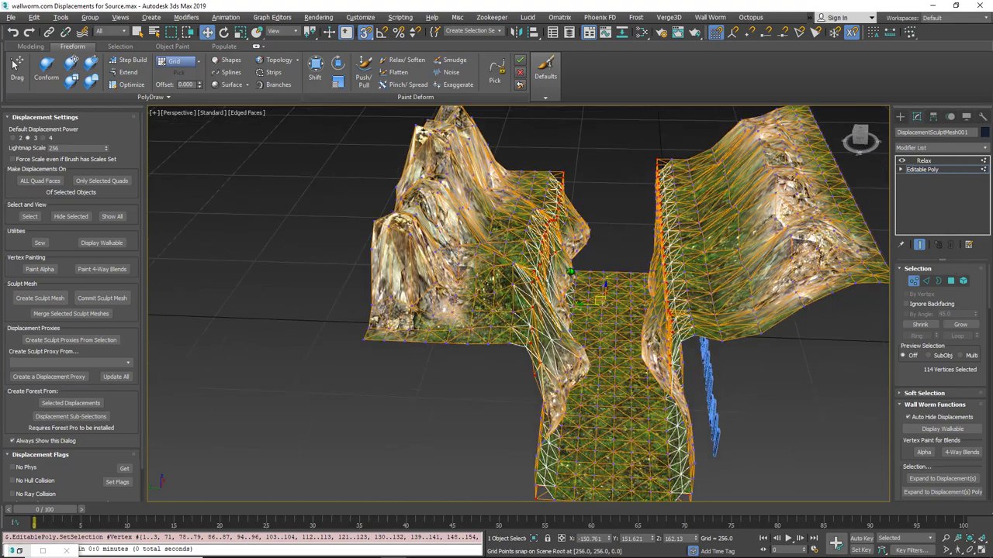
{"action": "middle_click_drag", "start_coordinate": [575, 270], "coordinate": [558, 249], "text": "alt"}
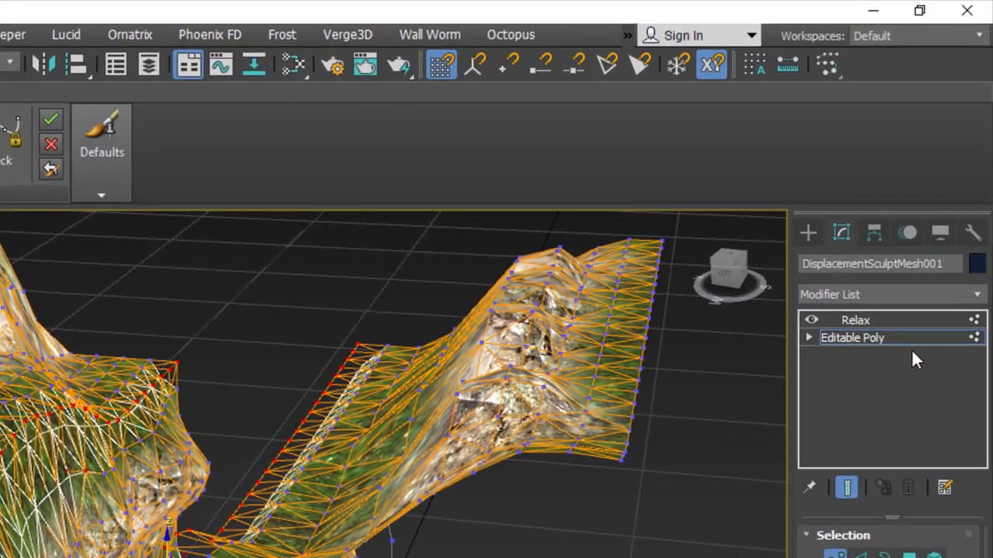
{"action": "left_click", "coordinate": [962, 170]}
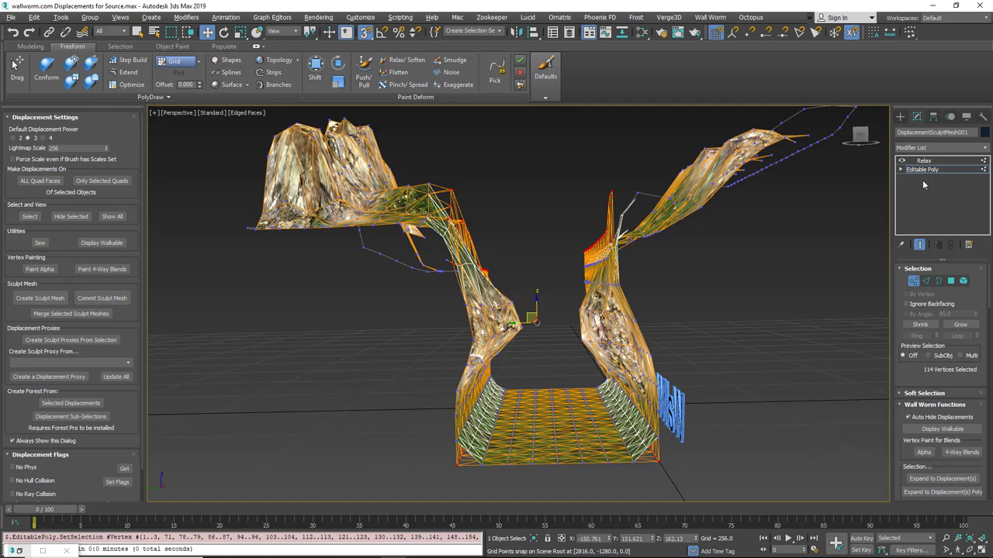
- Enable Soft Selection for the selected edge vertices and set its falloff to 108.4
{"action": "scroll", "coordinate": [910, 335], "scroll_direction": "down", "scroll_amount": 1}
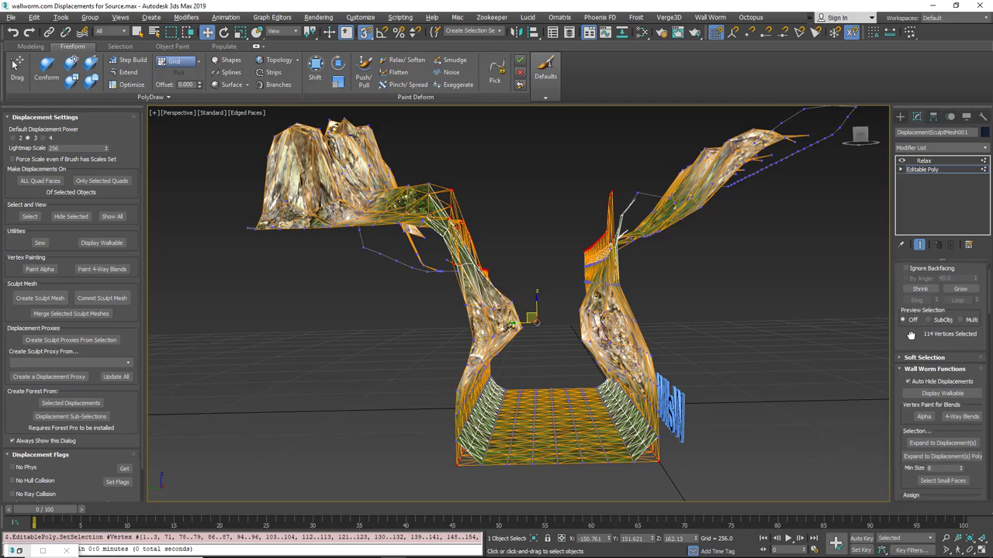
{"action": "middle_click_drag", "start_coordinate": [686, 402], "coordinate": [612, 404], "text": "alt"}
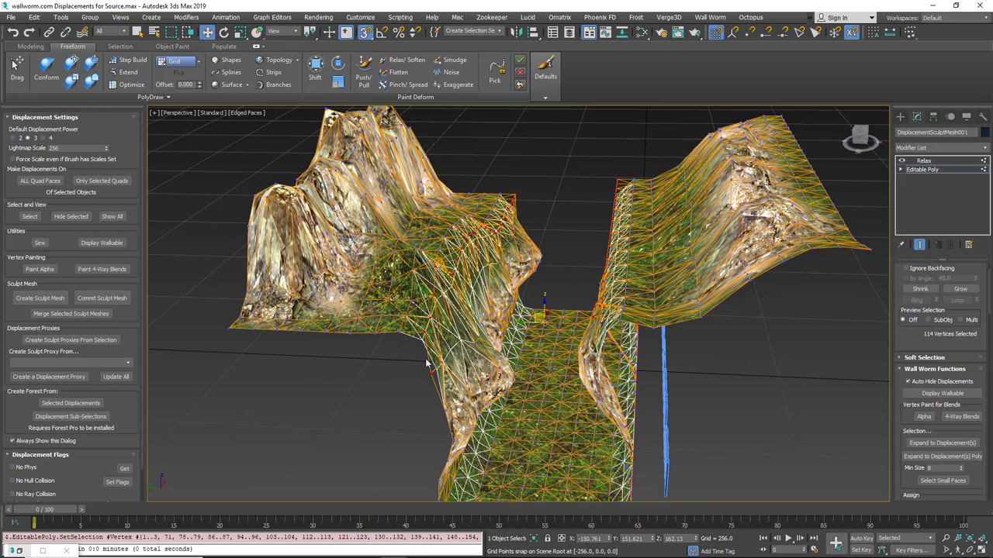
{"action": "left_click", "coordinate": [898, 358]}
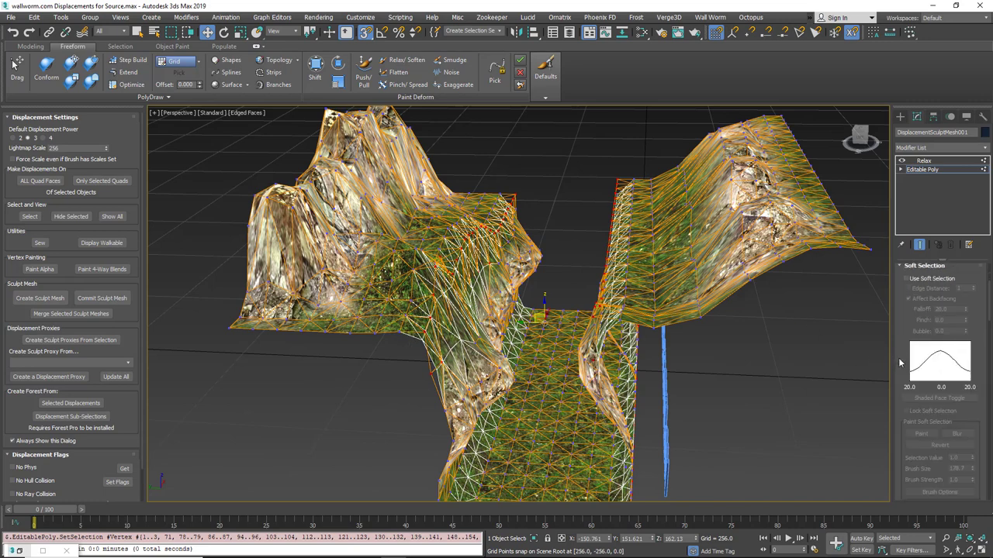
{"action": "left_click", "coordinate": [906, 278]}
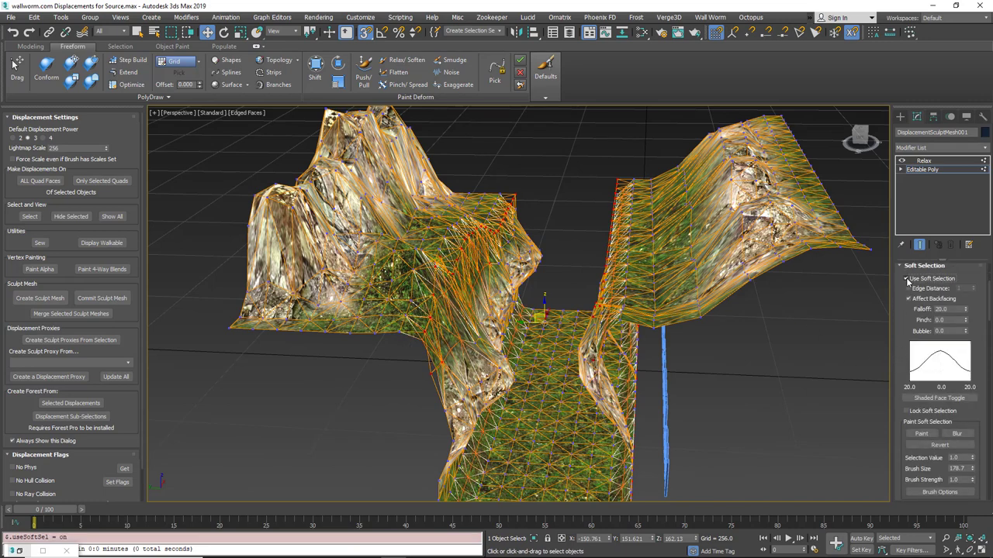
{"action": "left_click", "coordinate": [967, 309]}
{"action": "left_click_drag", "start_coordinate": [967, 308], "coordinate": [954, 82]}
{"action": "middle_click_drag", "start_coordinate": [610, 326], "coordinate": [632, 370]}
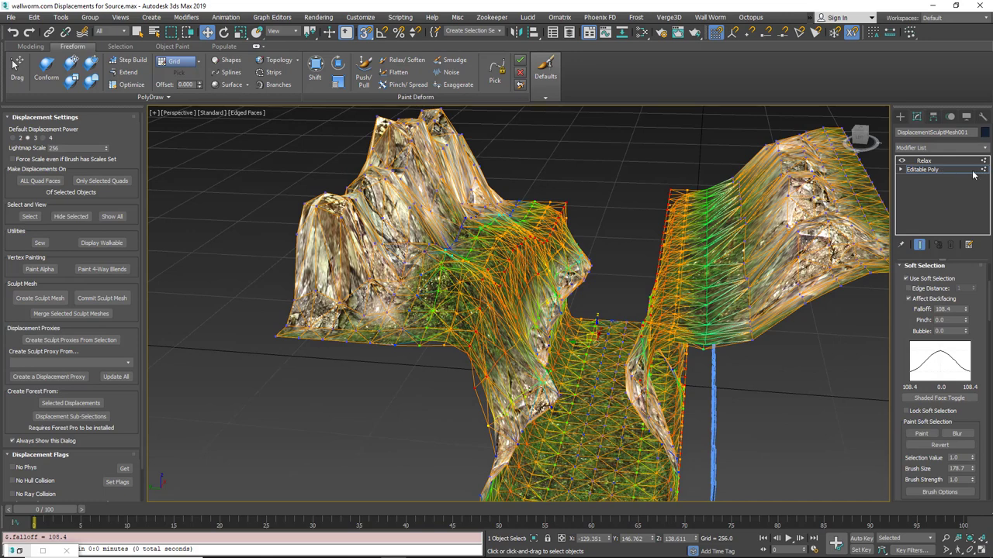
- Switch to the Relax modifier with the vertex soft selection kept active, and inspect its effect along the channel edges
{"action": "left_click", "coordinate": [900, 170]}
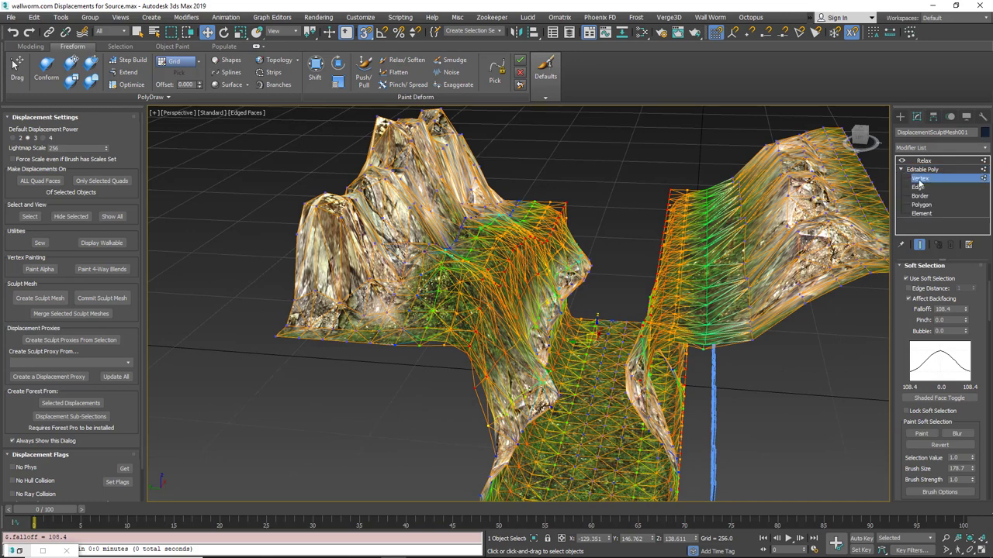
{"action": "left_click", "coordinate": [901, 170]}
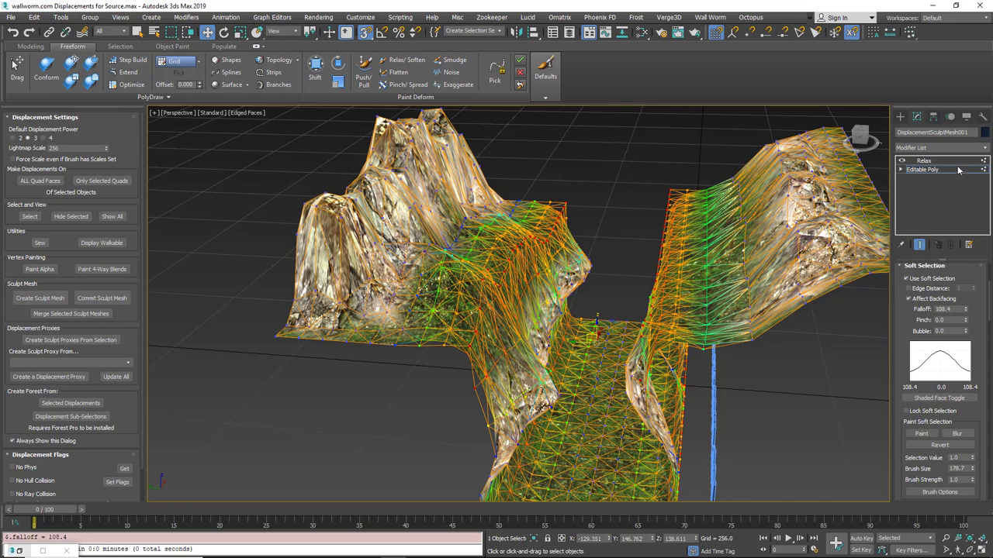
{"action": "middle_click_drag", "start_coordinate": [638, 316], "coordinate": [607, 341]}
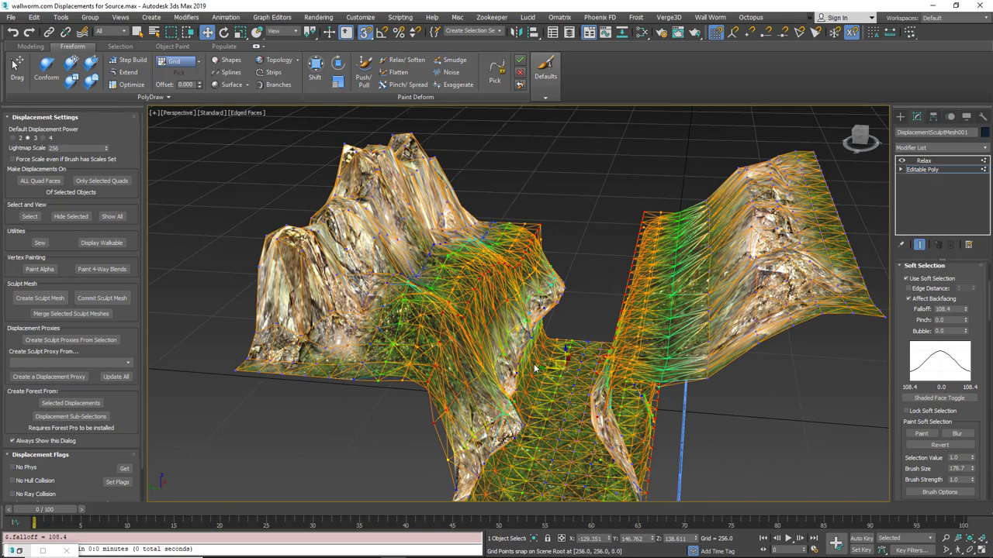
{"action": "left_click", "coordinate": [925, 160]}
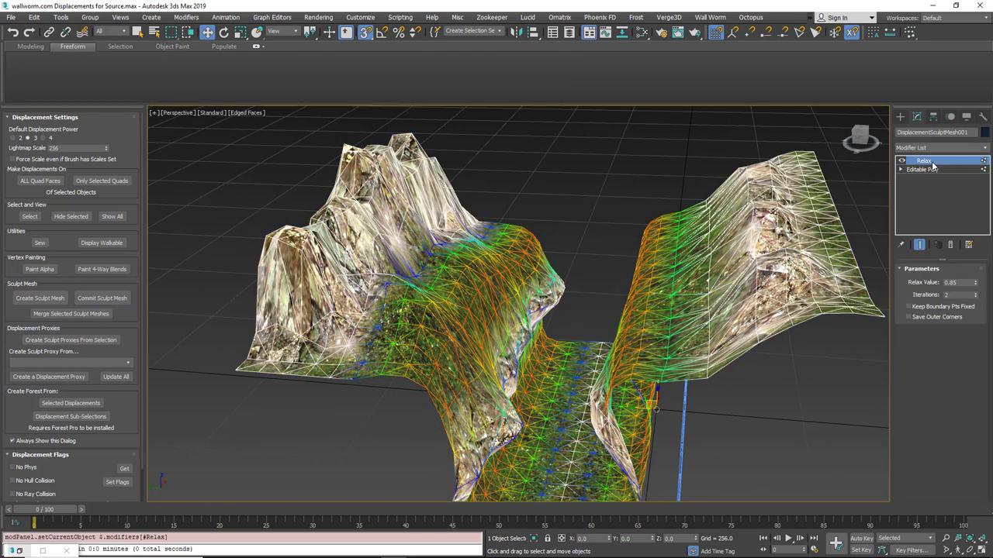
{"action": "middle_click_drag", "start_coordinate": [655, 323], "coordinate": [658, 337], "text": "alt"}
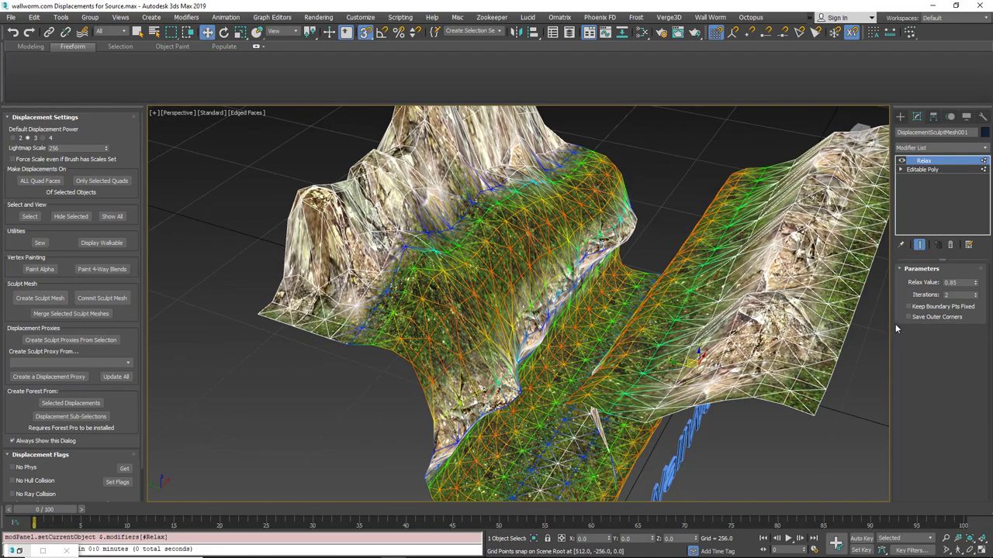
- Set the Relax modifier's Relax Value to 1.0 and Iterations to 23, inspect the smoothed banks, and save the scene
{"action": "mouse_move", "coordinate": [977, 285]}
{"action": "left_mouse_down"}
{"action": "mouse_move", "coordinate": [977, 300]}
{"action": "mouse_move", "coordinate": [981, 263]}
{"action": "mouse_move", "coordinate": [977, 295]}
{"action": "mouse_move", "coordinate": [985, 283]}
{"action": "left_mouse_up"}
{"action": "left_click", "coordinate": [977, 297]}
{"action": "middle_click_drag", "start_coordinate": [753, 312], "coordinate": [598, 308], "text": "alt"}
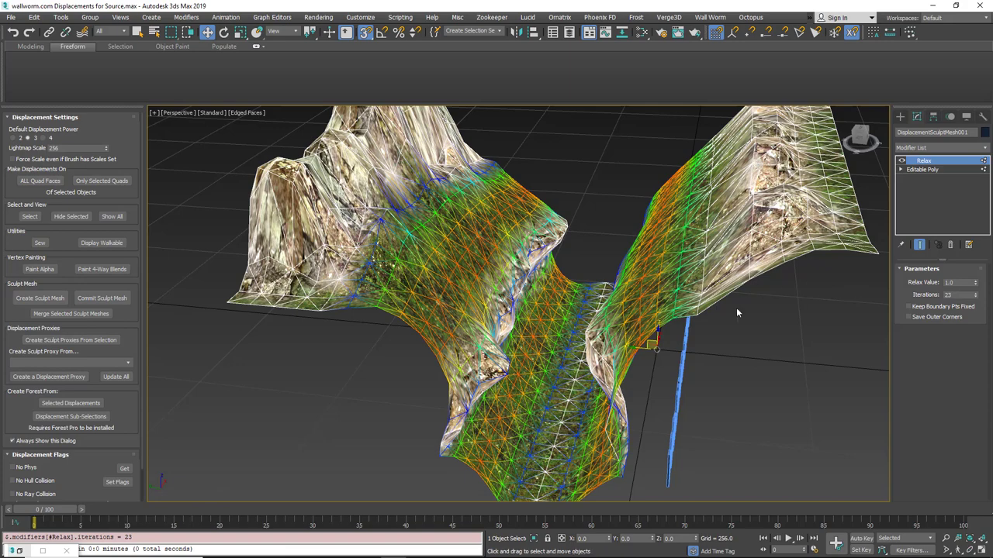
{"action": "middle_click_drag", "start_coordinate": [565, 411], "coordinate": [612, 273], "text": "alt"}
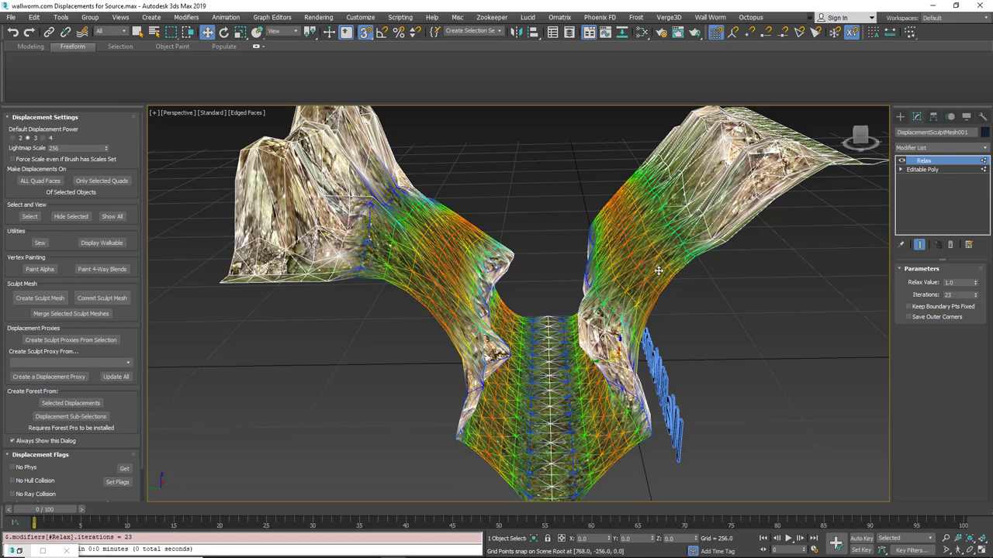
{"action": "middle_click_drag", "start_coordinate": [654, 290], "coordinate": [649, 299], "text": "alt"}
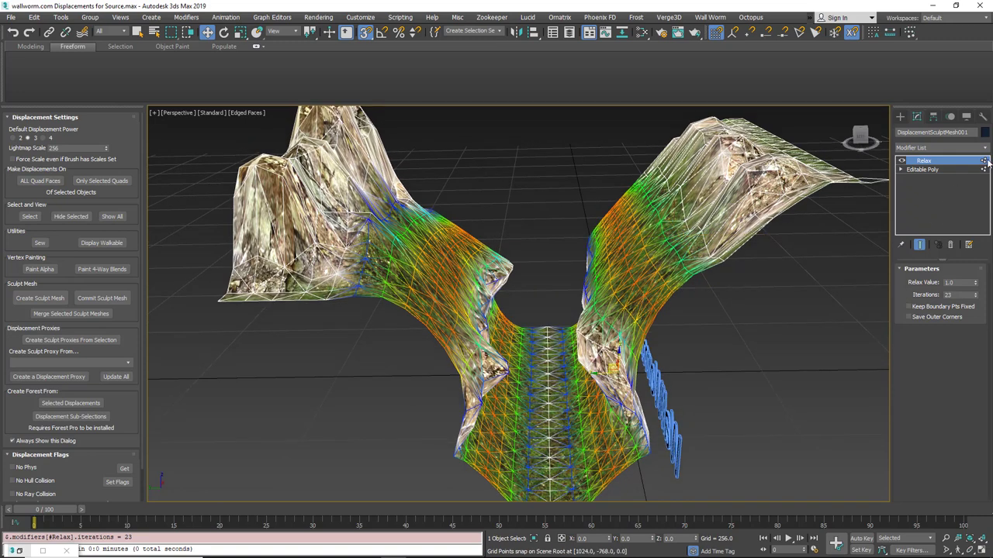
{"action": "key", "text": "ctrl+s"}
- Add a Noise modifier above Relax in the sculpt mesh's modifier stack
{"action": "middle_click_drag", "start_coordinate": [591, 293], "coordinate": [571, 251], "text": "alt"}
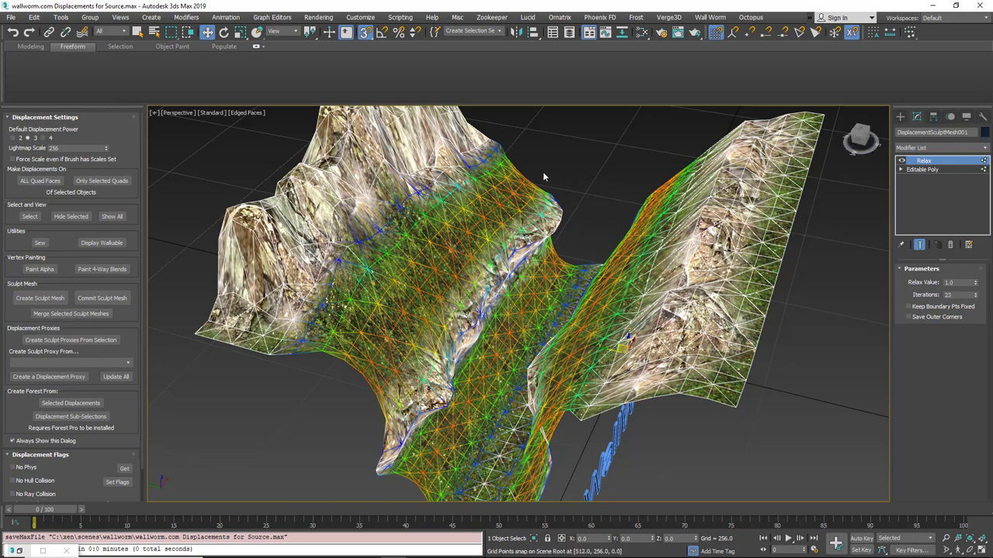
{"action": "left_click", "coordinate": [985, 148]}
{"action": "left_click_drag", "start_coordinate": [988, 179], "coordinate": [989, 308]}
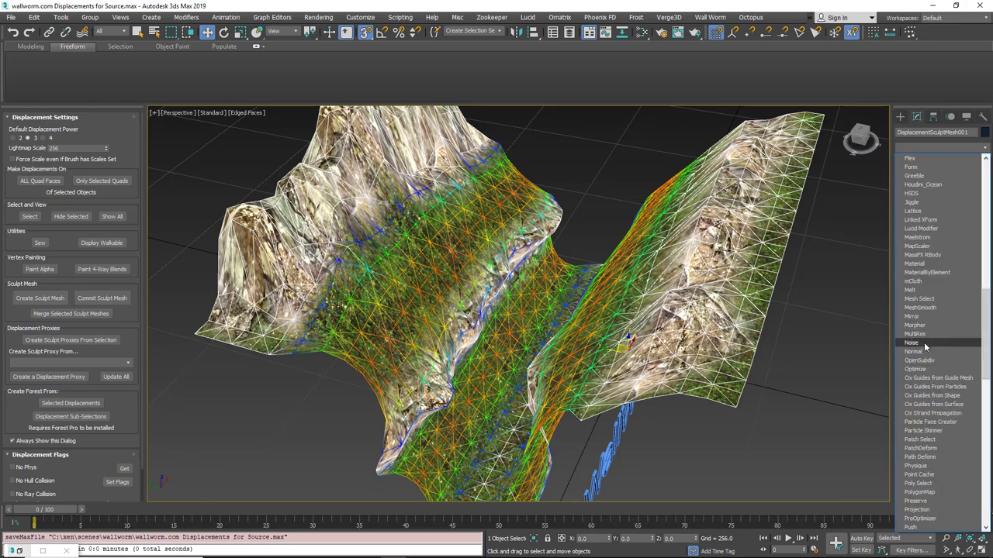
{"action": "left_click", "coordinate": [925, 345]}
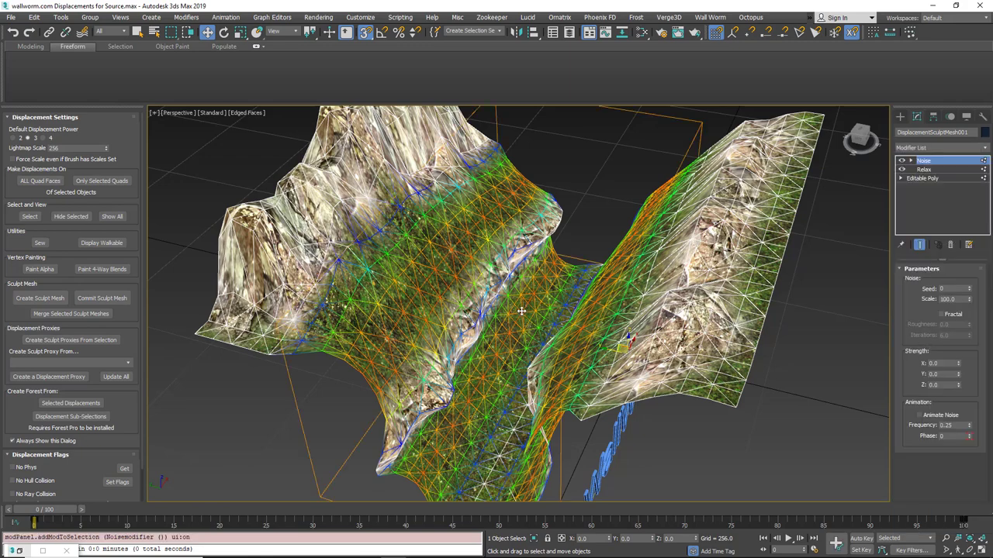
- Set the Noise modifier's Scale to 81.0 and X Strength to 334.116, and save the scene
{"action": "middle_click_drag", "start_coordinate": [522, 310], "coordinate": [510, 290], "text": "alt"}
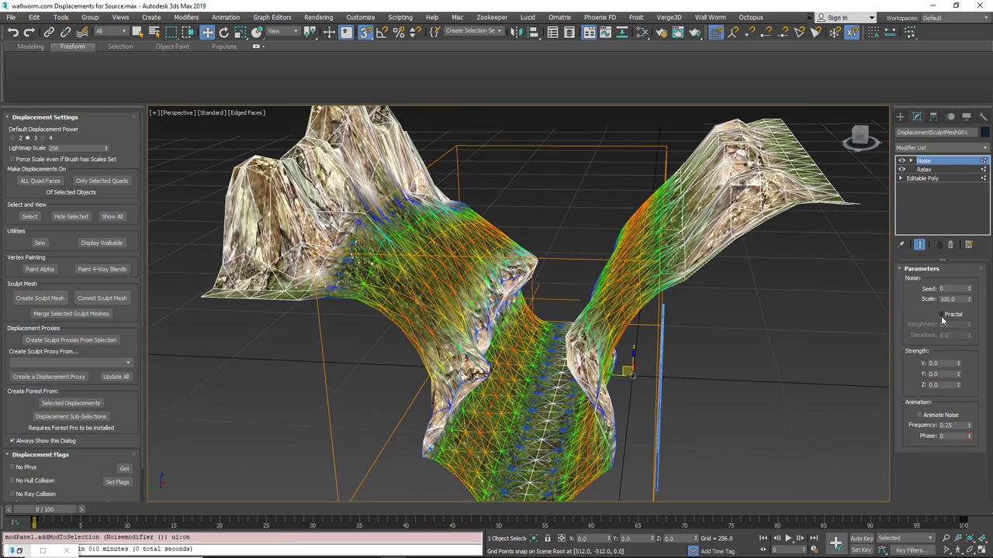
{"action": "left_click_drag", "start_coordinate": [960, 369], "coordinate": [586, 144]}
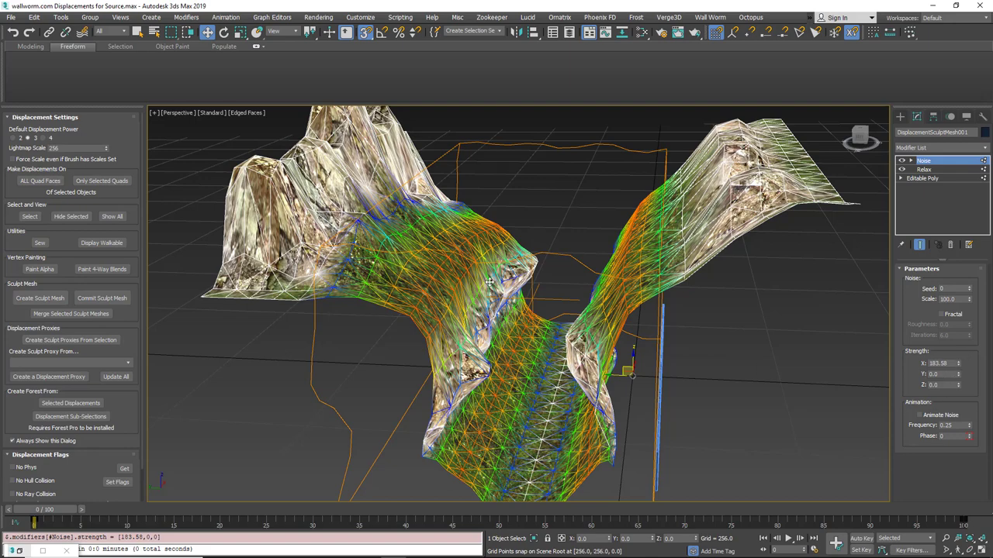
{"action": "middle_click_drag", "start_coordinate": [481, 289], "coordinate": [504, 316], "text": "alt"}
{"action": "scroll", "coordinate": [504, 316], "scroll_direction": "up", "scroll_amount": 3}
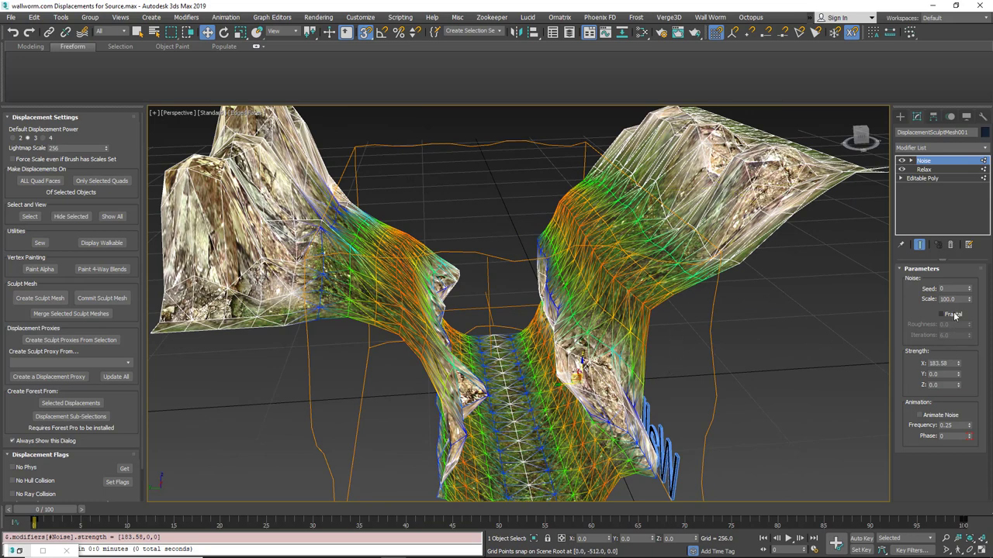
{"action": "left_click_drag", "start_coordinate": [969, 300], "coordinate": [963, 308]}
{"action": "left_click_drag", "start_coordinate": [959, 364], "coordinate": [950, 324]}
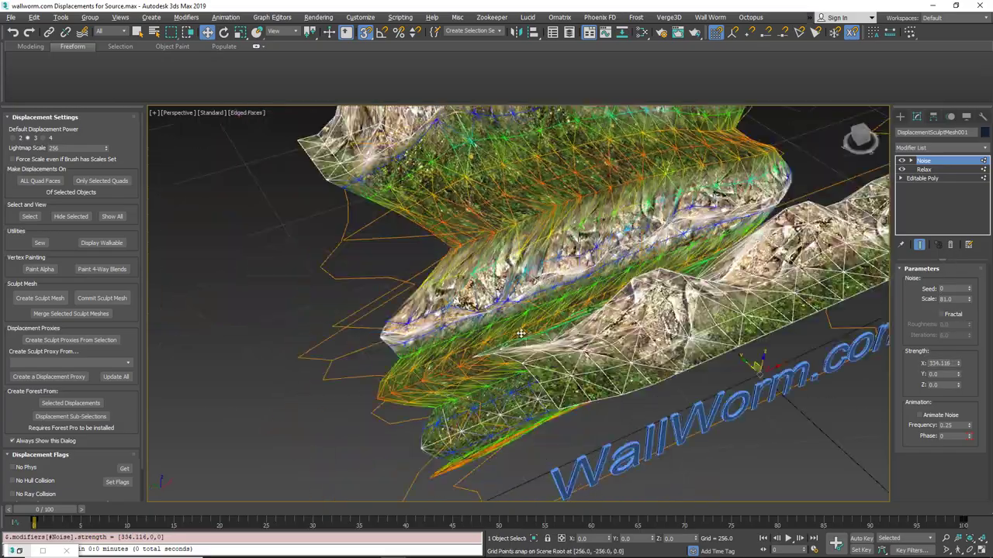
{"action": "middle_click_drag", "start_coordinate": [520, 334], "coordinate": [659, 310], "text": "alt"}
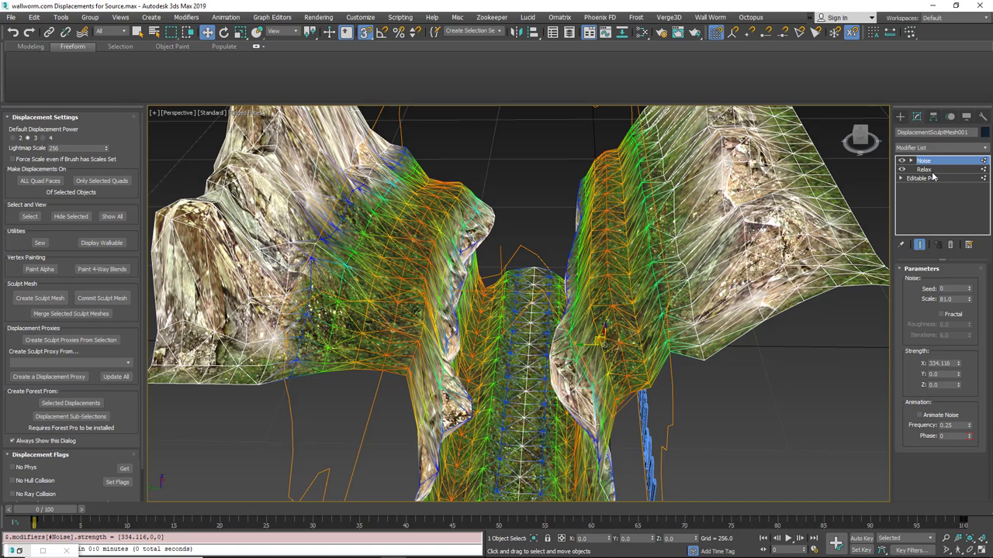
{"action": "key", "text": "ctrl+s"}
- Try a DeleteMesh modifier above Noise on the soft-selected terrain, and bring the modifier stack back into view
{"action": "left_click", "coordinate": [985, 147]}
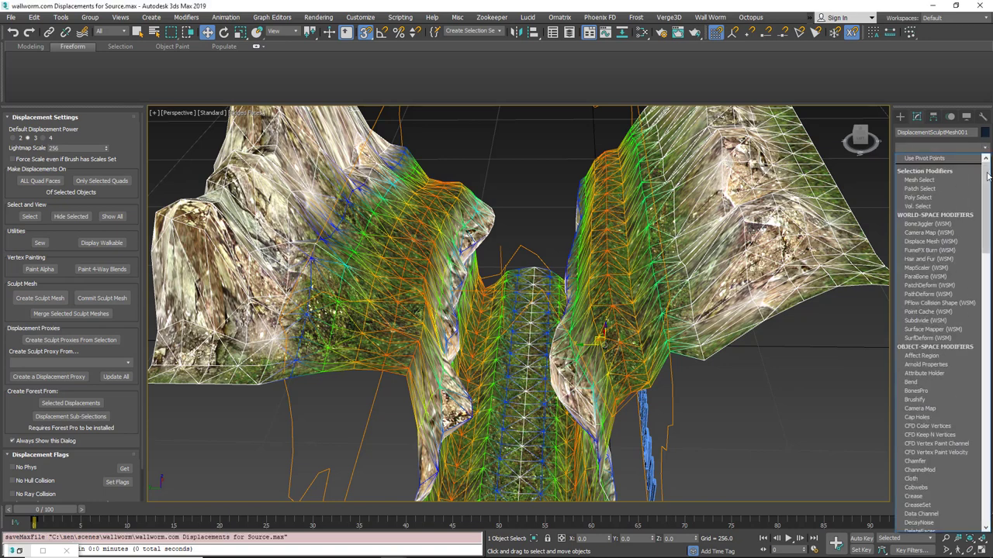
{"action": "left_click_drag", "start_coordinate": [986, 167], "coordinate": [985, 229]}
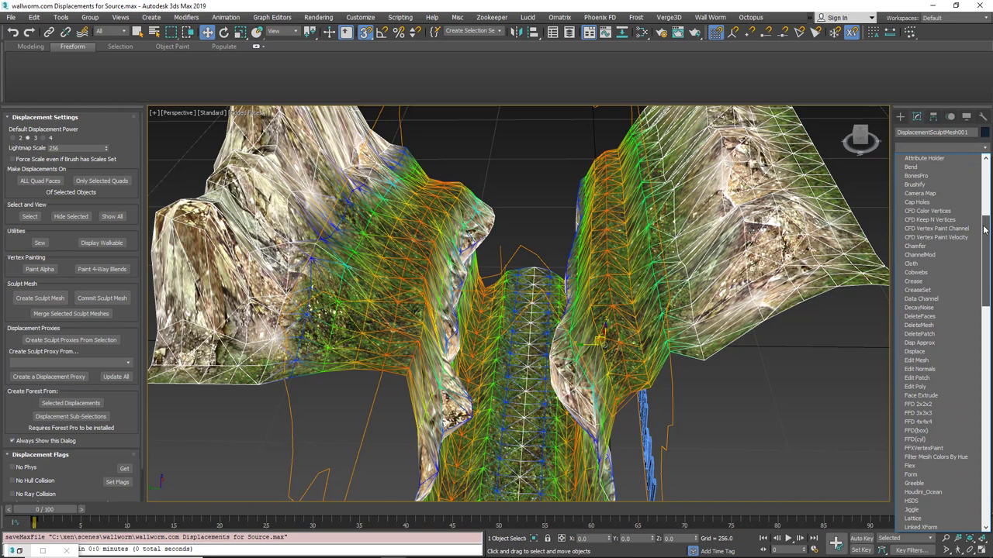
{"action": "left_click", "coordinate": [920, 325]}
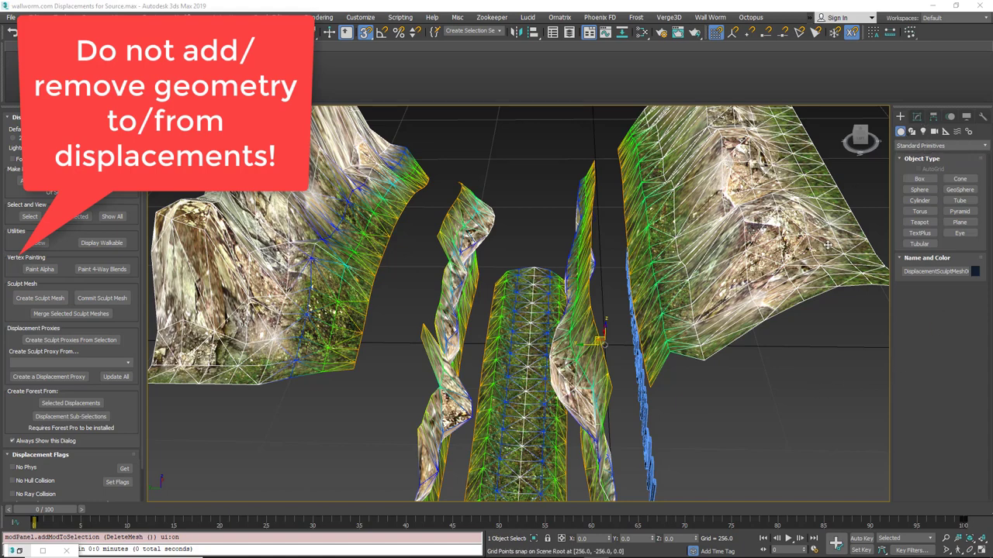
{"action": "left_click", "coordinate": [918, 117]}
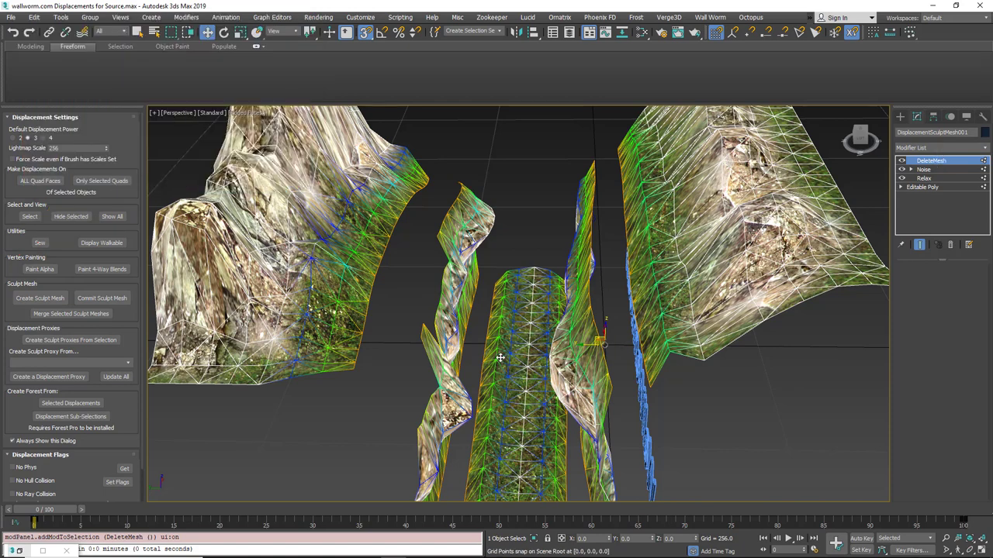
- Delete the DeleteMesh modifier from the stack and save the scene
{"action": "right_click", "coordinate": [945, 163]}
{"action": "left_click", "coordinate": [940, 178]}
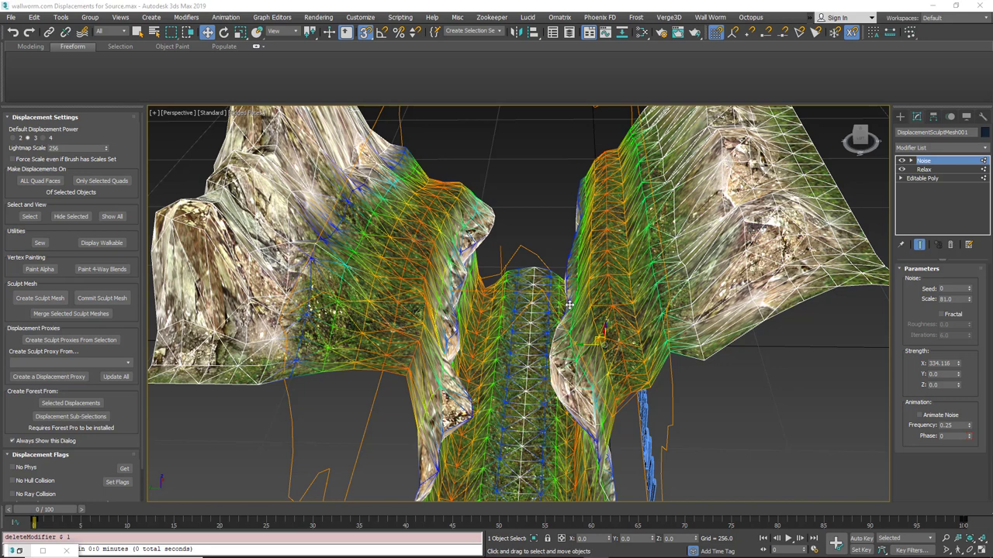
{"action": "key", "text": "ctrl+s"}
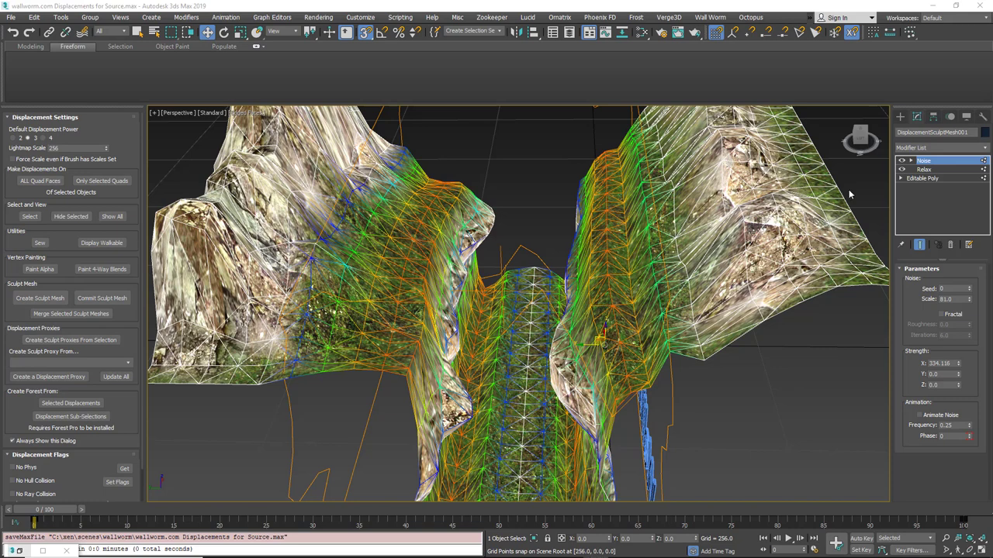
- Return to the base Editable Poly's vertex selection with the end result shown, and examine the original cage against the modified banks
{"action": "left_click", "coordinate": [936, 179]}
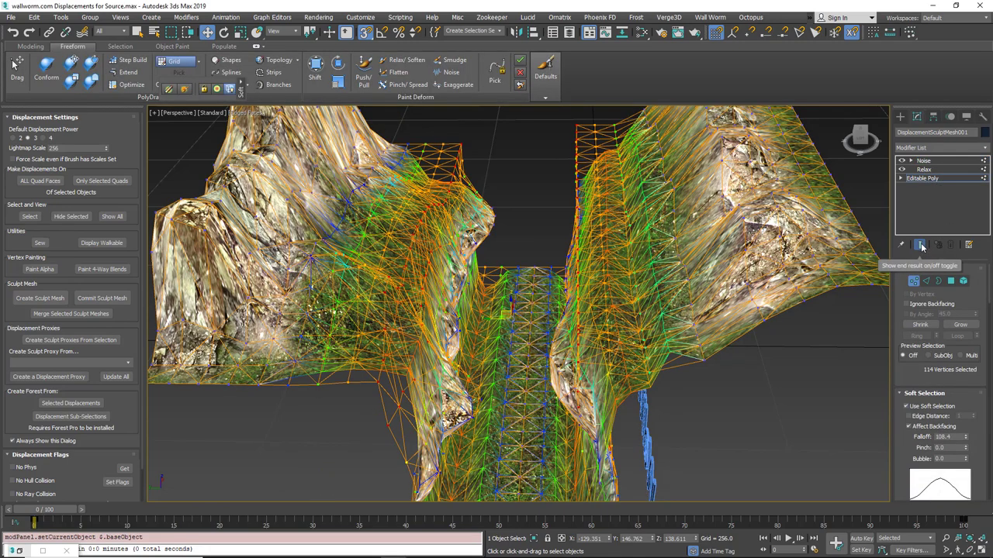
{"action": "left_click", "coordinate": [920, 245]}
{"action": "middle_click_drag", "start_coordinate": [611, 232], "coordinate": [534, 239], "text": "alt"}
{"action": "scroll", "coordinate": [446, 211], "scroll_direction": "up", "scroll_amount": 6}
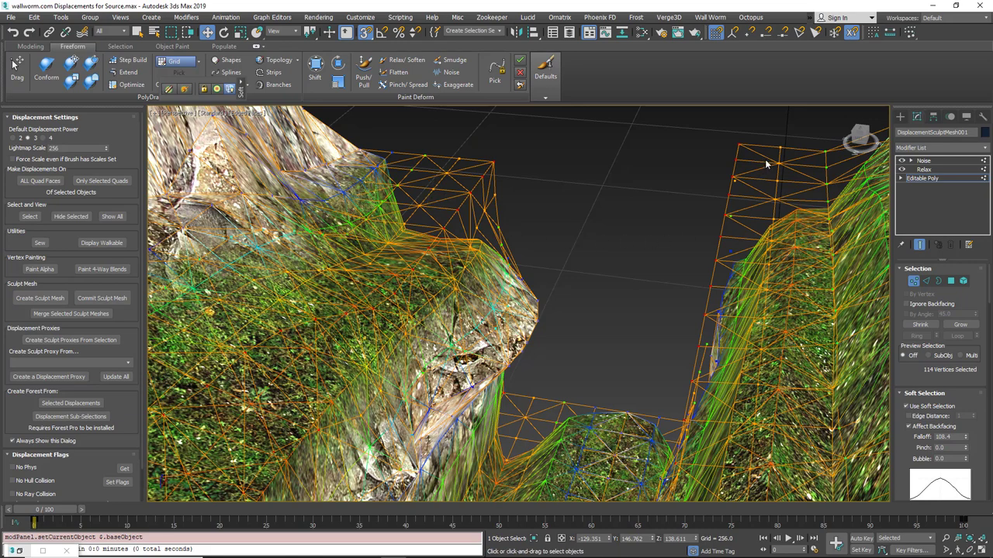
{"action": "middle_click_drag", "start_coordinate": [733, 194], "coordinate": [759, 194], "text": "alt"}
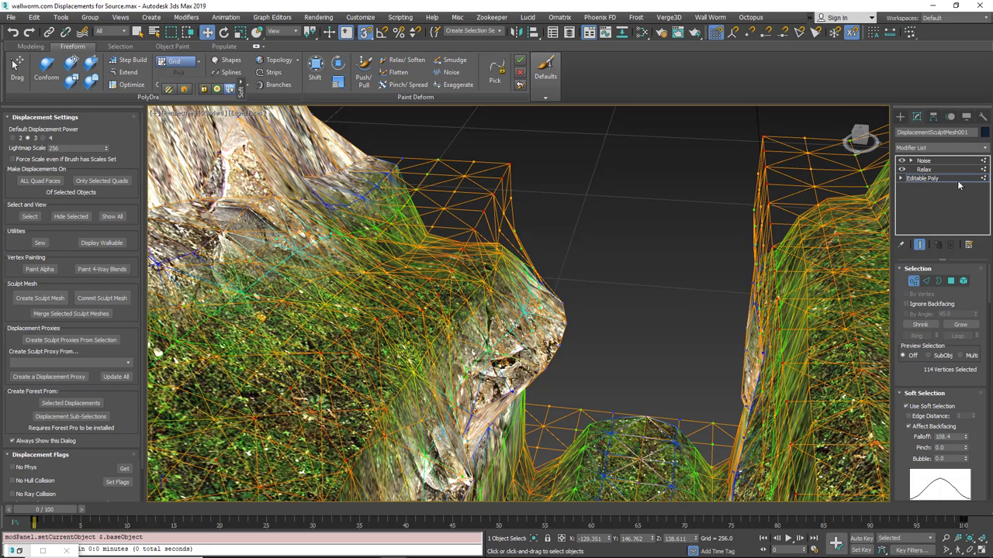
{"action": "middle_click_drag", "start_coordinate": [647, 253], "coordinate": [602, 272]}
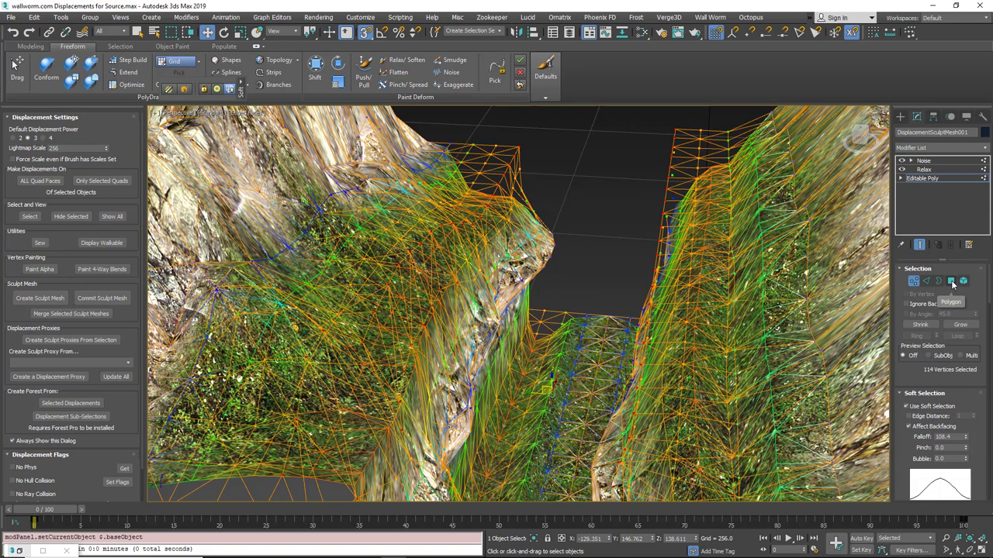
- Select polygons along the upper channel edge of the bank beside the blue text at Polygon level, and return to Vertex level
{"action": "left_click", "coordinate": [953, 282]}
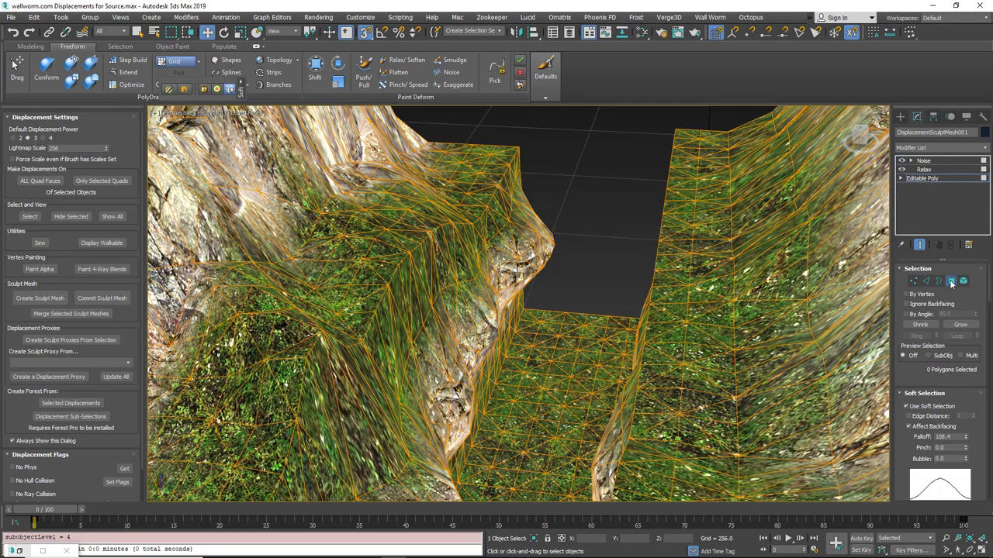
{"action": "scroll", "coordinate": [587, 232], "scroll_direction": "down", "scroll_amount": 4}
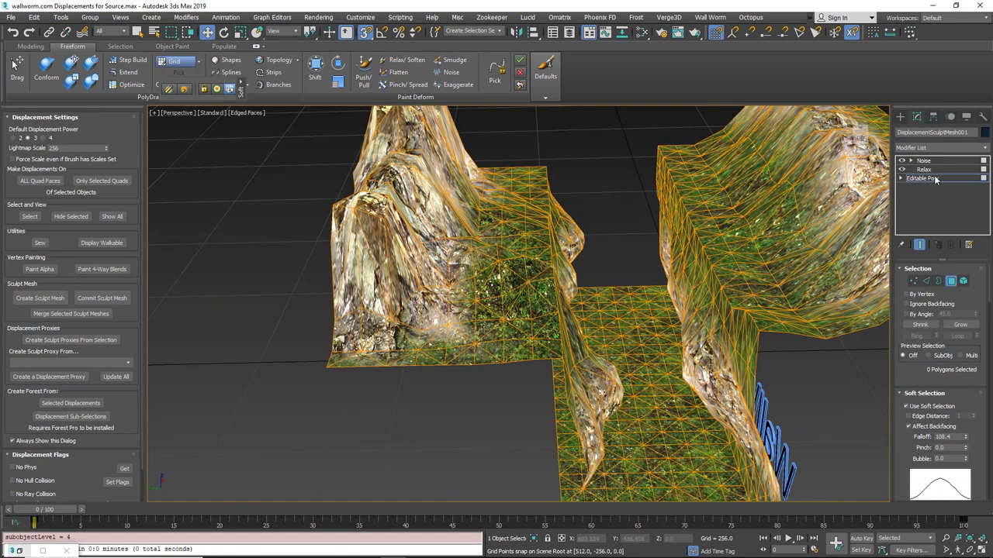
{"action": "middle_click_drag", "start_coordinate": [762, 269], "coordinate": [575, 293]}
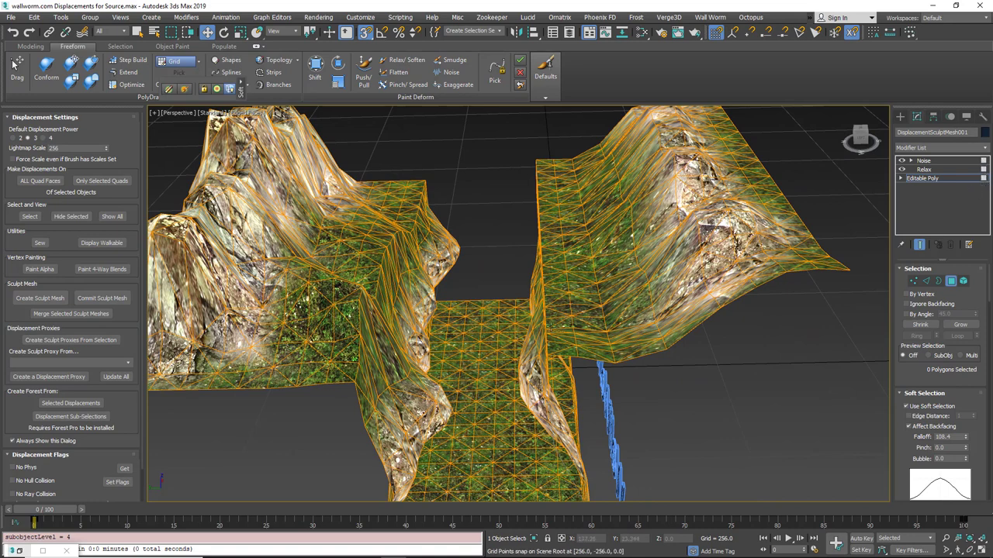
{"action": "mouse_move", "coordinate": [546, 314]}
{"action": "middle_mouse_down", "text": "alt"}
{"action": "mouse_move", "coordinate": [547, 299]}
{"action": "mouse_move", "coordinate": [546, 314]}
{"action": "middle_mouse_up", "text": "alt"}
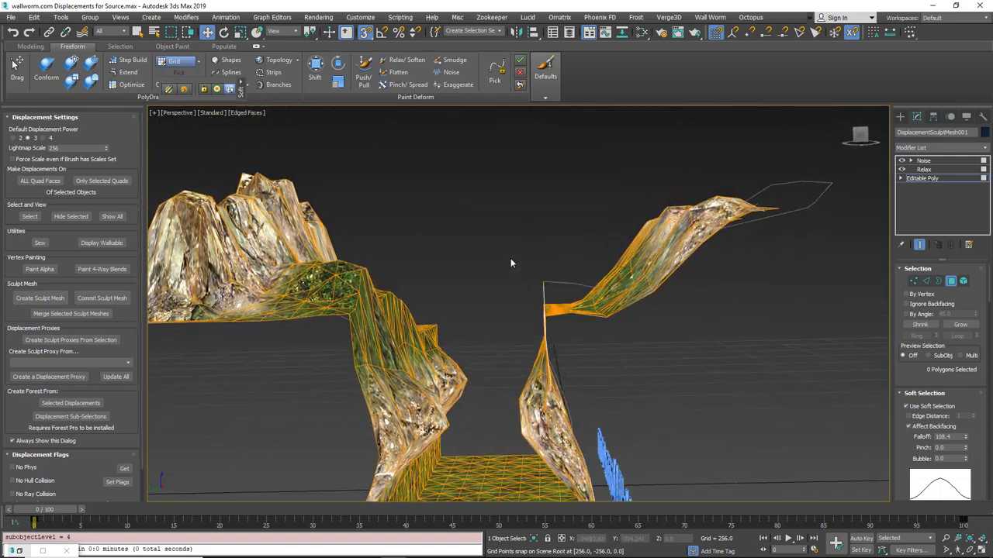
{"action": "key", "text": "q"}
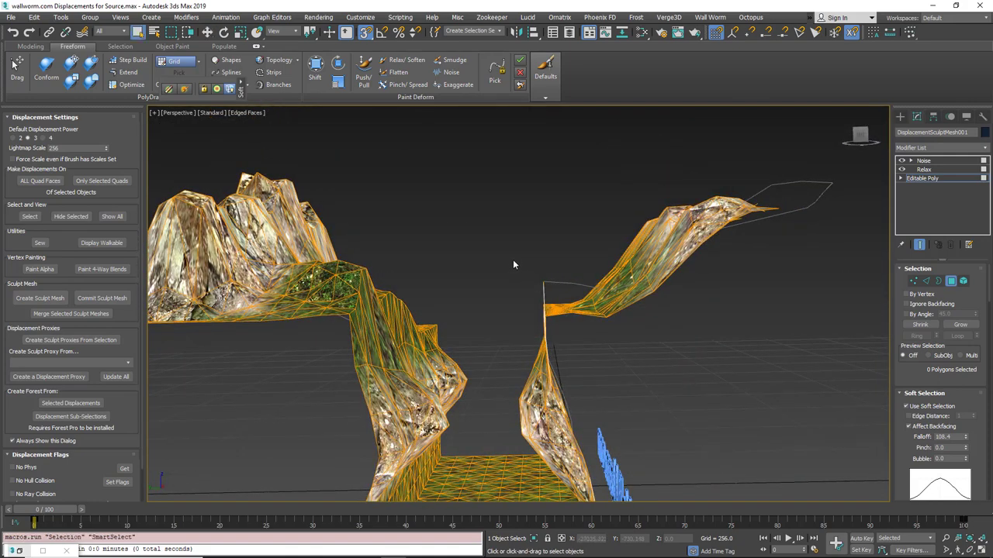
{"action": "left_click_drag", "start_coordinate": [513, 260], "coordinate": [558, 336]}
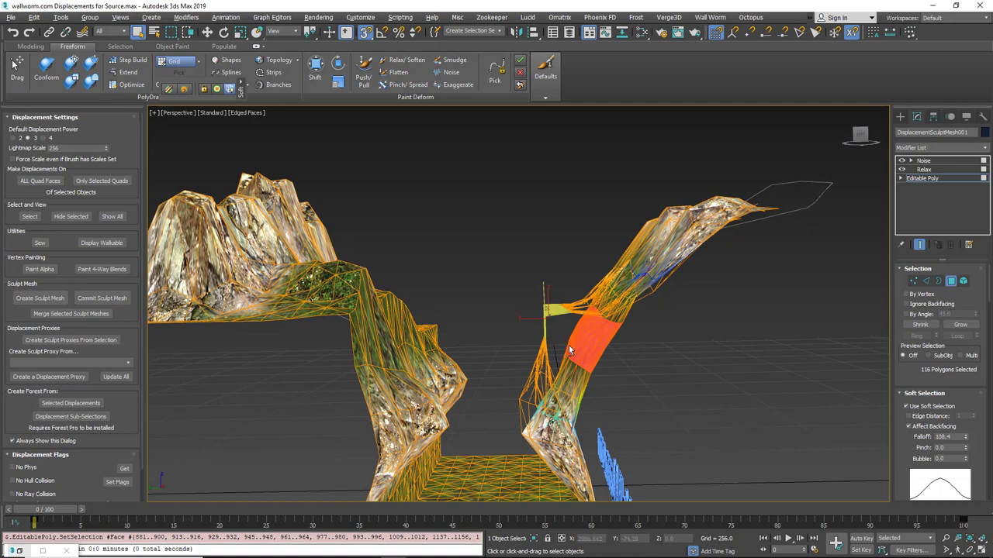
{"action": "middle_click_drag", "start_coordinate": [569, 346], "coordinate": [650, 392], "text": "alt"}
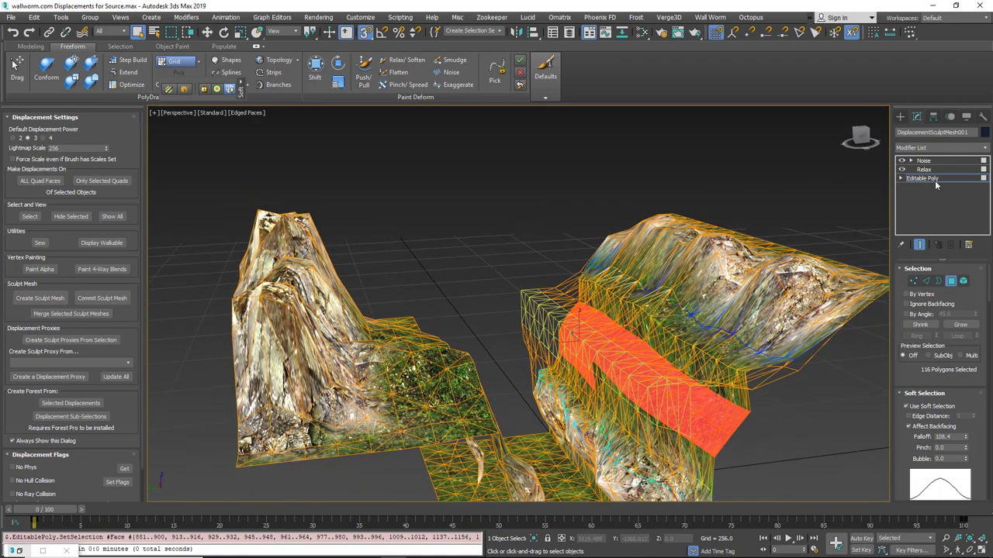
{"action": "left_click", "coordinate": [914, 283]}
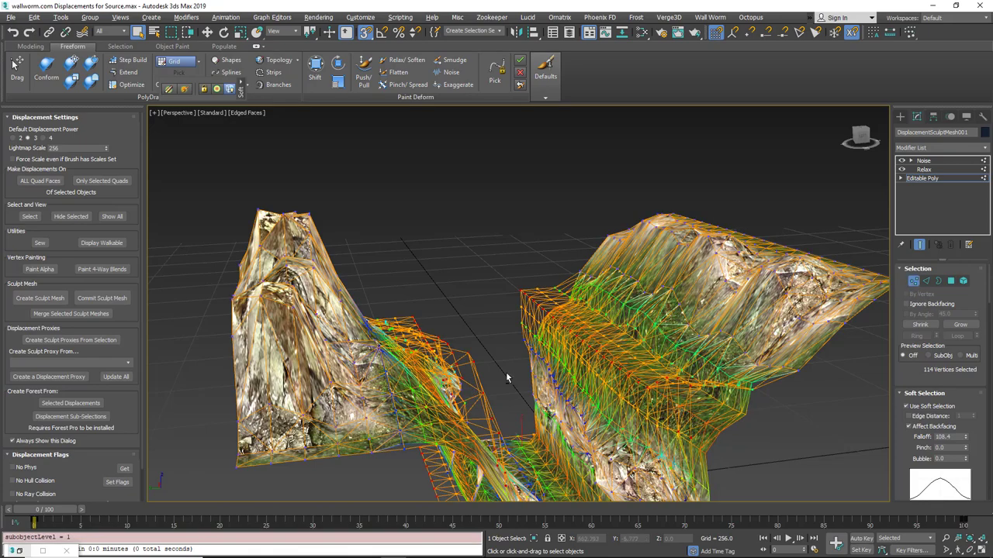
{"action": "mouse_move", "coordinate": [506, 378]}
{"action": "middle_mouse_down", "text": "alt"}
{"action": "mouse_move", "coordinate": [488, 377]}
{"action": "mouse_move", "coordinate": [501, 377]}
{"action": "middle_mouse_up", "text": "alt"}
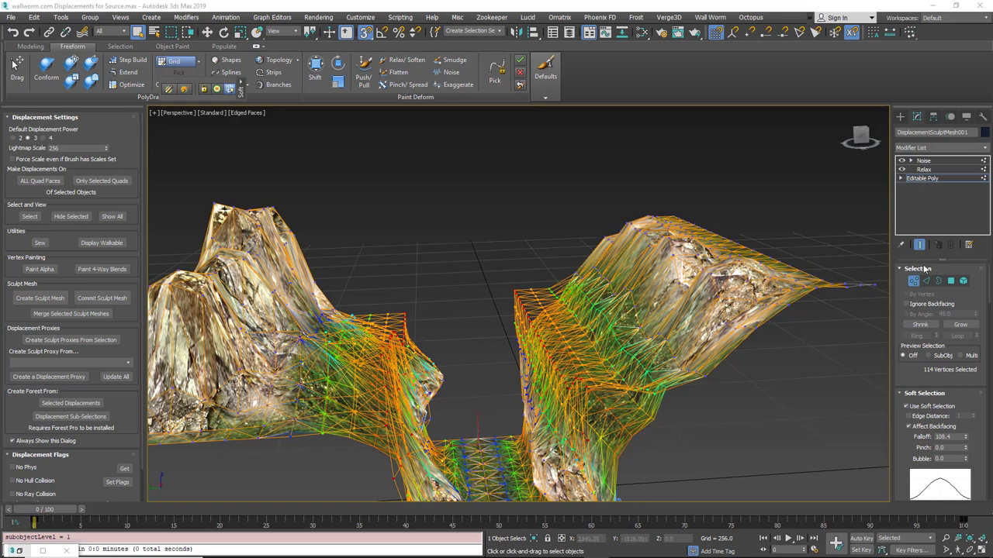
- Insert a Poly Select modifier between Editable Poly and Relax, activate its Vertex level, and turn on the end result display
{"action": "left_click", "coordinate": [983, 149]}
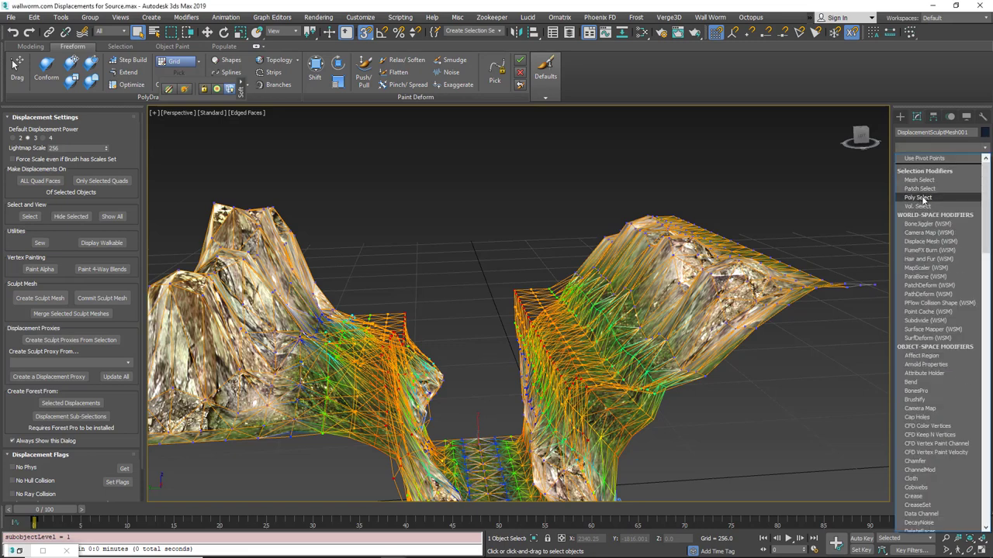
{"action": "left_click", "coordinate": [918, 198]}
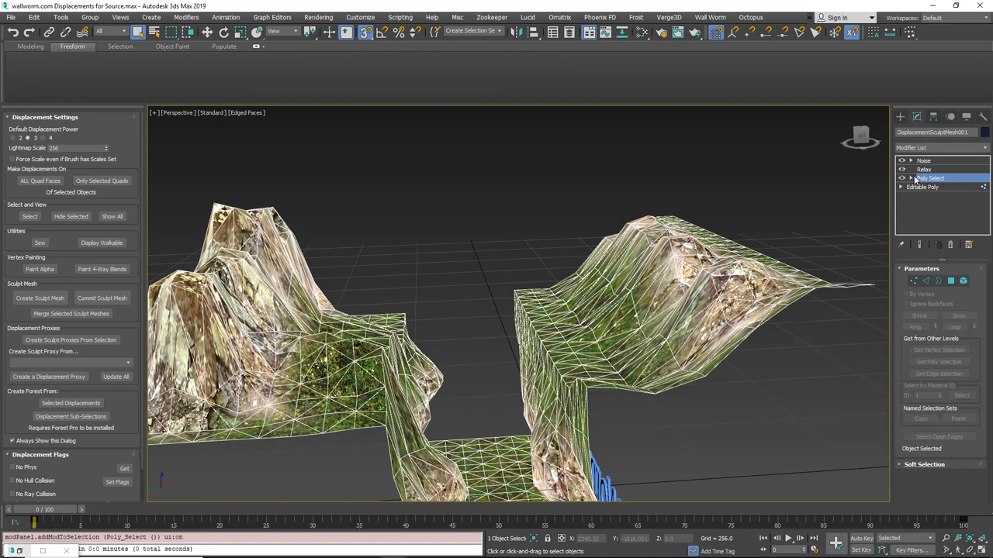
{"action": "left_click", "coordinate": [911, 179]}
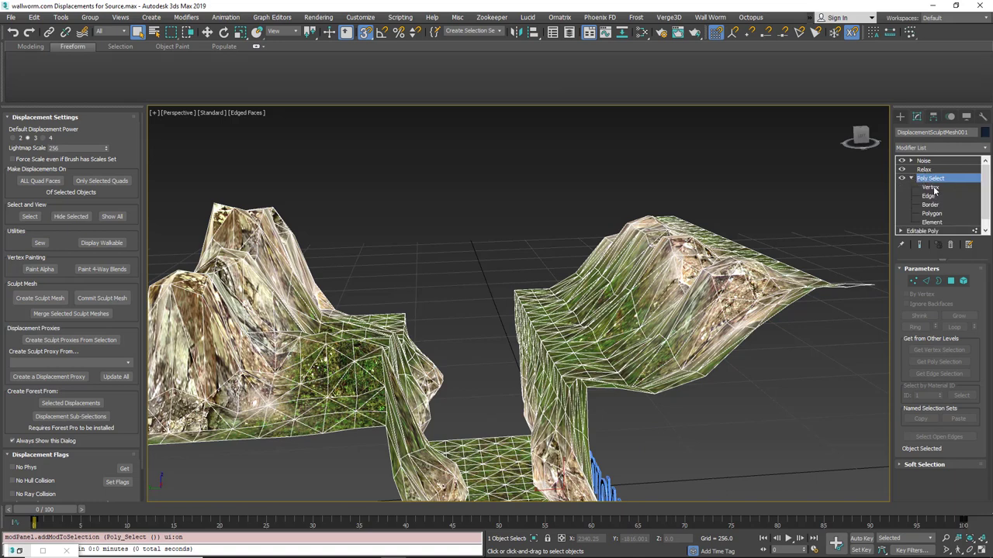
{"action": "left_click", "coordinate": [934, 188]}
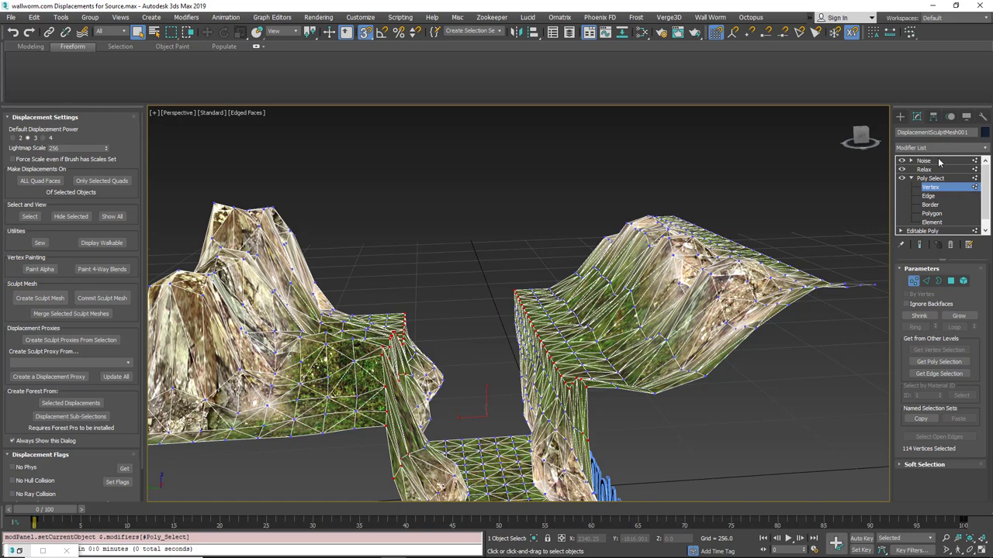
{"action": "left_click", "coordinate": [920, 244]}
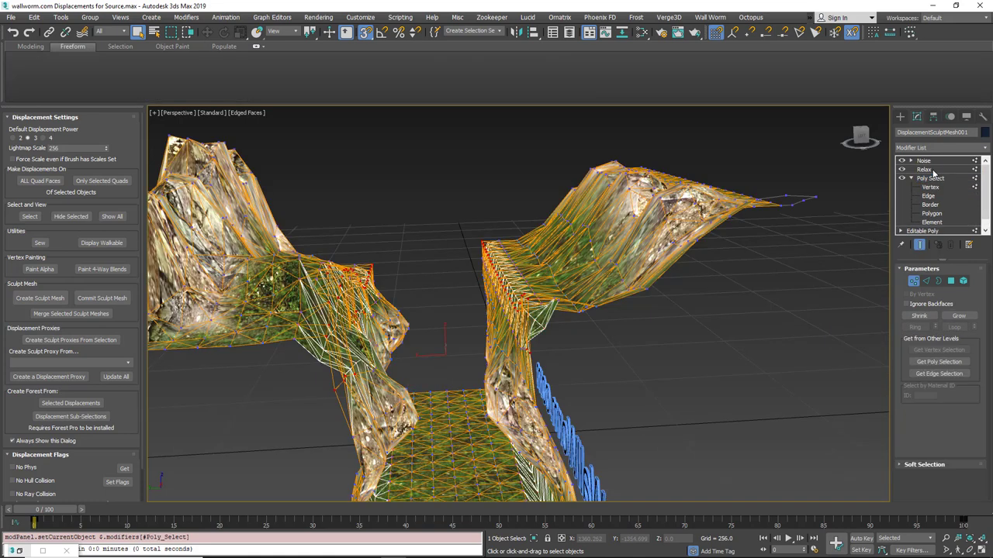
- Enable soft selection on the Poly Select modifier's vertices and set its falloff to 83.6
{"action": "left_click", "coordinate": [909, 465]}
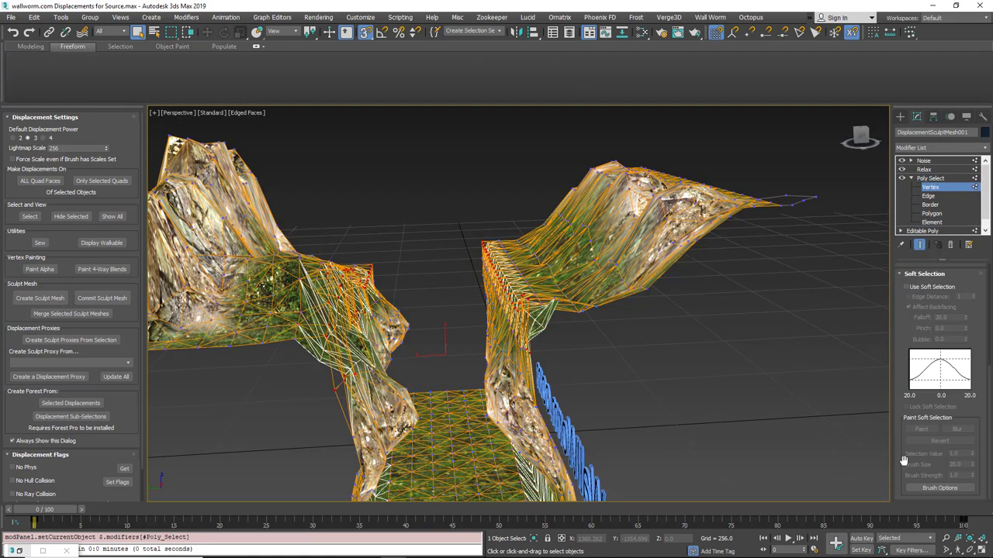
{"action": "left_click", "coordinate": [909, 288]}
{"action": "left_click_drag", "start_coordinate": [966, 322], "coordinate": [968, 154]}
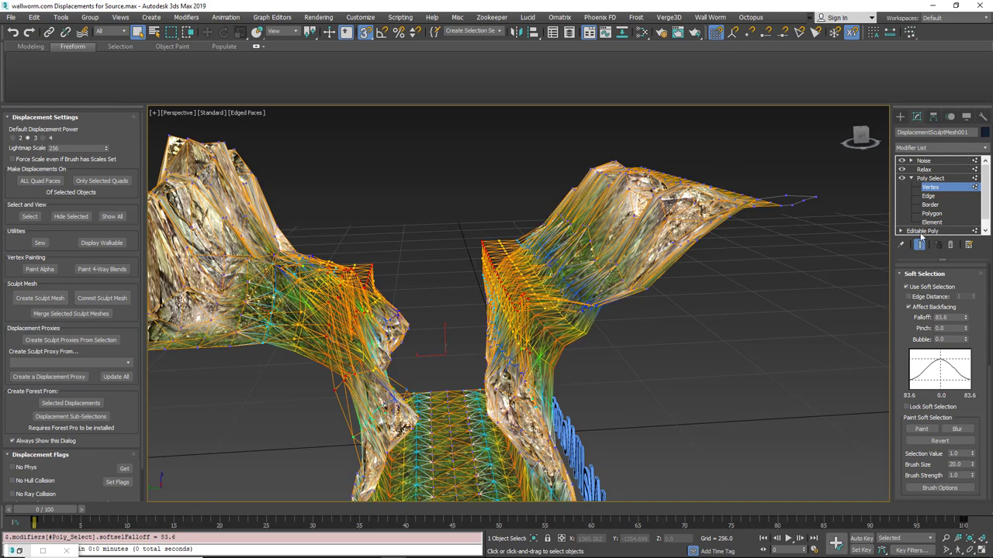
- At the base Editable Poly's Polygon level, select the polygons along the outer crest of the bank beside the blue text and raise them about 59 units in Z
{"action": "left_click", "coordinate": [927, 231]}
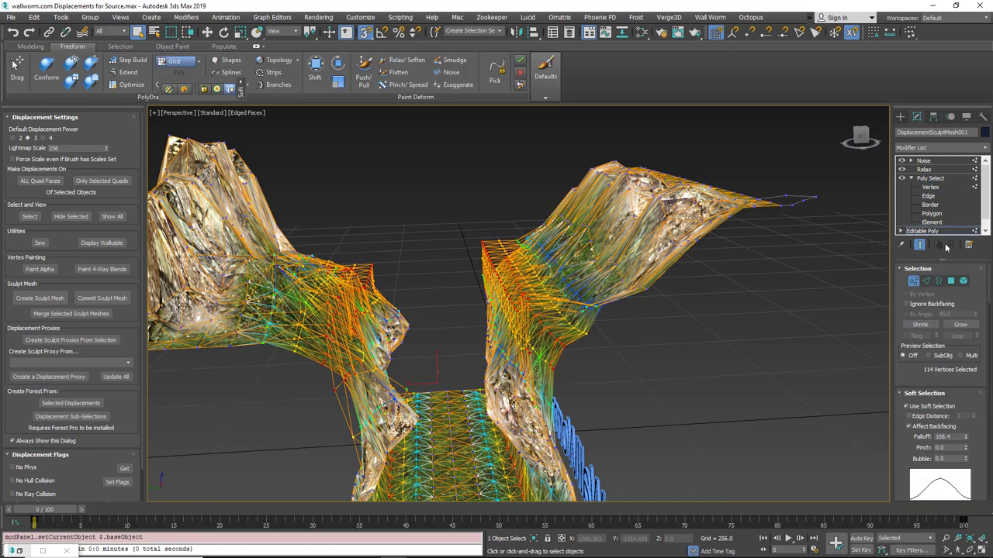
{"action": "left_click", "coordinate": [950, 281]}
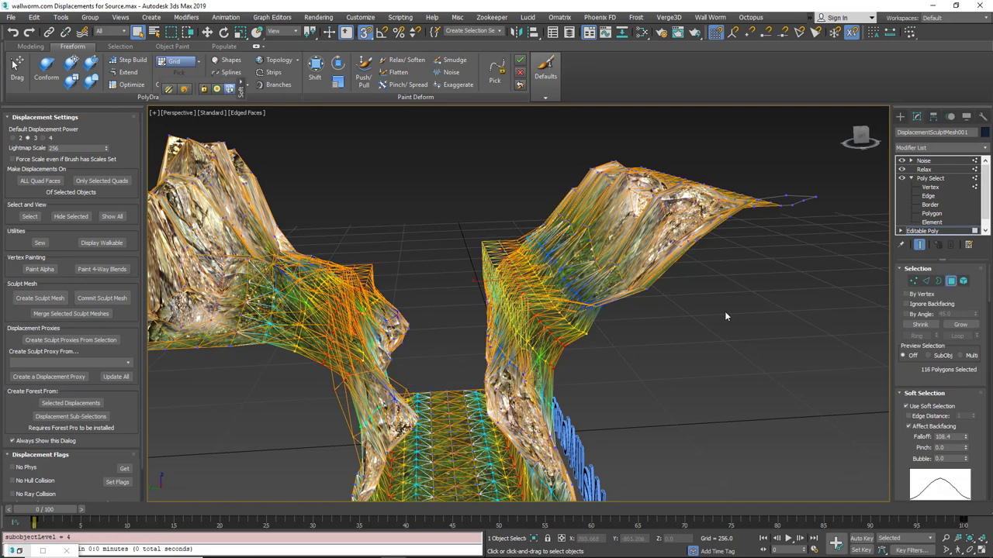
{"action": "middle_click_drag", "start_coordinate": [546, 287], "coordinate": [442, 311], "text": "alt"}
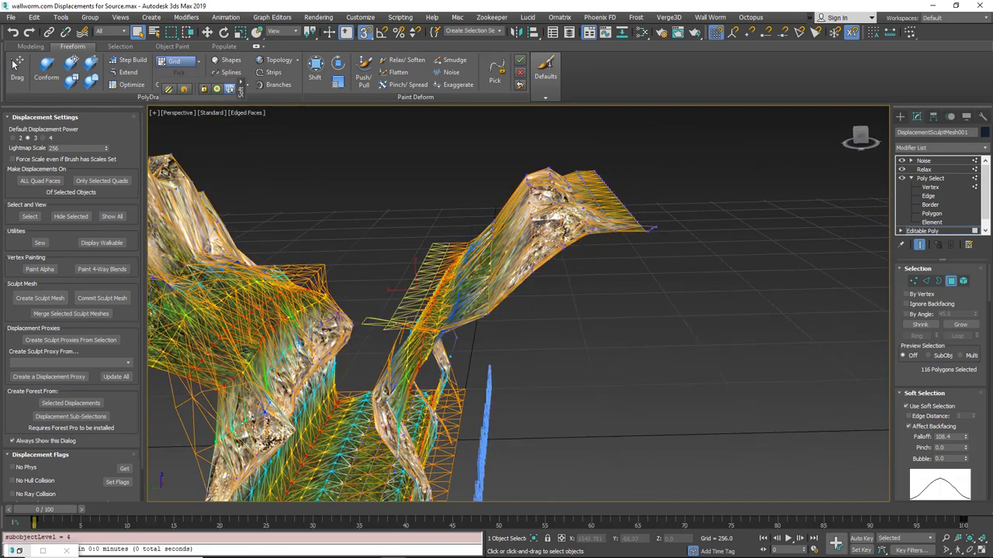
{"action": "left_click_drag", "start_coordinate": [657, 147], "coordinate": [583, 221]}
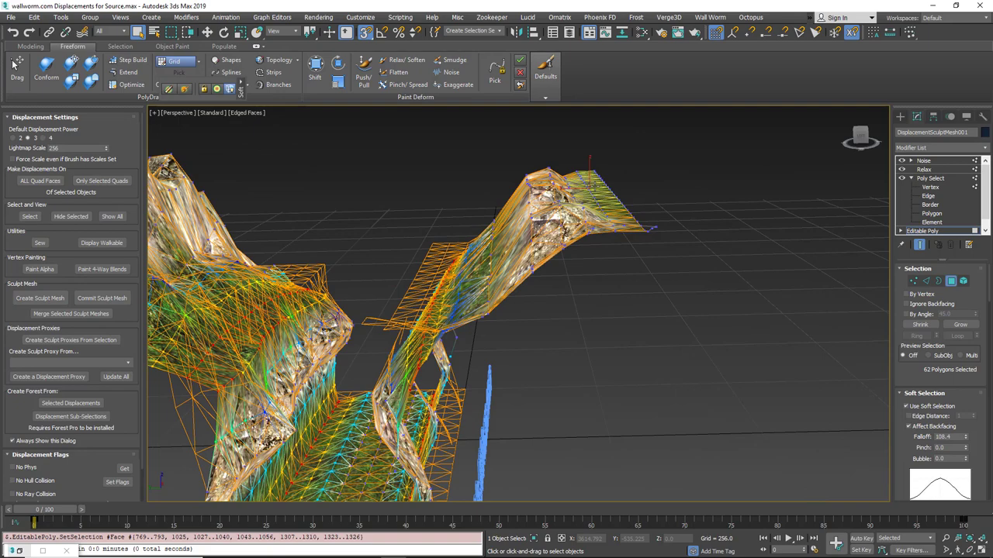
{"action": "right_click", "coordinate": [588, 179]}
{"action": "left_click", "coordinate": [613, 187]}
{"action": "left_click_drag", "start_coordinate": [592, 166], "coordinate": [589, 149]}
{"action": "middle_click_drag", "start_coordinate": [625, 222], "coordinate": [557, 242], "text": "alt"}
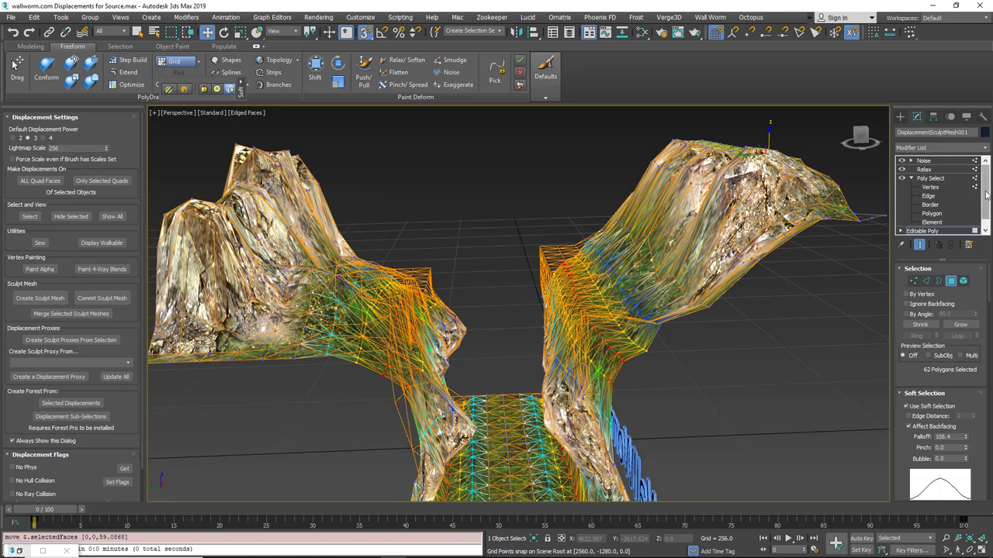
- Switch the base Editable Poly to Border level and select the open border edges of the terrain mesh
{"action": "left_click_drag", "start_coordinate": [985, 194], "coordinate": [985, 205]}
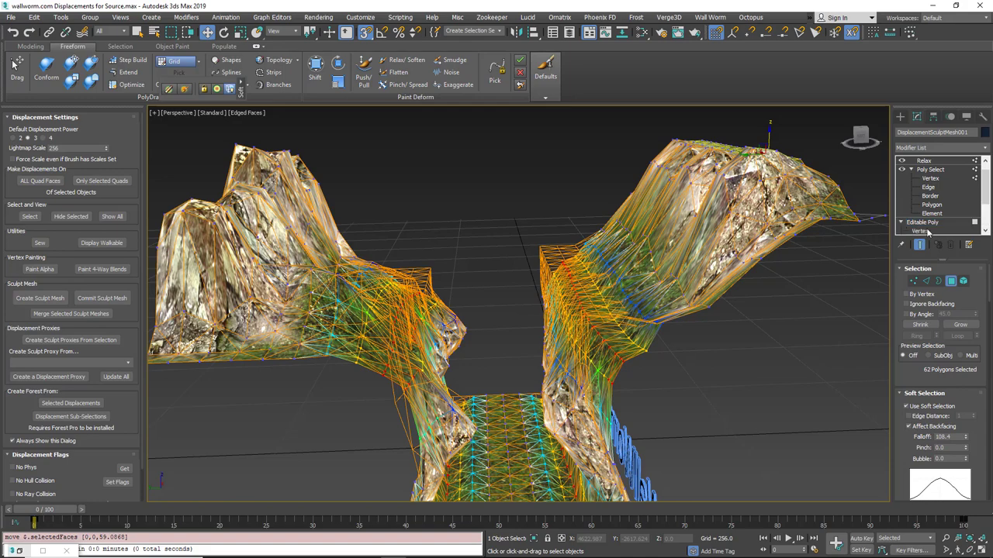
{"action": "left_click", "coordinate": [901, 222]}
{"action": "left_click", "coordinate": [923, 214]}
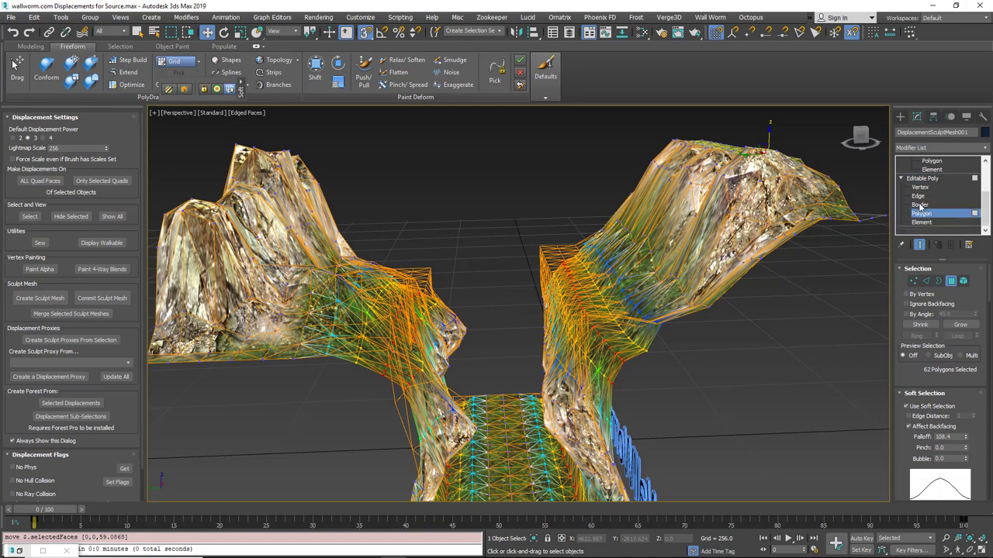
{"action": "left_click", "coordinate": [920, 205]}
{"action": "scroll", "coordinate": [825, 234], "scroll_direction": "down", "scroll_amount": 5}
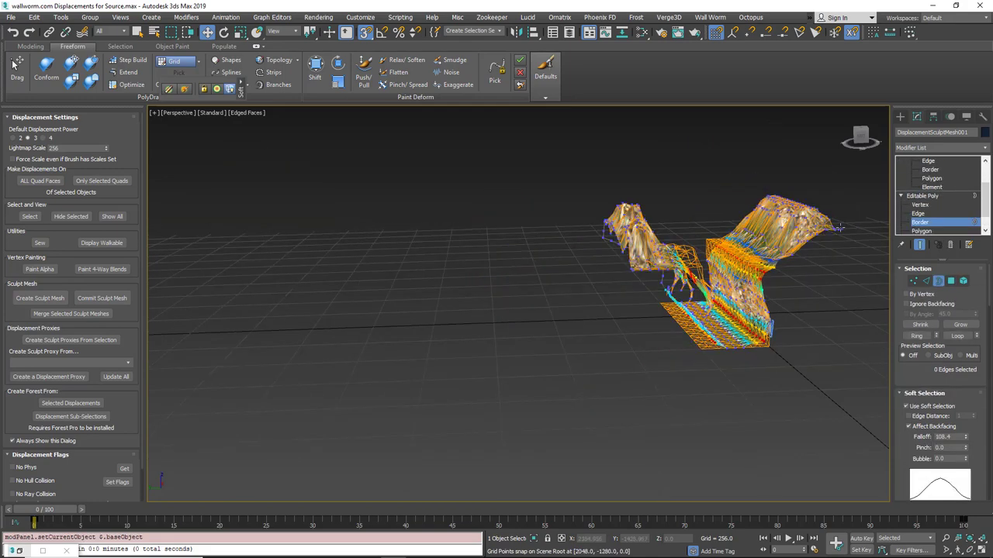
{"action": "scroll", "coordinate": [841, 225], "scroll_direction": "up", "scroll_amount": 2}
{"action": "left_click", "coordinate": [692, 363]}
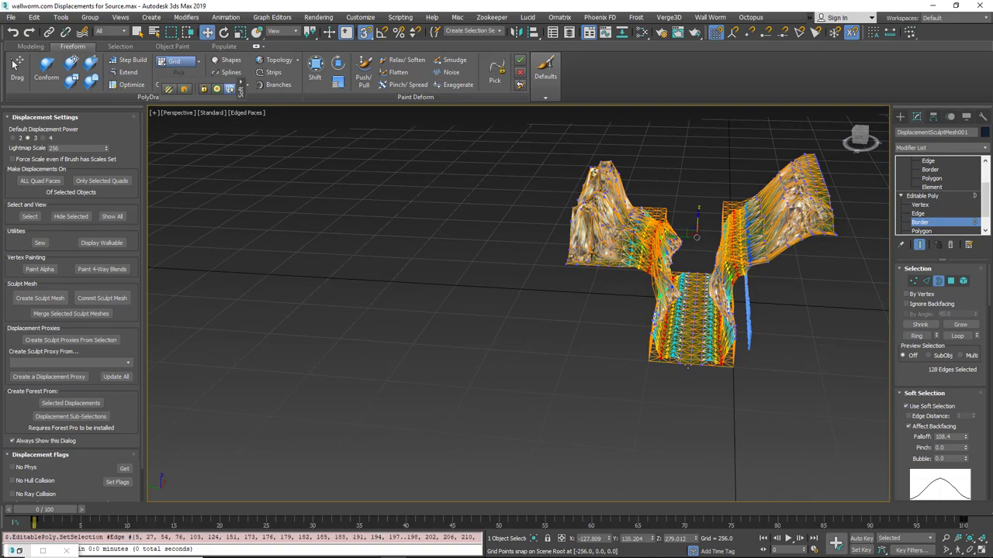
{"action": "middle_click_drag", "start_coordinate": [696, 356], "coordinate": [612, 375], "text": "alt"}
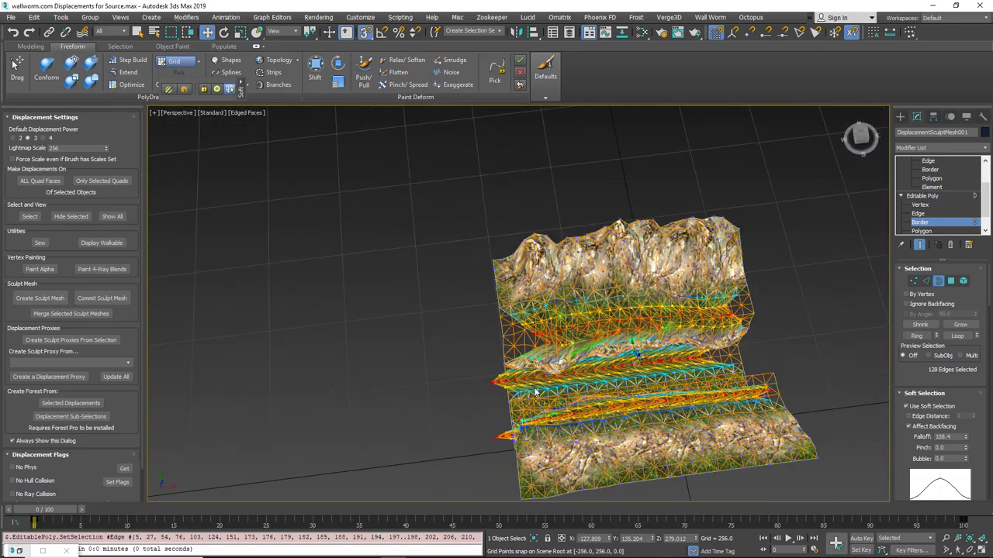
{"action": "scroll", "coordinate": [539, 388], "scroll_direction": "up", "scroll_amount": 3}
{"action": "mouse_move", "coordinate": [539, 389]}
{"action": "middle_mouse_down", "text": "alt"}
{"action": "mouse_move", "coordinate": [553, 351]}
{"action": "mouse_move", "coordinate": [535, 355]}
{"action": "mouse_move", "coordinate": [547, 340]}
{"action": "mouse_move", "coordinate": [533, 343]}
{"action": "mouse_move", "coordinate": [550, 335]}
{"action": "mouse_move", "coordinate": [560, 357]}
{"action": "mouse_move", "coordinate": [544, 353]}
{"action": "middle_mouse_up", "text": "alt"}
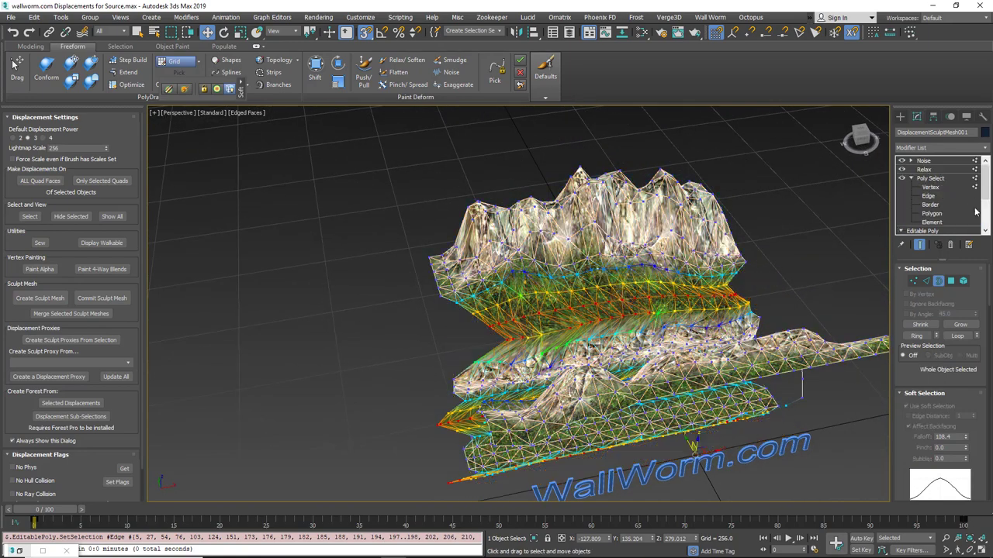
- Leave Border level and toggle the Noise modifier off and on to compare its effect on the banks
{"action": "left_click", "coordinate": [950, 223]}
{"action": "left_click", "coordinate": [902, 160]}
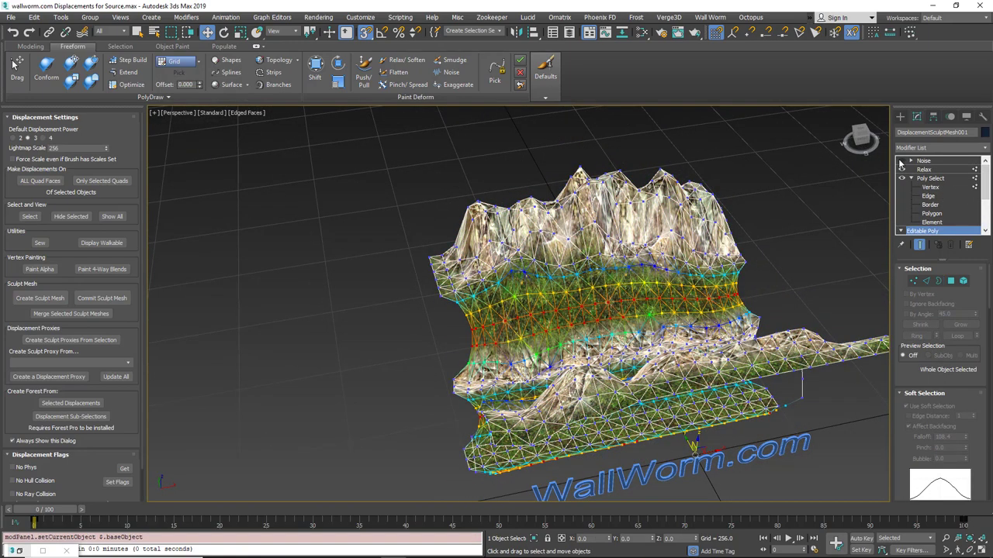
{"action": "left_click", "coordinate": [901, 160]}
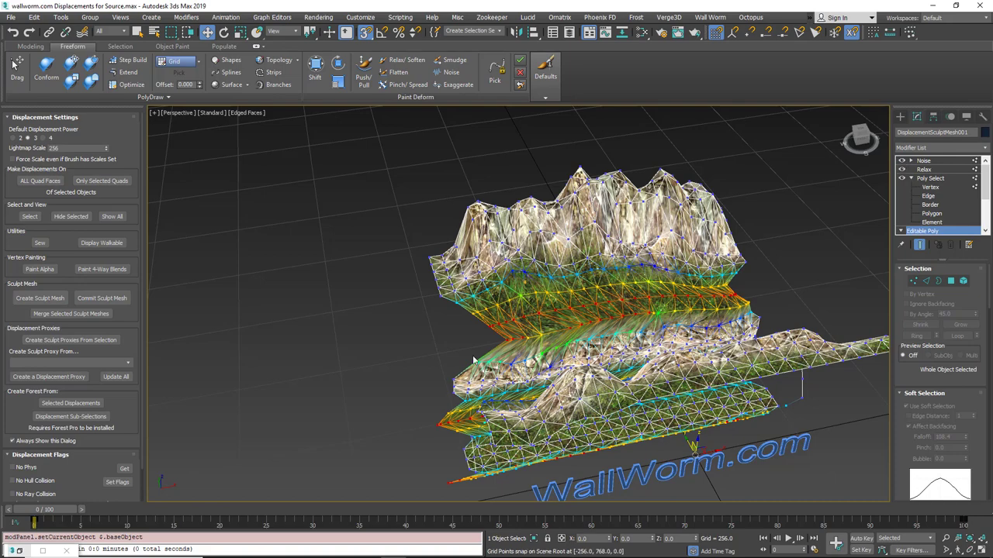
{"action": "middle_click_drag", "start_coordinate": [525, 376], "coordinate": [547, 379], "text": "alt"}
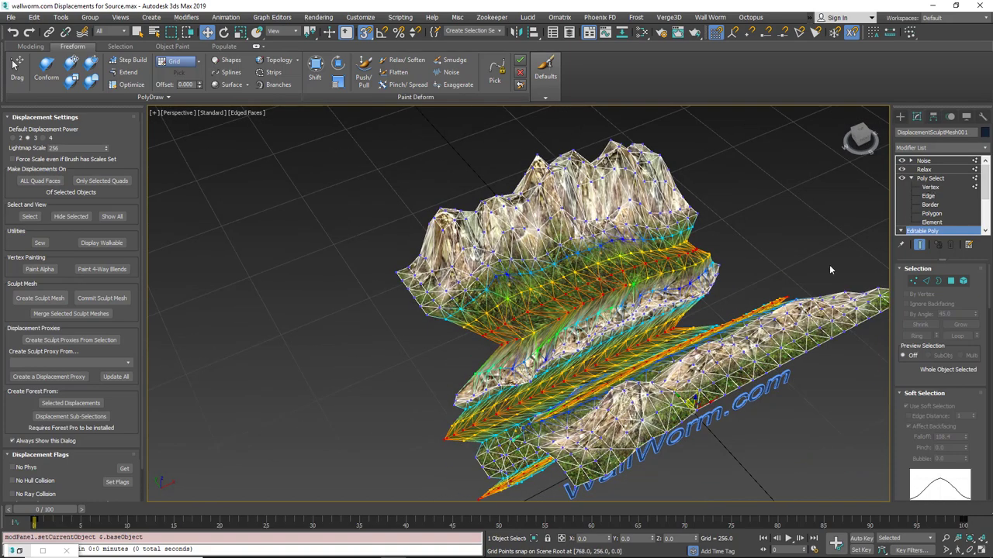
- In the Noise modifier, reset the X strength to 0 and set the Z strength to 69.96
{"action": "left_click", "coordinate": [924, 161]}
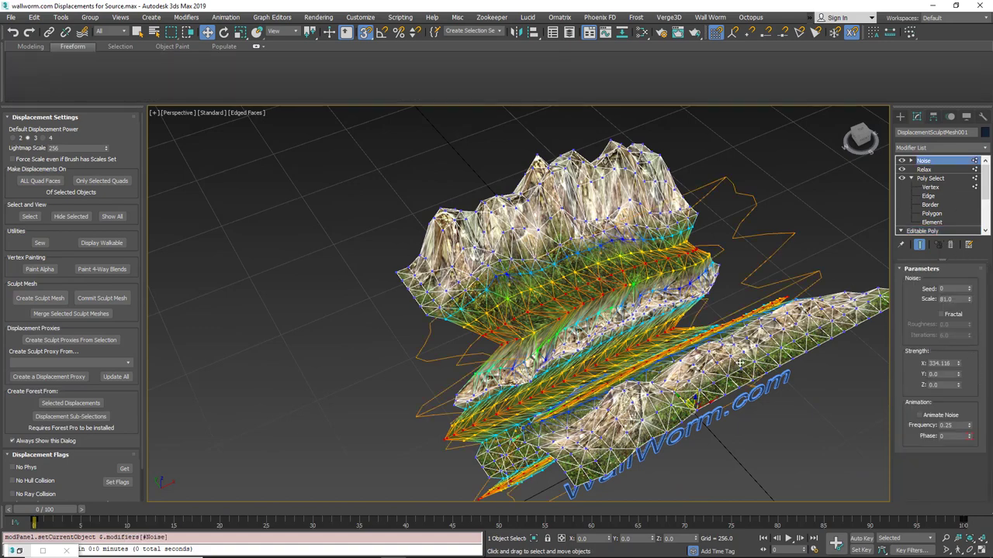
{"action": "middle_click_drag", "start_coordinate": [738, 362], "coordinate": [609, 376], "text": "alt"}
{"action": "scroll", "coordinate": [584, 333], "scroll_direction": "up", "scroll_amount": 4}
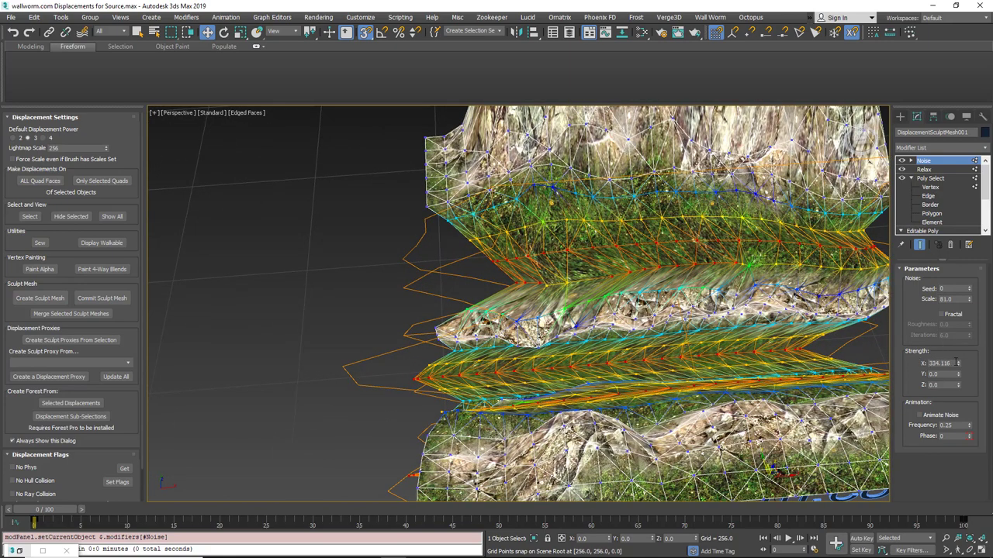
{"action": "left_click_drag", "start_coordinate": [956, 363], "coordinate": [900, 362]}
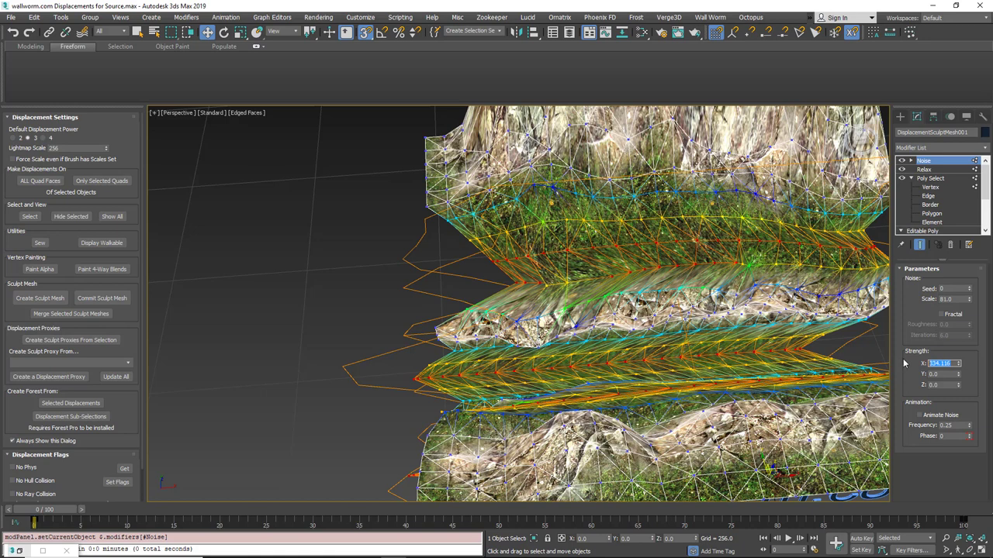
{"action": "left_click", "coordinate": [946, 385]}
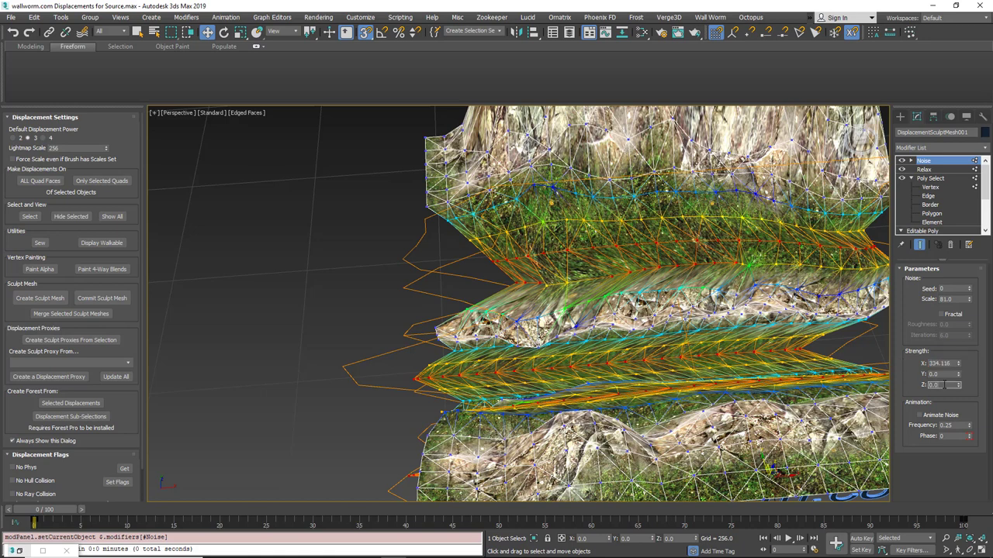
{"action": "left_click", "coordinate": [948, 363]}
{"action": "right_click", "coordinate": [959, 364]}
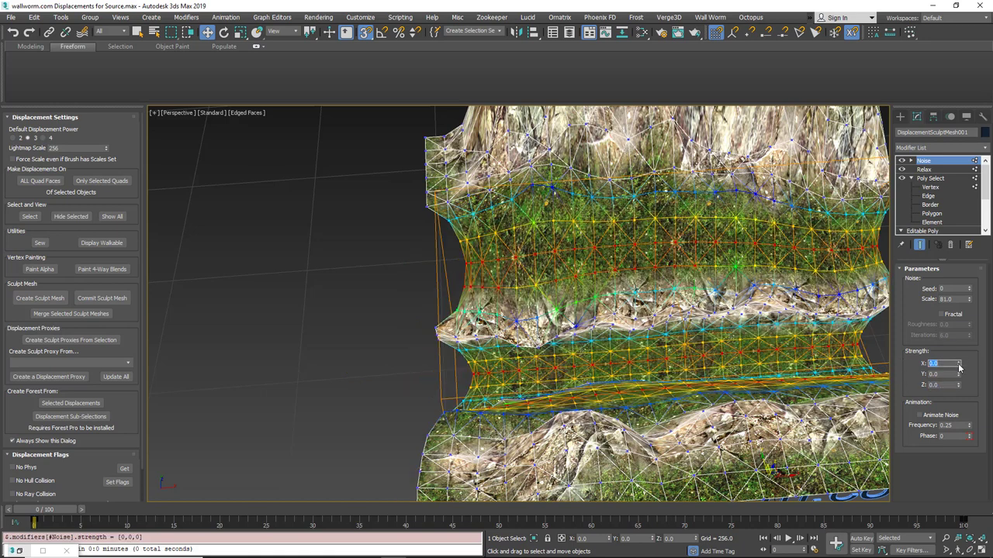
{"action": "left_click", "coordinate": [941, 386]}
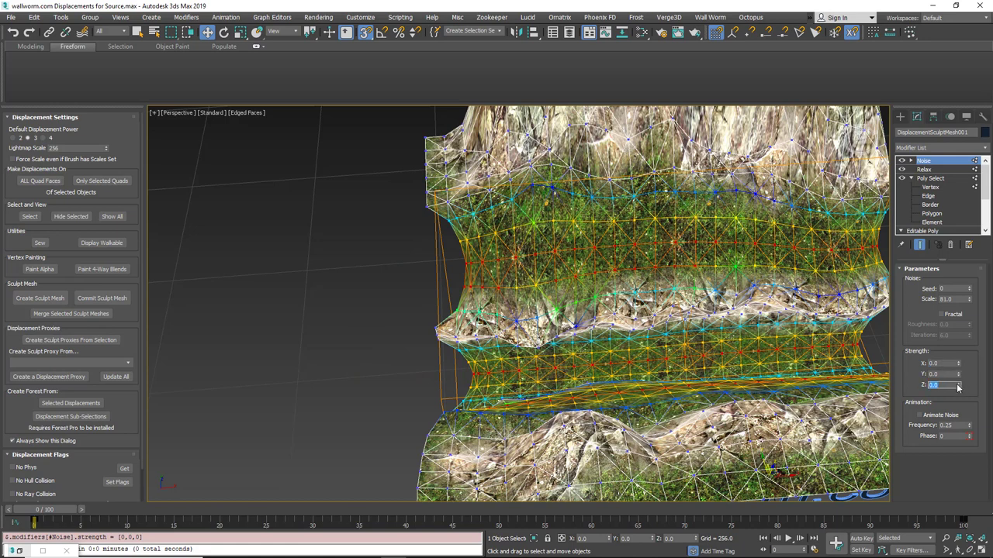
{"action": "left_click_drag", "start_coordinate": [959, 387], "coordinate": [959, 345]}
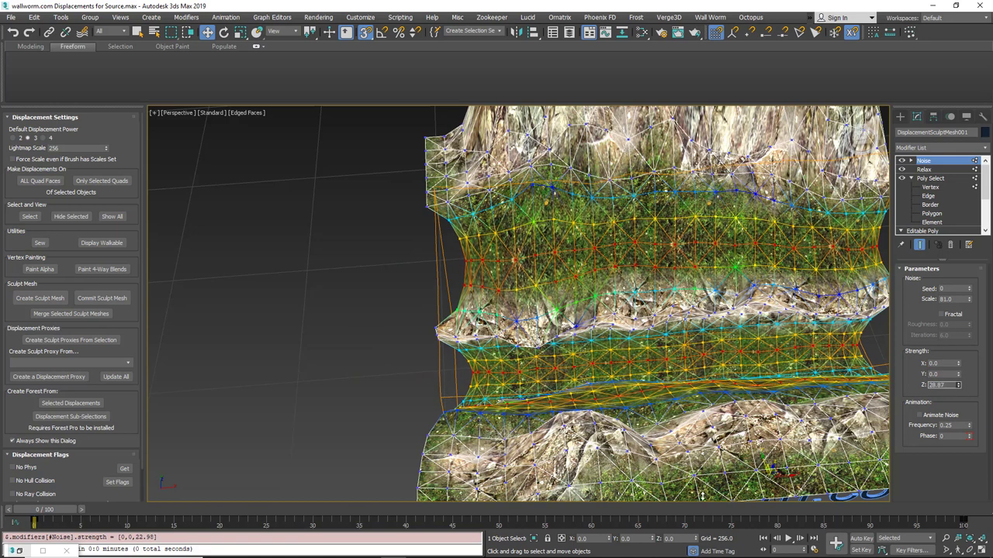
{"action": "left_click_drag", "start_coordinate": [702, 496], "coordinate": [638, 113]}
{"action": "middle_click_drag", "start_coordinate": [596, 217], "coordinate": [504, 354], "text": "alt"}
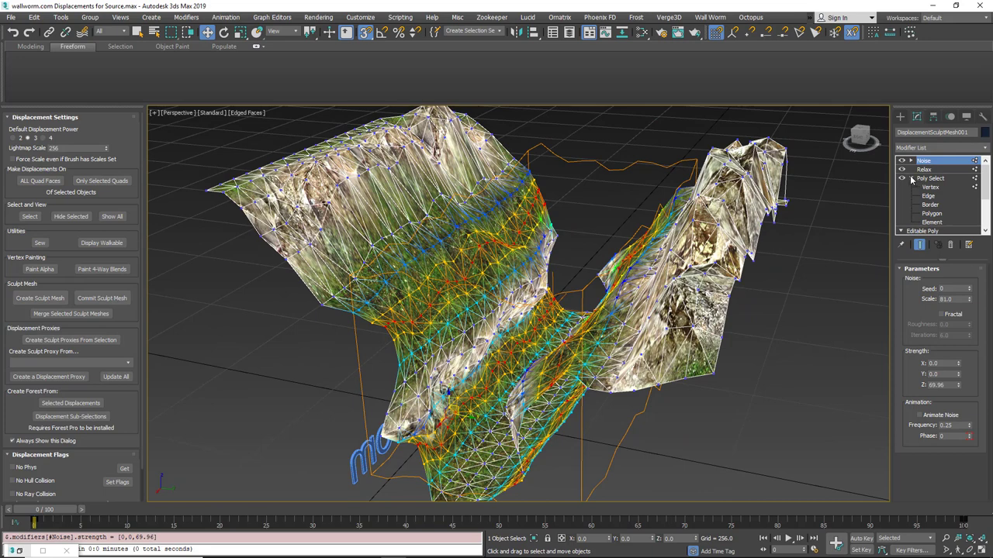
- Fold up the sub-object lists in the modifier stack and collapse the terrain mesh by converting it to Editable Poly
{"action": "left_click", "coordinate": [911, 178]}
{"action": "left_click", "coordinate": [900, 188]}
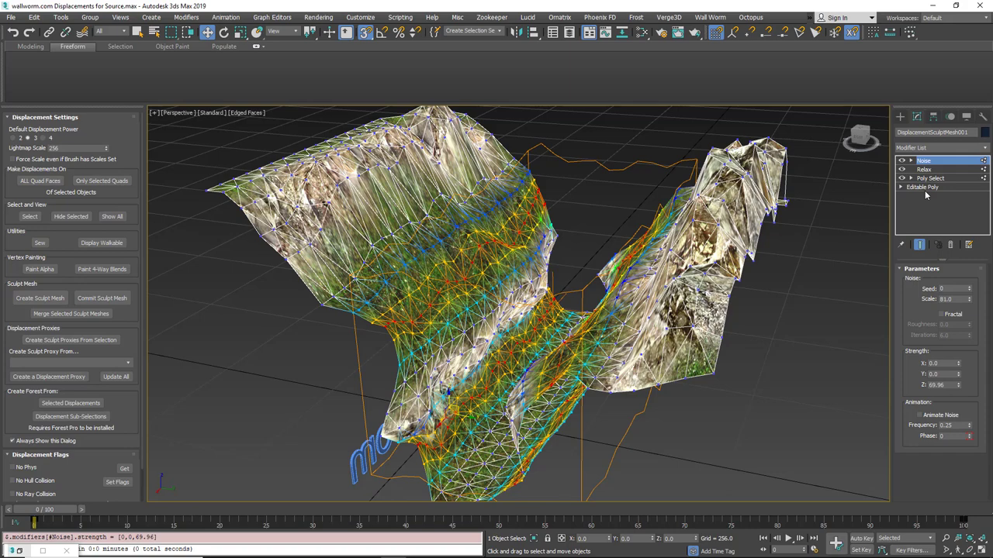
{"action": "middle_click_drag", "start_coordinate": [566, 297], "coordinate": [683, 293], "text": "alt"}
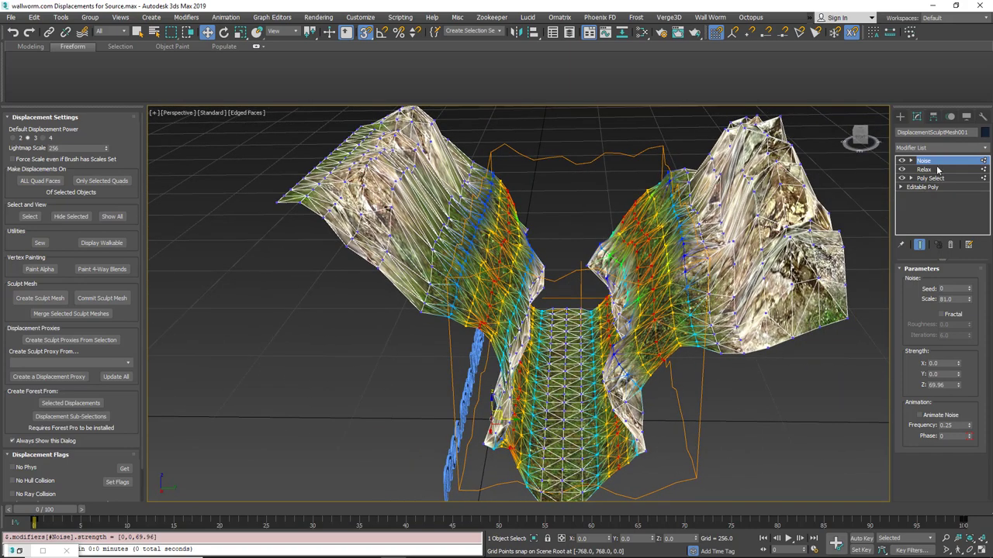
{"action": "right_click", "coordinate": [567, 380]}
{"action": "mouse_move", "coordinate": [610, 540]}
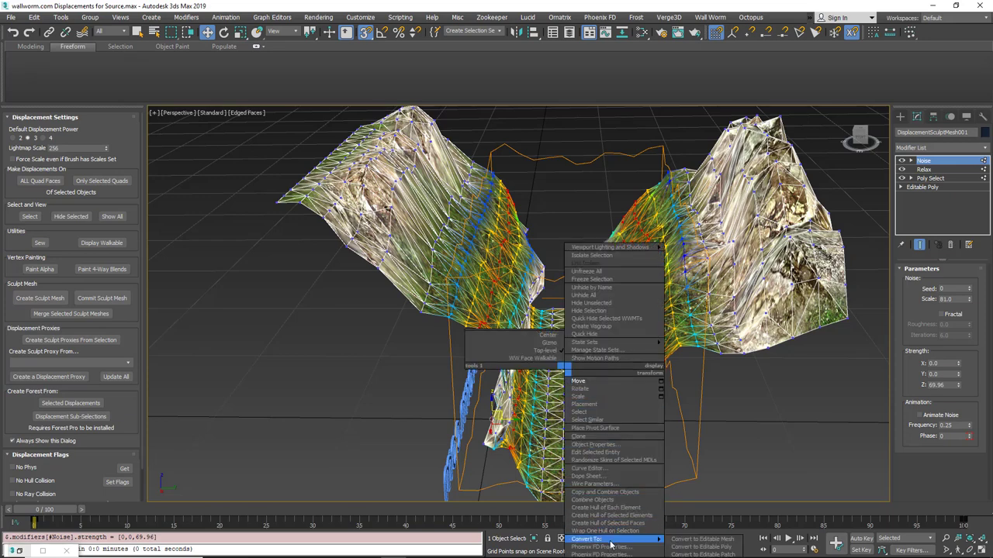
{"action": "left_click", "coordinate": [701, 547]}
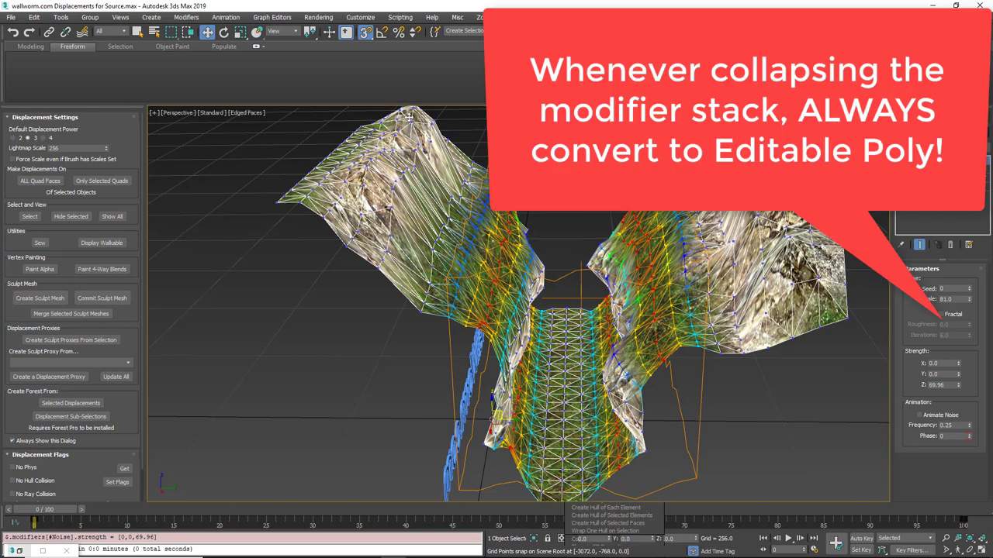
{"action": "mouse_move", "coordinate": [454, 301]}
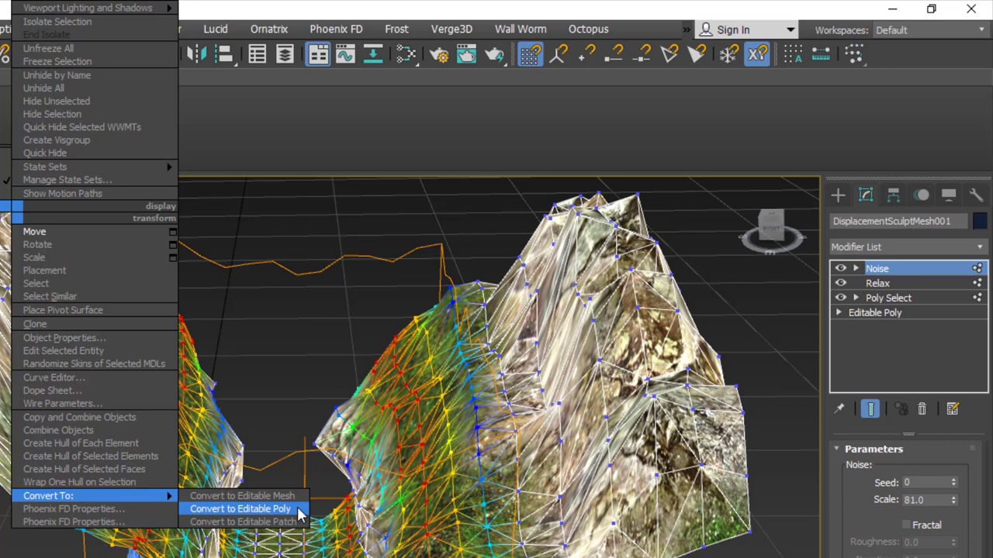
{"action": "left_click", "coordinate": [297, 507]}
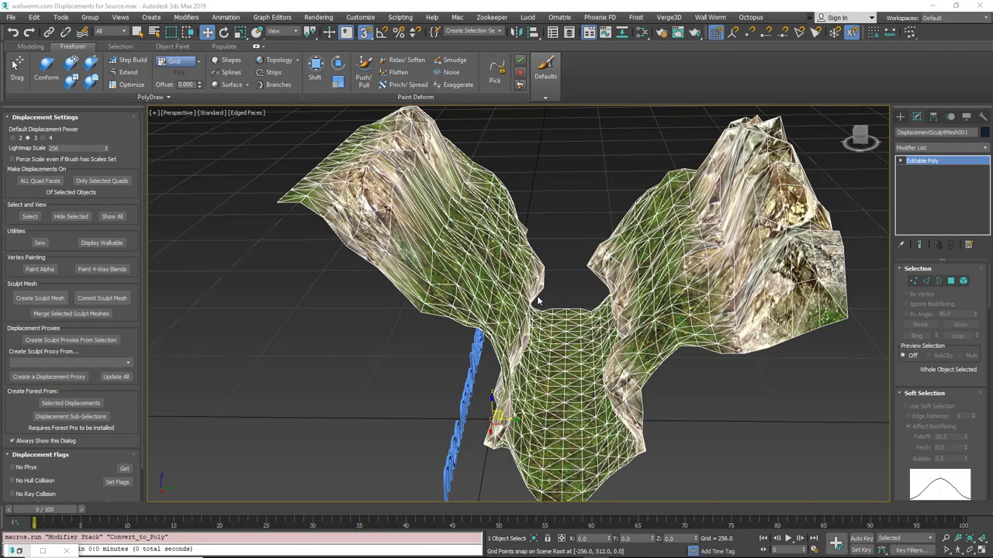
- Examine the collapsed channel up close, start Paint Alpha on the mesh, and paint rock over the grass on the slope of the bank beside the blue text
{"action": "mouse_move", "coordinate": [527, 304]}
{"action": "middle_mouse_down", "text": "alt"}
{"action": "mouse_move", "coordinate": [506, 307]}
{"action": "mouse_move", "coordinate": [515, 292]}
{"action": "middle_mouse_up", "text": "alt"}
{"action": "scroll", "coordinate": [548, 419], "scroll_direction": "up", "scroll_amount": 8}
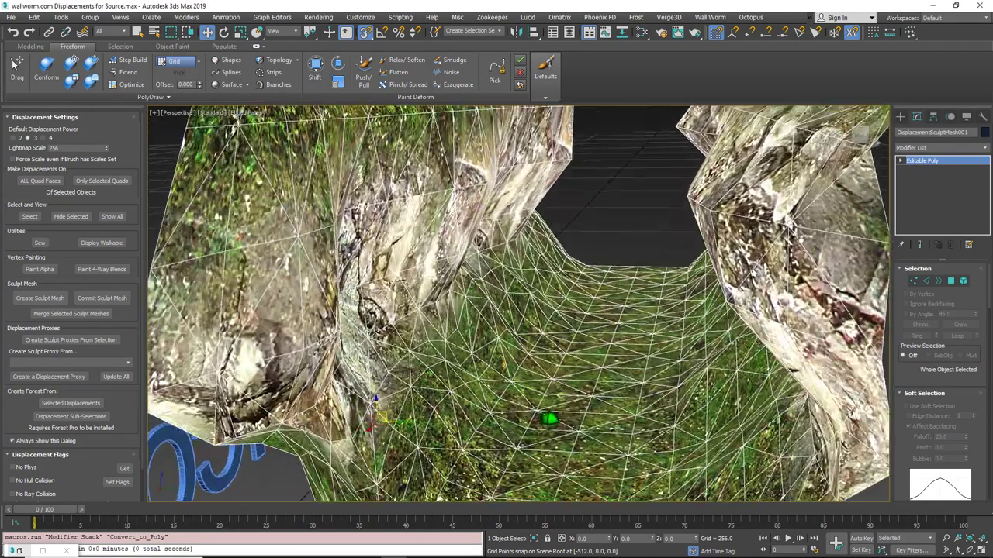
{"action": "scroll", "coordinate": [581, 309], "scroll_direction": "up", "scroll_amount": 3}
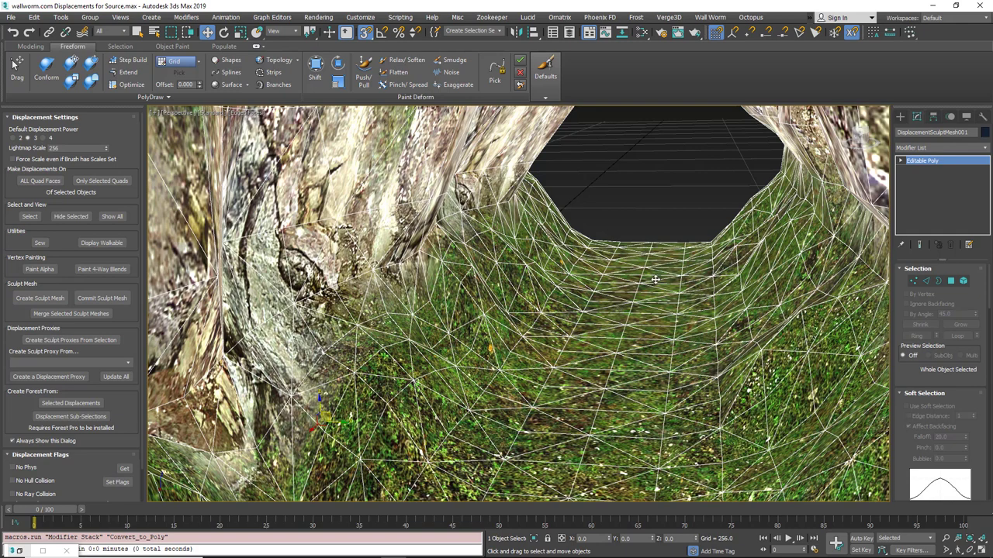
{"action": "scroll", "coordinate": [527, 316], "scroll_direction": "down", "scroll_amount": 5}
{"action": "middle_click_drag", "start_coordinate": [523, 292], "coordinate": [518, 417]}
{"action": "scroll", "coordinate": [520, 427], "scroll_direction": "up", "scroll_amount": 3}
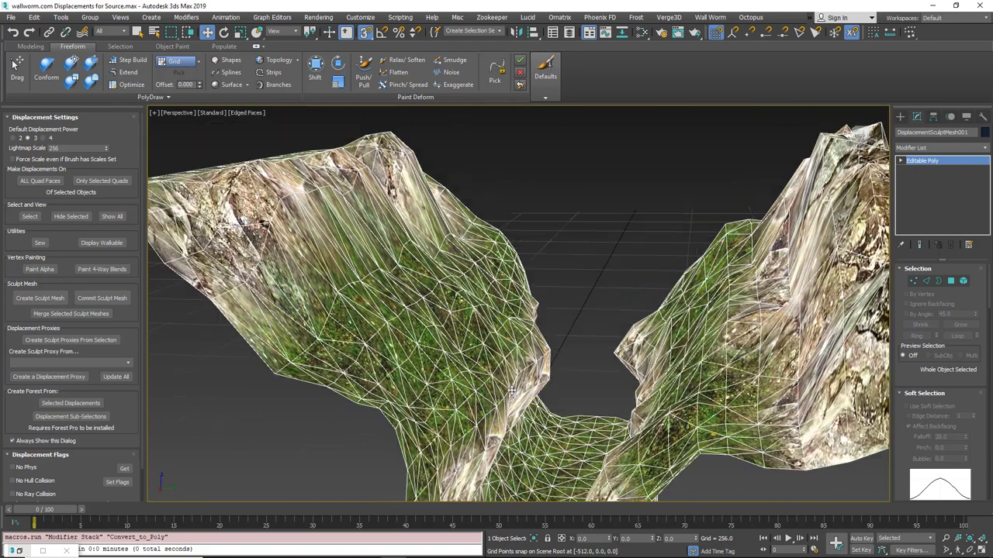
{"action": "left_click", "coordinate": [39, 269]}
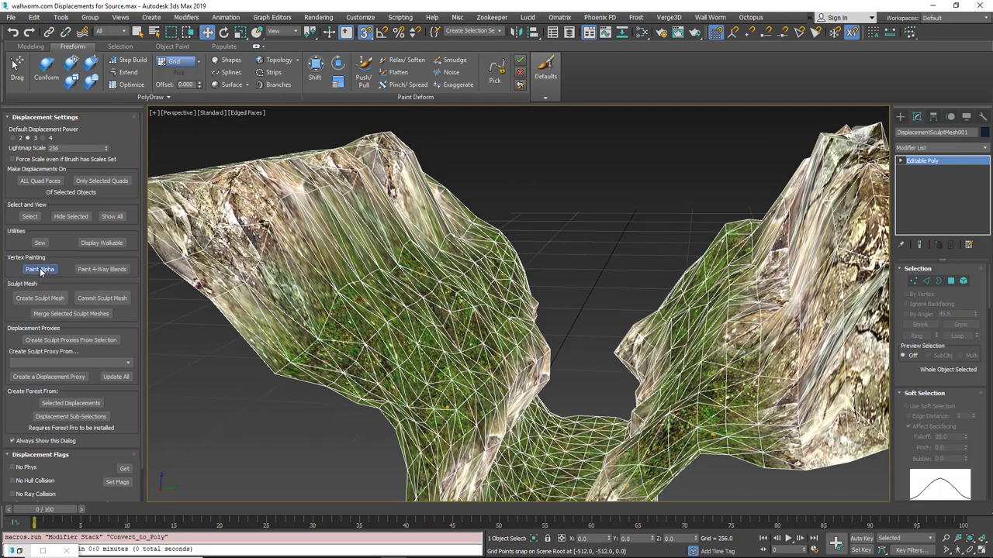
{"action": "mouse_move", "coordinate": [364, 279]}
{"action": "left_mouse_down"}
{"action": "mouse_move", "coordinate": [335, 265]}
{"action": "mouse_move", "coordinate": [379, 266]}
{"action": "left_mouse_up"}
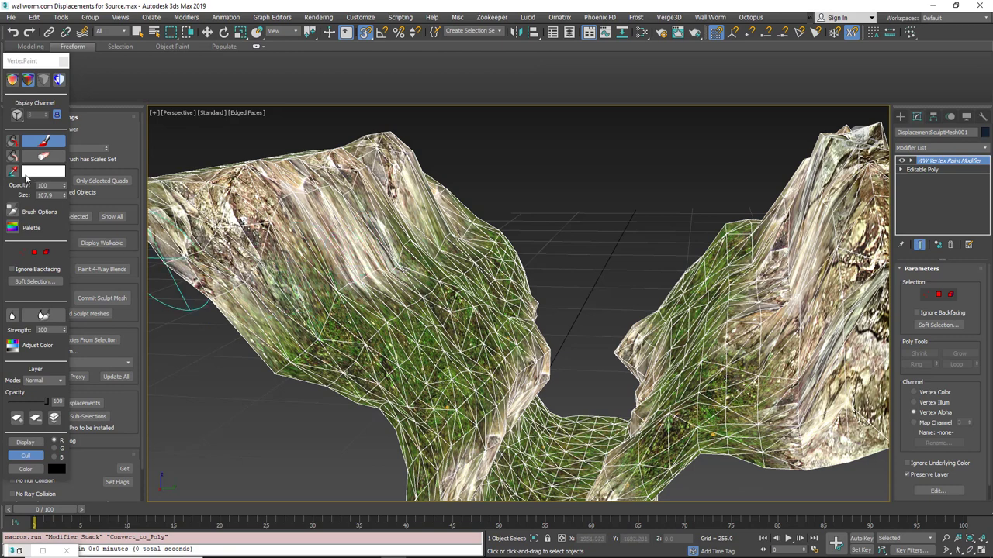
- Set the paint colour to black and paint grass back over the upper rock slope of the left bank
{"action": "left_click", "coordinate": [36, 174]}
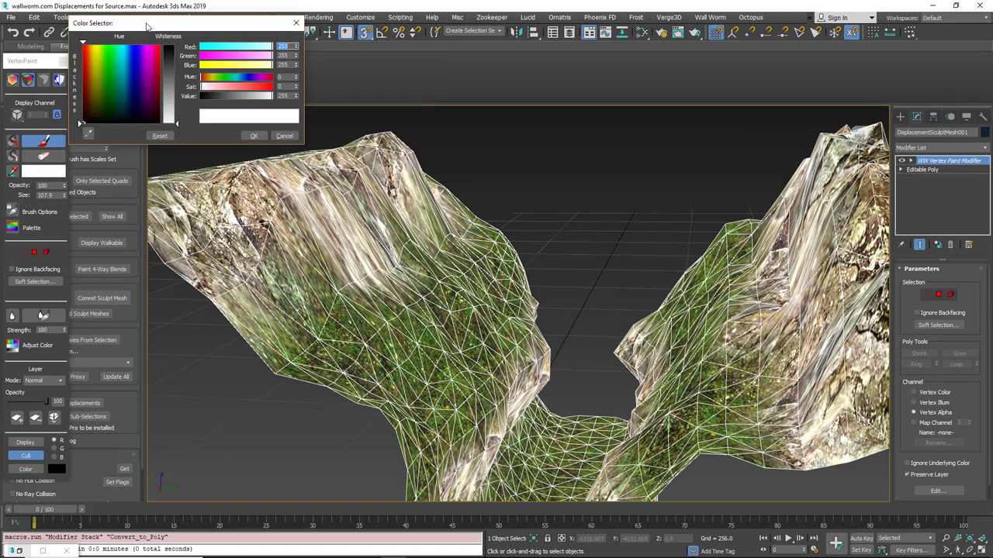
{"action": "left_click_drag", "start_coordinate": [146, 27], "coordinate": [154, 25]}
{"action": "left_click_drag", "start_coordinate": [183, 122], "coordinate": [183, 43]}
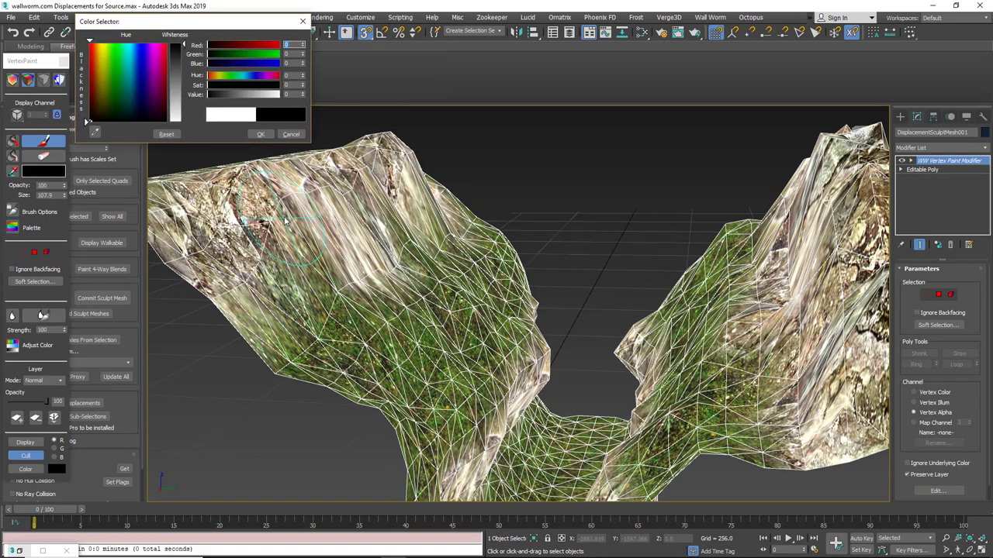
{"action": "middle_click_drag", "start_coordinate": [284, 221], "coordinate": [301, 285]}
{"action": "mouse_move", "coordinate": [315, 273]}
{"action": "left_mouse_down"}
{"action": "mouse_move", "coordinate": [311, 286]}
{"action": "mouse_move", "coordinate": [372, 256]}
{"action": "mouse_move", "coordinate": [388, 195]}
{"action": "mouse_move", "coordinate": [378, 195]}
{"action": "left_mouse_up"}
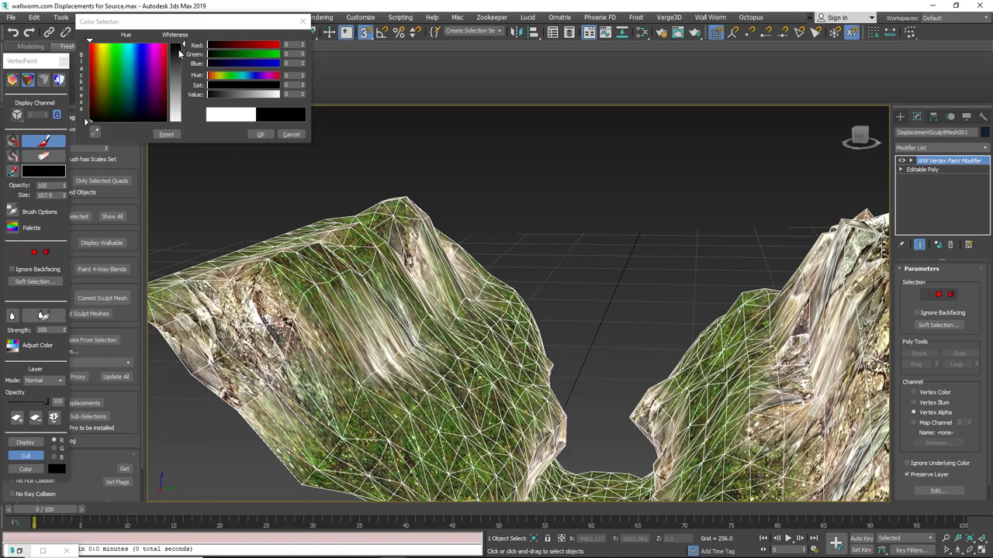
- Change the paint colour to white and paint rock back onto the left bank's slope
{"action": "left_click_drag", "start_coordinate": [178, 49], "coordinate": [178, 124]}
{"action": "mouse_move", "coordinate": [349, 351]}
{"action": "left_mouse_down"}
{"action": "mouse_move", "coordinate": [418, 265]}
{"action": "mouse_move", "coordinate": [454, 280]}
{"action": "left_mouse_up"}
{"action": "mouse_move", "coordinate": [532, 395]}
{"action": "middle_mouse_down"}
{"action": "mouse_move", "coordinate": [425, 309]}
{"action": "mouse_move", "coordinate": [444, 333]}
{"action": "middle_mouse_up"}
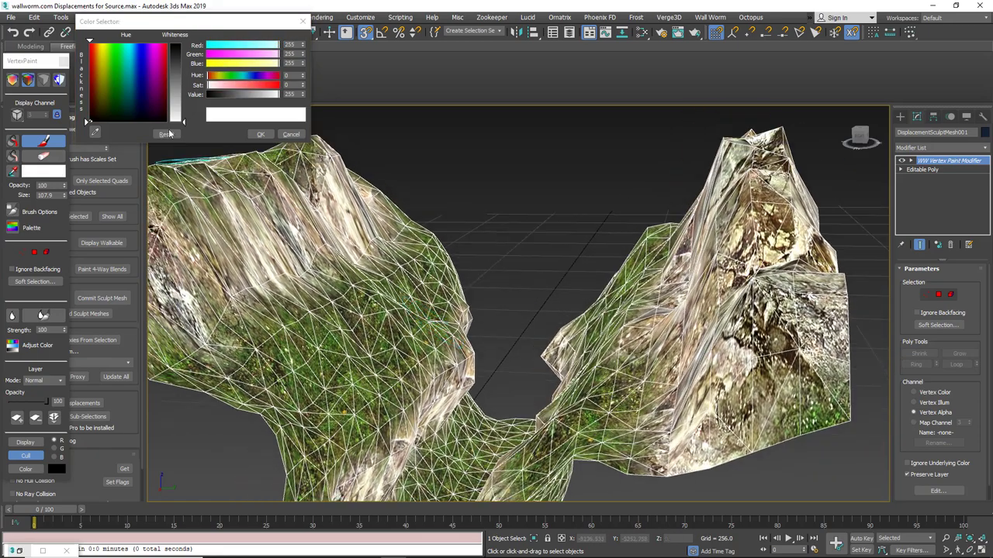
- Set the paint colour to mid-grey, value 122, and paint a half blend of rock and grass over the banks
{"action": "mouse_move", "coordinate": [177, 80]}
{"action": "left_mouse_down"}
{"action": "mouse_move", "coordinate": [176, 111]}
{"action": "mouse_move", "coordinate": [173, 85]}
{"action": "left_mouse_up"}
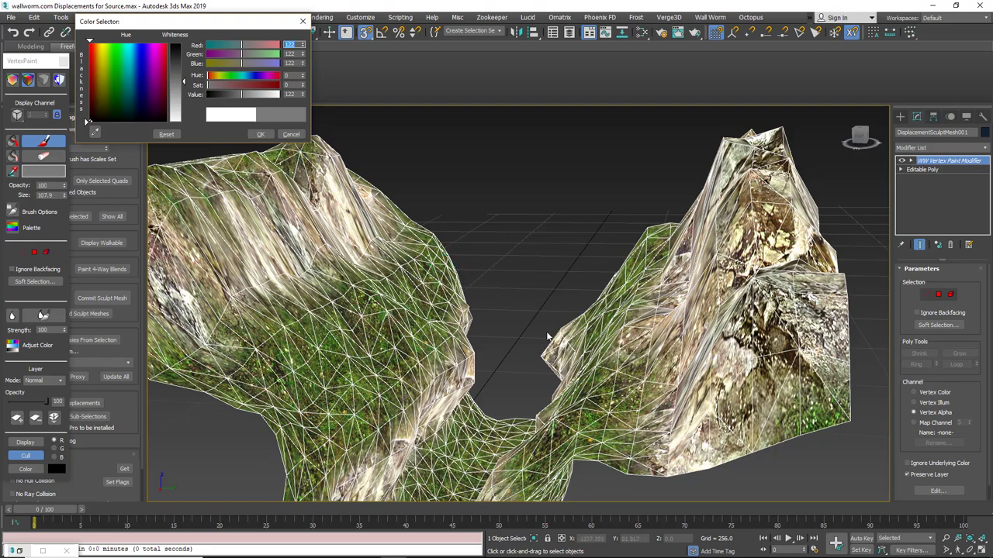
{"action": "middle_click_drag", "start_coordinate": [575, 326], "coordinate": [695, 301], "text": "alt"}
{"action": "left_click_drag", "start_coordinate": [764, 239], "coordinate": [814, 331]}
{"action": "middle_click_drag", "start_coordinate": [814, 332], "coordinate": [667, 311], "text": "alt"}
{"action": "middle_click_drag", "start_coordinate": [721, 349], "coordinate": [613, 275], "text": "alt"}
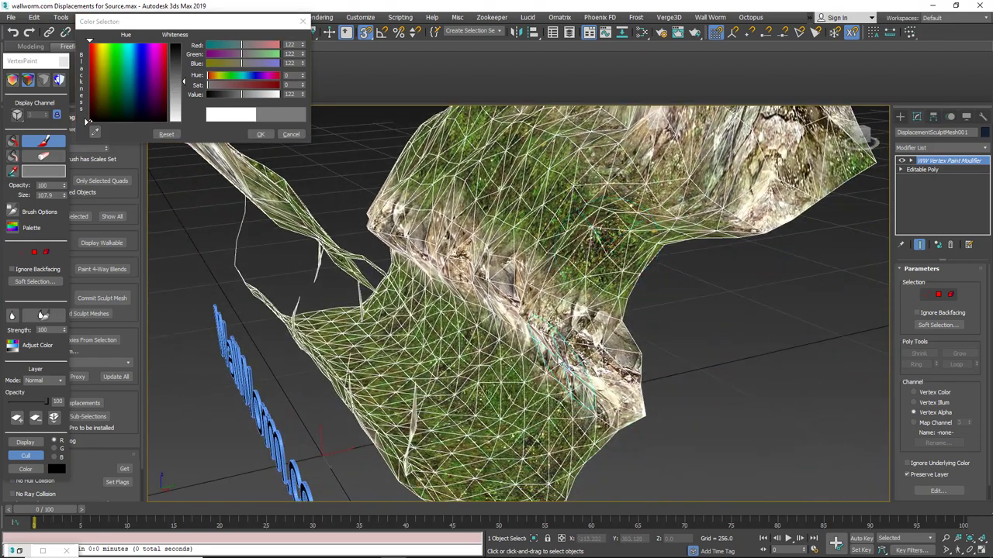
{"action": "middle_click_drag", "start_coordinate": [504, 248], "coordinate": [221, 315], "text": "alt"}
{"action": "scroll", "coordinate": [225, 312], "scroll_direction": "up", "scroll_amount": 3}
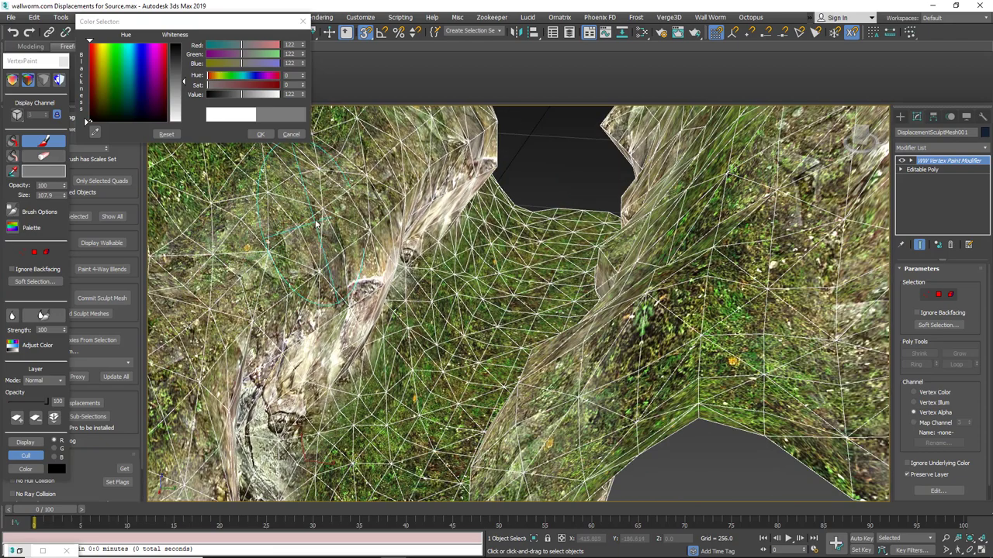
- Hide the edged faces, paint more grey blend along the banks while checking the textures, and dismiss the colour selector
{"action": "key", "text": "F4"}
{"action": "middle_click_drag", "start_coordinate": [326, 248], "coordinate": [587, 252], "text": "alt"}
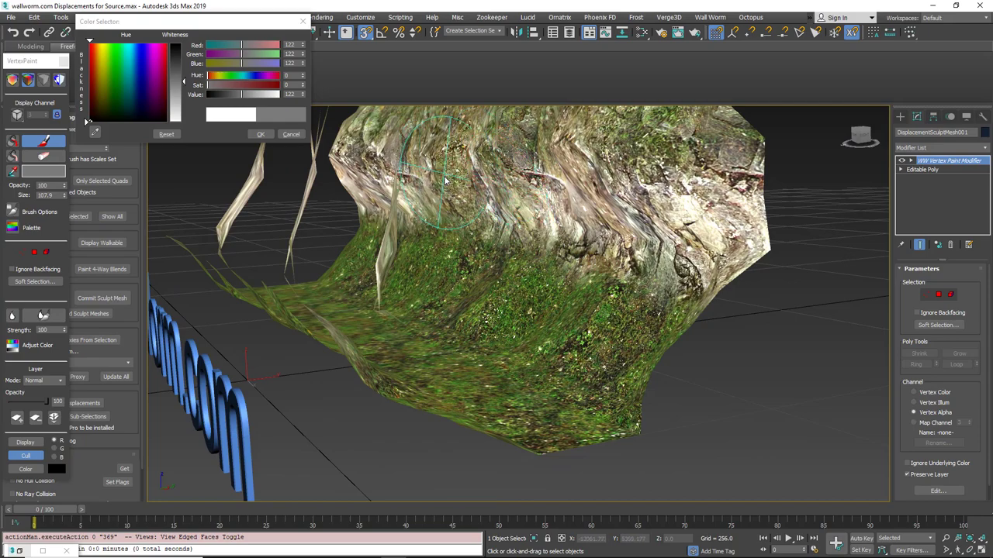
{"action": "mouse_move", "coordinate": [448, 180]}
{"action": "middle_mouse_down", "text": "alt"}
{"action": "mouse_move", "coordinate": [572, 385]}
{"action": "mouse_move", "coordinate": [574, 342]}
{"action": "middle_mouse_up", "text": "alt"}
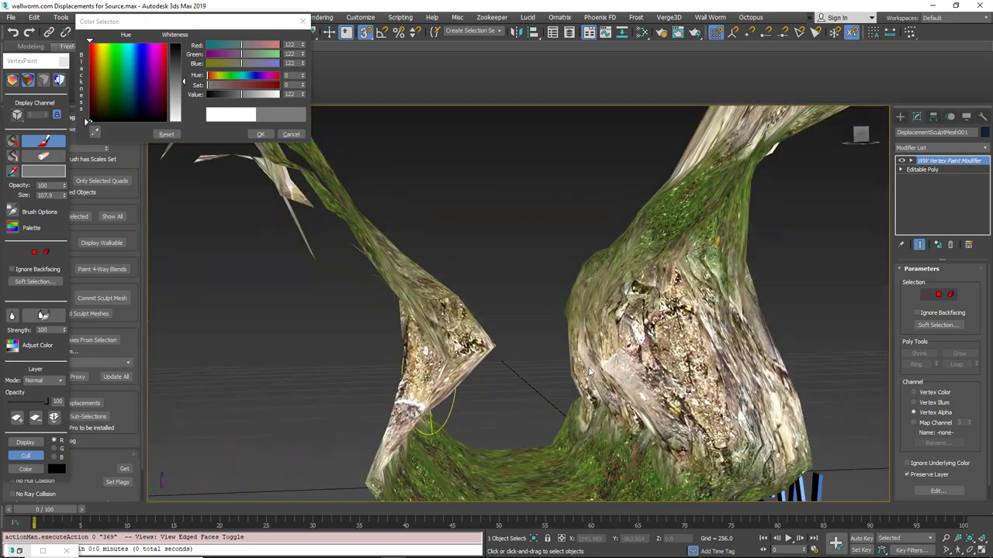
{"action": "middle_click_drag", "start_coordinate": [649, 293], "coordinate": [633, 288], "text": "alt"}
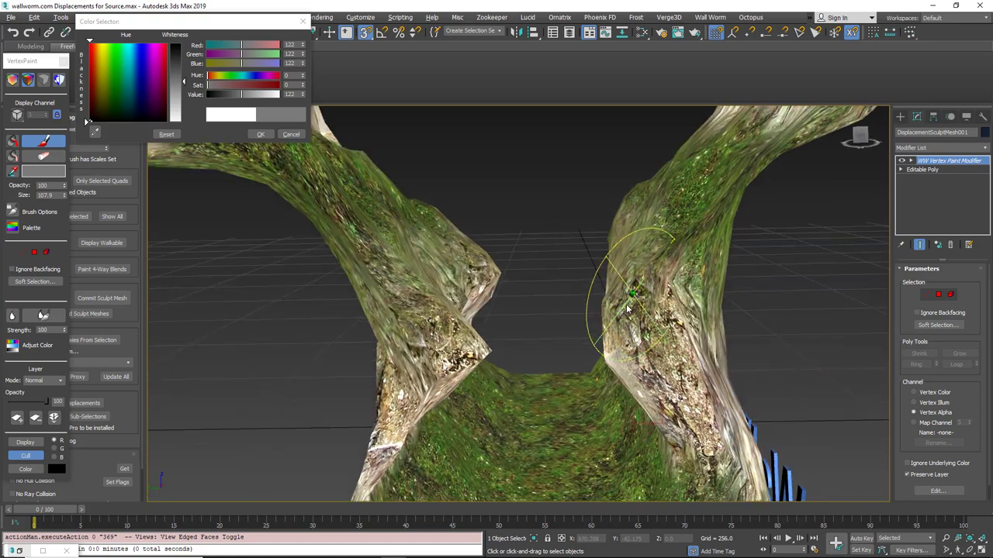
{"action": "left_click", "coordinate": [303, 22]}
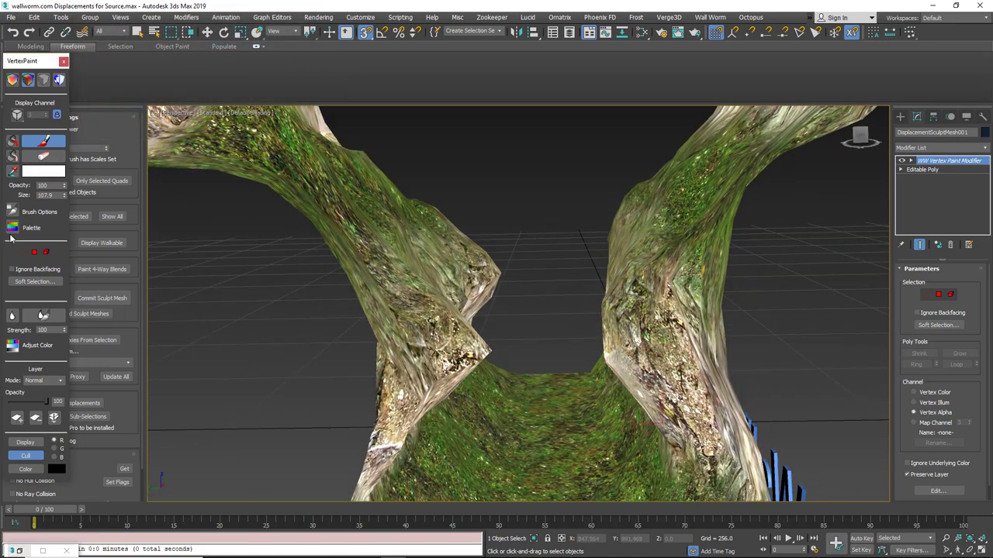
- Blur the painted alpha across the whole terrain mesh twice
{"action": "left_click", "coordinate": [13, 317]}
{"action": "left_click", "coordinate": [12, 317]}
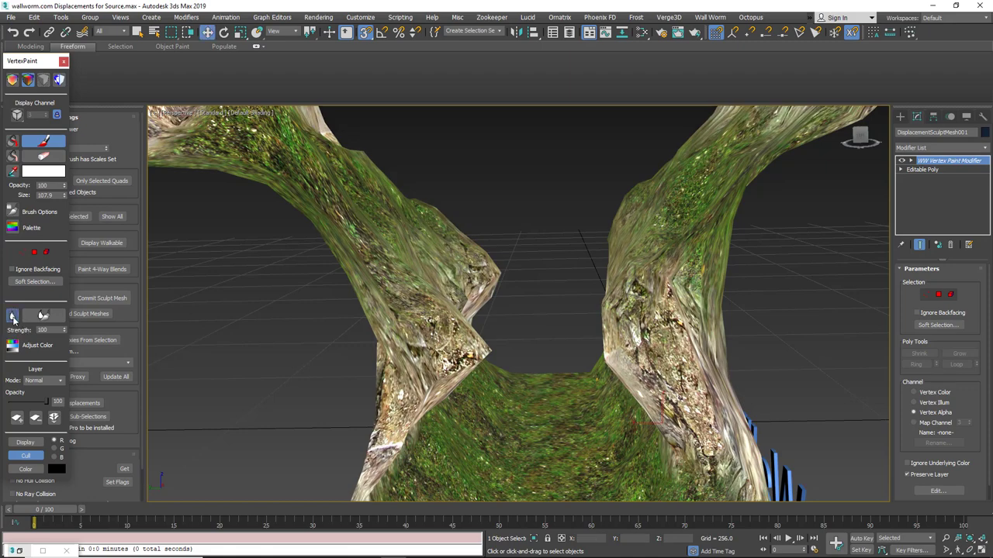
{"action": "middle_click_drag", "start_coordinate": [369, 317], "coordinate": [374, 452]}
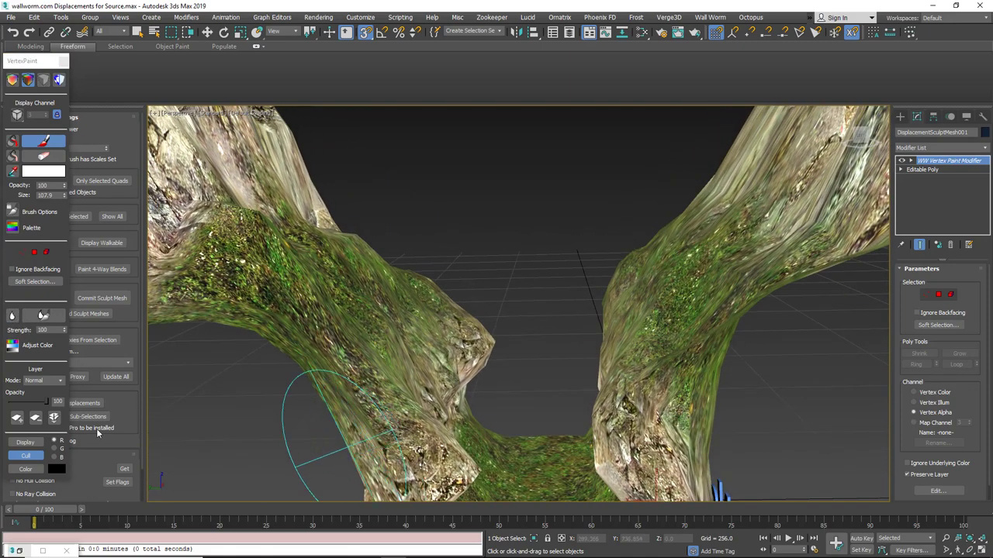
- Enlarge the Blur Brush to size 174.5 and soften the transitions between rock and grass on both banks
{"action": "left_click", "coordinate": [42, 317]}
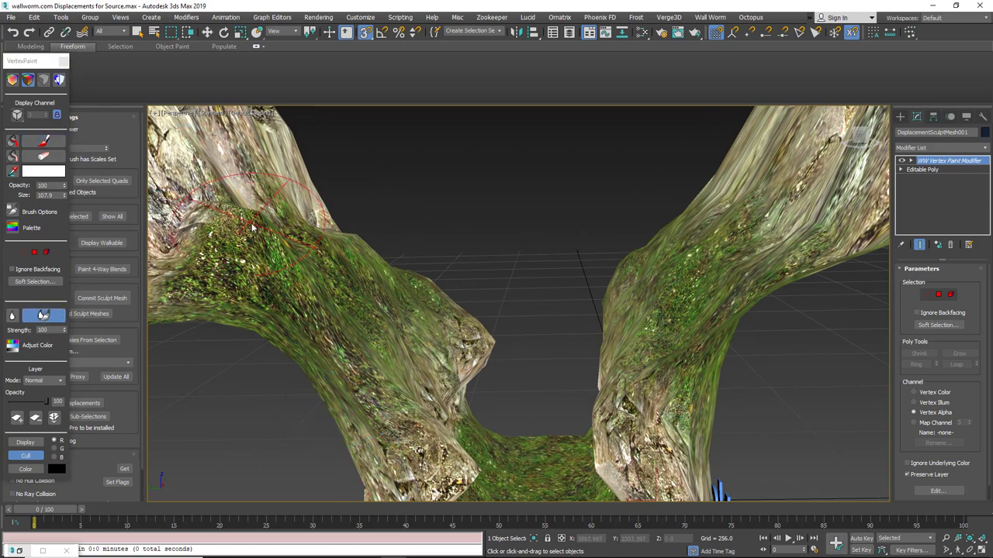
{"action": "middle_click_drag", "start_coordinate": [256, 248], "coordinate": [329, 321], "text": "alt"}
{"action": "mouse_move", "coordinate": [332, 321]}
{"action": "left_mouse_down", "text": "ctrl+shift"}
{"action": "mouse_move", "coordinate": [299, 103]}
{"action": "mouse_move", "coordinate": [297, 137]}
{"action": "left_mouse_up", "text": "ctrl+shift"}
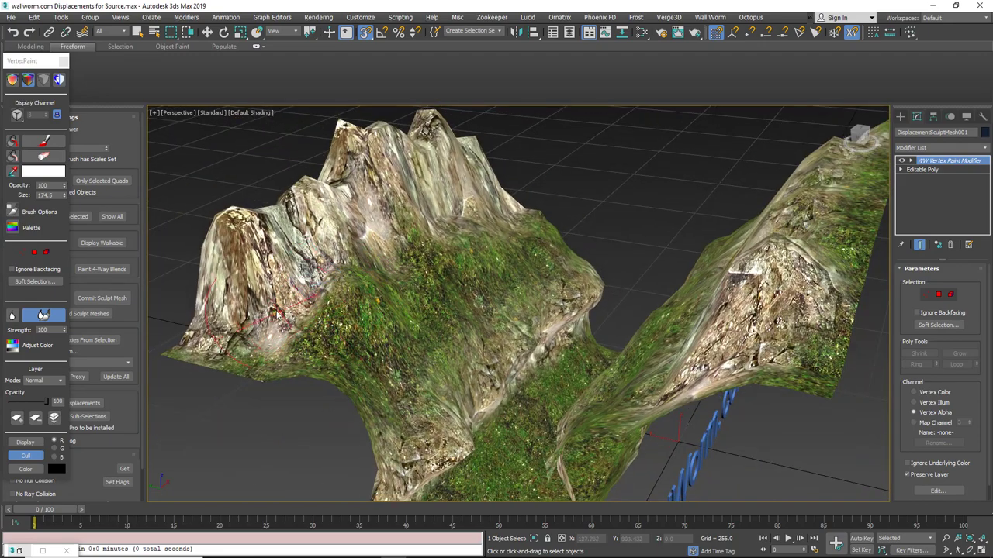
{"action": "middle_click_drag", "start_coordinate": [402, 301], "coordinate": [308, 317]}
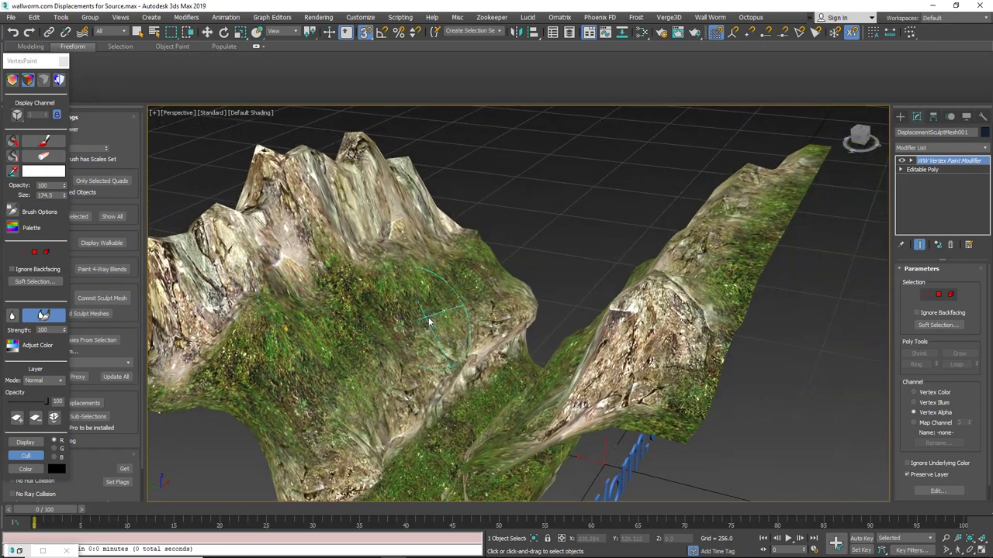
{"action": "middle_click_drag", "start_coordinate": [433, 319], "coordinate": [558, 341], "text": "alt"}
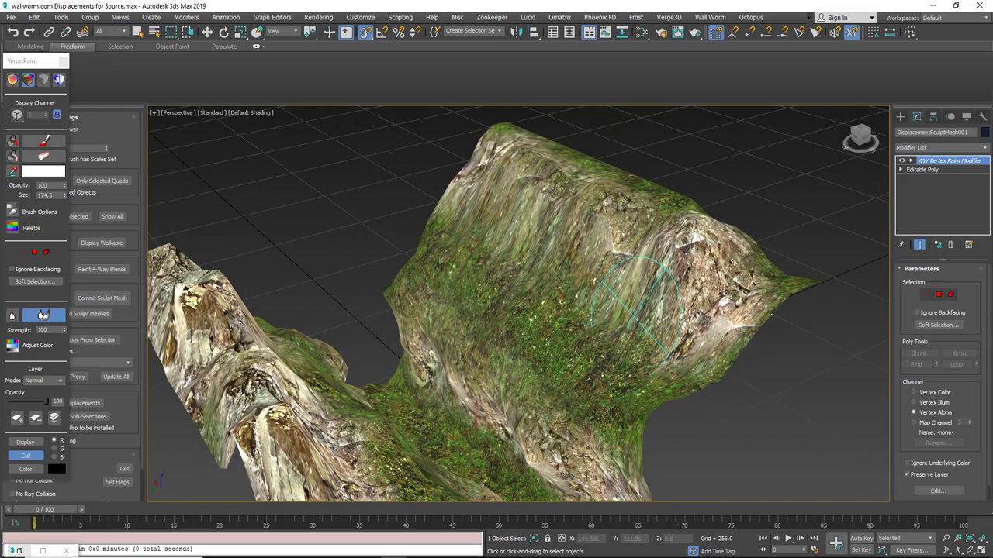
- Save the scene, then move the VertexPaint window aside to reveal the Paint Alpha command and put it back
{"action": "scroll", "coordinate": [620, 303], "scroll_direction": "up", "scroll_amount": 3}
{"action": "key", "text": "ctrl+s"}
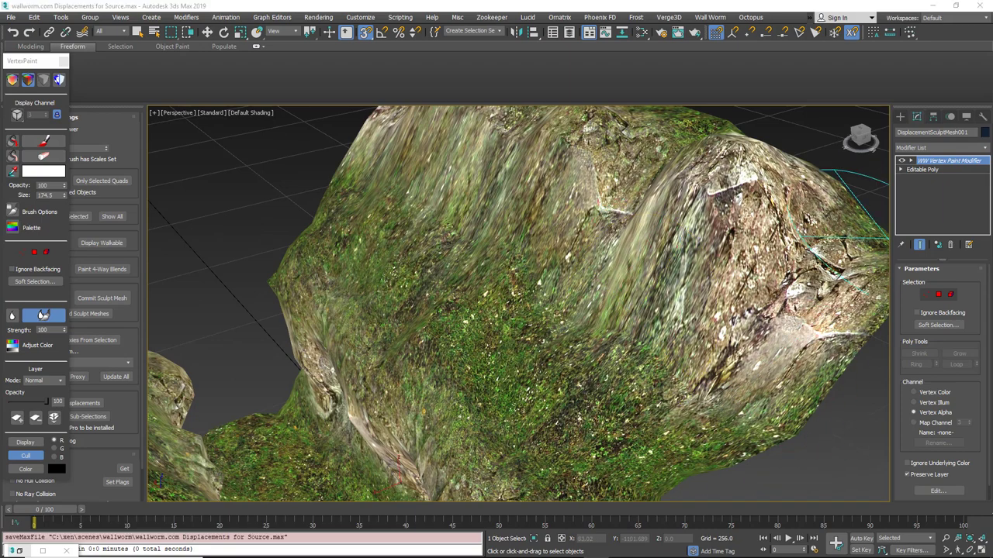
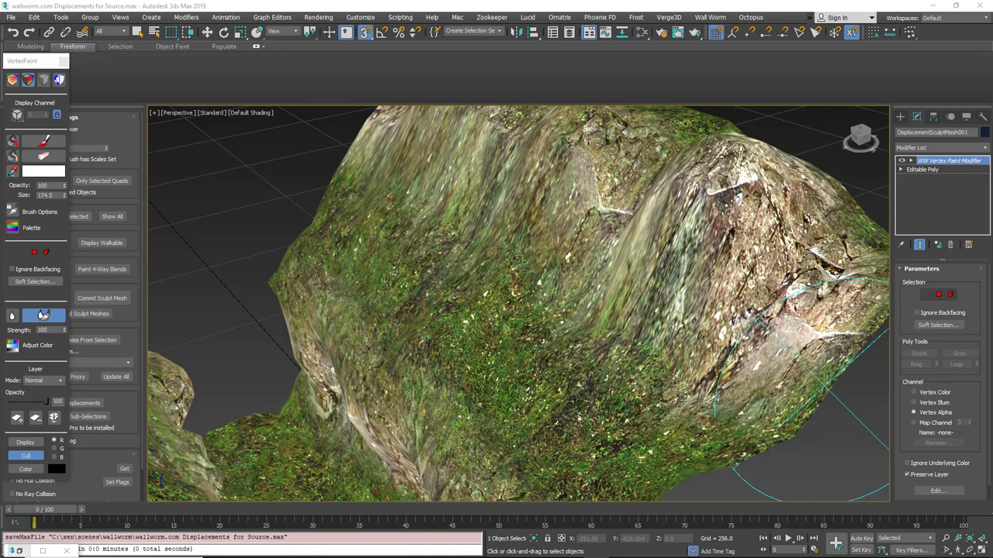
{"action": "left_click_drag", "start_coordinate": [15, 61], "coordinate": [207, 102]}
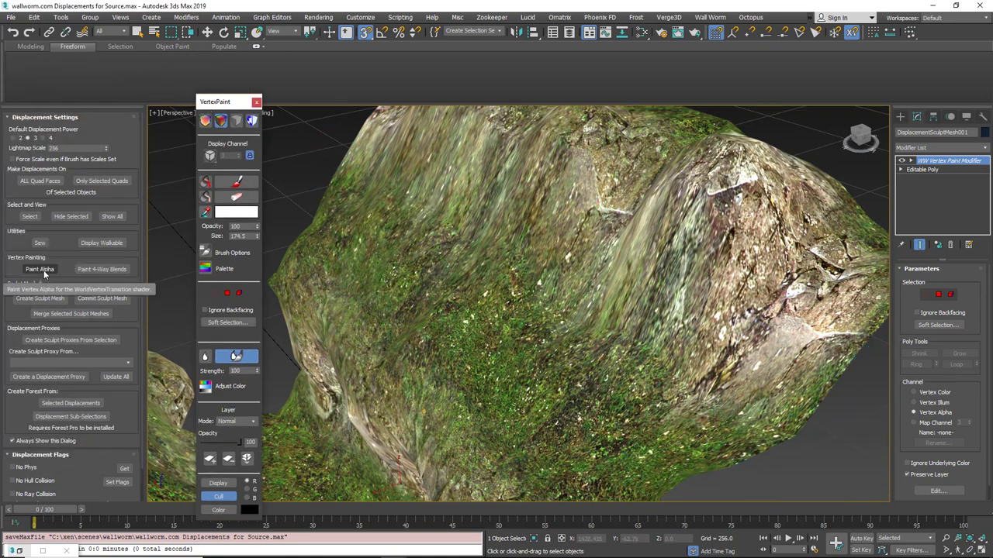
{"action": "left_click_drag", "start_coordinate": [221, 103], "coordinate": [25, 110]}
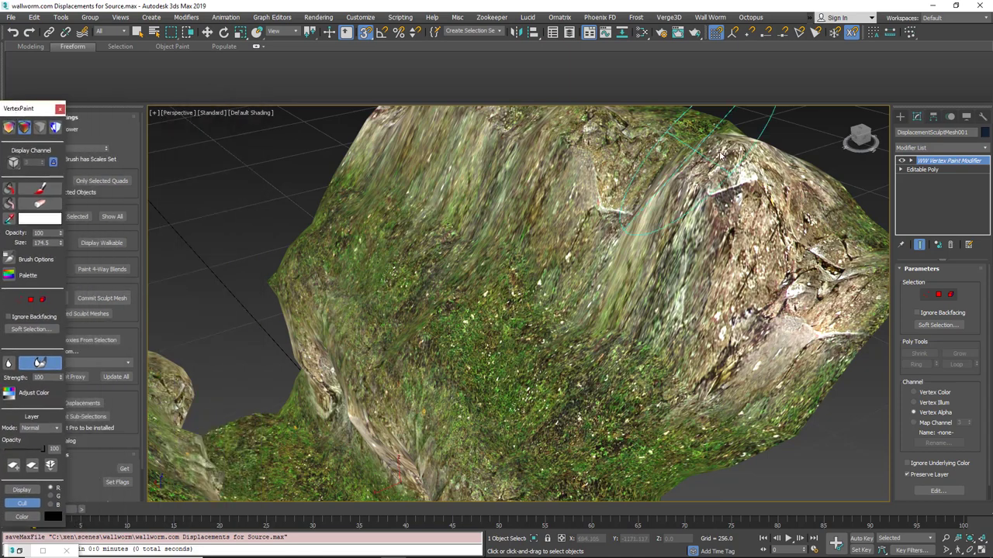
- Add a VertexPaint modifier above the WW Vertex Paint Modifier and set its channel to Vertex Alpha
{"action": "left_click", "coordinate": [987, 149]}
{"action": "left_click_drag", "start_coordinate": [986, 208], "coordinate": [986, 442]}
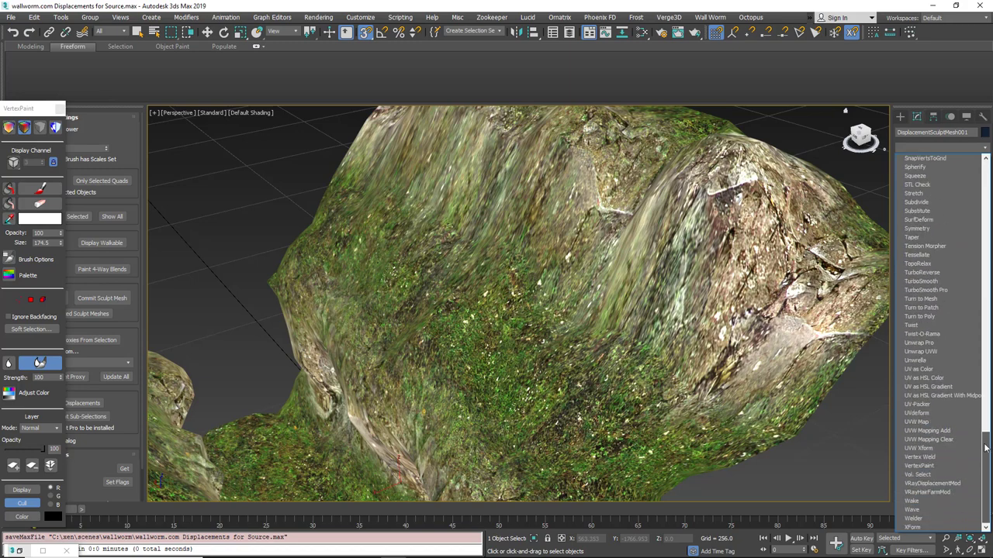
{"action": "left_click", "coordinate": [933, 467]}
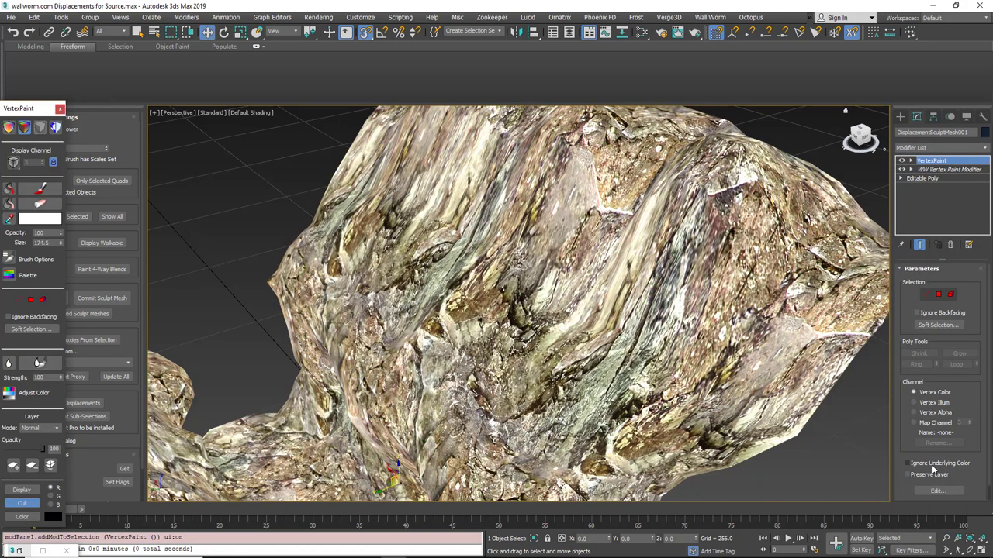
{"action": "left_click", "coordinate": [914, 412]}
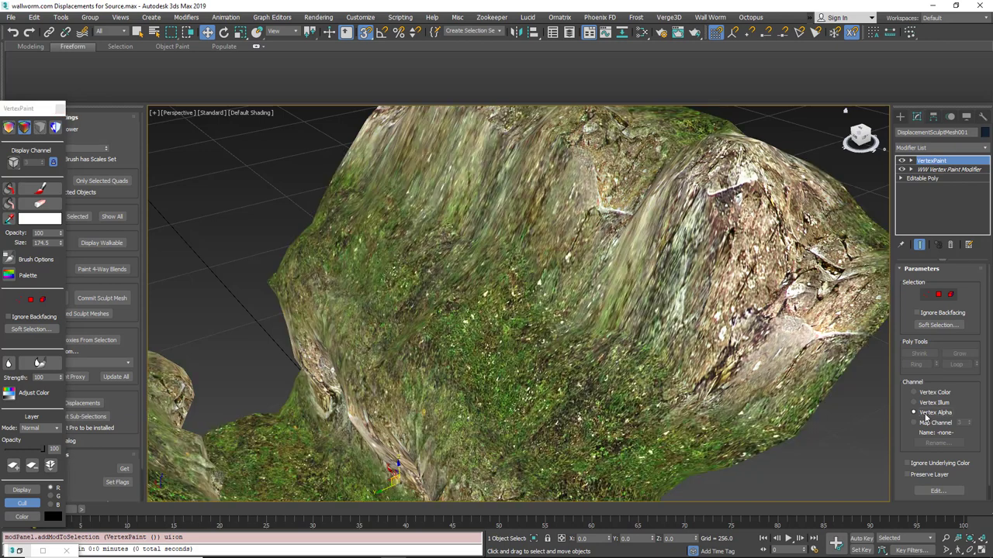
- Switch the terrain to the unshaded vertex colour display to show the painted alpha in greyscale
{"action": "left_click", "coordinate": [24, 129]}
{"action": "left_click", "coordinate": [24, 129]}
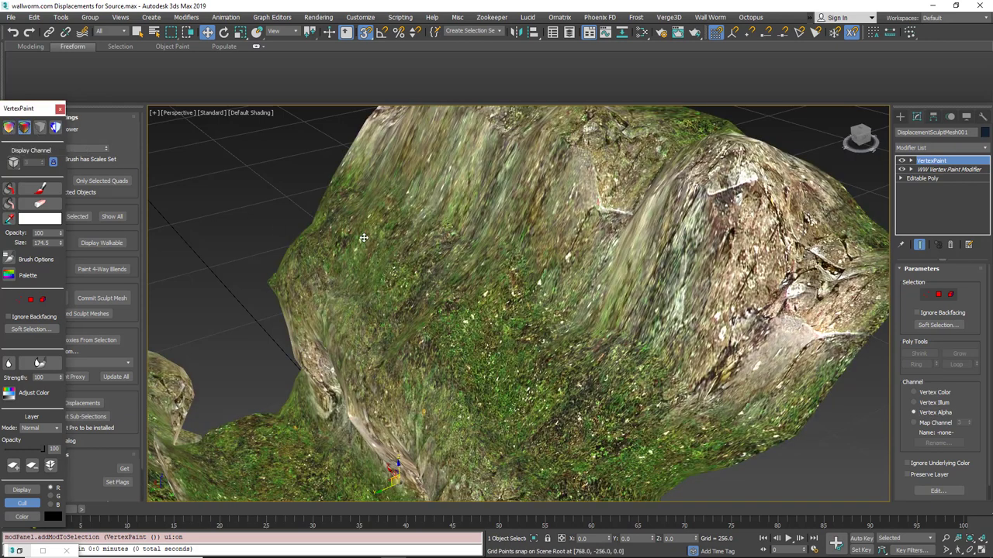
{"action": "middle_click_drag", "start_coordinate": [396, 261], "coordinate": [485, 224]}
{"action": "scroll", "coordinate": [487, 225], "scroll_direction": "down", "scroll_amount": 4}
{"action": "middle_click_drag", "start_coordinate": [486, 262], "coordinate": [457, 309], "text": "alt"}
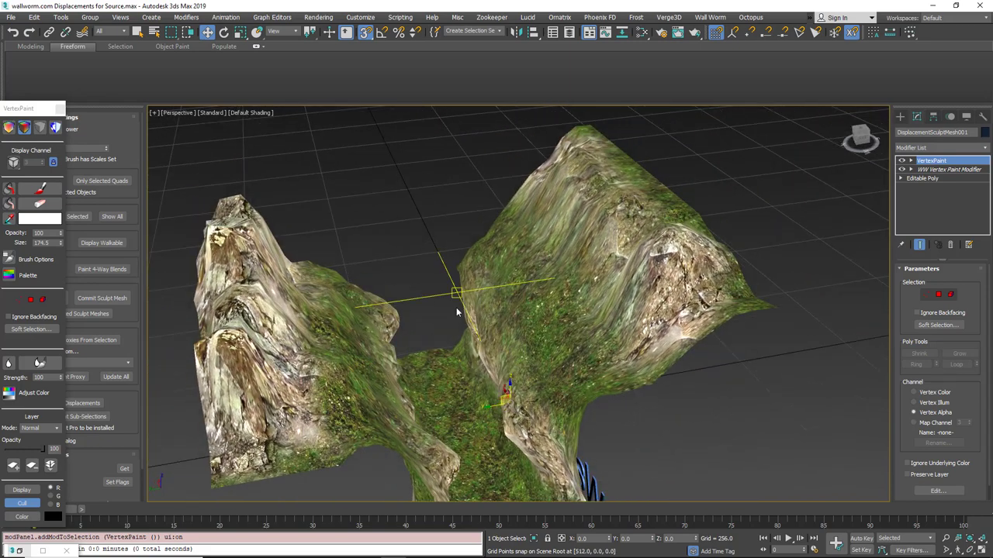
{"action": "scroll", "coordinate": [448, 333], "scroll_direction": "up", "scroll_amount": 4}
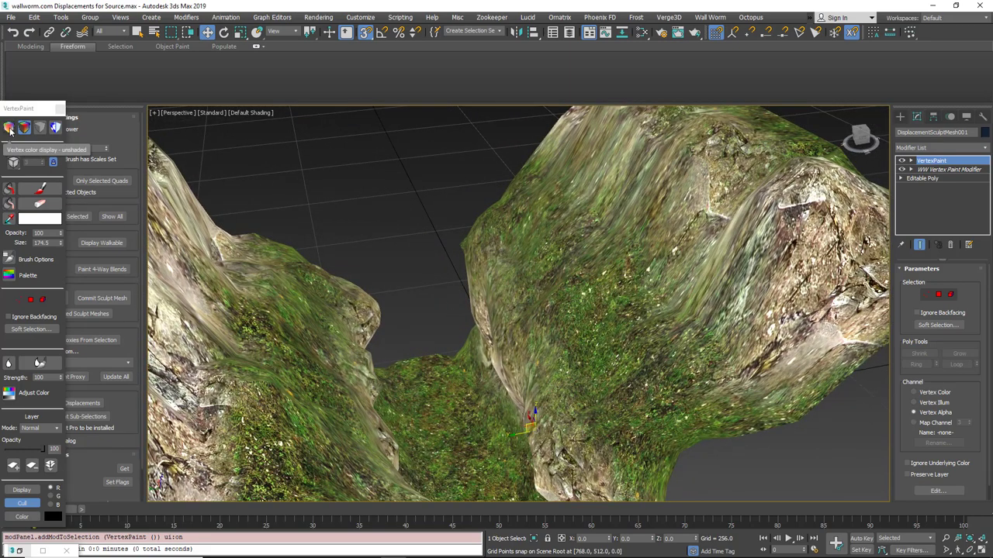
{"action": "left_click", "coordinate": [11, 128]}
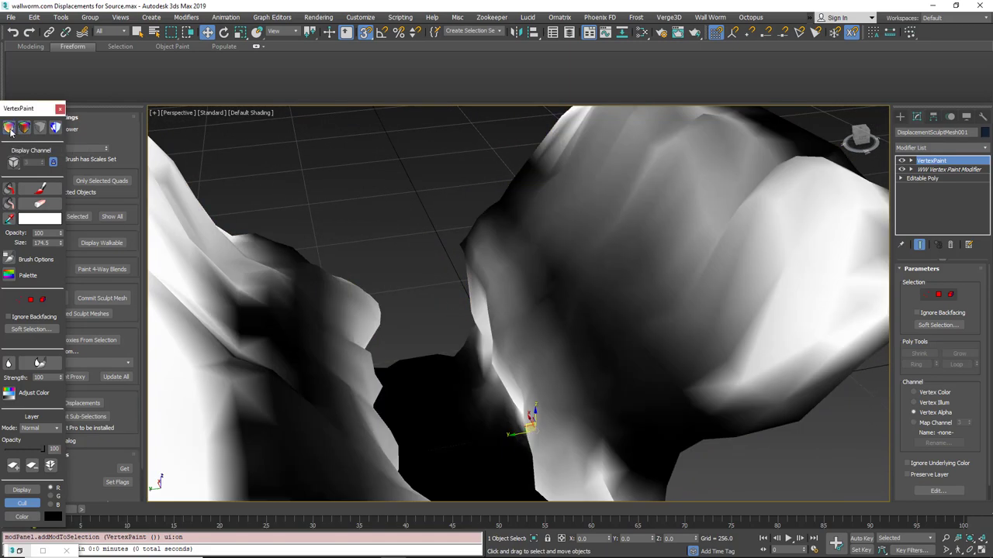
- Paint the white outer slope of the larger hill with grey of RGB 129, and display the vertex colours shaded
{"action": "left_click_drag", "start_coordinate": [14, 108], "coordinate": [23, 58]}
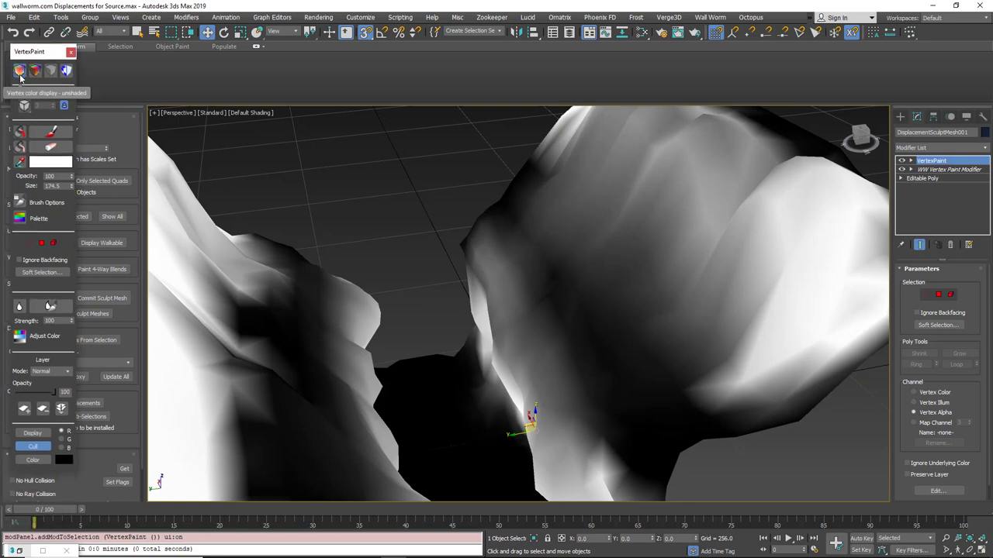
{"action": "middle_click_drag", "start_coordinate": [346, 276], "coordinate": [433, 211], "text": "alt"}
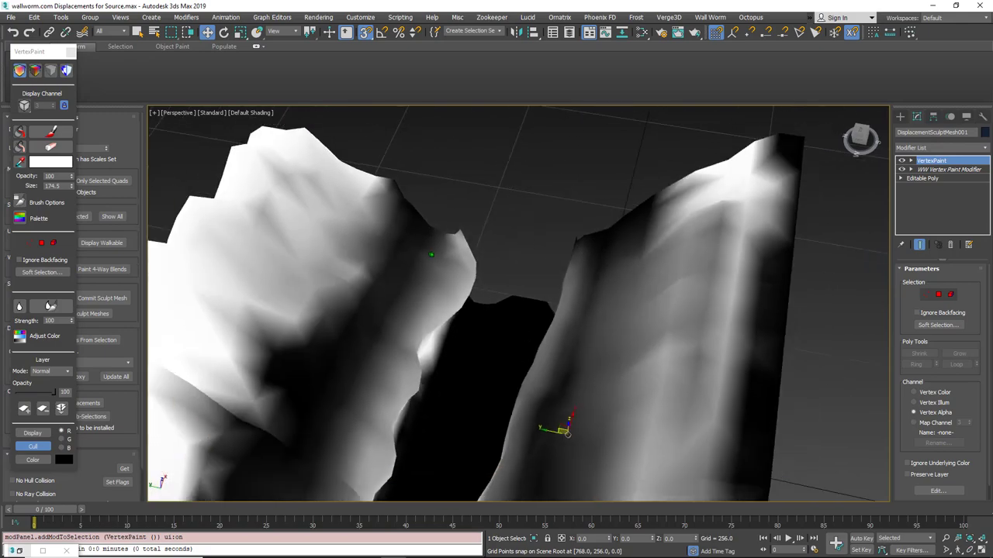
{"action": "scroll", "coordinate": [434, 252], "scroll_direction": "down", "scroll_amount": 4}
{"action": "middle_click_drag", "start_coordinate": [441, 323], "coordinate": [567, 310], "text": "alt"}
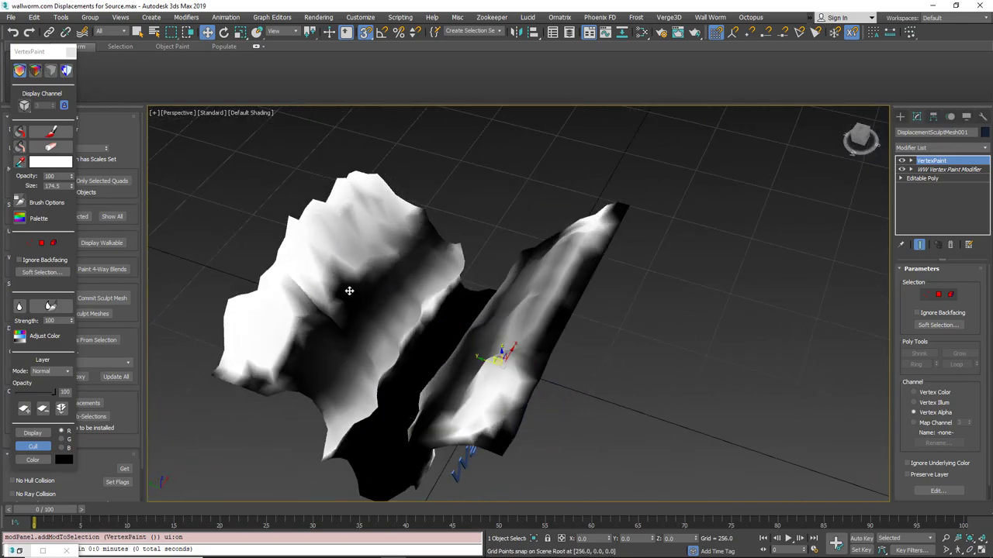
{"action": "scroll", "coordinate": [346, 291], "scroll_direction": "up", "scroll_amount": 3}
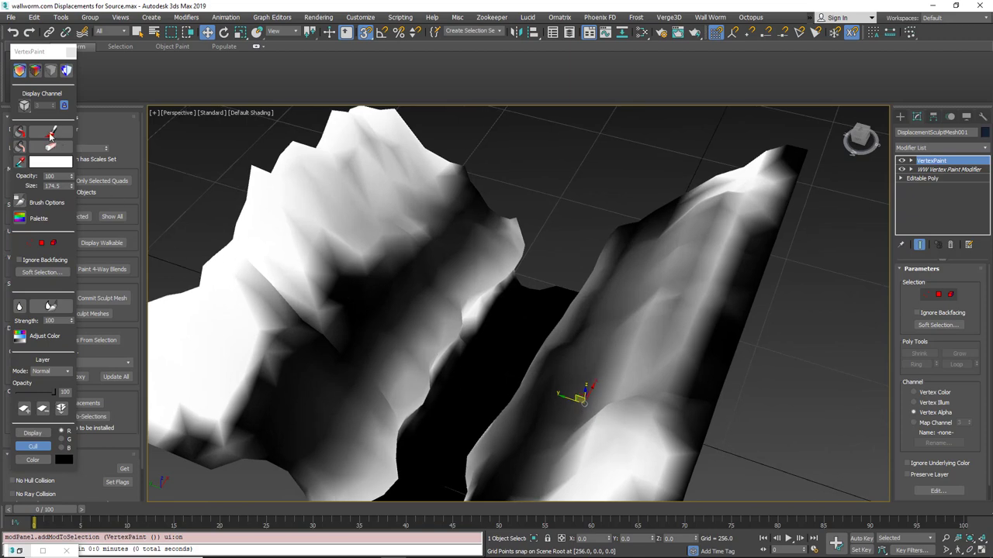
{"action": "left_click", "coordinate": [49, 162]}
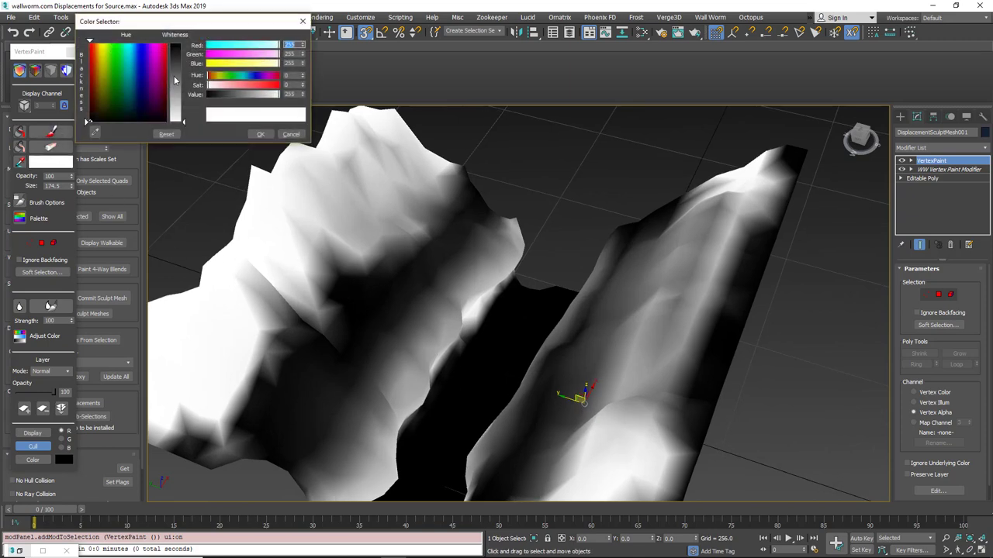
{"action": "left_click", "coordinate": [56, 132]}
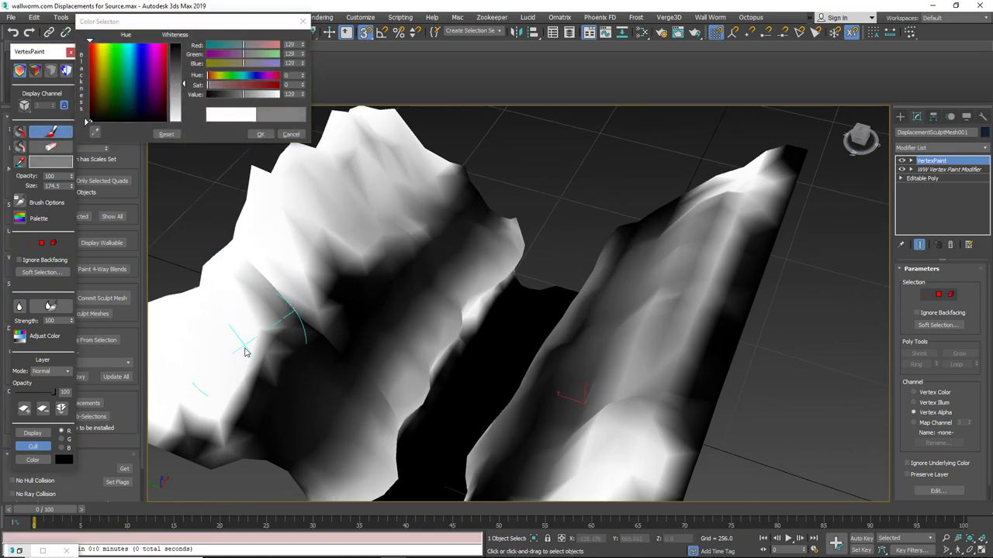
{"action": "mouse_move", "coordinate": [235, 388]}
{"action": "left_mouse_down"}
{"action": "mouse_move", "coordinate": [288, 321]}
{"action": "mouse_move", "coordinate": [364, 254]}
{"action": "left_mouse_up"}
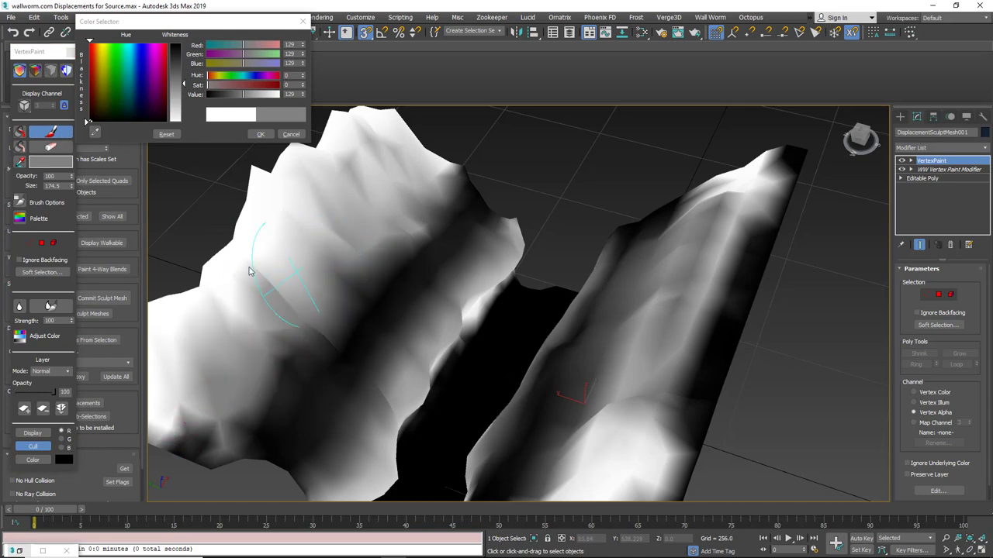
{"action": "left_click", "coordinate": [37, 75]}
{"action": "mouse_move", "coordinate": [369, 312]}
{"action": "middle_mouse_down", "text": "alt"}
{"action": "mouse_move", "coordinate": [465, 294]}
{"action": "mouse_move", "coordinate": [543, 264]}
{"action": "mouse_move", "coordinate": [412, 318]}
{"action": "middle_mouse_up", "text": "alt"}
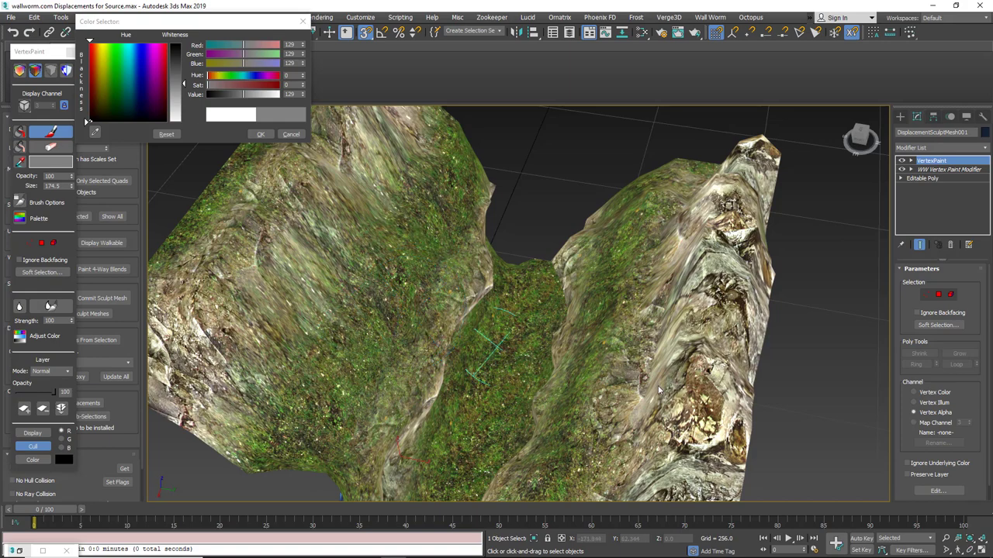
- Load the terrain mesh's material network into the Slate Material Editor by picking the material from the mesh
{"action": "left_click", "coordinate": [642, 35]}
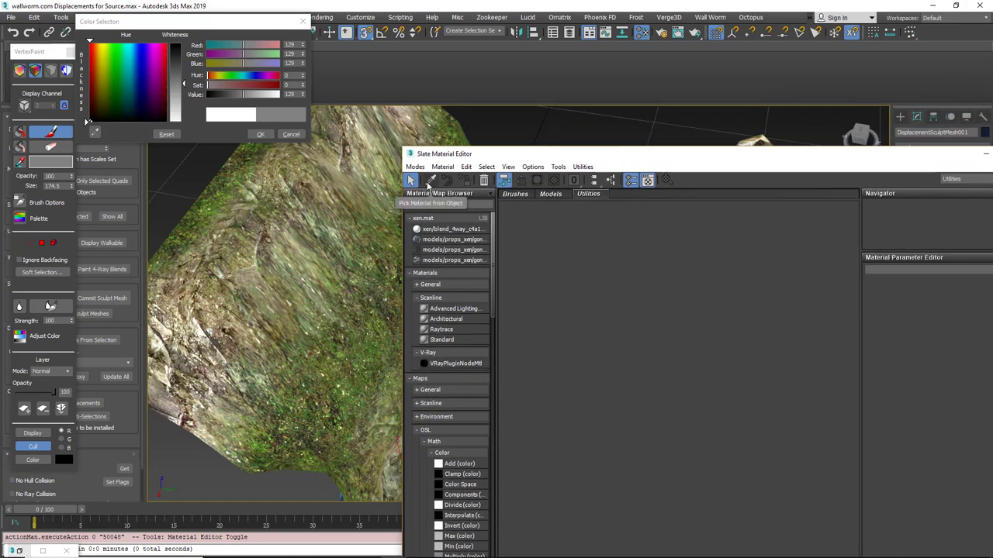
{"action": "left_click", "coordinate": [428, 186]}
{"action": "left_click", "coordinate": [314, 227]}
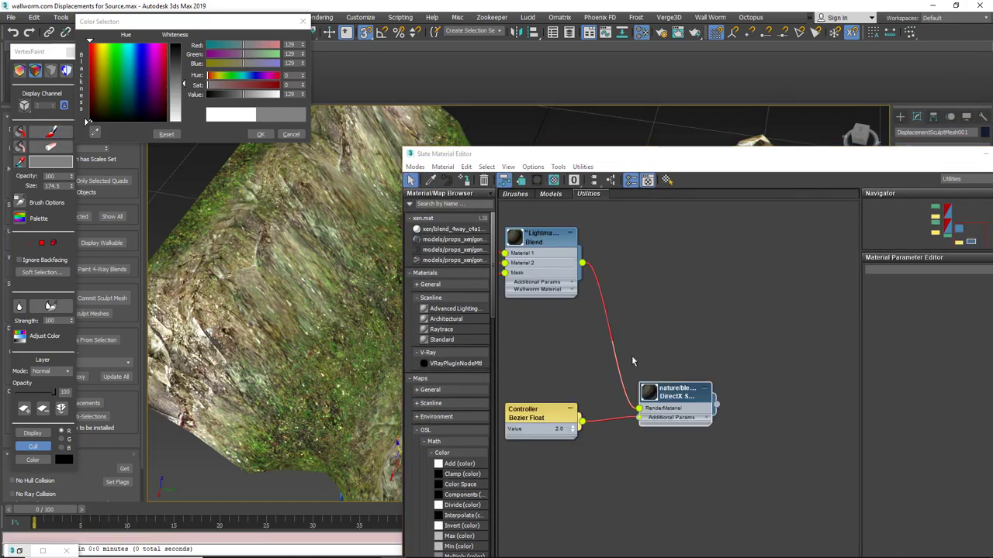
{"action": "scroll", "coordinate": [650, 328], "scroll_direction": "down", "scroll_amount": 5}
{"action": "middle_click_drag", "start_coordinate": [643, 306], "coordinate": [640, 312]}
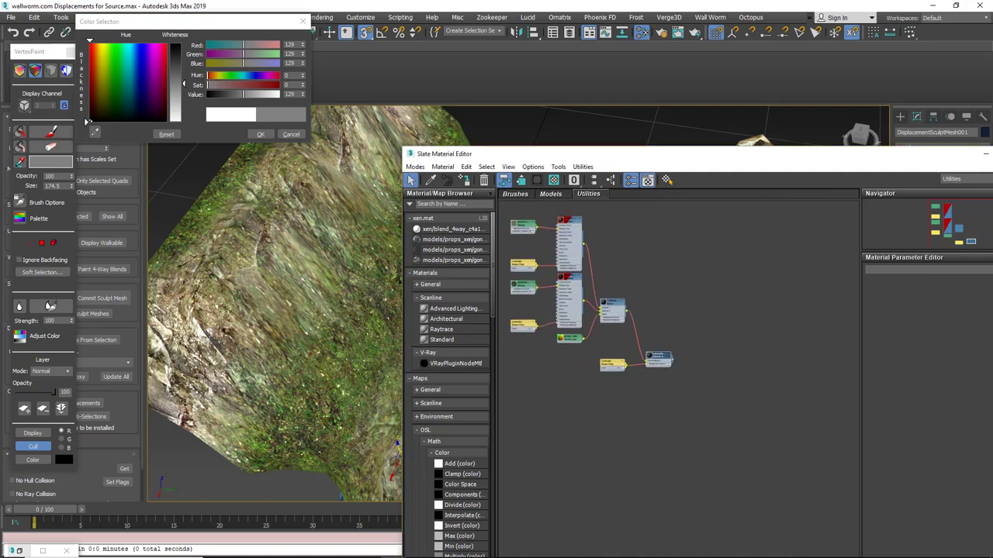
- Enlarge the Slate Material Editor and examine the parameters of the nature/blendrocksgrass006a.vmt DirectX Shader material
{"action": "left_click_drag", "start_coordinate": [992, 101], "coordinate": [220, 93]}
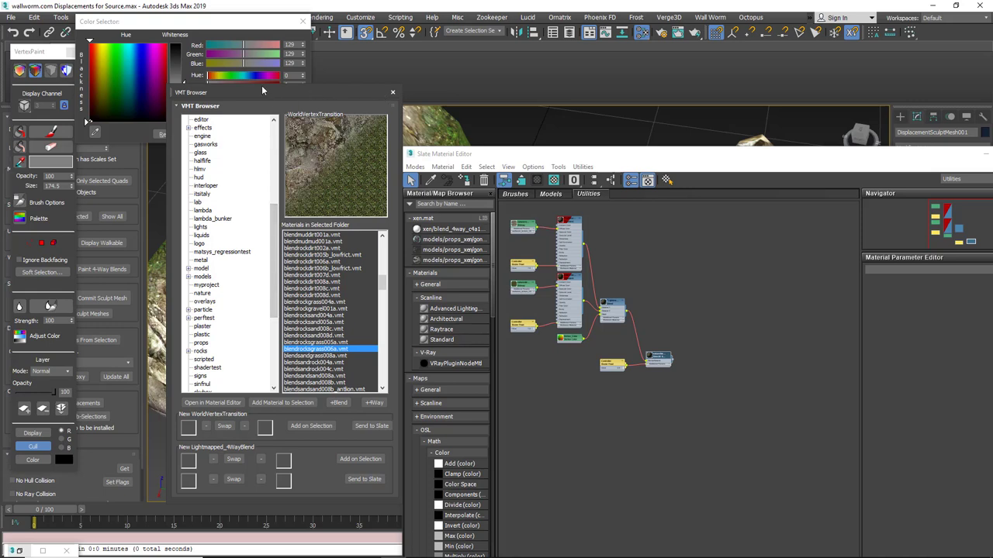
{"action": "left_click_drag", "start_coordinate": [262, 92], "coordinate": [992, 128]}
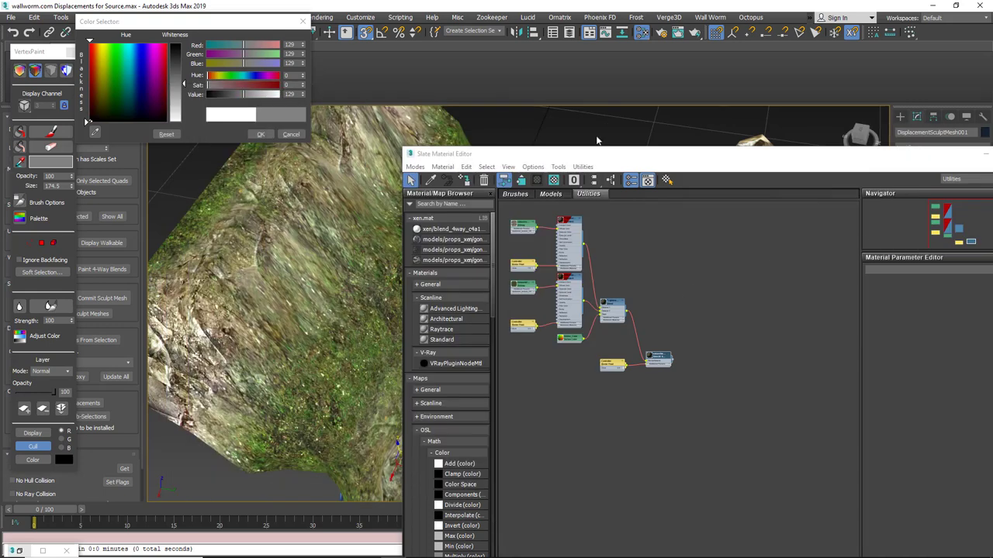
{"action": "left_click_drag", "start_coordinate": [609, 153], "coordinate": [372, 0]}
{"action": "scroll", "coordinate": [312, 174], "scroll_direction": "up", "scroll_amount": 7}
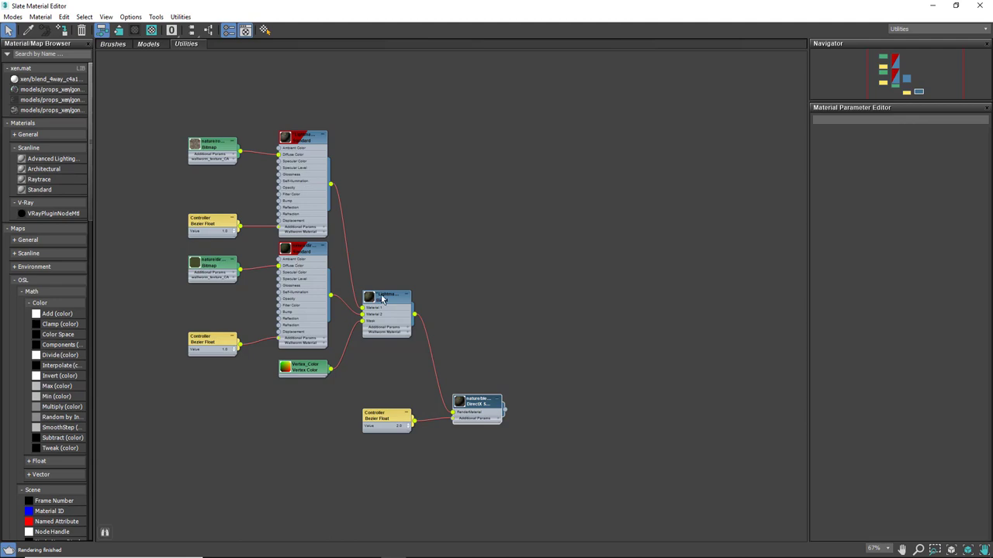
{"action": "middle_click_drag", "start_coordinate": [506, 383], "coordinate": [422, 277]}
{"action": "scroll", "coordinate": [393, 302], "scroll_direction": "up", "scroll_amount": 5}
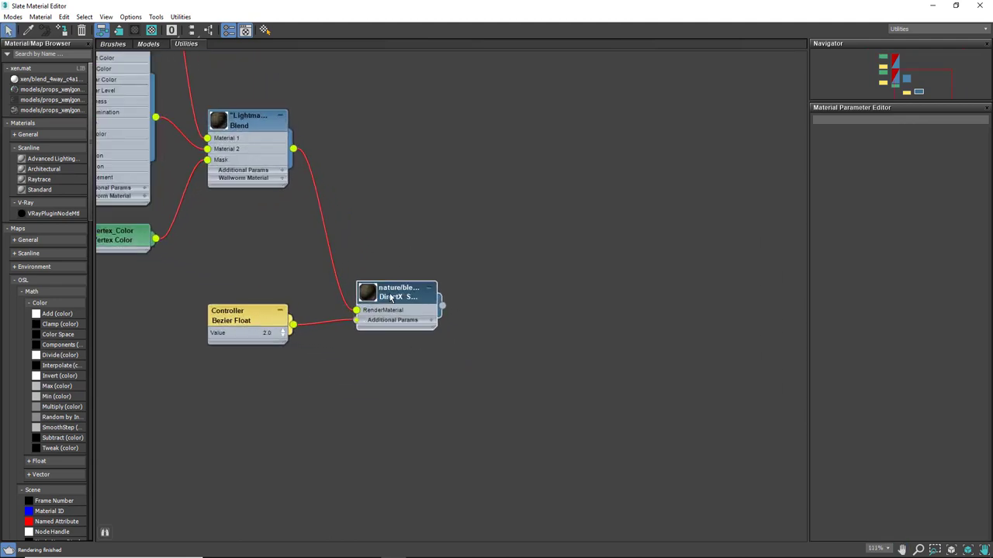
{"action": "double_click", "coordinate": [392, 297]}
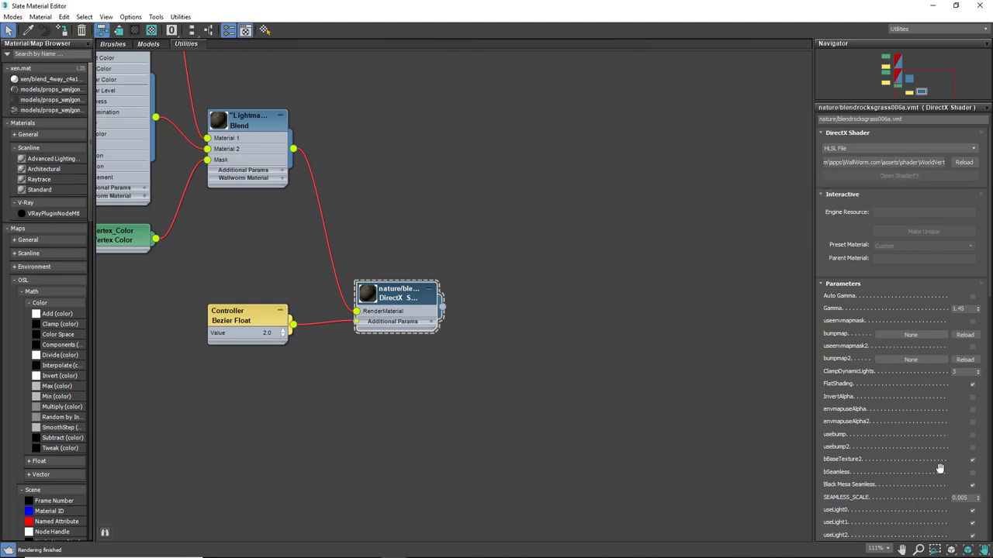
{"action": "scroll", "coordinate": [959, 409], "scroll_direction": "down", "scroll_amount": 4}
{"action": "scroll", "coordinate": [959, 408], "scroll_direction": "up", "scroll_amount": 1}
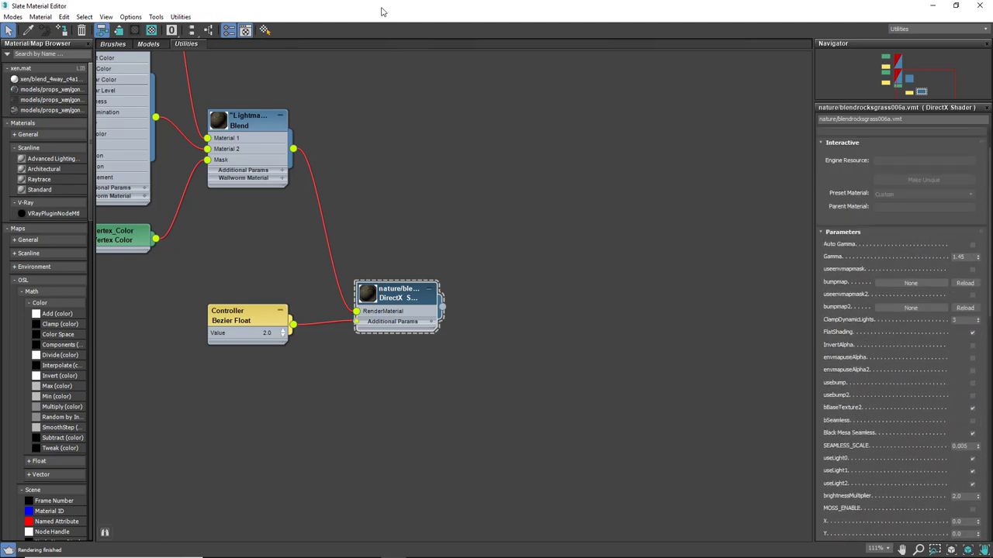
- Restore the Slate Material Editor window, close it, and save the scene
{"action": "left_click_drag", "start_coordinate": [380, 11], "coordinate": [537, 346]}
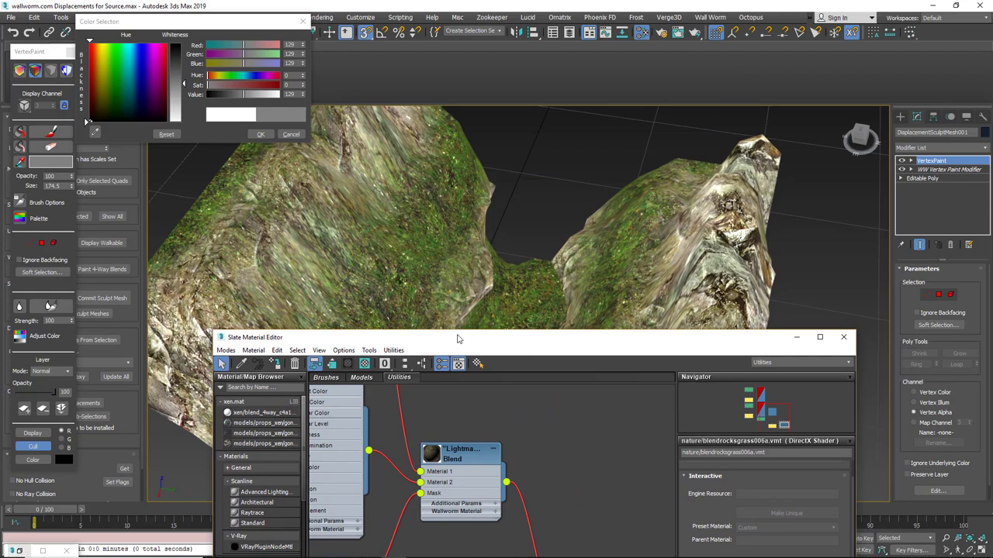
{"action": "left_click_drag", "start_coordinate": [459, 344], "coordinate": [328, 147]}
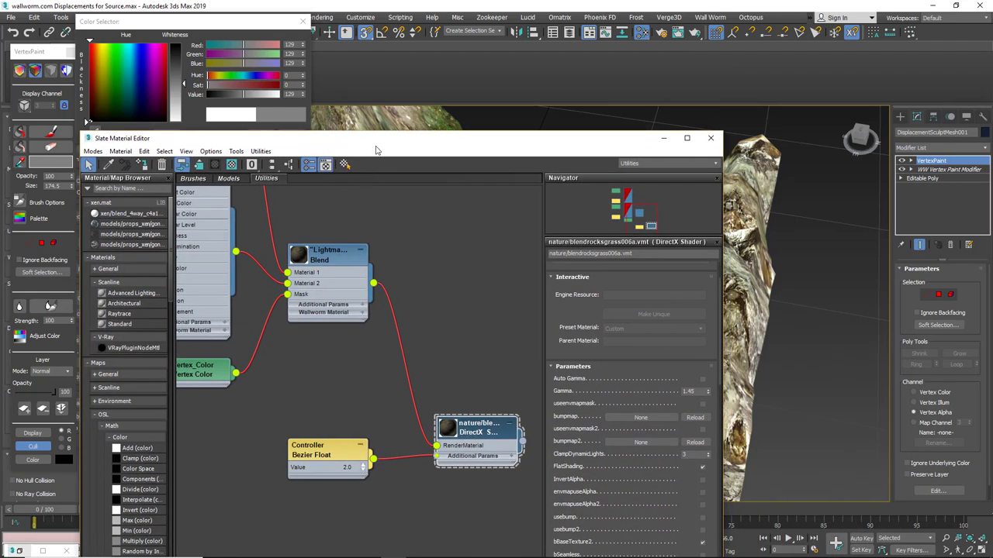
{"action": "key", "text": "m"}
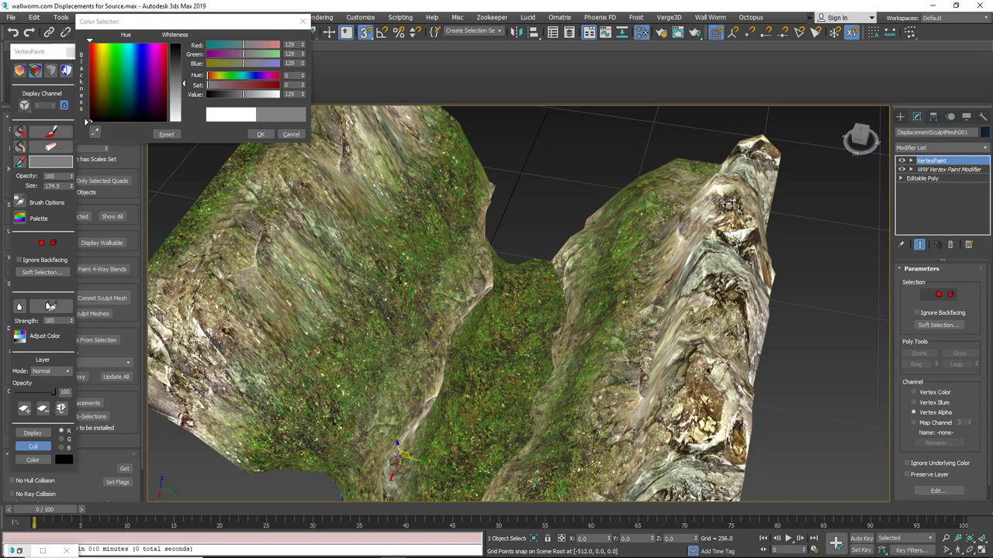
{"action": "key", "text": "ctrl+s"}
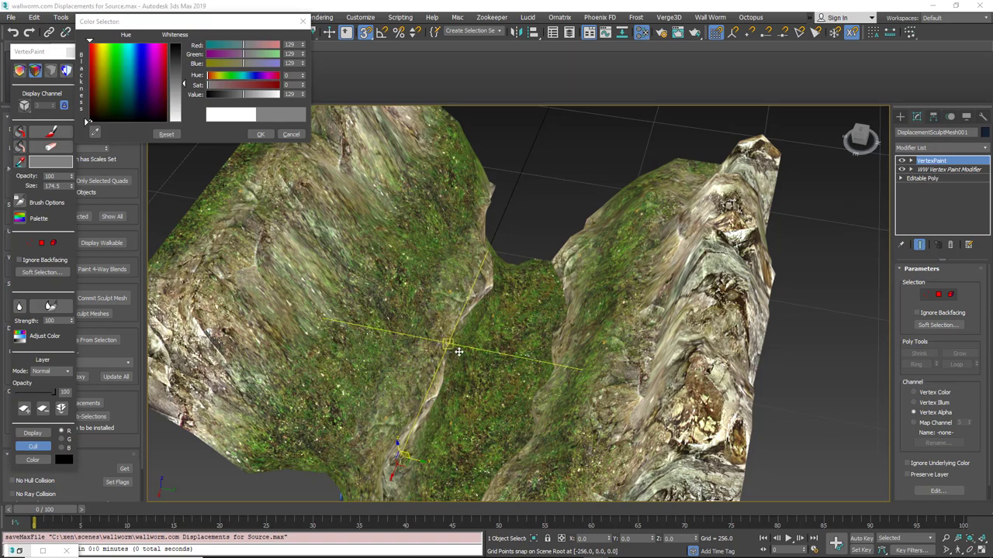
- Compare the terrain's grass and rock blend with the VertexPaint modifier disabled and enabled, including a close-up view
{"action": "mouse_move", "coordinate": [458, 349]}
{"action": "middle_mouse_down"}
{"action": "mouse_move", "coordinate": [493, 369]}
{"action": "mouse_move", "coordinate": [535, 365]}
{"action": "middle_mouse_up"}
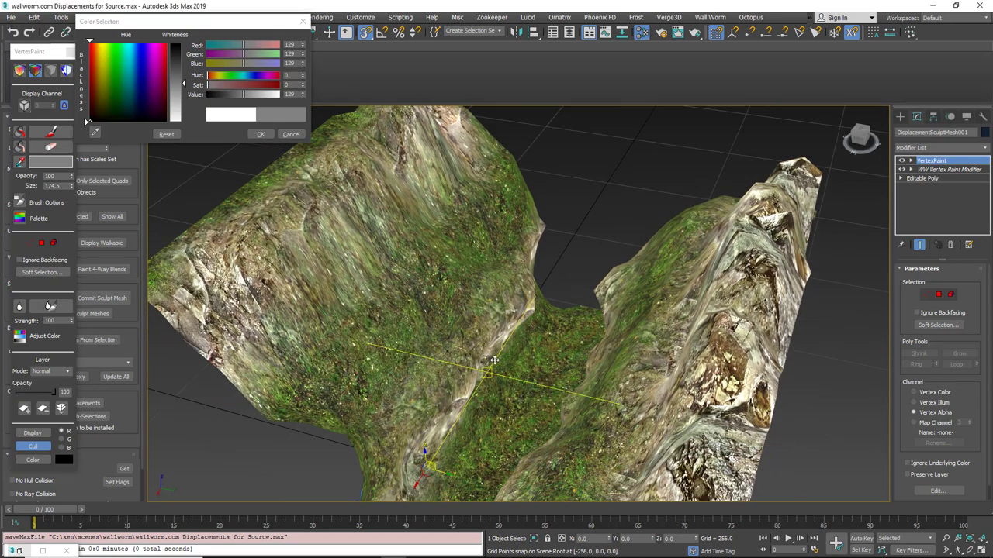
{"action": "left_click", "coordinate": [902, 161]}
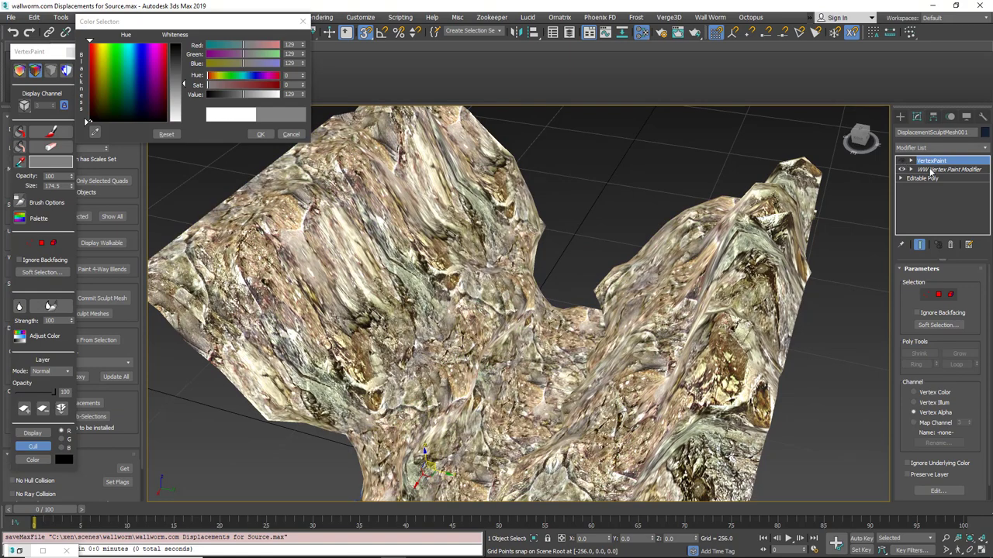
{"action": "left_click", "coordinate": [933, 170]}
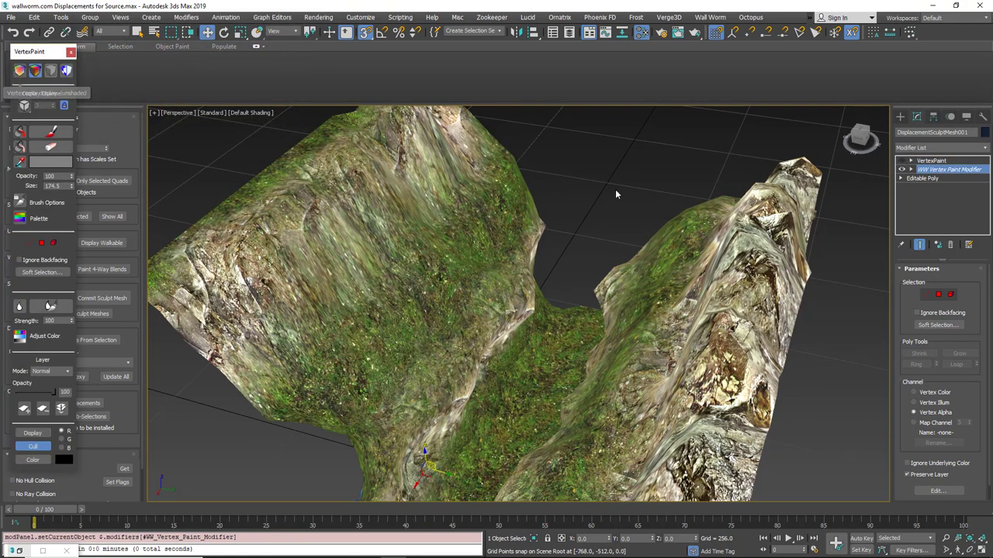
{"action": "left_click", "coordinate": [935, 161]}
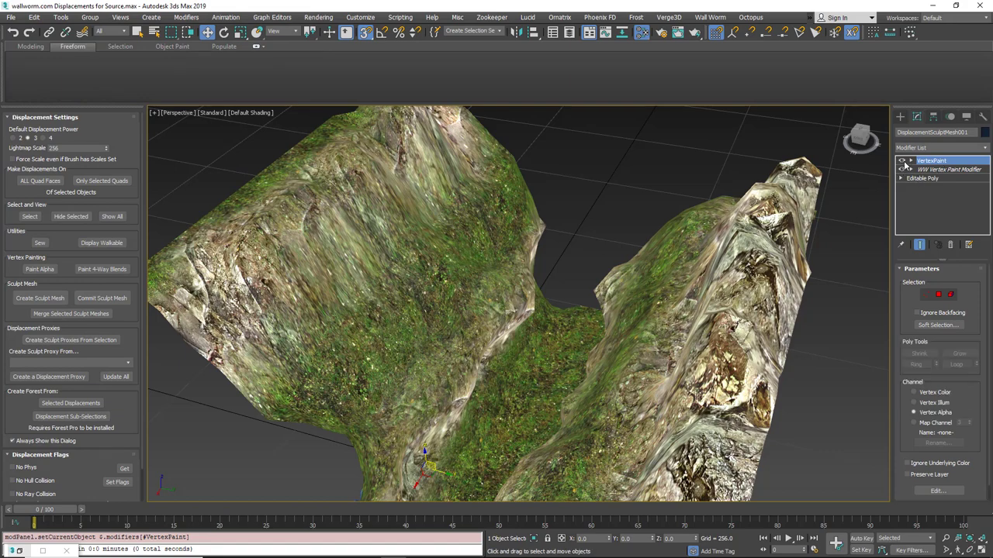
{"action": "left_click", "coordinate": [902, 161]}
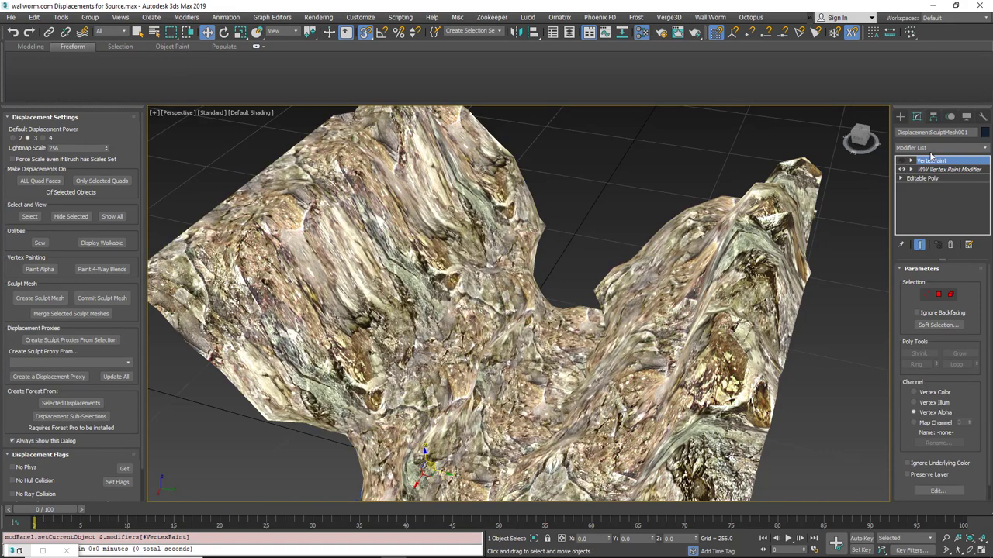
{"action": "middle_click_drag", "start_coordinate": [592, 250], "coordinate": [572, 278], "text": "alt"}
{"action": "scroll", "coordinate": [572, 279], "scroll_direction": "up", "scroll_amount": 4}
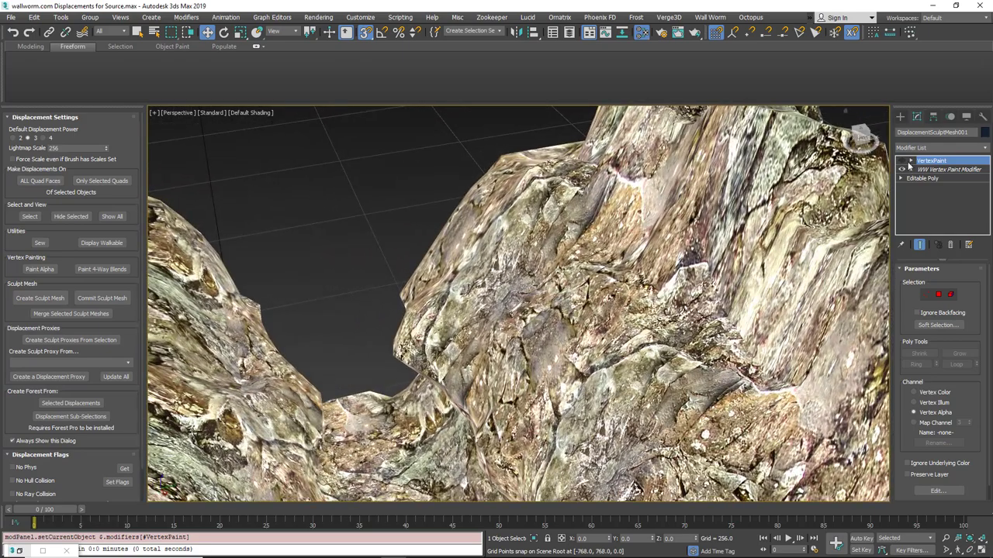
{"action": "left_click", "coordinate": [902, 161]}
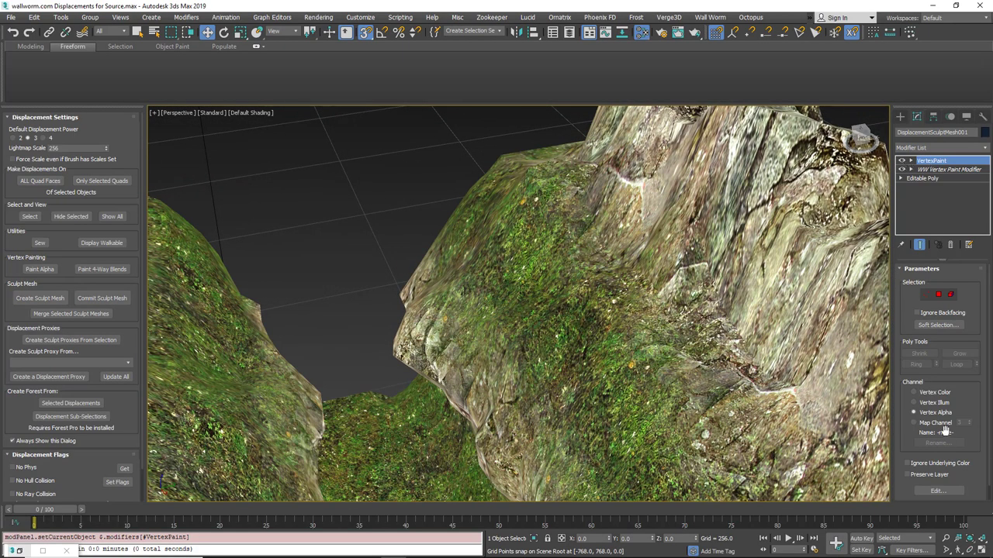
{"action": "left_click", "coordinate": [902, 160]}
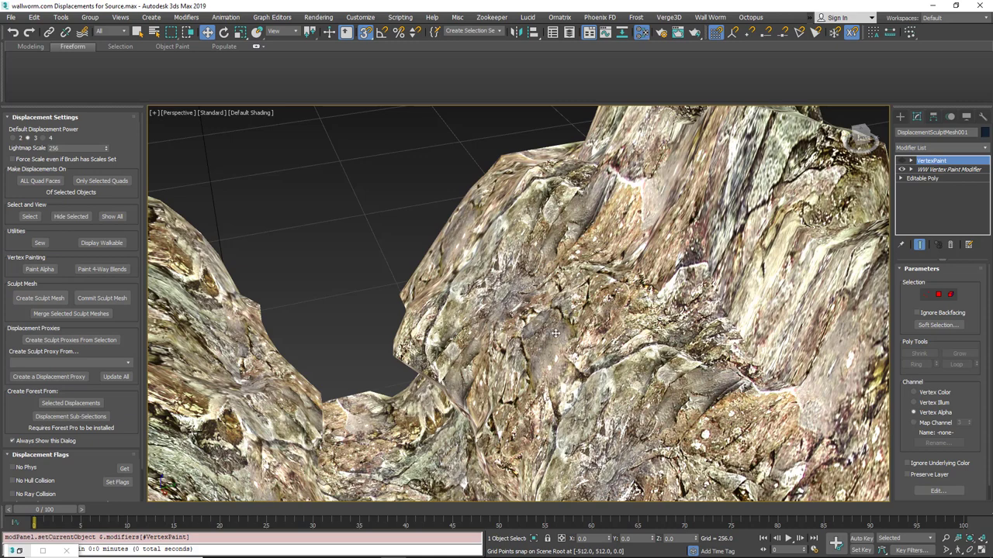
- Compare the blend with WW Vertex Paint Modifier and VertexPaint selected in turn while toggling the upper VertexPaint modifier's visibility
{"action": "left_click", "coordinate": [944, 171]}
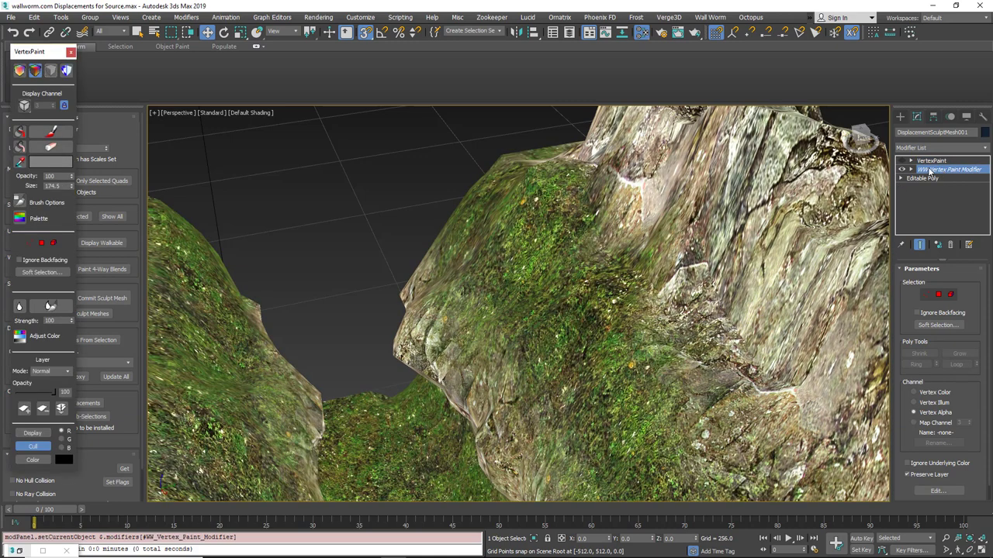
{"action": "left_click", "coordinate": [902, 161]}
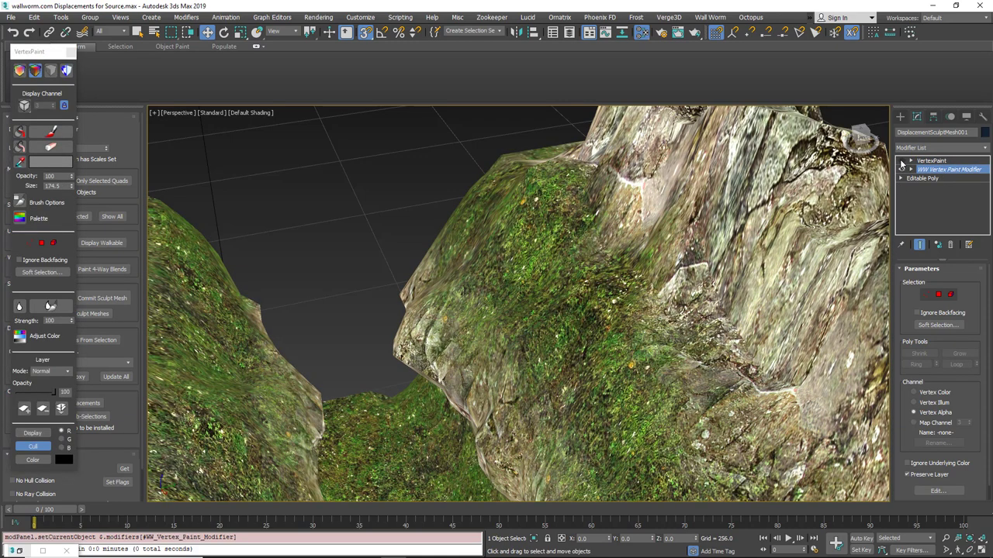
{"action": "left_click", "coordinate": [901, 161]}
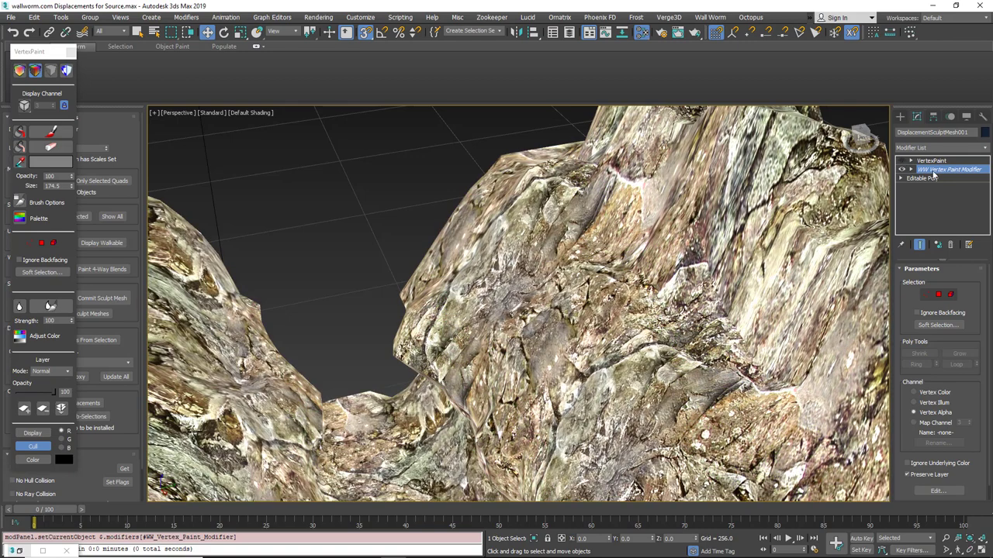
{"action": "left_click", "coordinate": [902, 162]}
{"action": "left_click", "coordinate": [903, 161]}
{"action": "left_click", "coordinate": [902, 161]}
{"action": "left_click", "coordinate": [934, 160]}
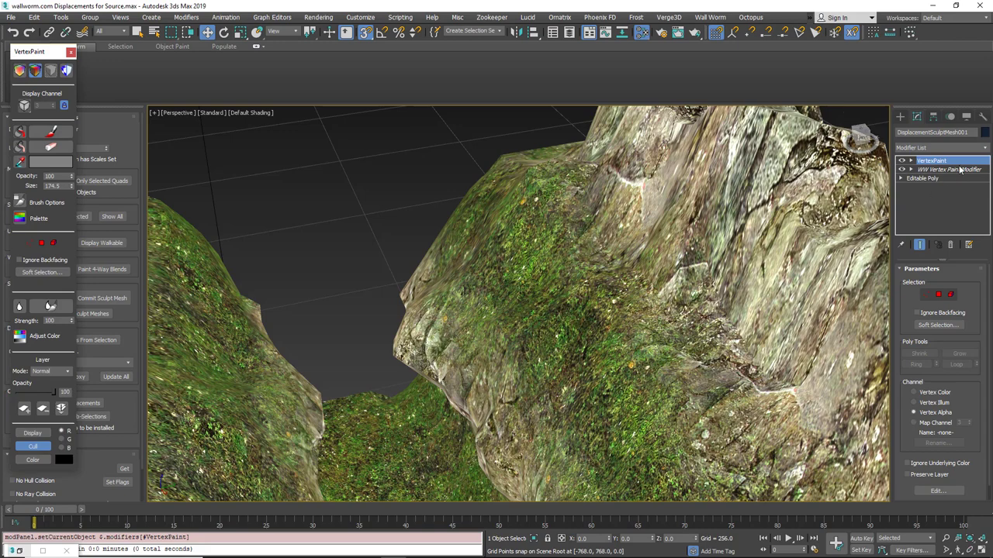
{"action": "left_click", "coordinate": [902, 161]}
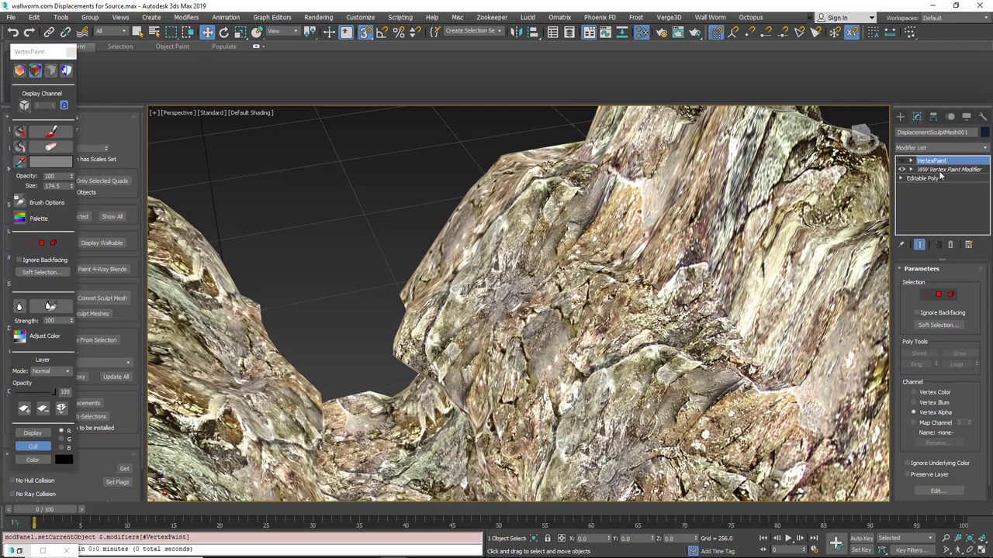
{"action": "left_click", "coordinate": [939, 170]}
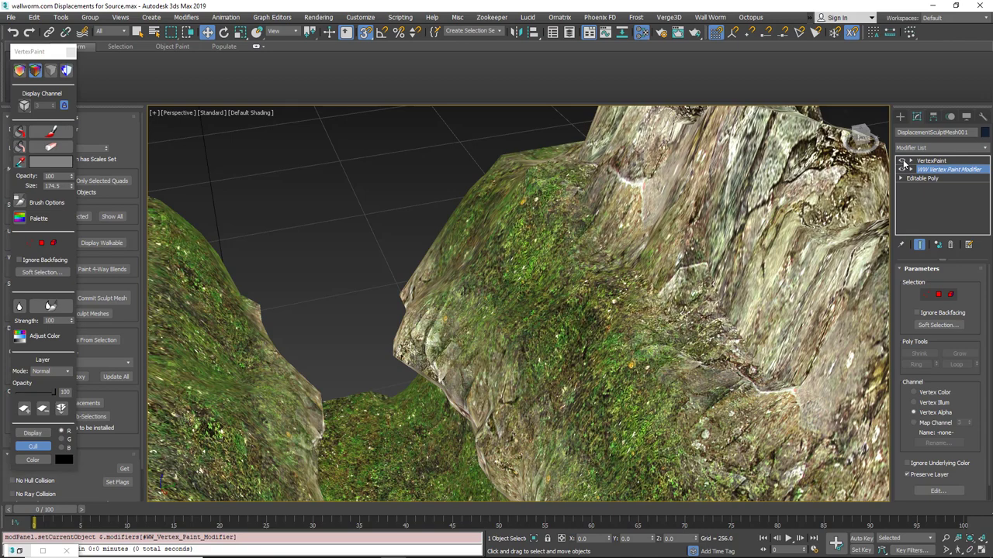
- Toggle the upper VertexPaint modifier's visibility and inspect the rock and grass blend across the whole terrain and up close
{"action": "left_click", "coordinate": [902, 161]}
{"action": "left_click", "coordinate": [902, 162]}
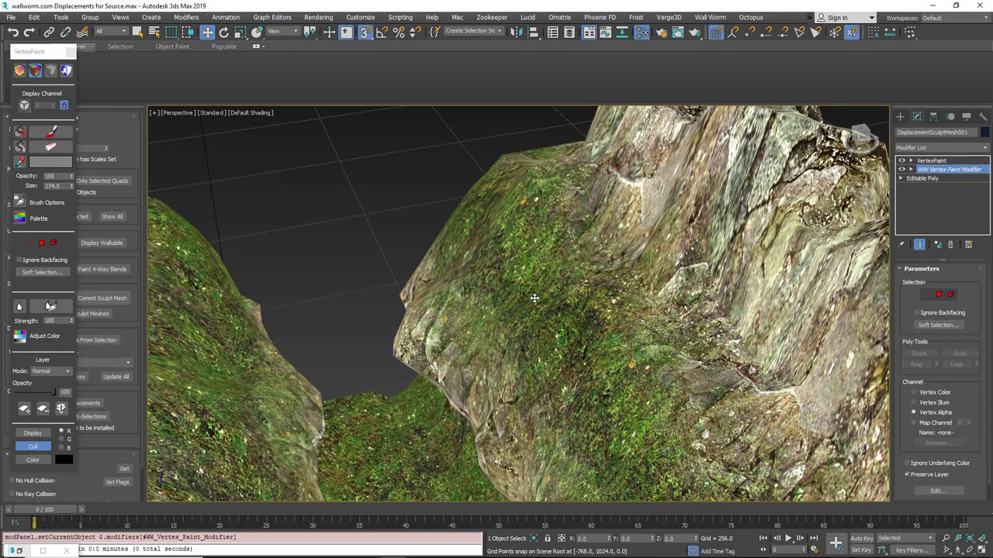
{"action": "scroll", "coordinate": [539, 293], "scroll_direction": "down", "scroll_amount": 3}
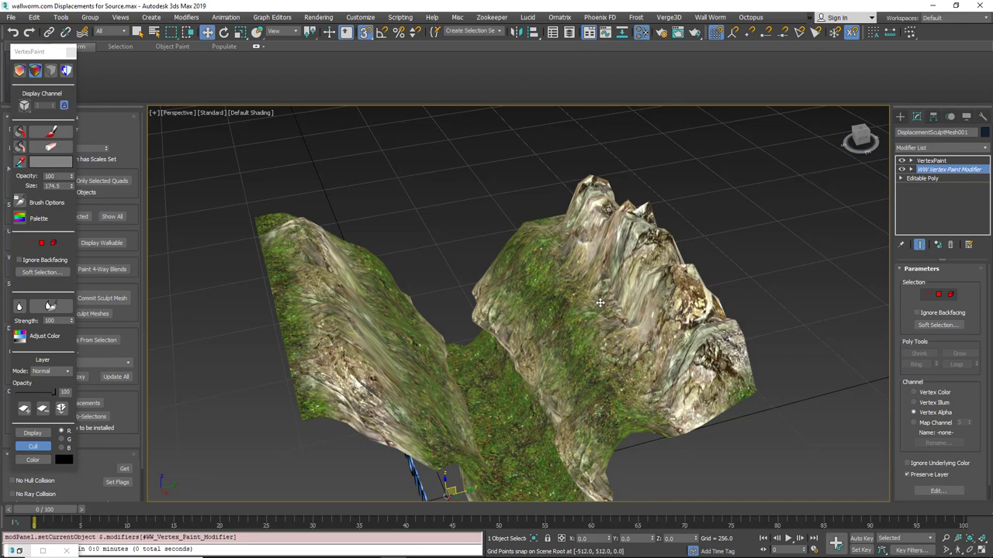
{"action": "scroll", "coordinate": [529, 396], "scroll_direction": "up", "scroll_amount": 5}
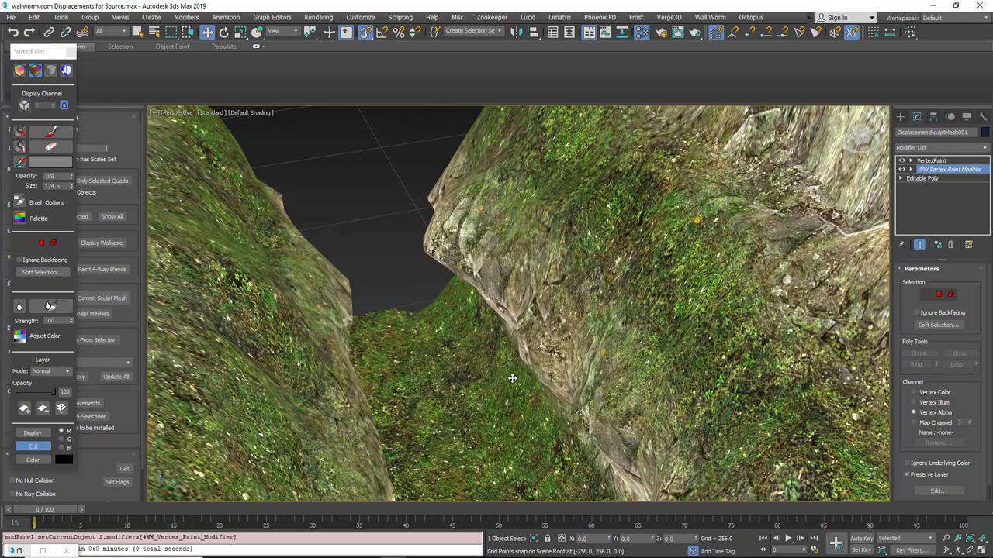
- Collapse the sculpt mesh and its paint modifiers to an Editable Poly and save the scene
{"action": "right_click", "coordinate": [589, 281]}
{"action": "mouse_move", "coordinate": [631, 450]}
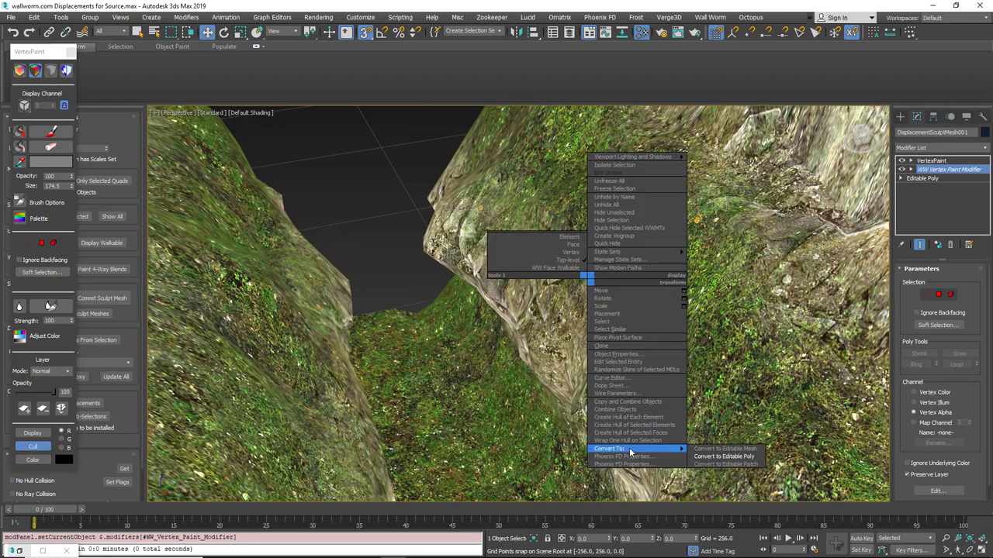
{"action": "left_click", "coordinate": [744, 457]}
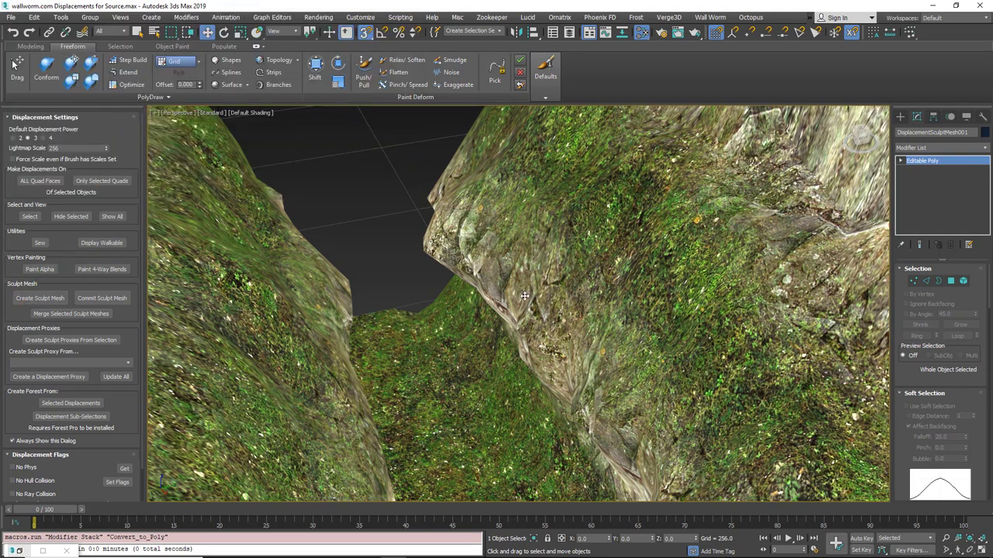
{"action": "key", "text": "ctrl+s"}
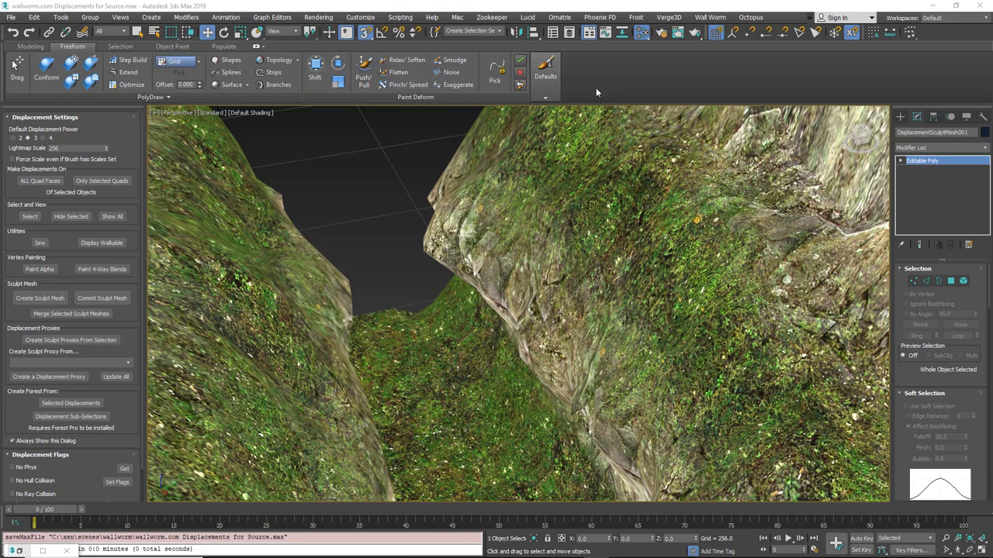
- Hide the modeling ribbon and show it again
{"action": "left_click", "coordinate": [589, 33]}
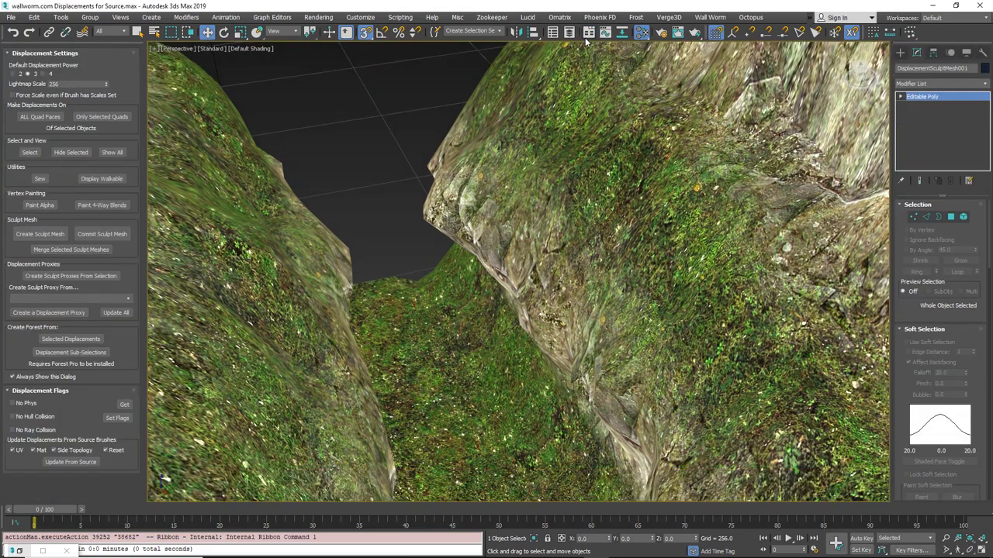
{"action": "middle_click_drag", "start_coordinate": [501, 175], "coordinate": [429, 217], "text": "alt"}
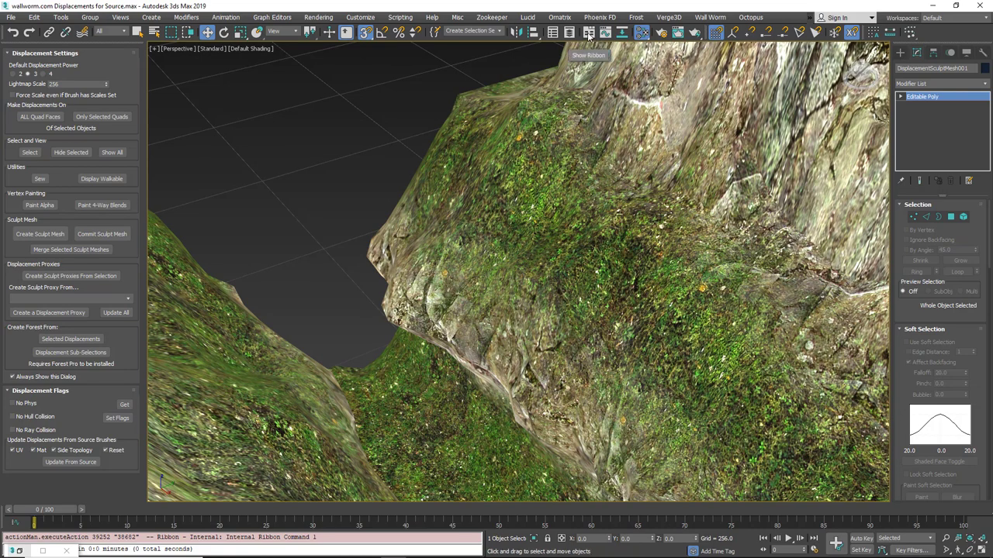
{"action": "left_click", "coordinate": [589, 34]}
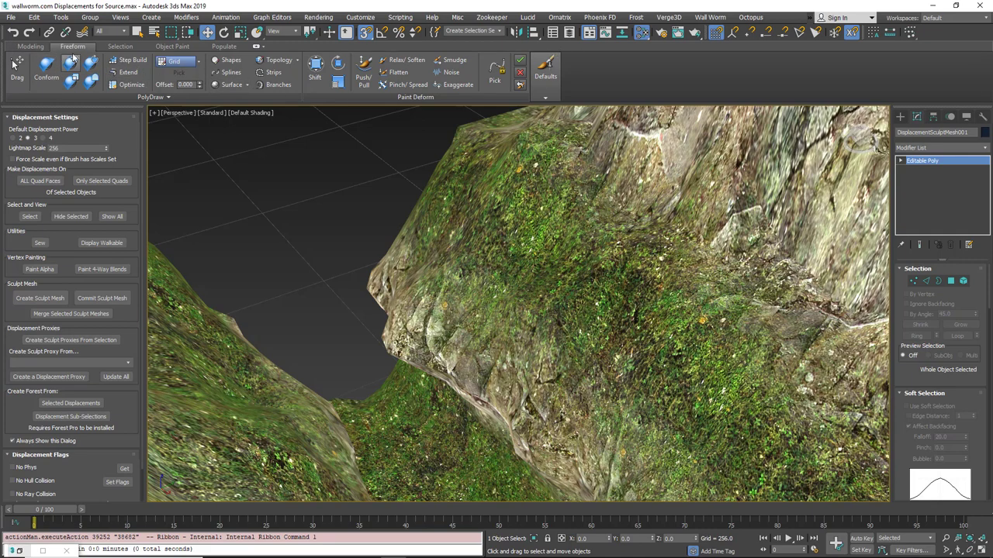
- Start the Freeform Shift brush and resize it to a Full Strength of 232 and a Falloff of 412
{"action": "middle_click_drag", "start_coordinate": [551, 166], "coordinate": [489, 209]}
{"action": "left_click", "coordinate": [318, 76]}
{"action": "middle_click_drag", "start_coordinate": [456, 163], "coordinate": [414, 204]}
{"action": "mouse_move", "coordinate": [434, 219]}
{"action": "left_mouse_down"}
{"action": "mouse_move", "coordinate": [426, 188]}
{"action": "mouse_move", "coordinate": [376, 180]}
{"action": "mouse_move", "coordinate": [392, 183]}
{"action": "mouse_move", "coordinate": [366, 200]}
{"action": "mouse_move", "coordinate": [401, 205]}
{"action": "left_mouse_up"}
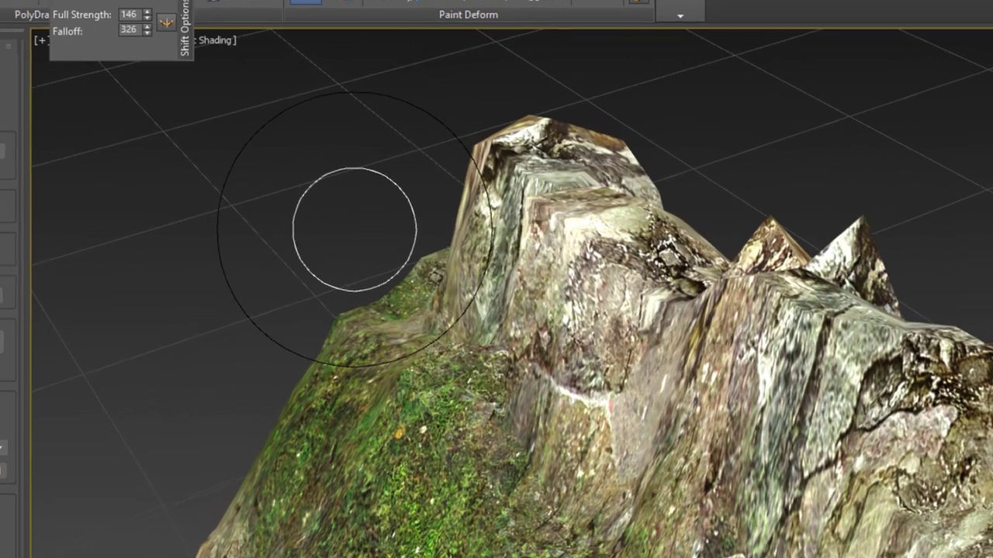
{"action": "mouse_move", "coordinate": [350, 229]}
{"action": "left_mouse_down", "text": "ctrl+shift"}
{"action": "mouse_move", "coordinate": [351, 146]}
{"action": "mouse_move", "coordinate": [350, 226]}
{"action": "mouse_move", "coordinate": [351, 181]}
{"action": "mouse_move", "coordinate": [350, 203]}
{"action": "left_mouse_up", "text": "ctrl+shift"}
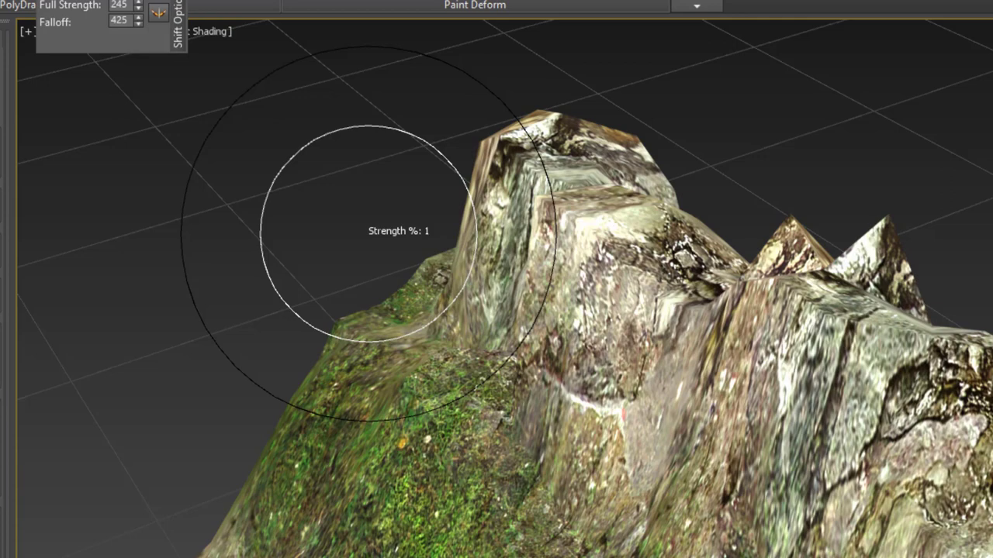
{"action": "mouse_move", "coordinate": [380, 293]}
{"action": "left_mouse_down", "text": "ctrl+shift"}
{"action": "mouse_move", "coordinate": [496, 293]}
{"action": "mouse_move", "coordinate": [419, 294]}
{"action": "left_mouse_up", "text": "ctrl+shift"}
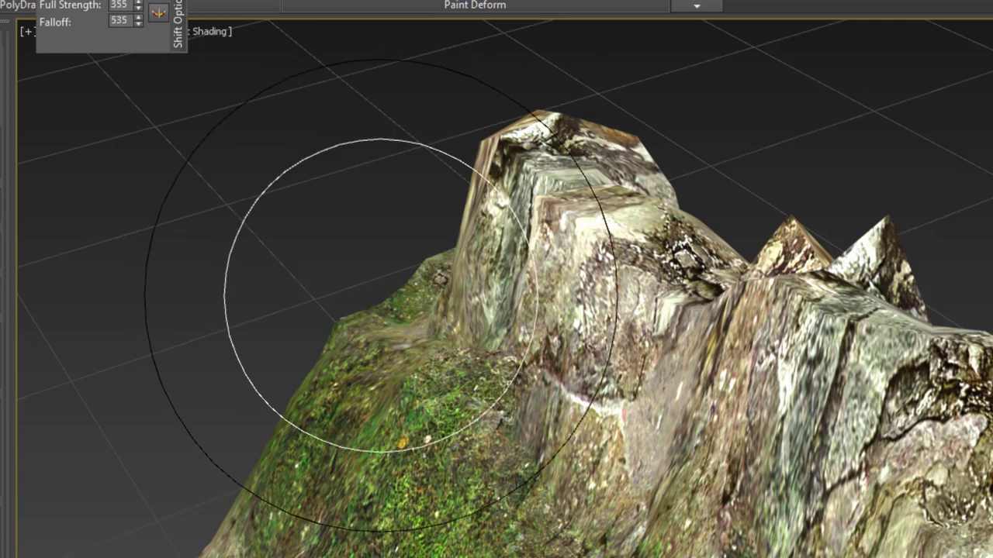
{"action": "mouse_move", "coordinate": [382, 250]}
{"action": "left_mouse_down", "text": "ctrl+shift"}
{"action": "mouse_move", "coordinate": [306, 250]}
{"action": "mouse_move", "coordinate": [423, 250]}
{"action": "mouse_move", "coordinate": [295, 250]}
{"action": "mouse_move", "coordinate": [471, 251]}
{"action": "left_mouse_up", "text": "ctrl+shift"}
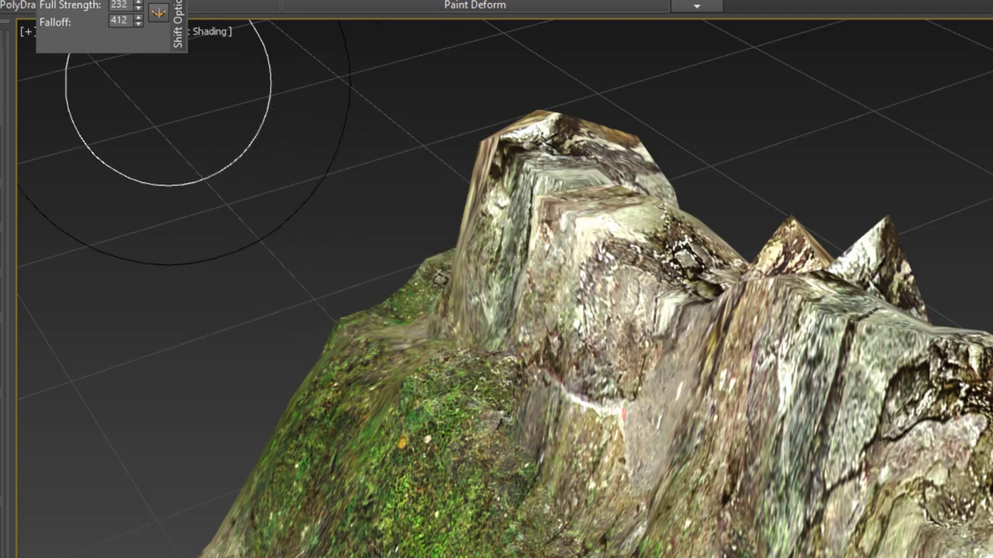
- Bring the Shift Options fully into view, turn on brush mirroring, and look over the terrain with it
{"action": "left_click_drag", "start_coordinate": [30, 0], "coordinate": [33, 59]}
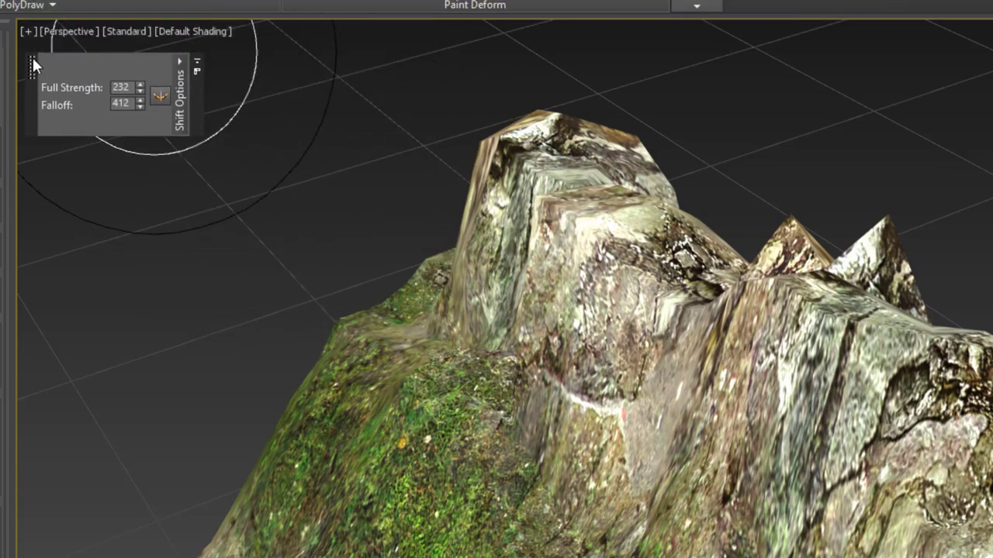
{"action": "left_click", "coordinate": [160, 101]}
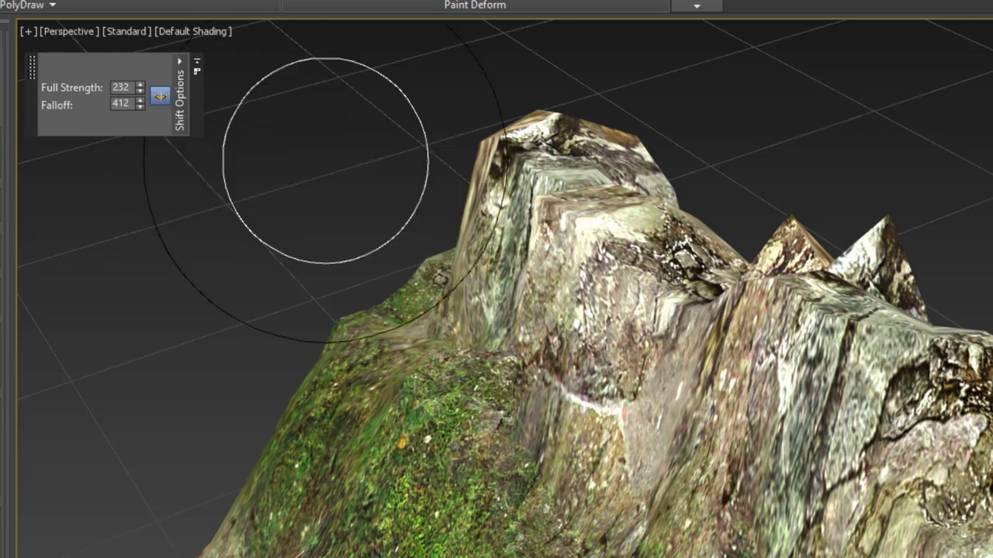
{"action": "scroll", "coordinate": [440, 245], "scroll_direction": "down", "scroll_amount": 6}
{"action": "scroll", "coordinate": [435, 252], "scroll_direction": "up", "scroll_amount": 3}
{"action": "mouse_move", "coordinate": [416, 265]}
{"action": "middle_mouse_down", "text": "alt"}
{"action": "mouse_move", "coordinate": [403, 273]}
{"action": "mouse_move", "coordinate": [447, 273]}
{"action": "middle_mouse_up", "text": "alt"}
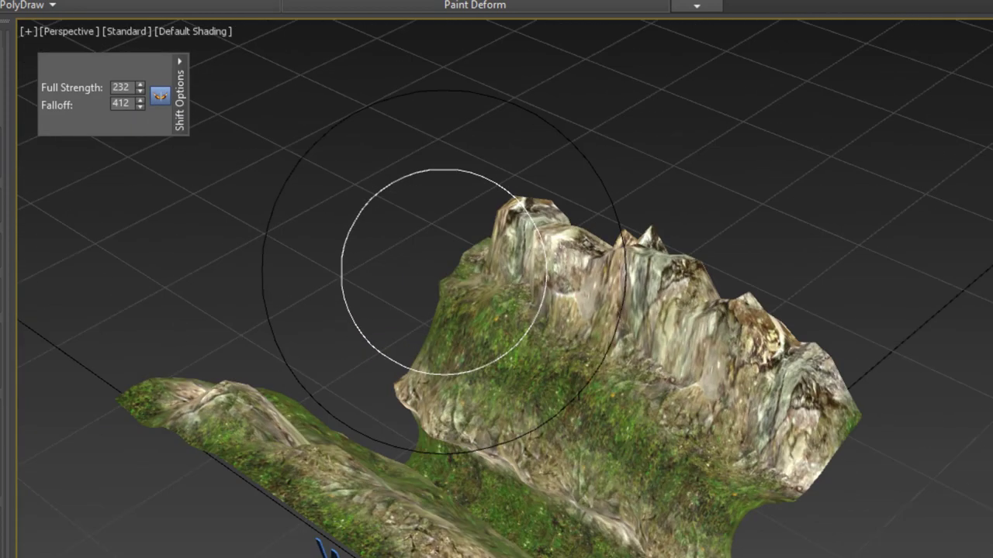
{"action": "middle_click_drag", "start_coordinate": [513, 294], "coordinate": [506, 235], "text": "ctrl+alt"}
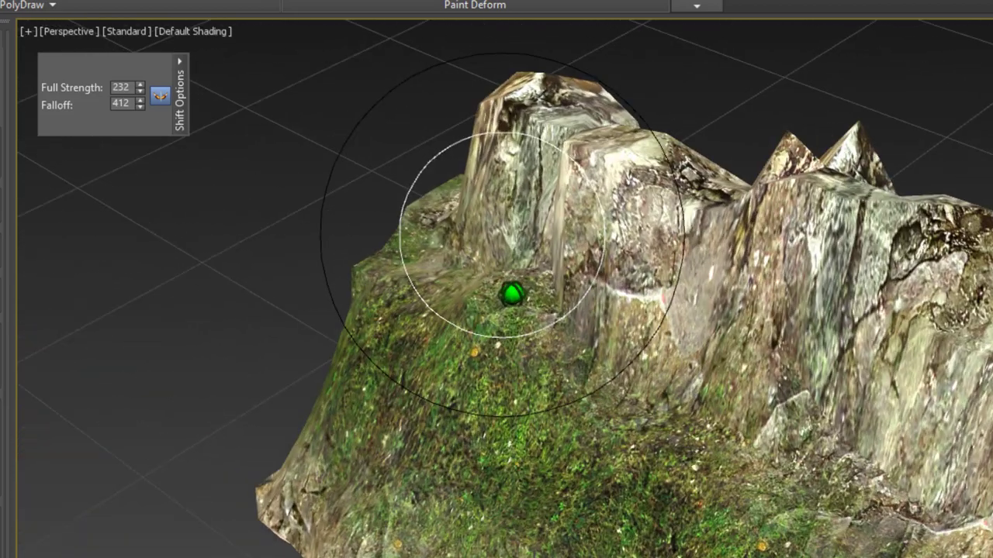
- Reposition the Shift Options and examine the extended settings for strength, Brush Affects and mirror and freeze axes
{"action": "left_click", "coordinate": [181, 60]}
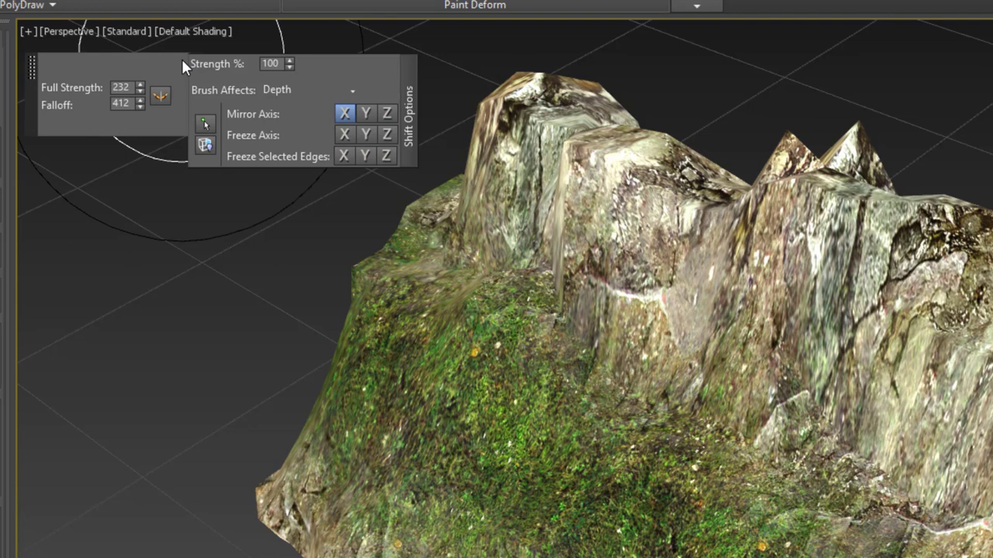
{"action": "left_click_drag", "start_coordinate": [31, 68], "coordinate": [29, 51]}
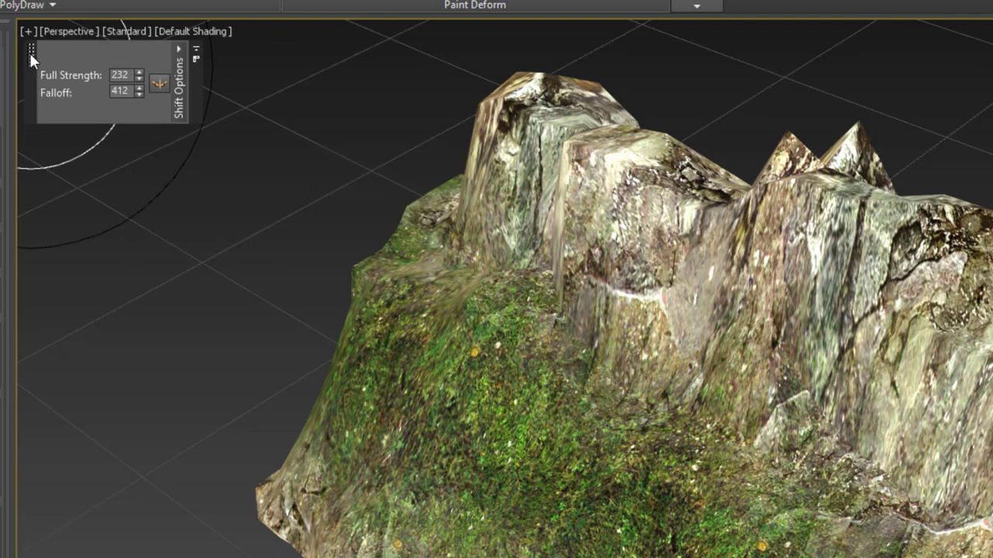
{"action": "left_click", "coordinate": [178, 54]}
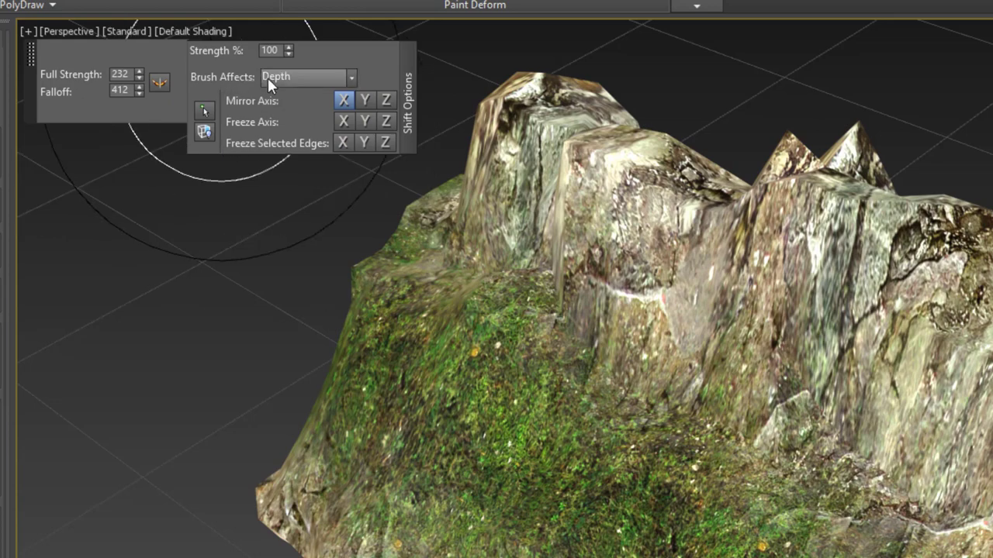
- Pull the middle of the rocky ridge upward into a tall peak with the Shift brush affecting Depth
{"action": "scroll", "coordinate": [525, 199], "scroll_direction": "down", "scroll_amount": 2}
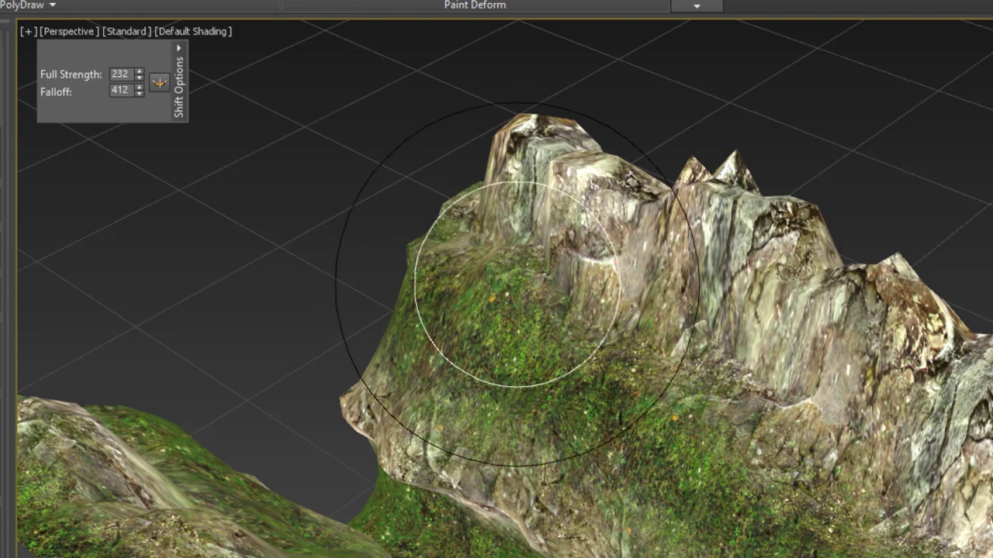
{"action": "middle_click_drag", "start_coordinate": [556, 281], "coordinate": [594, 237], "text": "alt"}
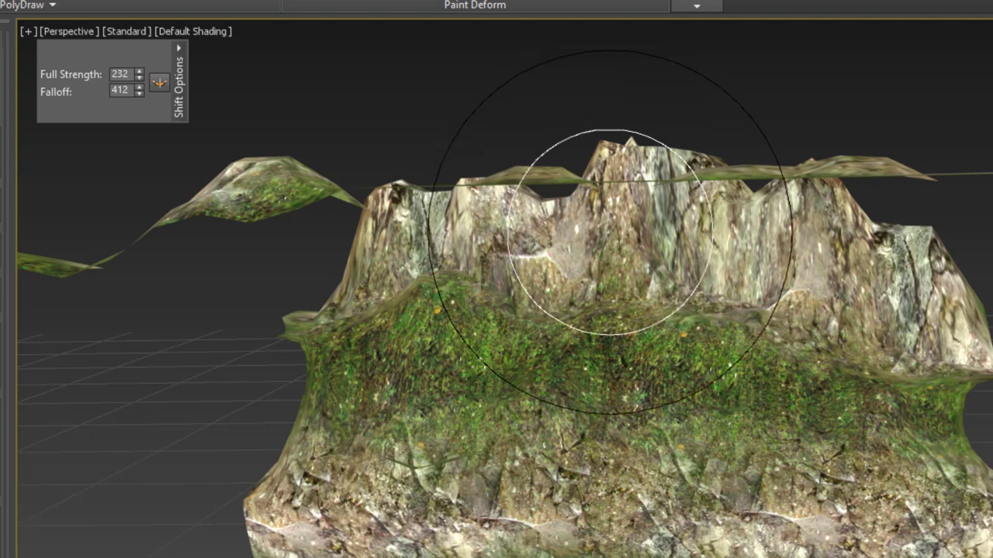
{"action": "left_click_drag", "start_coordinate": [610, 231], "coordinate": [602, 111]}
{"action": "mouse_move", "coordinate": [532, 244]}
{"action": "middle_mouse_down", "text": "alt"}
{"action": "mouse_move", "coordinate": [864, 255]}
{"action": "mouse_move", "coordinate": [853, 288]}
{"action": "mouse_move", "coordinate": [829, 221]}
{"action": "mouse_move", "coordinate": [689, 215]}
{"action": "mouse_move", "coordinate": [610, 232]}
{"action": "mouse_move", "coordinate": [617, 217]}
{"action": "mouse_move", "coordinate": [753, 222]}
{"action": "mouse_move", "coordinate": [543, 215]}
{"action": "mouse_move", "coordinate": [688, 222]}
{"action": "mouse_move", "coordinate": [395, 284]}
{"action": "mouse_move", "coordinate": [610, 303]}
{"action": "mouse_move", "coordinate": [655, 320]}
{"action": "middle_mouse_up", "text": "alt"}
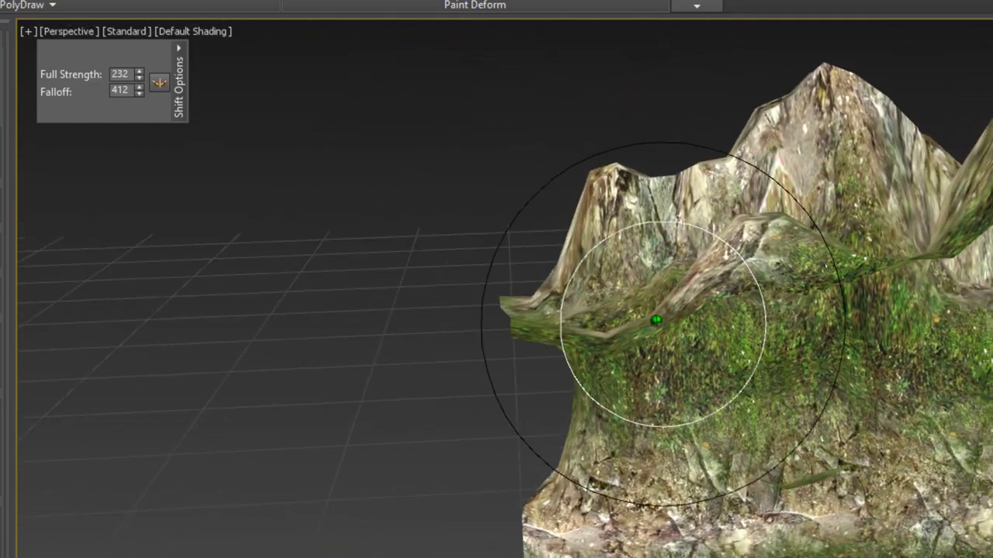
- Try pulling the terrain's outer grassy corner beside the cliff far upward with the Shift brush
{"action": "middle_click_drag", "start_coordinate": [528, 256], "coordinate": [514, 235], "text": "alt"}
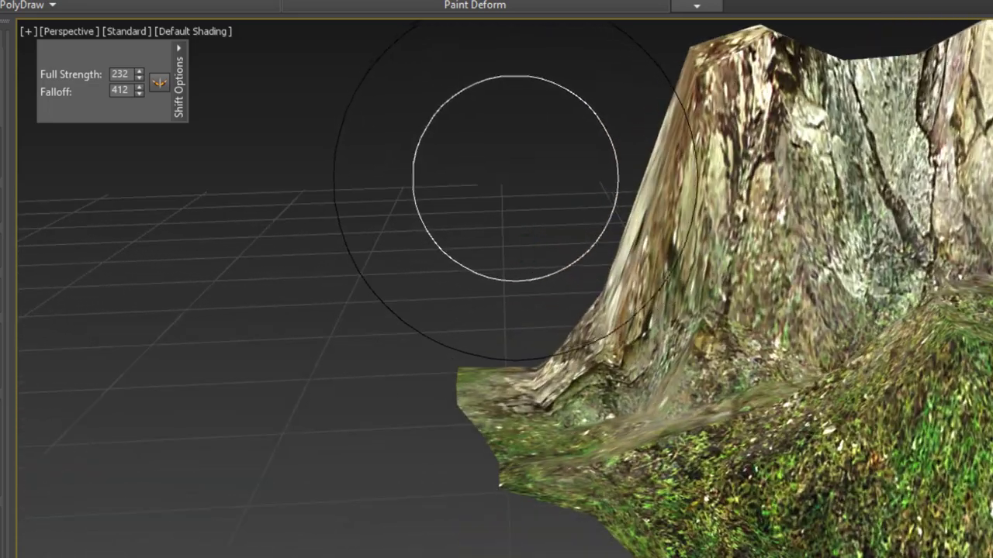
{"action": "mouse_move", "coordinate": [549, 438]}
{"action": "left_mouse_down"}
{"action": "mouse_move", "coordinate": [454, 163]}
{"action": "mouse_move", "coordinate": [405, 70]}
{"action": "left_mouse_up"}
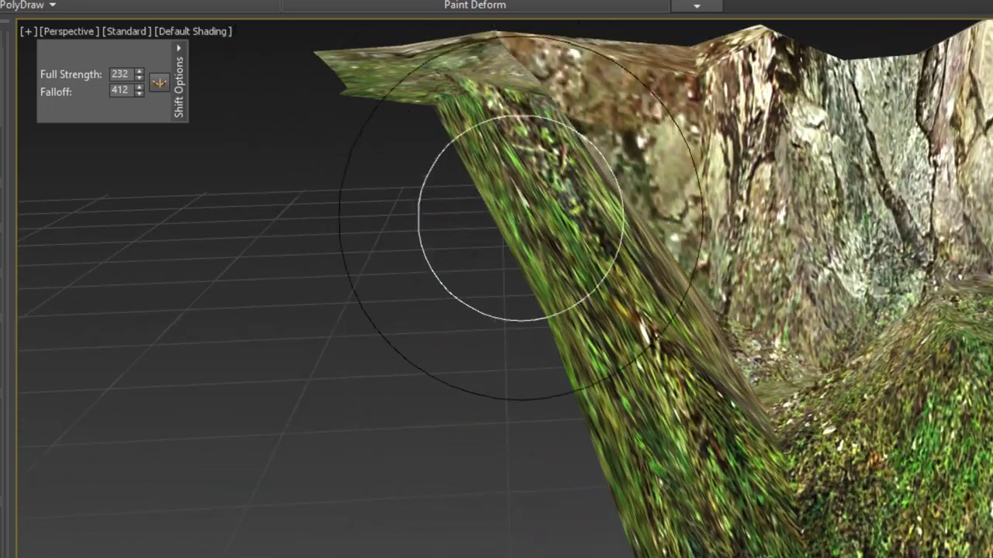
{"action": "middle_click_drag", "start_coordinate": [538, 247], "coordinate": [544, 319], "text": "alt"}
{"action": "mouse_move", "coordinate": [544, 318]}
{"action": "left_mouse_down"}
{"action": "mouse_move", "coordinate": [543, 443]}
{"action": "mouse_move", "coordinate": [558, 532]}
{"action": "mouse_move", "coordinate": [594, 395]}
{"action": "mouse_move", "coordinate": [548, 437]}
{"action": "left_mouse_up"}
{"action": "mouse_move", "coordinate": [547, 437]}
{"action": "middle_mouse_down", "text": "alt"}
{"action": "mouse_move", "coordinate": [536, 427]}
{"action": "mouse_move", "coordinate": [602, 410]}
{"action": "mouse_move", "coordinate": [882, 413]}
{"action": "mouse_move", "coordinate": [570, 408]}
{"action": "mouse_move", "coordinate": [594, 404]}
{"action": "middle_mouse_up", "text": "alt"}
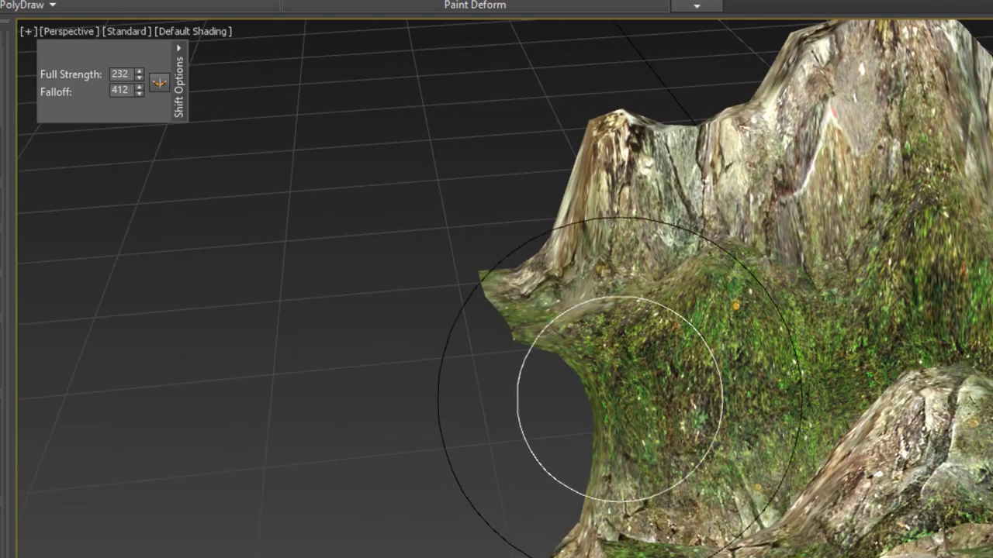
- Set Brush Affects to Spherical Radius and try shifting the grassy slope below the cliff
{"action": "left_click", "coordinate": [179, 49]}
{"action": "left_click", "coordinate": [352, 76]}
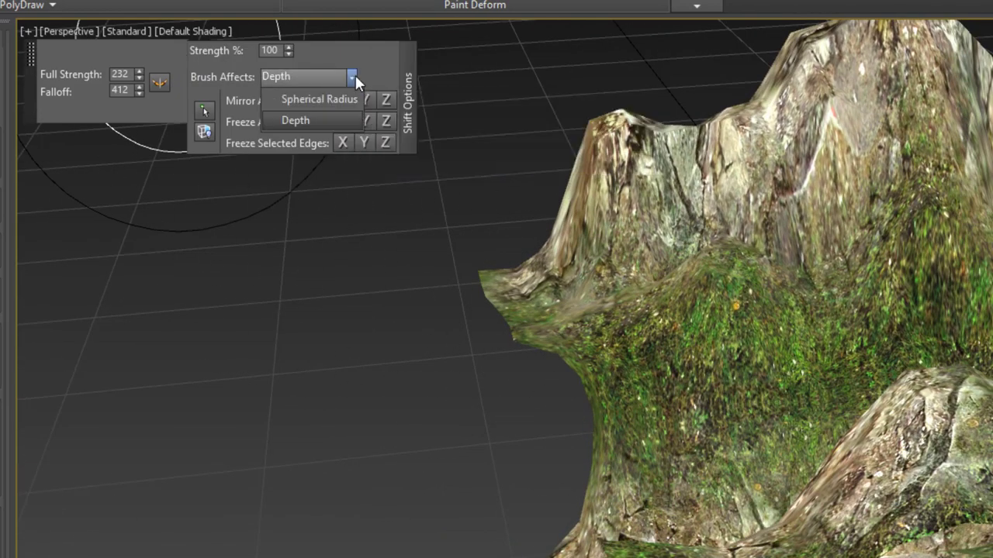
{"action": "left_click", "coordinate": [308, 100]}
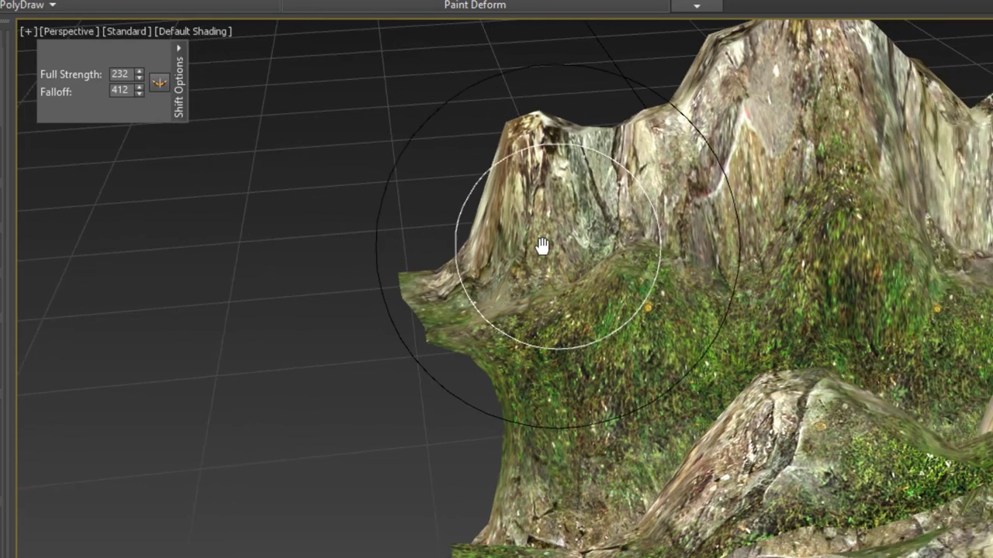
{"action": "middle_click_drag", "start_coordinate": [541, 245], "coordinate": [518, 247]}
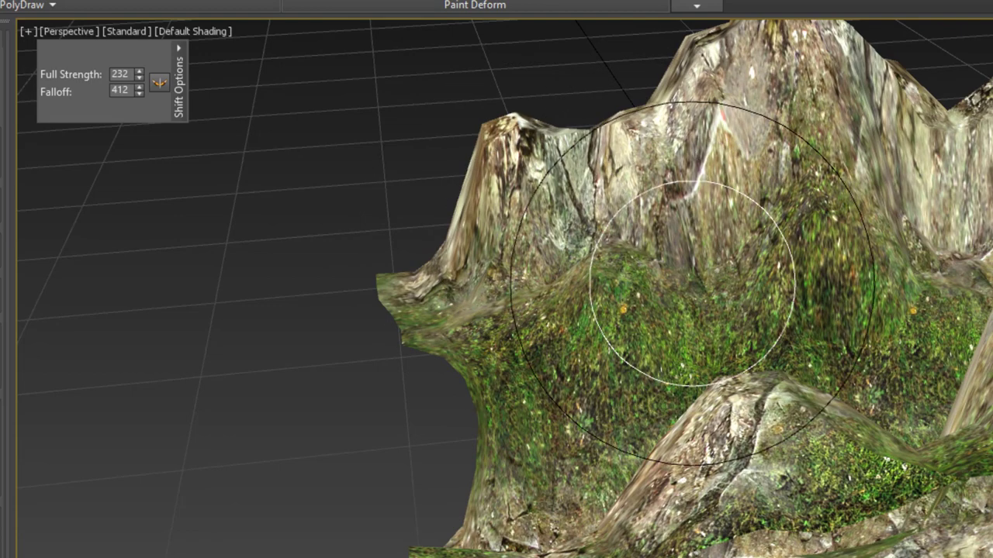
{"action": "middle_click_drag", "start_coordinate": [690, 282], "coordinate": [675, 256], "text": "alt"}
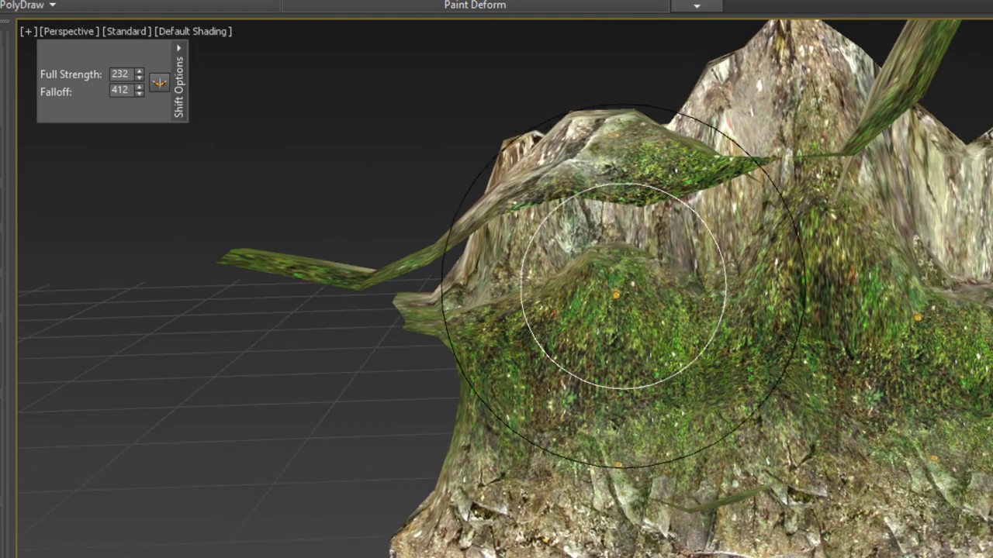
{"action": "mouse_move", "coordinate": [612, 236]}
{"action": "left_mouse_down"}
{"action": "mouse_move", "coordinate": [670, 204]}
{"action": "mouse_move", "coordinate": [690, 259]}
{"action": "mouse_move", "coordinate": [554, 211]}
{"action": "mouse_move", "coordinate": [695, 252]}
{"action": "mouse_move", "coordinate": [581, 252]}
{"action": "mouse_move", "coordinate": [597, 264]}
{"action": "mouse_move", "coordinate": [625, 255]}
{"action": "mouse_move", "coordinate": [570, 272]}
{"action": "mouse_move", "coordinate": [598, 248]}
{"action": "mouse_move", "coordinate": [543, 194]}
{"action": "mouse_move", "coordinate": [521, 147]}
{"action": "mouse_move", "coordinate": [499, 151]}
{"action": "mouse_move", "coordinate": [535, 155]}
{"action": "mouse_move", "coordinate": [389, 142]}
{"action": "left_mouse_up"}
{"action": "mouse_move", "coordinate": [390, 142]}
{"action": "middle_mouse_down", "text": "alt"}
{"action": "mouse_move", "coordinate": [605, 288]}
{"action": "mouse_move", "coordinate": [771, 284]}
{"action": "mouse_move", "coordinate": [590, 243]}
{"action": "mouse_move", "coordinate": [538, 284]}
{"action": "mouse_move", "coordinate": [455, 410]}
{"action": "middle_mouse_up", "text": "alt"}
{"action": "mouse_move", "coordinate": [458, 328]}
{"action": "middle_mouse_down", "text": "alt"}
{"action": "mouse_move", "coordinate": [386, 294]}
{"action": "mouse_move", "coordinate": [385, 321]}
{"action": "middle_mouse_up", "text": "alt"}
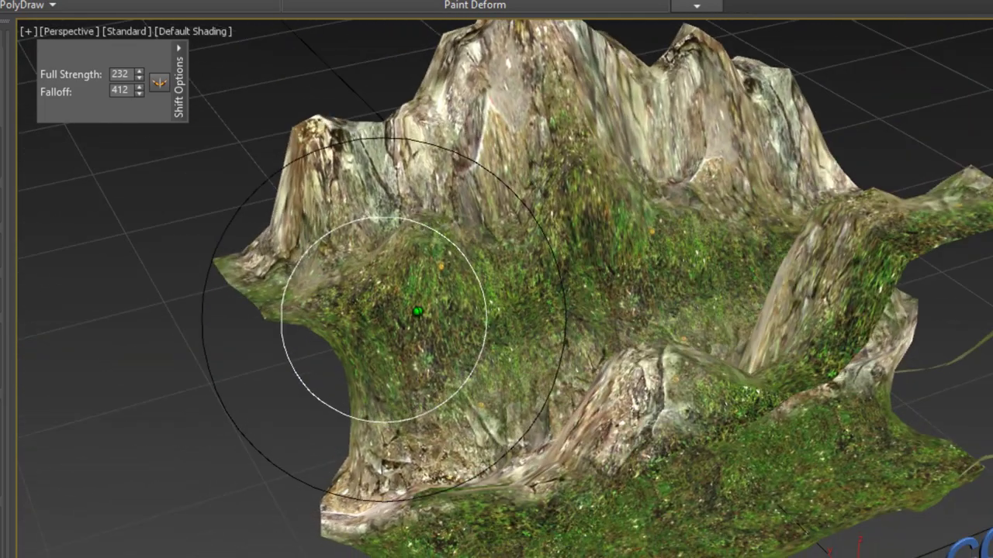
{"action": "scroll", "coordinate": [413, 210], "scroll_direction": "up", "scroll_amount": 1}
{"action": "scroll", "coordinate": [414, 219], "scroll_direction": "up", "scroll_amount": 3}
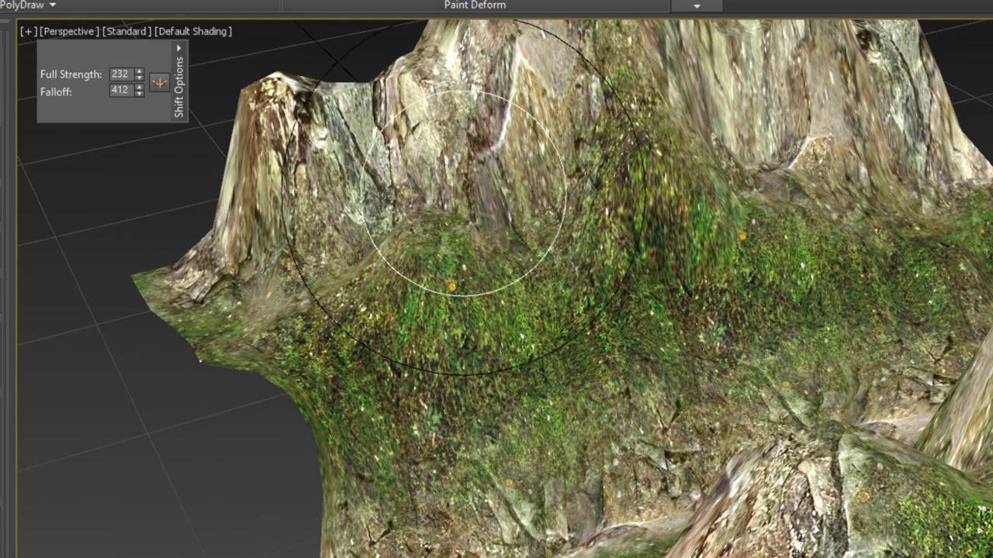
- Set the Shift brush's Brush Affects option back to Depth
{"action": "left_click", "coordinate": [179, 46]}
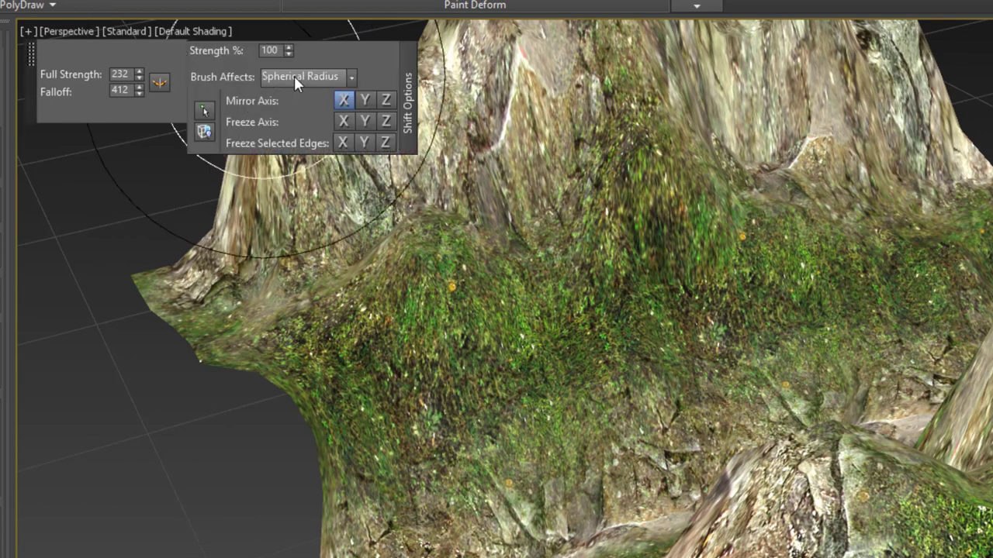
{"action": "left_click", "coordinate": [348, 78]}
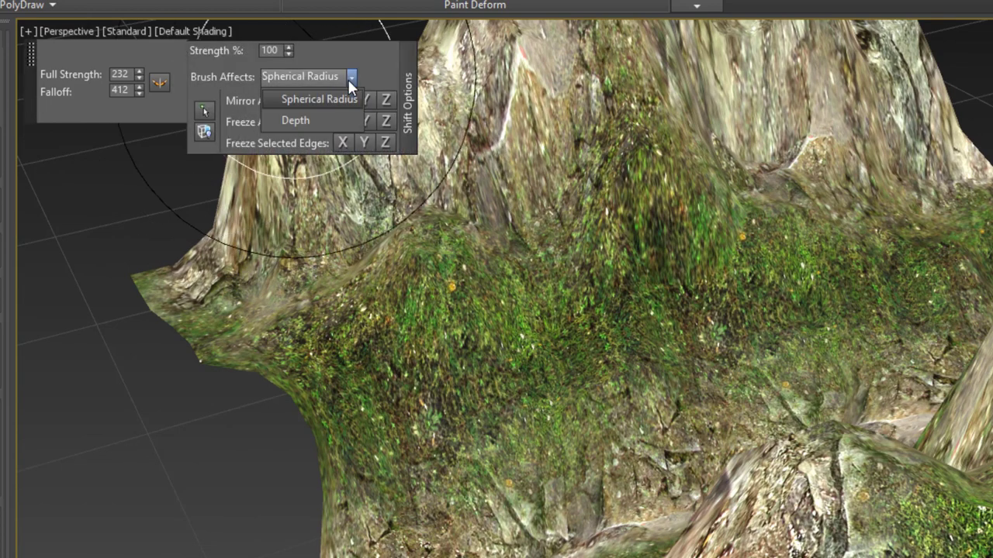
{"action": "left_click", "coordinate": [296, 123]}
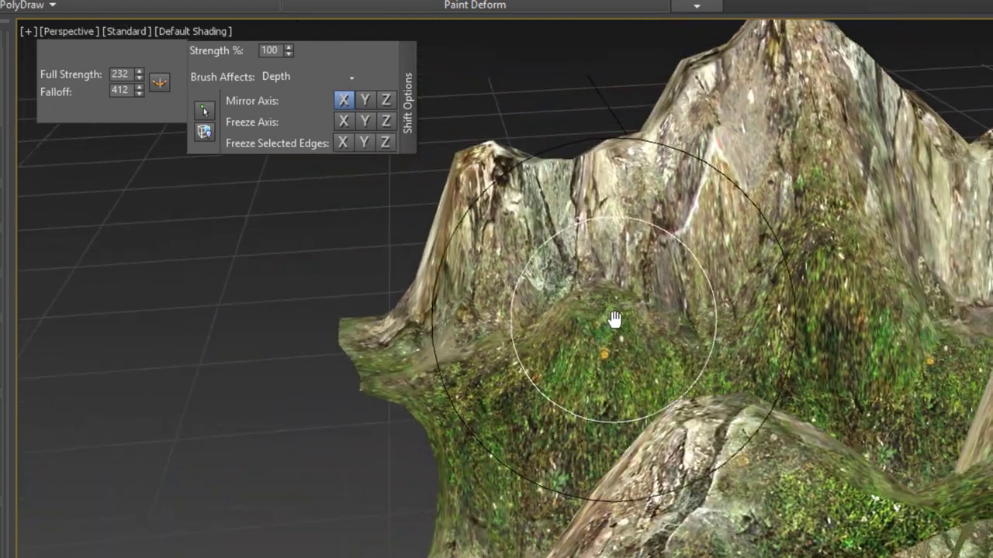
- Fill out the foot of the outer cliff and adjoining grassy slope with the Push/Pull brush at strength 10
{"action": "left_click", "coordinate": [408, 48]}
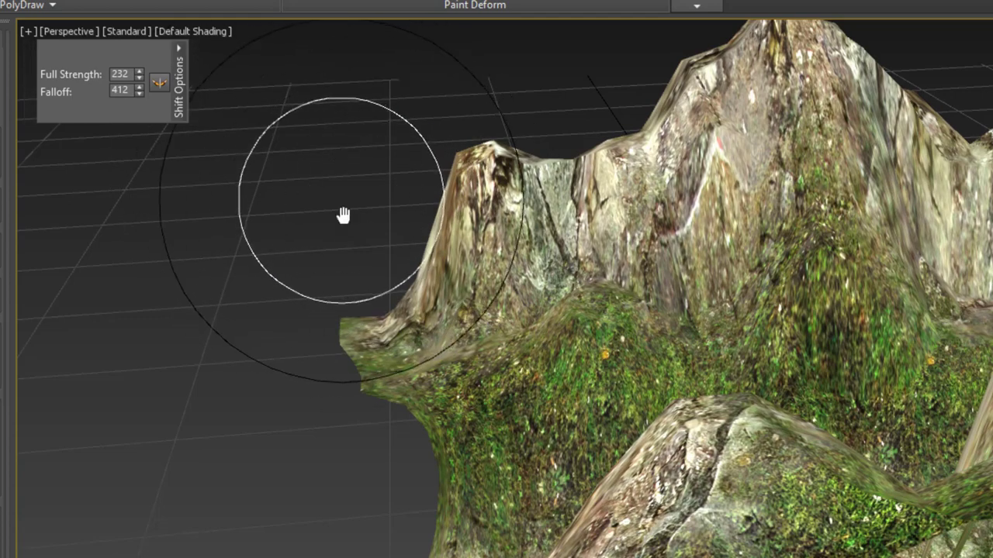
{"action": "mouse_move", "coordinate": [342, 200]}
{"action": "middle_mouse_down"}
{"action": "mouse_move", "coordinate": [356, 262]}
{"action": "mouse_move", "coordinate": [367, 258]}
{"action": "middle_mouse_up"}
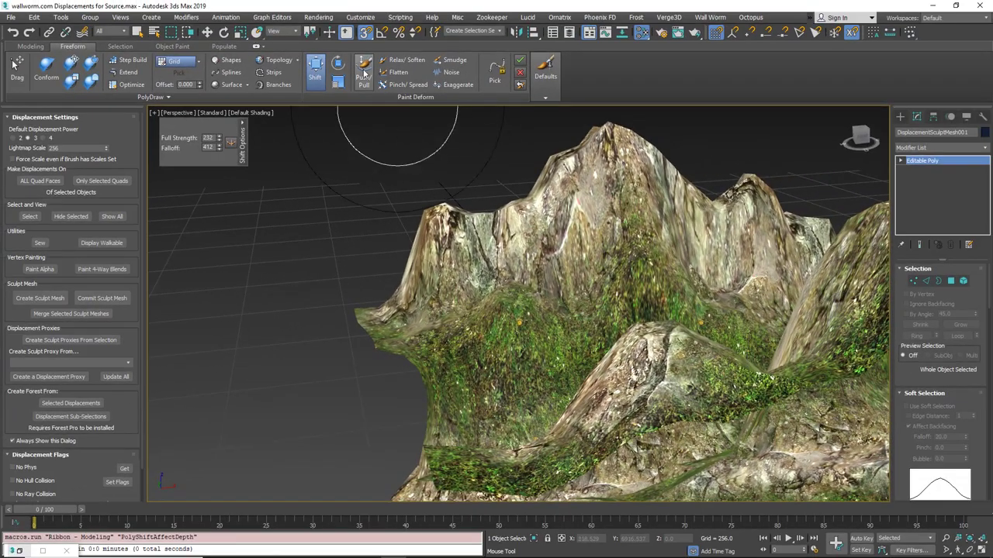
{"action": "left_click", "coordinate": [363, 73]}
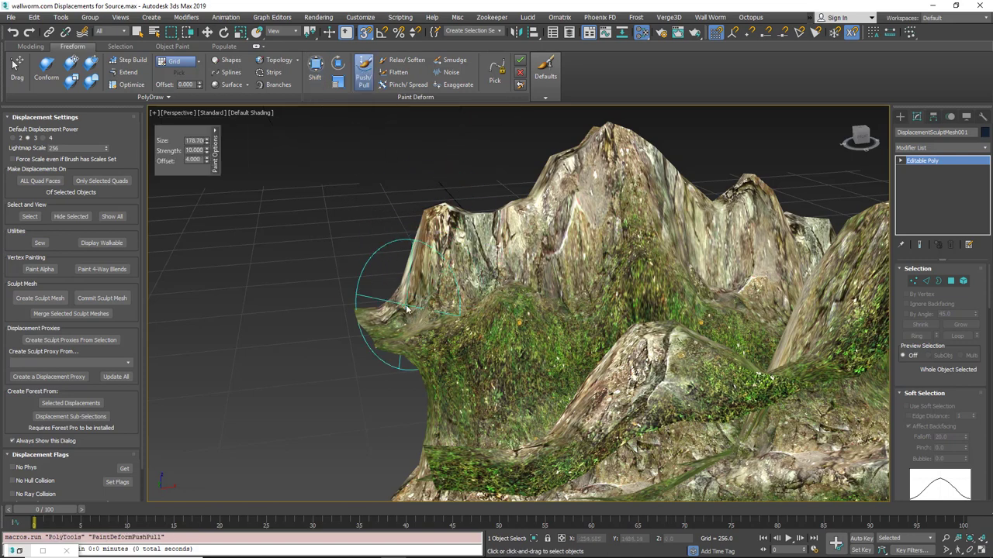
{"action": "left_click", "coordinate": [401, 310]}
{"action": "left_click", "coordinate": [448, 286]}
{"action": "left_click", "coordinate": [457, 284]}
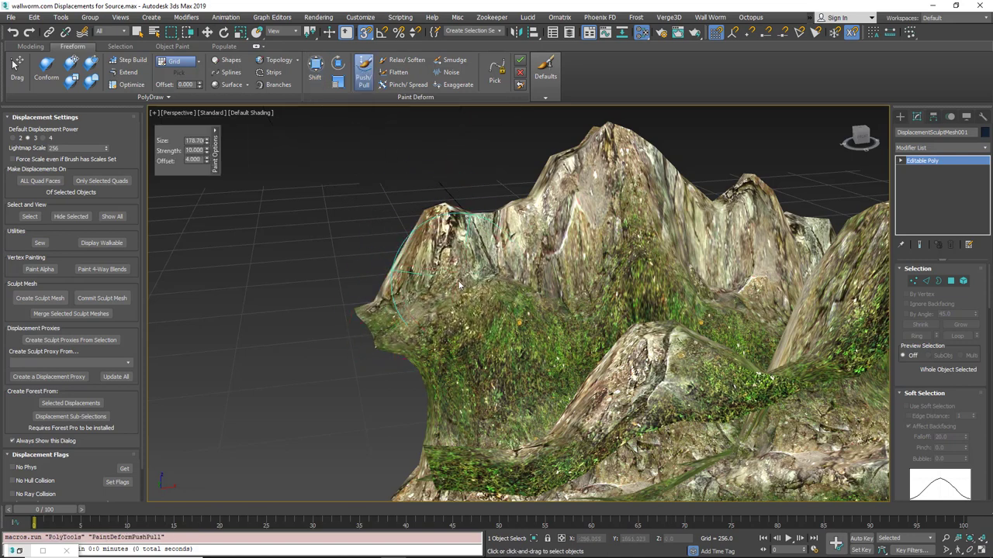
{"action": "left_click_drag", "start_coordinate": [543, 269], "coordinate": [570, 287]}
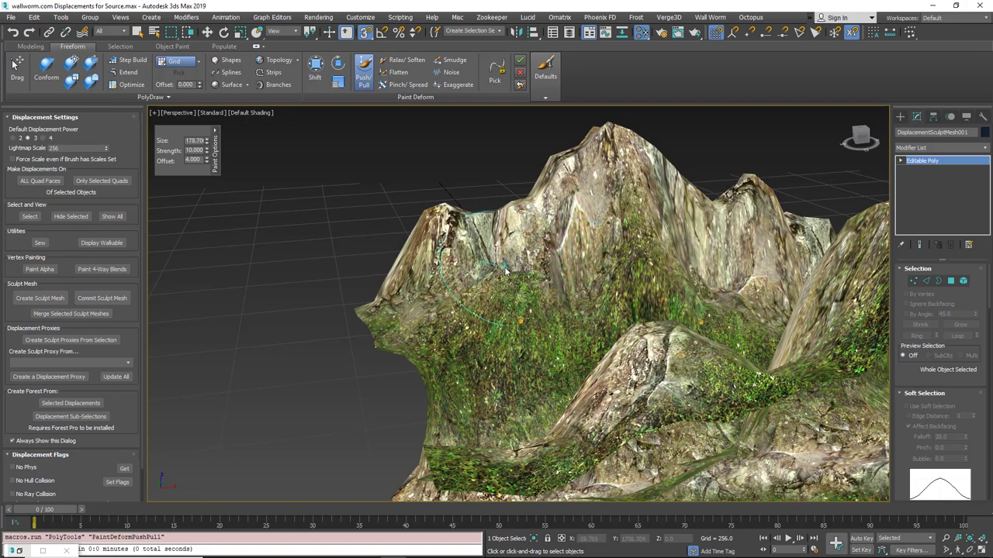
- Reduce the Push/Pull brush size to 141 and raise its strength to 31.579
{"action": "scroll", "coordinate": [465, 291], "scroll_direction": "up", "scroll_amount": 3}
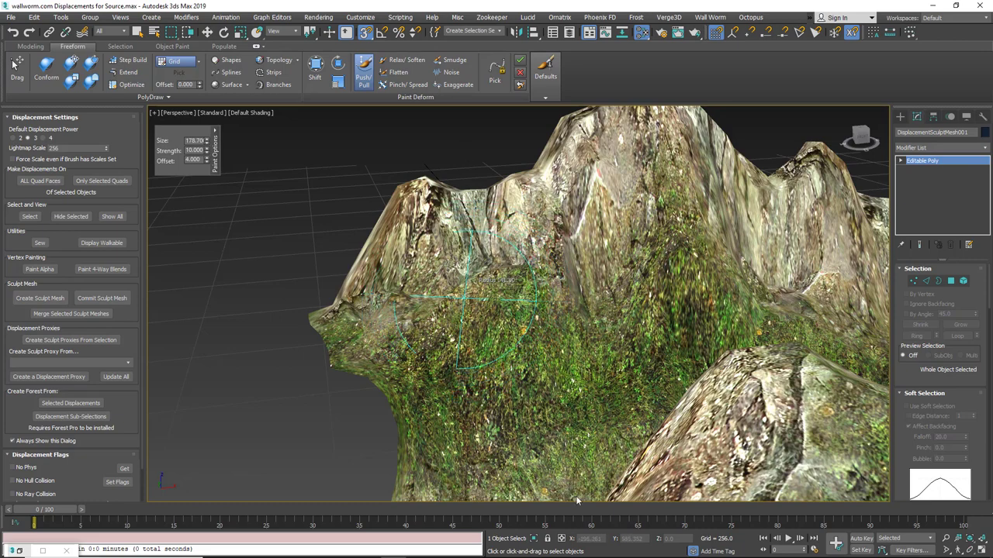
{"action": "left_click_drag", "start_coordinate": [576, 500], "coordinate": [576, 501], "text": "ctrl+shift"}
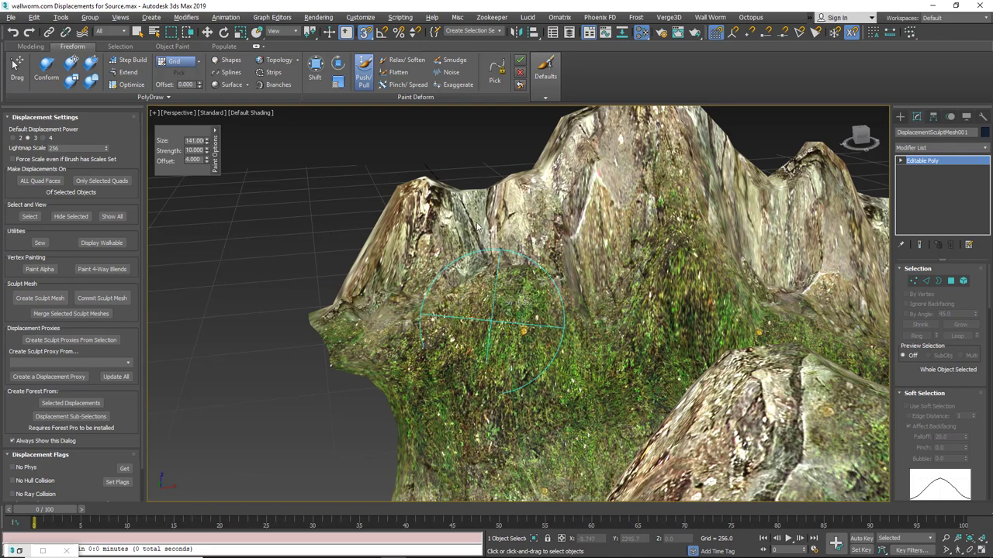
{"action": "left_click_drag", "start_coordinate": [470, 114], "coordinate": [470, 107], "text": "alt+shift"}
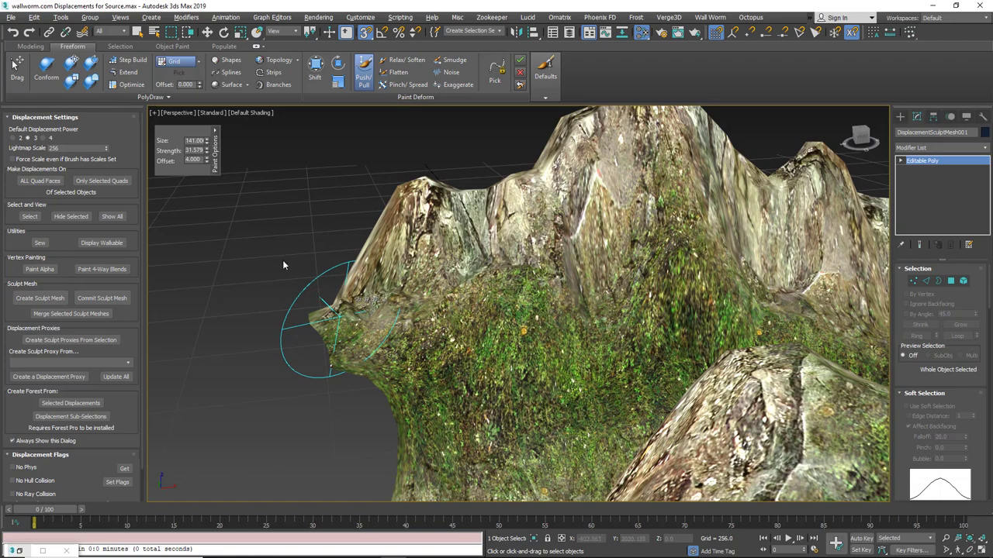
- Sculpt the rocky ledge at the outer cliff's foot with the Push/Pull brush at size about 136.4 and strength about 44.8
{"action": "scroll", "coordinate": [319, 289], "scroll_direction": "up", "scroll_amount": 6}
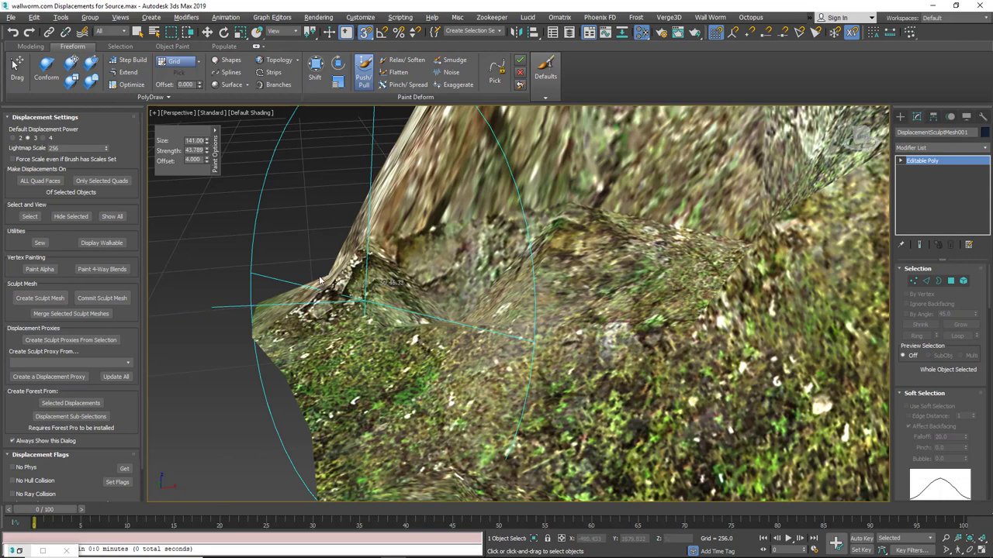
{"action": "mouse_move", "coordinate": [319, 280]}
{"action": "left_mouse_down"}
{"action": "mouse_move", "coordinate": [367, 270]}
{"action": "mouse_move", "coordinate": [398, 298]}
{"action": "left_mouse_up"}
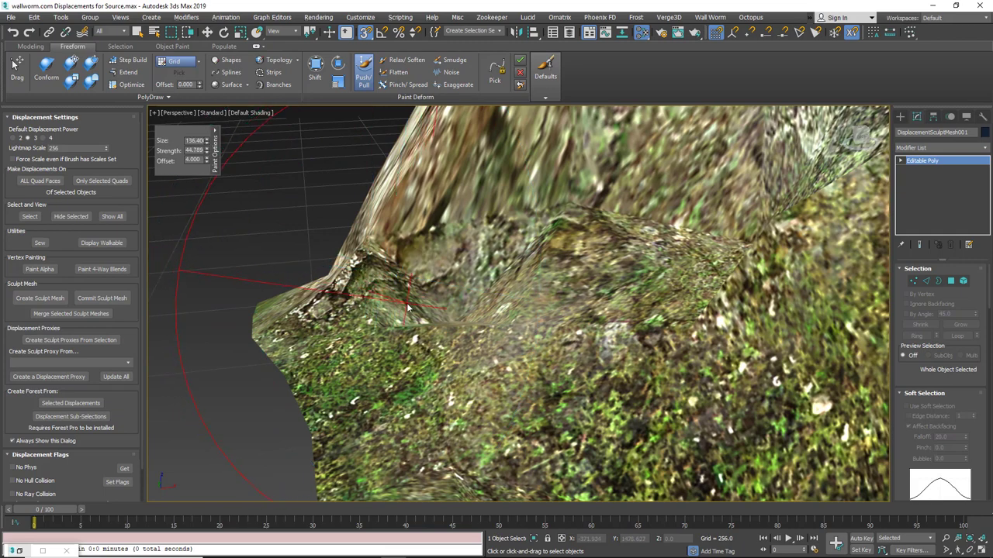
{"action": "scroll", "coordinate": [416, 305], "scroll_direction": "down", "scroll_amount": 5}
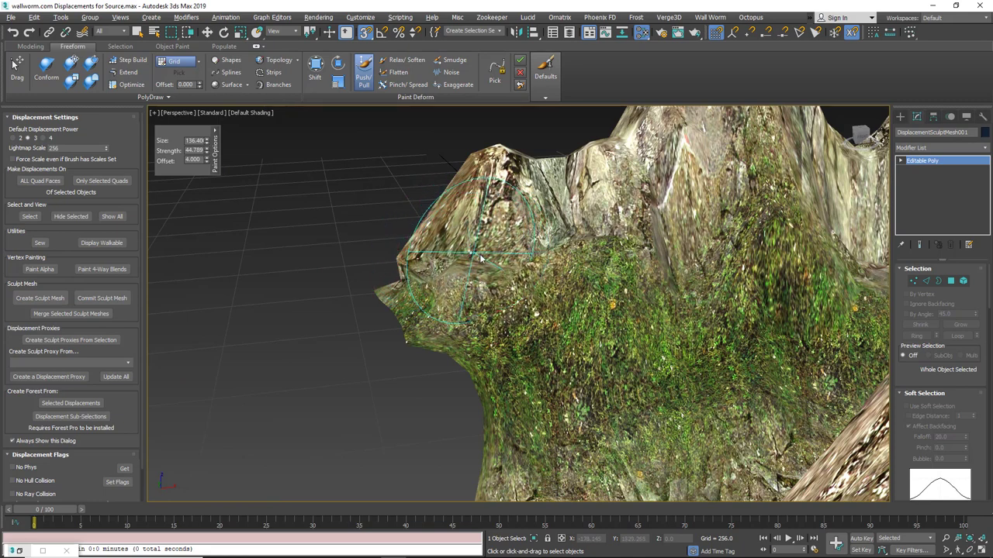
{"action": "left_click", "coordinate": [475, 259]}
{"action": "left_click", "coordinate": [453, 259]}
{"action": "left_click", "coordinate": [437, 262]}
{"action": "left_click", "coordinate": [428, 264]}
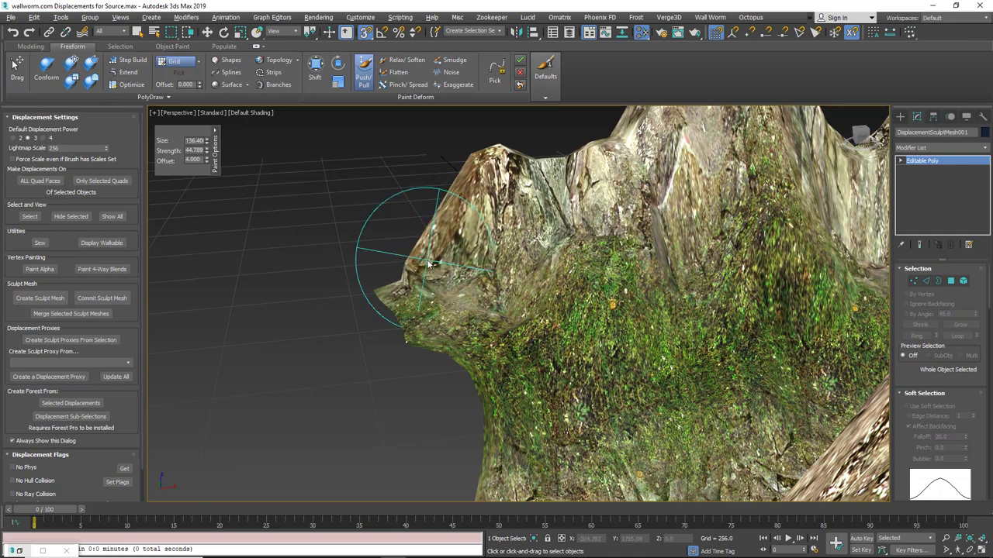
{"action": "middle_click_drag", "start_coordinate": [435, 266], "coordinate": [440, 309], "text": "alt"}
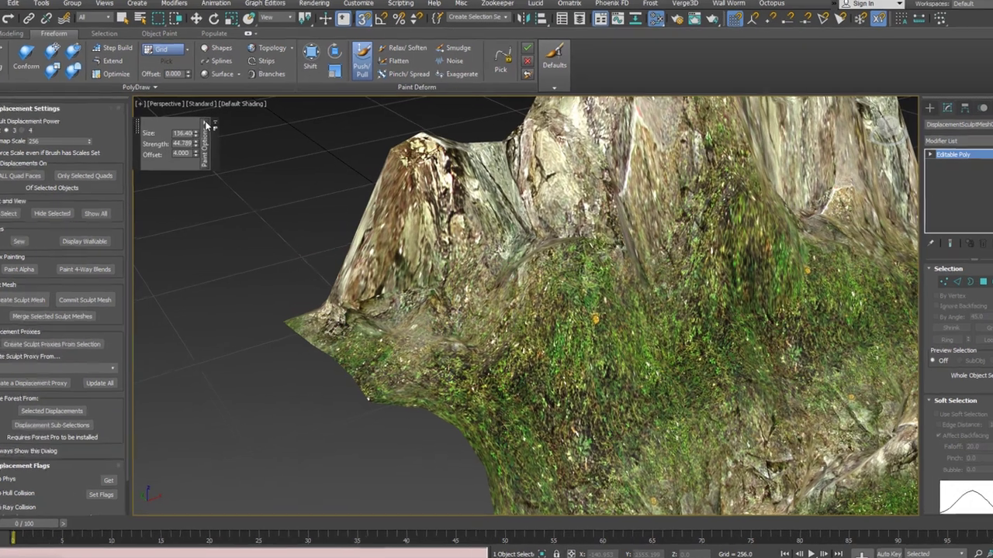
- Set the Push/Pull normal direction to Transform Z and paint the cliff and slope beneath it straight upward
{"action": "left_click", "coordinate": [223, 133]}
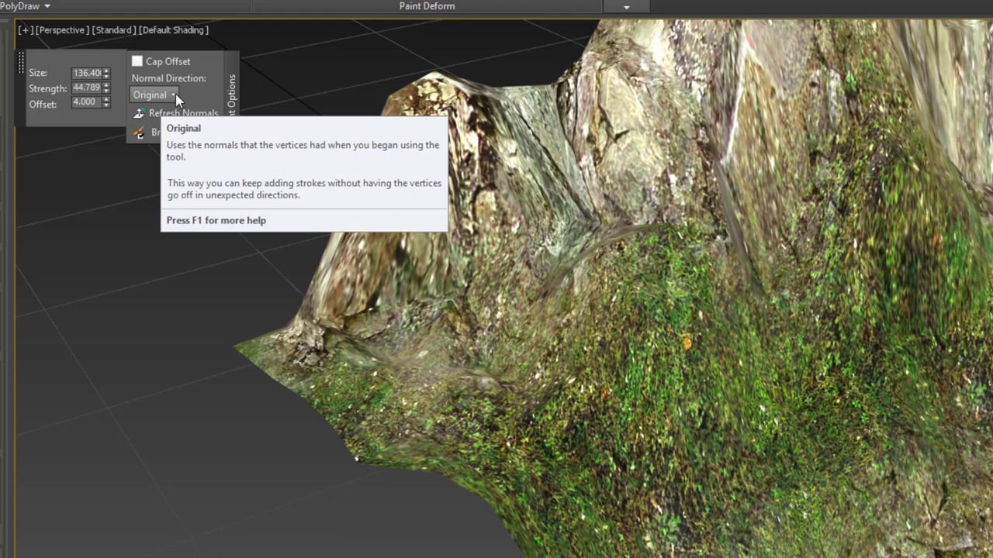
{"action": "left_click", "coordinate": [175, 94]}
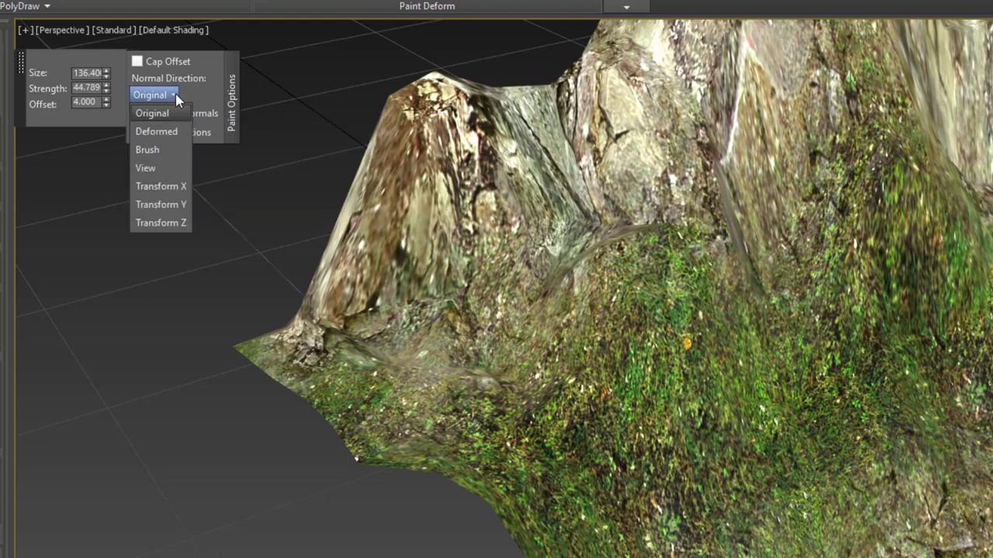
{"action": "left_click", "coordinate": [163, 222]}
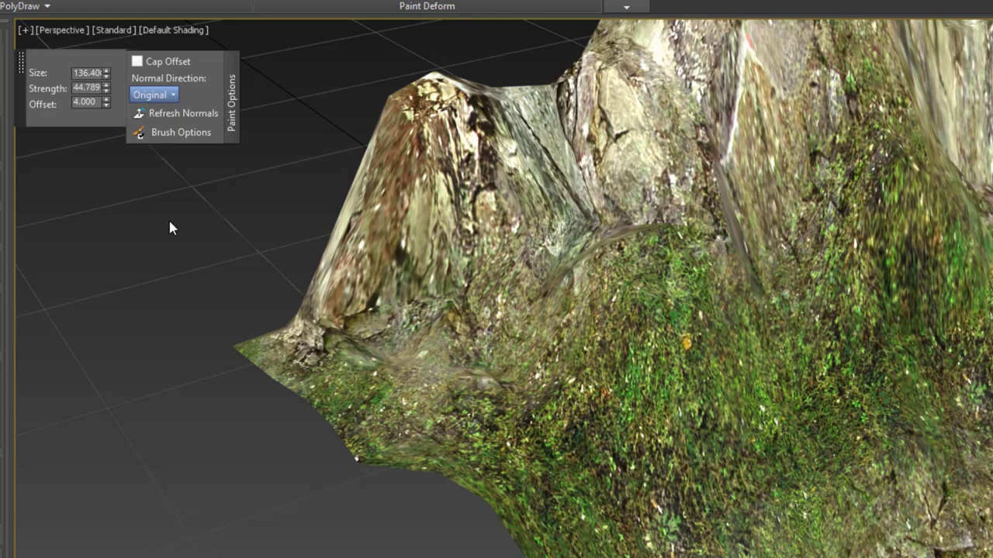
{"action": "left_click", "coordinate": [590, 197]}
{"action": "mouse_move", "coordinate": [516, 252]}
{"action": "left_mouse_down"}
{"action": "mouse_move", "coordinate": [484, 280]}
{"action": "mouse_move", "coordinate": [407, 304]}
{"action": "left_mouse_up"}
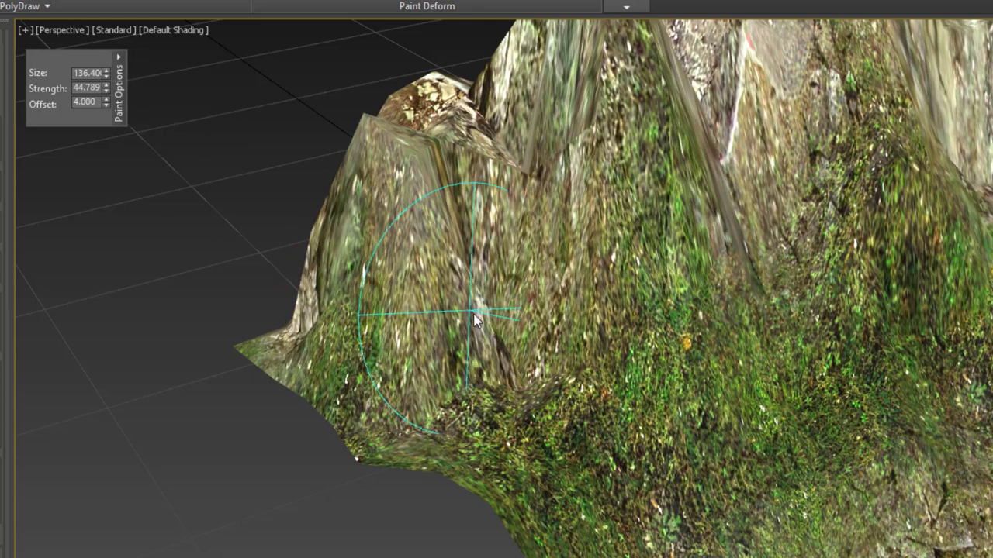
{"action": "left_click", "coordinate": [518, 321]}
{"action": "left_click", "coordinate": [535, 329]}
- Change the Push/Pull normal direction to Deformed and bulge the grassy slope outward into an overhang
{"action": "left_click", "coordinate": [118, 59]}
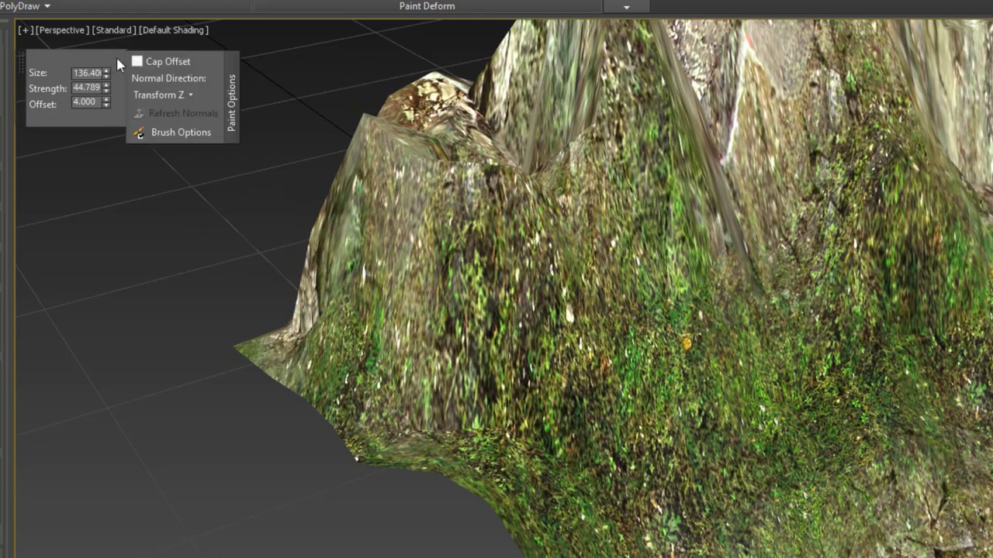
{"action": "left_click", "coordinate": [195, 93]}
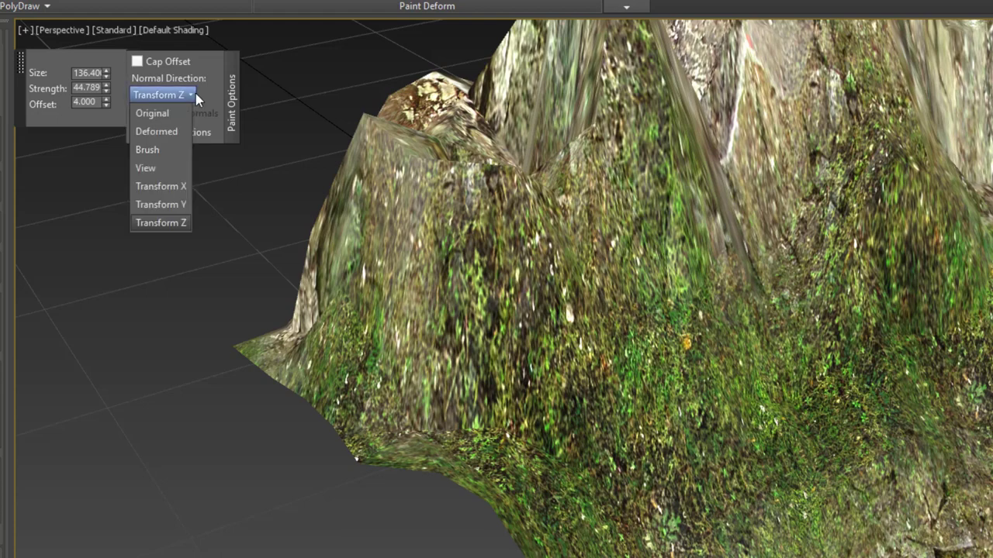
{"action": "left_click", "coordinate": [158, 132]}
{"action": "mouse_move", "coordinate": [448, 372]}
{"action": "left_mouse_down"}
{"action": "mouse_move", "coordinate": [519, 427]}
{"action": "mouse_move", "coordinate": [552, 431]}
{"action": "left_mouse_up"}
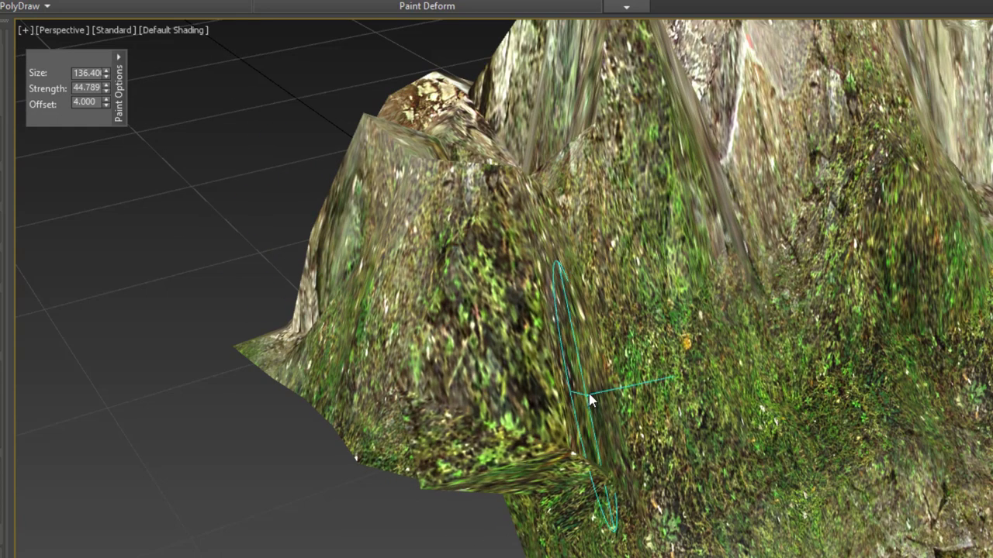
{"action": "mouse_move", "coordinate": [592, 401]}
{"action": "left_mouse_down"}
{"action": "mouse_move", "coordinate": [665, 409]}
{"action": "mouse_move", "coordinate": [694, 448]}
{"action": "left_mouse_up"}
{"action": "left_click", "coordinate": [669, 509]}
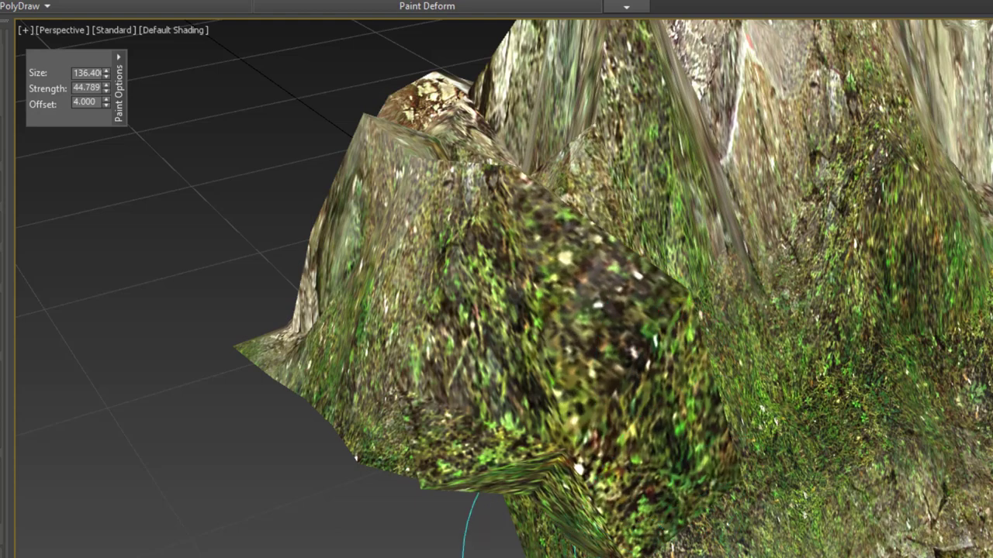
{"action": "left_click", "coordinate": [533, 529]}
- Smooth the overhanging grassy bulge with the Relax/Soften brush at size about 161.6 and strength about 11.9
{"action": "scroll", "coordinate": [523, 353], "scroll_direction": "down", "scroll_amount": 4}
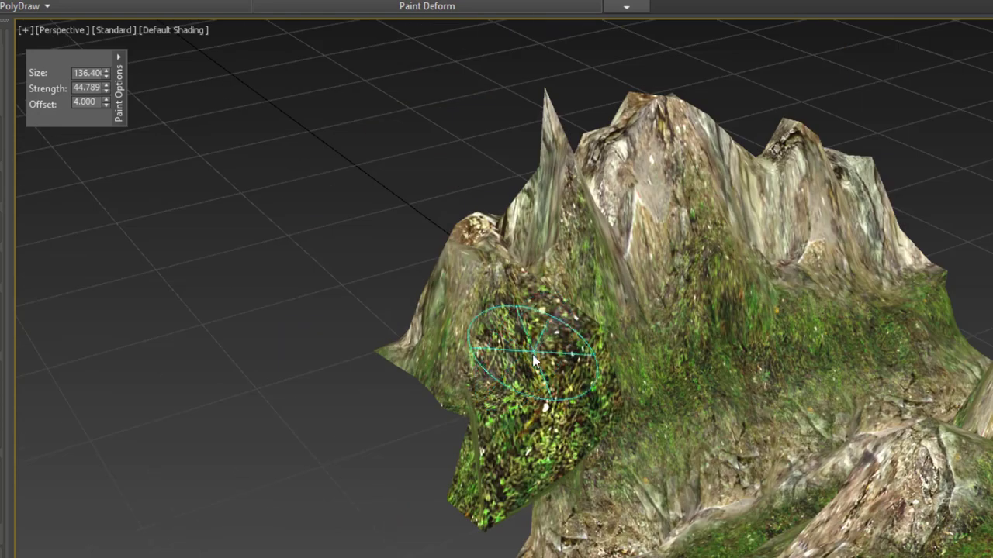
{"action": "mouse_move", "coordinate": [519, 354]}
{"action": "middle_mouse_down", "text": "alt"}
{"action": "mouse_move", "coordinate": [398, 387]}
{"action": "mouse_move", "coordinate": [534, 324]}
{"action": "mouse_move", "coordinate": [491, 369]}
{"action": "middle_mouse_up", "text": "alt"}
{"action": "scroll", "coordinate": [546, 399], "scroll_direction": "up", "scroll_amount": 2}
{"action": "mouse_move", "coordinate": [546, 398]}
{"action": "middle_mouse_down", "text": "alt"}
{"action": "mouse_move", "coordinate": [421, 390]}
{"action": "mouse_move", "coordinate": [509, 357]}
{"action": "mouse_move", "coordinate": [535, 380]}
{"action": "middle_mouse_up", "text": "alt"}
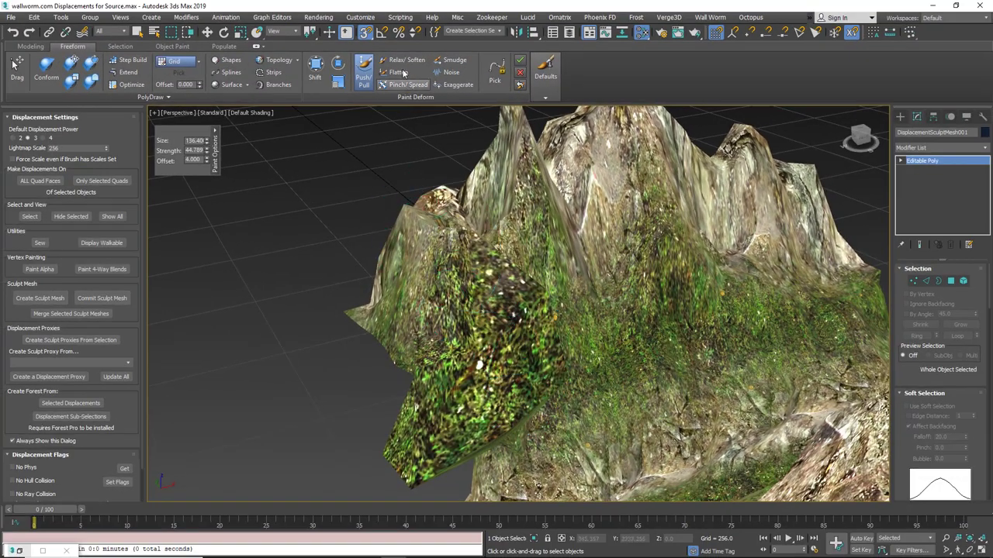
{"action": "left_click", "coordinate": [402, 61]}
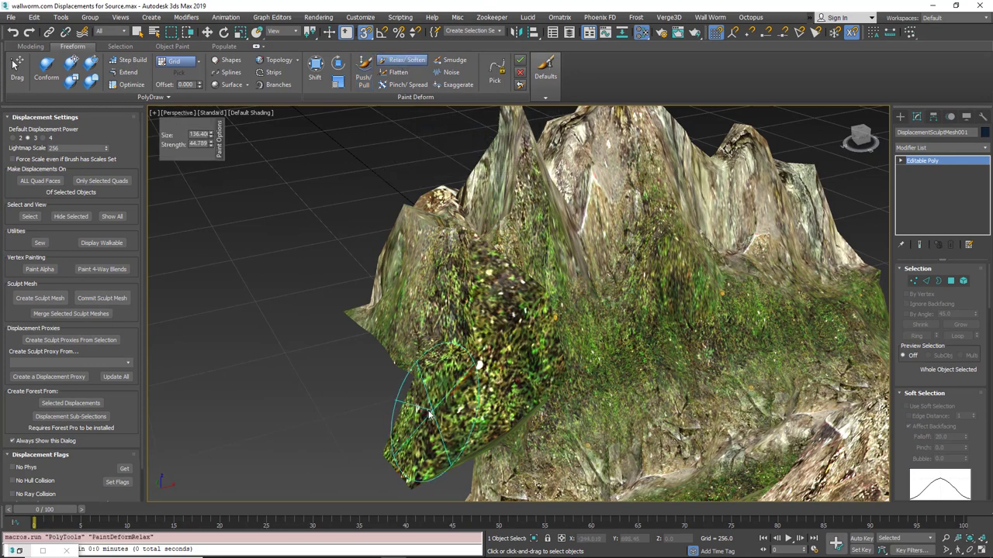
{"action": "left_click_drag", "start_coordinate": [428, 414], "coordinate": [429, 396], "text": "ctrl+shift"}
{"action": "mouse_move", "coordinate": [431, 425]}
{"action": "left_mouse_down"}
{"action": "mouse_move", "coordinate": [482, 436]}
{"action": "mouse_move", "coordinate": [515, 372]}
{"action": "mouse_move", "coordinate": [531, 442]}
{"action": "mouse_move", "coordinate": [504, 385]}
{"action": "mouse_move", "coordinate": [503, 397]}
{"action": "left_mouse_up"}
{"action": "mouse_move", "coordinate": [475, 372]}
{"action": "left_mouse_down"}
{"action": "mouse_move", "coordinate": [463, 404]}
{"action": "mouse_move", "coordinate": [409, 436]}
{"action": "mouse_move", "coordinate": [490, 311]}
{"action": "mouse_move", "coordinate": [452, 268]}
{"action": "mouse_move", "coordinate": [457, 294]}
{"action": "left_mouse_up"}
- Show edged faces on the mesh and relax the uneven slope below the outer cliff
{"action": "key", "text": "F4"}
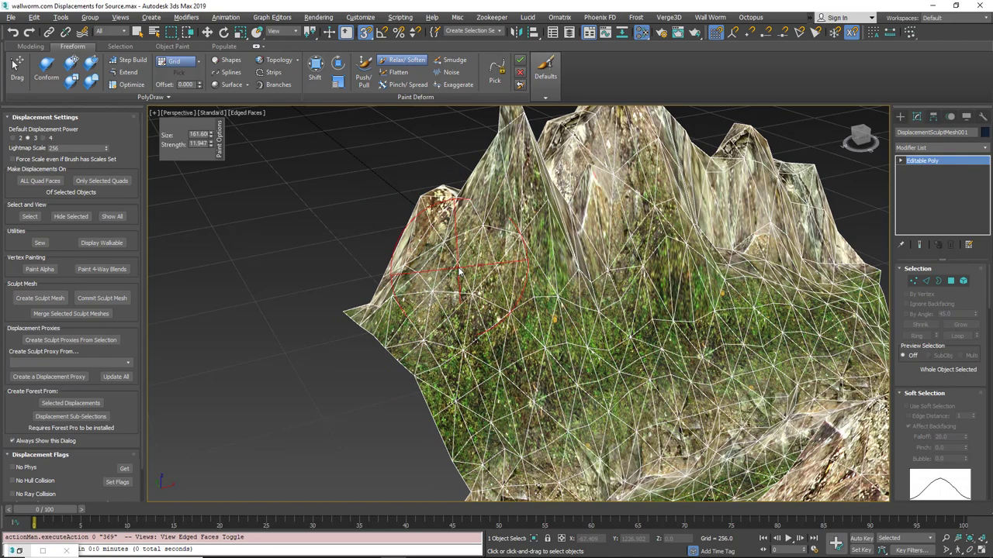
{"action": "middle_click_drag", "start_coordinate": [436, 346], "coordinate": [454, 385], "text": "alt"}
{"action": "left_click_drag", "start_coordinate": [468, 224], "coordinate": [462, 335]}
{"action": "mouse_move", "coordinate": [481, 376]}
{"action": "middle_mouse_down", "text": "alt"}
{"action": "mouse_move", "coordinate": [535, 376]}
{"action": "mouse_move", "coordinate": [532, 385]}
{"action": "middle_mouse_up", "text": "alt"}
{"action": "left_click_drag", "start_coordinate": [453, 367], "coordinate": [445, 340]}
{"action": "scroll", "coordinate": [446, 341], "scroll_direction": "up", "scroll_amount": 2}
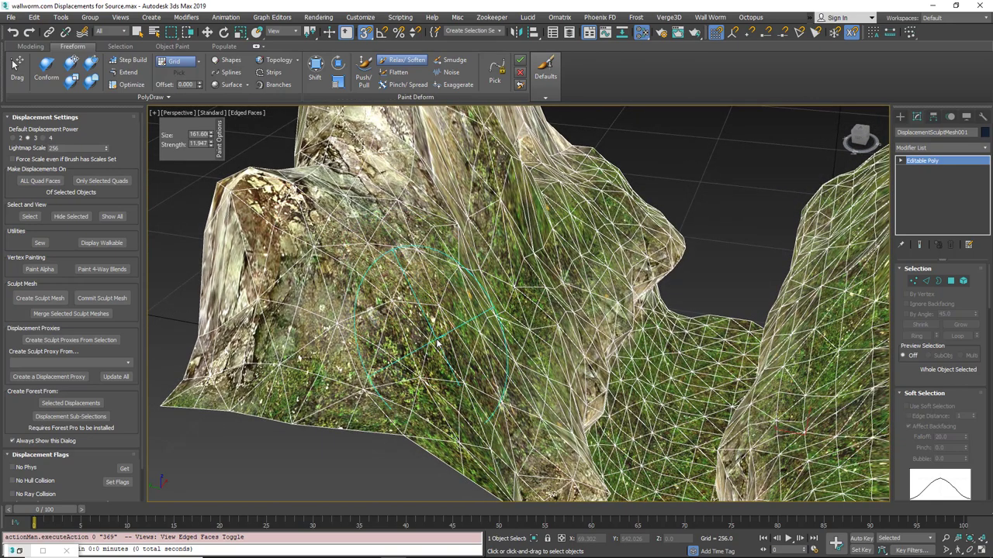
- Soften the jagged rocky outer edge beside the grassy valley floor with the Relax/Soften brush
{"action": "middle_click_drag", "start_coordinate": [478, 297], "coordinate": [434, 392], "text": "alt"}
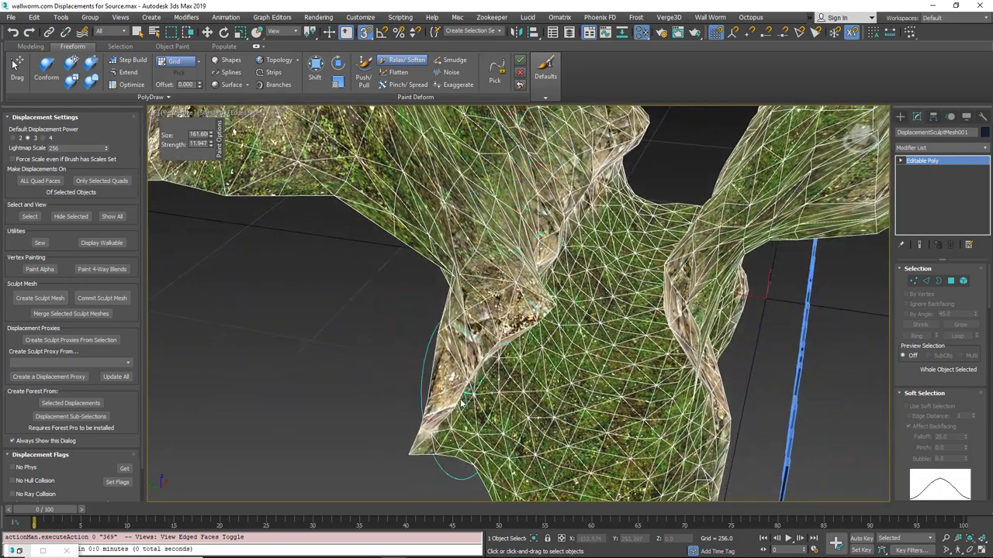
{"action": "mouse_move", "coordinate": [447, 435]}
{"action": "left_mouse_down"}
{"action": "mouse_move", "coordinate": [436, 454]}
{"action": "mouse_move", "coordinate": [440, 439]}
{"action": "mouse_move", "coordinate": [446, 456]}
{"action": "mouse_move", "coordinate": [470, 469]}
{"action": "left_mouse_up"}
{"action": "left_click_drag", "start_coordinate": [508, 430], "coordinate": [520, 378]}
{"action": "middle_click_drag", "start_coordinate": [560, 261], "coordinate": [546, 394], "text": "alt"}
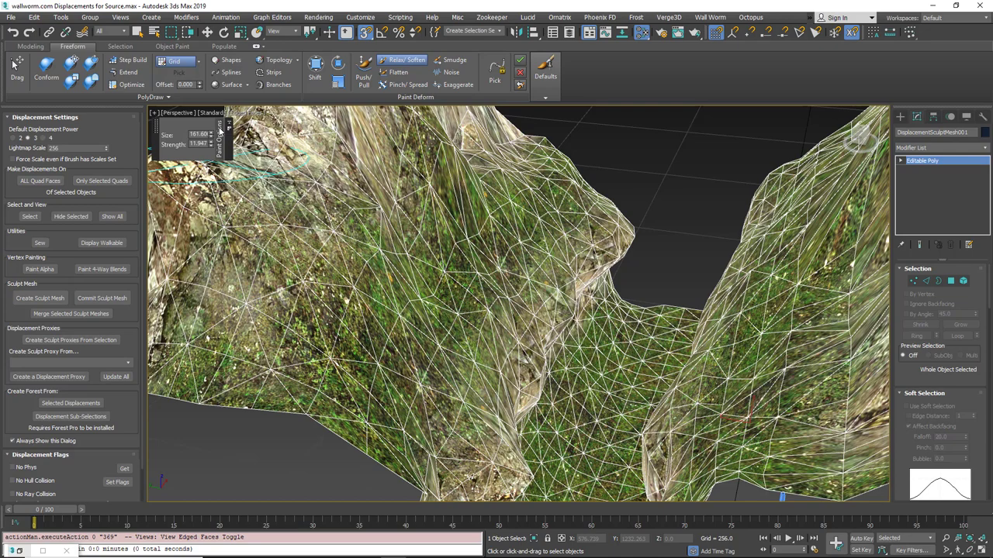
{"action": "middle_click_drag", "start_coordinate": [469, 231], "coordinate": [419, 308], "text": "alt"}
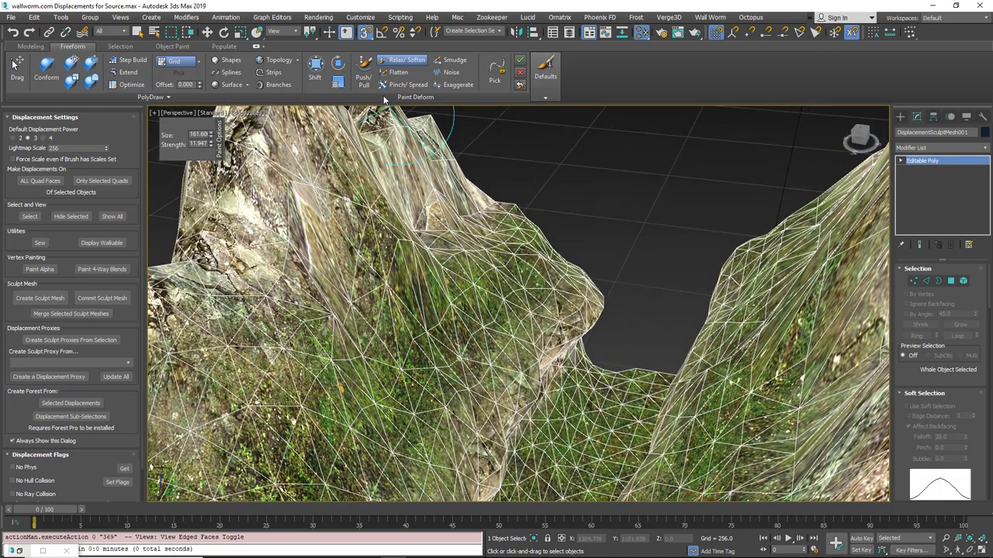
- Level the tall central rocky peaks with the Flatten brush enlarged to size about 293.9
{"action": "left_click", "coordinate": [395, 72]}
{"action": "middle_click_drag", "start_coordinate": [364, 201], "coordinate": [301, 316], "text": "alt"}
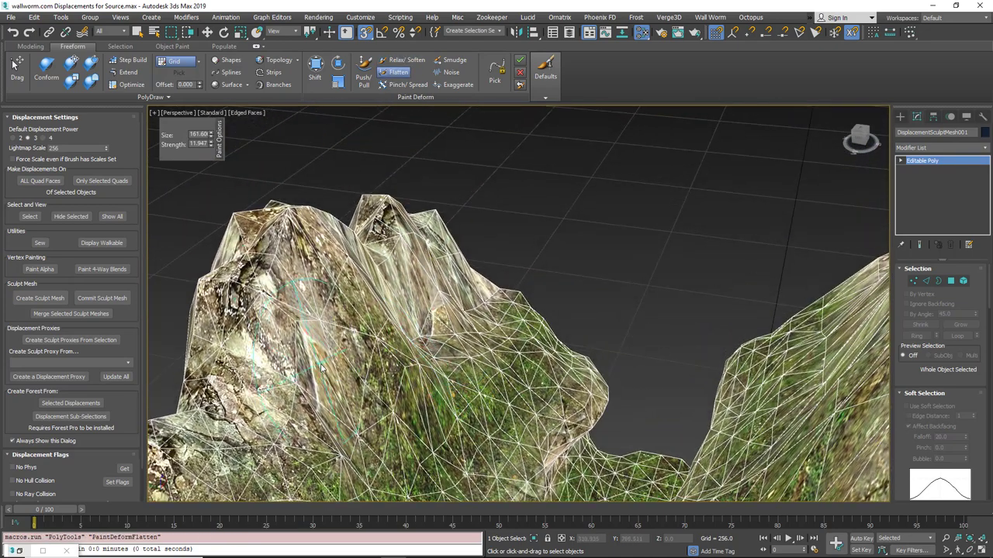
{"action": "left_click_drag", "start_coordinate": [323, 370], "coordinate": [325, 373]}
{"action": "mouse_move", "coordinate": [285, 259]}
{"action": "left_mouse_down"}
{"action": "mouse_move", "coordinate": [299, 253]}
{"action": "mouse_move", "coordinate": [301, 284]}
{"action": "left_mouse_up"}
{"action": "mouse_move", "coordinate": [323, 312]}
{"action": "middle_mouse_down", "text": "alt"}
{"action": "mouse_move", "coordinate": [387, 311]}
{"action": "mouse_move", "coordinate": [347, 347]}
{"action": "middle_mouse_up", "text": "alt"}
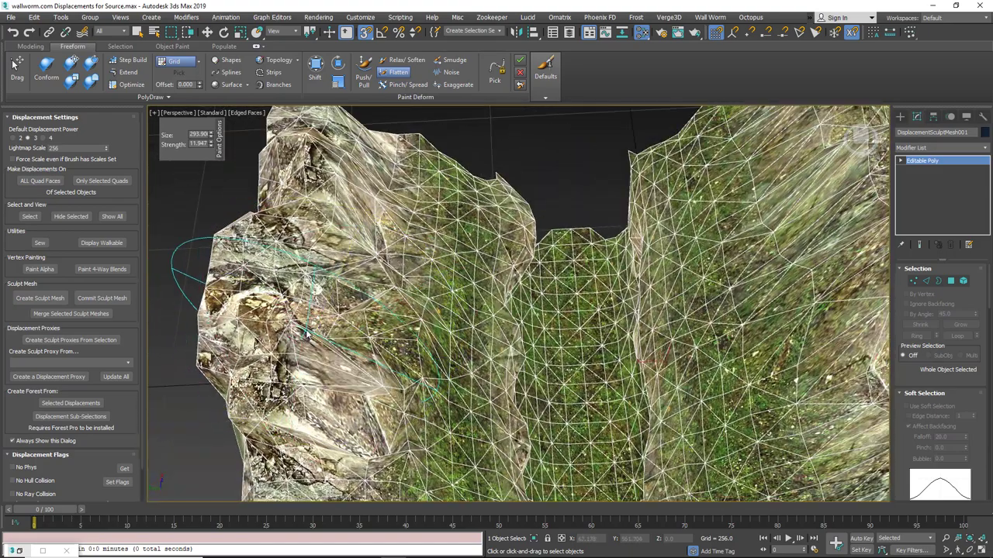
{"action": "left_click_drag", "start_coordinate": [298, 288], "coordinate": [287, 296]}
{"action": "mouse_move", "coordinate": [310, 299]}
{"action": "middle_mouse_down", "text": "alt"}
{"action": "mouse_move", "coordinate": [338, 267]}
{"action": "mouse_move", "coordinate": [403, 233]}
{"action": "mouse_move", "coordinate": [435, 297]}
{"action": "mouse_move", "coordinate": [412, 295]}
{"action": "mouse_move", "coordinate": [560, 342]}
{"action": "middle_mouse_up", "text": "alt"}
{"action": "middle_click_drag", "start_coordinate": [333, 330], "coordinate": [382, 356], "text": "alt"}
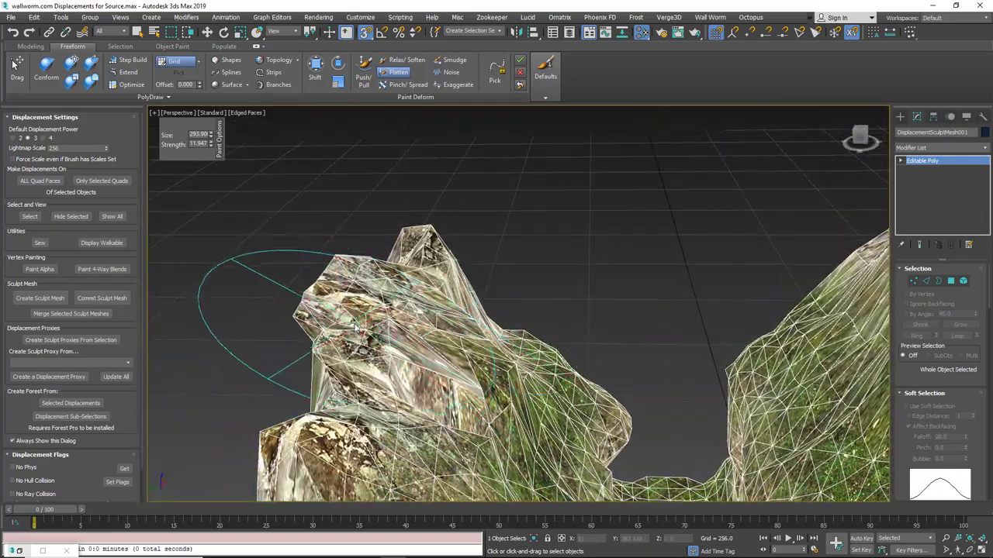
{"action": "left_click_drag", "start_coordinate": [351, 301], "coordinate": [339, 267]}
{"action": "middle_click_drag", "start_coordinate": [372, 309], "coordinate": [394, 327], "text": "alt"}
- Relax the stretched faces along the flattened rocky ridge, and switch back to the Shift brush
{"action": "left_click", "coordinate": [405, 60]}
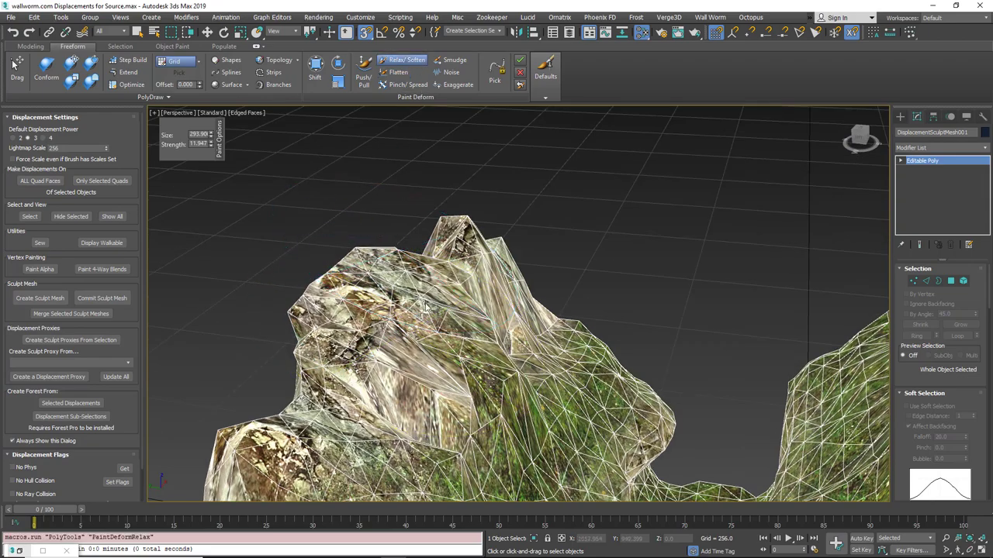
{"action": "mouse_move", "coordinate": [473, 366]}
{"action": "left_mouse_down"}
{"action": "mouse_move", "coordinate": [482, 371]}
{"action": "mouse_move", "coordinate": [465, 352]}
{"action": "left_mouse_up"}
{"action": "middle_click_drag", "start_coordinate": [435, 335], "coordinate": [353, 341], "text": "alt"}
{"action": "mouse_move", "coordinate": [434, 329]}
{"action": "left_mouse_down"}
{"action": "mouse_move", "coordinate": [461, 320]}
{"action": "mouse_move", "coordinate": [419, 326]}
{"action": "left_mouse_up"}
{"action": "mouse_move", "coordinate": [397, 329]}
{"action": "middle_mouse_down", "text": "alt"}
{"action": "mouse_move", "coordinate": [466, 322]}
{"action": "mouse_move", "coordinate": [403, 291]}
{"action": "middle_mouse_up", "text": "alt"}
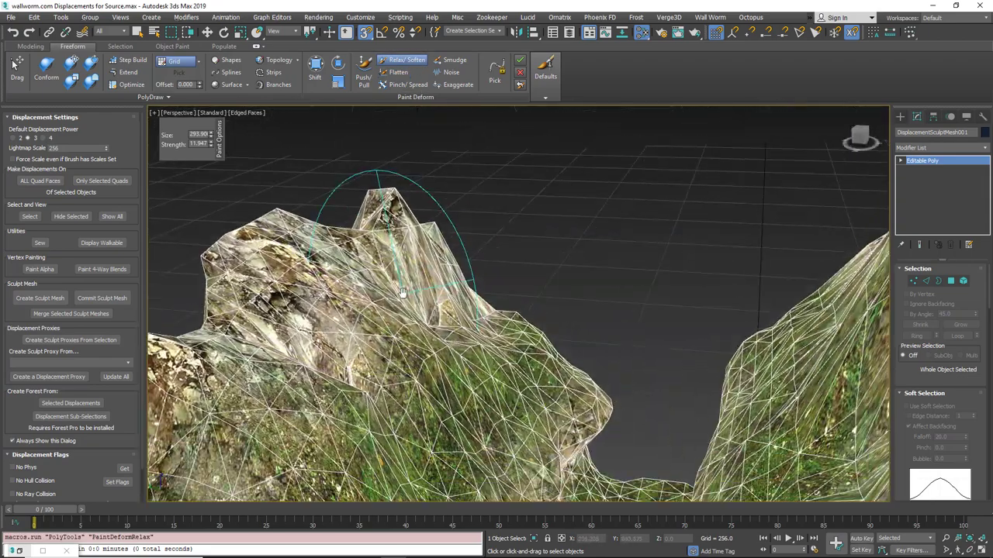
{"action": "left_click", "coordinate": [363, 74]}
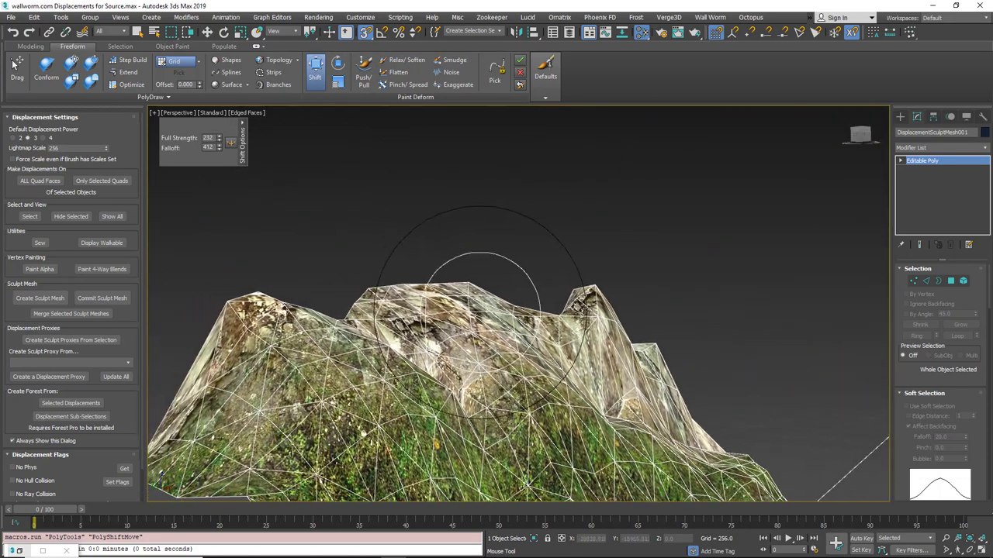
- Raise the flattened central ridge into a taller peak with the Shift brush, and roughen the slope with the Noise brush
{"action": "mouse_move", "coordinate": [483, 308]}
{"action": "left_mouse_down"}
{"action": "mouse_move", "coordinate": [473, 240]}
{"action": "mouse_move", "coordinate": [490, 195]}
{"action": "left_mouse_up"}
{"action": "mouse_move", "coordinate": [515, 252]}
{"action": "middle_mouse_down", "text": "alt"}
{"action": "mouse_move", "coordinate": [572, 313]}
{"action": "mouse_move", "coordinate": [451, 233]}
{"action": "mouse_move", "coordinate": [449, 244]}
{"action": "middle_mouse_up", "text": "alt"}
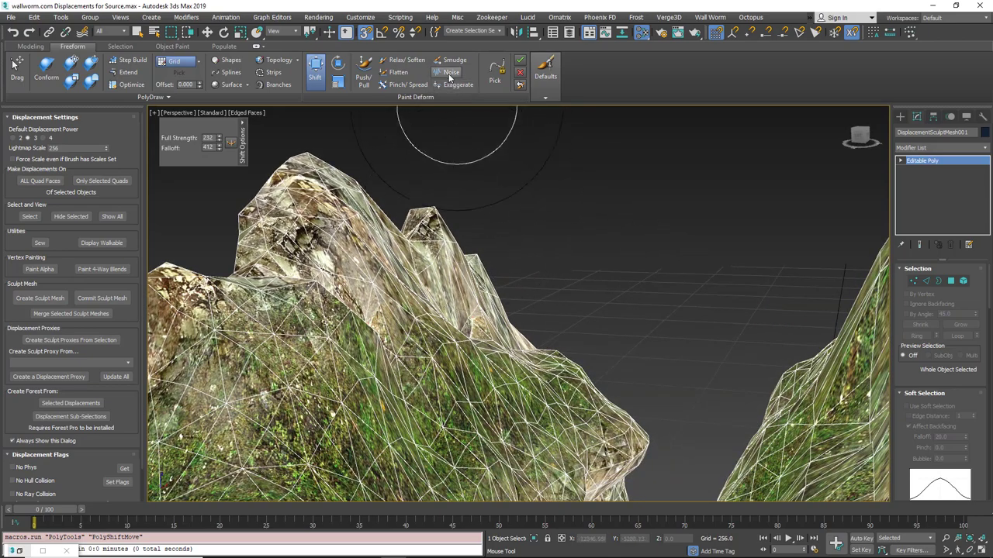
{"action": "left_click", "coordinate": [449, 72]}
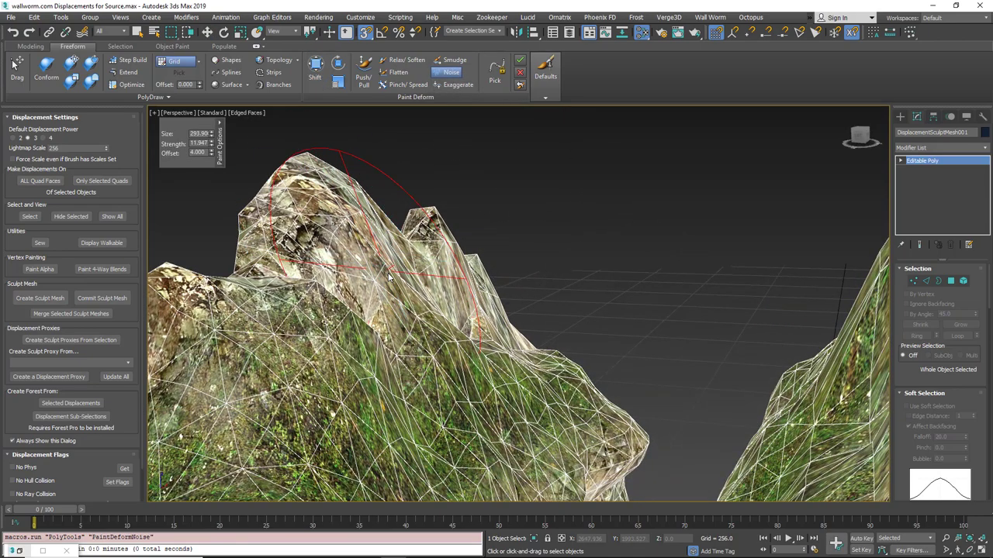
{"action": "middle_click_drag", "start_coordinate": [419, 233], "coordinate": [407, 169], "text": "alt"}
{"action": "mouse_move", "coordinate": [407, 169]}
{"action": "left_mouse_down"}
{"action": "mouse_move", "coordinate": [326, 233]}
{"action": "mouse_move", "coordinate": [246, 146]}
{"action": "left_mouse_up"}
{"action": "left_click", "coordinate": [221, 128]}
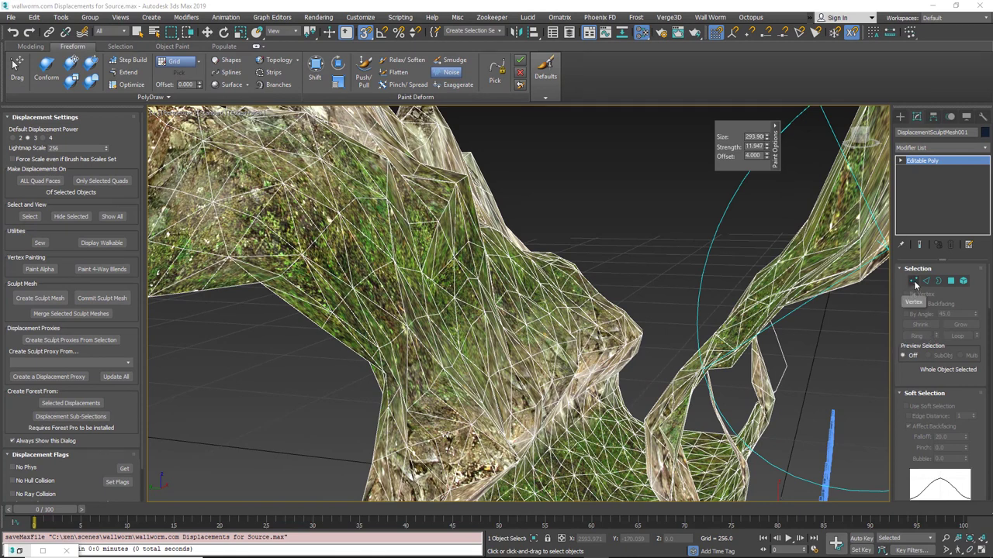
- Enter vertex level on the sculpt mesh and save the current vertex selection as the named set "original relax verts"
{"action": "left_click", "coordinate": [914, 282]}
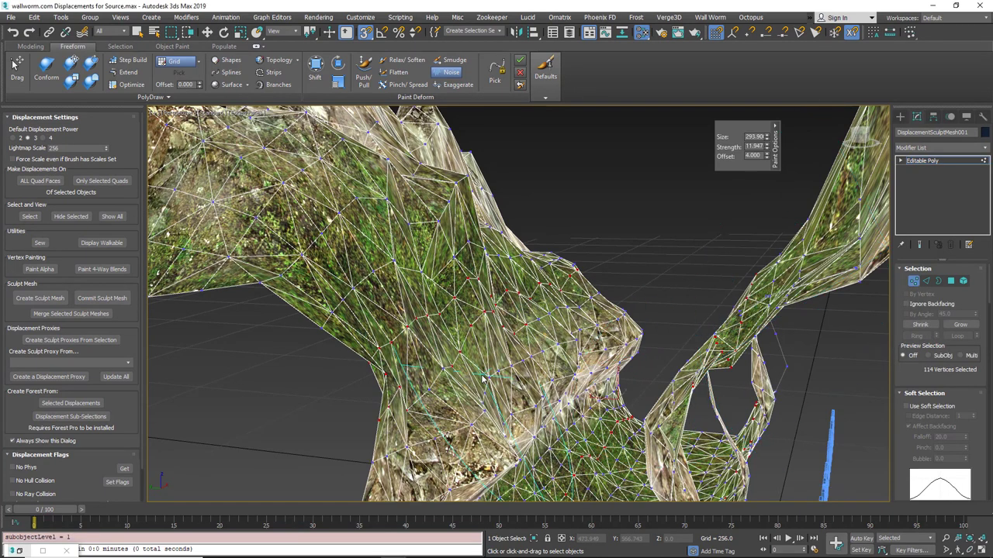
{"action": "middle_click_drag", "start_coordinate": [444, 366], "coordinate": [441, 350], "text": "alt"}
{"action": "scroll", "coordinate": [441, 350], "scroll_direction": "down", "scroll_amount": 5}
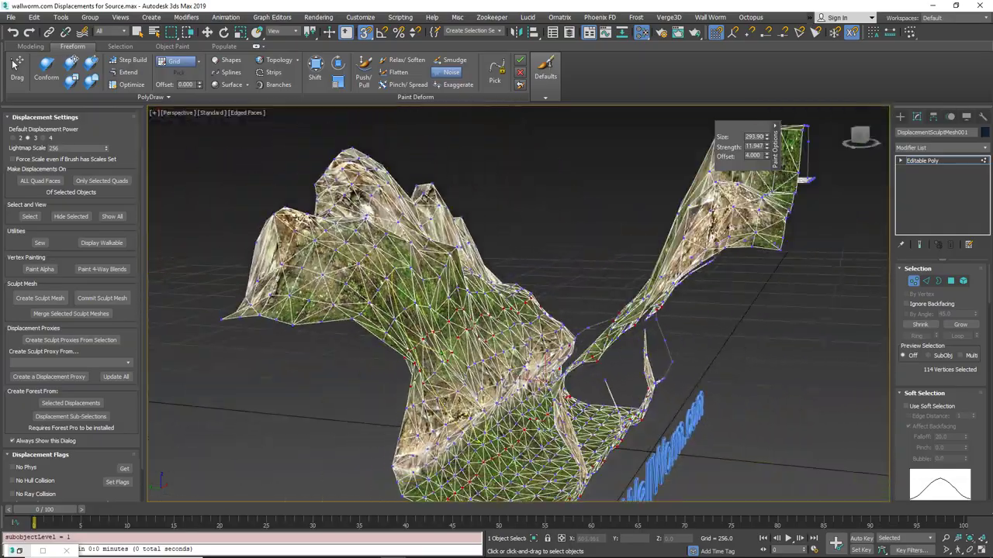
{"action": "mouse_move", "coordinate": [492, 387]}
{"action": "middle_mouse_down"}
{"action": "mouse_move", "coordinate": [474, 279]}
{"action": "mouse_move", "coordinate": [490, 312]}
{"action": "mouse_move", "coordinate": [681, 309]}
{"action": "mouse_move", "coordinate": [614, 312]}
{"action": "mouse_move", "coordinate": [541, 352]}
{"action": "mouse_move", "coordinate": [467, 354]}
{"action": "mouse_move", "coordinate": [495, 357]}
{"action": "middle_mouse_up"}
{"action": "scroll", "coordinate": [541, 351], "scroll_direction": "up", "scroll_amount": 3}
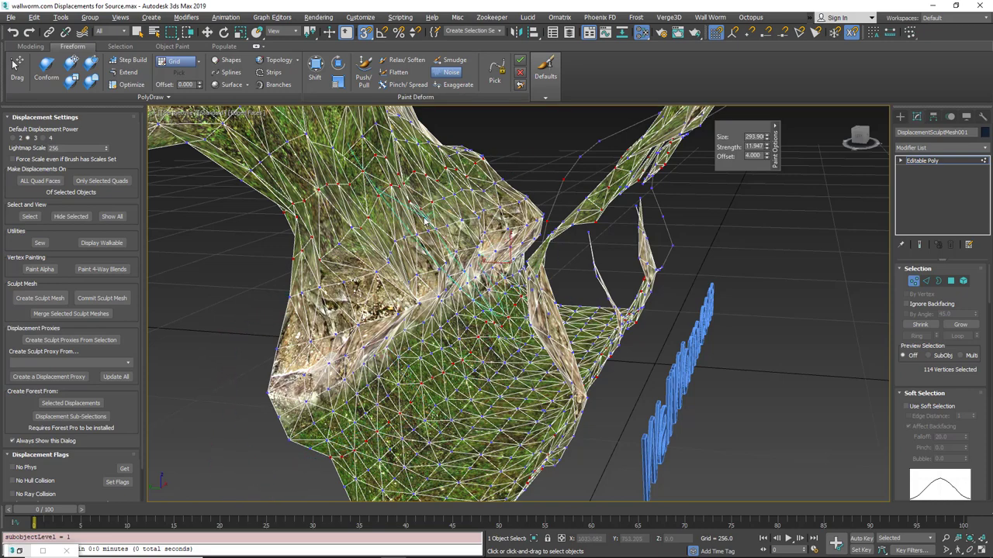
{"action": "middle_click_drag", "start_coordinate": [429, 216], "coordinate": [446, 288]}
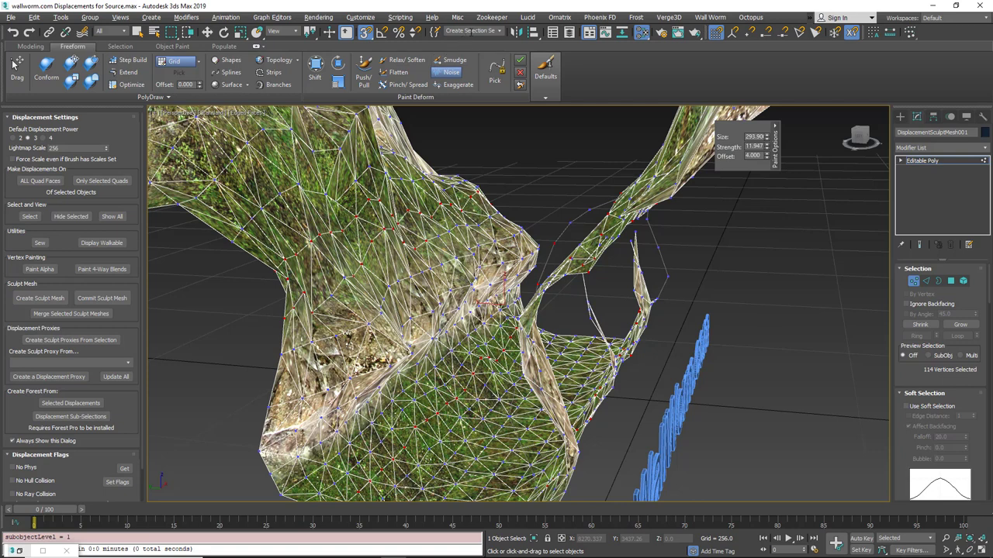
{"action": "left_click", "coordinate": [470, 31]}
{"action": "type", "text": "original relax vertys"}
{"action": "key", "text": "Return"}
- Select only the centre row of vertices along the grassy valley floor and move it down about 8.9 units
{"action": "key", "text": "w"}
{"action": "scroll", "coordinate": [425, 301], "scroll_direction": "down", "scroll_amount": 5}
{"action": "middle_click_drag", "start_coordinate": [424, 301], "coordinate": [479, 155]}
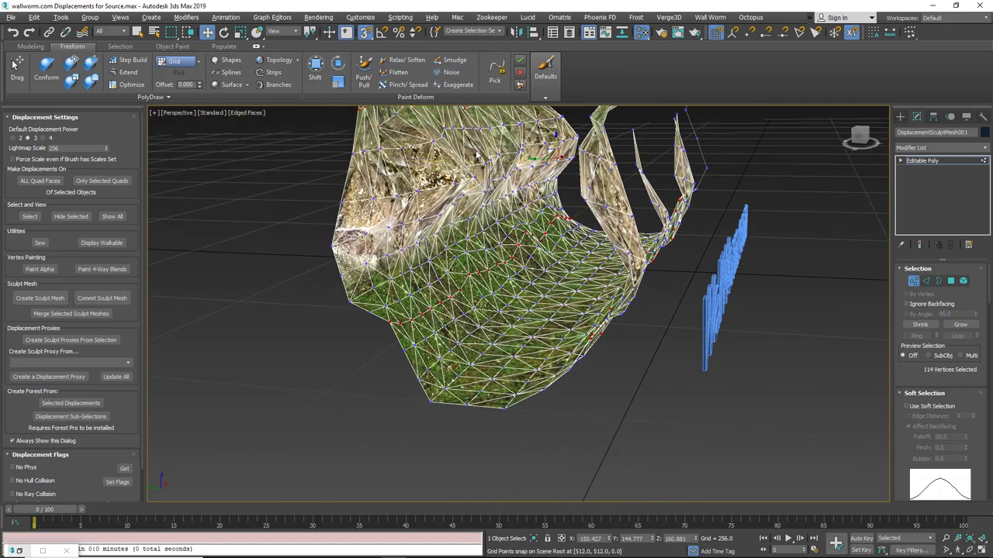
{"action": "mouse_move", "coordinate": [563, 280]}
{"action": "middle_mouse_down", "text": "alt"}
{"action": "mouse_move", "coordinate": [595, 269]}
{"action": "mouse_move", "coordinate": [545, 270]}
{"action": "mouse_move", "coordinate": [563, 271]}
{"action": "middle_mouse_up", "text": "alt"}
{"action": "left_click_drag", "start_coordinate": [562, 245], "coordinate": [600, 335]}
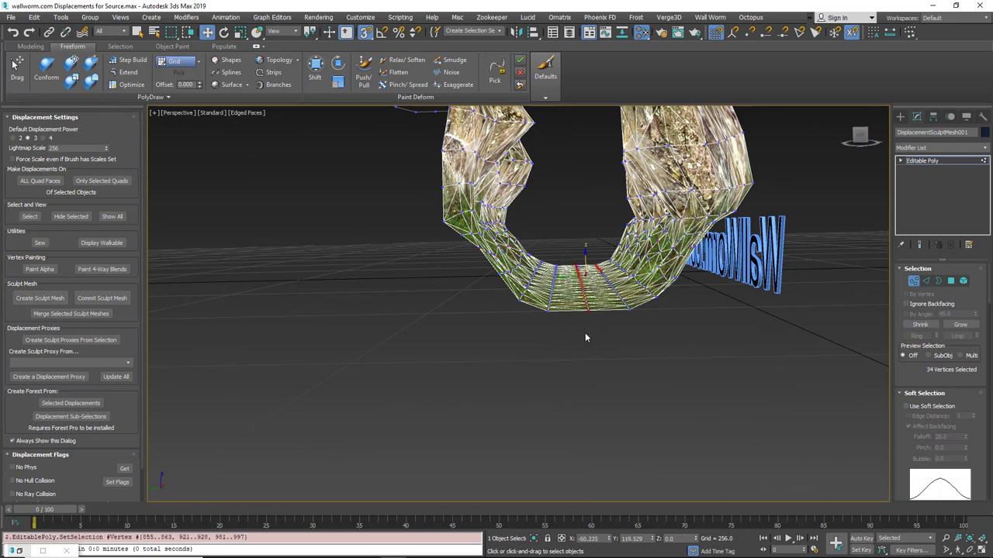
{"action": "mouse_move", "coordinate": [585, 334]}
{"action": "middle_mouse_down", "text": "alt"}
{"action": "mouse_move", "coordinate": [569, 335]}
{"action": "mouse_move", "coordinate": [578, 324]}
{"action": "middle_mouse_up", "text": "alt"}
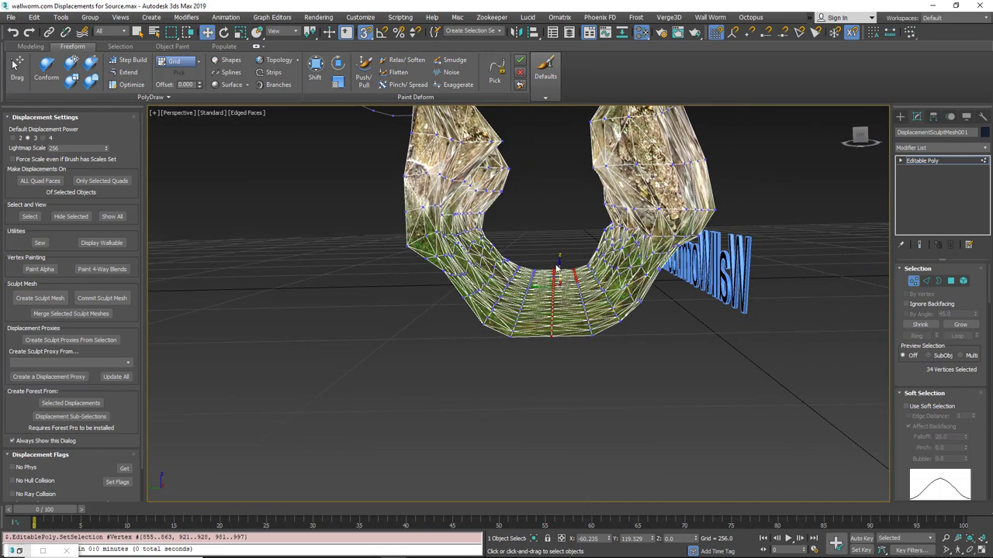
{"action": "left_click_drag", "start_coordinate": [555, 367], "coordinate": [556, 366]}
{"action": "middle_click_drag", "start_coordinate": [541, 273], "coordinate": [541, 342], "text": "alt"}
{"action": "left_click_drag", "start_coordinate": [551, 361], "coordinate": [550, 389]}
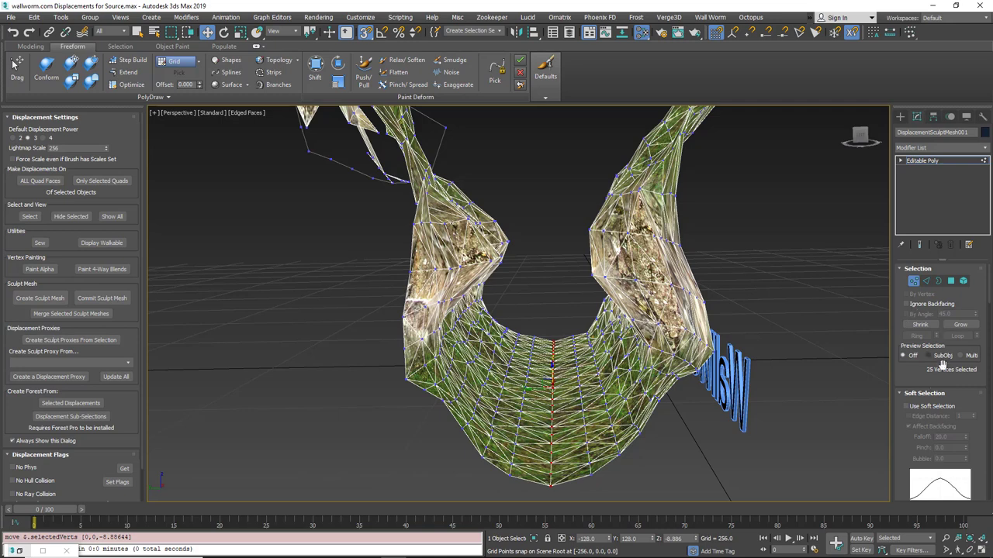
- Enable soft selection with a falloff of 57.4 and lower the valley's centre row by about 7.6 units
{"action": "left_click", "coordinate": [906, 406]}
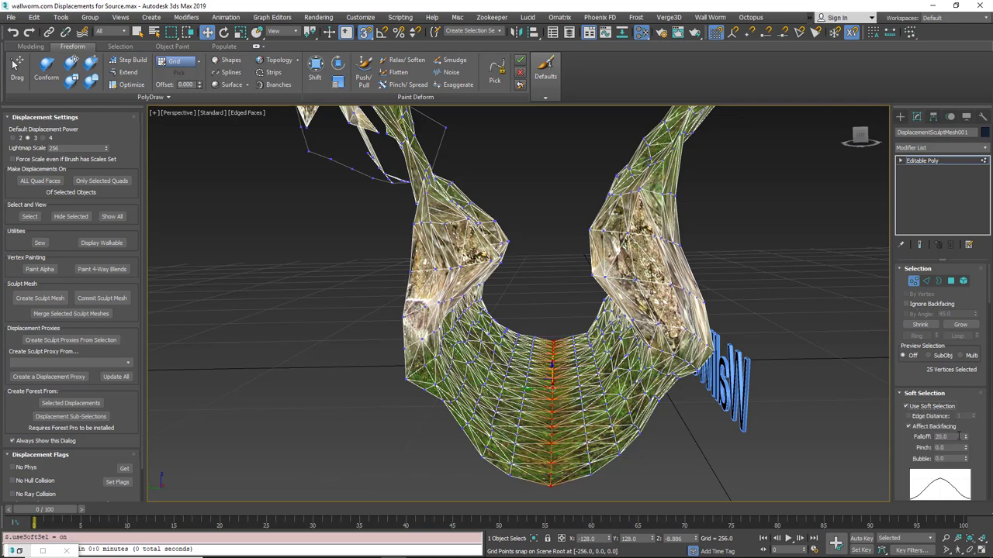
{"action": "left_click_drag", "start_coordinate": [966, 438], "coordinate": [955, 340]}
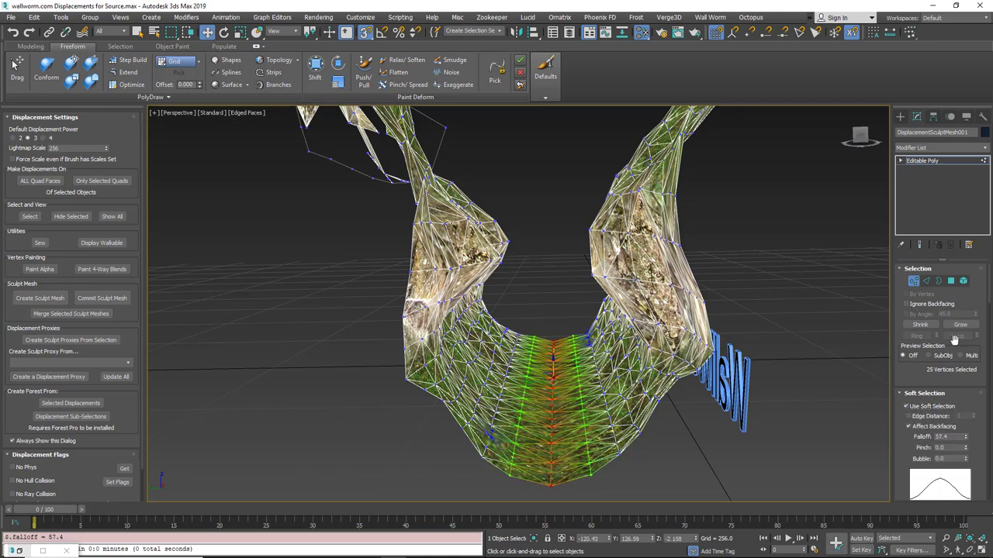
{"action": "left_click_drag", "start_coordinate": [554, 364], "coordinate": [548, 387]}
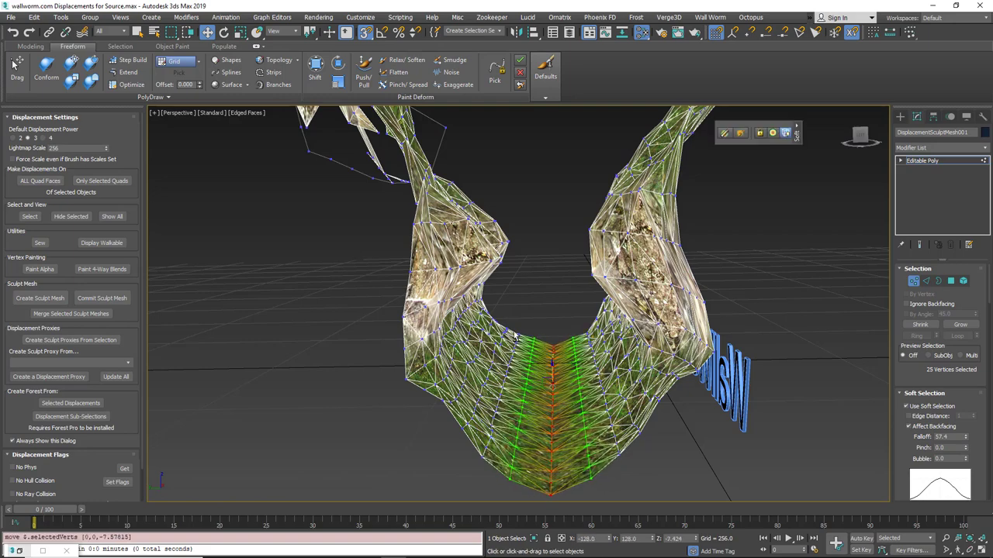
{"action": "middle_click_drag", "start_coordinate": [548, 349], "coordinate": [482, 338], "text": "alt"}
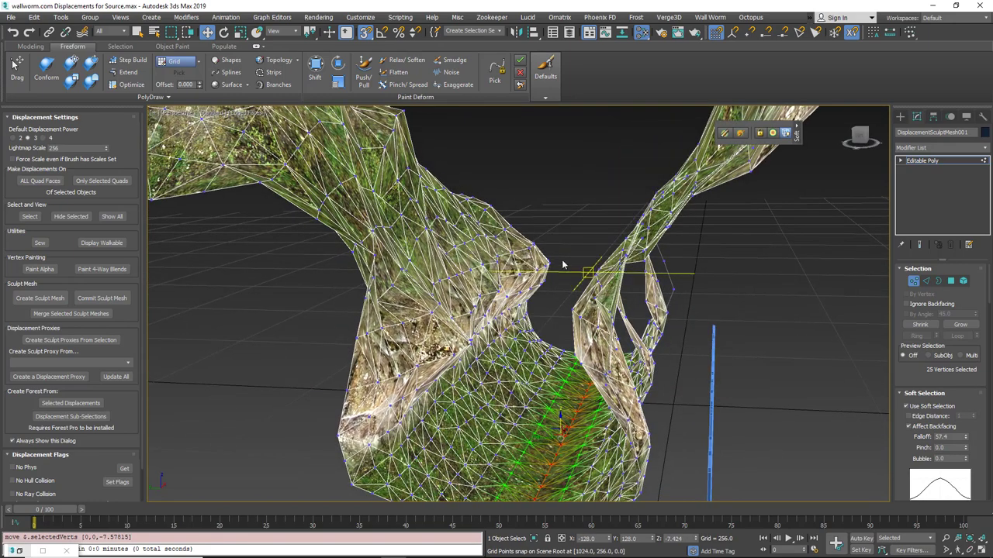
- Save the selected centre row of valley vertices as the named selection set "trench verts"
{"action": "left_click", "coordinate": [500, 31]}
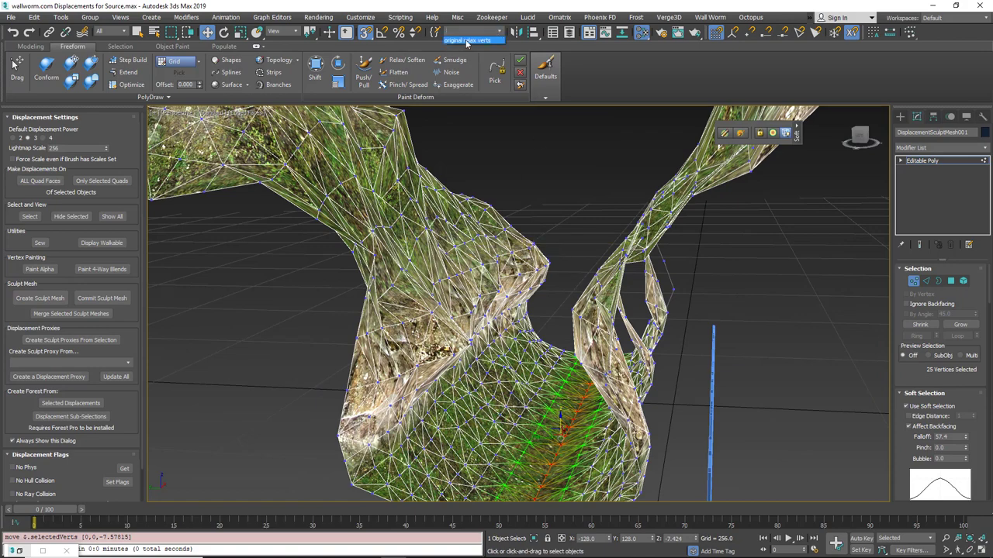
{"action": "left_click", "coordinate": [471, 4]}
{"action": "middle_click_drag", "start_coordinate": [557, 335], "coordinate": [583, 206]}
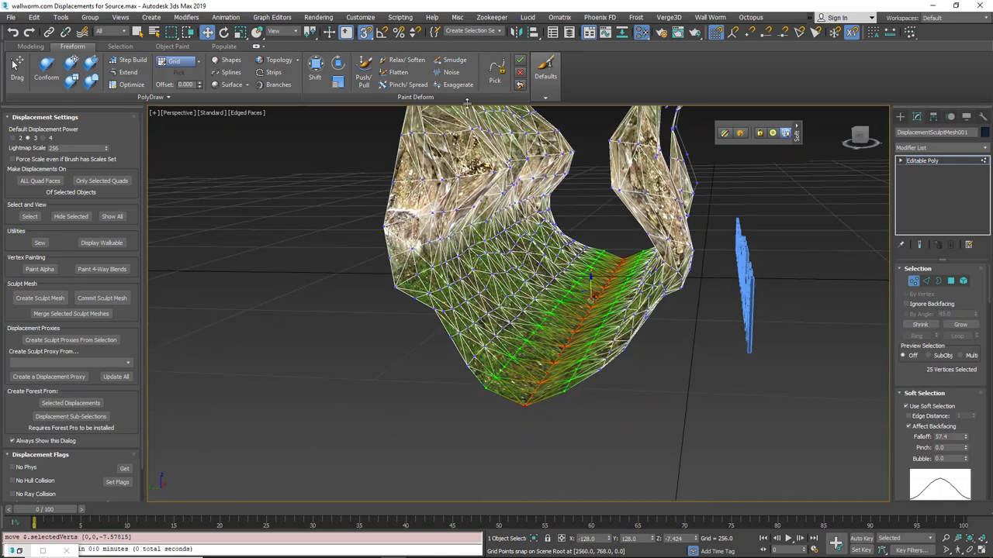
{"action": "left_click", "coordinate": [482, 30]}
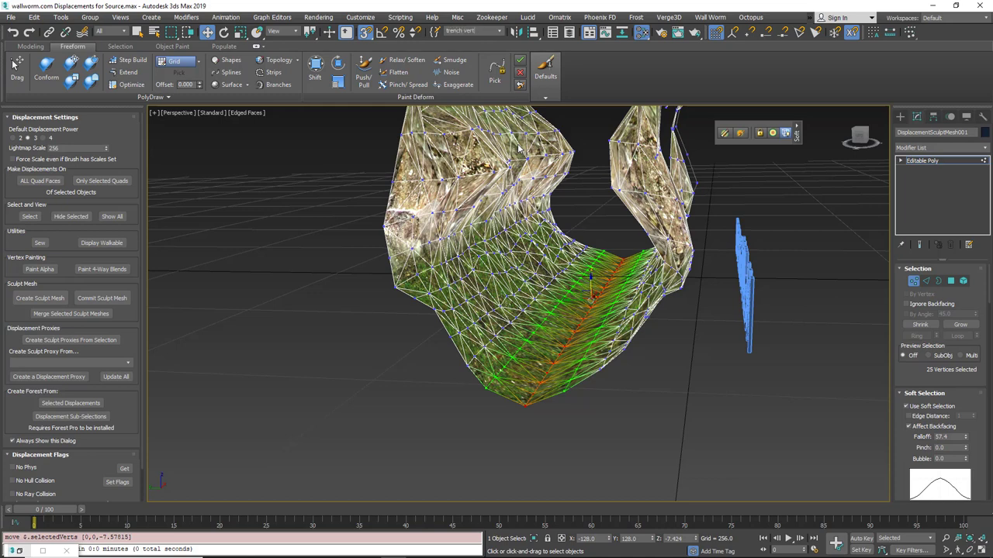
- Recall the "original relax verts" selection set and turn soft selection off
{"action": "left_click", "coordinate": [501, 33]}
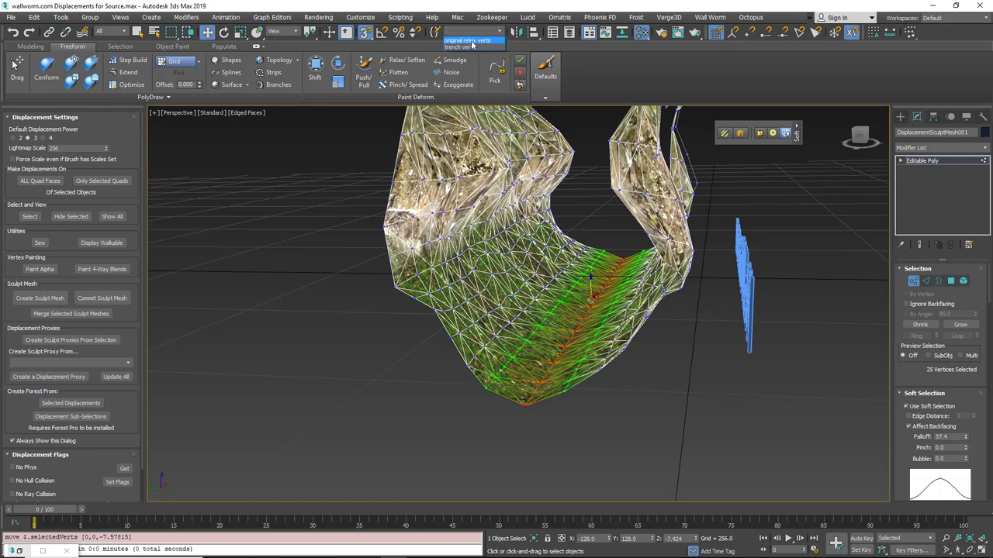
{"action": "left_click", "coordinate": [471, 41]}
{"action": "middle_click_drag", "start_coordinate": [556, 198], "coordinate": [560, 250]}
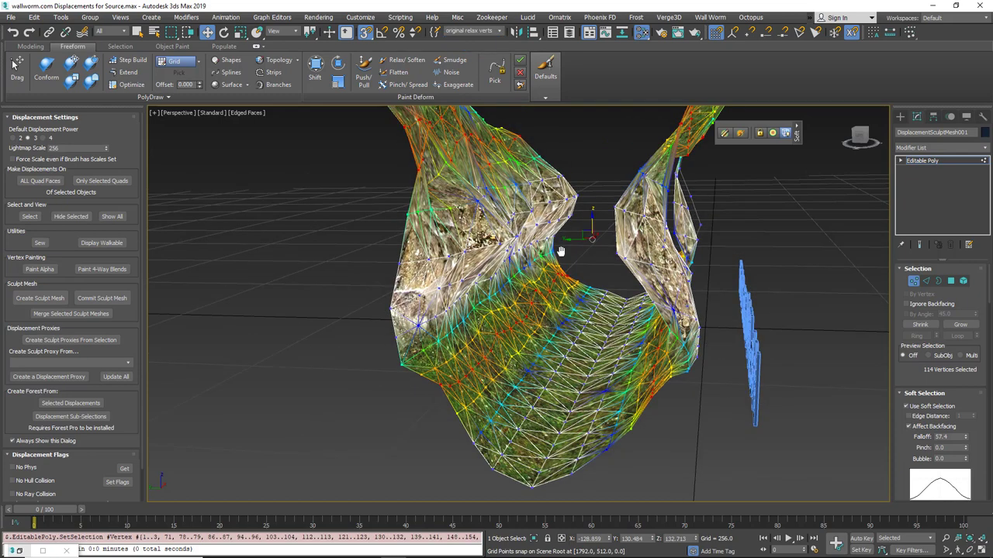
{"action": "left_click", "coordinate": [906, 406]}
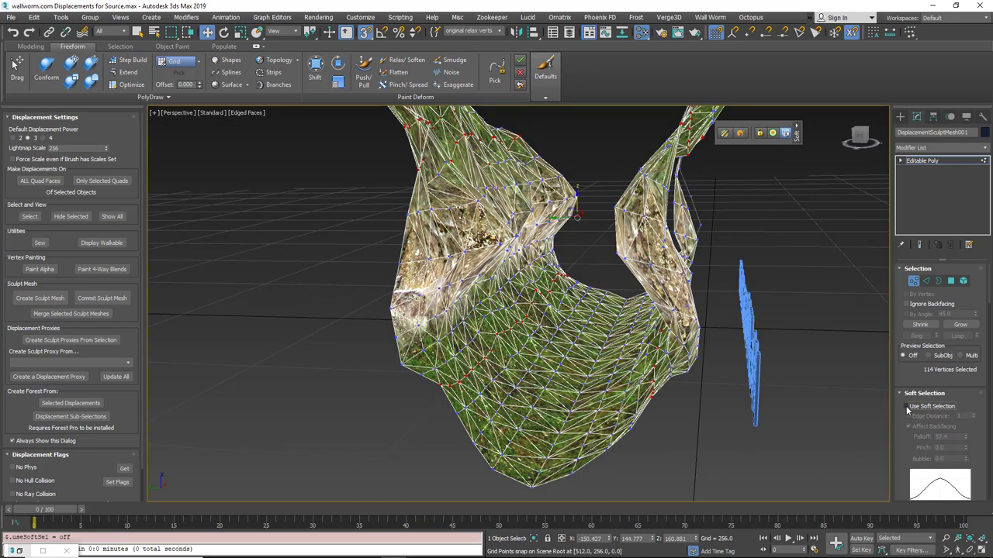
- Recall the "trench verts" selection set and inspect the selected row along the valley floor
{"action": "left_click", "coordinate": [499, 31]}
{"action": "left_click", "coordinate": [459, 47]}
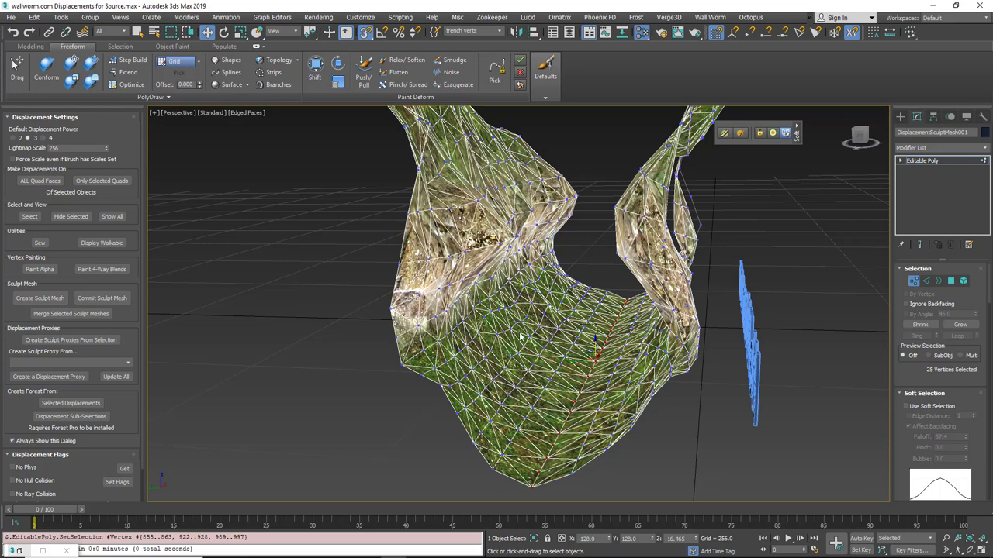
{"action": "middle_click_drag", "start_coordinate": [497, 328], "coordinate": [584, 330], "text": "alt"}
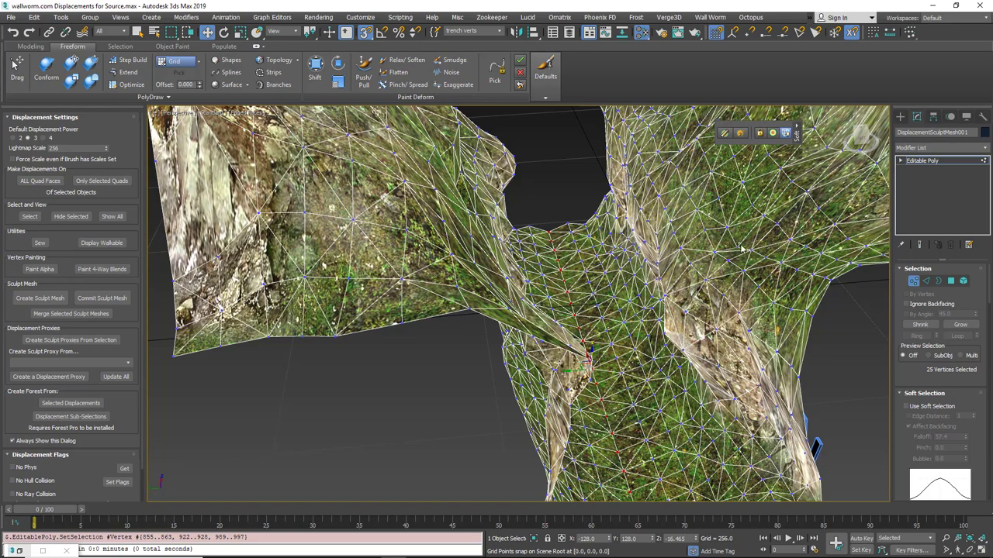
{"action": "middle_click_drag", "start_coordinate": [651, 408], "coordinate": [621, 363]}
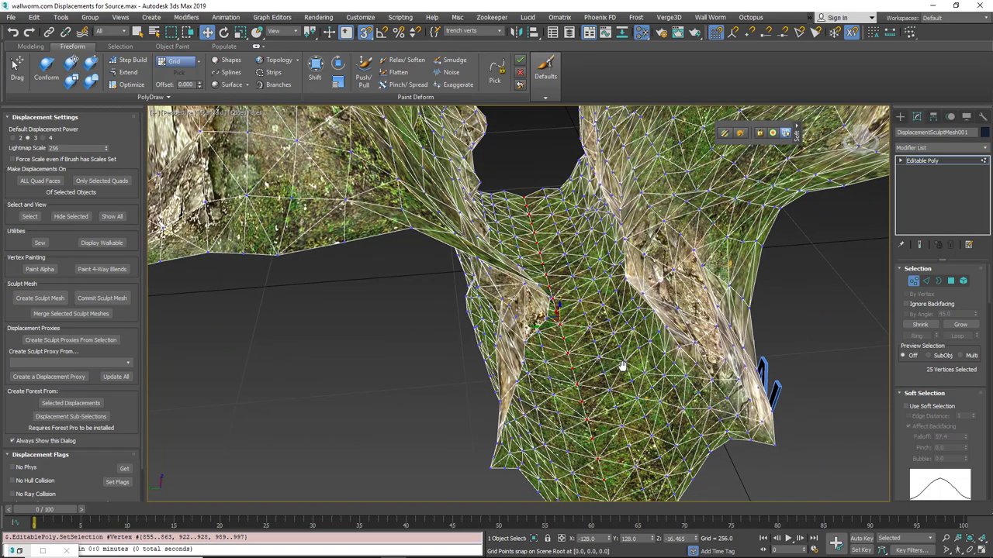
{"action": "middle_click_drag", "start_coordinate": [651, 273], "coordinate": [616, 332], "text": "alt"}
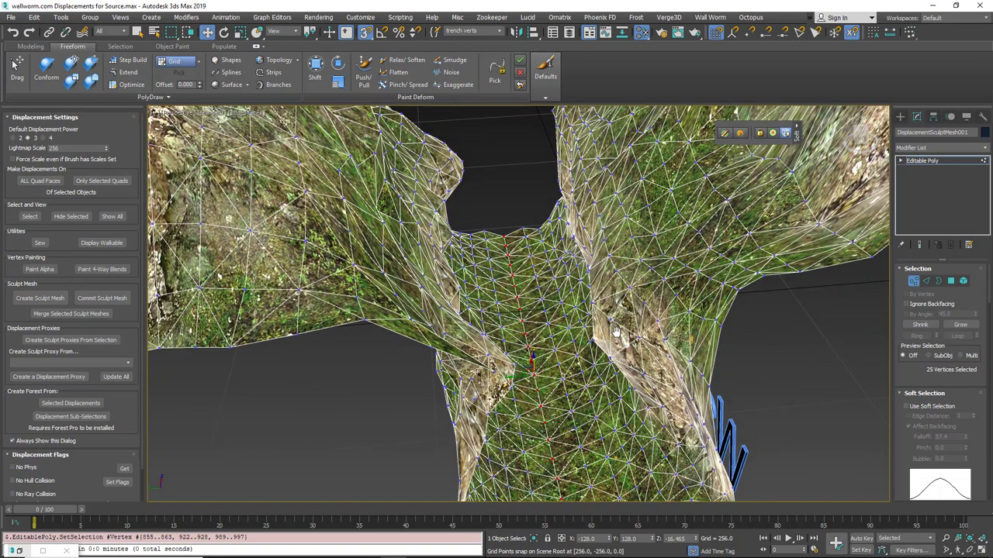
- Switch to polygon level, select all the grassy trench floor polygons, and save them as the named set "trench polys"
{"action": "left_click", "coordinate": [952, 281]}
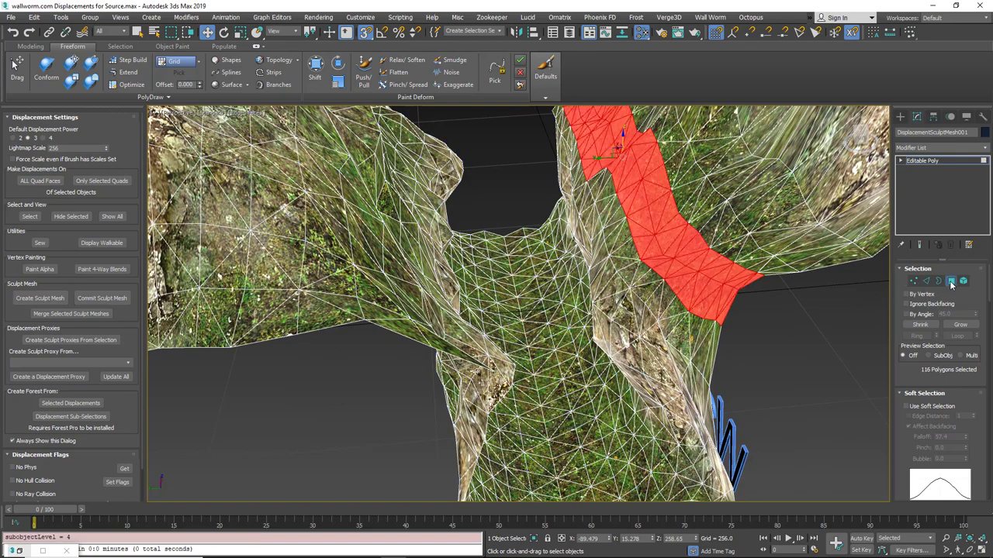
{"action": "middle_click_drag", "start_coordinate": [638, 280], "coordinate": [657, 363], "text": "alt"}
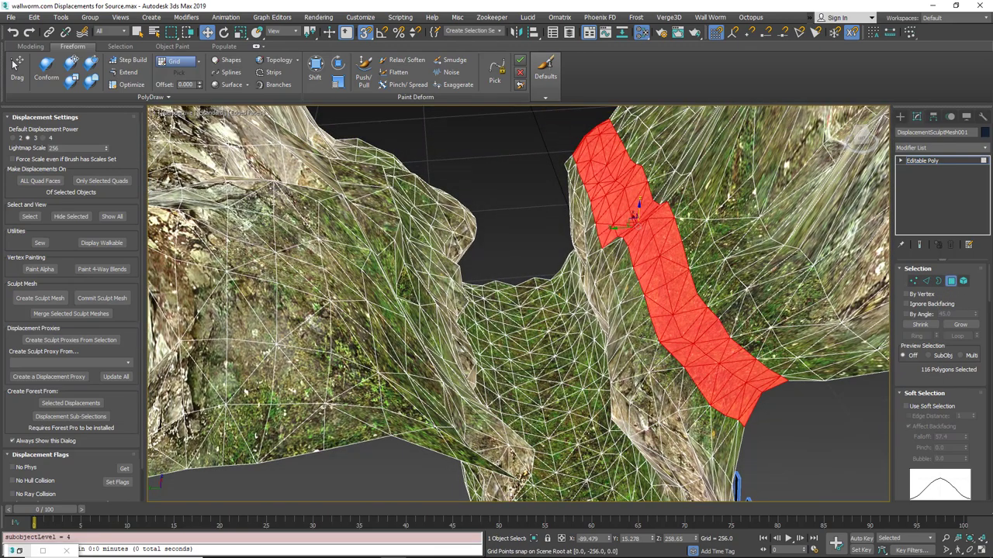
{"action": "middle_click_drag", "start_coordinate": [620, 333], "coordinate": [586, 299], "text": "alt"}
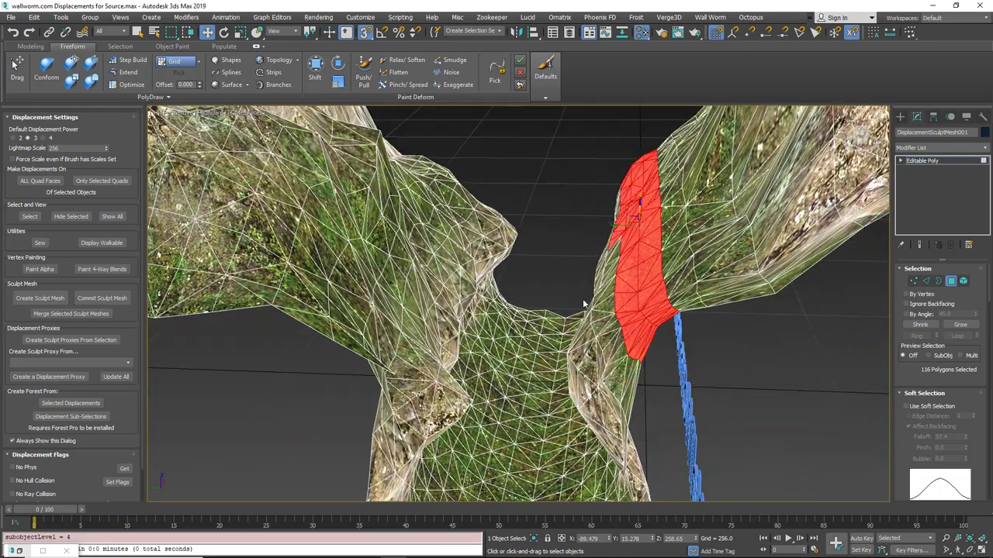
{"action": "middle_click_drag", "start_coordinate": [503, 295], "coordinate": [604, 263], "text": "alt"}
{"action": "scroll", "coordinate": [594, 300], "scroll_direction": "down", "scroll_amount": 4}
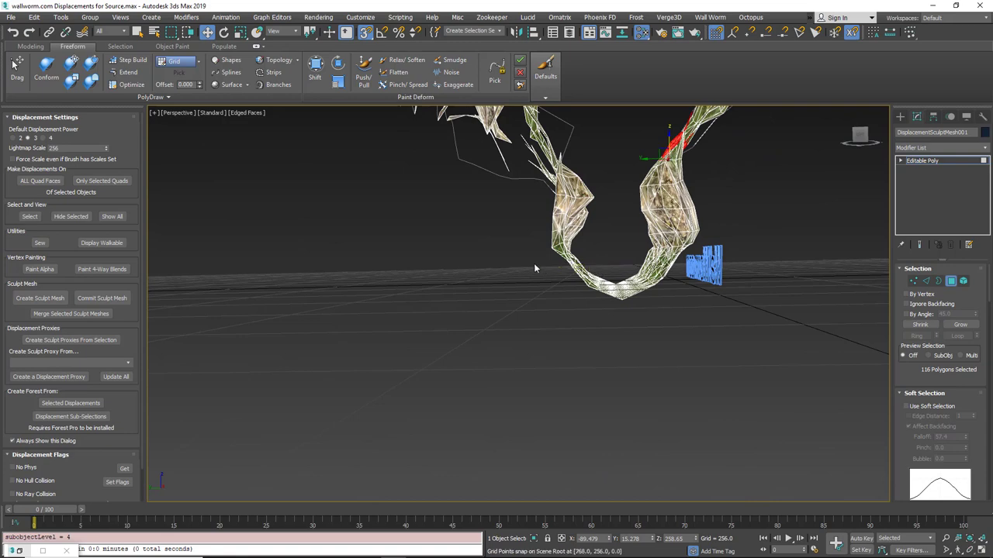
{"action": "left_click_drag", "start_coordinate": [750, 310], "coordinate": [772, 332]}
{"action": "middle_click_drag", "start_coordinate": [577, 324], "coordinate": [570, 317], "text": "alt"}
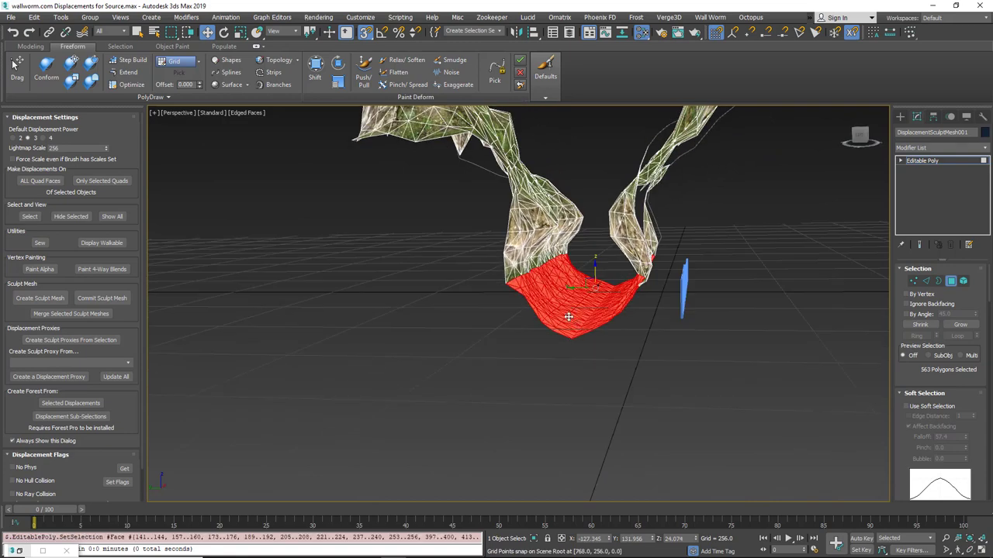
{"action": "left_click", "coordinate": [477, 32]}
{"action": "type", "text": "tri"}
- Select single polygons on the upper slopes instead, and restore the trench floor selection from the "trench polys" set
{"action": "left_click", "coordinate": [535, 195]}
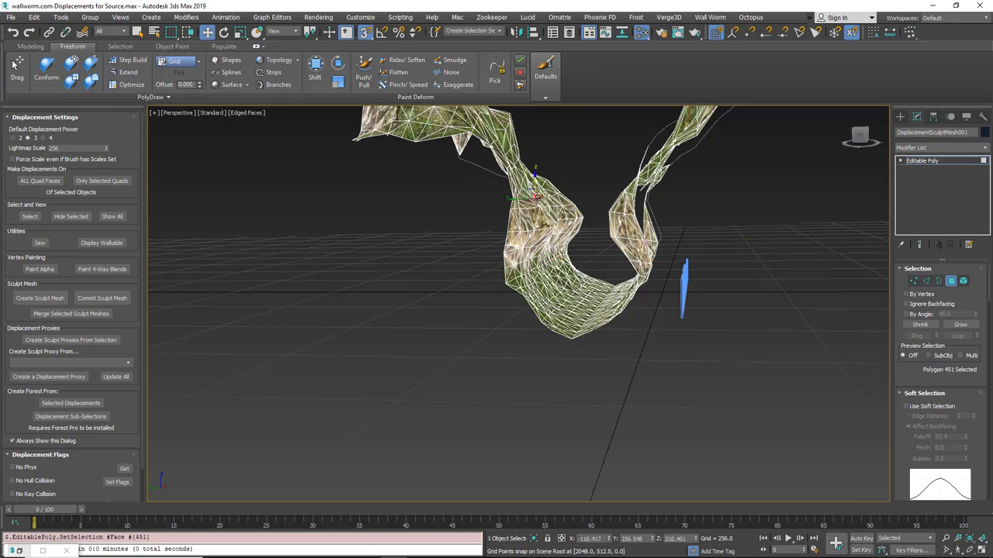
{"action": "middle_click_drag", "start_coordinate": [511, 186], "coordinate": [489, 234], "text": "alt"}
{"action": "left_click", "coordinate": [395, 153]}
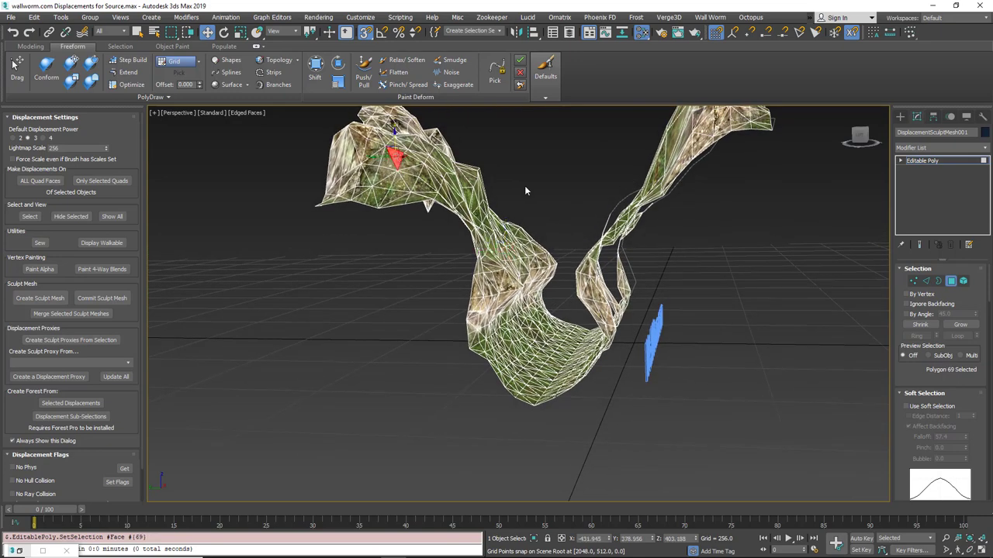
{"action": "left_click", "coordinate": [499, 31]}
{"action": "left_click", "coordinate": [452, 45]}
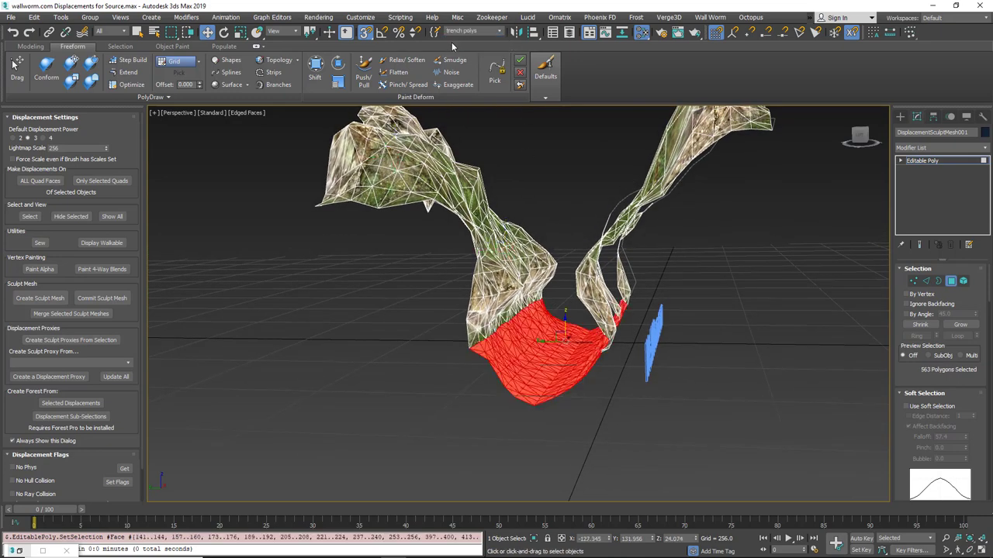
- At vertex level, recall the "original relax verts" and "trench verts" selection sets in turn, and return to object level
{"action": "left_click", "coordinate": [912, 281]}
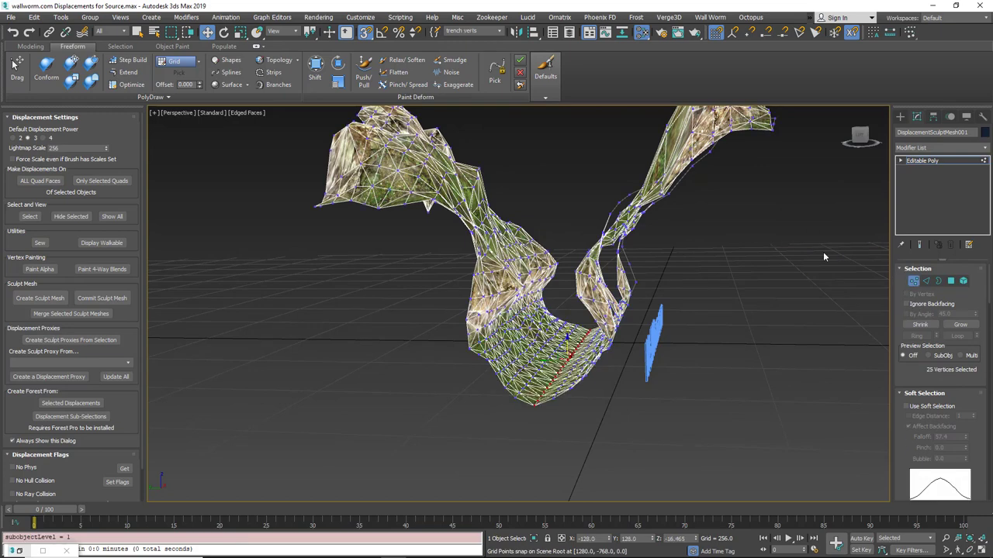
{"action": "left_click", "coordinate": [500, 31]}
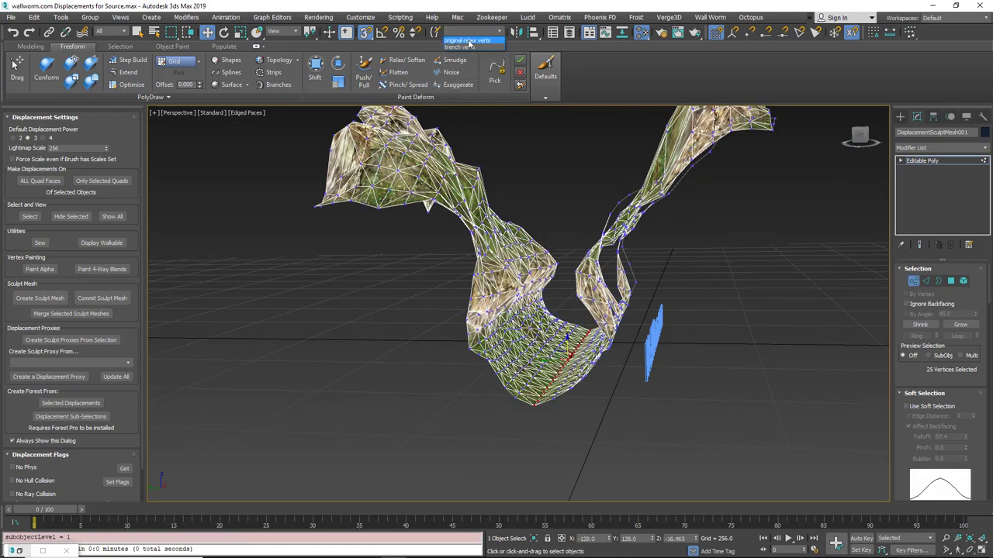
{"action": "left_click", "coordinate": [466, 39]}
{"action": "left_click", "coordinate": [499, 31]}
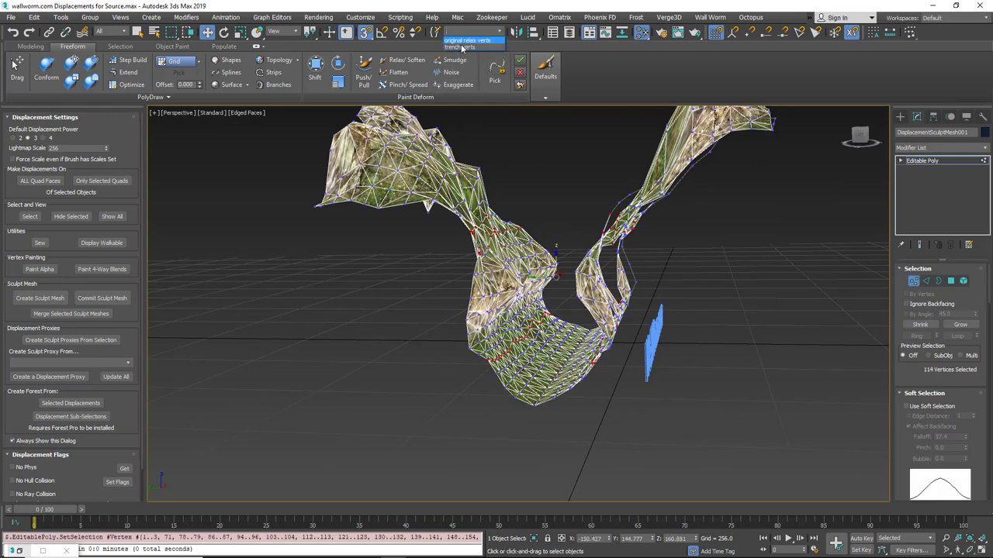
{"action": "left_click", "coordinate": [459, 47]}
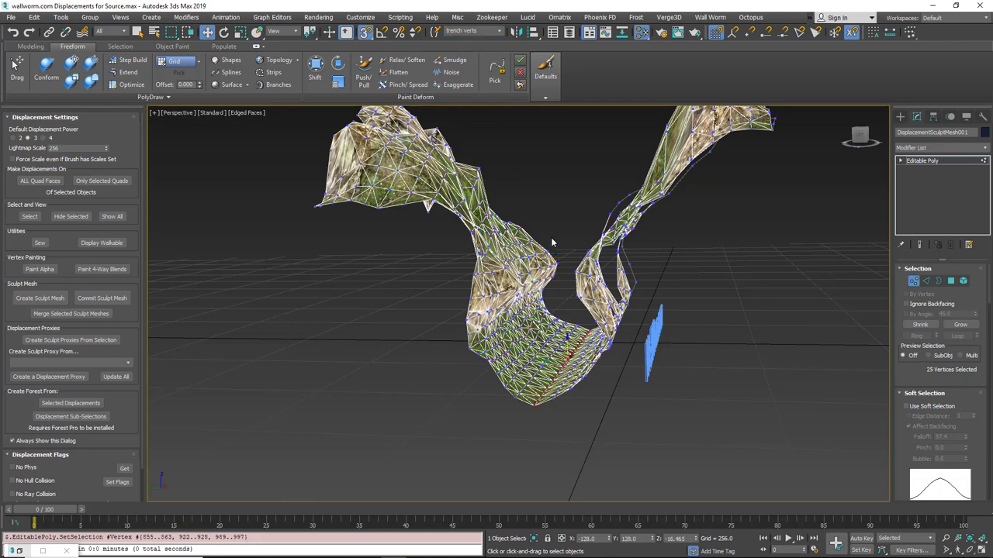
{"action": "left_click", "coordinate": [913, 281]}
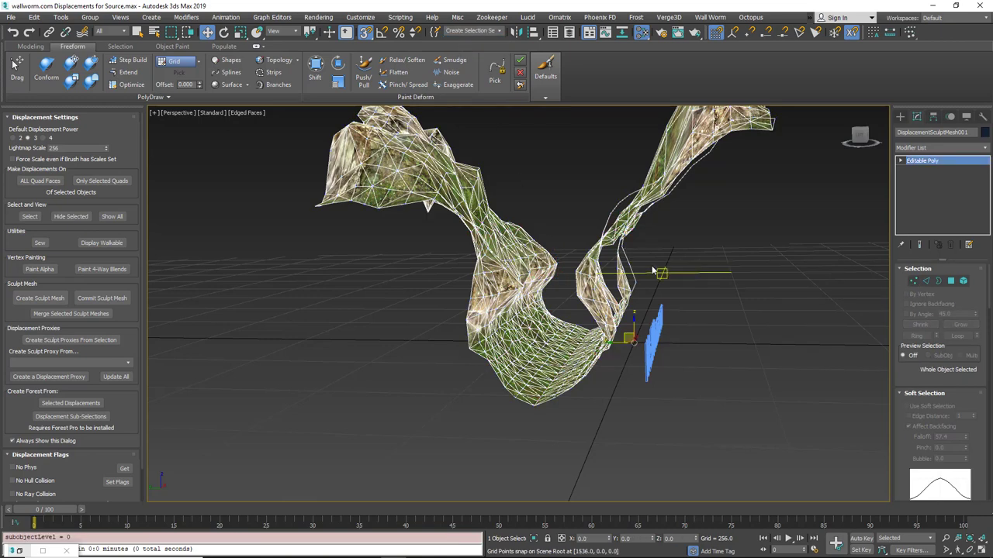
- Select WW_Displacement_001 through WW_Displacement_016 in the Layer Explorer, unhide them, and compare them with the sculpt mesh
{"action": "middle_click_drag", "start_coordinate": [587, 276], "coordinate": [539, 266]}
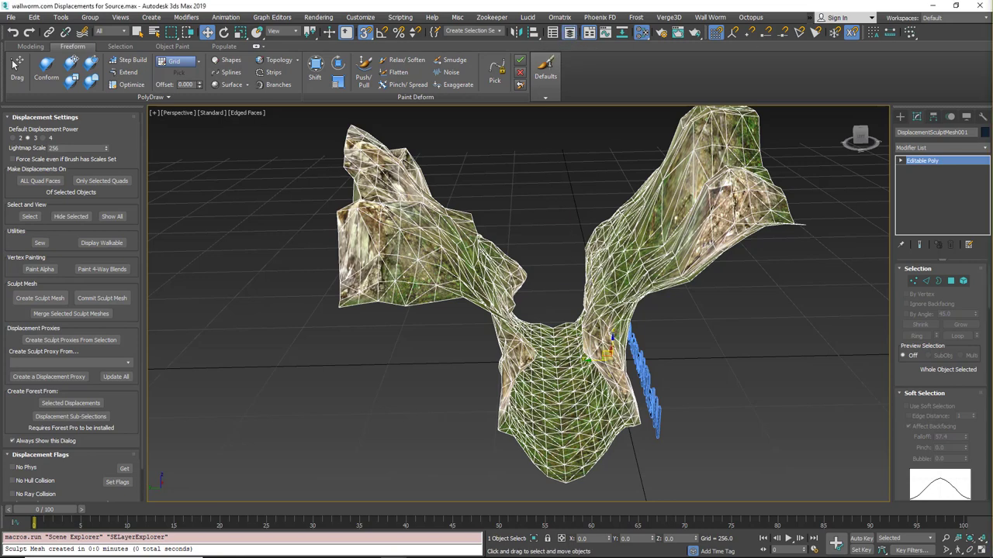
{"action": "left_click_drag", "start_coordinate": [992, 46], "coordinate": [539, 129]}
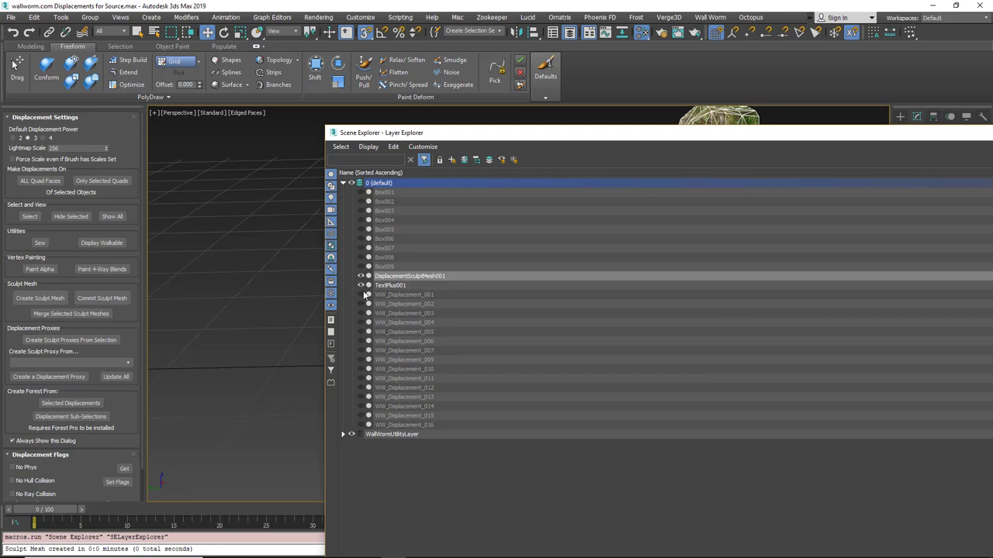
{"action": "left_click", "coordinate": [407, 295]}
{"action": "left_click", "coordinate": [404, 425], "text": "shift"}
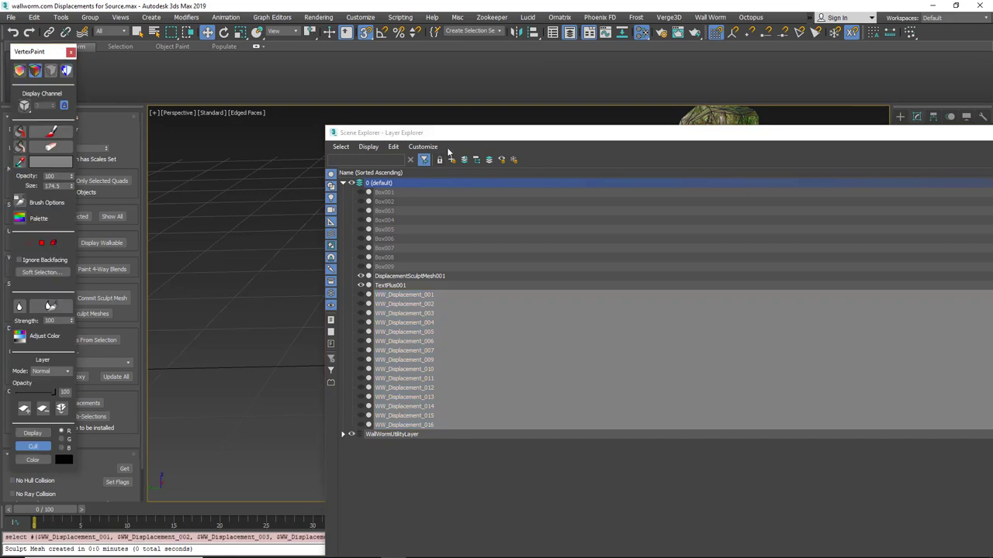
{"action": "left_click_drag", "start_coordinate": [456, 138], "coordinate": [781, 119]}
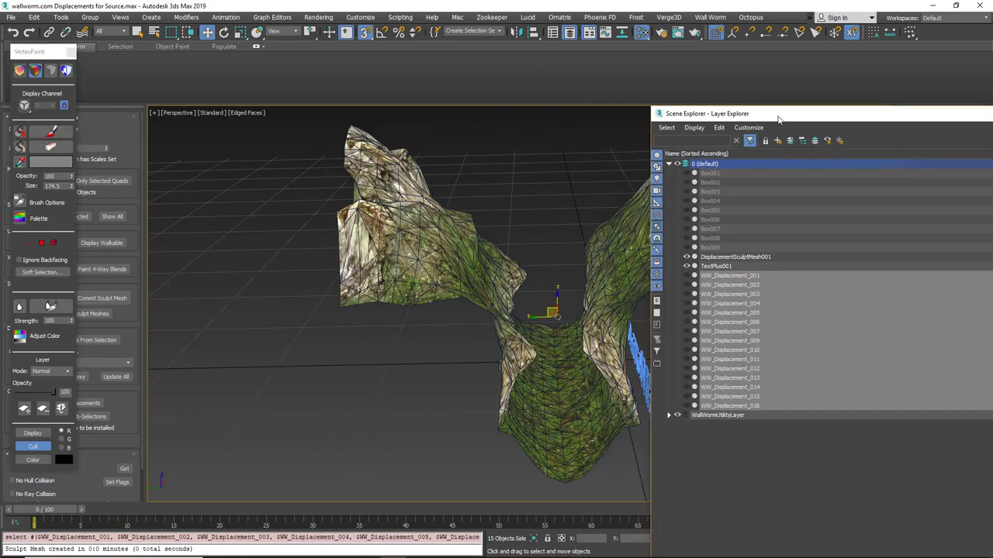
{"action": "left_click", "coordinate": [687, 277]}
{"action": "middle_click_drag", "start_coordinate": [492, 320], "coordinate": [400, 291]}
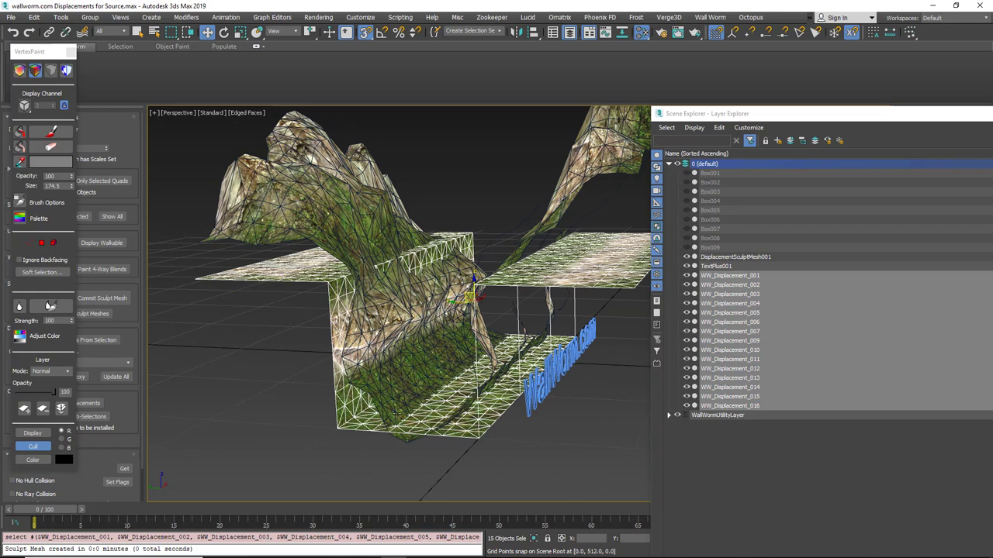
{"action": "middle_click_drag", "start_coordinate": [432, 334], "coordinate": [491, 336], "text": "alt"}
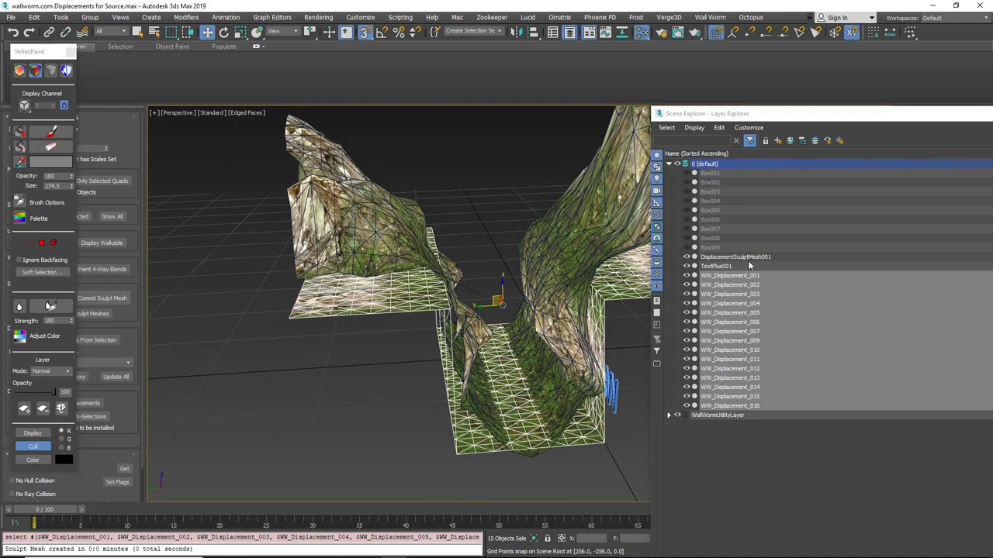
{"action": "middle_click_drag", "start_coordinate": [512, 324], "coordinate": [479, 322], "text": "alt"}
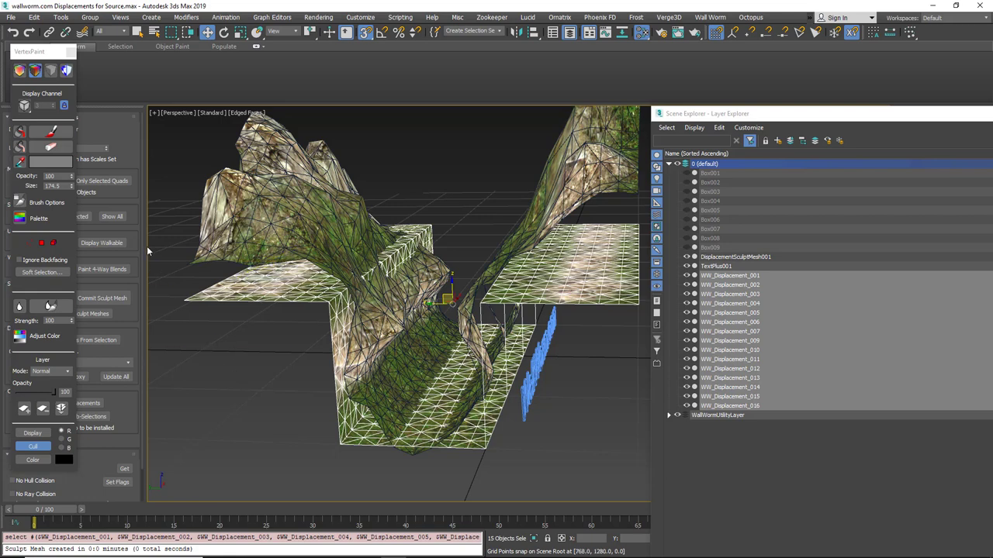
- Clear the object selection and commit all sculpt meshes to their displacements
{"action": "left_click_drag", "start_coordinate": [729, 115], "coordinate": [991, 245]}
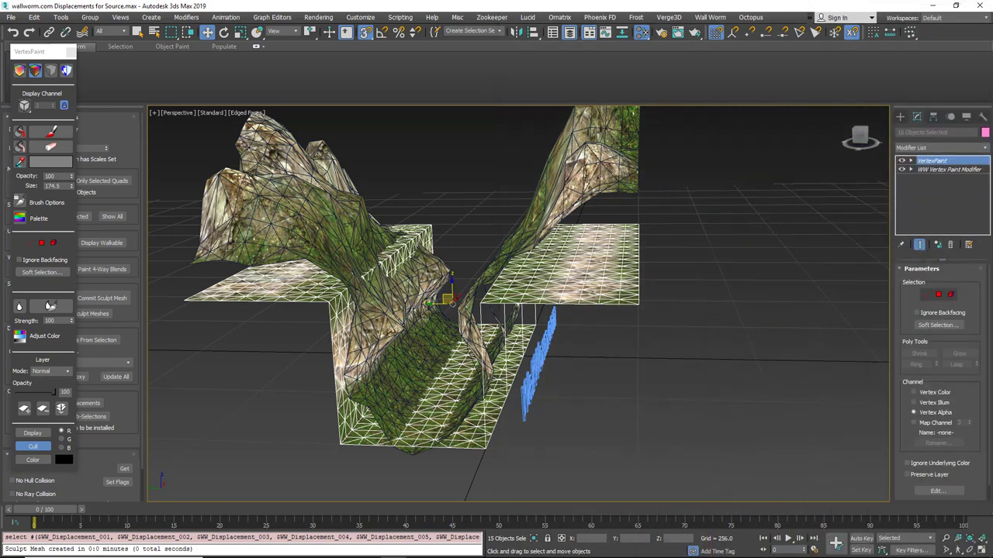
{"action": "left_click", "coordinate": [138, 33]}
{"action": "left_click", "coordinate": [233, 367]}
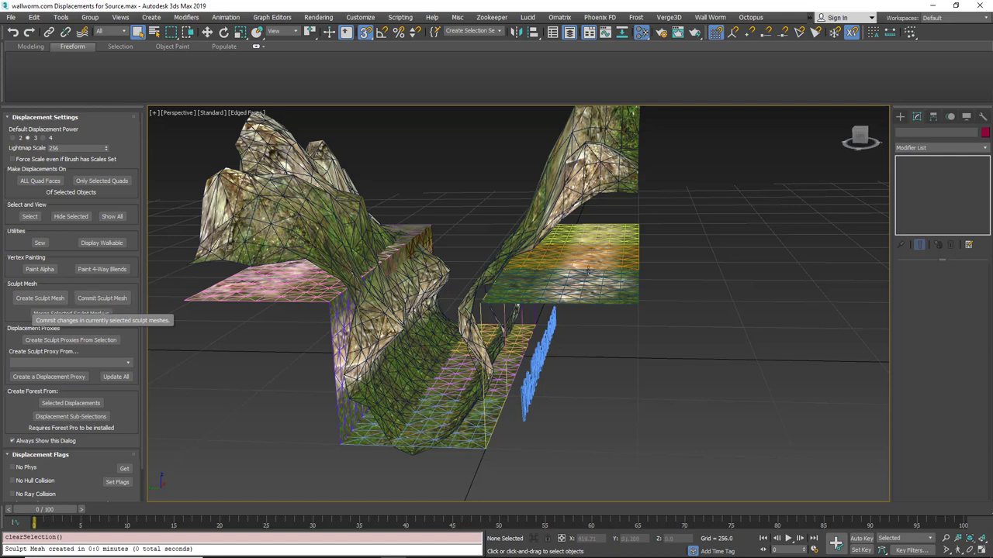
{"action": "left_click", "coordinate": [714, 18]}
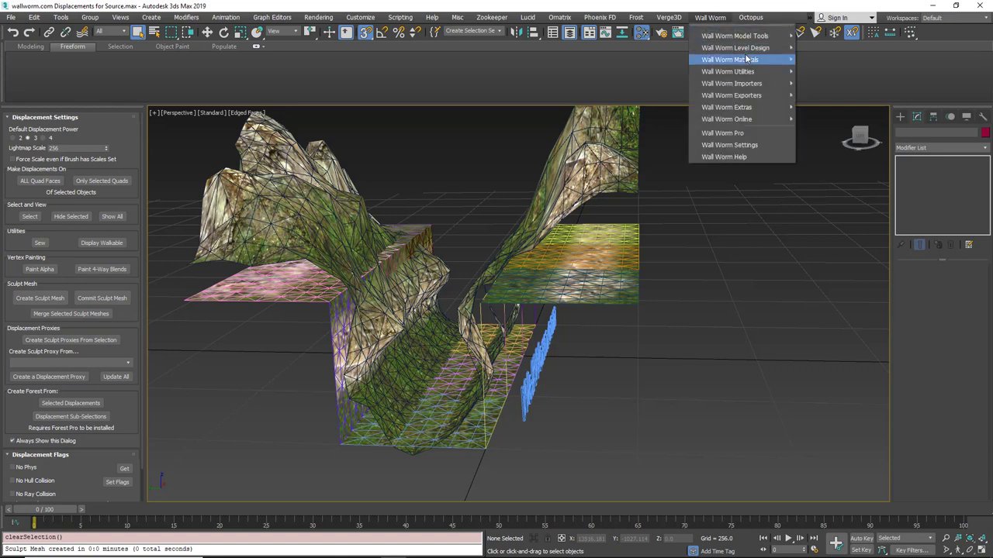
{"action": "mouse_move", "coordinate": [752, 48]}
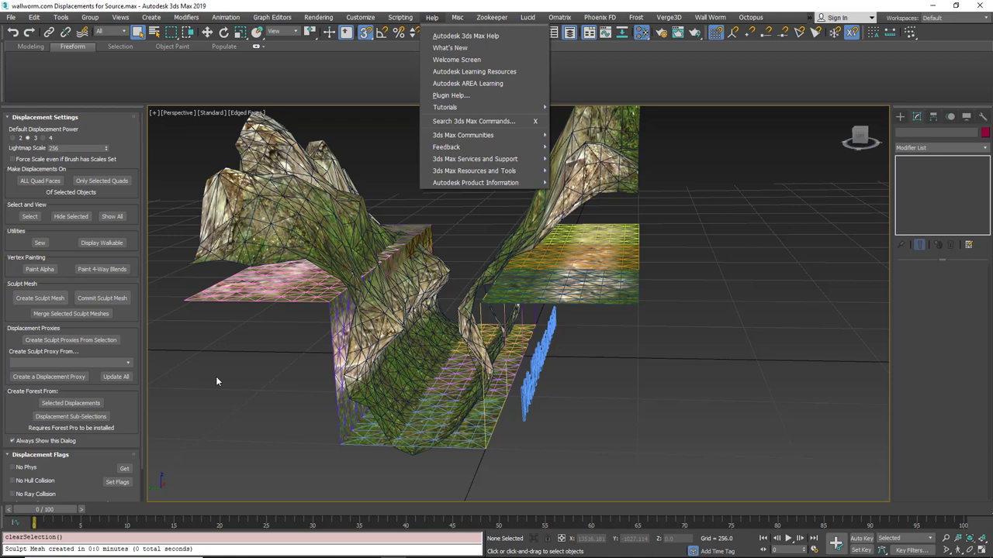
{"action": "left_click", "coordinate": [101, 298]}
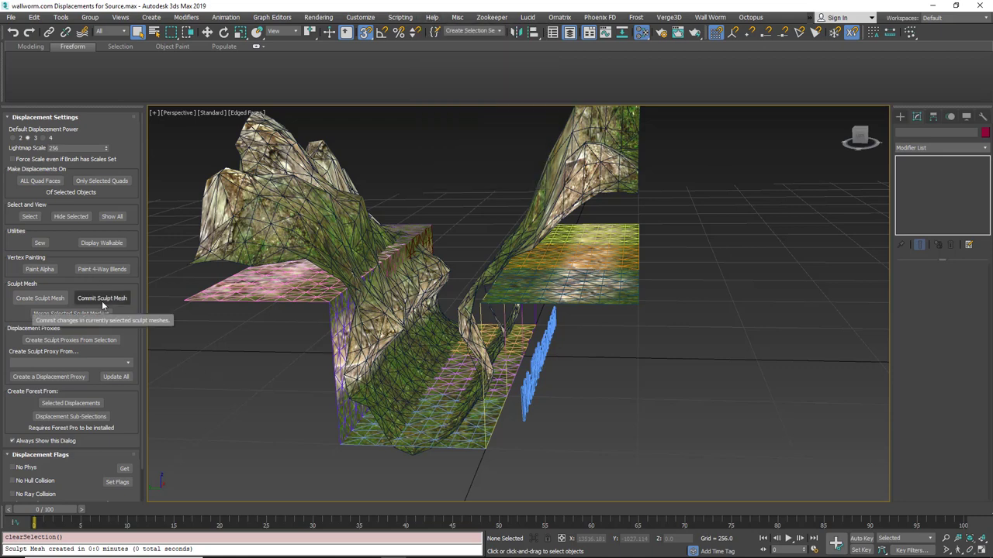
{"action": "left_click", "coordinate": [108, 303]}
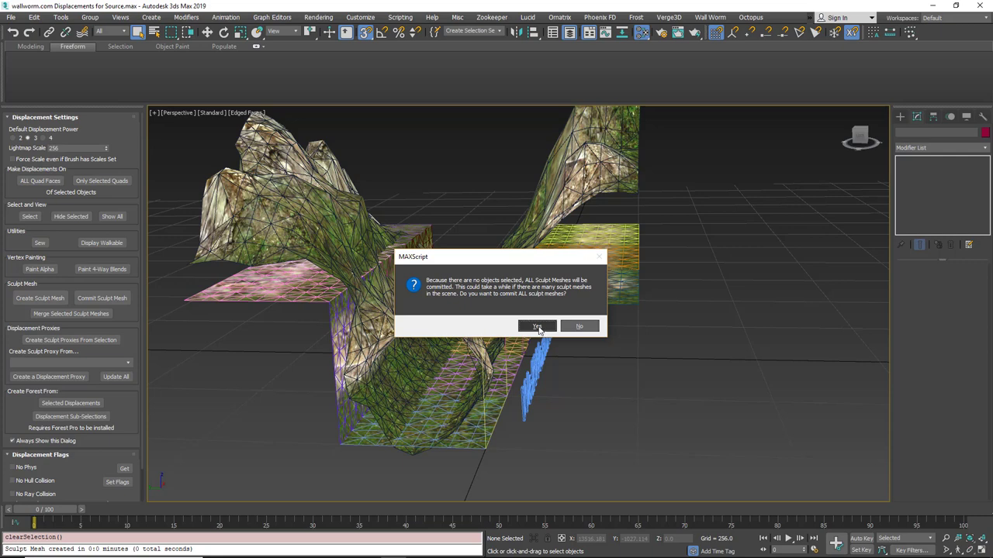
{"action": "left_click", "coordinate": [537, 327]}
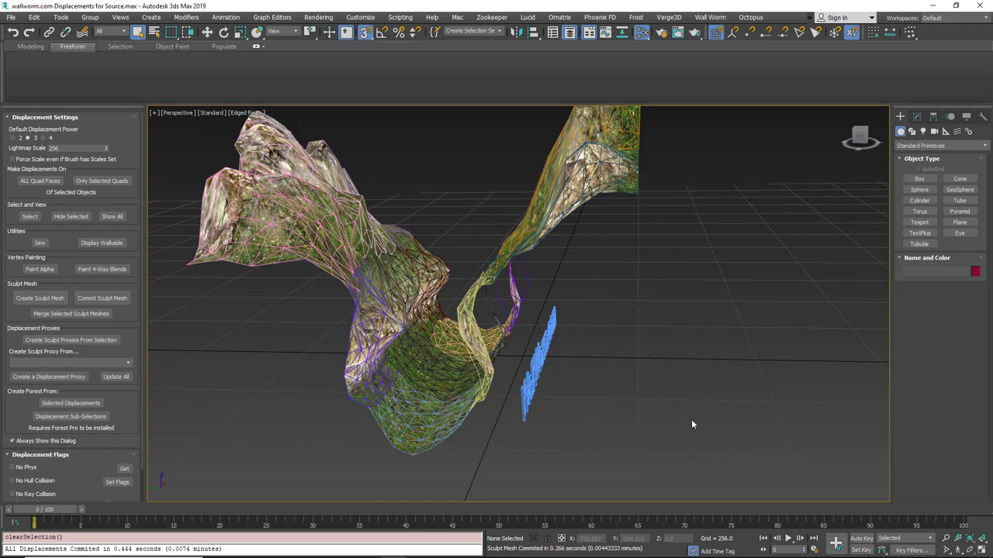
- Hide DisplacementSculptMesh001 in the Layer Explorer and inspect the committed displacements from the other side
{"action": "left_click_drag", "start_coordinate": [992, 97], "coordinate": [605, 143]}
{"action": "left_click", "coordinate": [455, 191]}
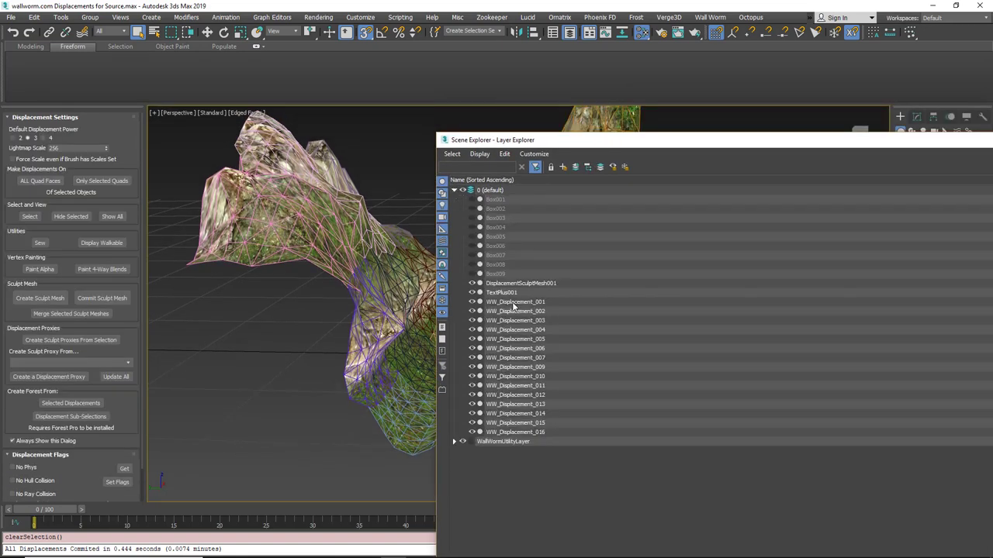
{"action": "left_click", "coordinate": [473, 284]}
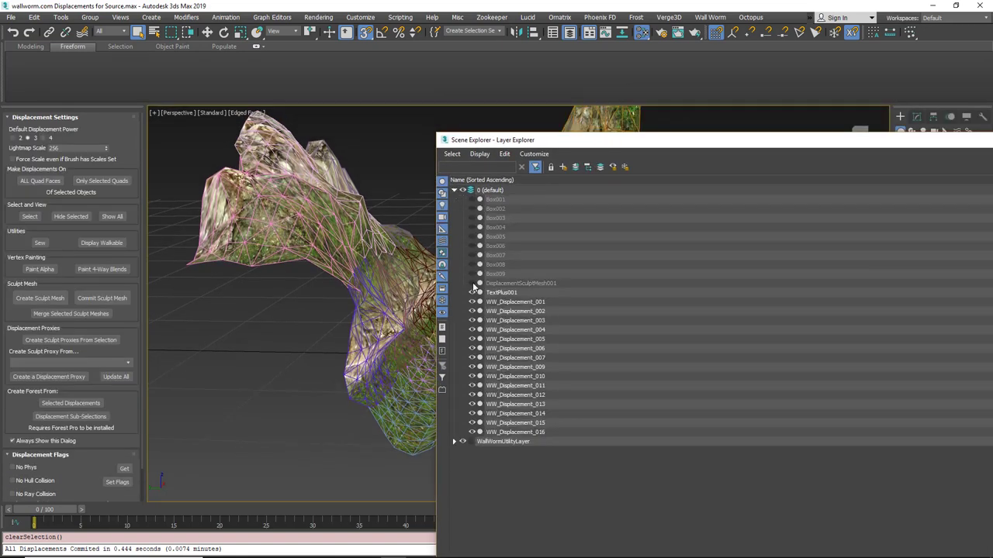
{"action": "left_click_drag", "start_coordinate": [533, 141], "coordinate": [826, 147]}
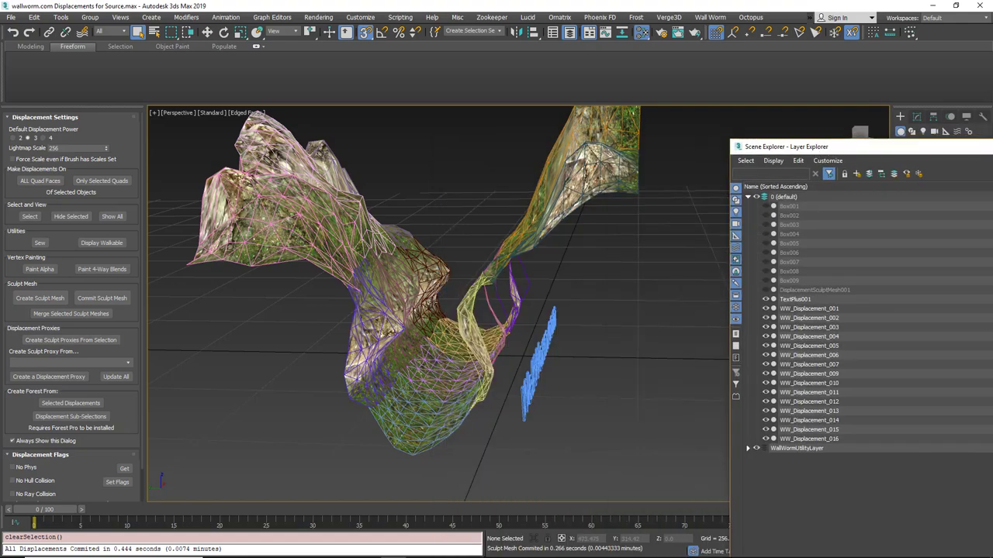
{"action": "middle_click_drag", "start_coordinate": [425, 312], "coordinate": [497, 364], "text": "alt"}
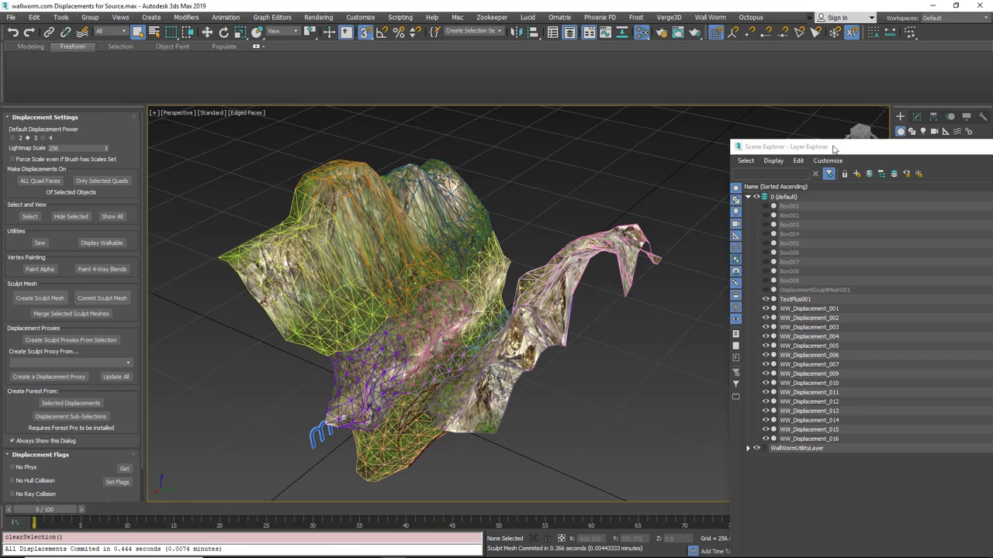
- Unhide DisplacementSculptMesh001, select it, and open it for modification to resume sculpting
{"action": "left_click_drag", "start_coordinate": [836, 147], "coordinate": [775, 300]}
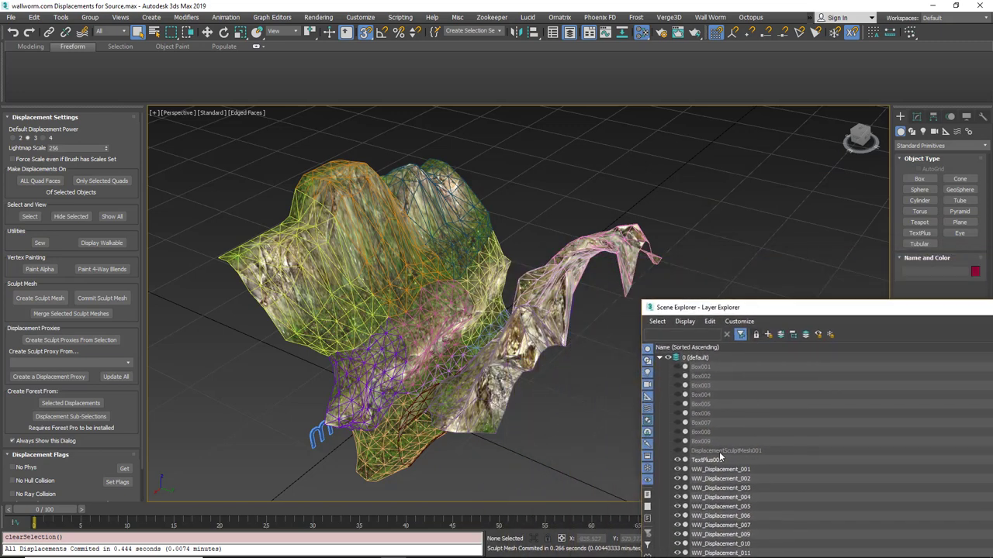
{"action": "left_click", "coordinate": [677, 452]}
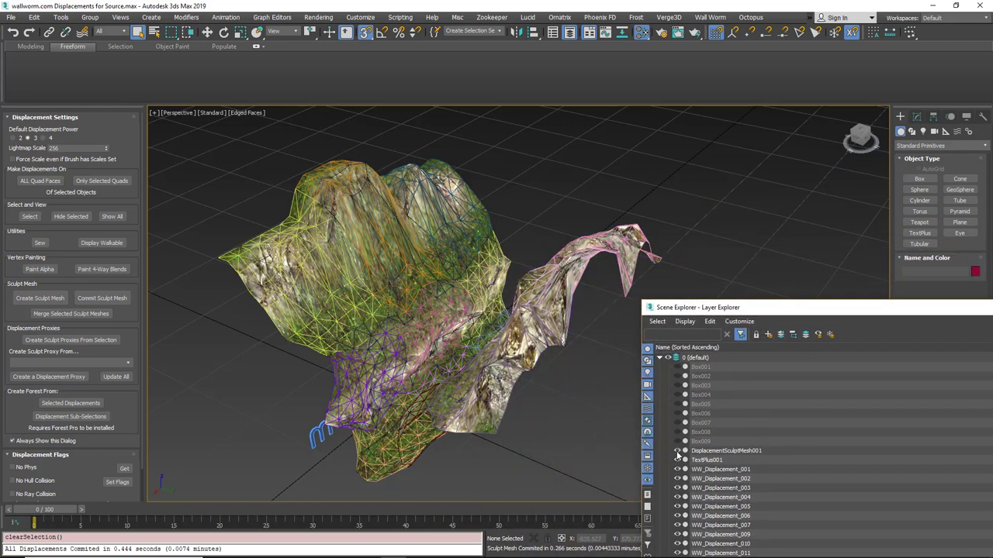
{"action": "left_click", "coordinate": [729, 451]}
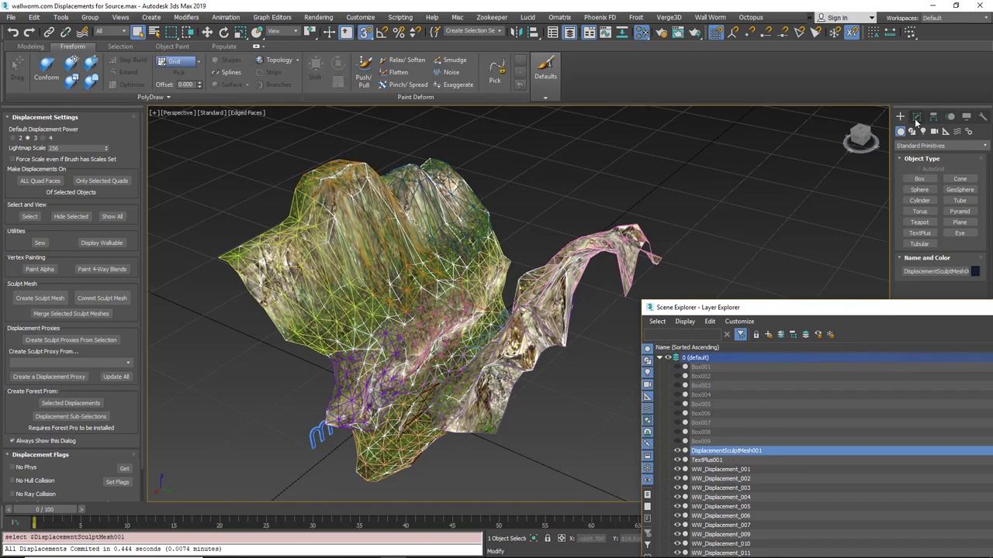
{"action": "left_click", "coordinate": [917, 117]}
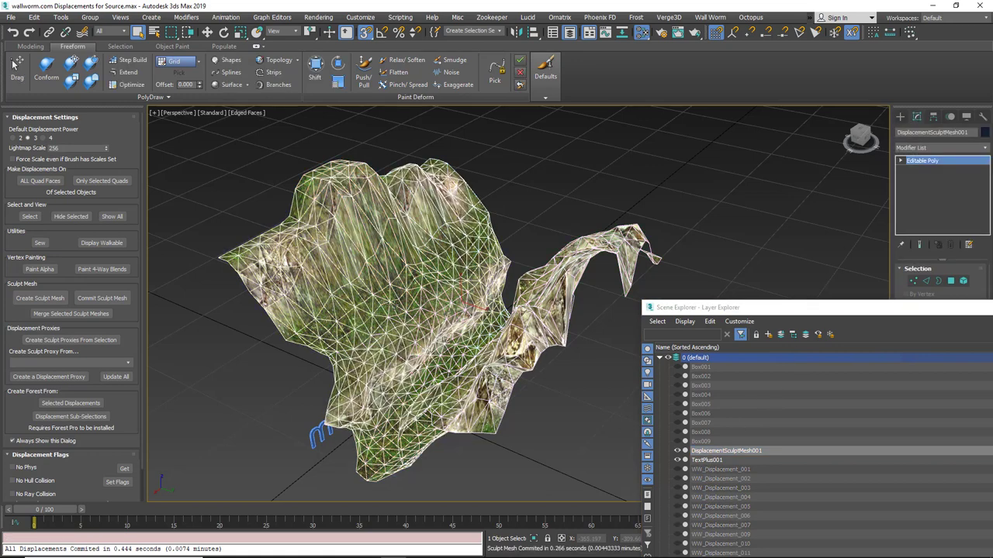
{"action": "left_click_drag", "start_coordinate": [781, 310], "coordinate": [992, 300]}
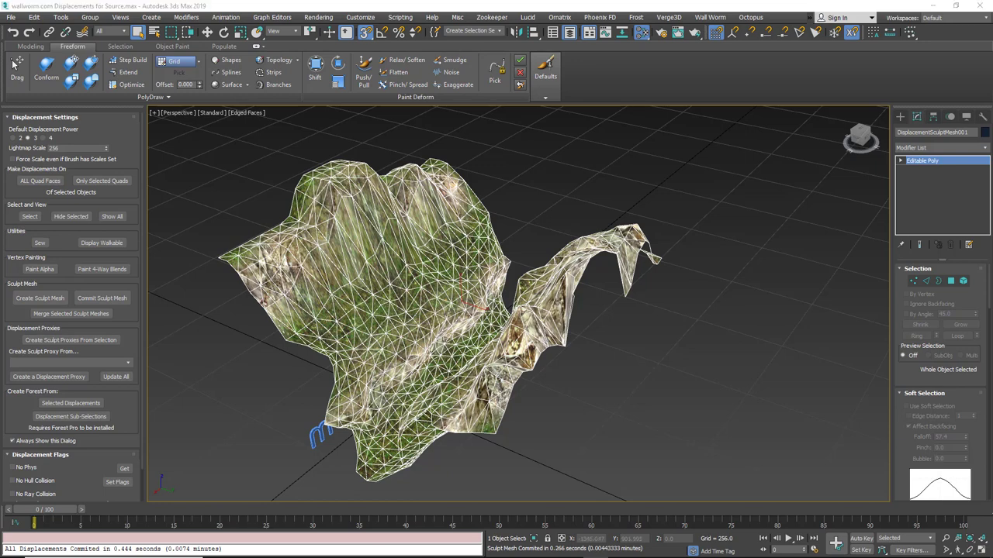
- Unhide and select WW_Displacement_004 in the Layer Explorer and bring it into close view beside the sculpt mesh
{"action": "left_click_drag", "start_coordinate": [992, 158], "coordinate": [649, 138]}
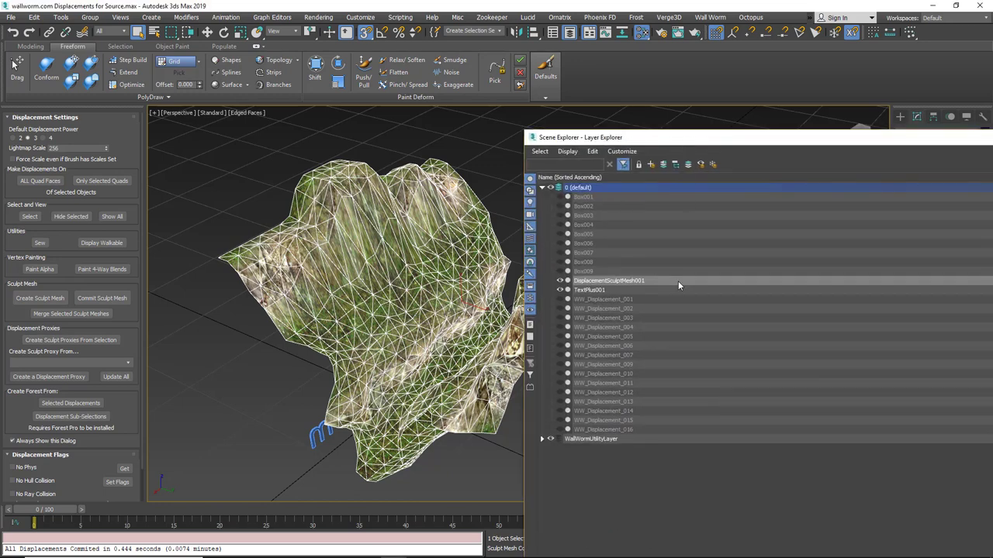
{"action": "left_click", "coordinate": [589, 327]}
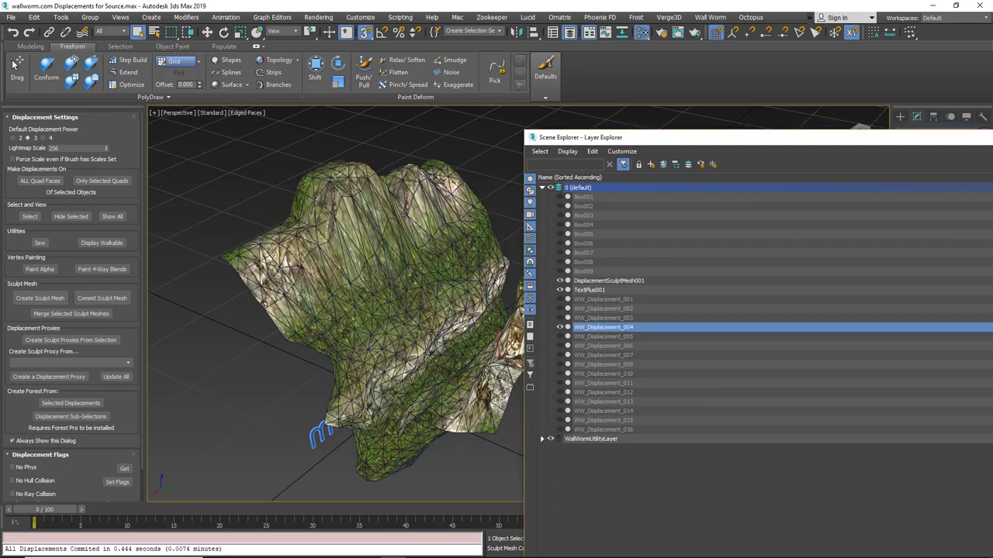
{"action": "middle_click_drag", "start_coordinate": [432, 335], "coordinate": [428, 392], "text": "alt"}
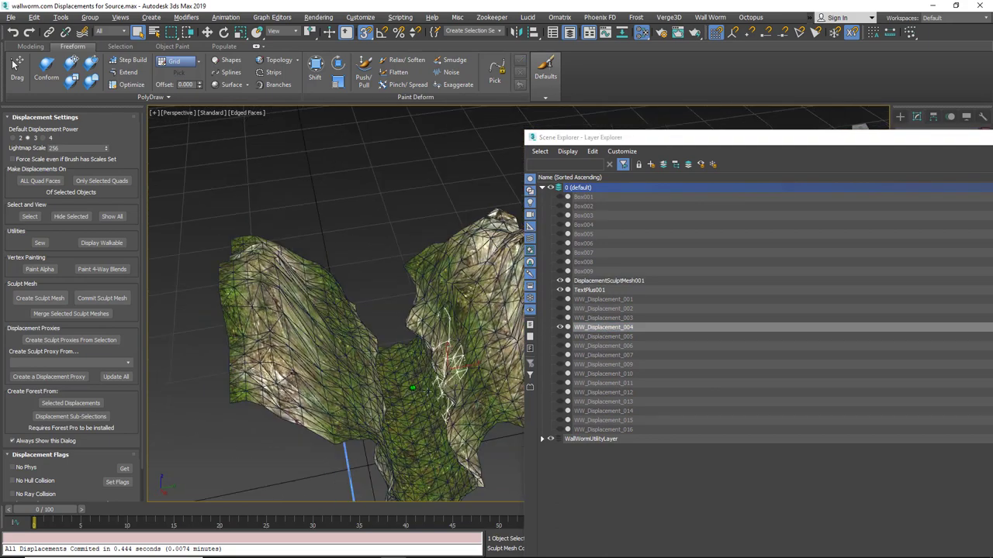
{"action": "scroll", "coordinate": [426, 392], "scroll_direction": "up", "scroll_amount": 8}
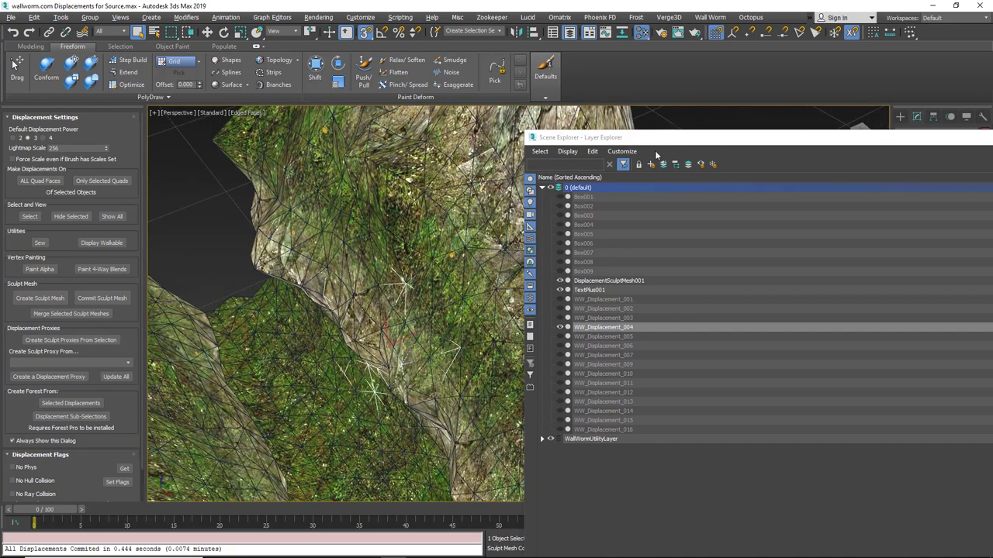
{"action": "left_click_drag", "start_coordinate": [728, 143], "coordinate": [992, 147]}
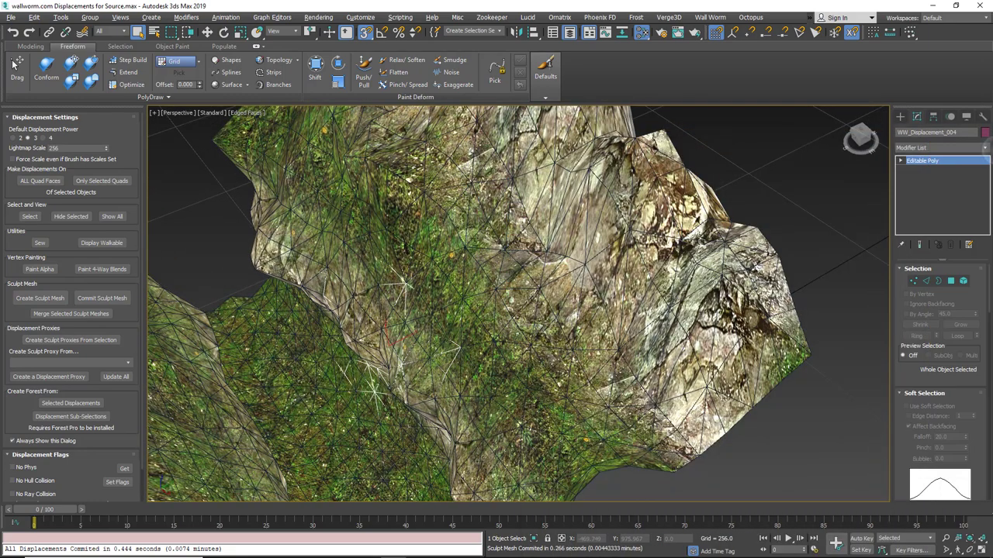
- At vertex level, select seven vertices on WW_Displacement_004's lower edge and move them about -58.9 units along Y
{"action": "left_click", "coordinate": [915, 280]}
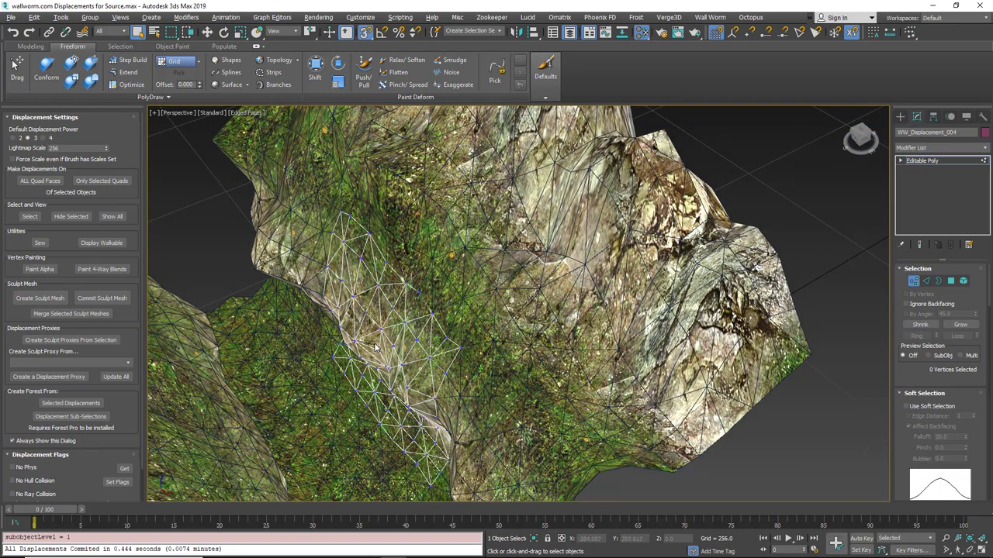
{"action": "left_click_drag", "start_coordinate": [402, 374], "coordinate": [359, 390]}
{"action": "right_click", "coordinate": [399, 357]}
{"action": "left_click", "coordinate": [438, 370]}
{"action": "middle_click_drag", "start_coordinate": [406, 375], "coordinate": [452, 376], "text": "alt"}
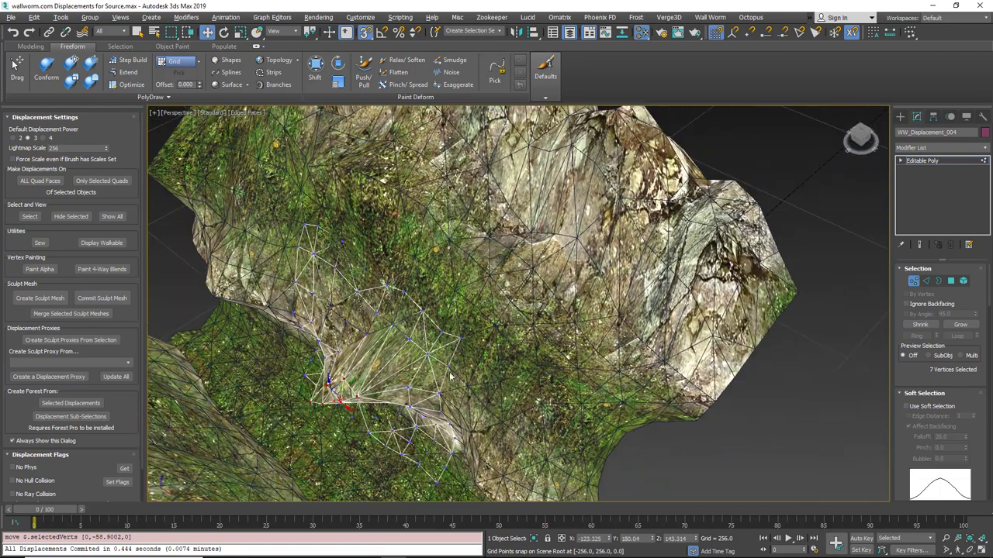
- Finish vertex editing on WW_Displacement_004 and select DisplacementSculptMesh001
{"action": "left_click", "coordinate": [915, 283]}
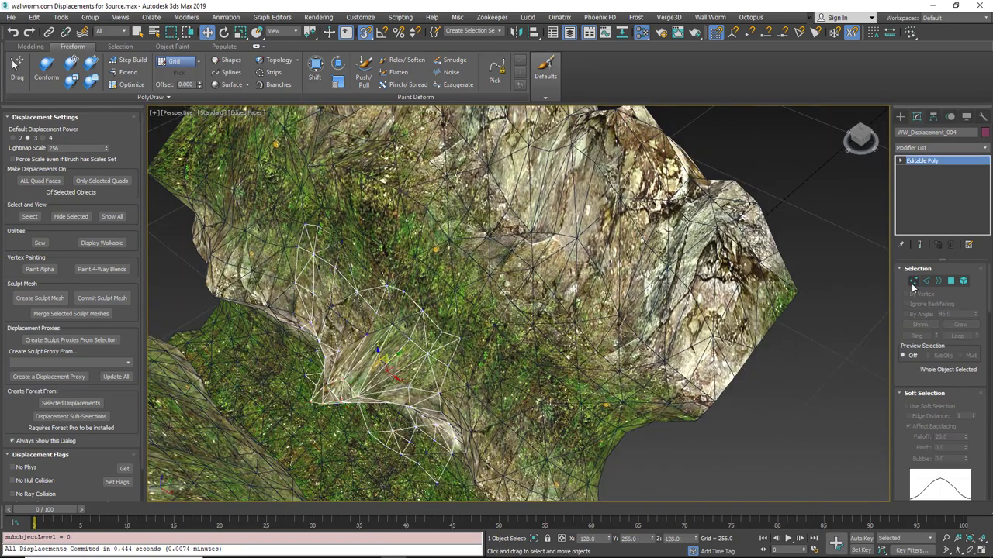
{"action": "left_click", "coordinate": [767, 431]}
{"action": "left_click", "coordinate": [699, 312]}
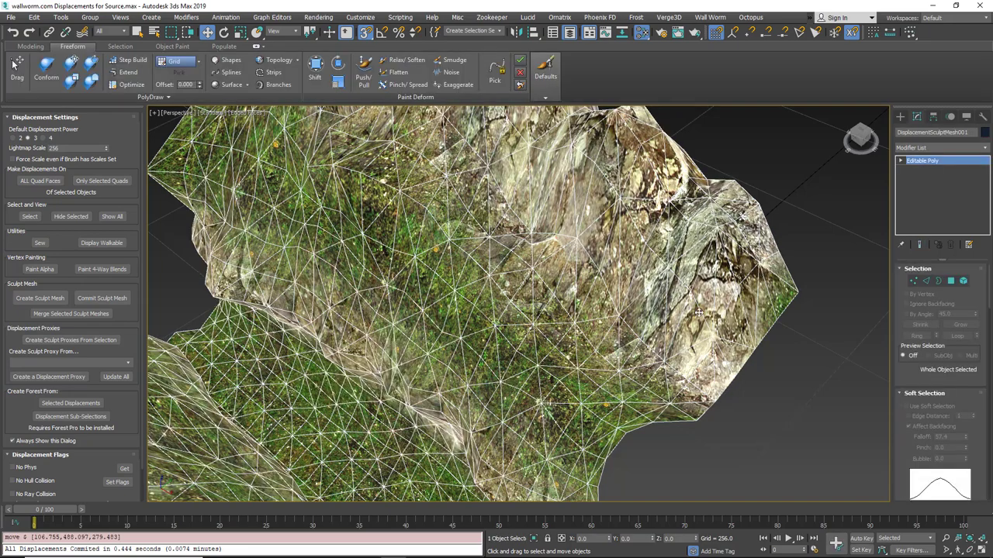
{"action": "middle_click_drag", "start_coordinate": [528, 334], "coordinate": [500, 297], "text": "alt"}
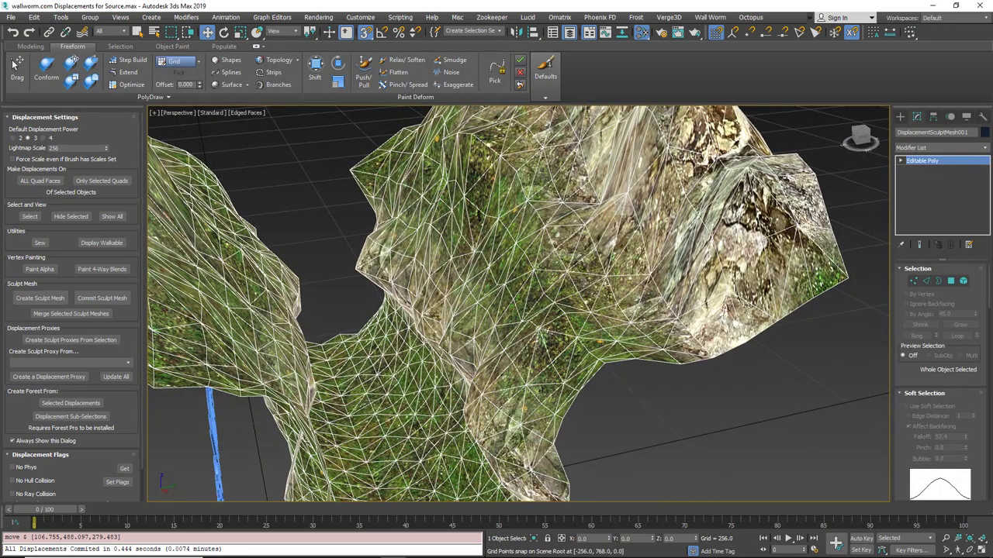
- Commit the sculpt mesh to the displacements so its shape replaces the separate WW_Displacement_004 edit, and clear the selection
{"action": "left_click", "coordinate": [101, 298]}
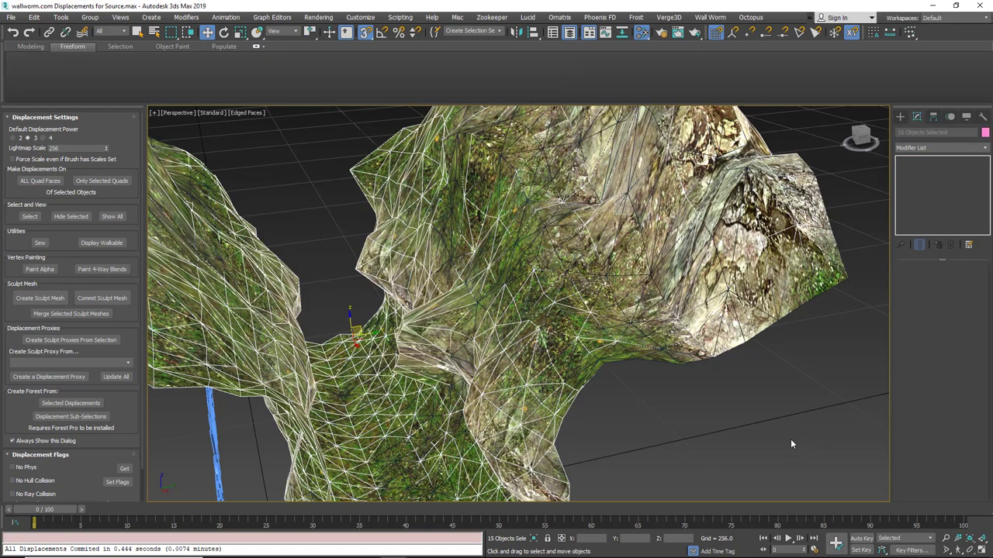
{"action": "left_click", "coordinate": [740, 436]}
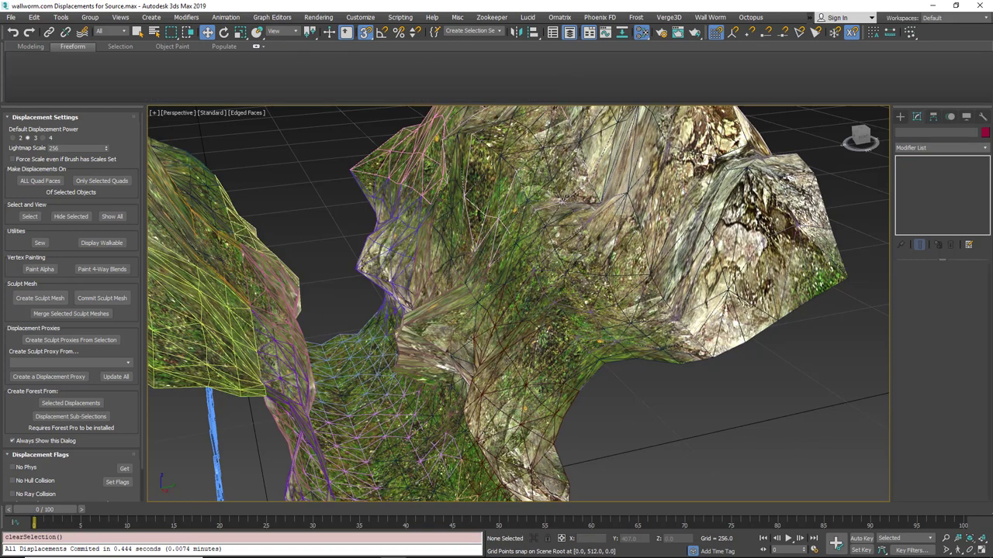
{"action": "left_click", "coordinate": [101, 298]}
{"action": "left_click", "coordinate": [534, 325]}
{"action": "left_click", "coordinate": [535, 325]}
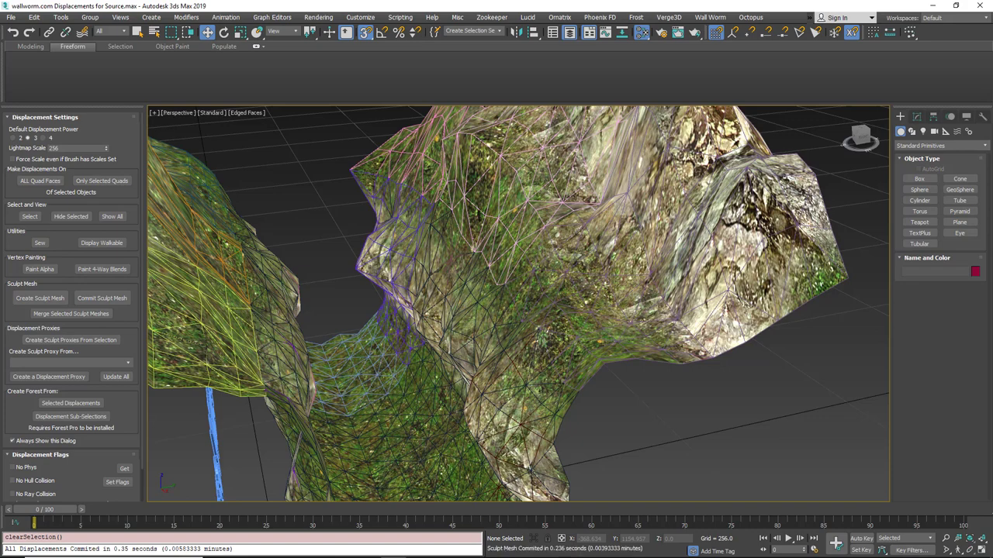
- Reselect DisplacementSculptMesh001, save the scene, and open the sculpt mesh for modification
{"action": "left_click", "coordinate": [503, 355]}
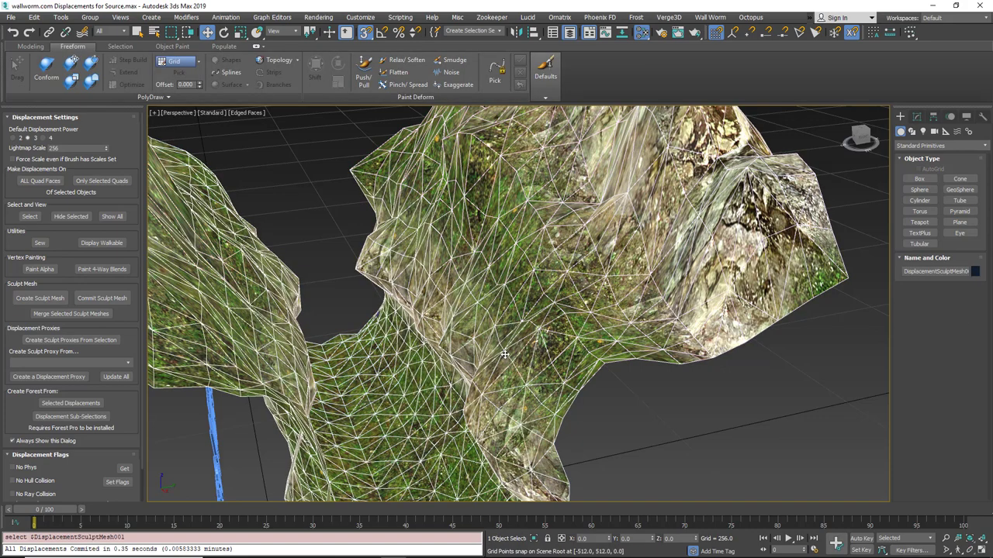
{"action": "key", "text": "ctrl+s"}
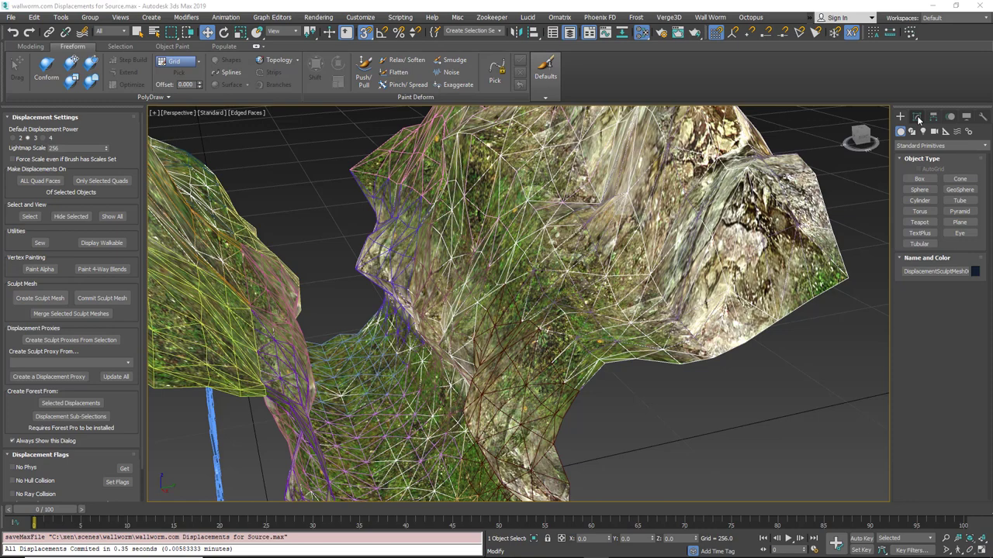
{"action": "left_click", "coordinate": [917, 117]}
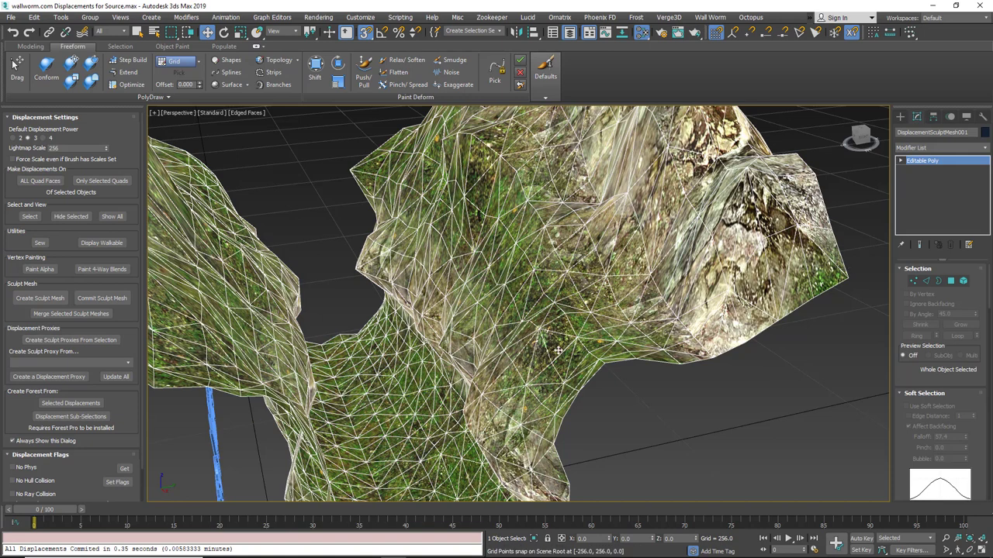
- Collapse the Selection and Soft Selection settings and shrink the modifier stack to make room for the Wall Worm Functions
{"action": "left_click", "coordinate": [900, 269]}
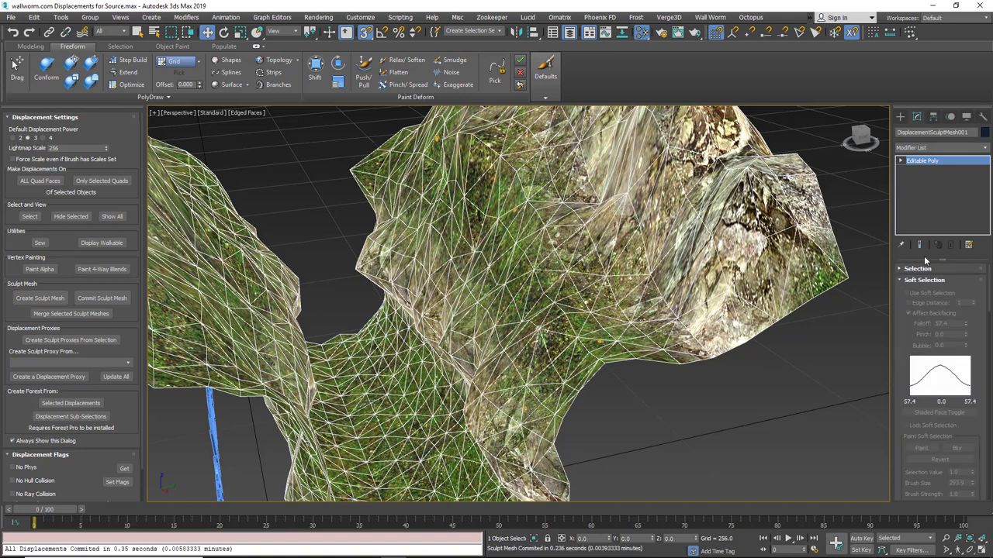
{"action": "left_click_drag", "start_coordinate": [938, 264], "coordinate": [934, 208]}
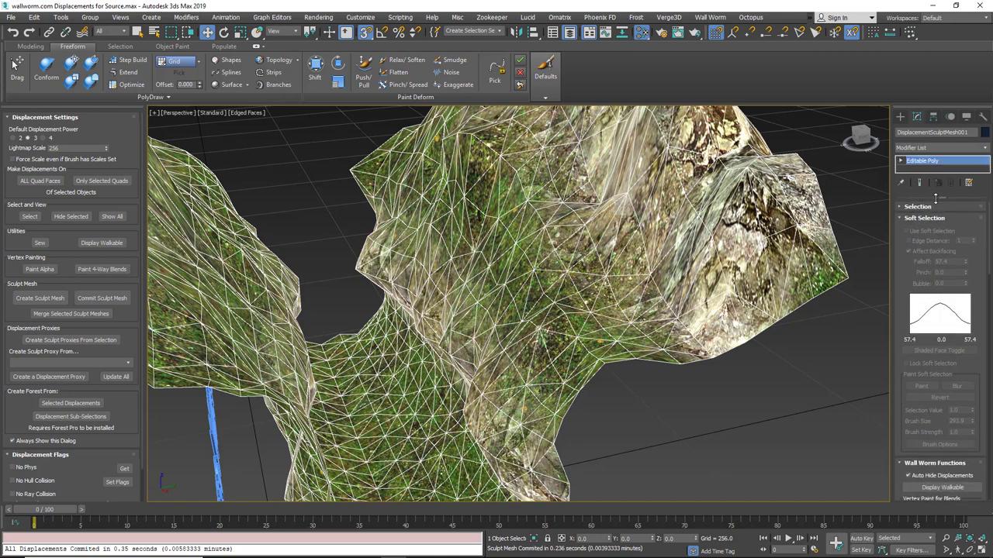
{"action": "left_click", "coordinate": [903, 227]}
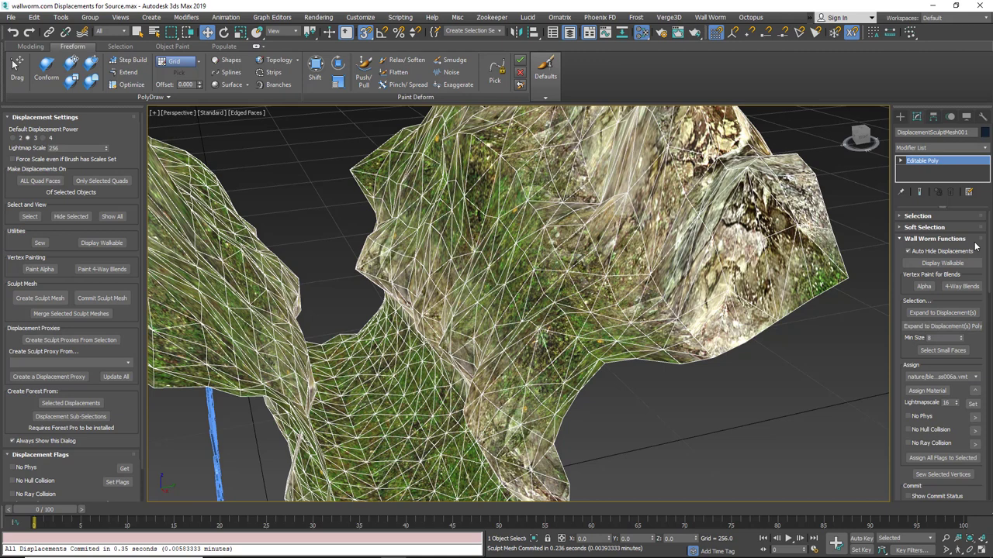
{"action": "left_click", "coordinate": [562, 302]}
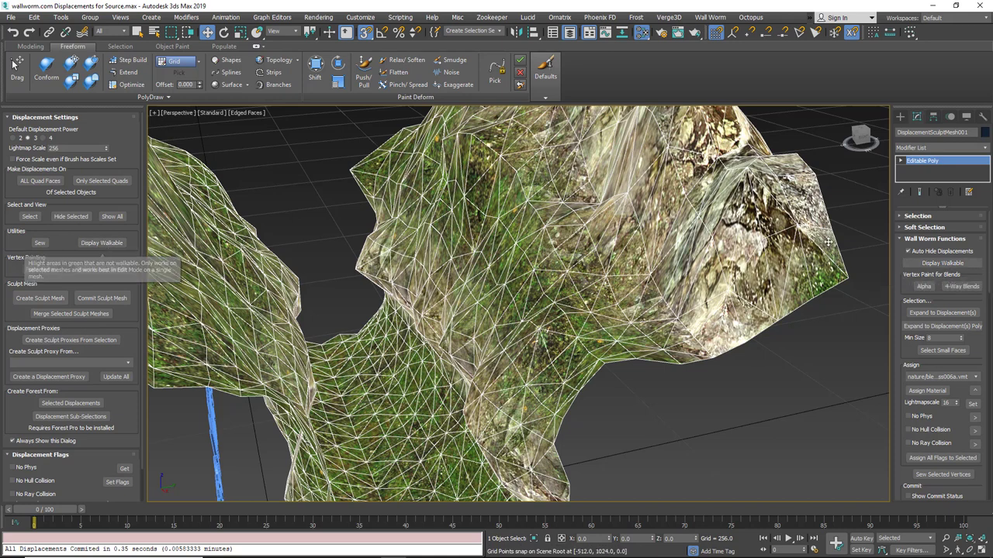
- Turn on the walkable display for the sculpt mesh, examine its slopes and trench floor, and turn the display off again
{"action": "left_click", "coordinate": [959, 264]}
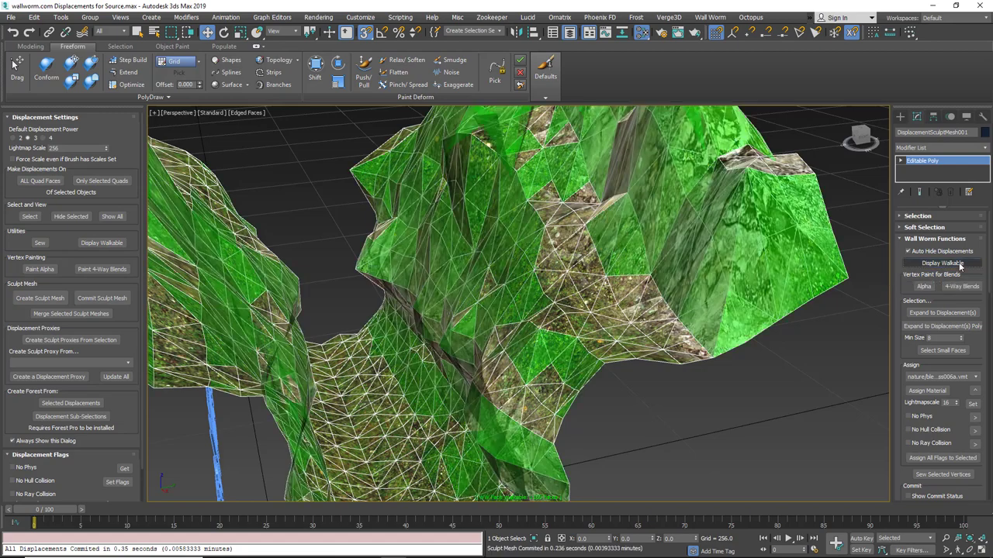
{"action": "mouse_move", "coordinate": [421, 338]}
{"action": "middle_mouse_down"}
{"action": "mouse_move", "coordinate": [423, 233]}
{"action": "mouse_move", "coordinate": [406, 327]}
{"action": "middle_mouse_up"}
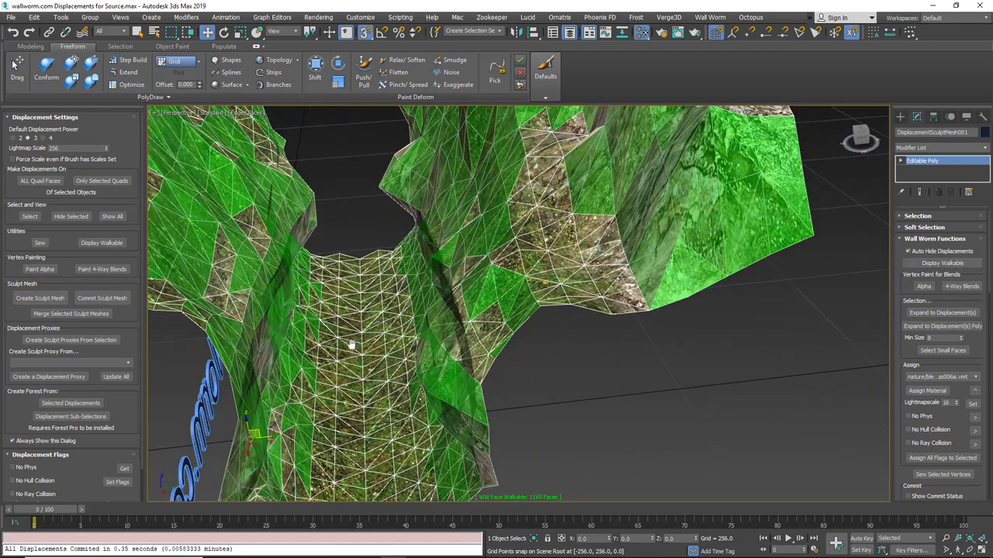
{"action": "middle_click_drag", "start_coordinate": [350, 345], "coordinate": [381, 352]}
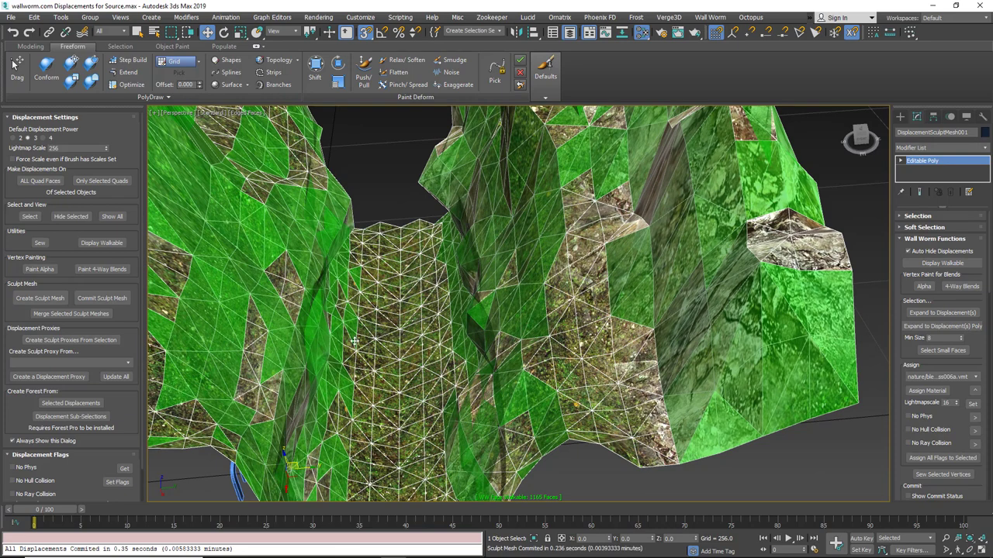
{"action": "mouse_move", "coordinate": [410, 352]}
{"action": "middle_mouse_down", "text": "alt"}
{"action": "mouse_move", "coordinate": [418, 326]}
{"action": "mouse_move", "coordinate": [427, 342]}
{"action": "middle_mouse_up", "text": "alt"}
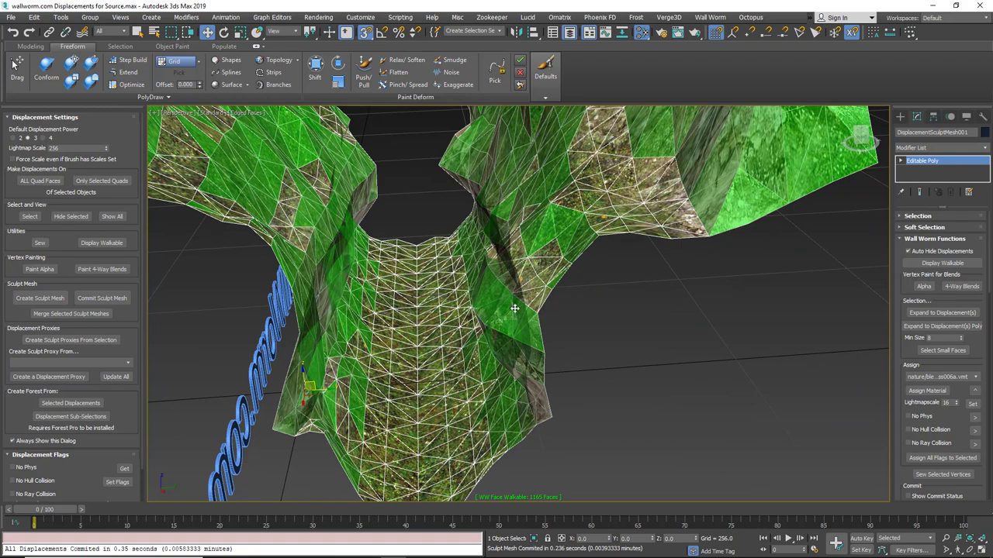
{"action": "middle_click_drag", "start_coordinate": [515, 308], "coordinate": [490, 378], "text": "alt"}
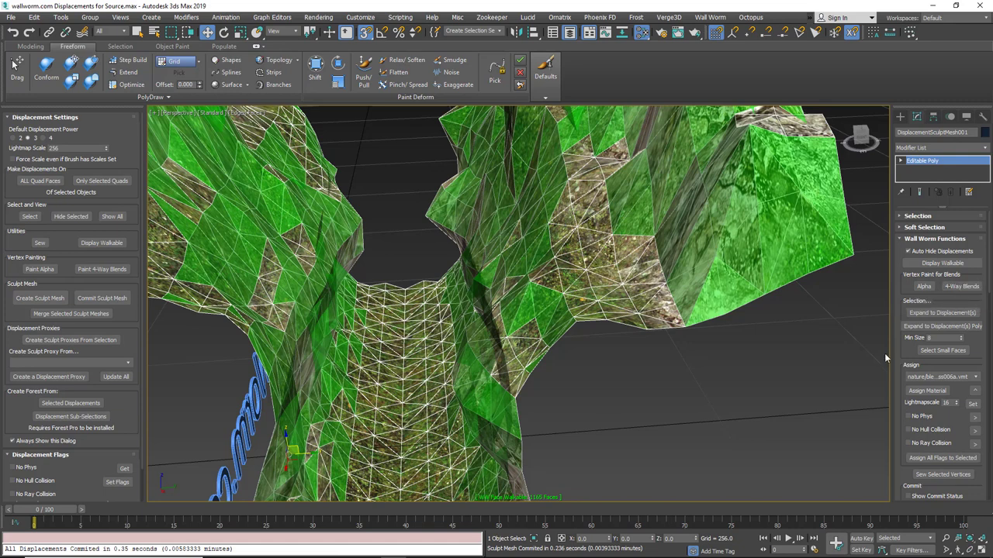
{"action": "left_click", "coordinate": [945, 265]}
- At vertex level, select one vertex on the grassy slope below the cliff and expand the selection to its displacements
{"action": "scroll", "coordinate": [515, 305], "scroll_direction": "up", "scroll_amount": 5}
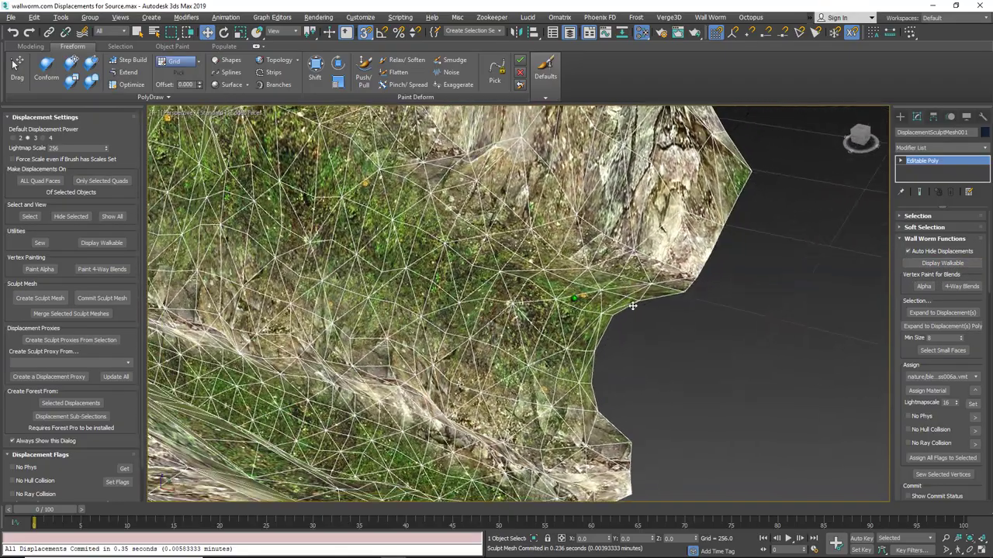
{"action": "middle_click_drag", "start_coordinate": [493, 302], "coordinate": [671, 310]}
{"action": "middle_click_drag", "start_coordinate": [568, 298], "coordinate": [418, 342], "text": "alt"}
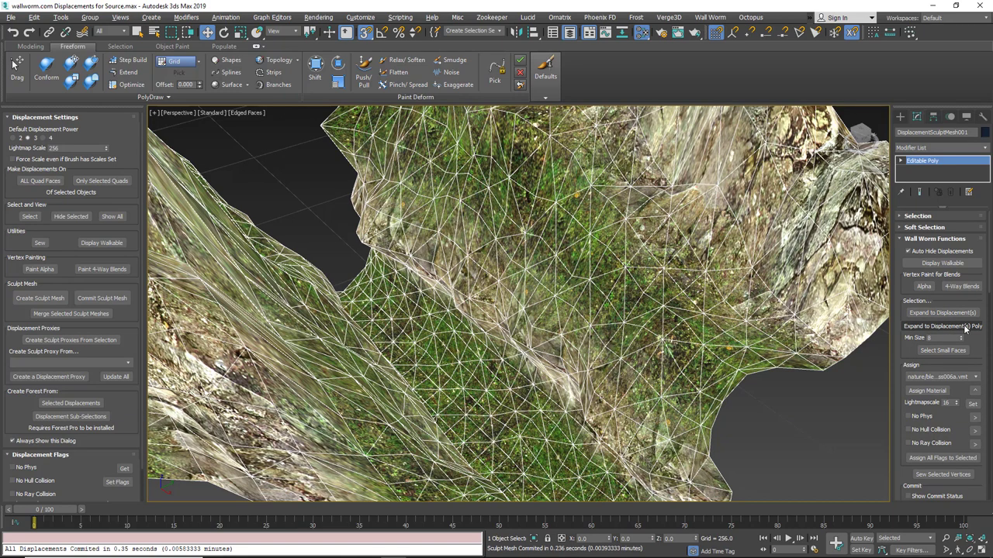
{"action": "left_click_drag", "start_coordinate": [944, 216], "coordinate": [944, 288]}
{"action": "left_click", "coordinate": [901, 161]}
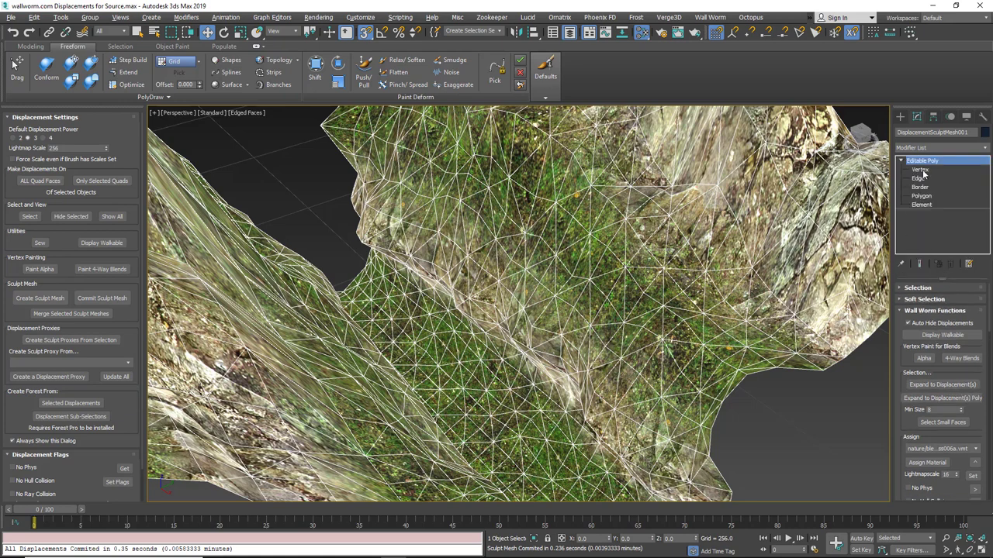
{"action": "left_click", "coordinate": [920, 169]}
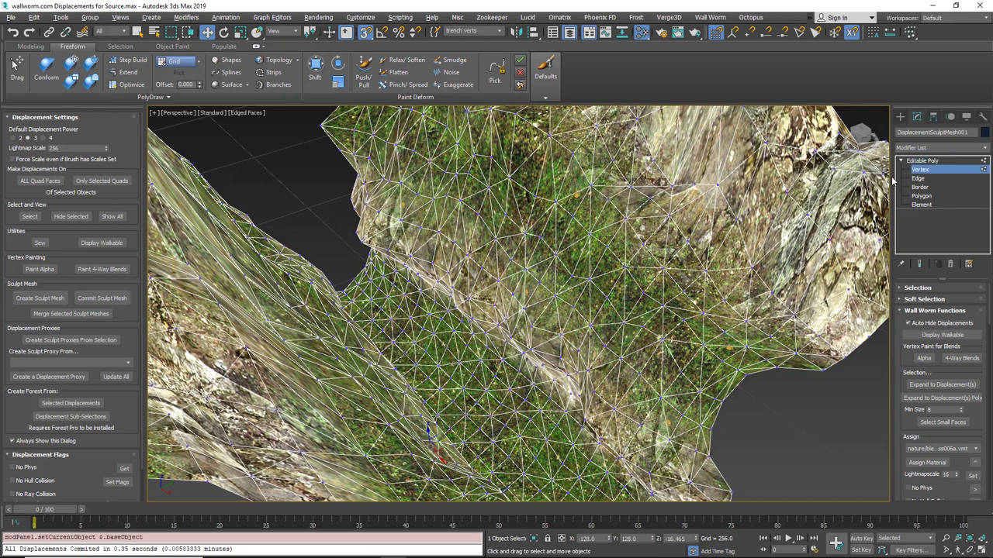
{"action": "left_click", "coordinate": [627, 218]}
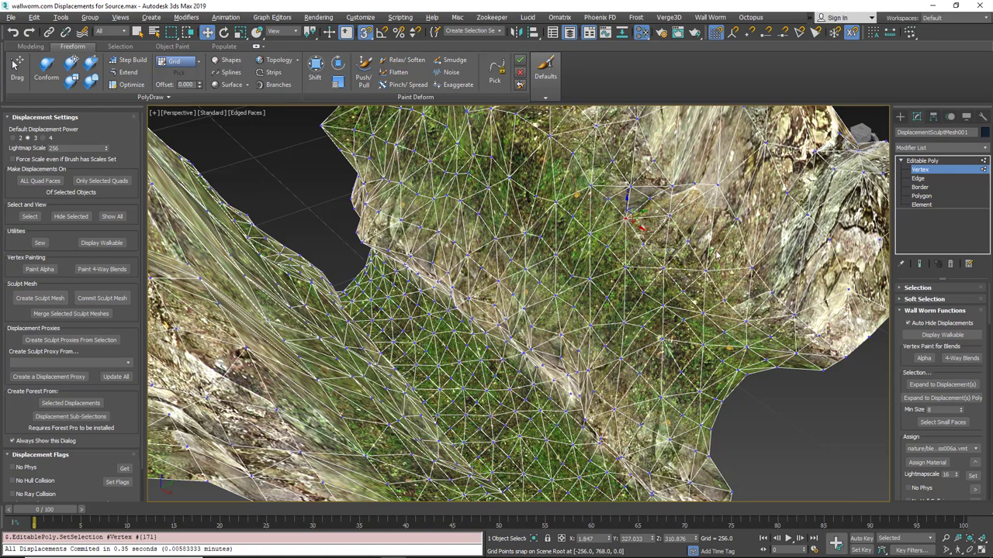
{"action": "left_click", "coordinate": [948, 386]}
- Examine from several angles which displacements of the sculpt mesh the expanded vertex selection covers
{"action": "middle_click_drag", "start_coordinate": [663, 293], "coordinate": [727, 375], "text": "alt"}
{"action": "scroll", "coordinate": [585, 372], "scroll_direction": "up", "scroll_amount": 1}
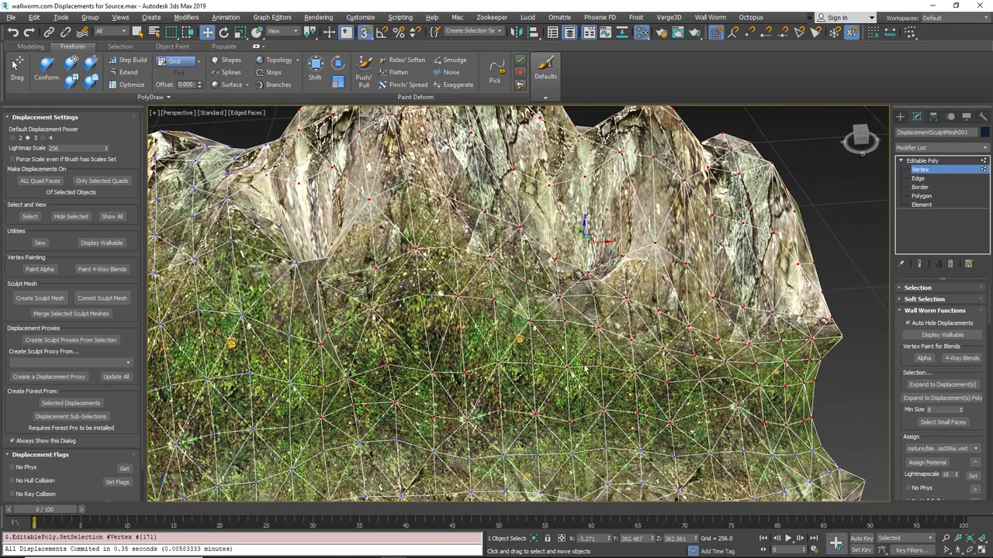
{"action": "middle_click_drag", "start_coordinate": [583, 371], "coordinate": [654, 339]}
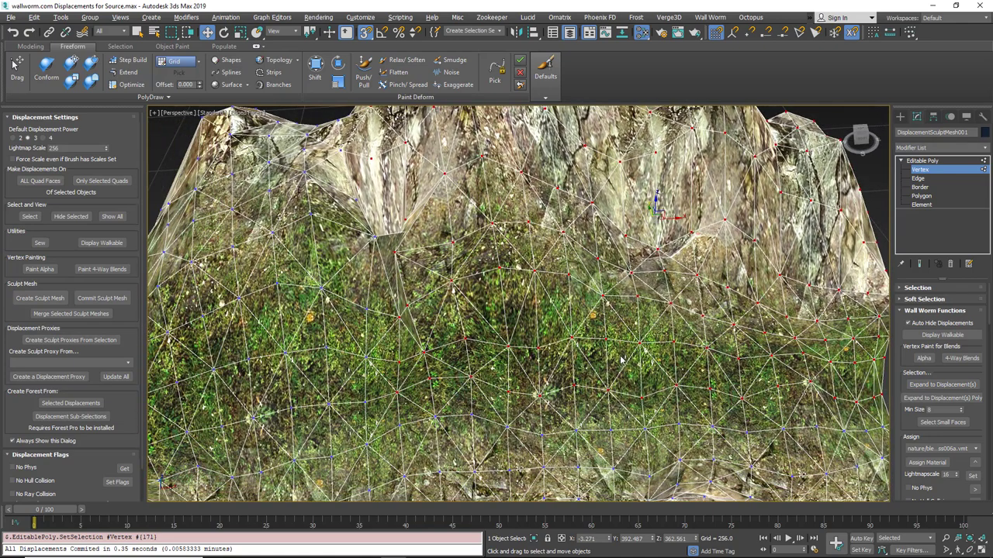
{"action": "middle_click_drag", "start_coordinate": [629, 358], "coordinate": [663, 459], "text": "alt"}
{"action": "scroll", "coordinate": [650, 353], "scroll_direction": "down", "scroll_amount": 3}
{"action": "middle_click_drag", "start_coordinate": [660, 353], "coordinate": [609, 380], "text": "alt"}
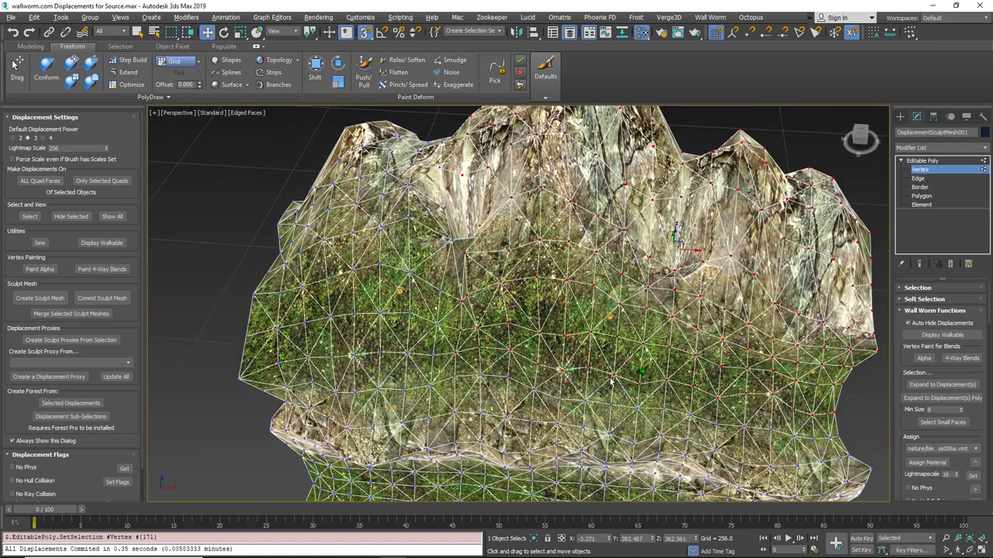
{"action": "middle_click_drag", "start_coordinate": [704, 370], "coordinate": [551, 367]}
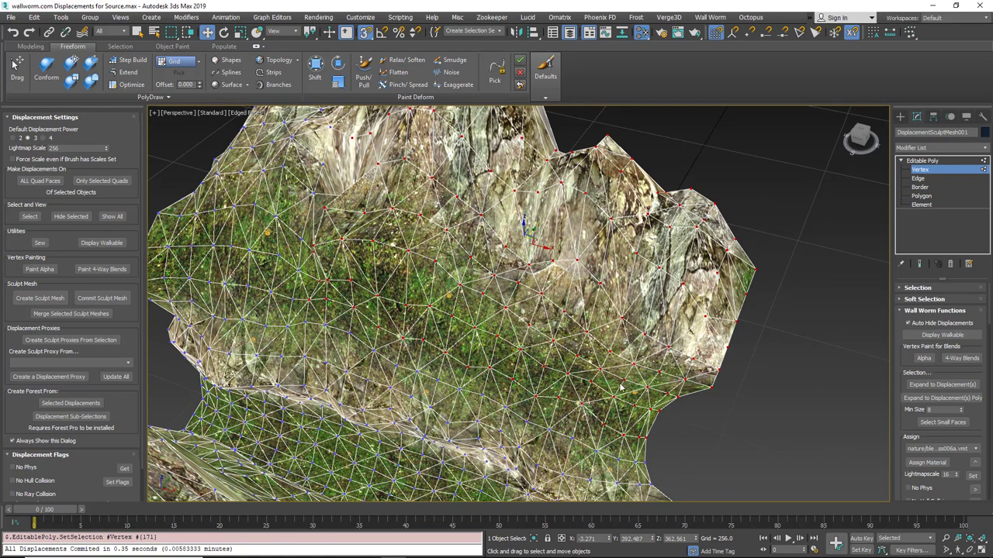
{"action": "middle_click_drag", "start_coordinate": [597, 374], "coordinate": [545, 343]}
- Select a single vertex near the slope's outer edge below the cliff and expand the selection to its displacement's vertices
{"action": "left_click", "coordinate": [595, 356]}
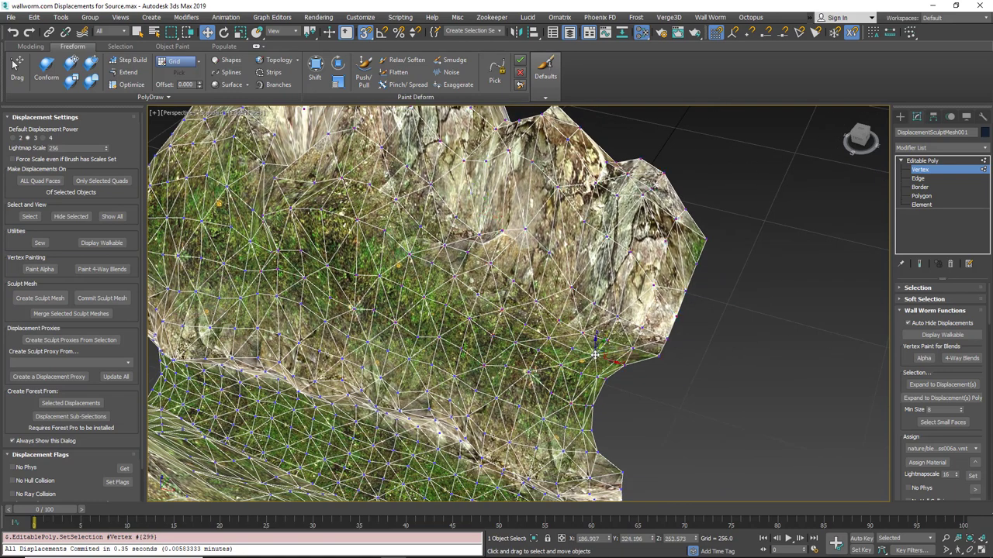
{"action": "left_click", "coordinate": [941, 385]}
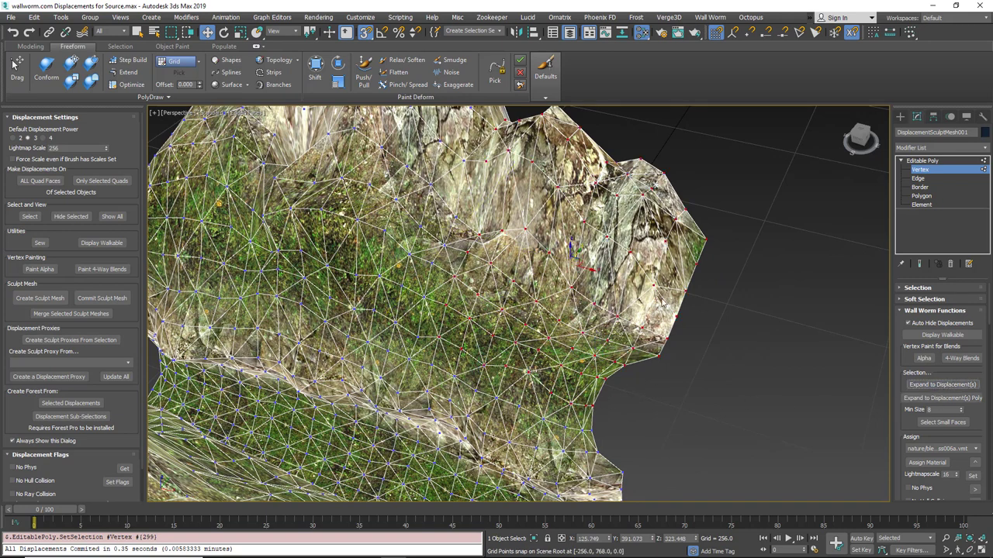
{"action": "scroll", "coordinate": [567, 358], "scroll_direction": "up", "scroll_amount": 4}
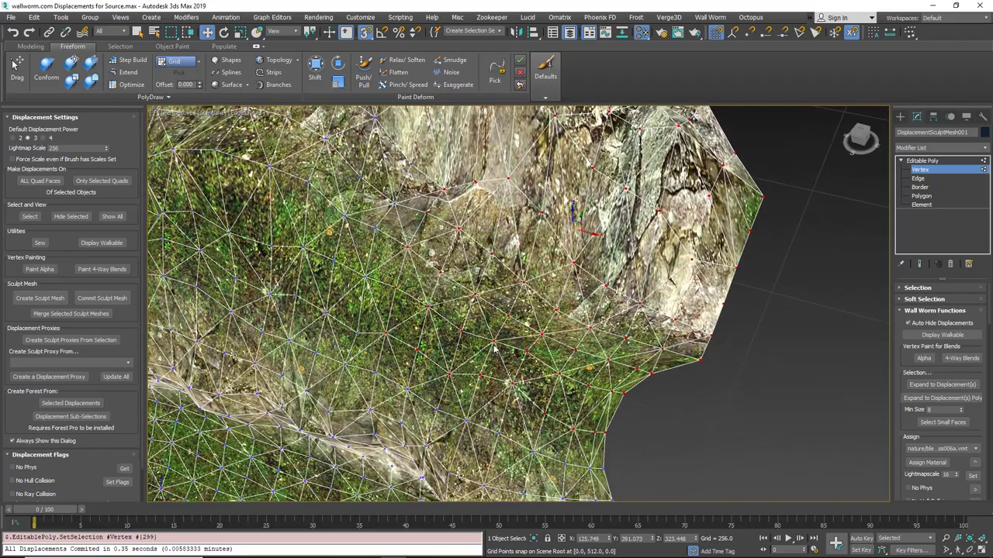
{"action": "mouse_move", "coordinate": [521, 330]}
{"action": "middle_mouse_down", "text": "alt"}
{"action": "mouse_move", "coordinate": [444, 312]}
{"action": "mouse_move", "coordinate": [472, 303]}
{"action": "mouse_move", "coordinate": [481, 335]}
{"action": "mouse_move", "coordinate": [354, 335]}
{"action": "middle_mouse_up", "text": "alt"}
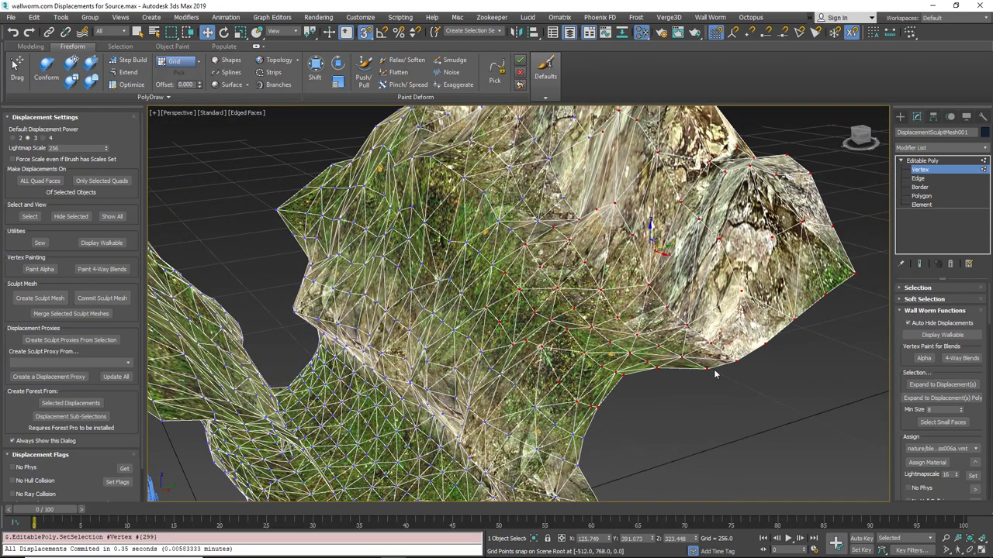
- Select one interior vertex of the outer cliff displacement and expand the selection to that displacement's polygons
{"action": "left_click", "coordinate": [595, 334]}
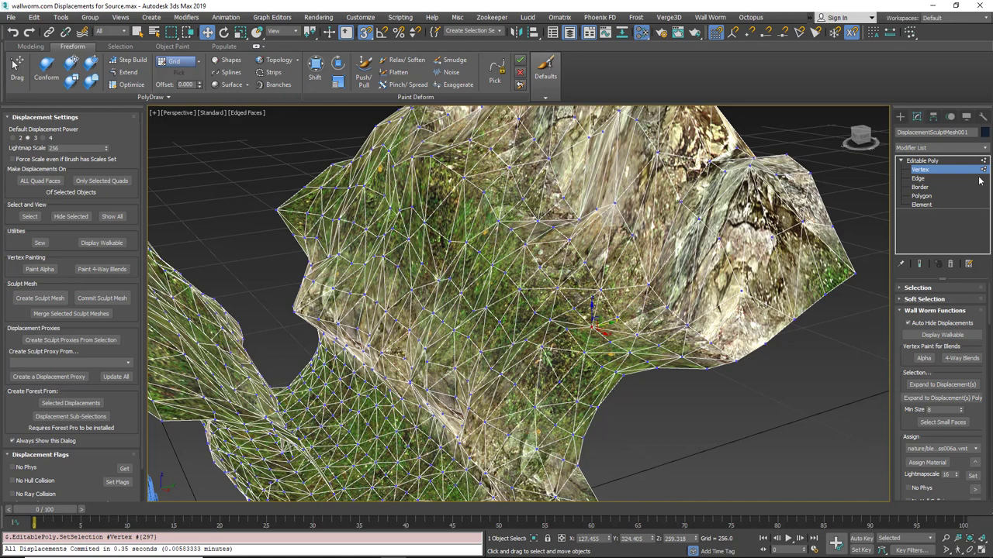
{"action": "left_click", "coordinate": [971, 401]}
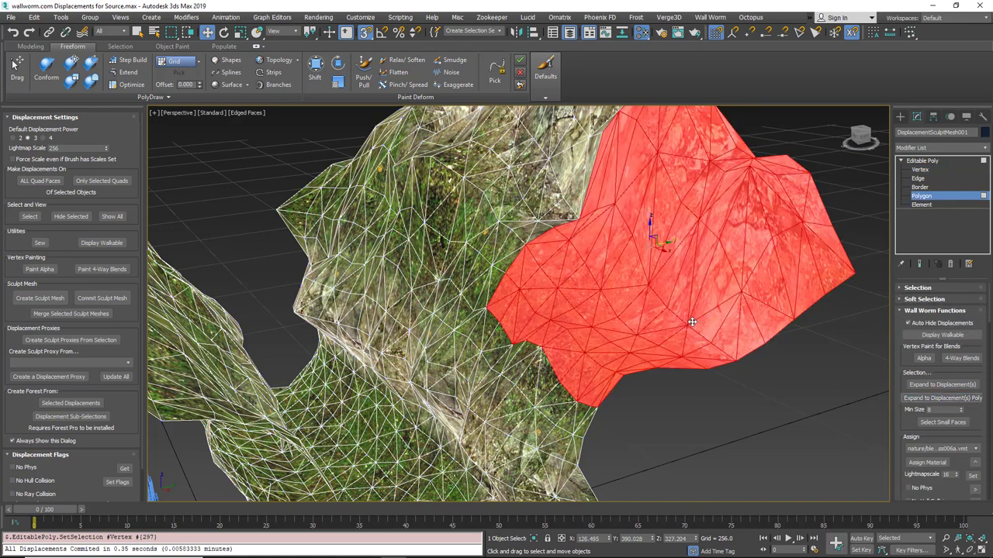
{"action": "middle_click_drag", "start_coordinate": [657, 325], "coordinate": [572, 357], "text": "alt"}
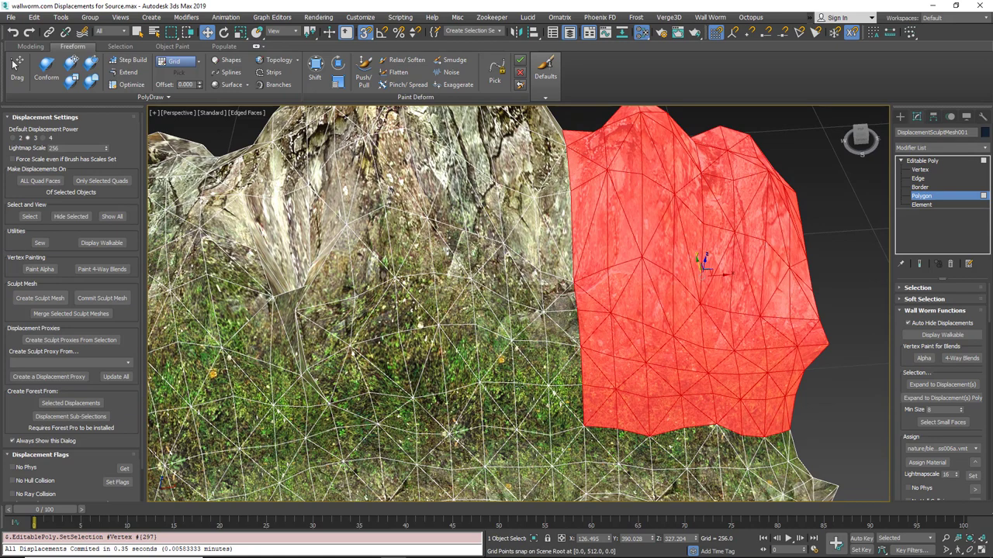
{"action": "scroll", "coordinate": [594, 339], "scroll_direction": "down", "scroll_amount": 3}
{"action": "middle_click_drag", "start_coordinate": [594, 339], "coordinate": [661, 288]}
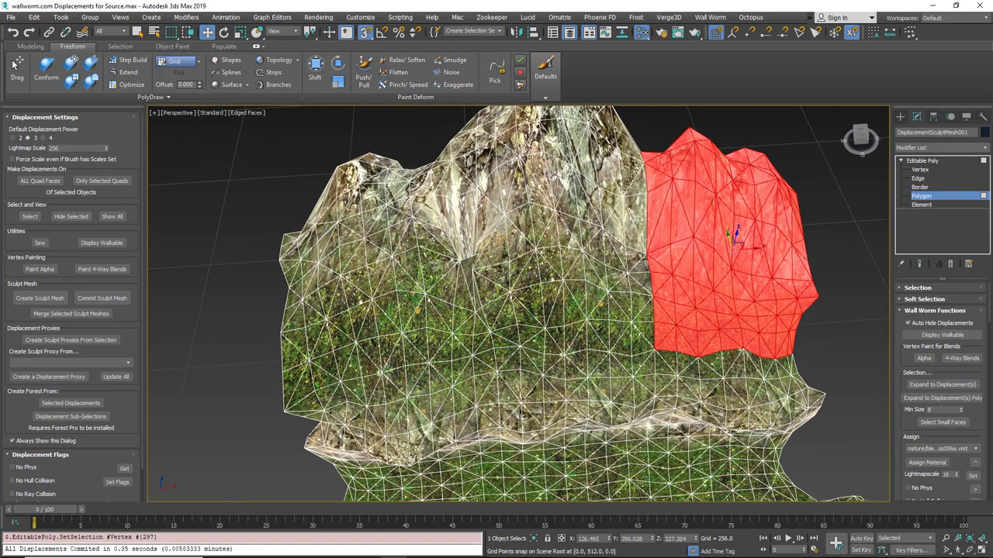
- Add one polygon on the grassy slope at the opposite end of the cliff and expand the selection to its displacement
{"action": "left_click", "coordinate": [367, 319], "text": "ctrl"}
{"action": "middle_click_drag", "start_coordinate": [449, 349], "coordinate": [448, 348], "text": "alt"}
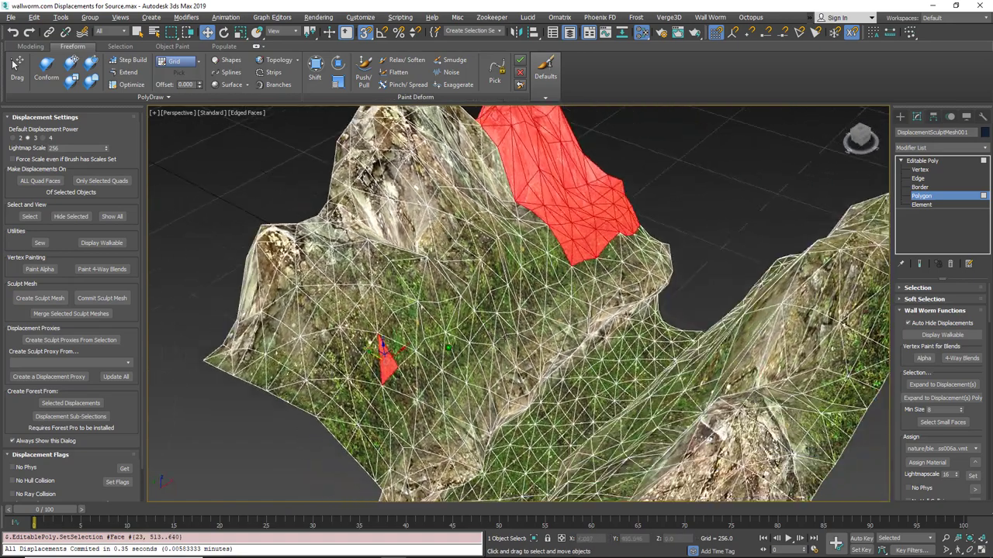
{"action": "left_click_drag", "start_coordinate": [448, 348], "coordinate": [500, 312], "text": "alt"}
{"action": "middle_click_drag", "start_coordinate": [500, 312], "coordinate": [479, 334], "text": "alt"}
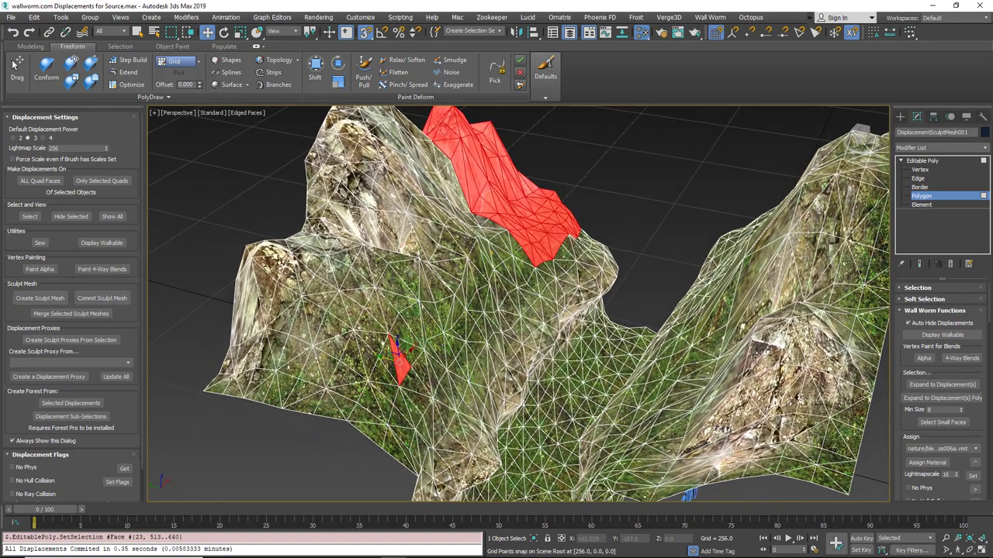
{"action": "left_click", "coordinate": [942, 384]}
- Add one polygon on the middle cliff section and expand the selection to include its displacement
{"action": "middle_click_drag", "start_coordinate": [533, 350], "coordinate": [492, 334], "text": "alt"}
{"action": "left_click", "coordinate": [445, 204], "text": "ctrl"}
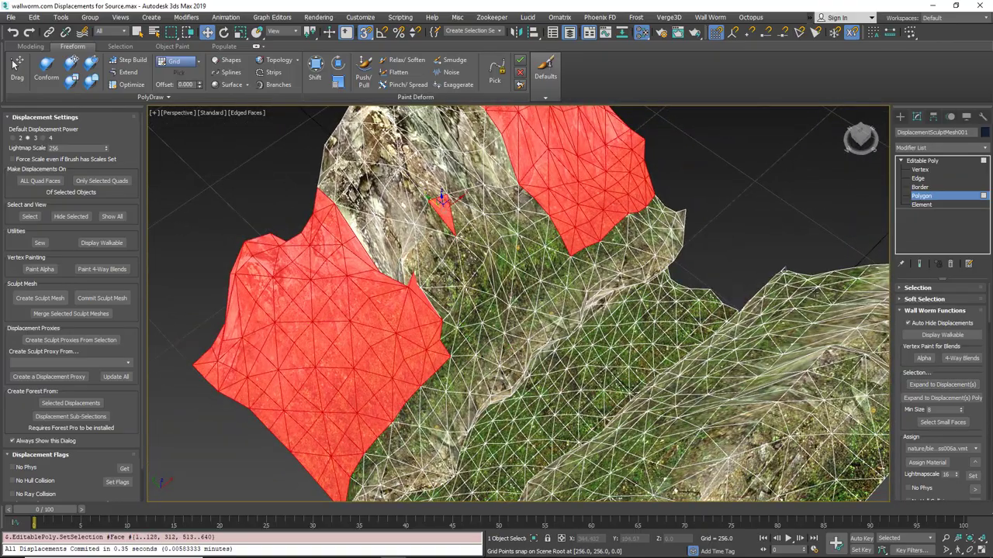
{"action": "left_click", "coordinate": [936, 384]}
- Add a region of polygons on the upper part of the opposite canyon wall and expand the selection to their displacements
{"action": "middle_click_drag", "start_coordinate": [508, 346], "coordinate": [622, 237], "text": "alt"}
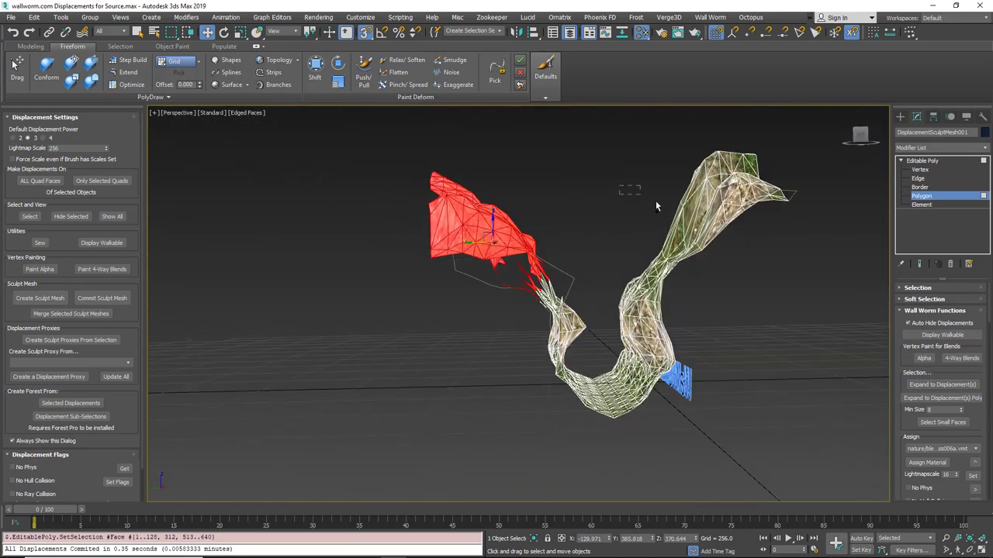
{"action": "left_click_drag", "start_coordinate": [656, 202], "coordinate": [684, 226], "text": "ctrl"}
{"action": "middle_click_drag", "start_coordinate": [690, 235], "coordinate": [811, 302], "text": "alt"}
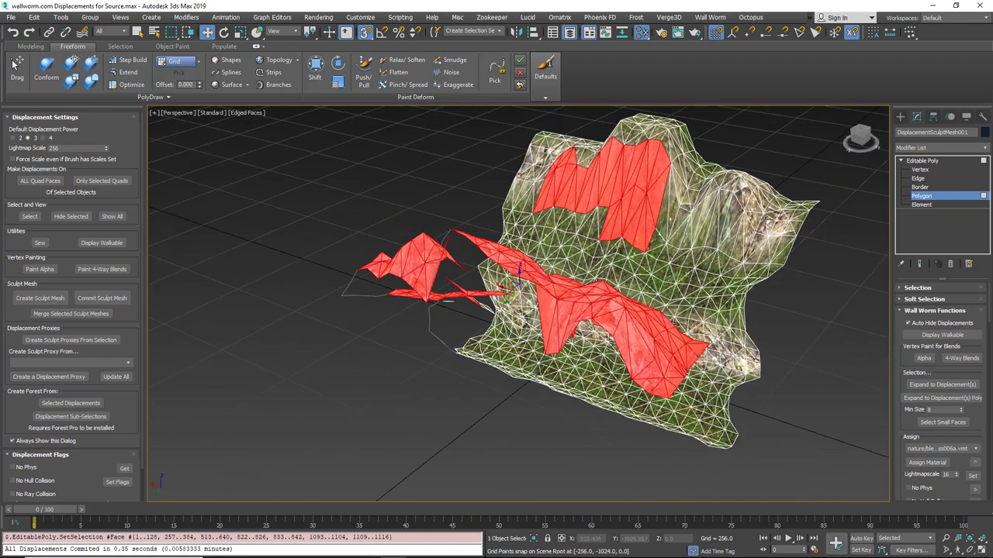
{"action": "left_click", "coordinate": [942, 384]}
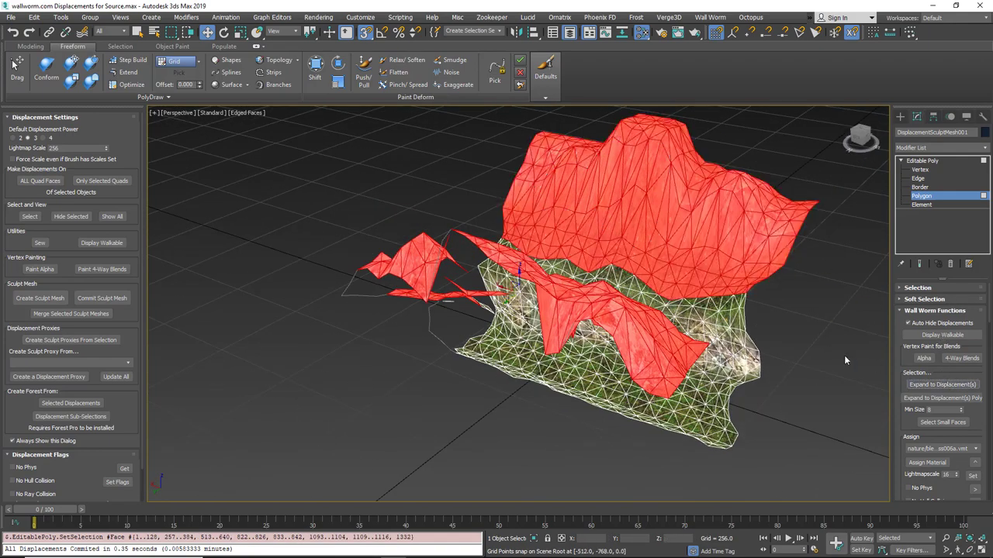
- Check the sculpt mesh for small faces using a minimum size of 8
{"action": "middle_click_drag", "start_coordinate": [677, 331], "coordinate": [505, 329], "text": "alt"}
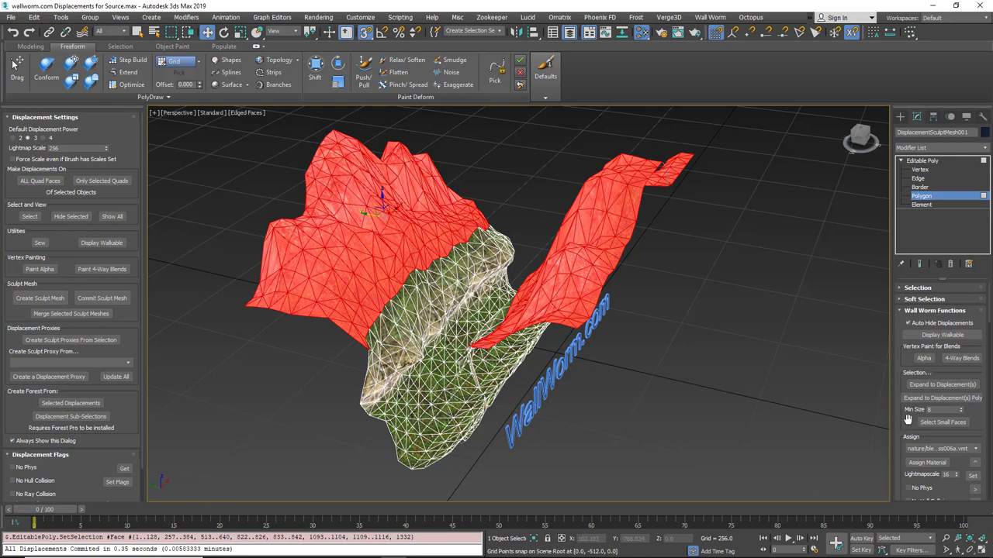
{"action": "left_click", "coordinate": [942, 424]}
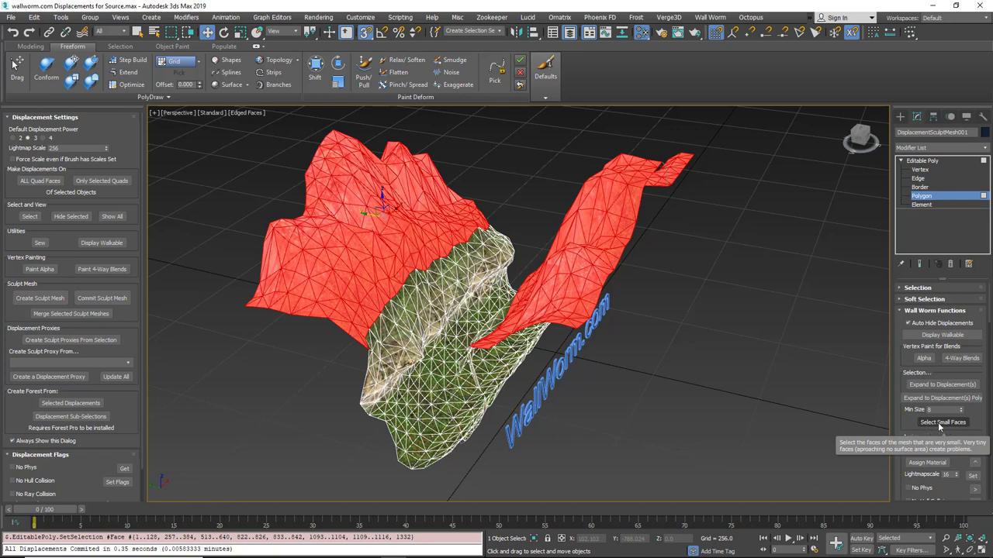
{"action": "left_click", "coordinate": [939, 424]}
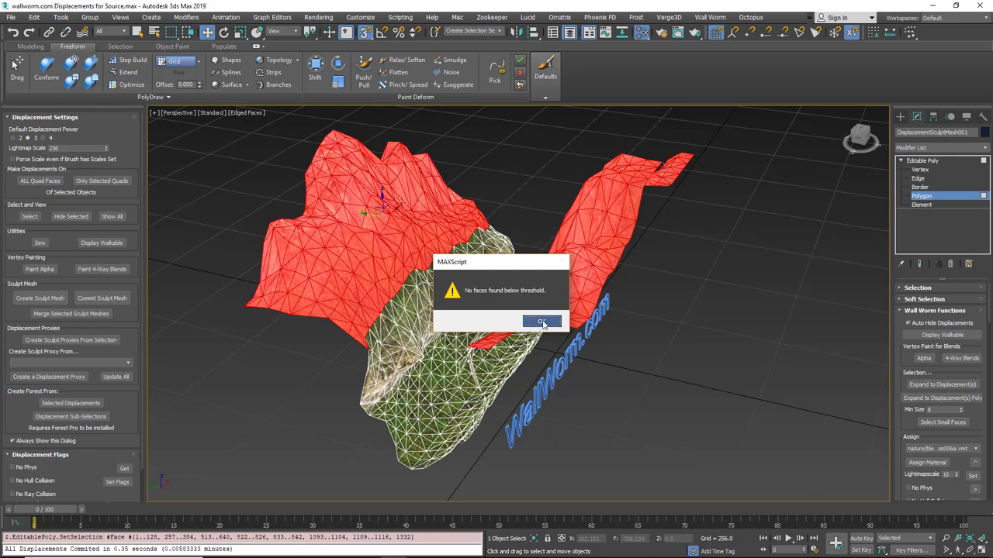
{"action": "left_click", "coordinate": [542, 323]}
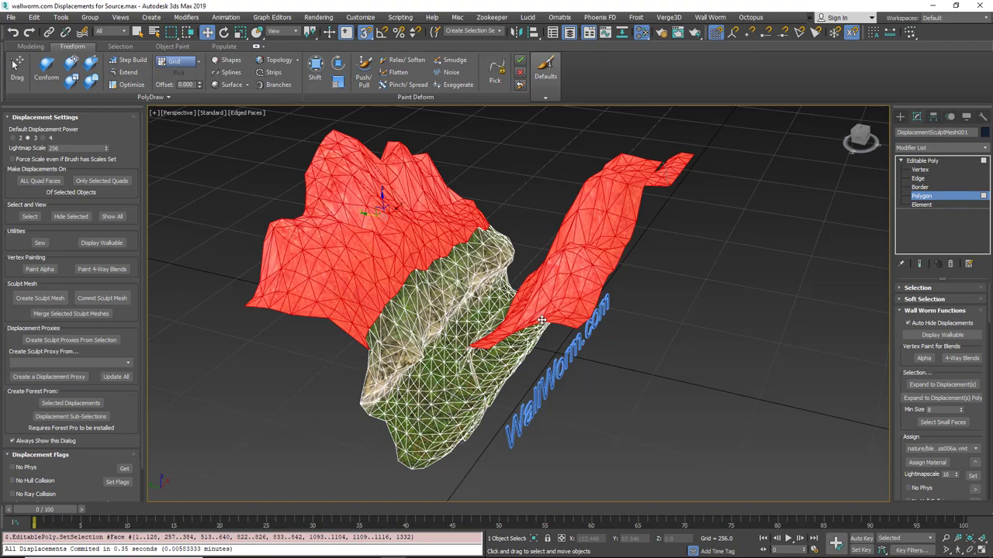
- At vertex level, snap to vertices instead of grid points and move a grassy slope vertex onto its upper neighbouring vertex
{"action": "scroll", "coordinate": [338, 254], "scroll_direction": "up", "scroll_amount": 6}
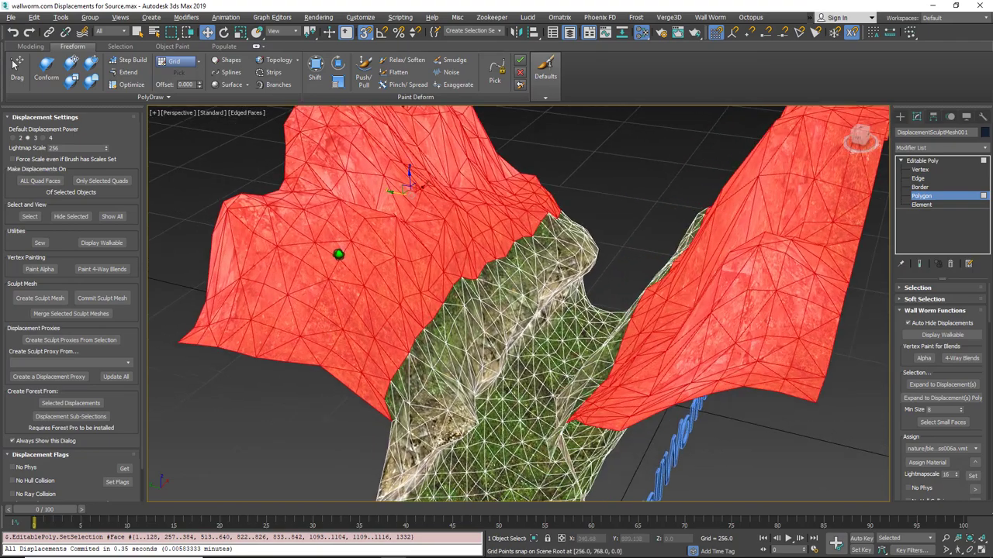
{"action": "middle_click_drag", "start_coordinate": [421, 242], "coordinate": [403, 261]}
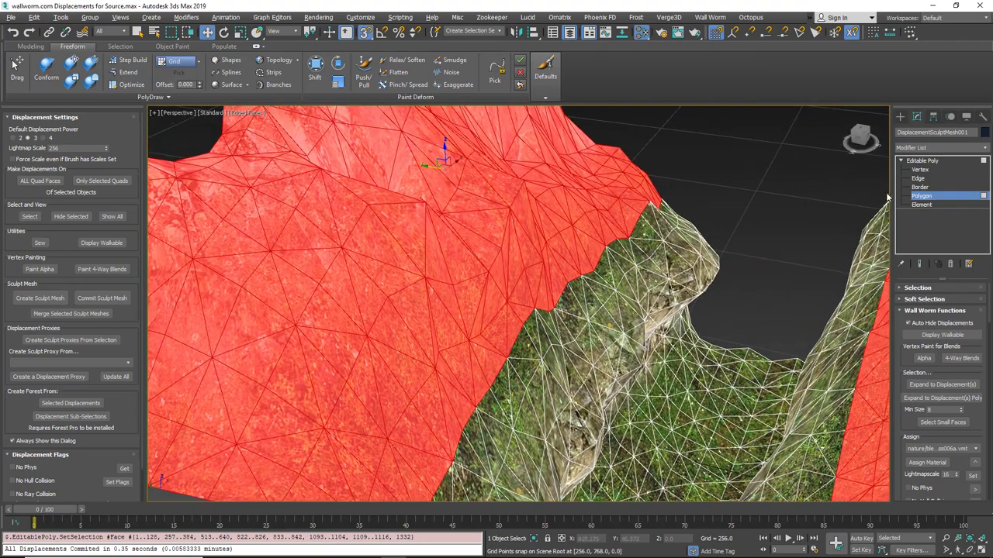
{"action": "left_click", "coordinate": [940, 169]}
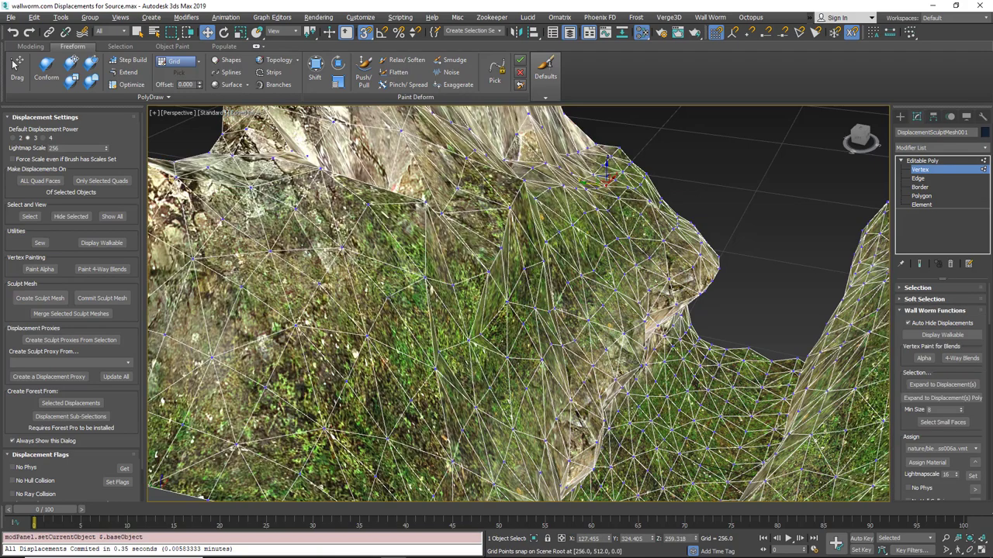
{"action": "left_click", "coordinate": [385, 277]}
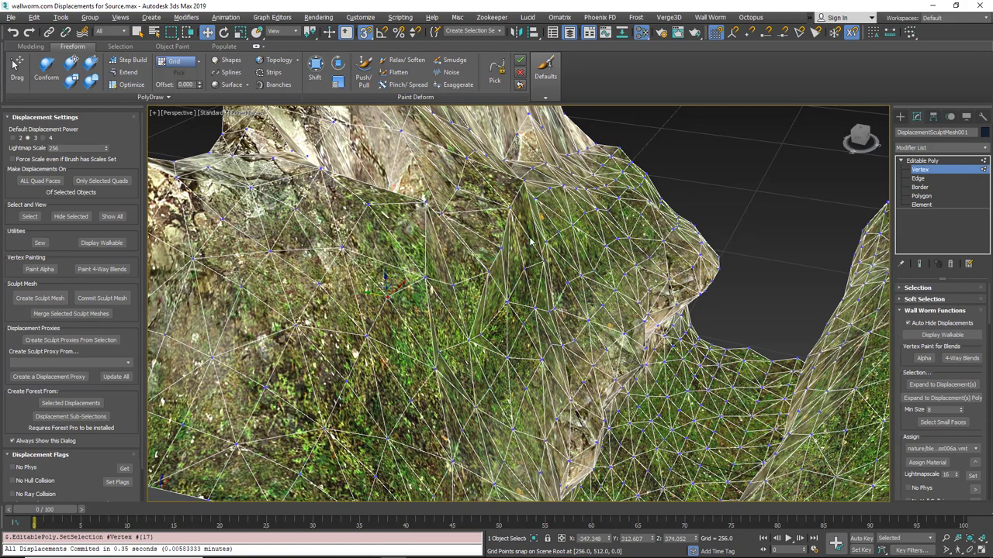
{"action": "left_click", "coordinate": [748, 33]}
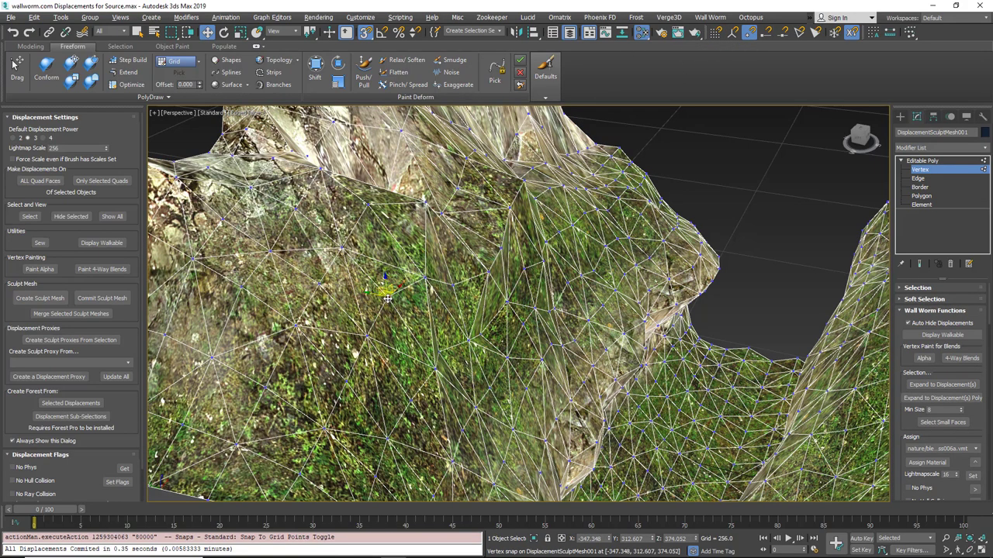
{"action": "left_click_drag", "start_coordinate": [387, 298], "coordinate": [342, 247]}
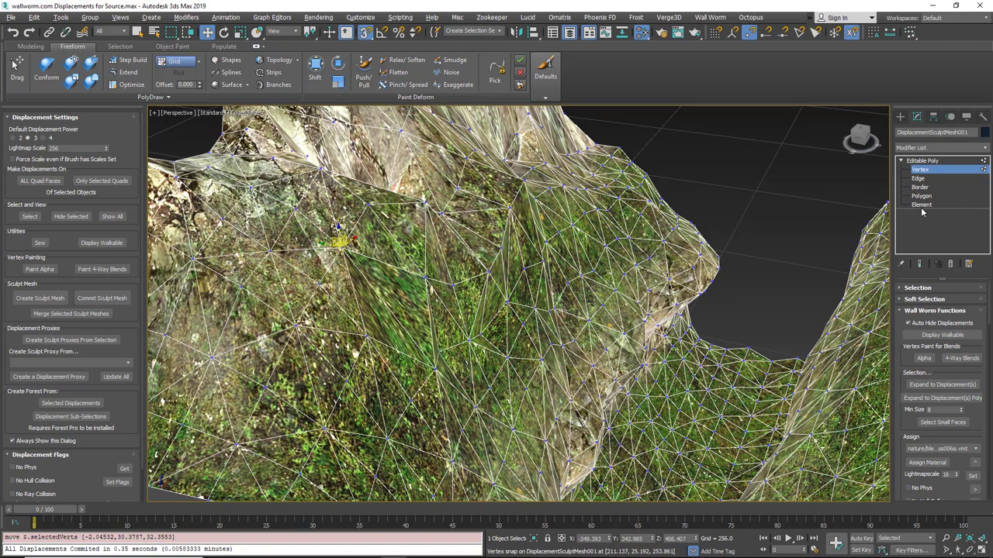
- Select the mesh's small faces with minimum size 8, check the selection count, and zoom in to examine the selected faces
{"action": "left_click", "coordinate": [942, 422]}
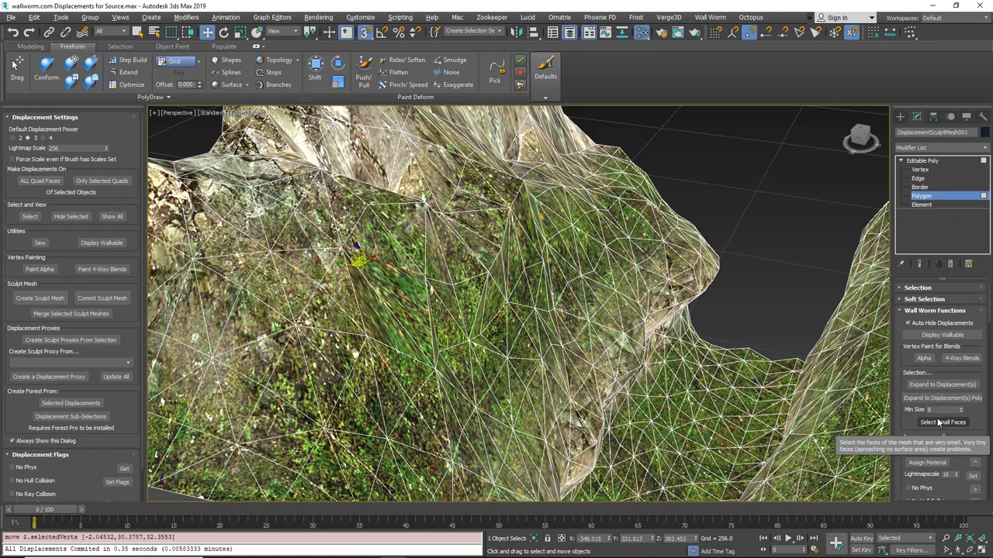
{"action": "middle_click_drag", "start_coordinate": [405, 321], "coordinate": [333, 309], "text": "alt"}
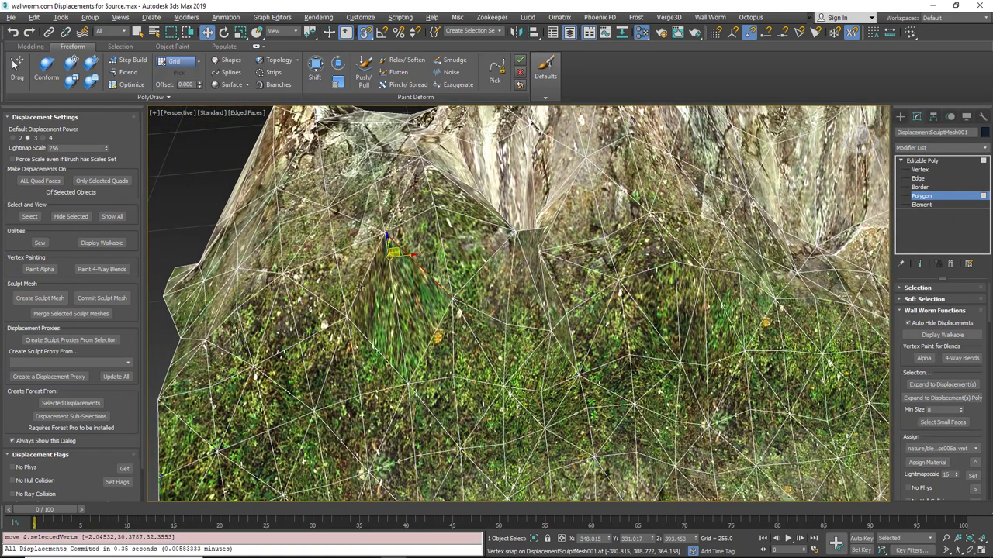
{"action": "scroll", "coordinate": [341, 314], "scroll_direction": "up", "scroll_amount": 1}
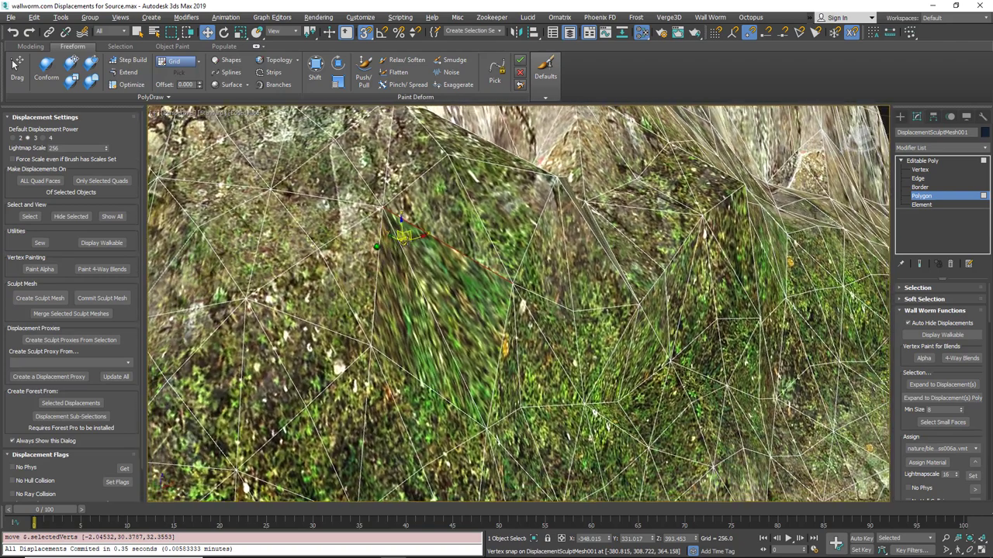
{"action": "left_click", "coordinate": [901, 290]}
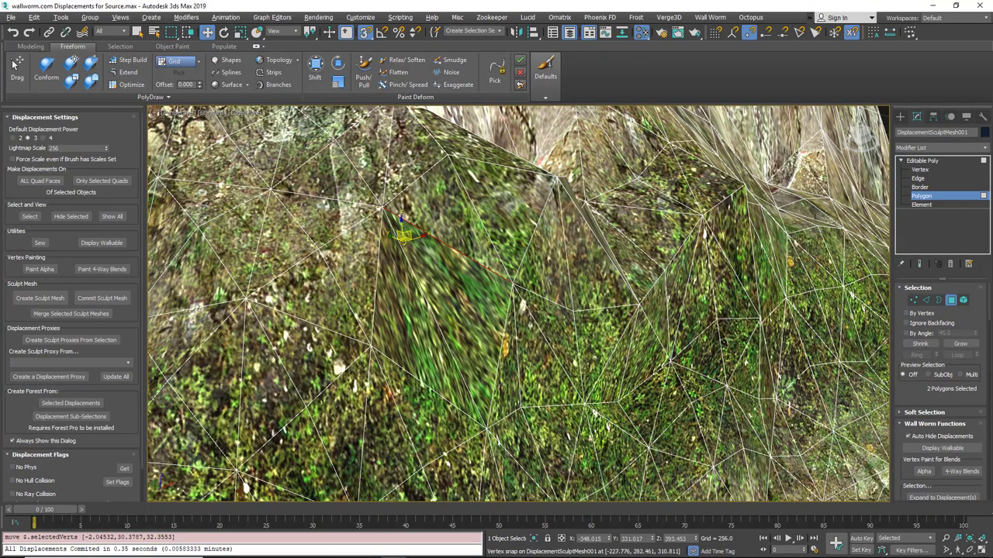
{"action": "middle_click_drag", "start_coordinate": [410, 272], "coordinate": [482, 204], "text": "alt"}
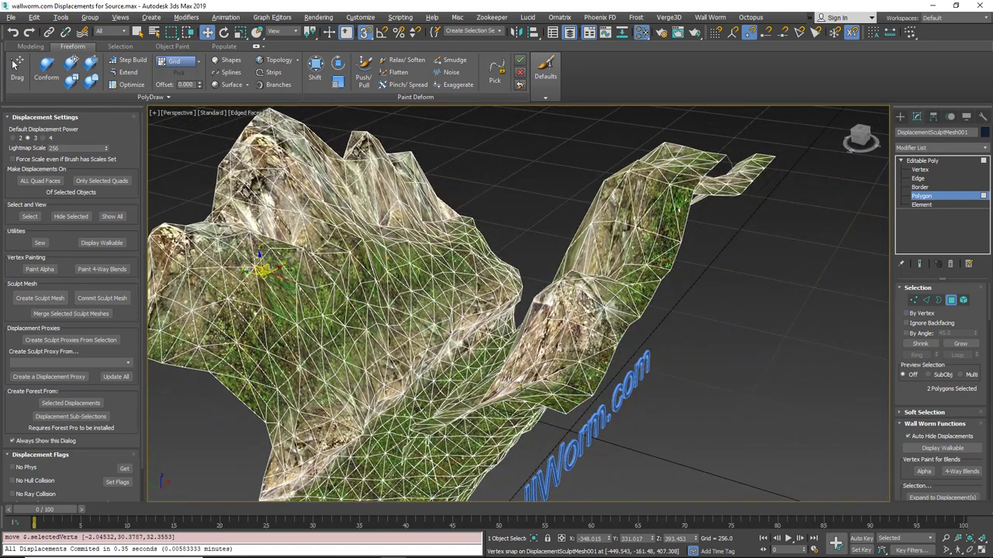
{"action": "key", "text": "z"}
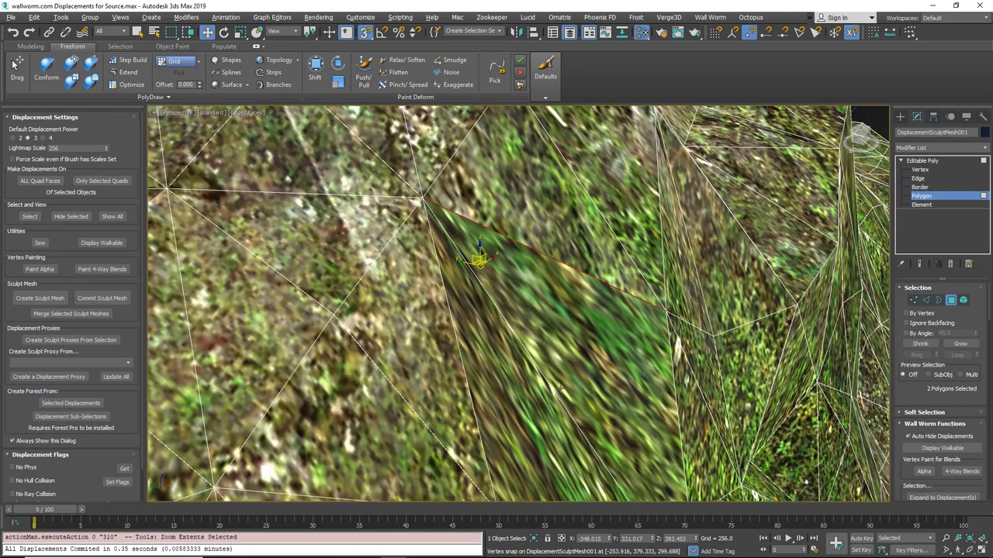
{"action": "middle_click_drag", "start_coordinate": [570, 384], "coordinate": [537, 393], "text": "alt"}
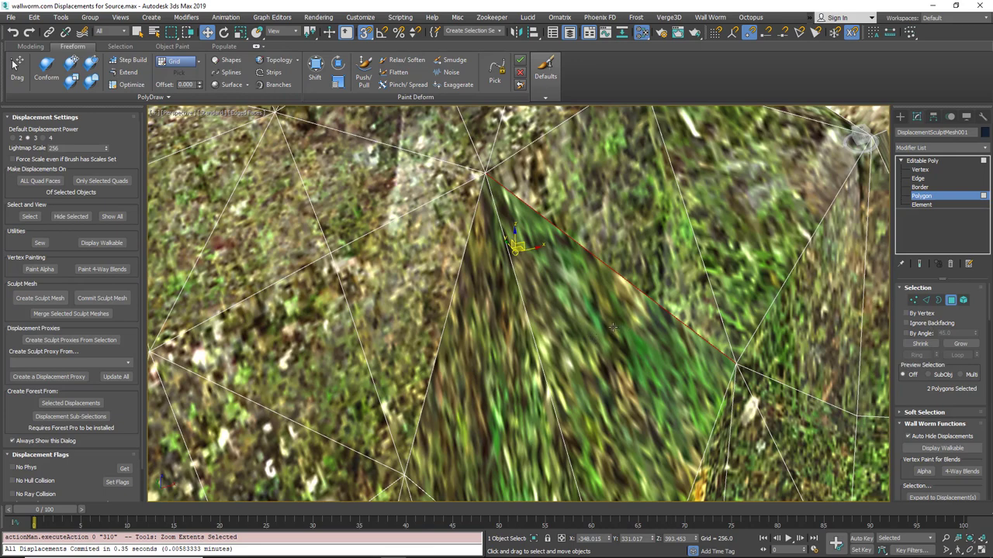
{"action": "scroll", "coordinate": [612, 328], "scroll_direction": "down", "scroll_amount": 2}
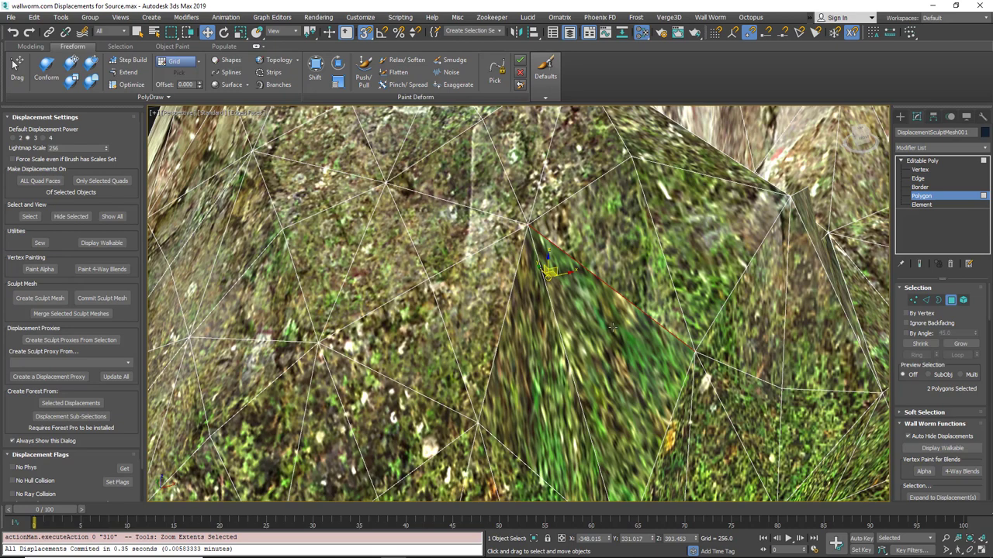
- Convert the small-face selection to vertices and keep only the two coincident vertices at the top of the stretched area selected
{"action": "right_click", "coordinate": [612, 327]}
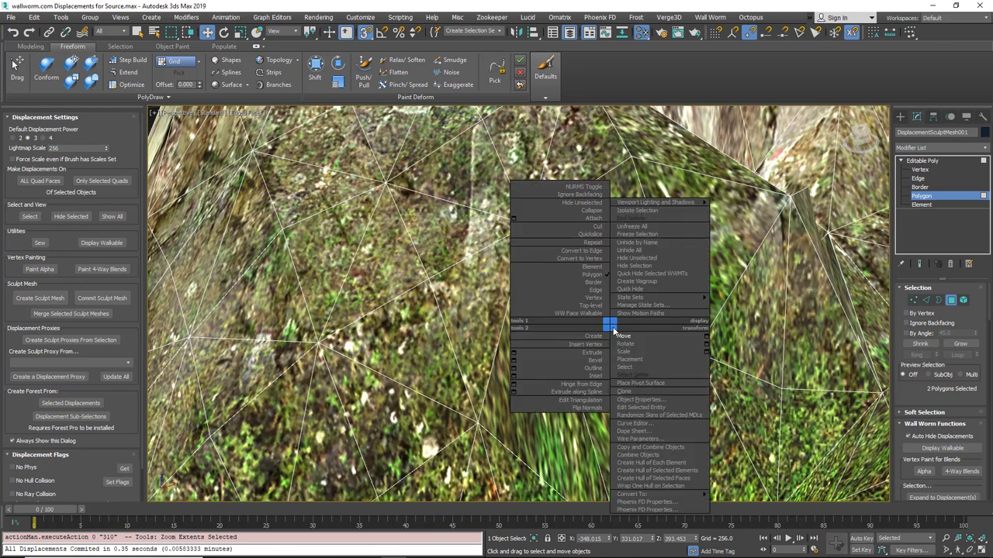
{"action": "left_click", "coordinate": [590, 260]}
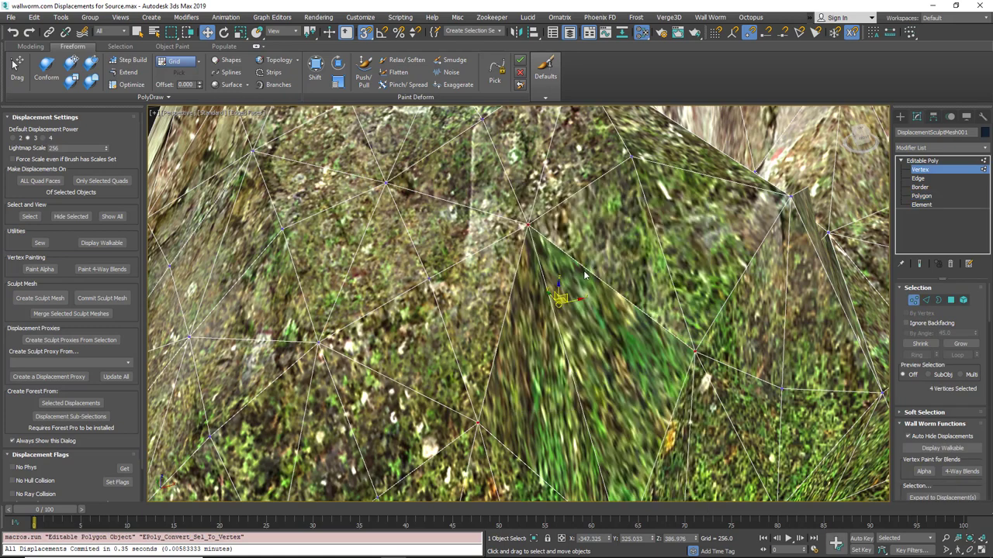
{"action": "scroll", "coordinate": [688, 348], "scroll_direction": "down", "scroll_amount": 4}
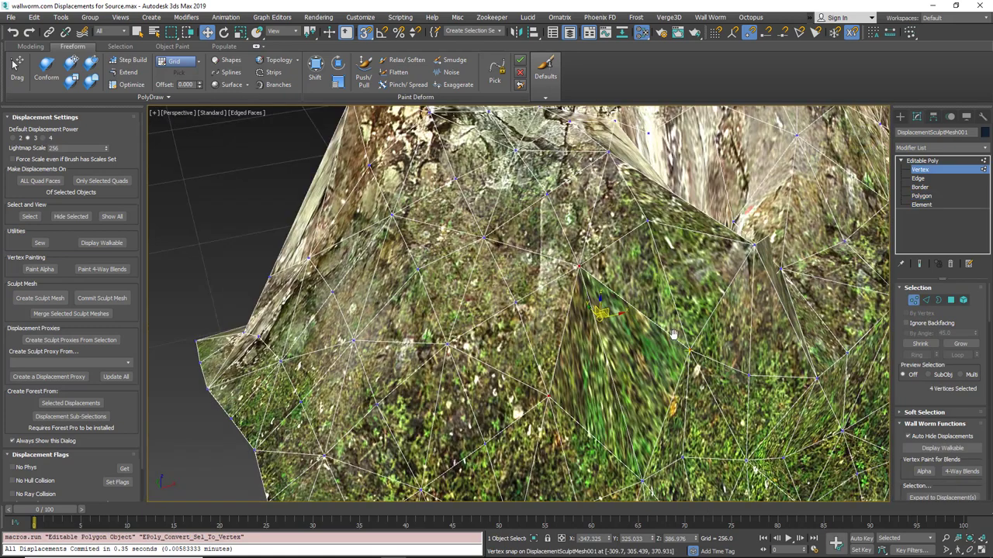
{"action": "left_click_drag", "start_coordinate": [490, 319], "coordinate": [627, 444], "text": "alt"}
{"action": "left_click", "coordinate": [655, 295], "text": "alt"}
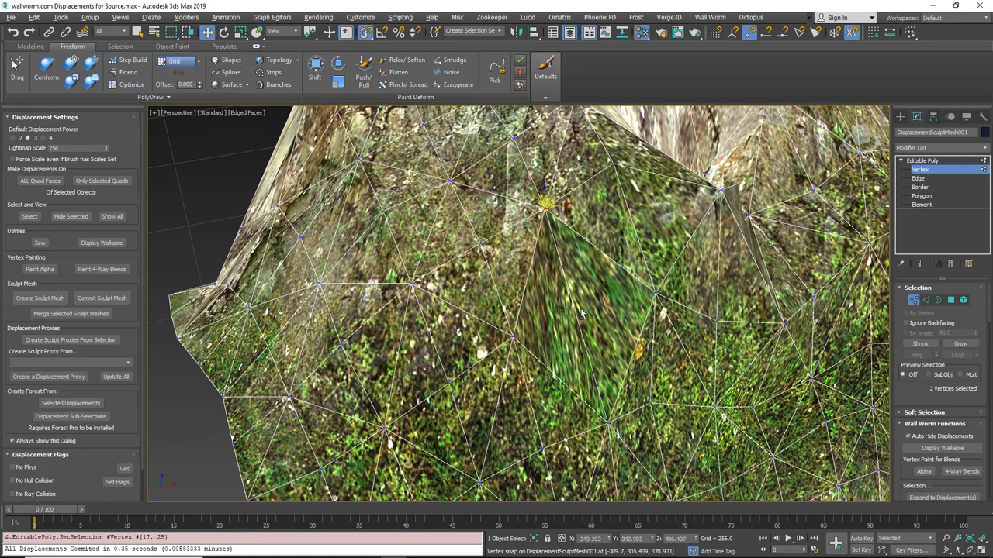
- Deselect one of the two coincident vertices and turn off snapping
{"action": "scroll", "coordinate": [539, 259], "scroll_direction": "up", "scroll_amount": 3}
{"action": "scroll", "coordinate": [556, 295], "scroll_direction": "up", "scroll_amount": 2}
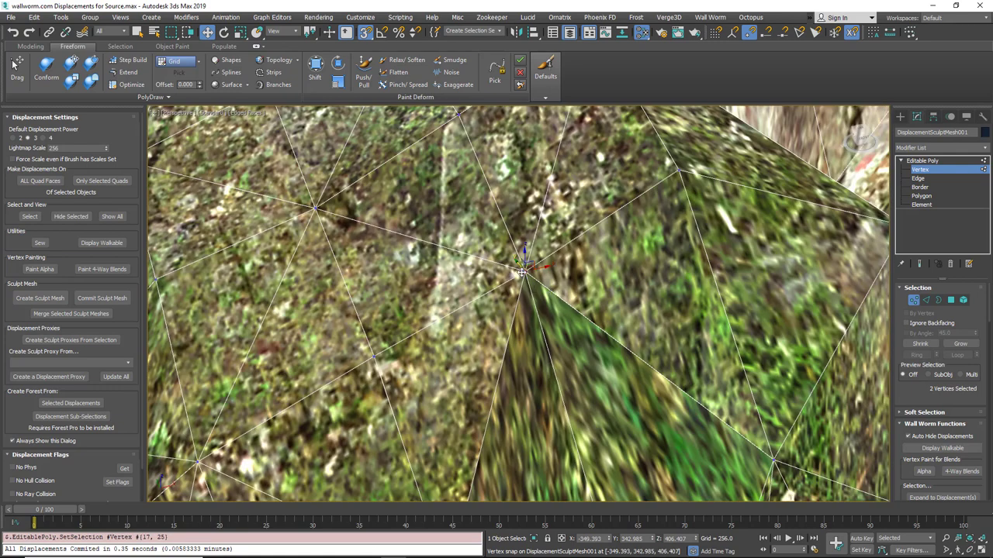
{"action": "left_click", "coordinate": [525, 271], "text": "alt"}
{"action": "key", "text": "s"}
- Try to separate the coincident vertices by moving one up and the other down the slope, and undo both moves
{"action": "left_click_drag", "start_coordinate": [520, 259], "coordinate": [514, 224]}
{"action": "left_click", "coordinate": [525, 272]}
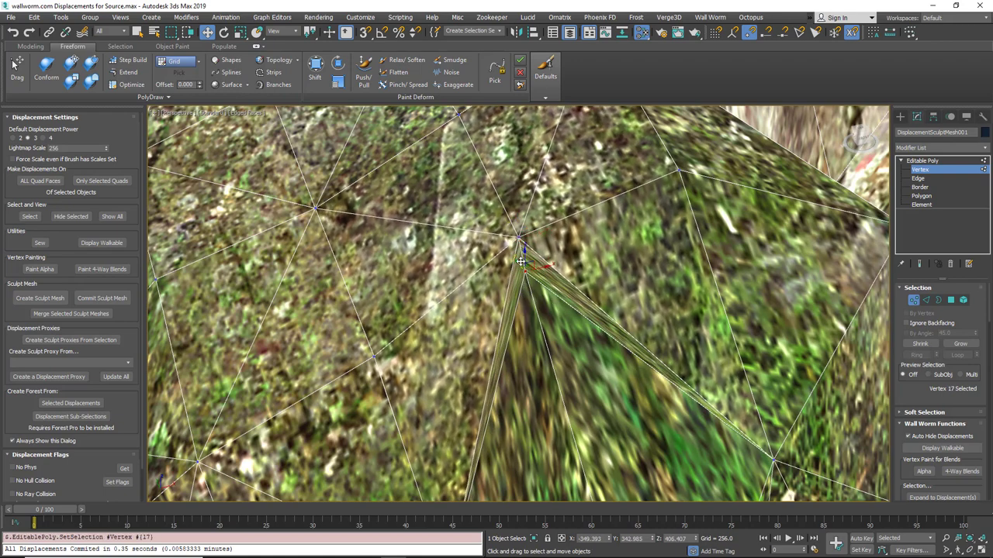
{"action": "left_click_drag", "start_coordinate": [521, 262], "coordinate": [546, 355]}
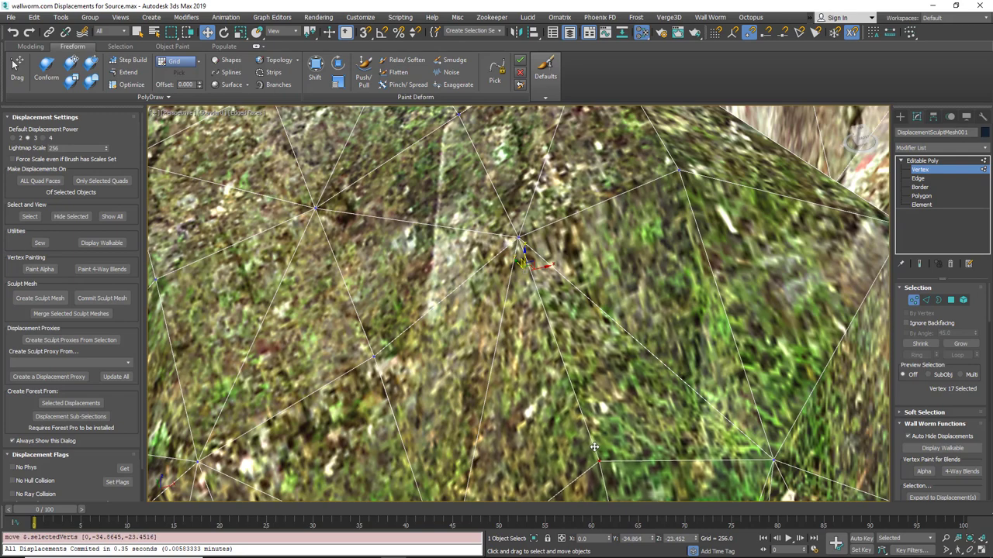
{"action": "key", "text": "ctrl+z"}
{"action": "key", "text": "ctrl+z"}
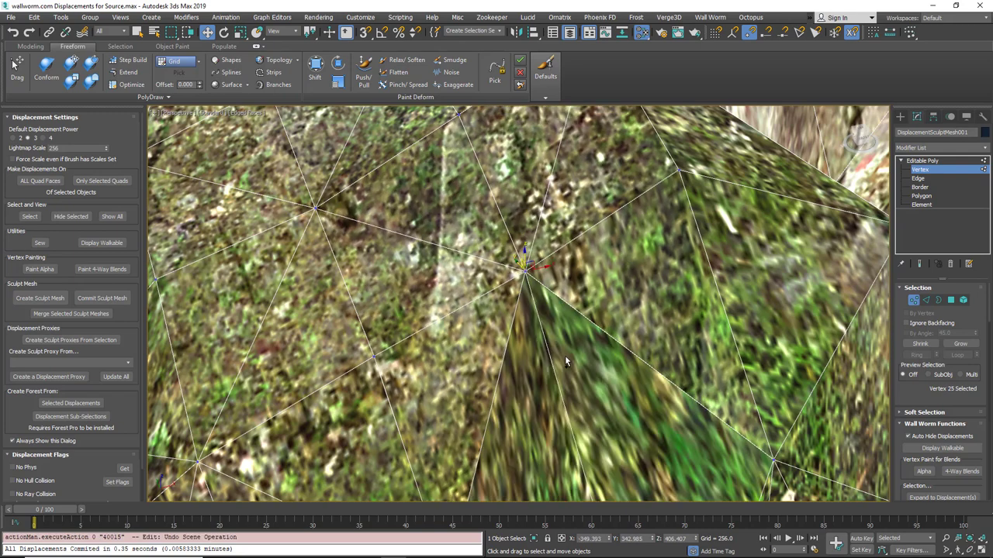
- Relax the stretched area around the coincident vertices using the Relax/Soften brush at size 66.4
{"action": "middle_click_drag", "start_coordinate": [586, 353], "coordinate": [559, 341]}
{"action": "left_click", "coordinate": [400, 60]}
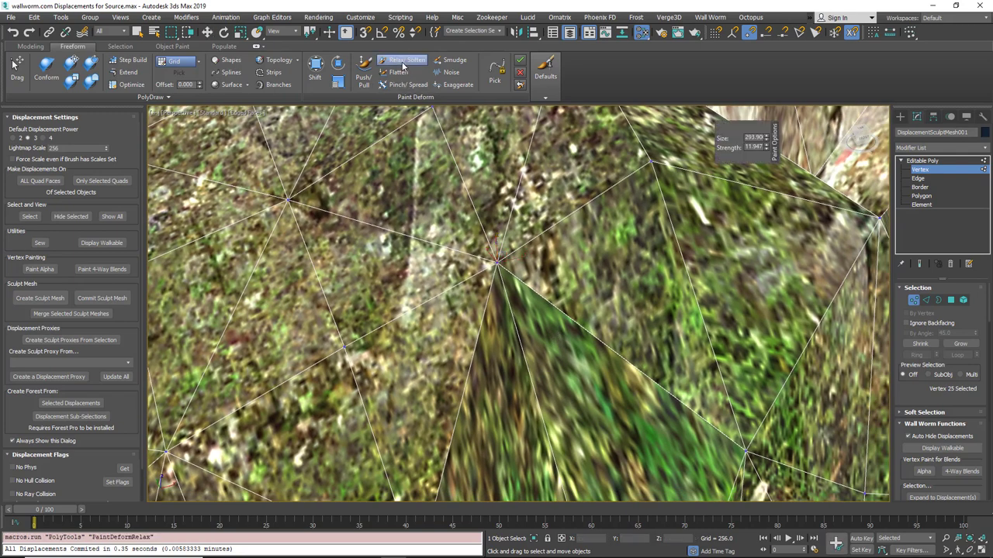
{"action": "scroll", "coordinate": [501, 283], "scroll_direction": "down", "scroll_amount": 6}
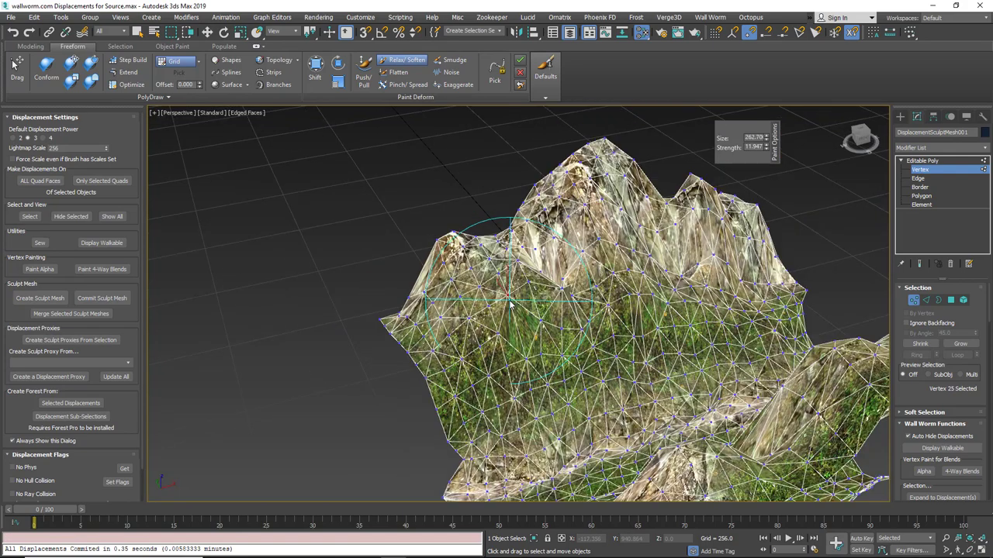
{"action": "mouse_move", "coordinate": [507, 293]}
{"action": "left_mouse_down", "text": "ctrl+shift"}
{"action": "mouse_move", "coordinate": [523, 334]}
{"action": "mouse_move", "coordinate": [504, 309]}
{"action": "left_mouse_up", "text": "ctrl+shift"}
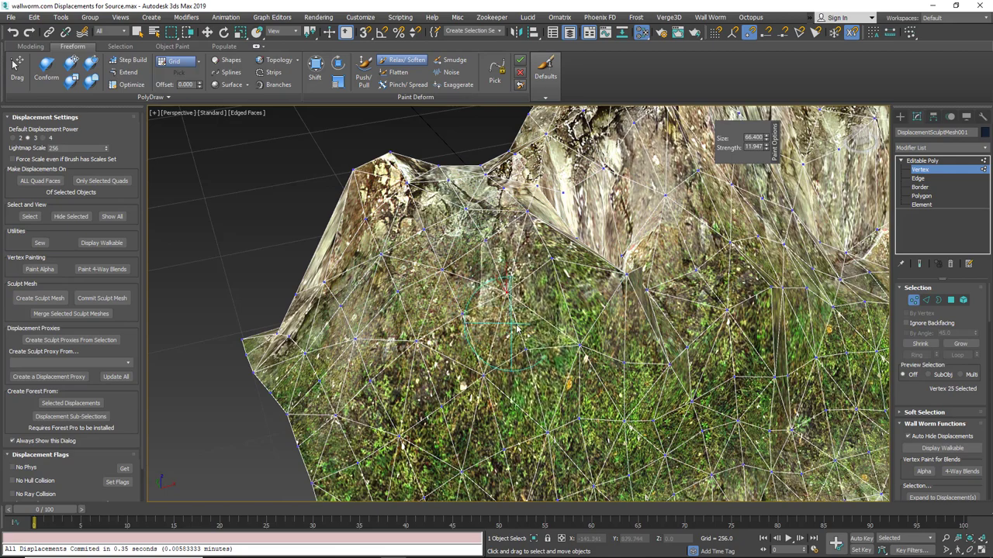
- Check the sculpt mesh for small faces using the minimum size of 8
{"action": "scroll", "coordinate": [505, 310], "scroll_direction": "up", "scroll_amount": 3}
{"action": "scroll", "coordinate": [514, 319], "scroll_direction": "down", "scroll_amount": 2}
{"action": "middle_click_drag", "start_coordinate": [515, 319], "coordinate": [475, 311]}
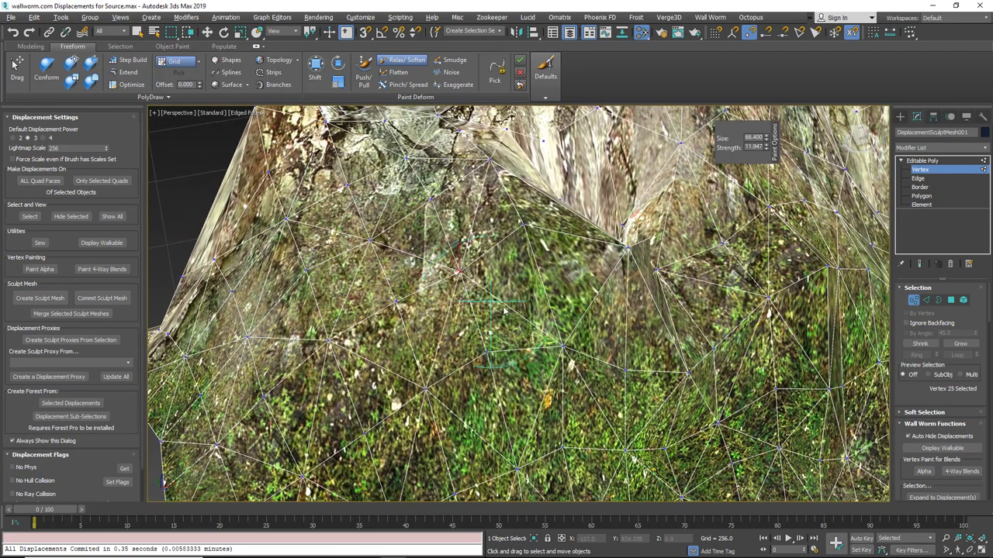
{"action": "scroll", "coordinate": [918, 395], "scroll_direction": "down", "scroll_amount": 3}
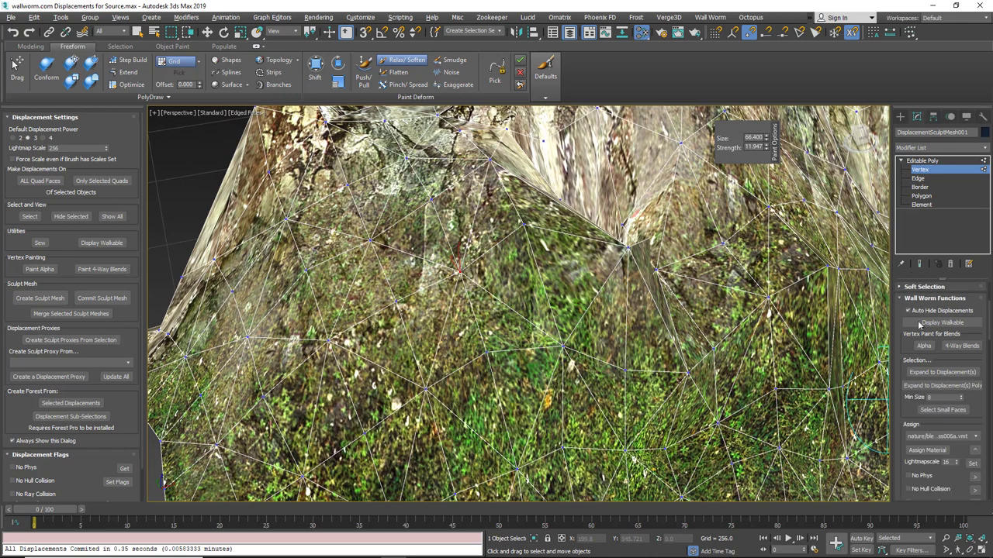
{"action": "left_click", "coordinate": [940, 410]}
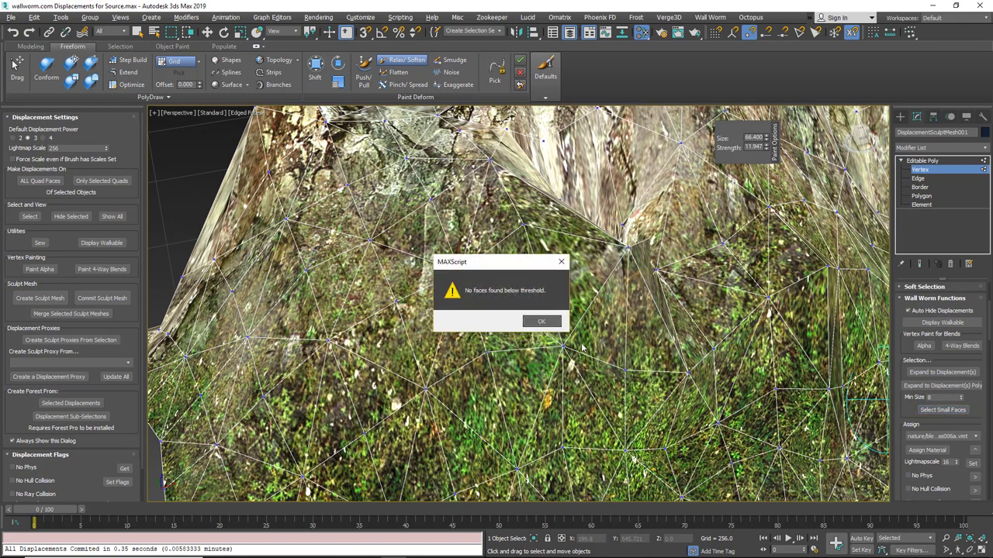
{"action": "left_click", "coordinate": [541, 324]}
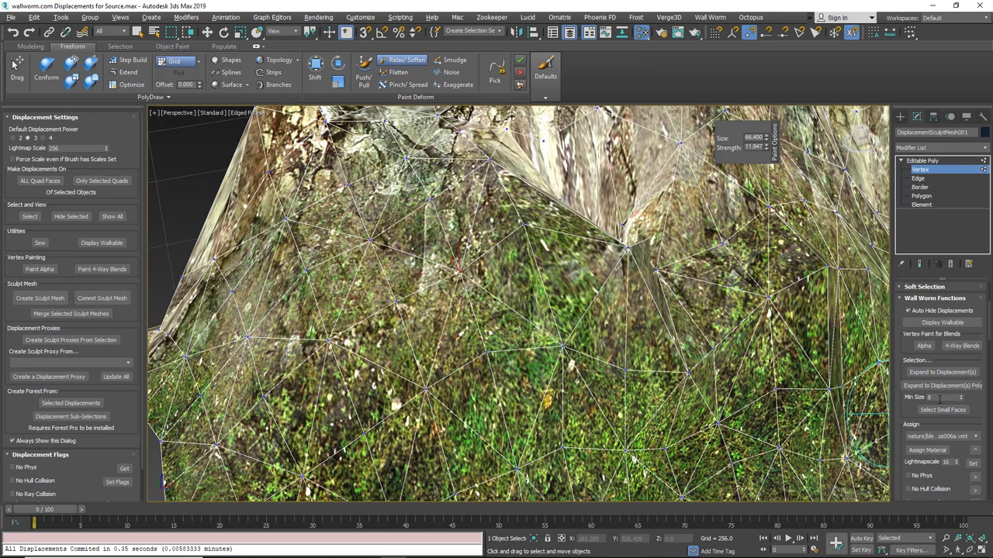
- Relax the crease beside the stretched area with the Relax/Soften brush and save the scene
{"action": "mouse_move", "coordinate": [714, 283]}
{"action": "middle_mouse_down", "text": "alt"}
{"action": "mouse_move", "coordinate": [733, 299]}
{"action": "mouse_move", "coordinate": [707, 271]}
{"action": "middle_mouse_up", "text": "alt"}
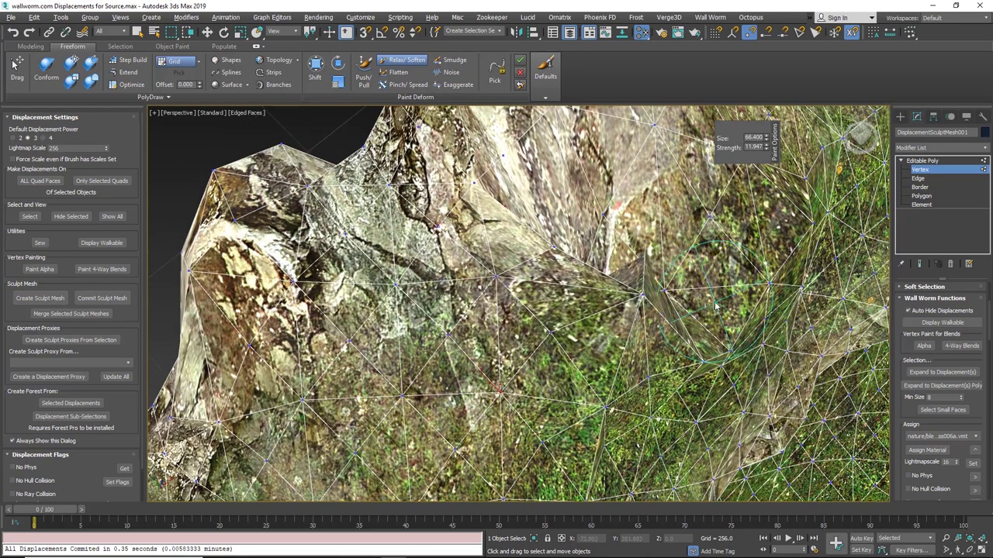
{"action": "scroll", "coordinate": [676, 286], "scroll_direction": "up", "scroll_amount": 3}
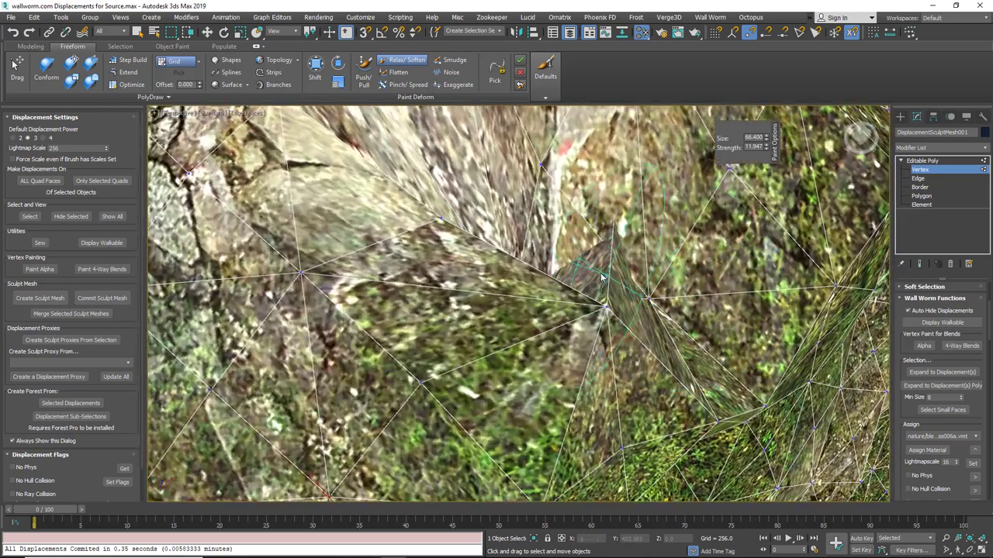
{"action": "scroll", "coordinate": [571, 296], "scroll_direction": "down", "scroll_amount": 2}
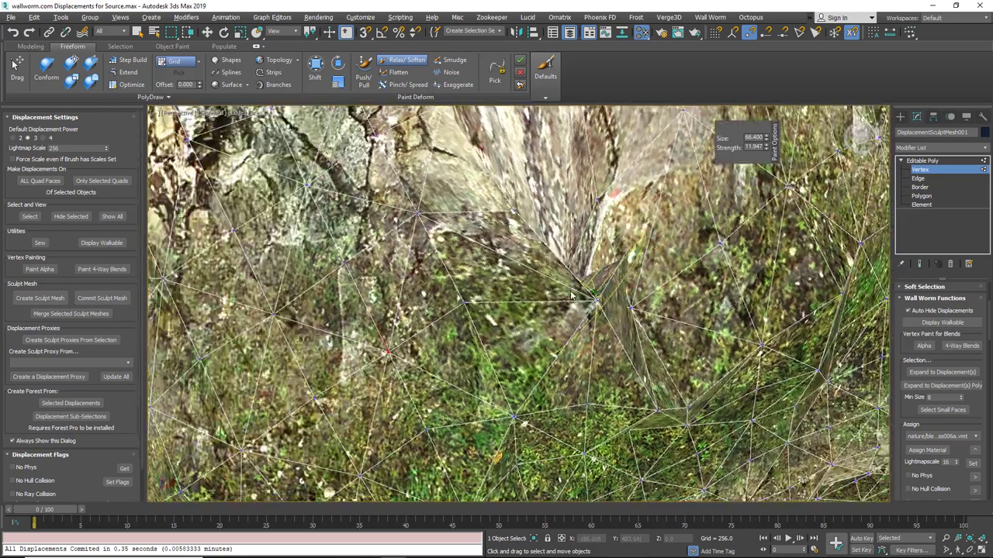
{"action": "mouse_move", "coordinate": [571, 296]}
{"action": "middle_mouse_down", "text": "alt"}
{"action": "mouse_move", "coordinate": [595, 298]}
{"action": "mouse_move", "coordinate": [486, 297]}
{"action": "middle_mouse_up", "text": "alt"}
{"action": "mouse_move", "coordinate": [487, 297]}
{"action": "left_mouse_down"}
{"action": "mouse_move", "coordinate": [511, 281]}
{"action": "mouse_move", "coordinate": [512, 253]}
{"action": "mouse_move", "coordinate": [469, 252]}
{"action": "left_mouse_up"}
{"action": "middle_click_drag", "start_coordinate": [468, 255], "coordinate": [559, 295], "text": "alt"}
{"action": "scroll", "coordinate": [536, 295], "scroll_direction": "down", "scroll_amount": 6}
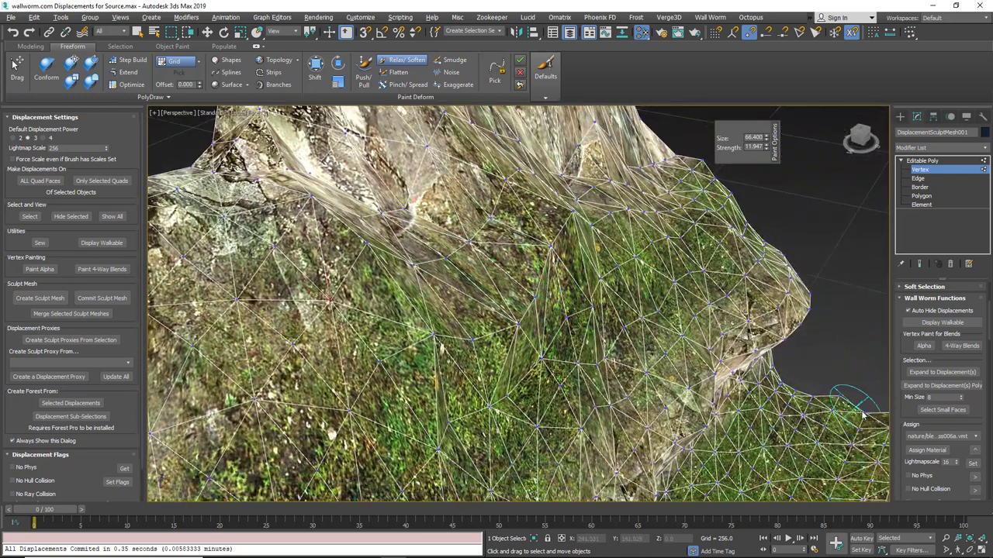
{"action": "key", "text": "ctrl+s"}
- Select the polygons on the upper parts of both hillsides of the sculpt mesh
{"action": "left_click_drag", "start_coordinate": [911, 423], "coordinate": [911, 328]}
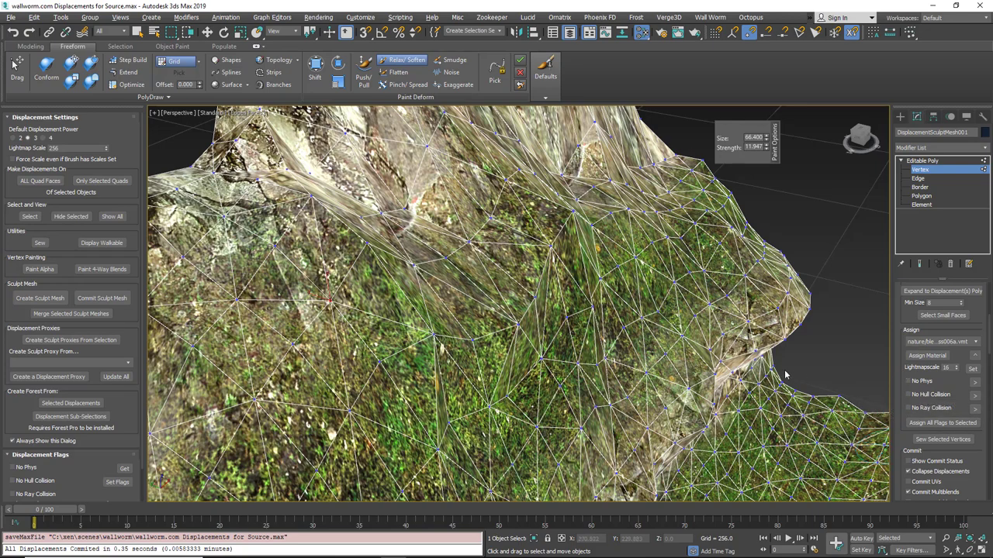
{"action": "middle_click_drag", "start_coordinate": [801, 377], "coordinate": [729, 370], "text": "alt"}
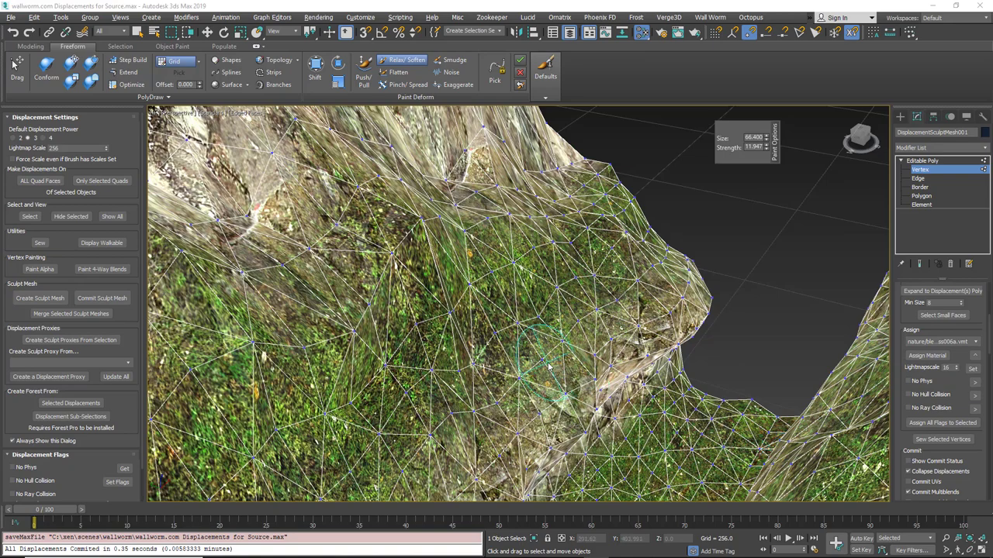
{"action": "scroll", "coordinate": [542, 346], "scroll_direction": "down", "scroll_amount": 5}
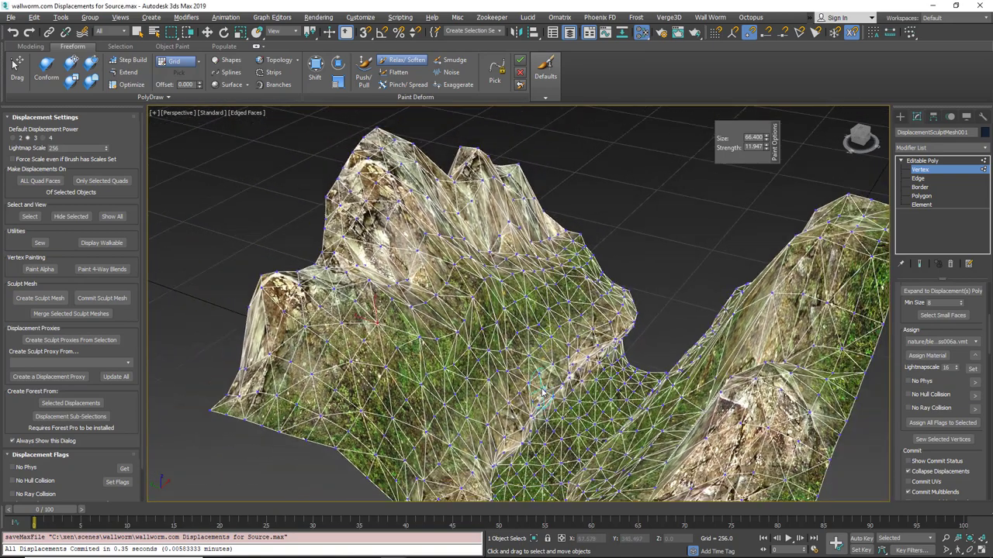
{"action": "middle_click_drag", "start_coordinate": [542, 387], "coordinate": [548, 375], "text": "alt"}
{"action": "middle_click_drag", "start_coordinate": [483, 336], "coordinate": [500, 300], "text": "alt"}
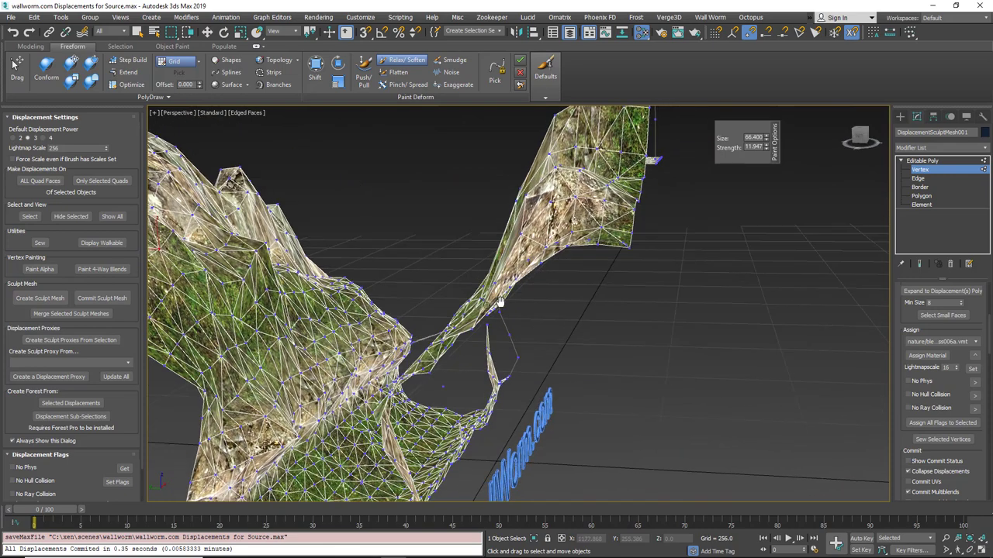
{"action": "scroll", "coordinate": [457, 334], "scroll_direction": "down", "scroll_amount": 5}
{"action": "middle_click_drag", "start_coordinate": [377, 310], "coordinate": [399, 311], "text": "alt"}
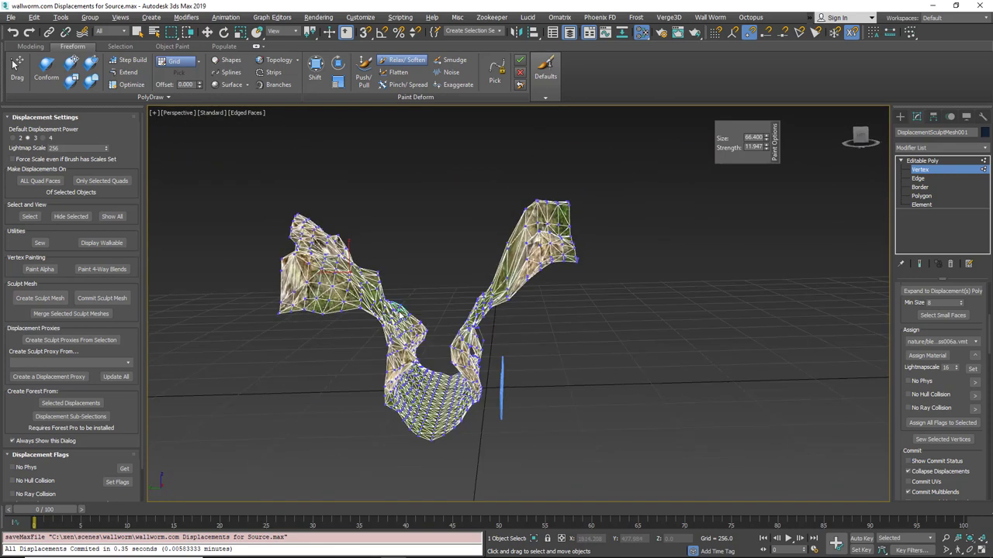
{"action": "left_click", "coordinate": [921, 197]}
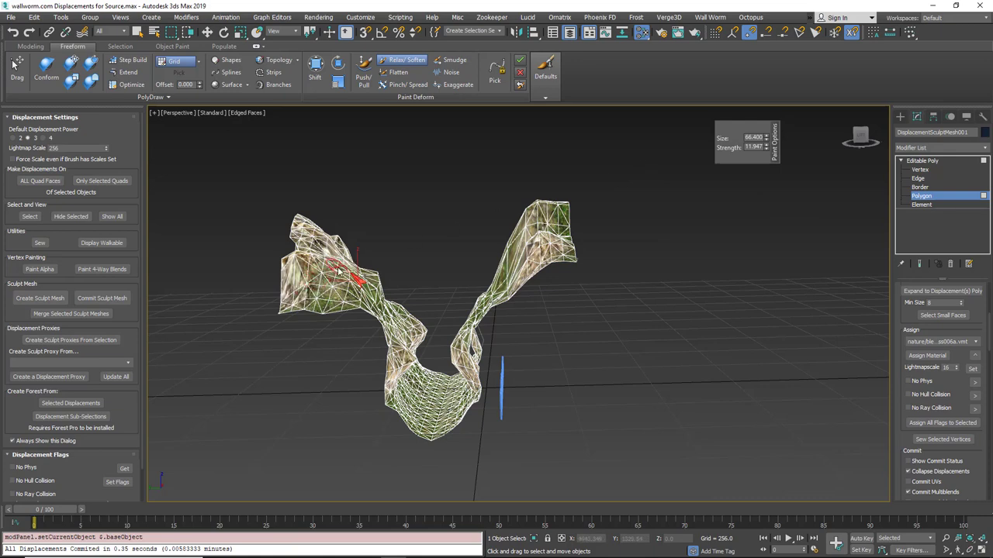
{"action": "key", "text": "w"}
{"action": "key", "text": "q"}
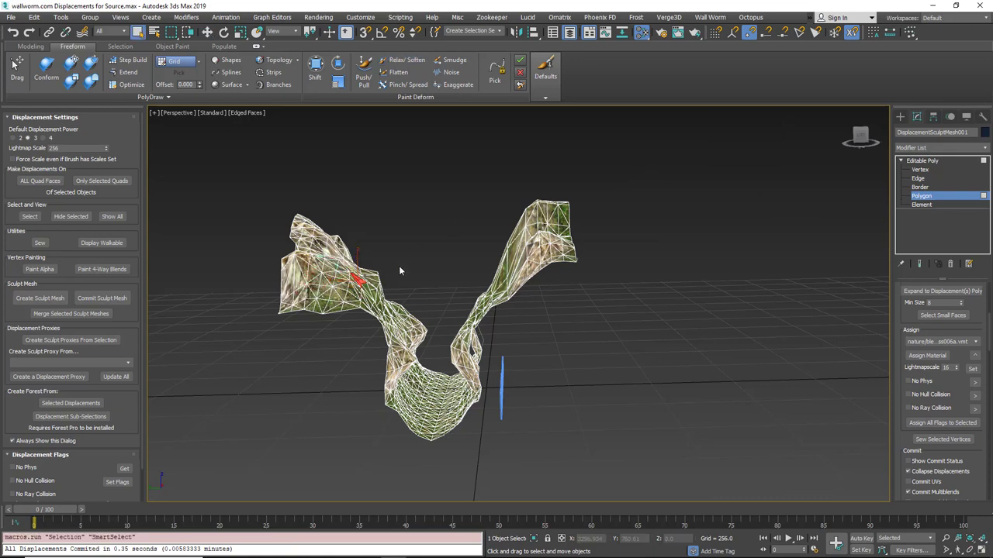
{"action": "left_click_drag", "start_coordinate": [257, 287], "coordinate": [256, 290]}
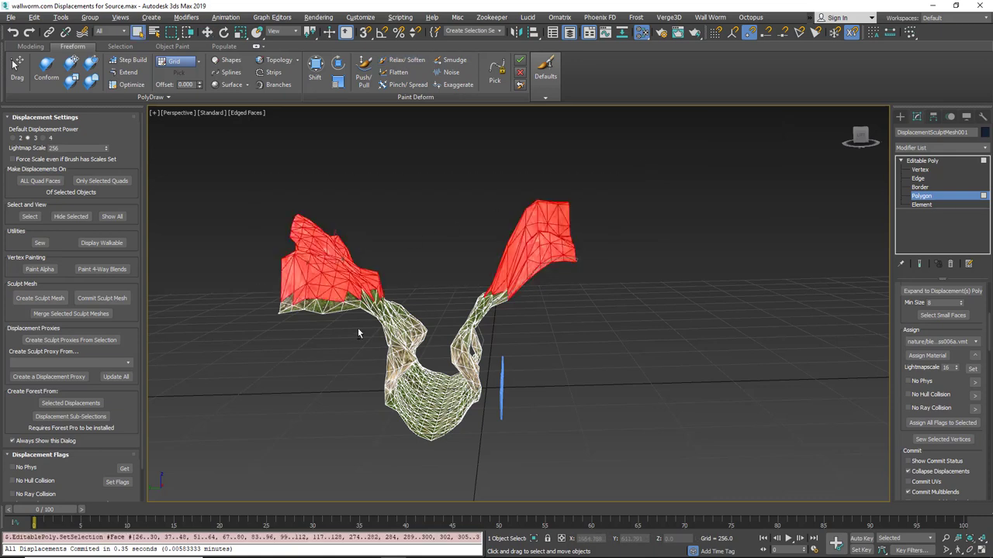
- Expand the hillside polygon selection to whole displacements
{"action": "middle_click_drag", "start_coordinate": [417, 329], "coordinate": [416, 362], "text": "alt"}
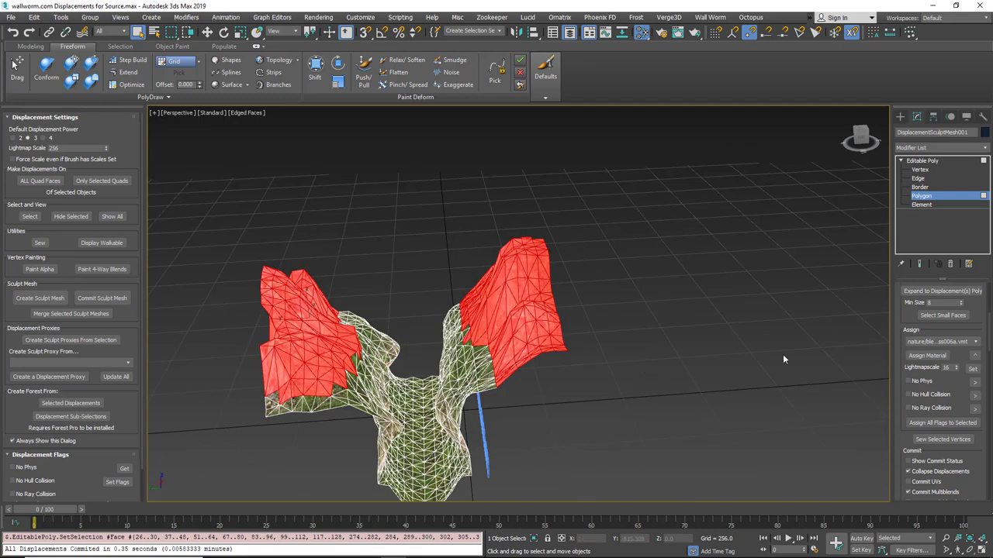
{"action": "left_click_drag", "start_coordinate": [904, 309], "coordinate": [916, 336]}
{"action": "left_click", "coordinate": [942, 307]}
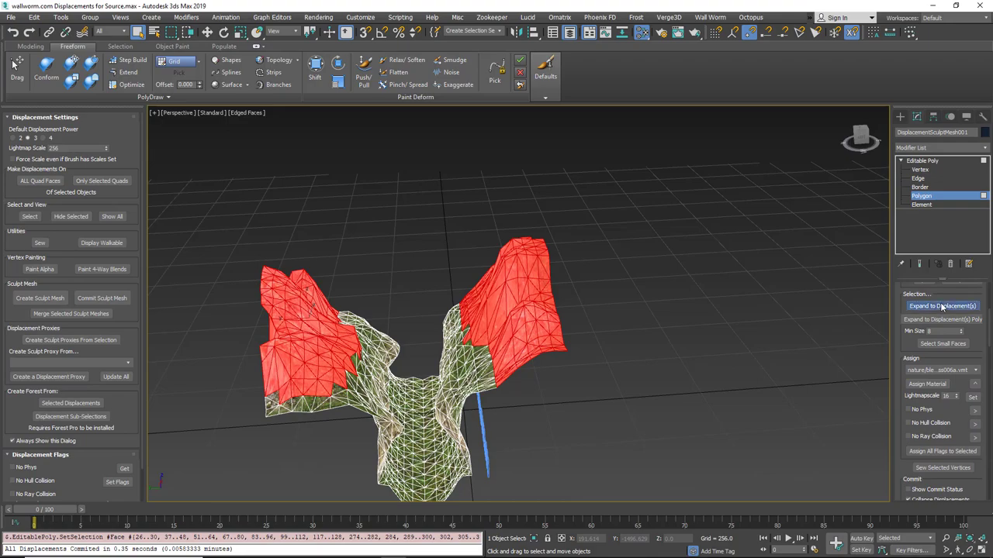
{"action": "middle_click_drag", "start_coordinate": [494, 394], "coordinate": [575, 307], "text": "alt"}
{"action": "scroll", "coordinate": [487, 386], "scroll_direction": "up", "scroll_amount": 5}
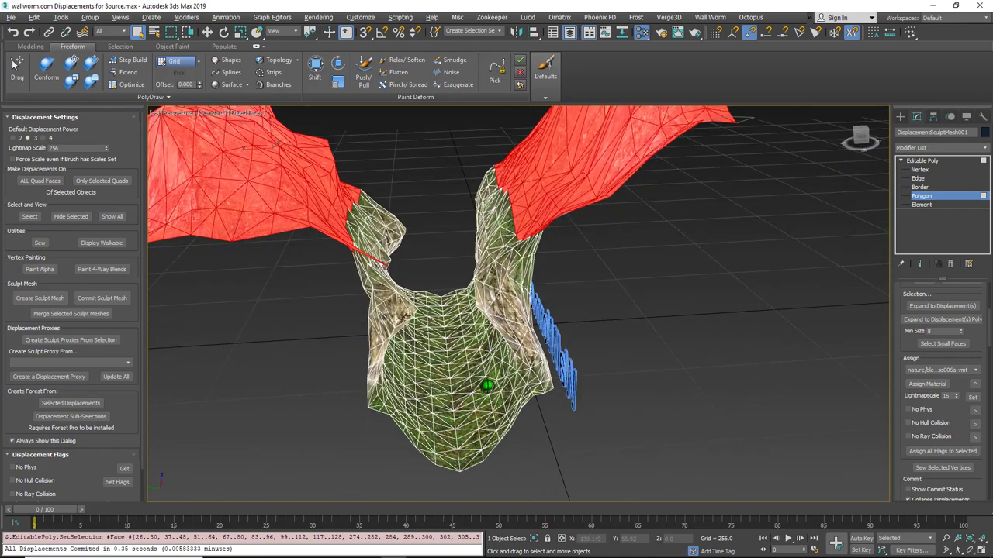
{"action": "middle_click_drag", "start_coordinate": [484, 335], "coordinate": [477, 359], "text": "alt"}
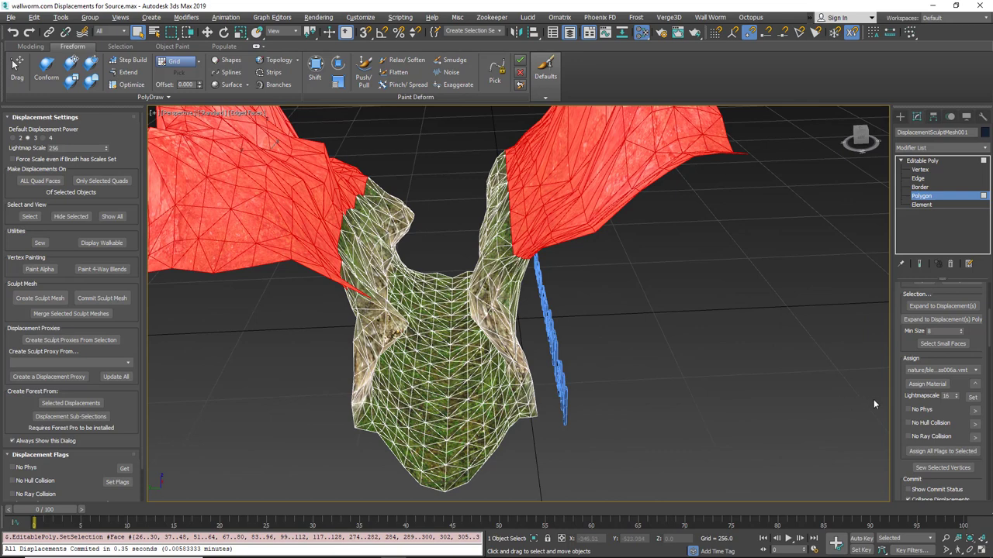
- Enable No Phys, No Hull Collision and No Ray Collision, and assign all flags to the selected displacements
{"action": "left_click_drag", "start_coordinate": [929, 399], "coordinate": [930, 355]}
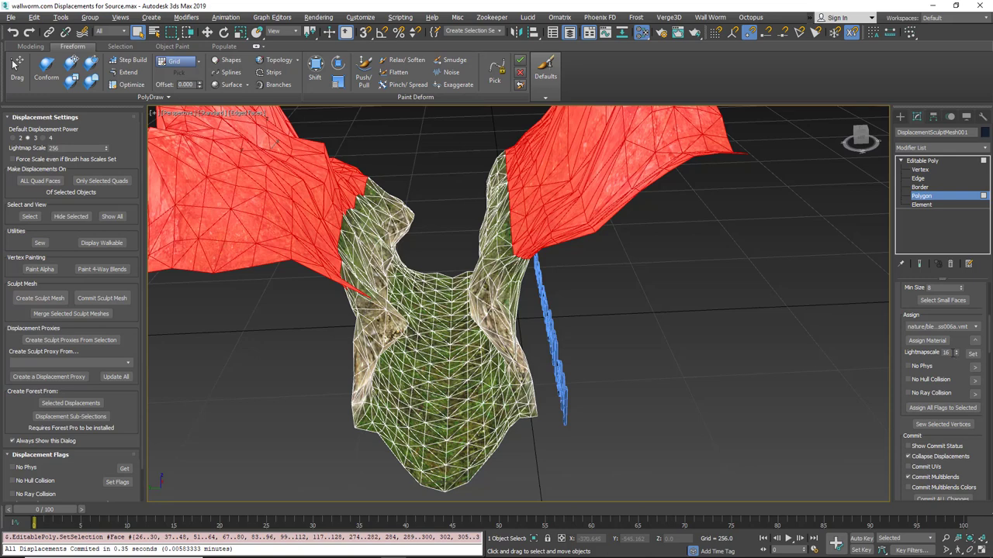
{"action": "left_click", "coordinate": [909, 379]}
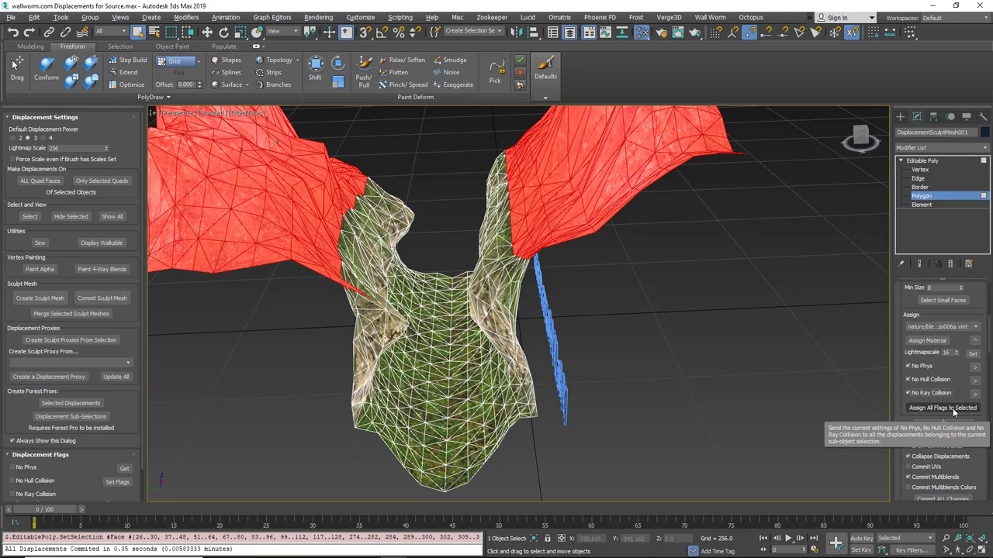
{"action": "left_click", "coordinate": [953, 409]}
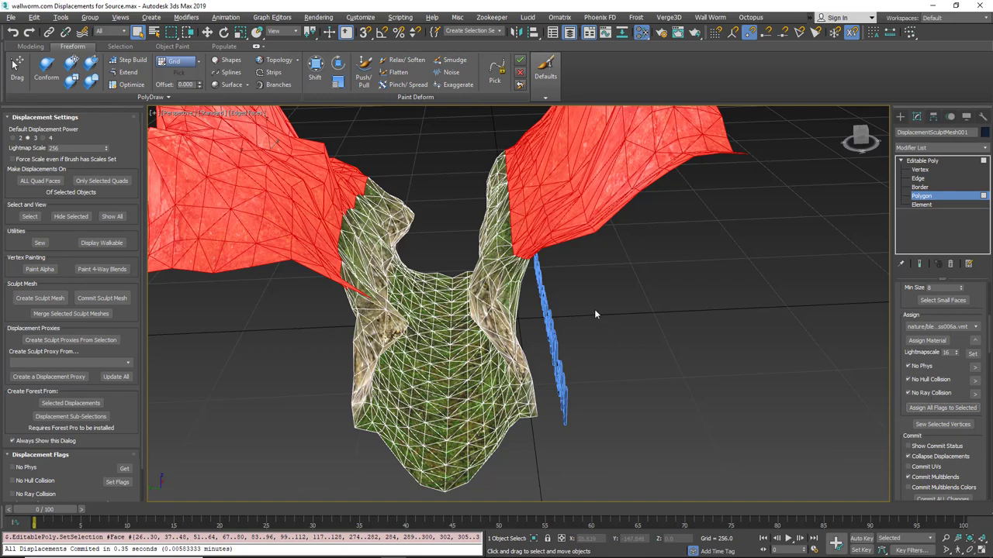
{"action": "scroll", "coordinate": [609, 281], "scroll_direction": "up", "scroll_amount": 2}
{"action": "middle_click_drag", "start_coordinate": [609, 281], "coordinate": [675, 336]}
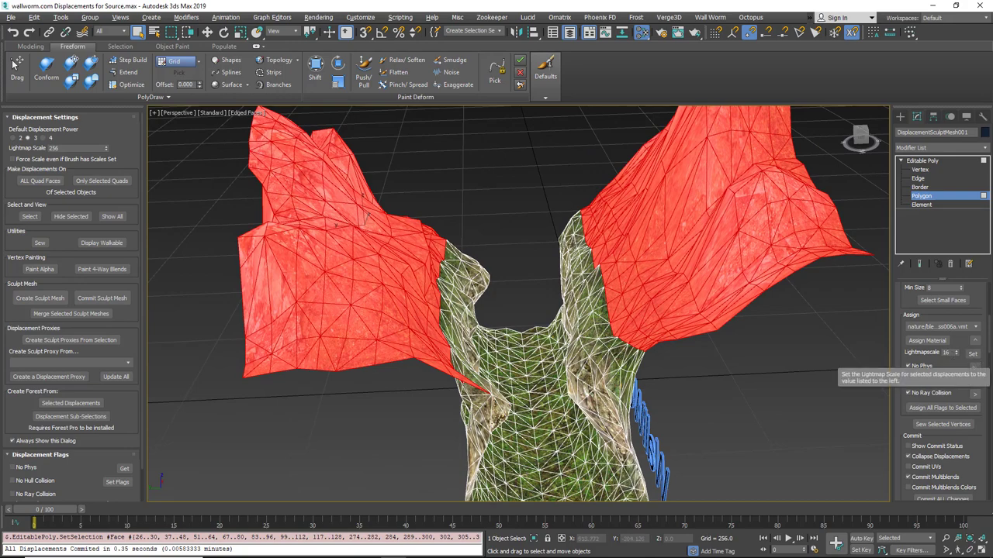
{"action": "middle_click_drag", "start_coordinate": [713, 382], "coordinate": [694, 366]}
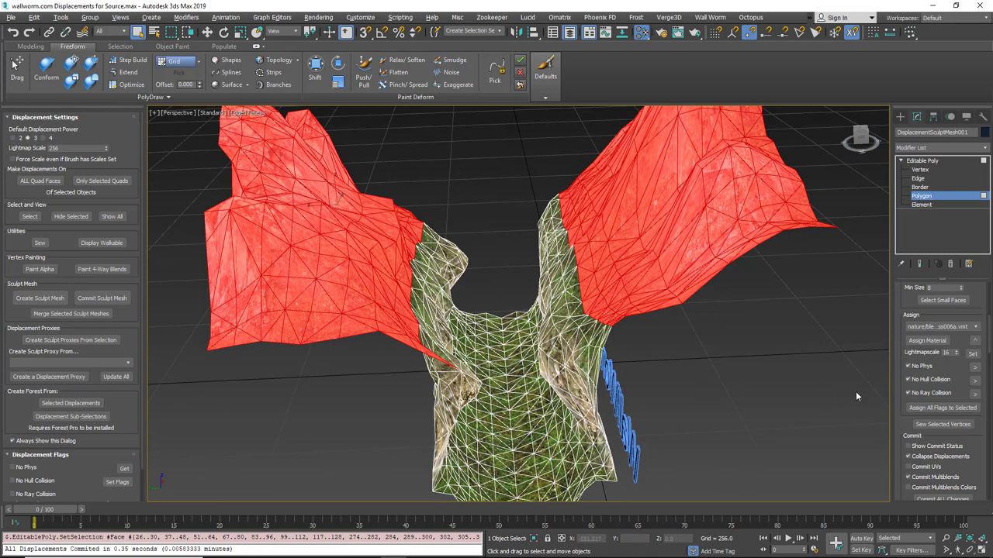
- Examine which materials are available to assign to the selected displacements
{"action": "left_click", "coordinate": [943, 327]}
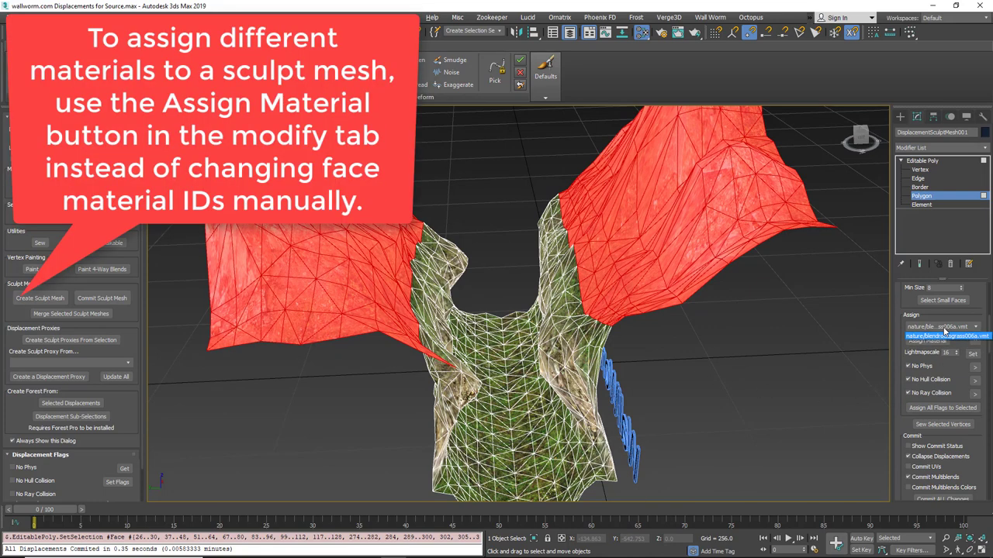
{"action": "left_click", "coordinate": [943, 330]}
{"action": "middle_click_drag", "start_coordinate": [573, 349], "coordinate": [558, 268]}
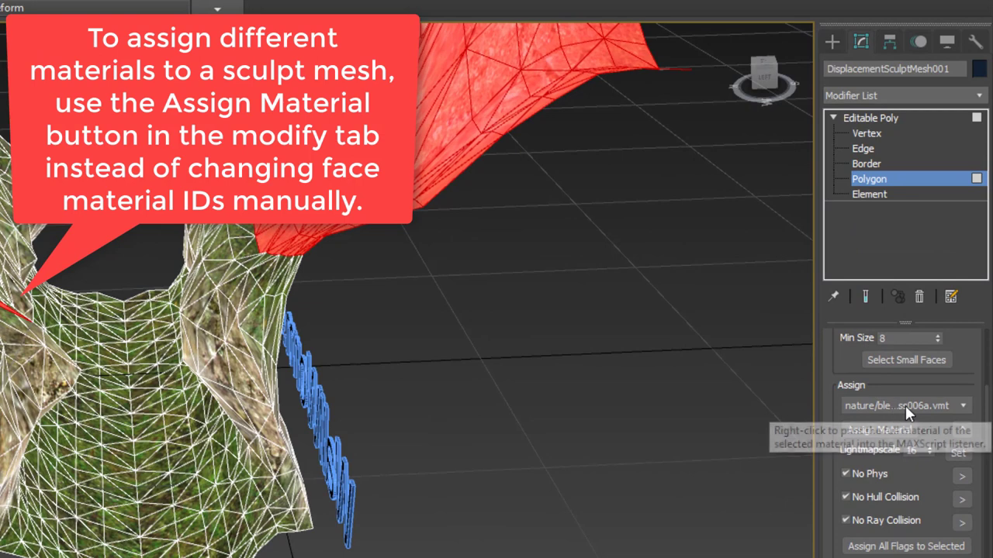
{"action": "left_click", "coordinate": [912, 408]}
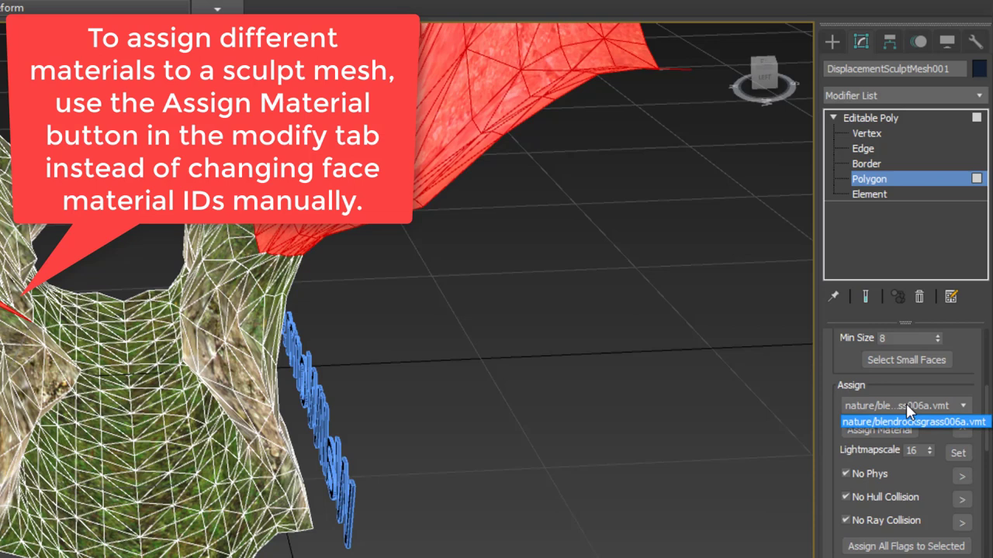
{"action": "left_click", "coordinate": [835, 376]}
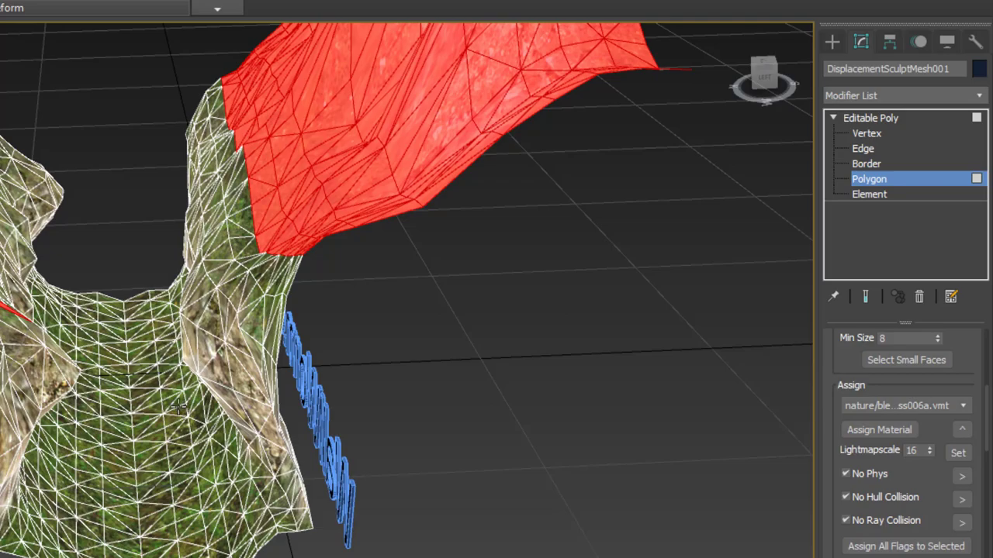
- Load blendrocksgrass006a.vmt into a new WorldVertexTransition blend in the VMT Browser and keep only its grass texture in the first slot
{"action": "middle_click_drag", "start_coordinate": [180, 409], "coordinate": [169, 411], "text": "alt"}
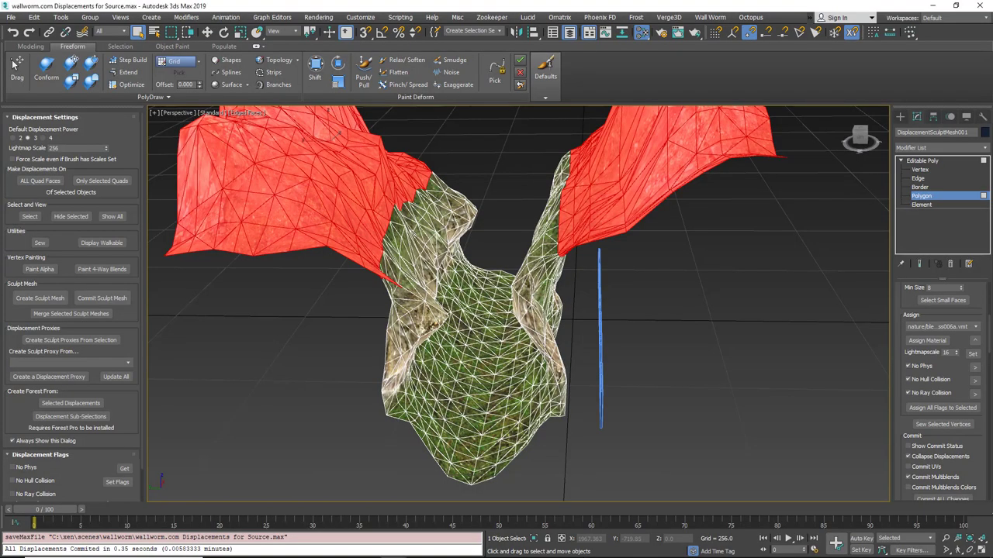
{"action": "left_click_drag", "start_coordinate": [992, 129], "coordinate": [69, 231]}
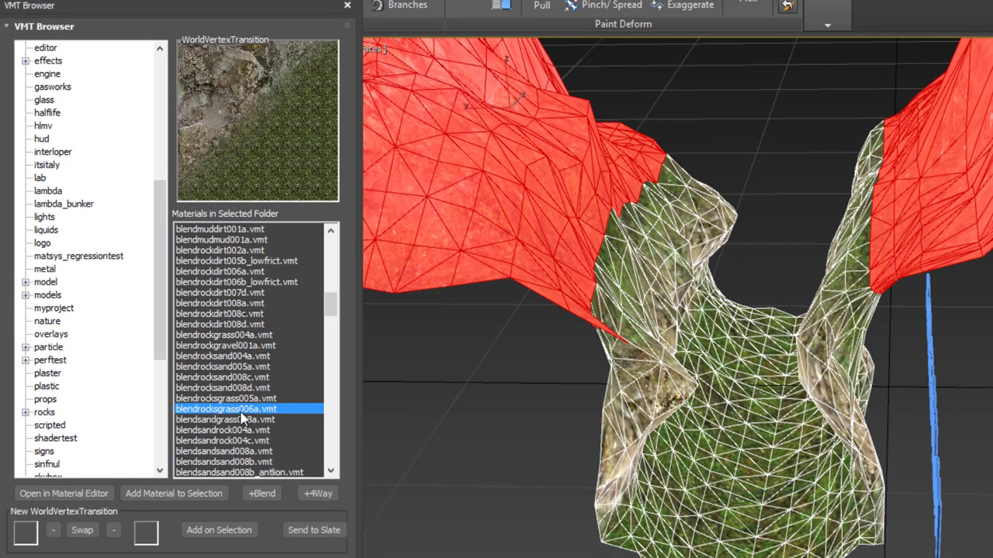
{"action": "left_click", "coordinate": [263, 495]}
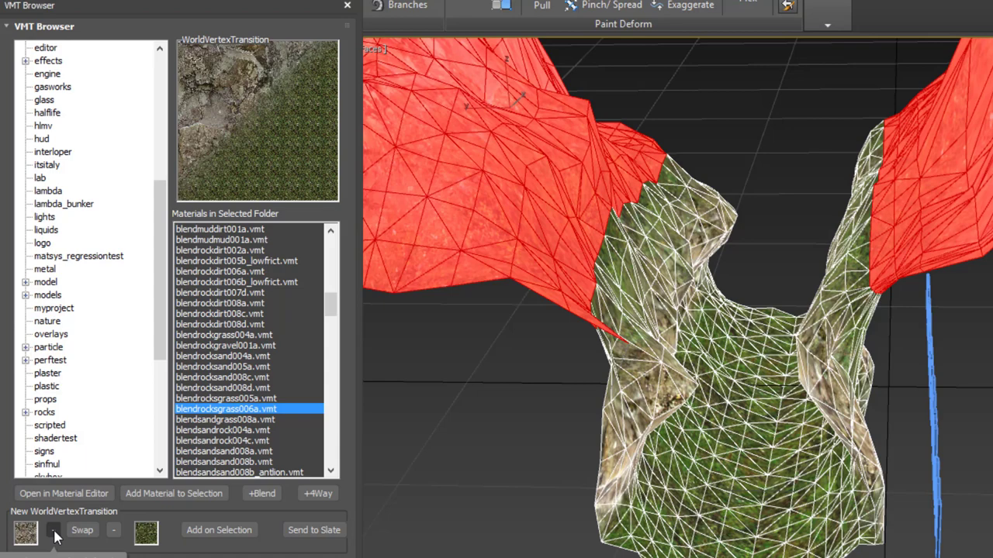
{"action": "left_click", "coordinate": [54, 531]}
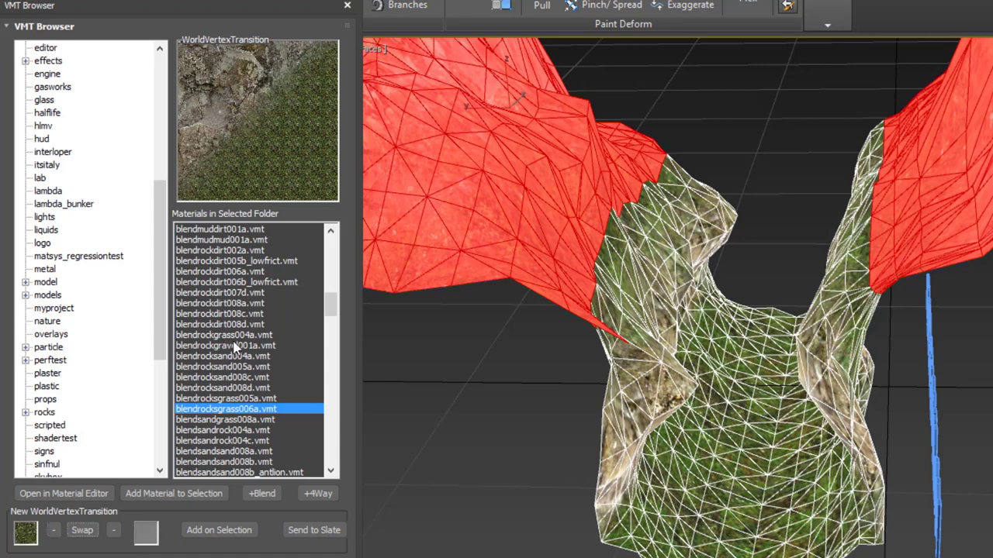
- Find rockfloor003a.vmt in the material list and add it to the empty second slot of the new WorldVertexTransition blend
{"action": "left_click_drag", "start_coordinate": [330, 306], "coordinate": [332, 377]}
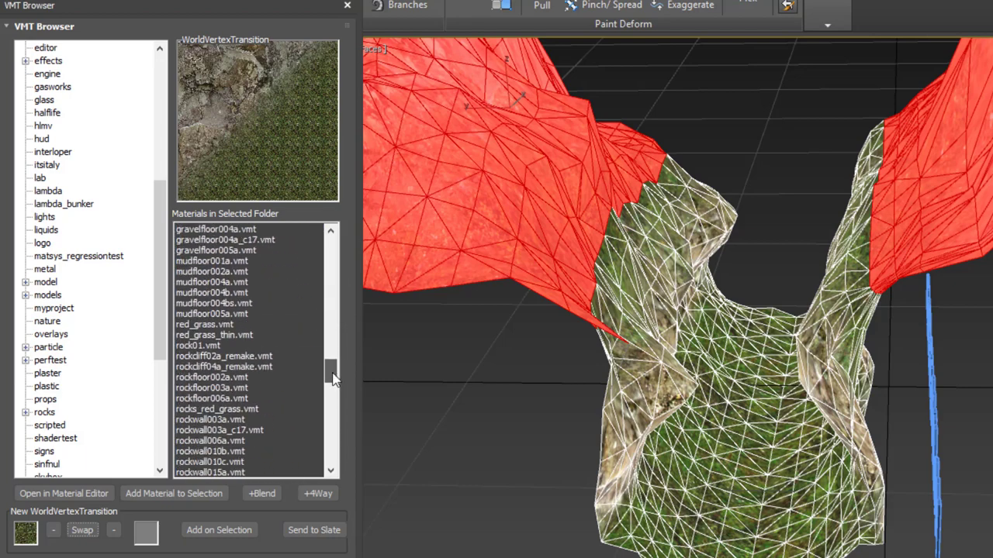
{"action": "left_click", "coordinate": [211, 303]}
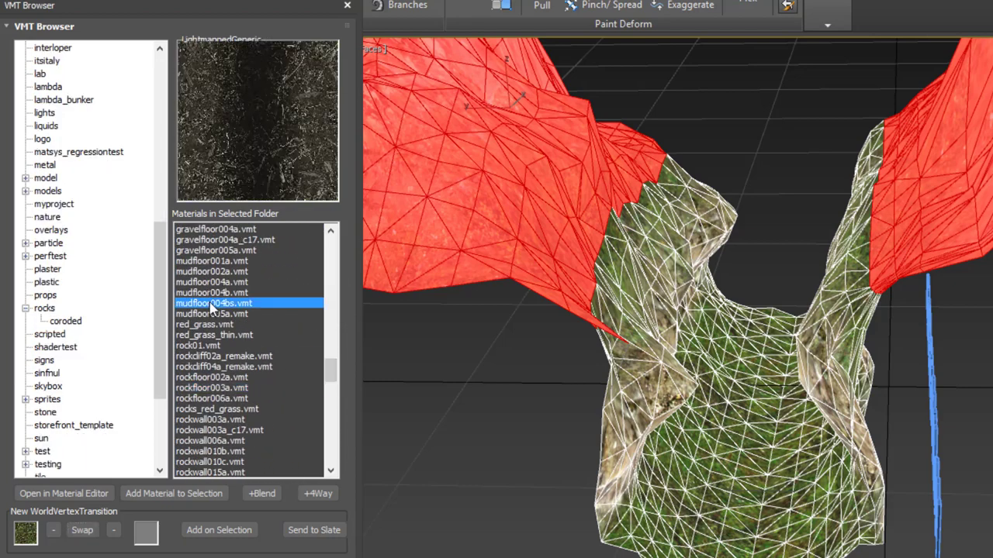
{"action": "left_click", "coordinate": [206, 397]}
{"action": "left_click", "coordinate": [205, 390]}
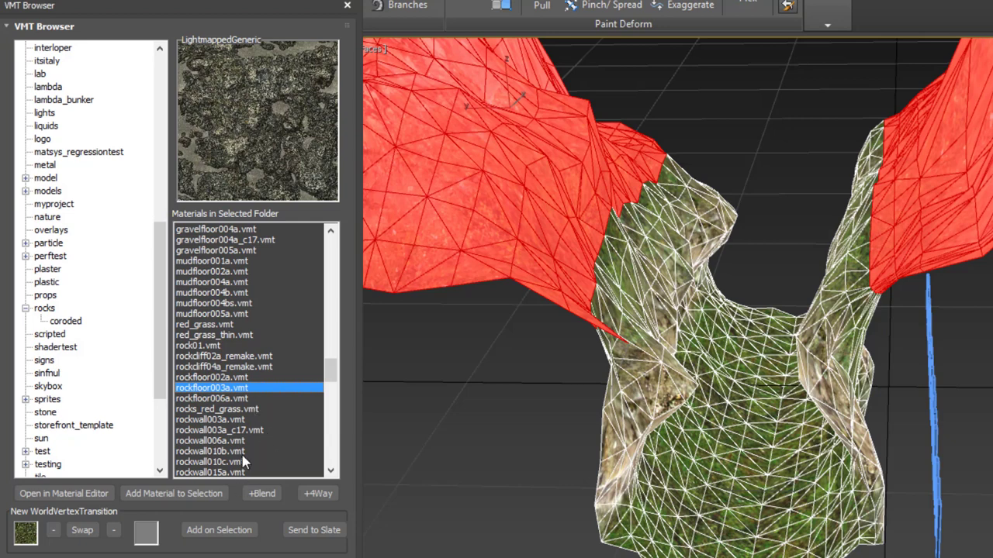
{"action": "left_click", "coordinate": [265, 496]}
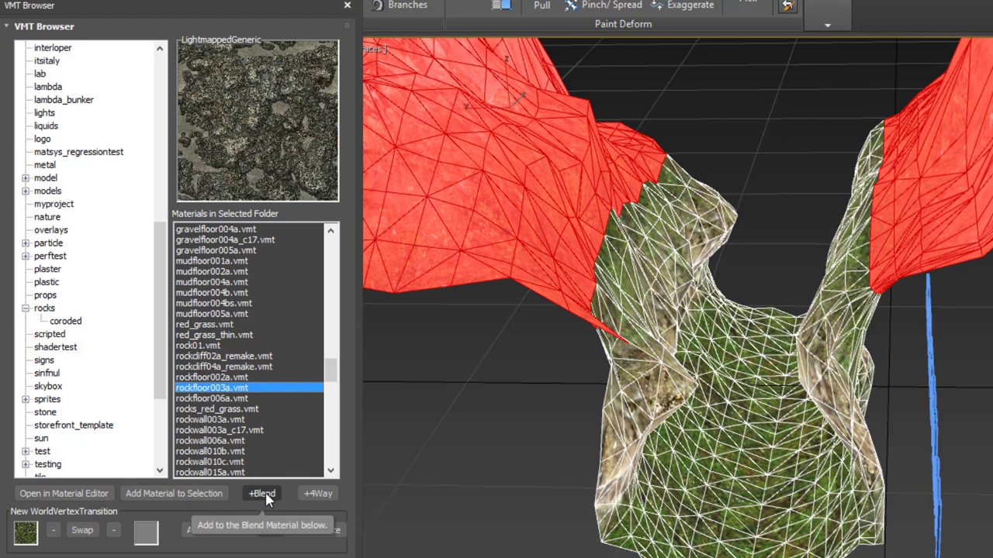
{"action": "left_click", "coordinate": [265, 495]}
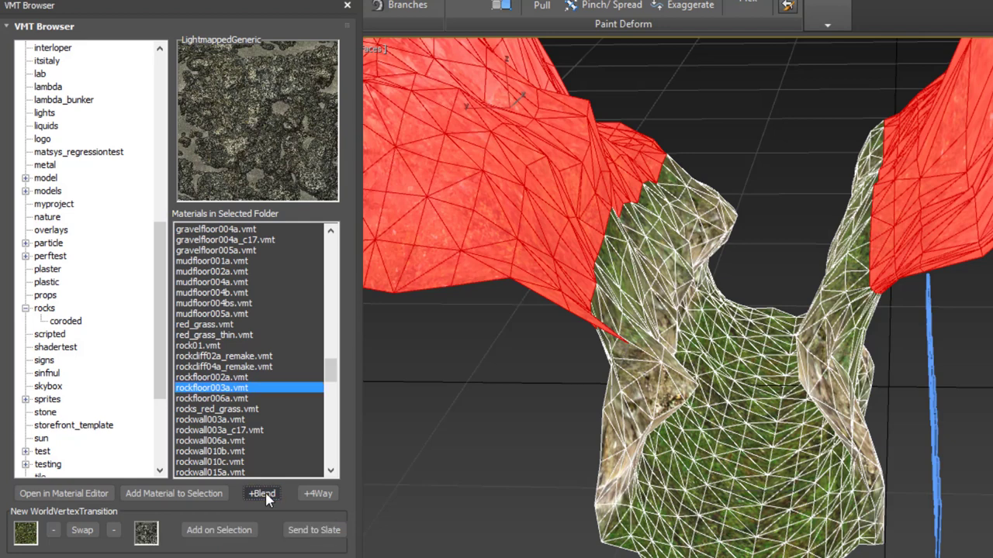
- Swap the blend's rock and grass textures and send the new material to the Slate Material Editor
{"action": "left_click", "coordinate": [82, 530]}
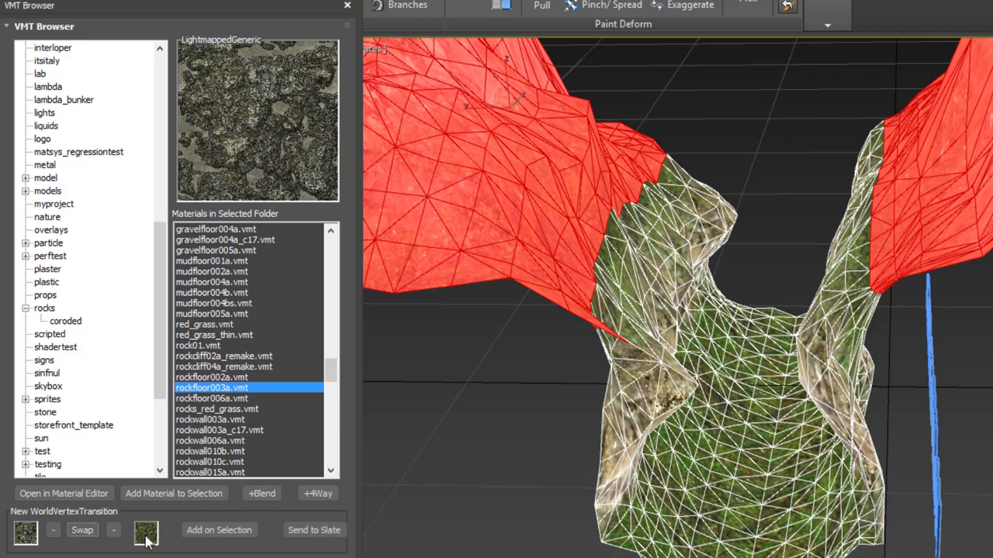
{"action": "left_click", "coordinate": [313, 532]}
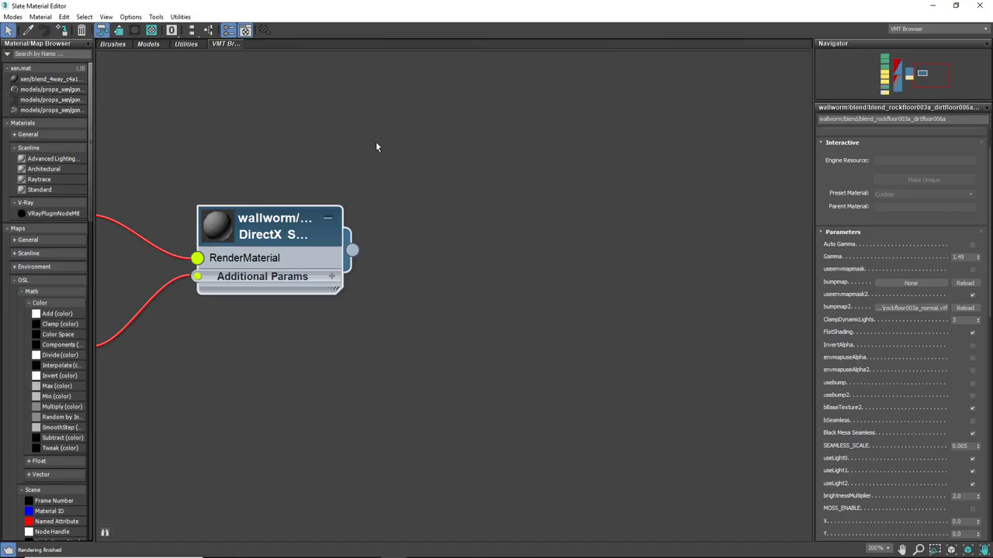
{"action": "scroll", "coordinate": [376, 147], "scroll_direction": "down", "scroll_amount": 6}
{"action": "middle_click_drag", "start_coordinate": [224, 218], "coordinate": [406, 242]}
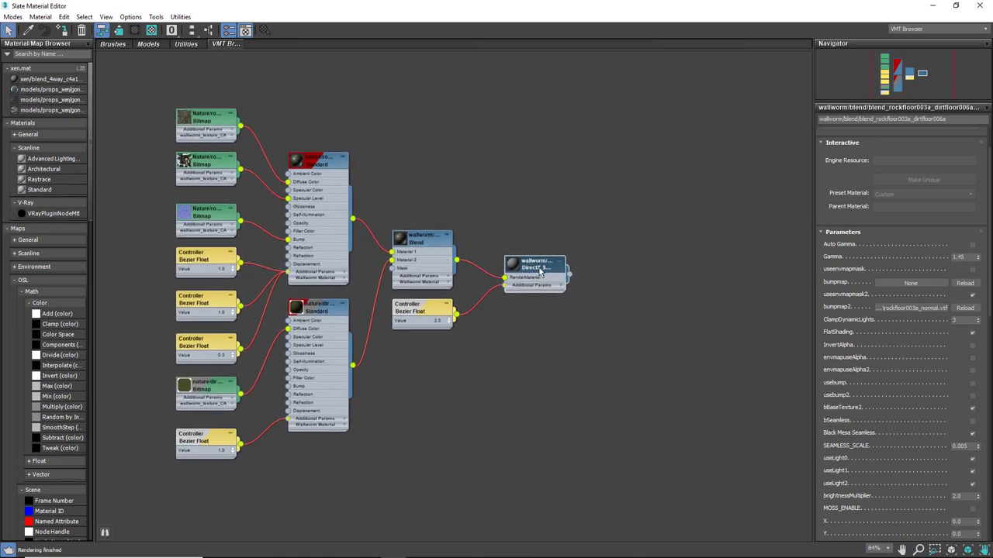
- Place the Slate Material Editor so the viewport mesh stays visible beside it, and move the VMT Browser out of the way
{"action": "left_click_drag", "start_coordinate": [497, 10], "coordinate": [739, 92]}
{"action": "middle_click_drag", "start_coordinate": [383, 265], "coordinate": [240, 257]}
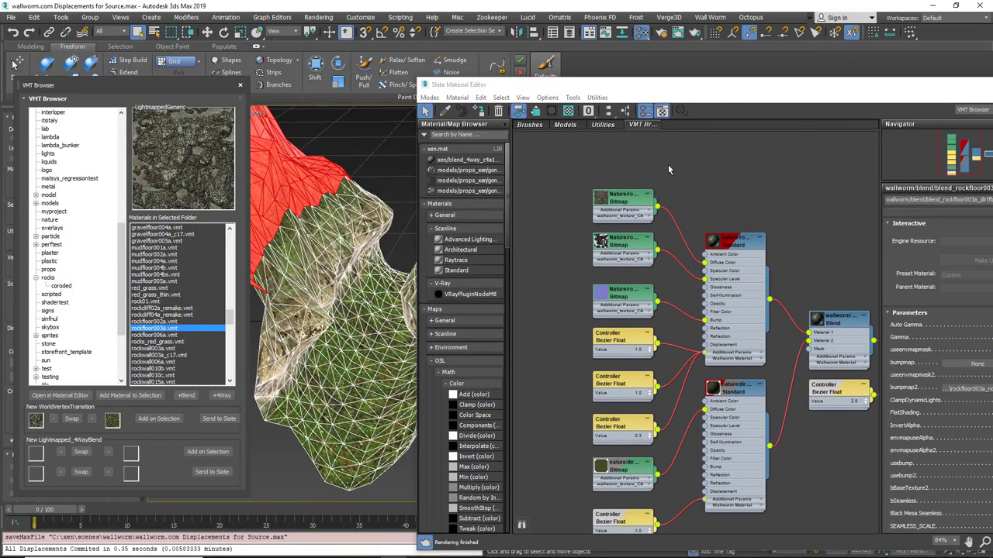
{"action": "left_click_drag", "start_coordinate": [678, 87], "coordinate": [621, 61]}
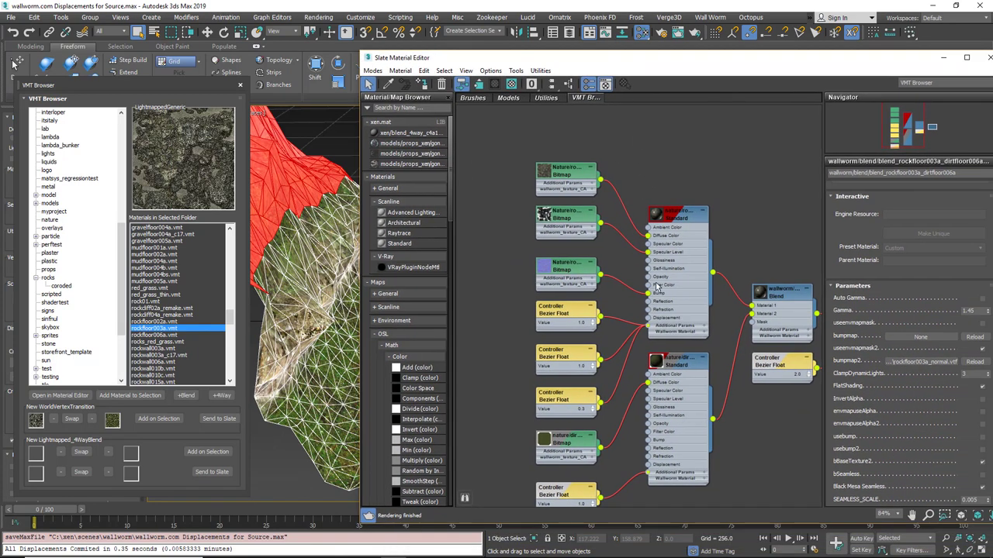
{"action": "scroll", "coordinate": [658, 287], "scroll_direction": "down", "scroll_amount": 5}
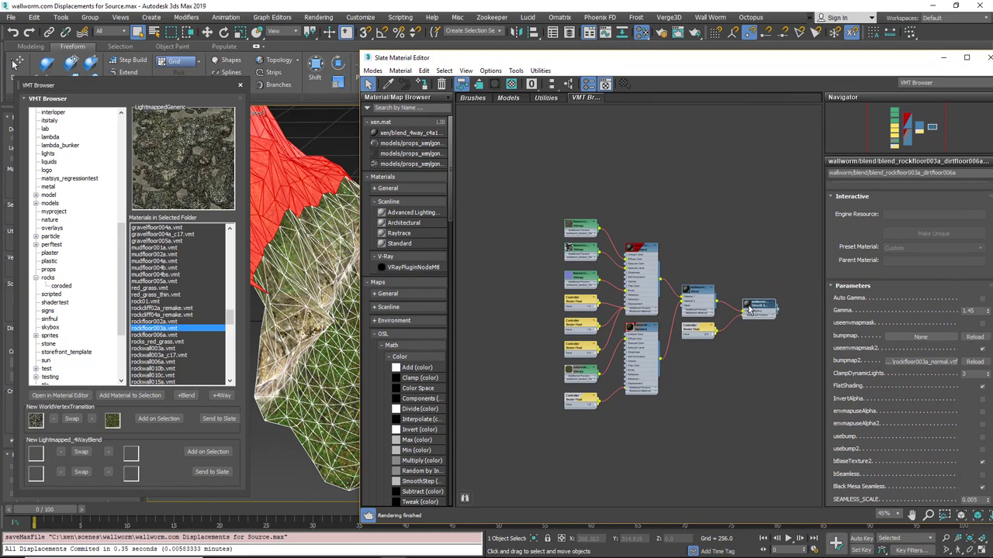
{"action": "left_click_drag", "start_coordinate": [57, 87], "coordinate": [992, 138]}
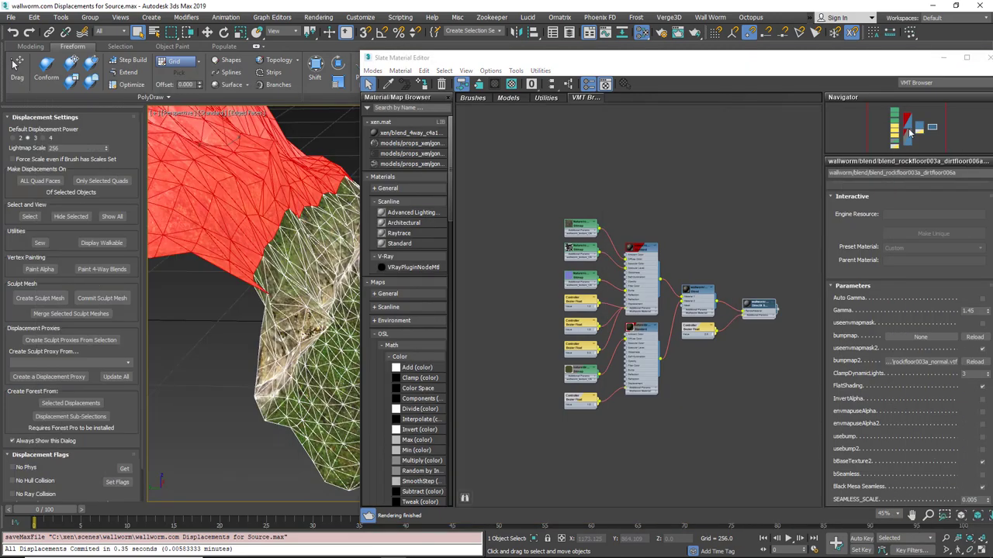
- Pick the sculpt mesh's current material into the Slate view and compare its parameters with those of the new rock and grass blend shader
{"action": "left_click", "coordinate": [390, 85]}
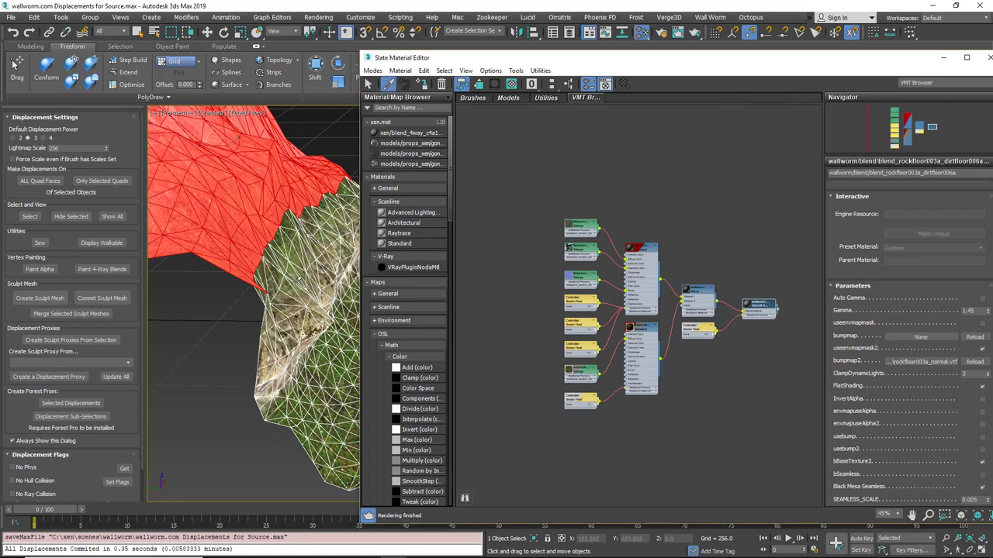
{"action": "left_click", "coordinate": [320, 296]}
{"action": "scroll", "coordinate": [643, 308], "scroll_direction": "up", "scroll_amount": 8}
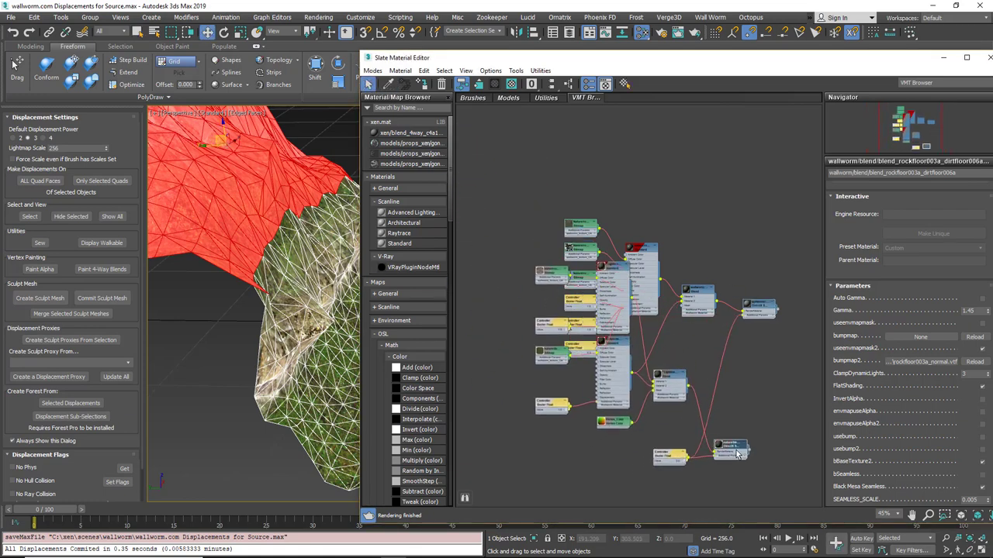
{"action": "left_click", "coordinate": [758, 200]}
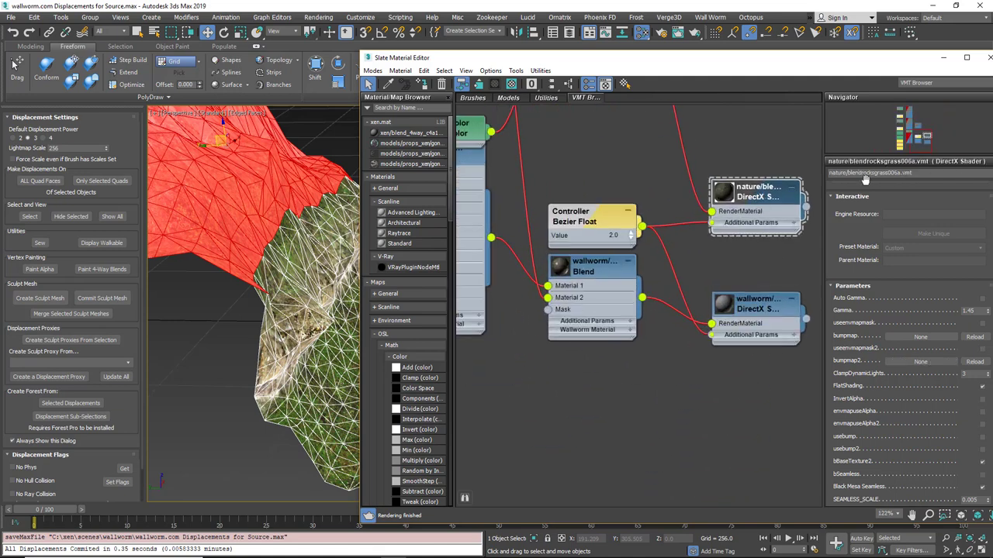
{"action": "left_click", "coordinate": [758, 307]}
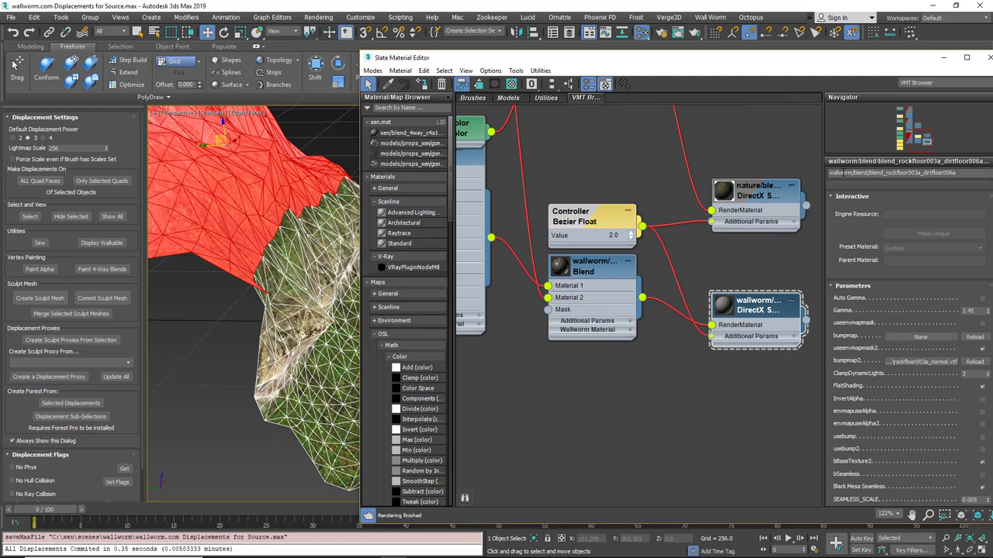
{"action": "left_click", "coordinate": [851, 173]}
{"action": "middle_click_drag", "start_coordinate": [709, 315], "coordinate": [547, 322]}
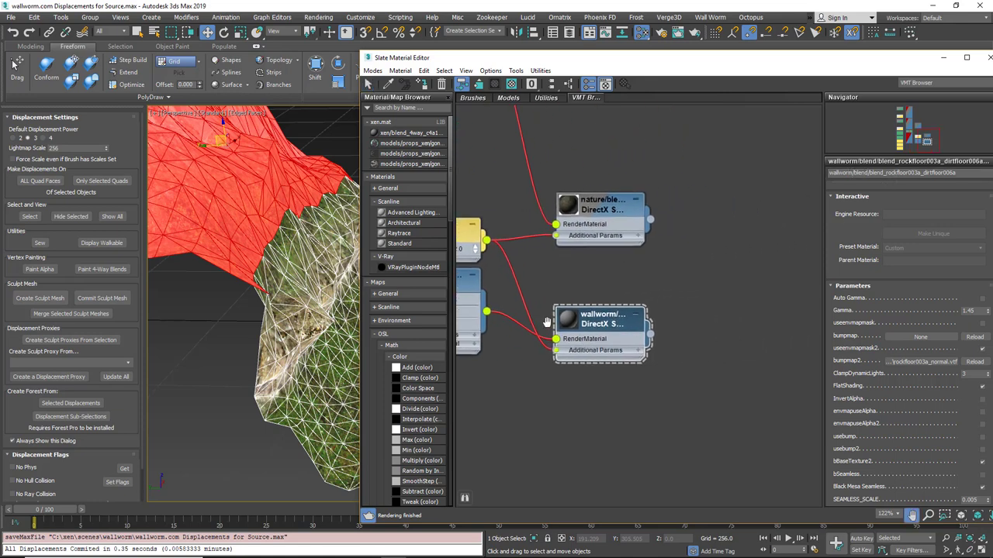
- Add a Multi/Sub-Object material beside the two DirectX shaders and open its parameters
{"action": "right_click", "coordinate": [727, 154]}
{"action": "mouse_move", "coordinate": [749, 169]}
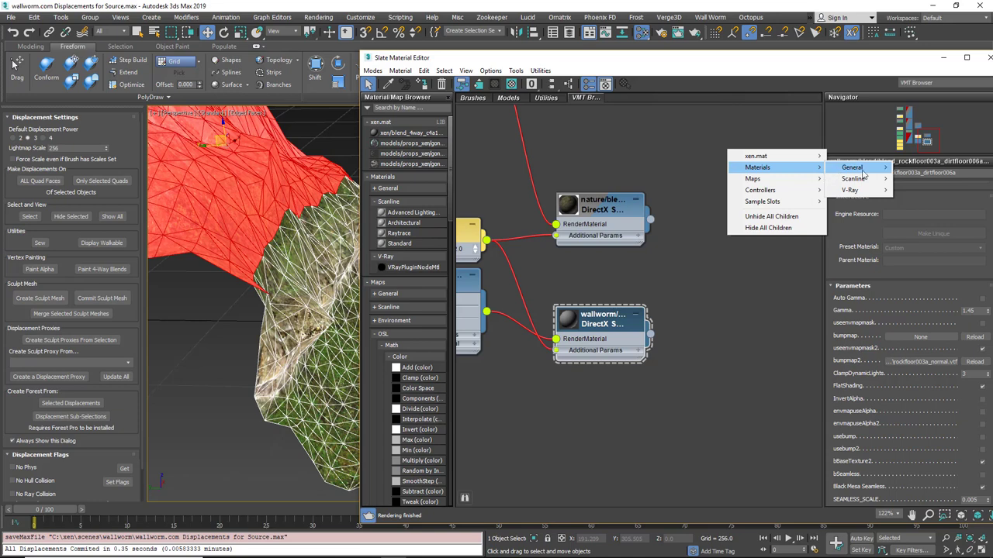
{"action": "mouse_move", "coordinate": [867, 172]}
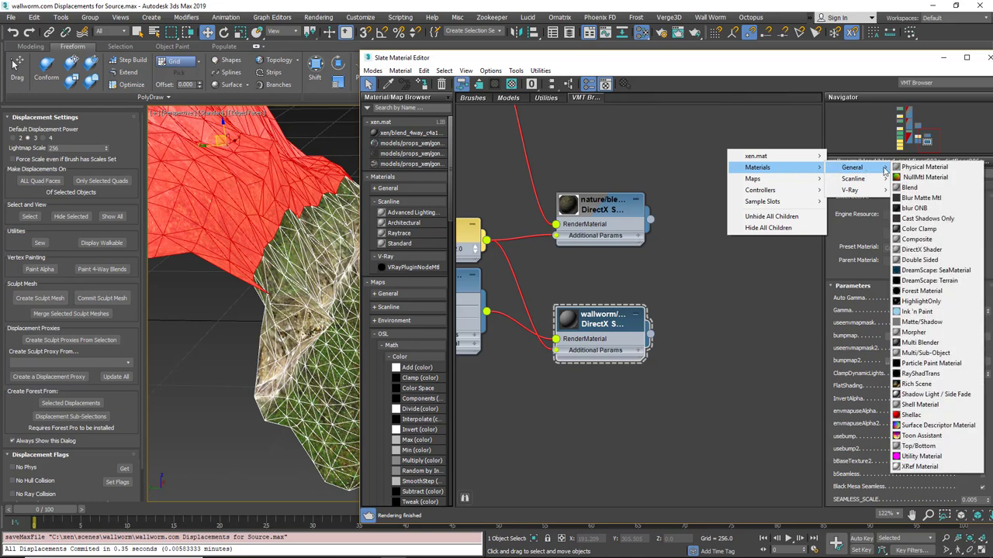
{"action": "left_click", "coordinate": [938, 355]}
{"action": "left_click_drag", "start_coordinate": [725, 157], "coordinate": [751, 237]}
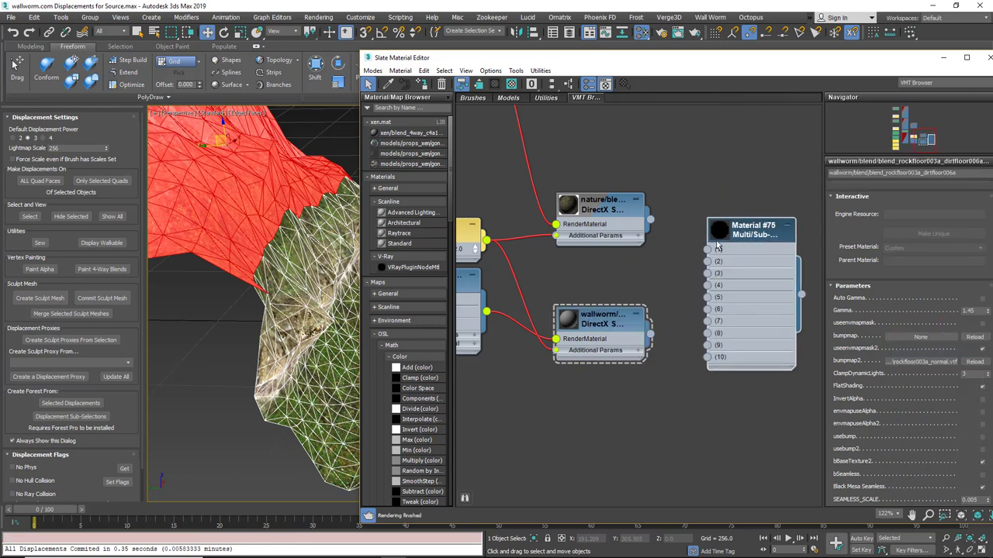
{"action": "double_click", "coordinate": [753, 237]}
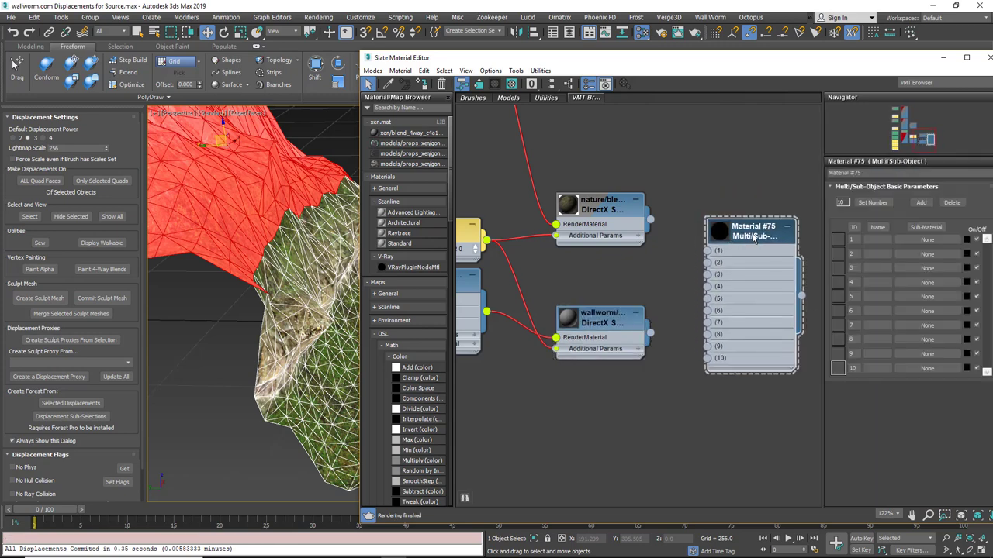
- Set the Multi/Sub-Object material to 2 sub-materials and connect the nature blend to slot 1 and the wallworm blend to slot 2
{"action": "left_click", "coordinate": [872, 202]}
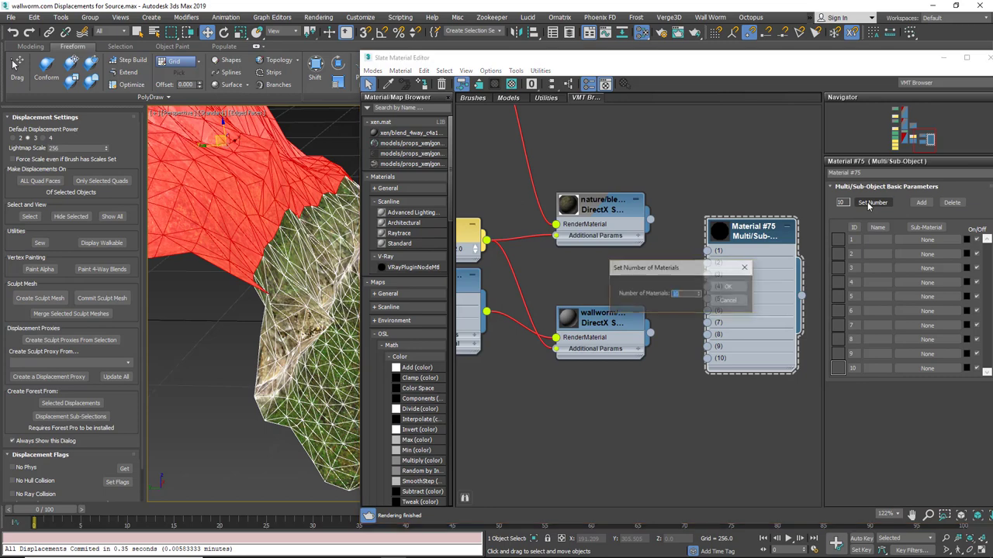
{"action": "type", "text": "2"}
{"action": "left_click", "coordinate": [729, 286]}
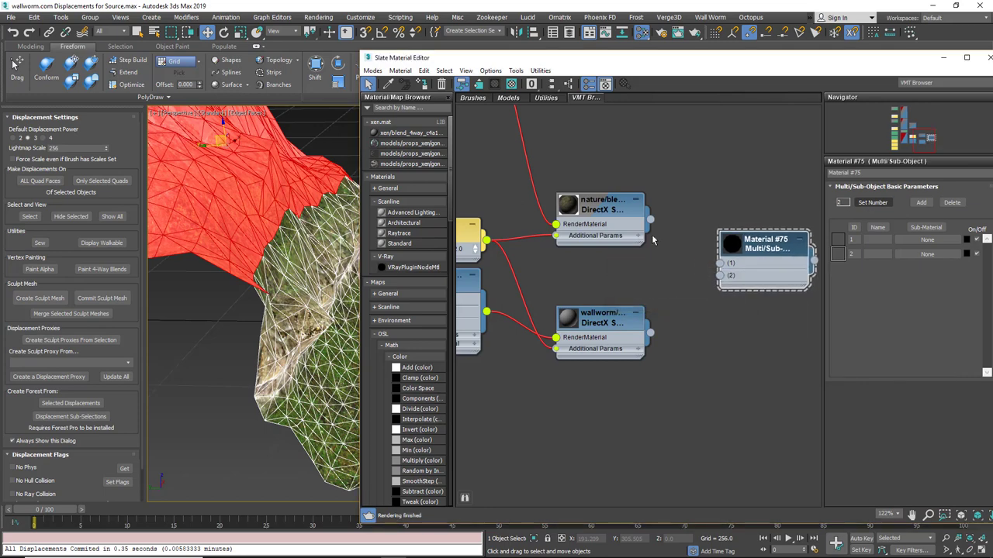
{"action": "left_click_drag", "start_coordinate": [650, 219], "coordinate": [719, 263]}
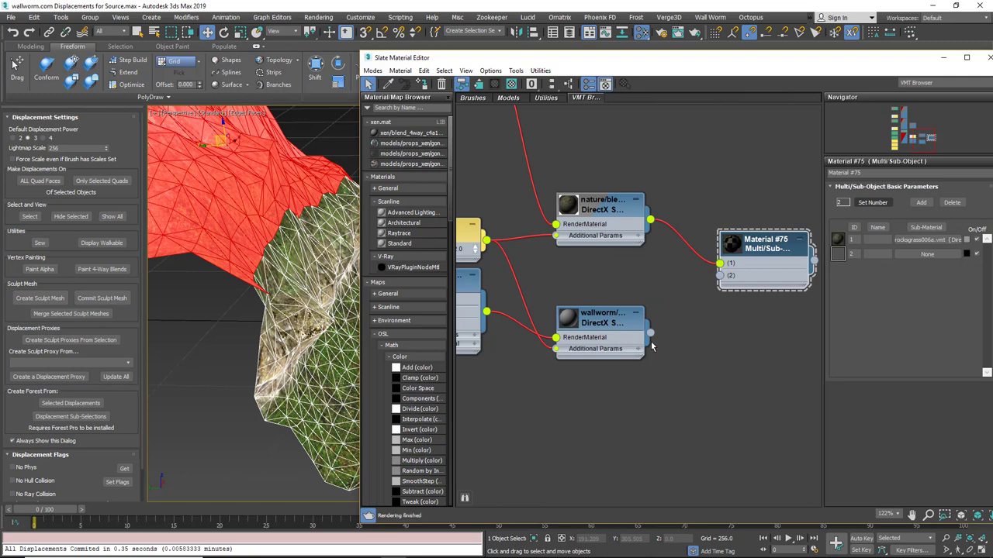
{"action": "left_click_drag", "start_coordinate": [650, 333], "coordinate": [720, 277]}
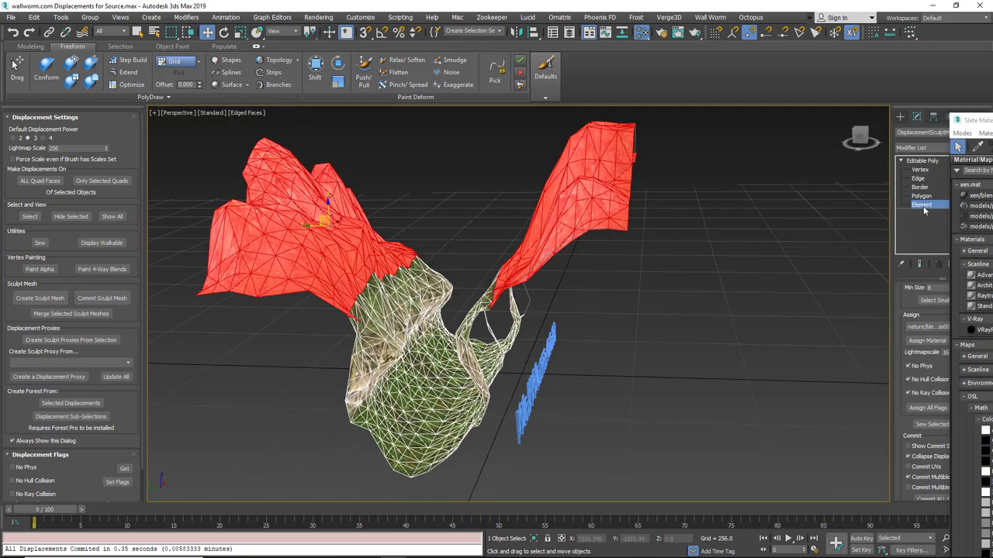
- Leave element editing on the sculpt mesh and assign the Multi/Sub-Object material to the whole mesh
{"action": "left_click", "coordinate": [921, 160]}
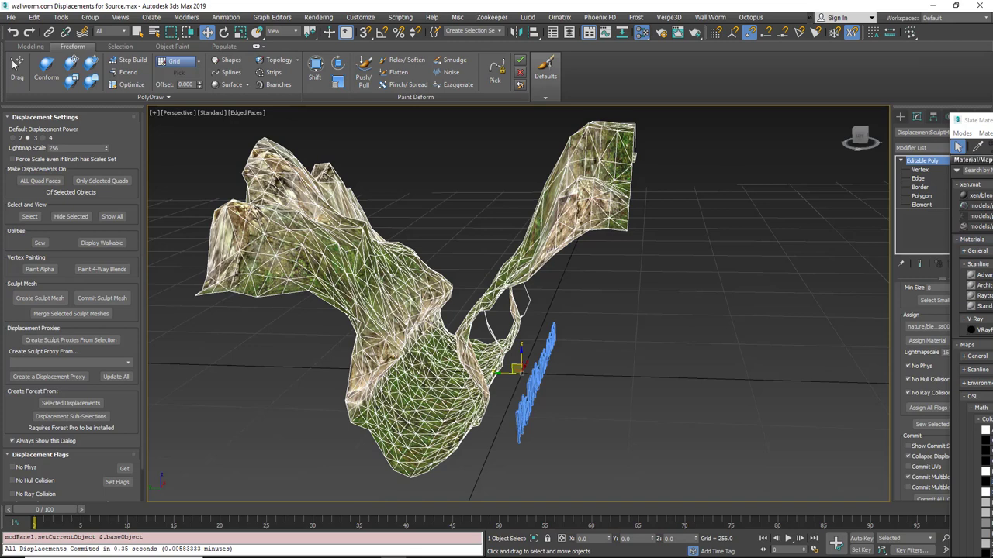
{"action": "left_click_drag", "start_coordinate": [985, 120], "coordinate": [660, 99]}
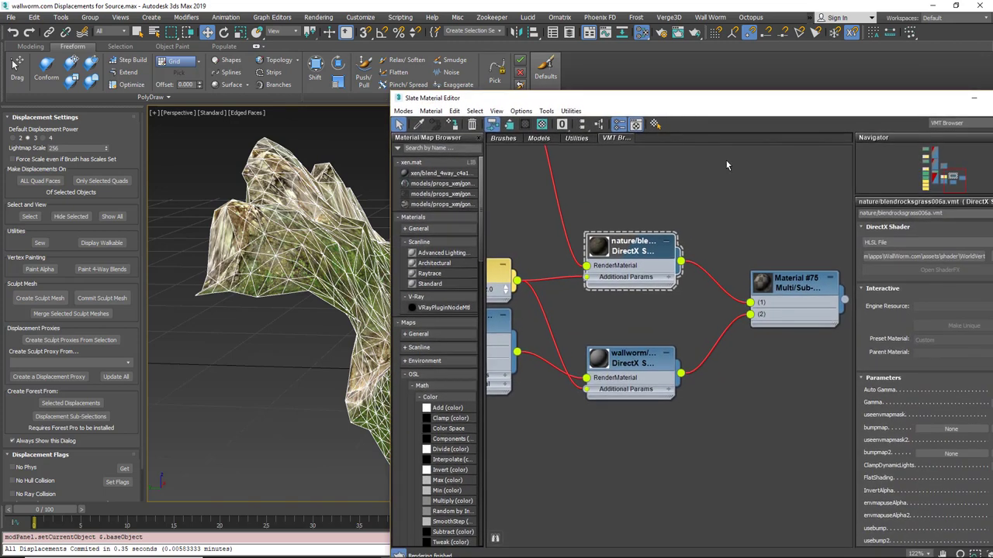
{"action": "left_click", "coordinate": [787, 282]}
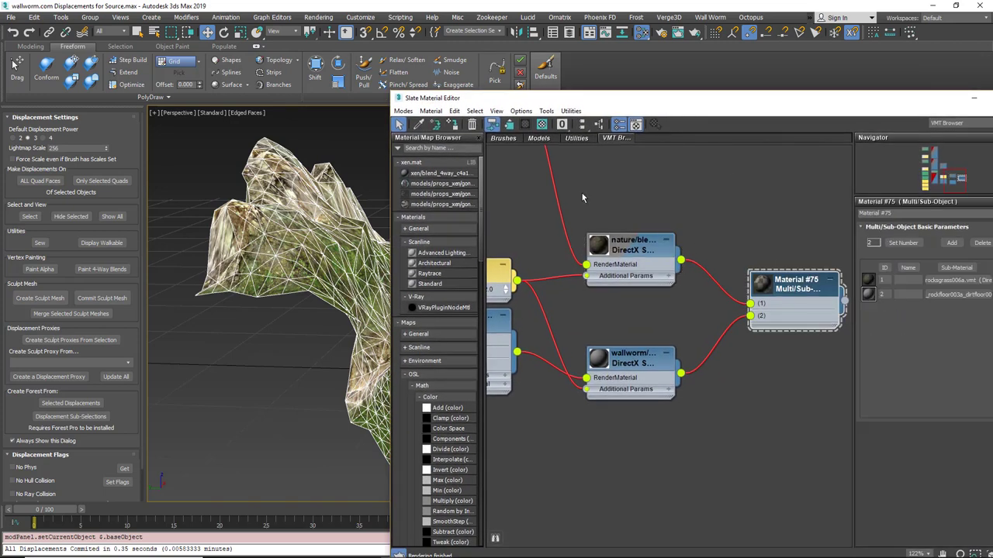
{"action": "left_click", "coordinate": [456, 128]}
{"action": "left_click_drag", "start_coordinate": [644, 99], "coordinate": [992, 112]}
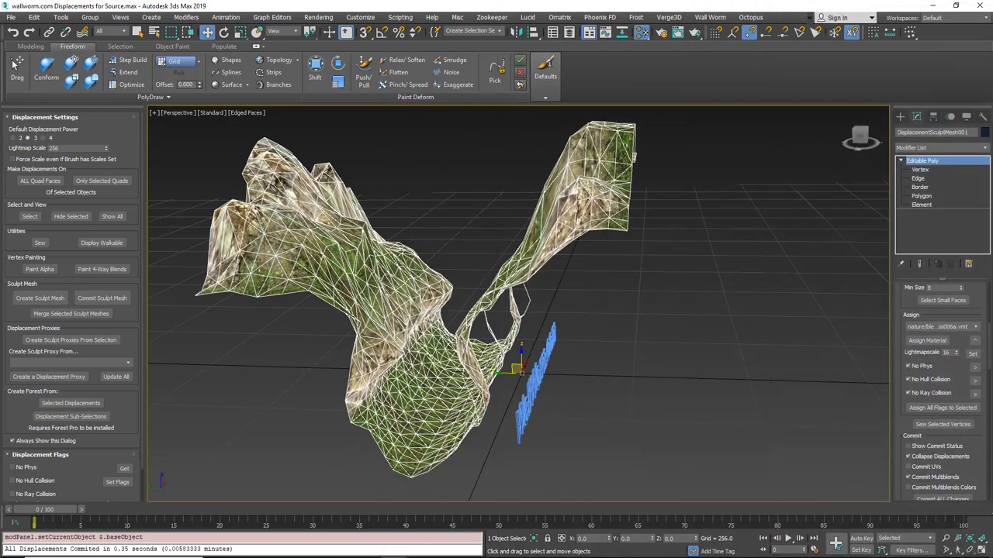
- Load the mesh's sub-materials into the Wall Worm assign list and check its entries
{"action": "left_click", "coordinate": [975, 342]}
{"action": "left_click", "coordinate": [976, 327]}
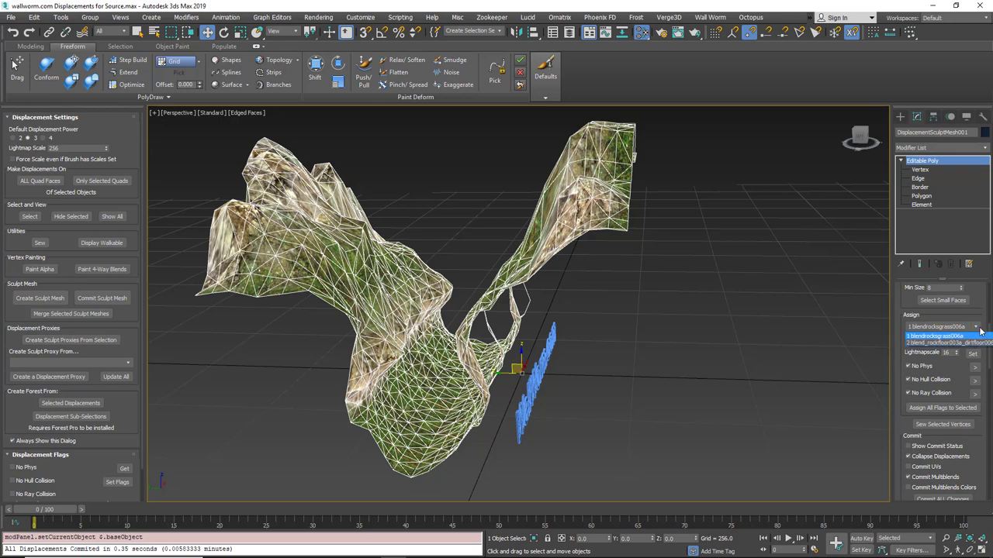
{"action": "left_click", "coordinate": [925, 322]}
- Select a strip of polygons along the middle of the valley floor and expand the selection to whole displacements
{"action": "middle_click_drag", "start_coordinate": [467, 335], "coordinate": [454, 288]}
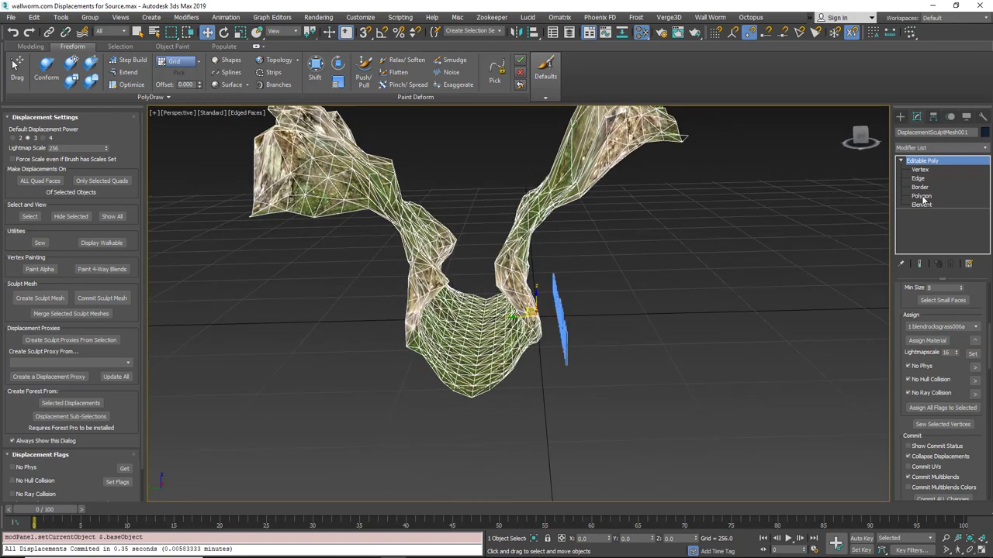
{"action": "left_click", "coordinate": [921, 196]}
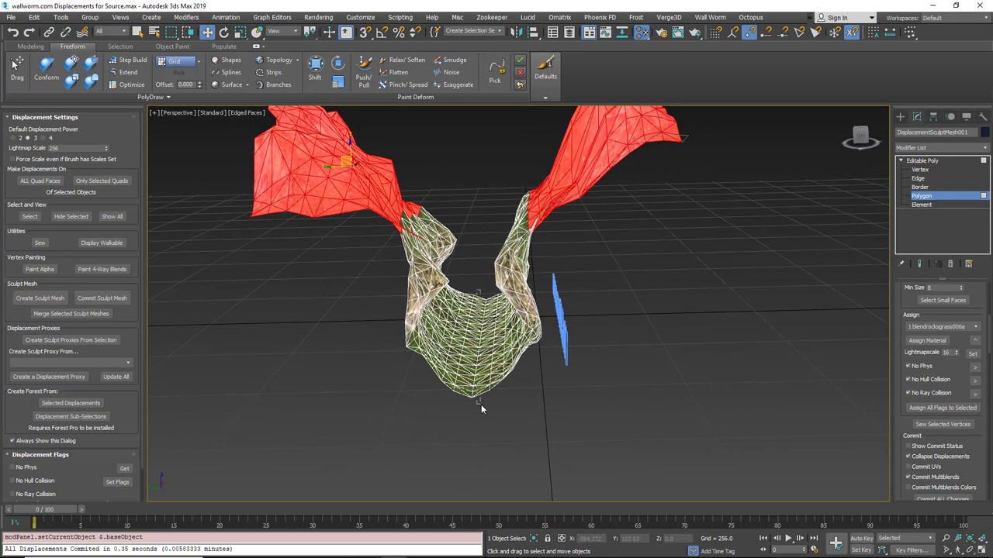
{"action": "left_click_drag", "start_coordinate": [476, 290], "coordinate": [486, 410]}
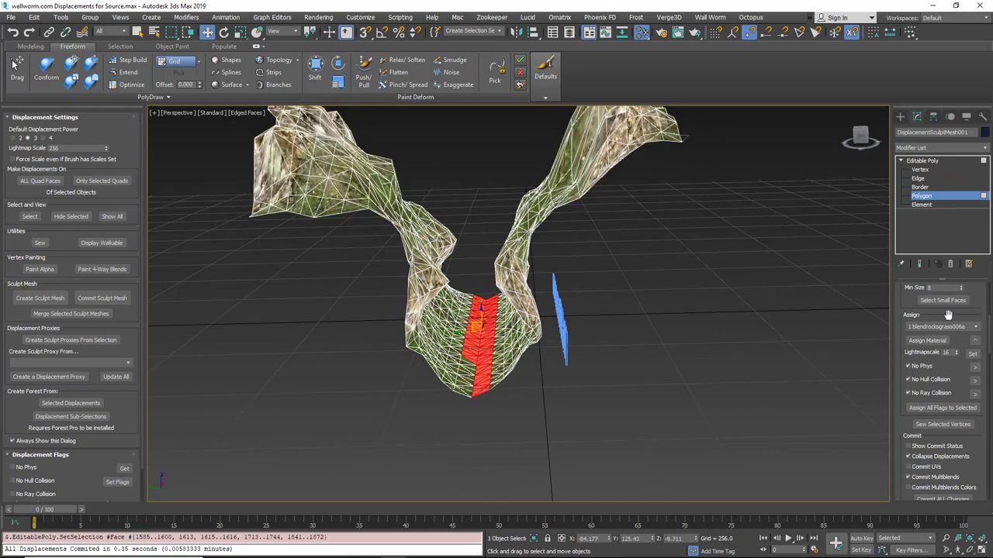
{"action": "scroll", "coordinate": [947, 314], "scroll_direction": "up", "scroll_amount": 4}
{"action": "left_click", "coordinate": [911, 363]}
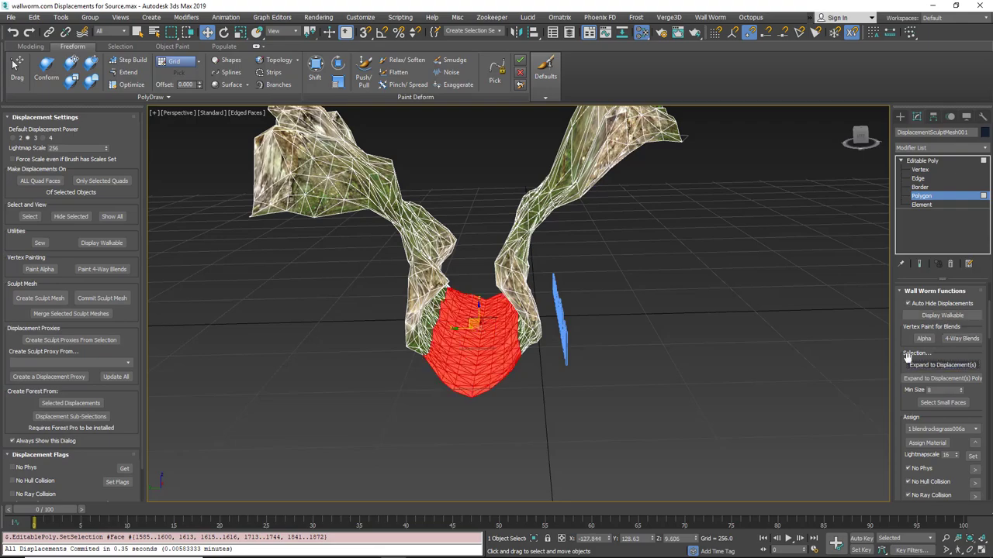
- Assign the material 2 blend_rockfloor003a_dirtfloor006a to the selected floor faces, then clear the polygon selection
{"action": "scroll", "coordinate": [463, 343], "scroll_direction": "up", "scroll_amount": 6}
{"action": "middle_click_drag", "start_coordinate": [463, 306], "coordinate": [817, 347], "text": "alt"}
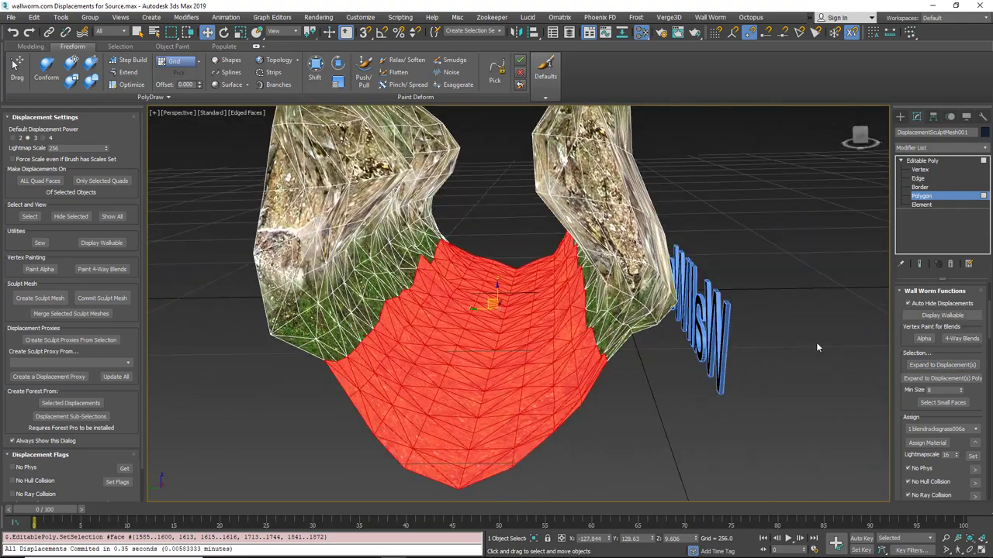
{"action": "scroll", "coordinate": [958, 364], "scroll_direction": "down", "scroll_amount": 2}
{"action": "left_click", "coordinate": [958, 355]}
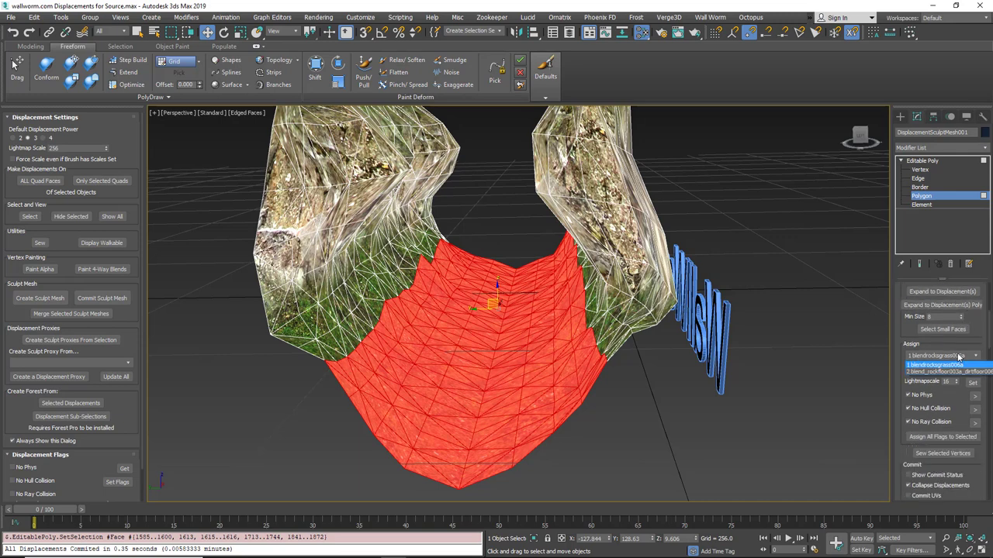
{"action": "left_click", "coordinate": [938, 371]}
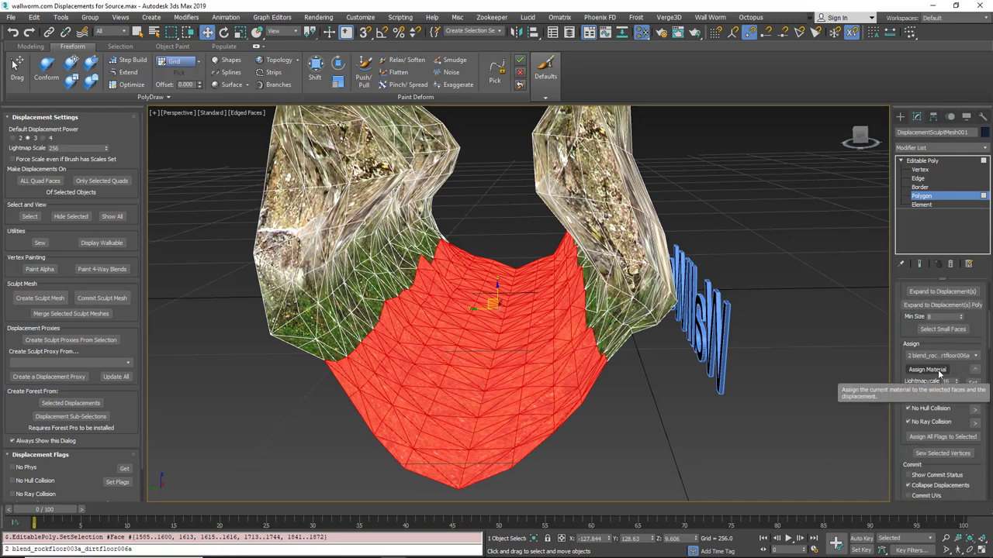
{"action": "left_click", "coordinate": [935, 371]}
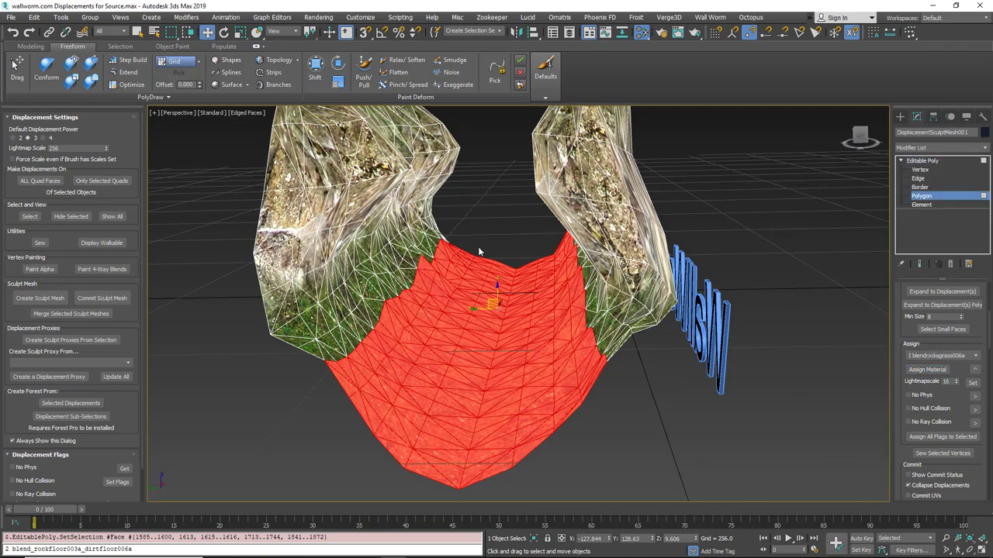
{"action": "key", "text": "ctrl+d"}
{"action": "middle_click_drag", "start_coordinate": [521, 342], "coordinate": [524, 365], "text": "alt"}
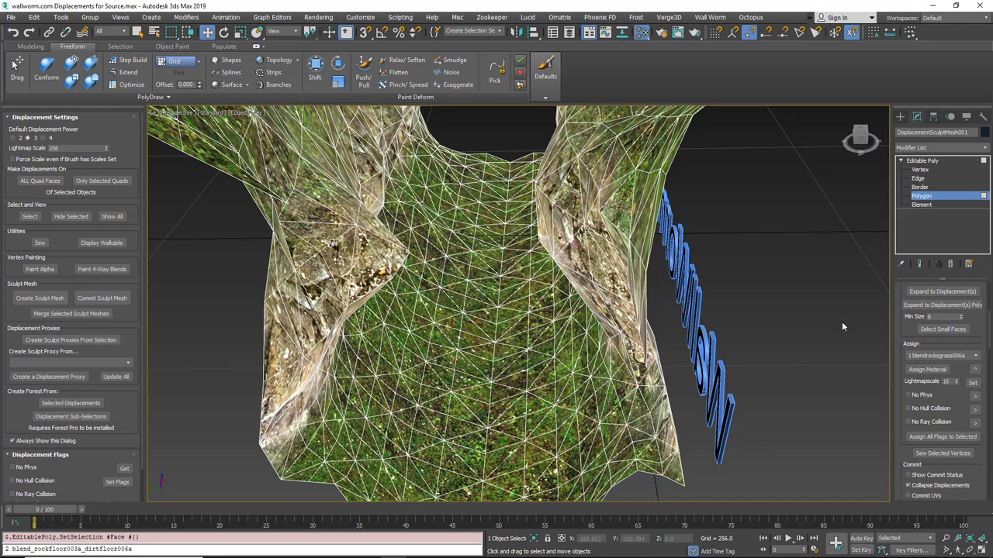
- Paint vertex alpha down the middle of the valley floor with a brush size of 106.4 to blend in a path
{"action": "left_click", "coordinate": [39, 269]}
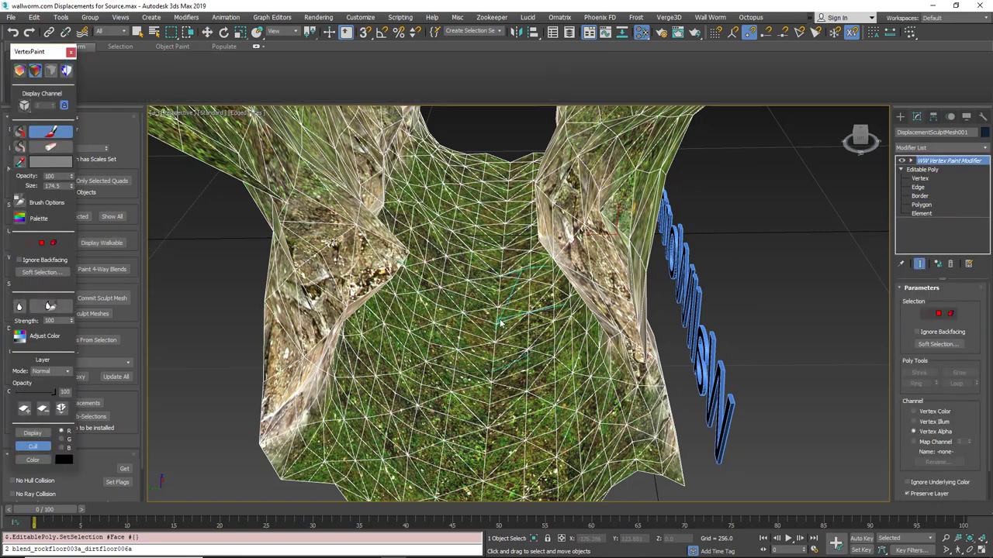
{"action": "left_click_drag", "start_coordinate": [519, 304], "coordinate": [515, 448], "text": "ctrl+shift"}
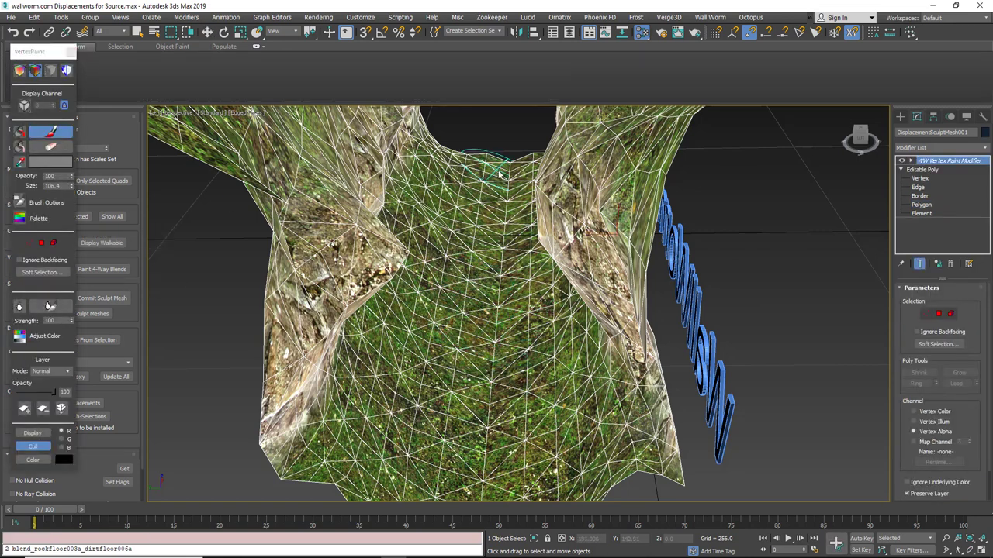
{"action": "mouse_move", "coordinate": [489, 174]}
{"action": "left_mouse_down"}
{"action": "mouse_move", "coordinate": [497, 242]}
{"action": "mouse_move", "coordinate": [469, 433]}
{"action": "mouse_move", "coordinate": [487, 490]}
{"action": "left_mouse_up"}
{"action": "middle_click_drag", "start_coordinate": [487, 490], "coordinate": [462, 394]}
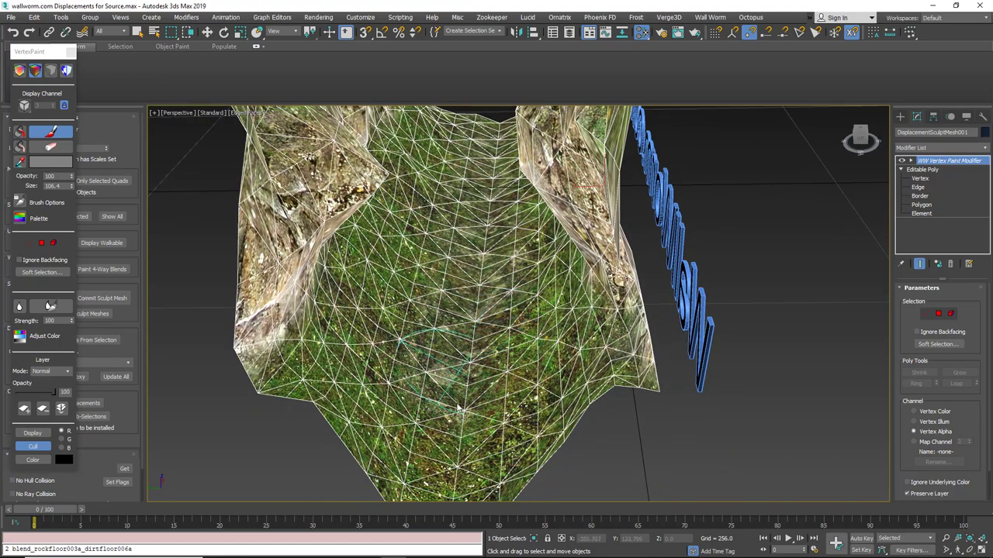
{"action": "mouse_move", "coordinate": [462, 395]}
{"action": "left_mouse_down"}
{"action": "mouse_move", "coordinate": [452, 494]}
{"action": "mouse_move", "coordinate": [469, 320]}
{"action": "left_mouse_up"}
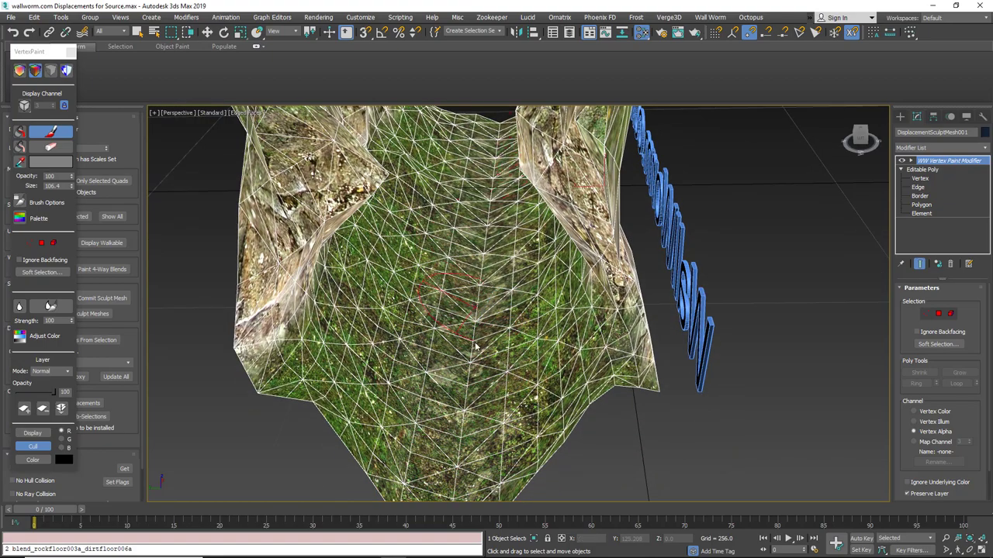
{"action": "scroll", "coordinate": [457, 439], "scroll_direction": "up", "scroll_amount": 10}
{"action": "scroll", "coordinate": [458, 439], "scroll_direction": "down", "scroll_amount": 10}
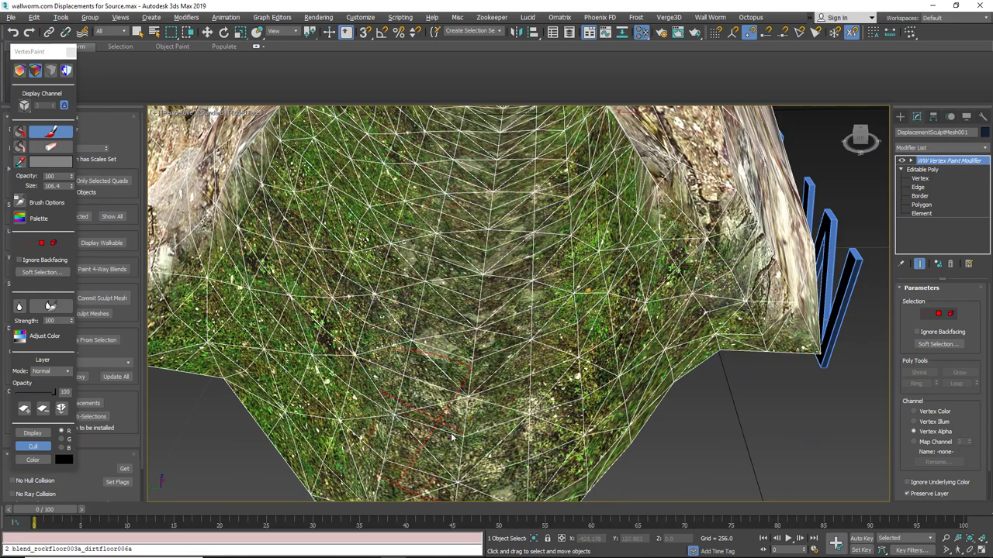
{"action": "middle_click_drag", "start_coordinate": [434, 329], "coordinate": [482, 338], "text": "alt"}
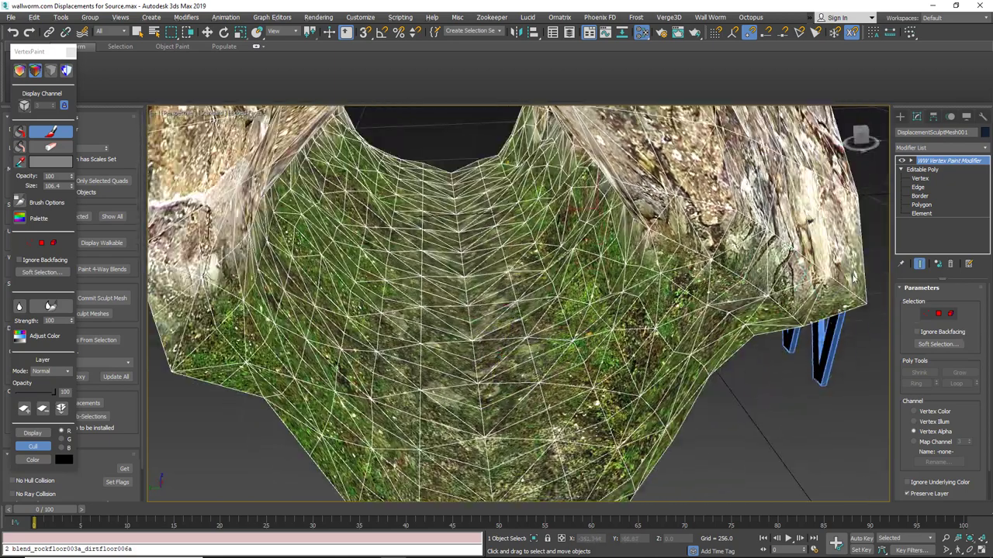
- Collapse the painted sculpt mesh to an Editable Poly
{"action": "key", "text": "w"}
{"action": "right_click", "coordinate": [537, 366]}
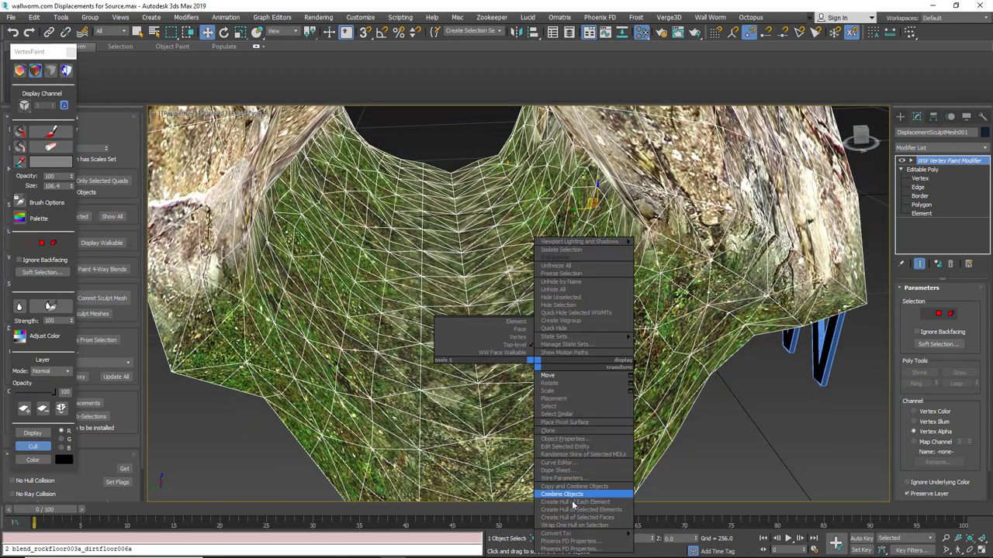
{"action": "mouse_move", "coordinate": [558, 533]}
{"action": "left_click", "coordinate": [645, 541]}
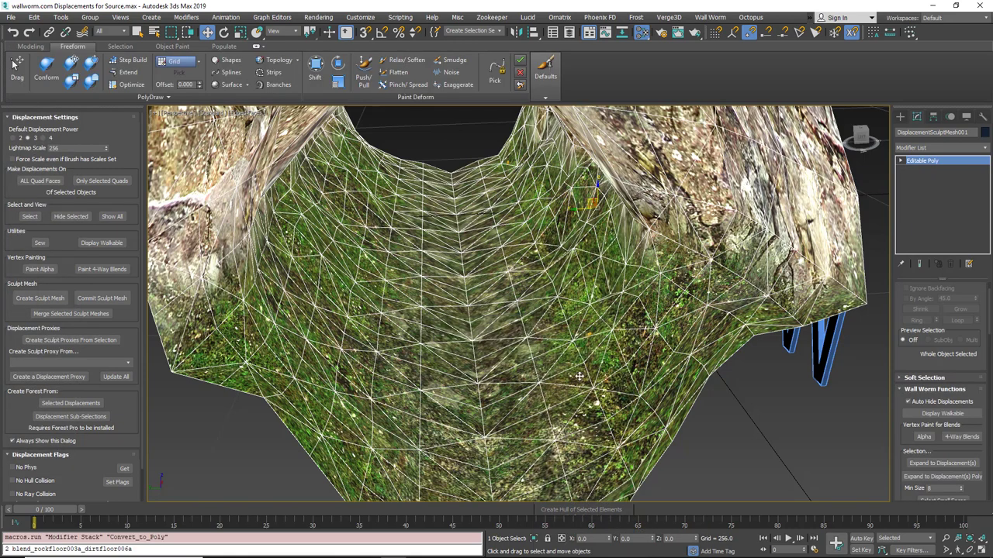
{"action": "scroll", "coordinate": [521, 369], "scroll_direction": "up", "scroll_amount": 5}
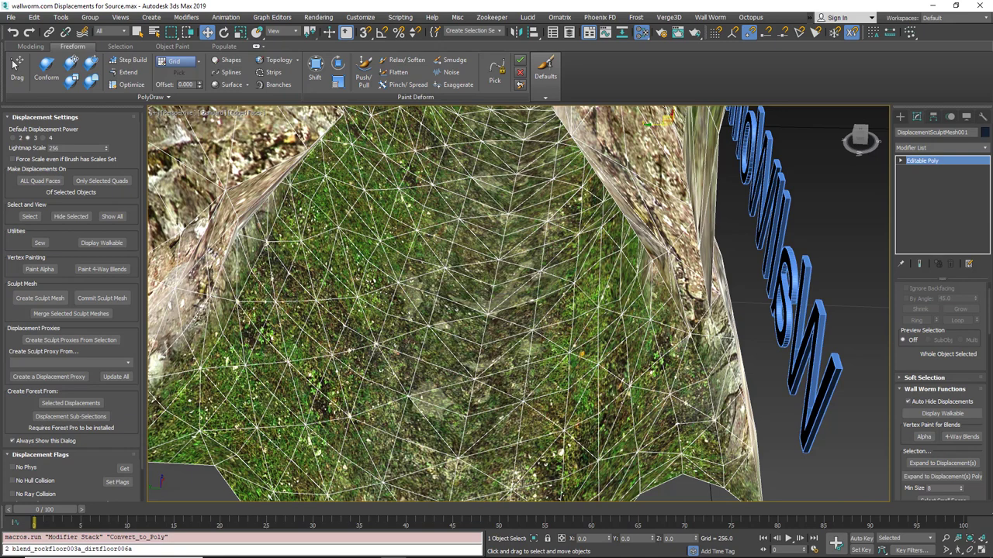
- Examine the Multi/Sub-Object material's setup and the sculpt mesh's Wall Worm assign, commit and modify options
{"action": "key", "text": "m"}
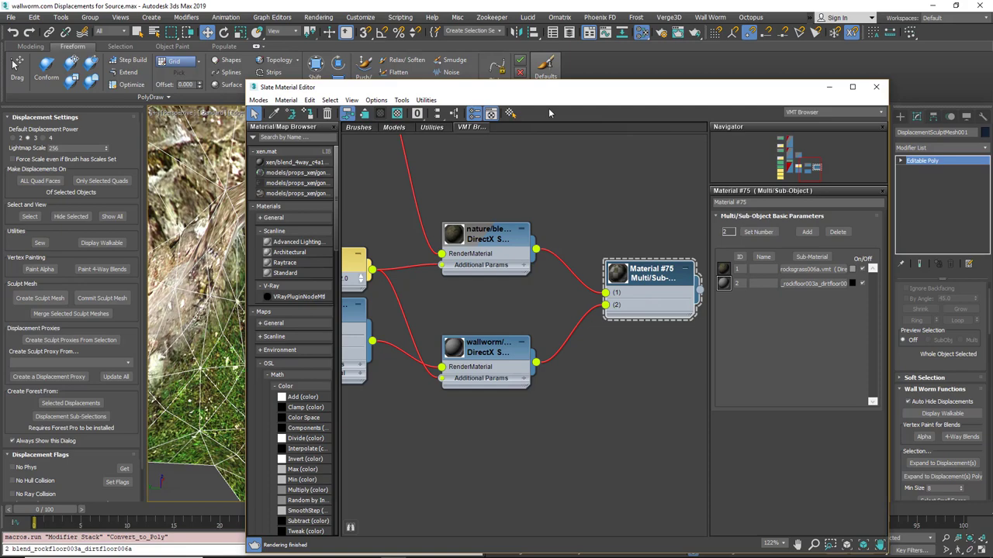
{"action": "left_click_drag", "start_coordinate": [502, 94], "coordinate": [992, 96]}
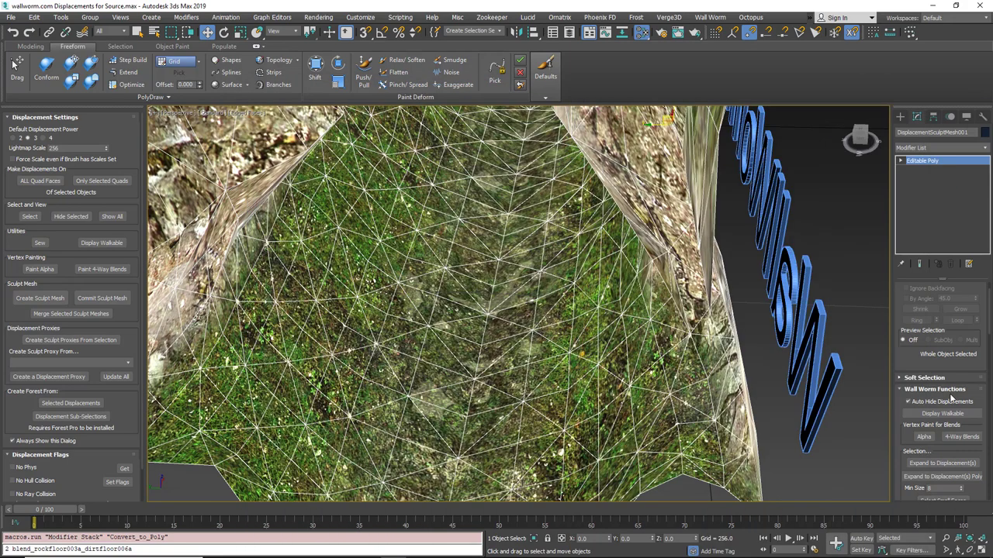
{"action": "scroll", "coordinate": [906, 439], "scroll_direction": "down", "scroll_amount": 5}
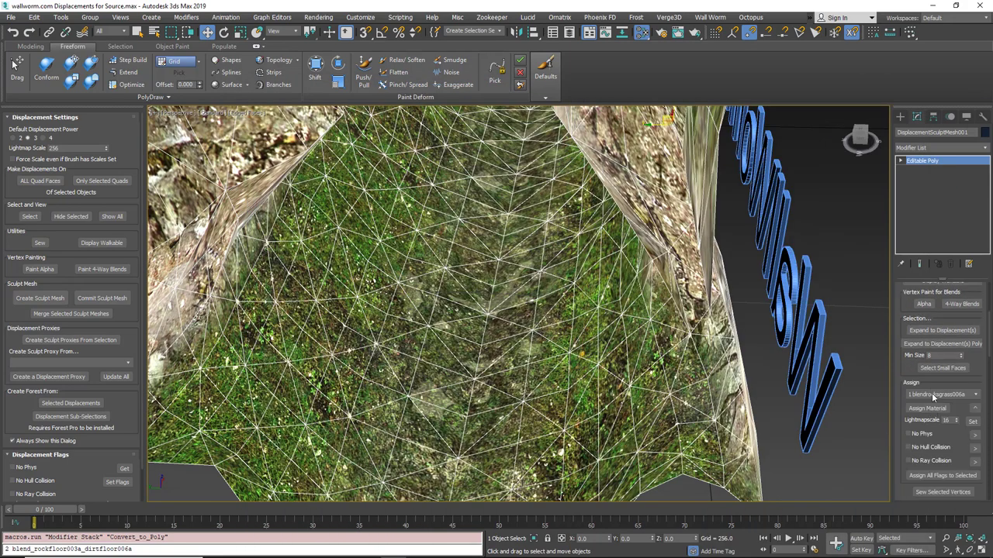
{"action": "left_click", "coordinate": [933, 394]}
{"action": "left_click", "coordinate": [934, 403]}
{"action": "scroll", "coordinate": [940, 388], "scroll_direction": "down", "scroll_amount": 1}
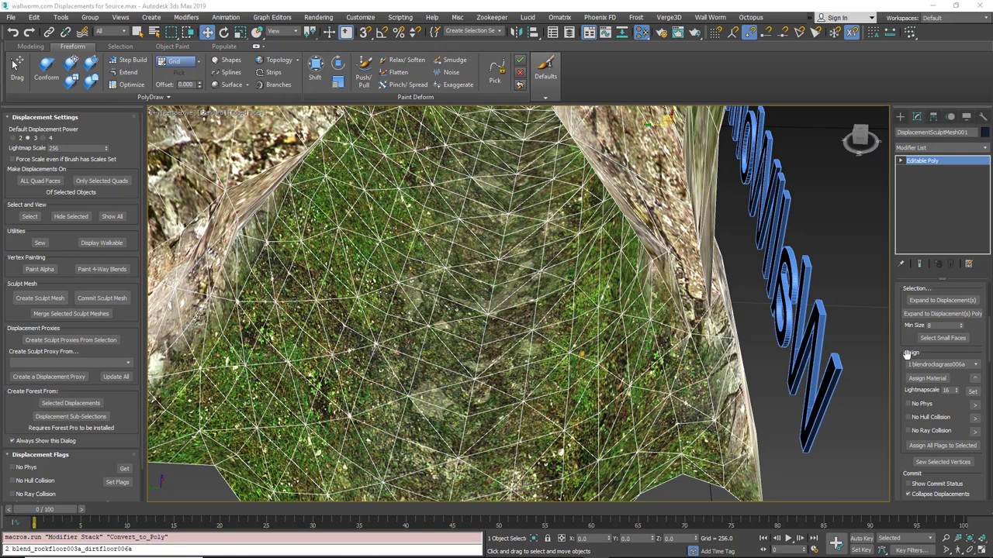
{"action": "left_click_drag", "start_coordinate": [907, 354], "coordinate": [907, 300]}
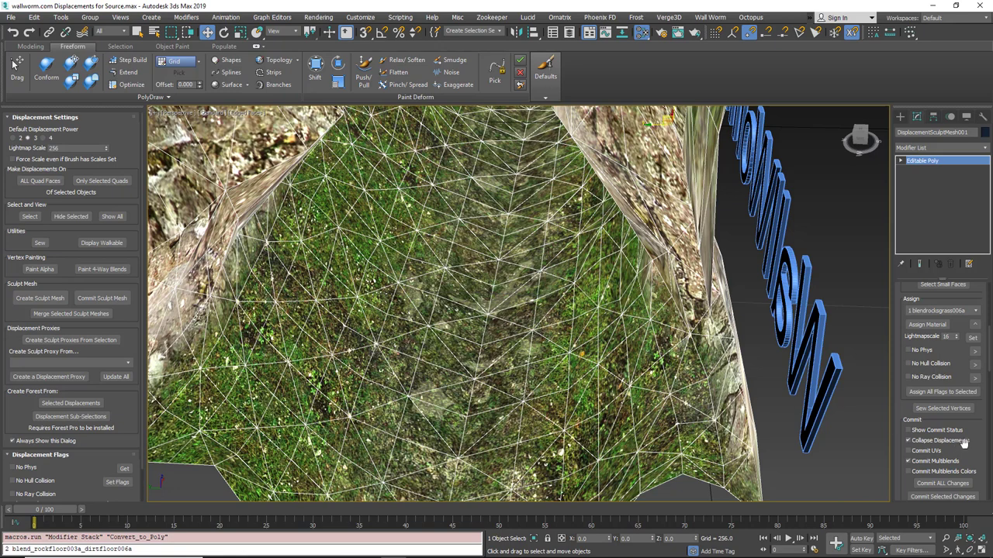
{"action": "scroll", "coordinate": [989, 353], "scroll_direction": "down", "scroll_amount": 1}
{"action": "scroll", "coordinate": [990, 353], "scroll_direction": "down", "scroll_amount": 5}
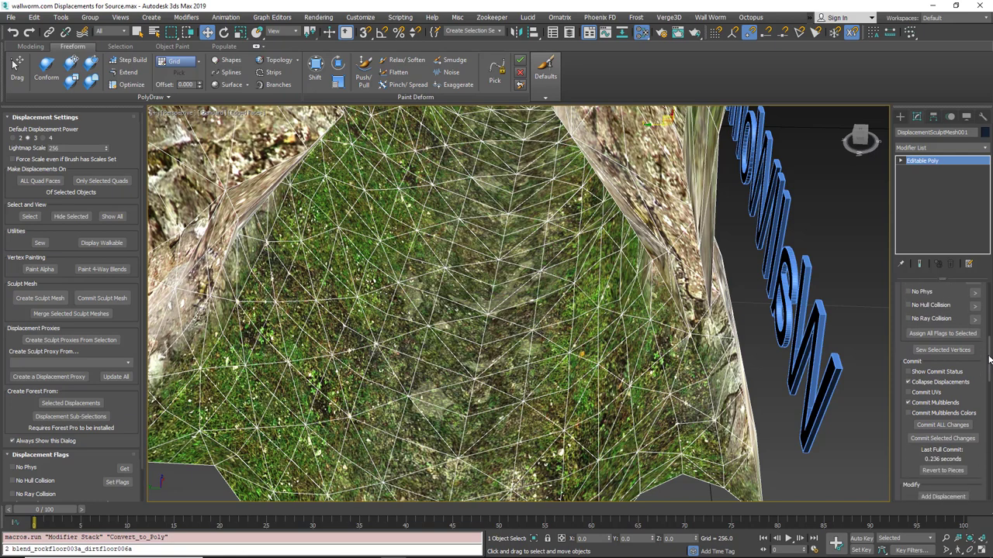
{"action": "scroll", "coordinate": [987, 364], "scroll_direction": "down", "scroll_amount": 1}
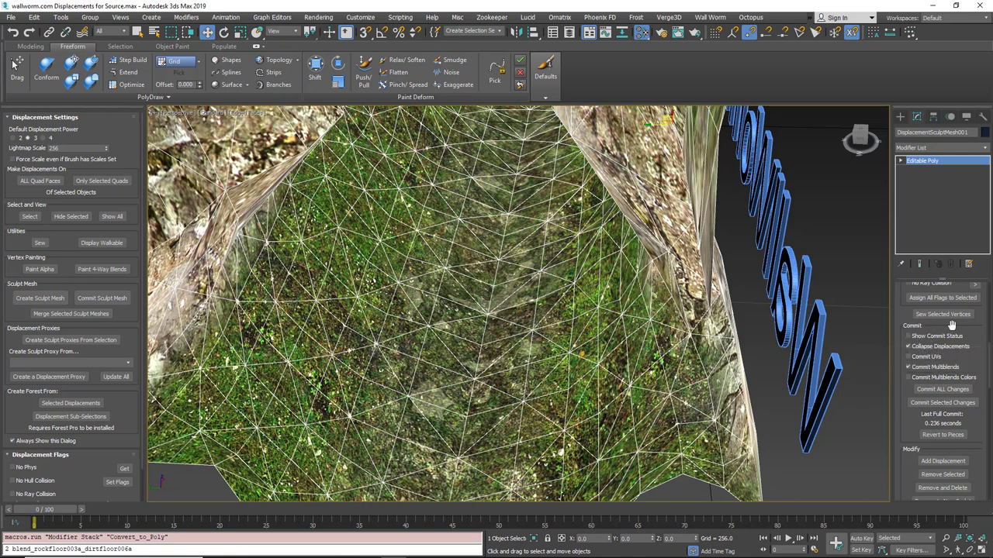
{"action": "scroll", "coordinate": [951, 321], "scroll_direction": "down", "scroll_amount": 1}
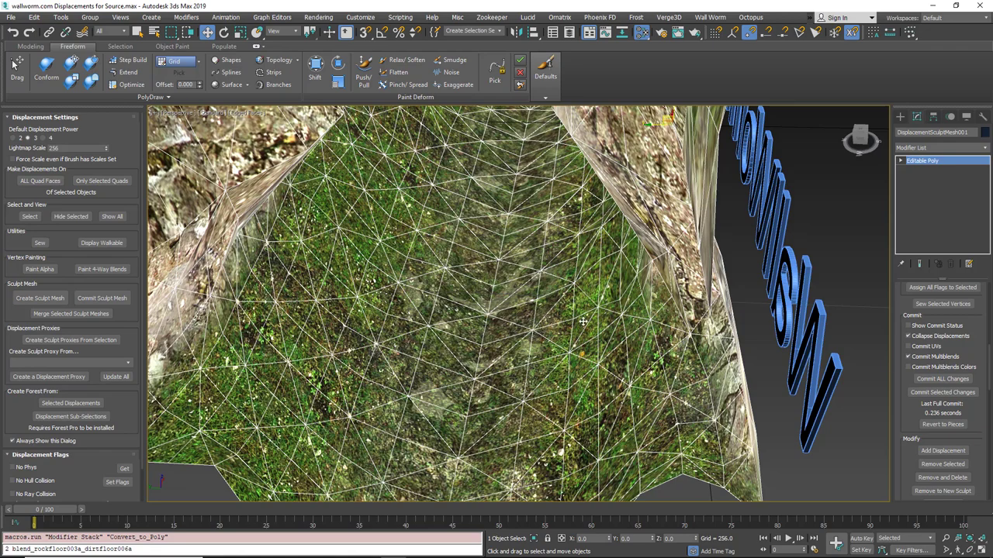
- Turn off committing multiblends for the sculpt mesh
{"action": "middle_click_drag", "start_coordinate": [558, 259], "coordinate": [576, 345]}
{"action": "scroll", "coordinate": [509, 278], "scroll_direction": "down", "scroll_amount": 4}
{"action": "middle_click_drag", "start_coordinate": [532, 277], "coordinate": [522, 310], "text": "alt"}
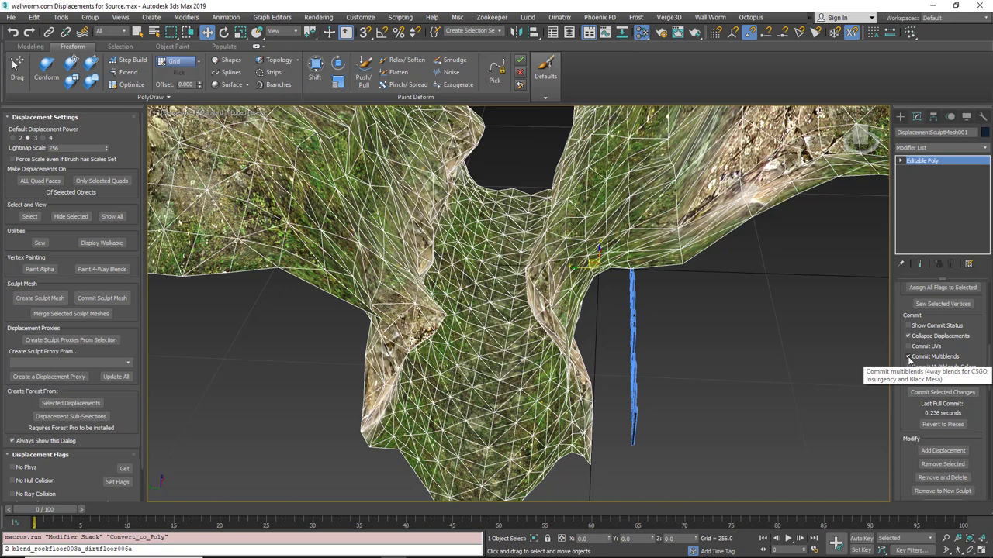
{"action": "left_click", "coordinate": [908, 356]}
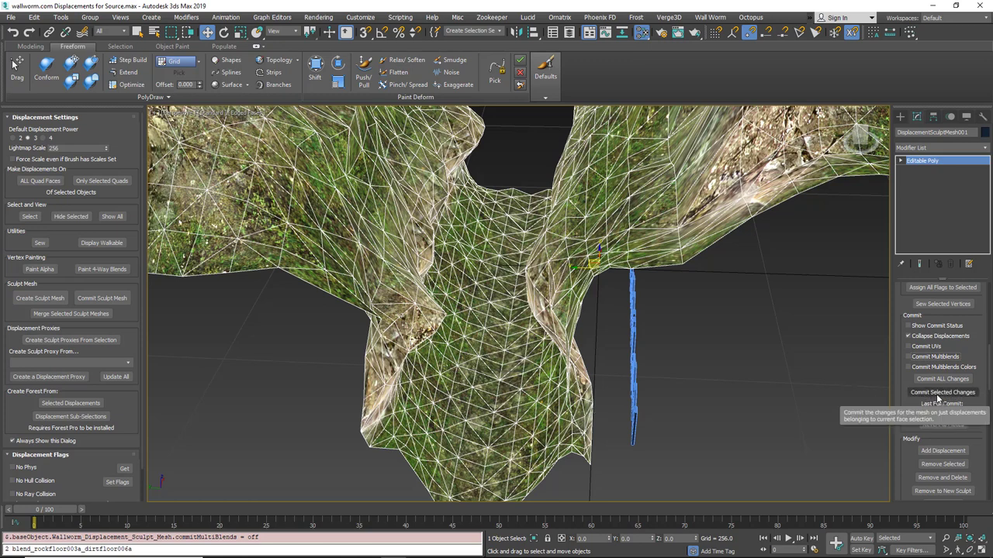
- Select a patch of polygons on the far mountain slope and expand the selection to the complete displacements they belong to
{"action": "left_click", "coordinate": [900, 161]}
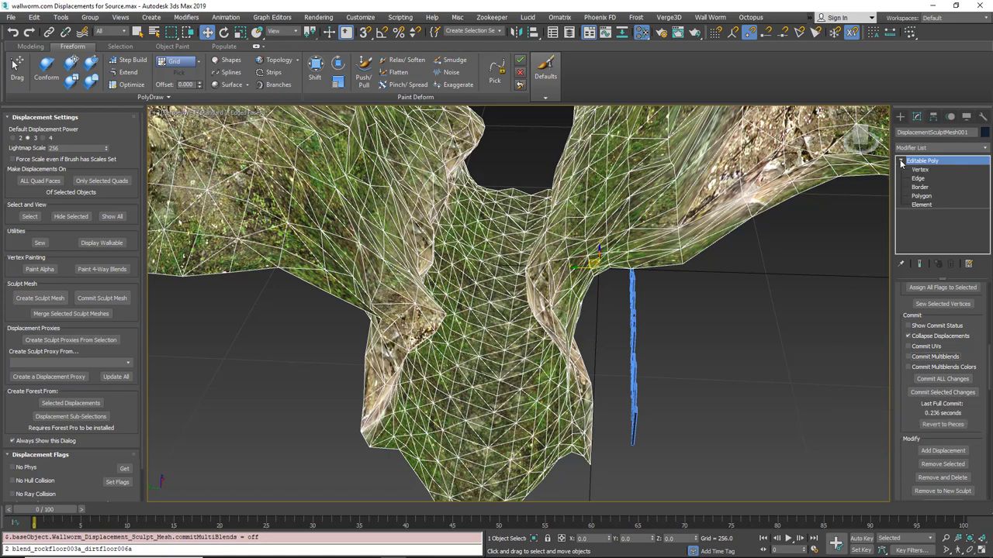
{"action": "left_click", "coordinate": [923, 198]}
{"action": "scroll", "coordinate": [559, 338], "scroll_direction": "down", "scroll_amount": 5}
{"action": "middle_click_drag", "start_coordinate": [510, 330], "coordinate": [389, 260], "text": "alt"}
{"action": "left_click_drag", "start_coordinate": [307, 153], "coordinate": [451, 222]}
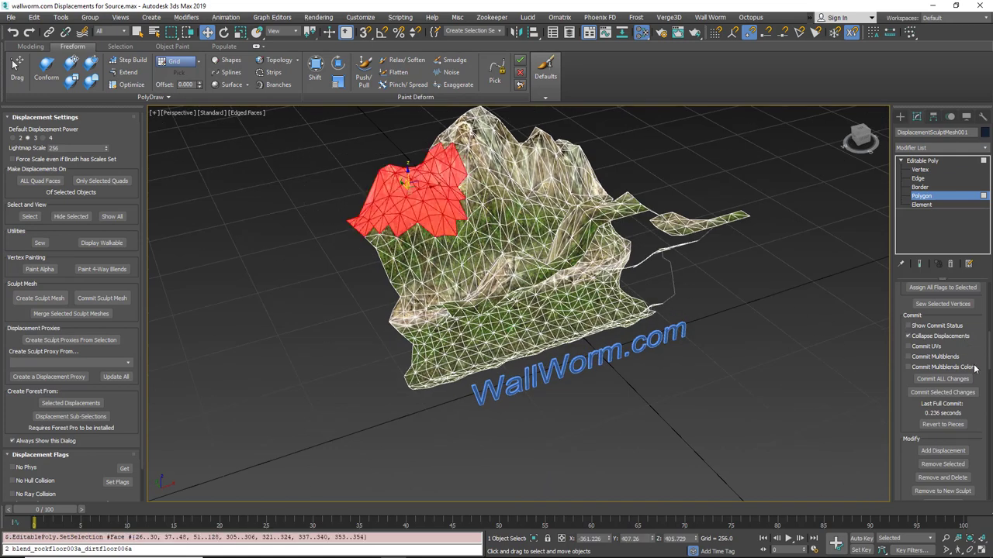
{"action": "scroll", "coordinate": [990, 354], "scroll_direction": "up", "scroll_amount": 5}
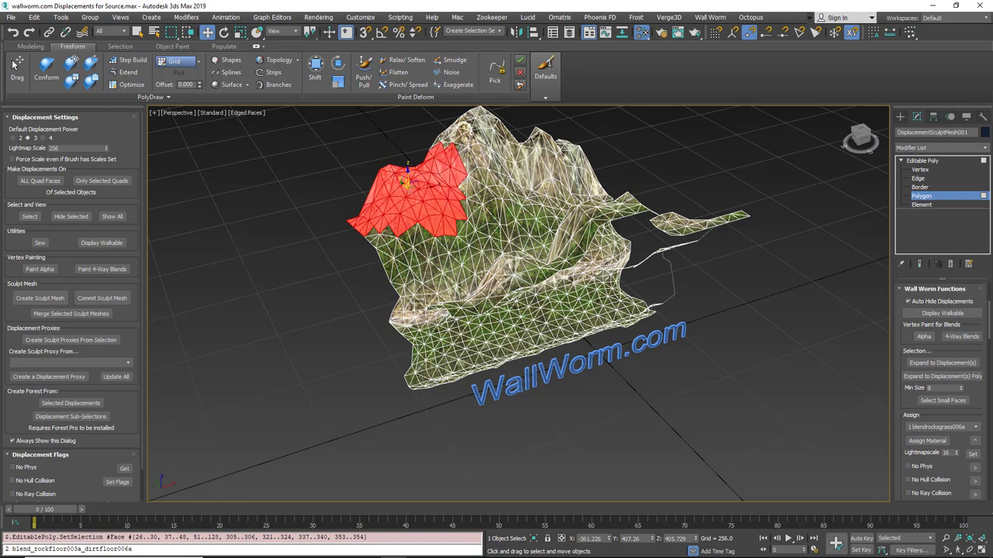
{"action": "left_click", "coordinate": [928, 362]}
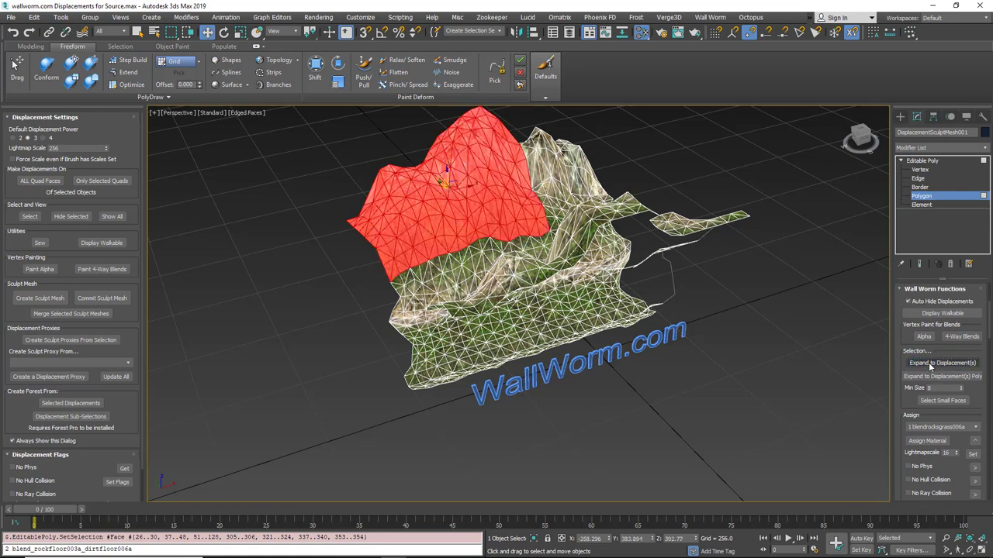
- Commit the sculpt mesh changes for only the displacements in the current face selection
{"action": "middle_click_drag", "start_coordinate": [394, 312], "coordinate": [448, 353], "text": "alt"}
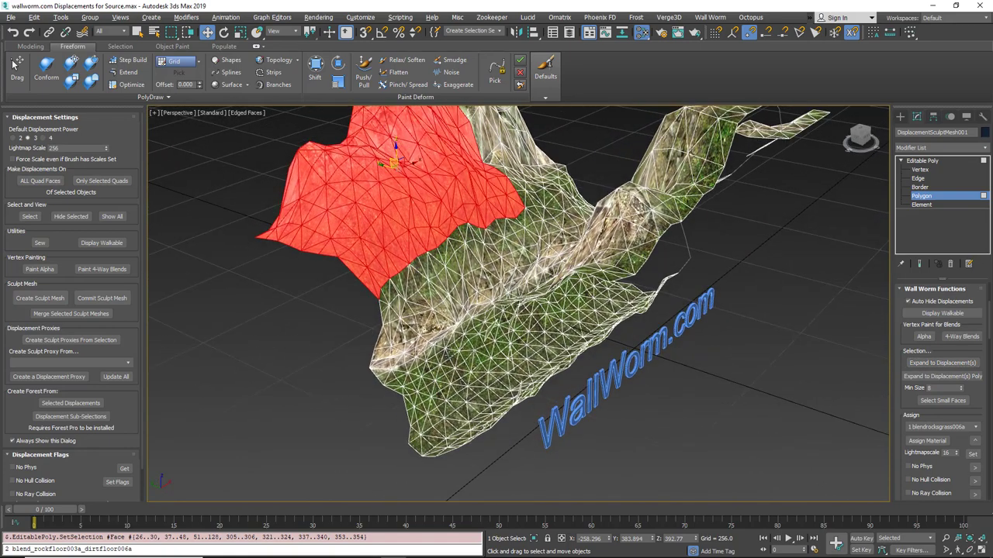
{"action": "scroll", "coordinate": [941, 419], "scroll_direction": "down", "scroll_amount": 5}
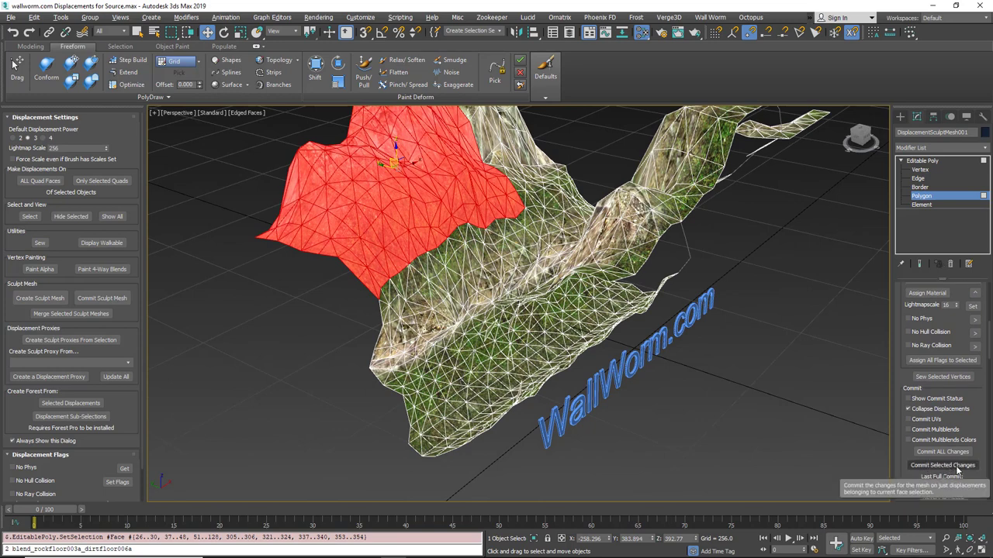
{"action": "left_click", "coordinate": [961, 467]}
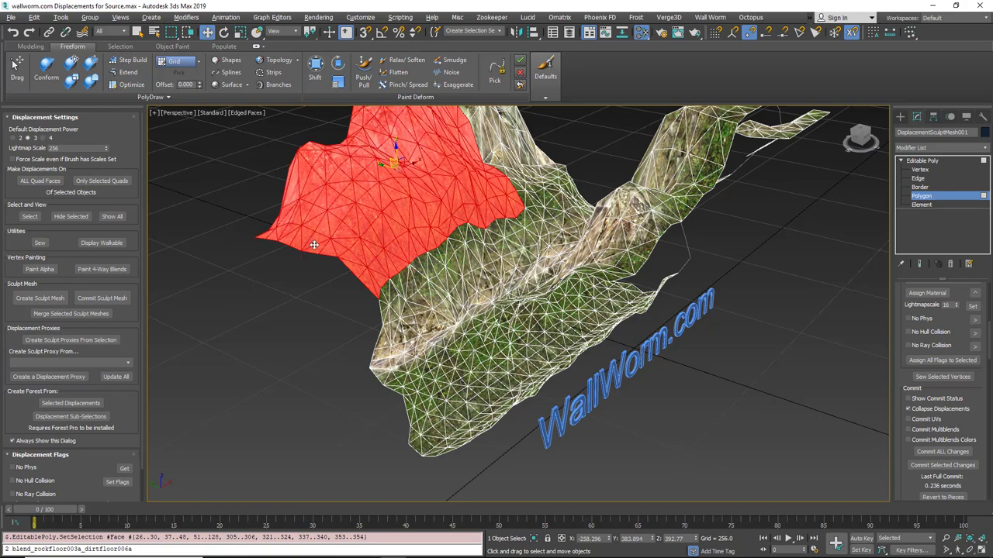
{"action": "middle_click_drag", "start_coordinate": [397, 251], "coordinate": [392, 316], "text": "alt"}
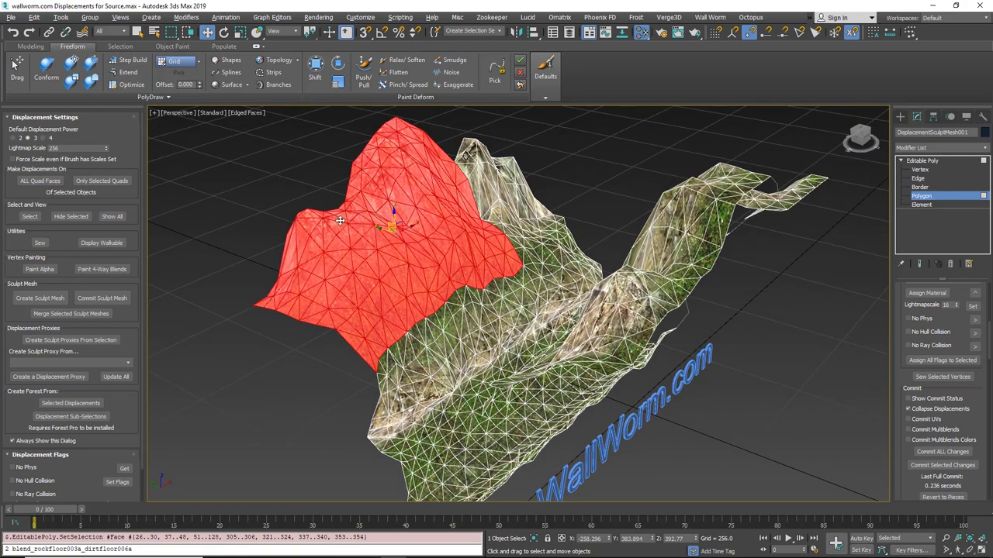
{"action": "scroll", "coordinate": [341, 211], "scroll_direction": "up", "scroll_amount": 3}
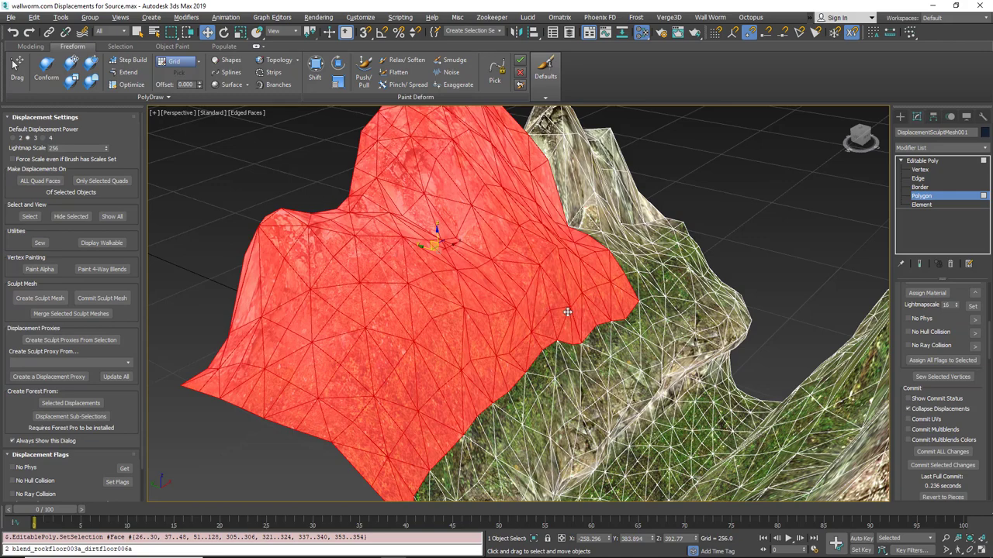
{"action": "scroll", "coordinate": [567, 312], "scroll_direction": "down", "scroll_amount": 3}
{"action": "middle_click_drag", "start_coordinate": [556, 293], "coordinate": [549, 312], "text": "alt"}
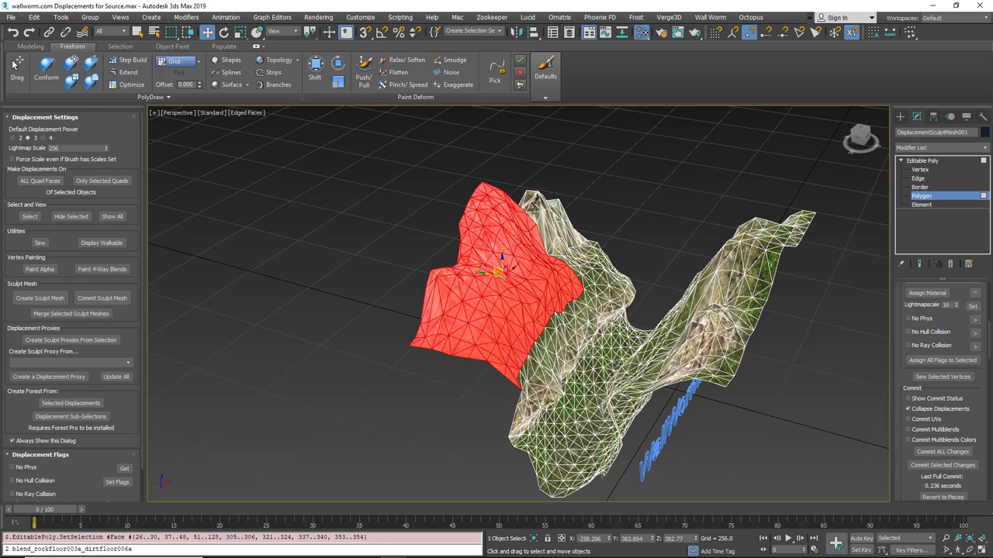
{"action": "scroll", "coordinate": [927, 392], "scroll_direction": "down", "scroll_amount": 3}
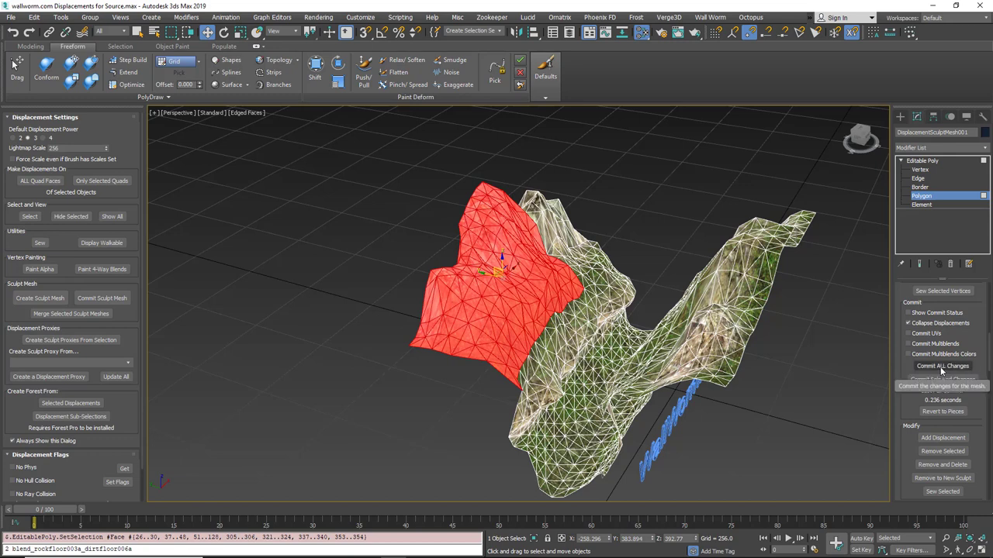
{"action": "left_click", "coordinate": [942, 411]}
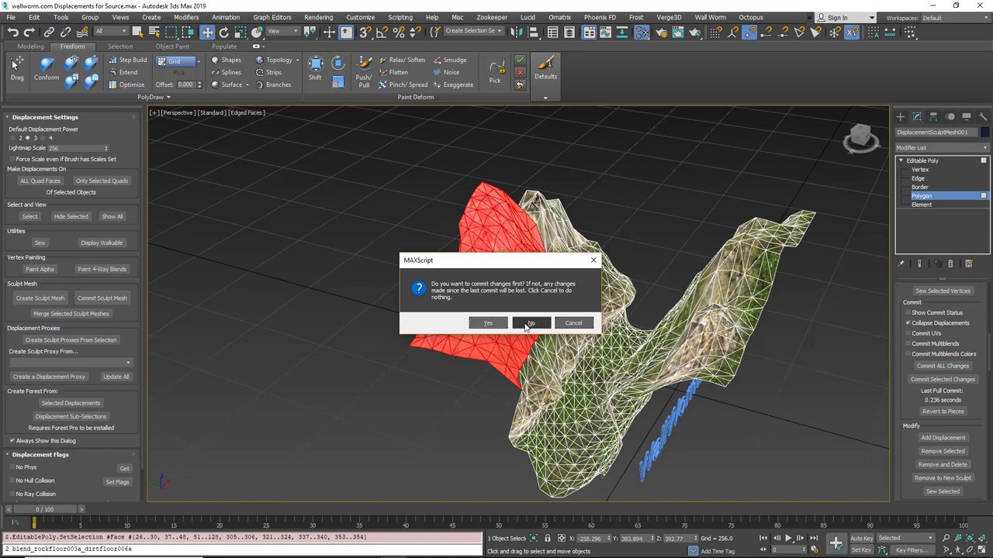
{"action": "left_click_drag", "start_coordinate": [525, 262], "coordinate": [307, 195]}
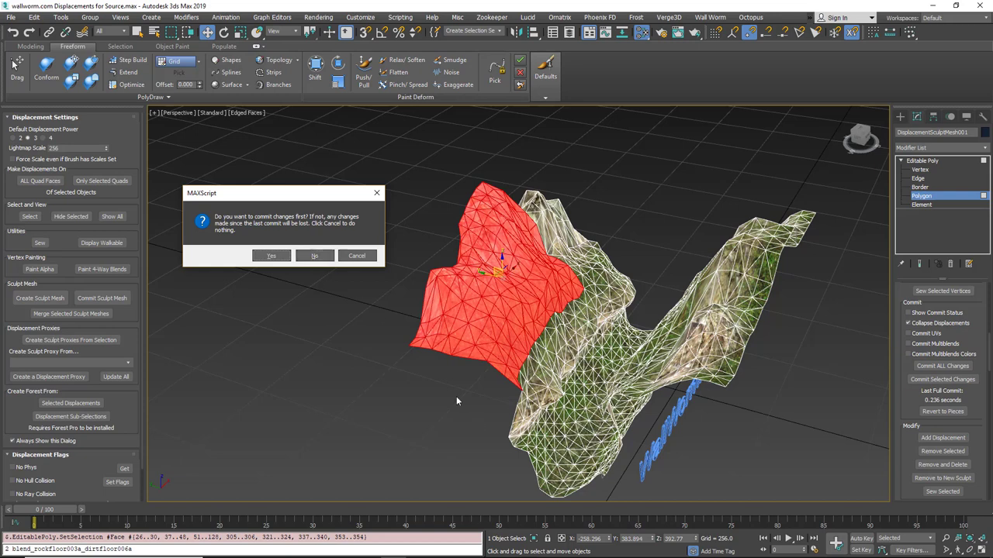
{"action": "left_click", "coordinate": [356, 256]}
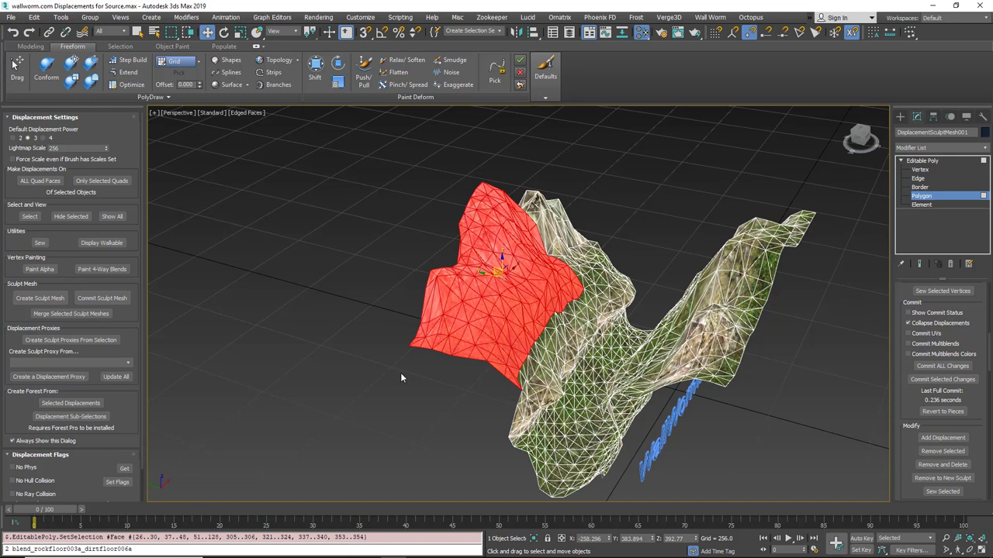
- Review the sculpt mesh's Modify options, and commit all changes of the mesh
{"action": "scroll", "coordinate": [925, 330], "scroll_direction": "down", "scroll_amount": 3}
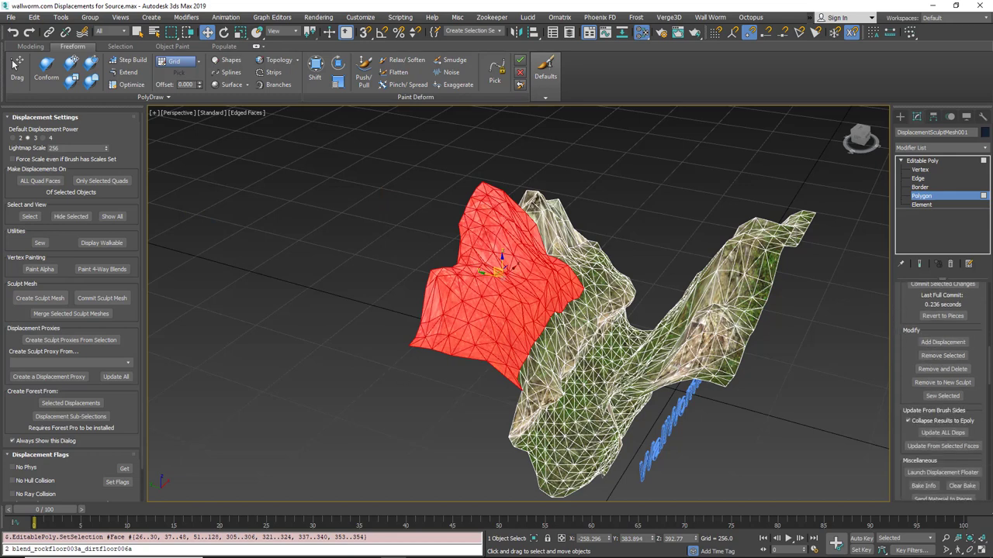
{"action": "middle_click_drag", "start_coordinate": [714, 364], "coordinate": [407, 374], "text": "alt"}
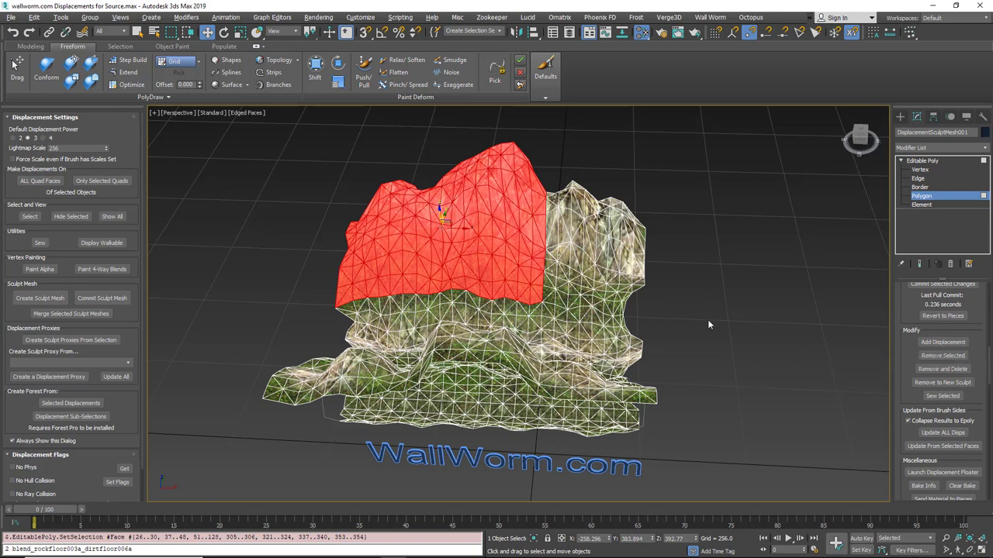
{"action": "middle_click_drag", "start_coordinate": [690, 345], "coordinate": [627, 346]}
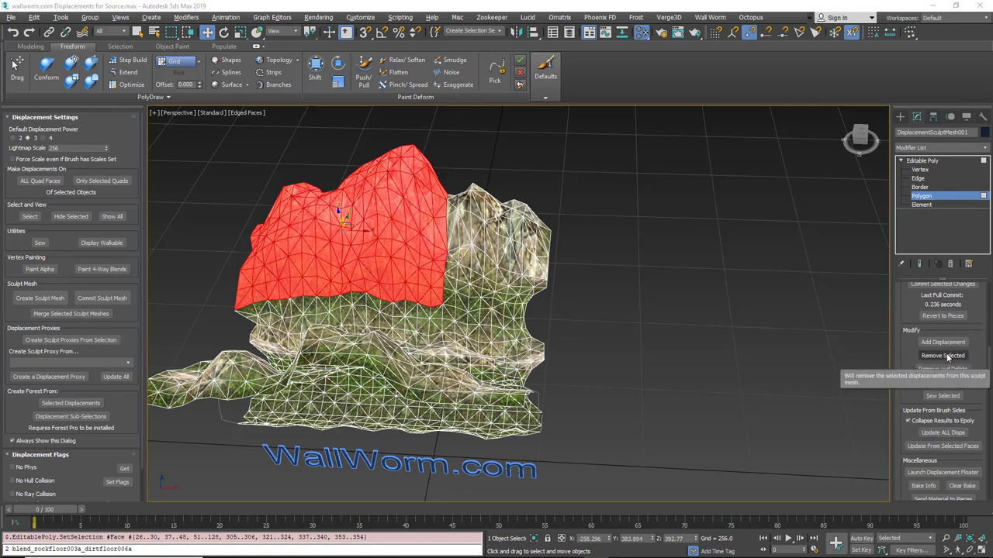
{"action": "middle_click_drag", "start_coordinate": [355, 277], "coordinate": [477, 336]}
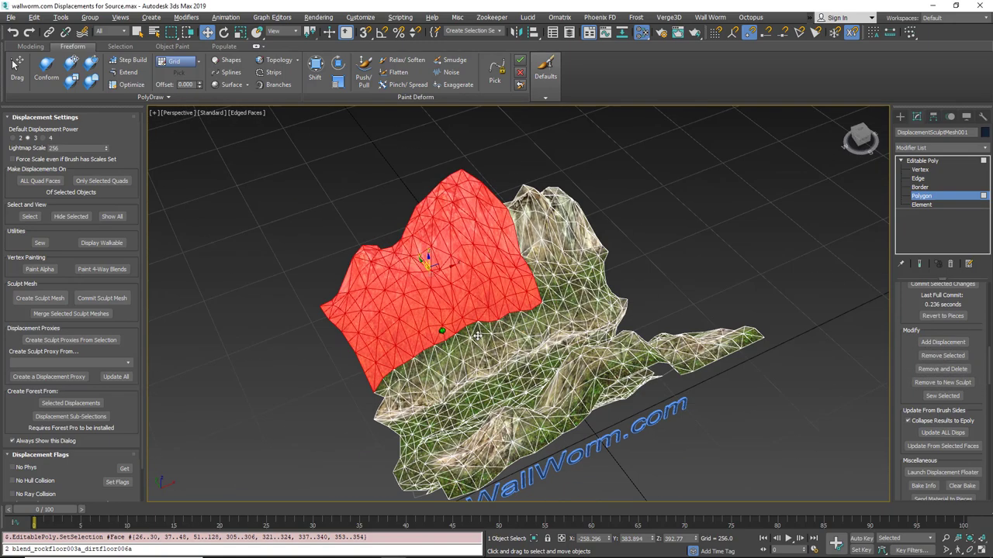
{"action": "scroll", "coordinate": [425, 332], "scroll_direction": "up", "scroll_amount": 3}
{"action": "middle_click_drag", "start_coordinate": [425, 316], "coordinate": [429, 313], "text": "alt"}
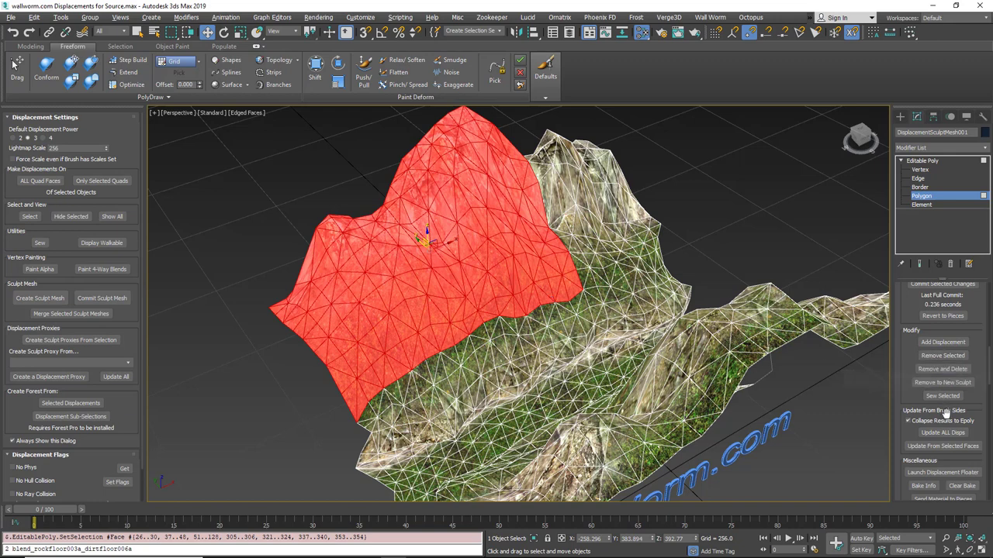
{"action": "scroll", "coordinate": [923, 364], "scroll_direction": "up", "scroll_amount": 3}
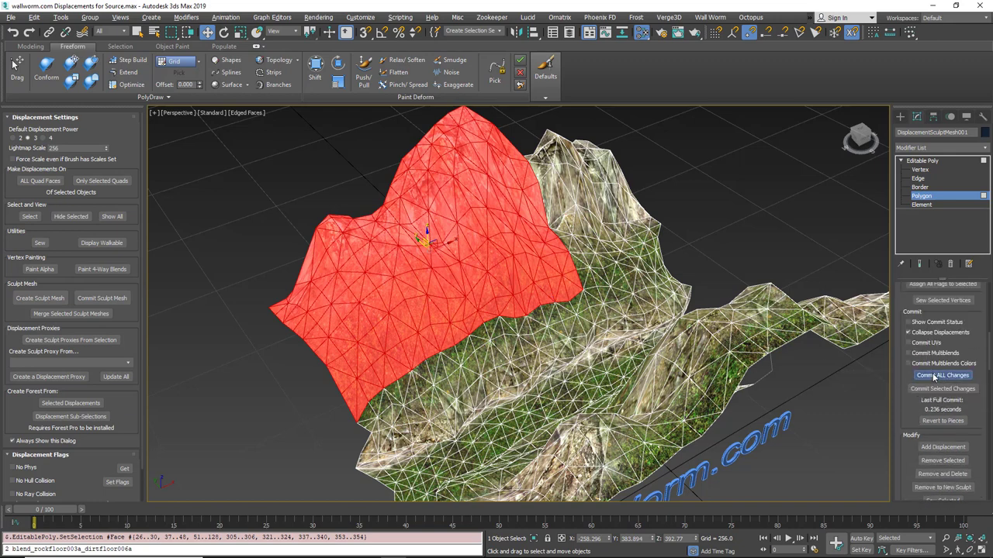
{"action": "left_click", "coordinate": [932, 375]}
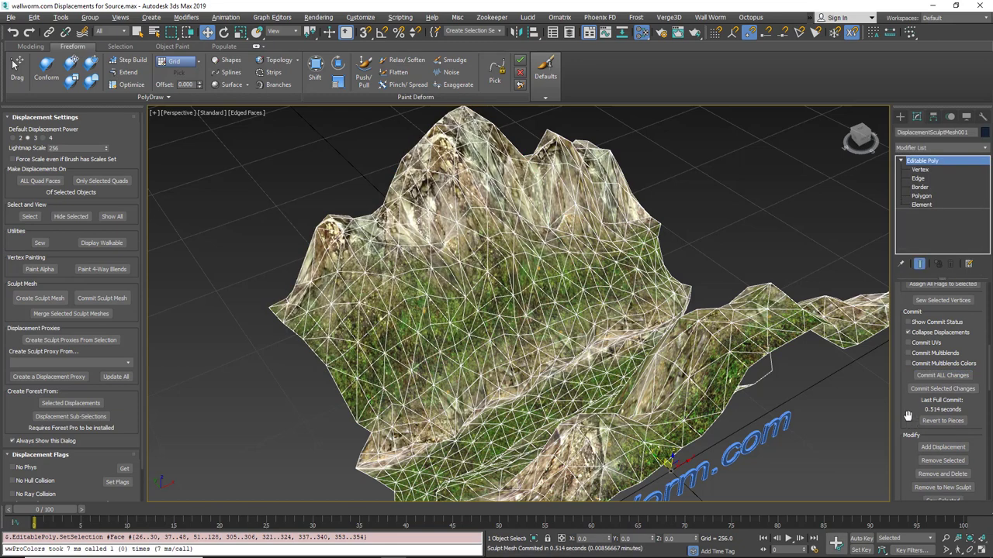
- Remove the selected mountain displacements from the sculpt mesh without committing their faces first
{"action": "left_click", "coordinate": [921, 196]}
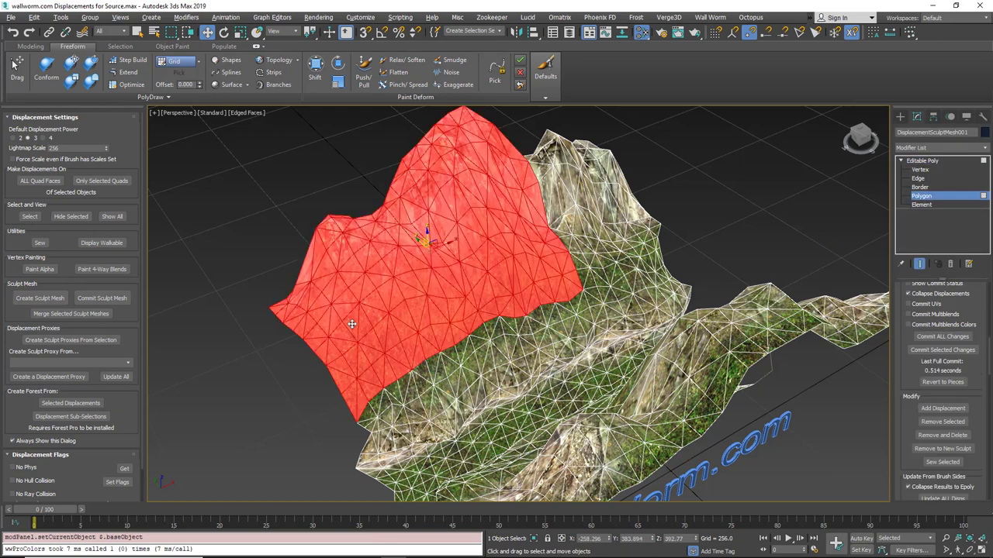
{"action": "left_click", "coordinate": [943, 422]}
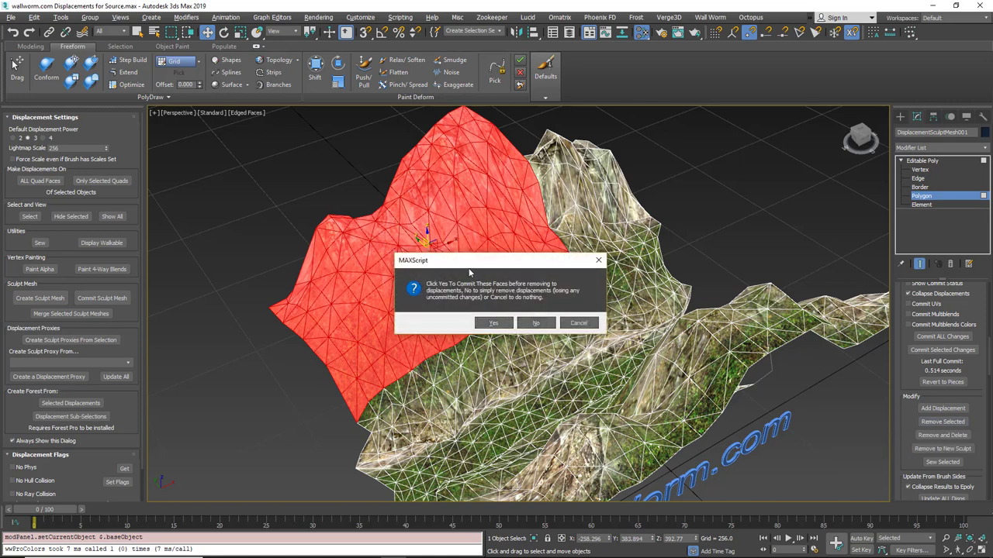
{"action": "left_click", "coordinate": [535, 323]}
- Check the removed mountain displacements by selecting them individually as separate objects
{"action": "left_click", "coordinate": [420, 310]}
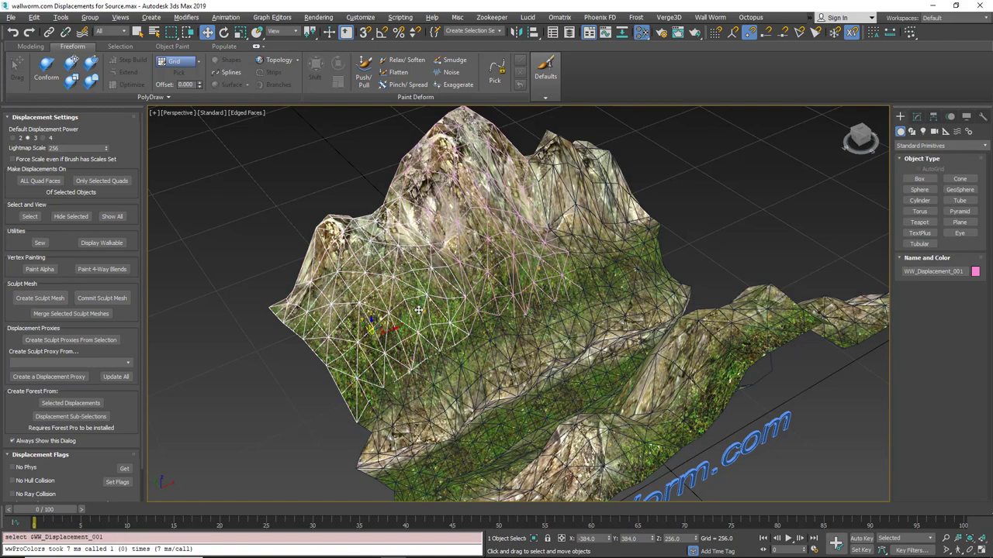
{"action": "left_click", "coordinate": [470, 231]}
{"action": "left_click", "coordinate": [571, 220]}
{"action": "left_click", "coordinate": [494, 247]}
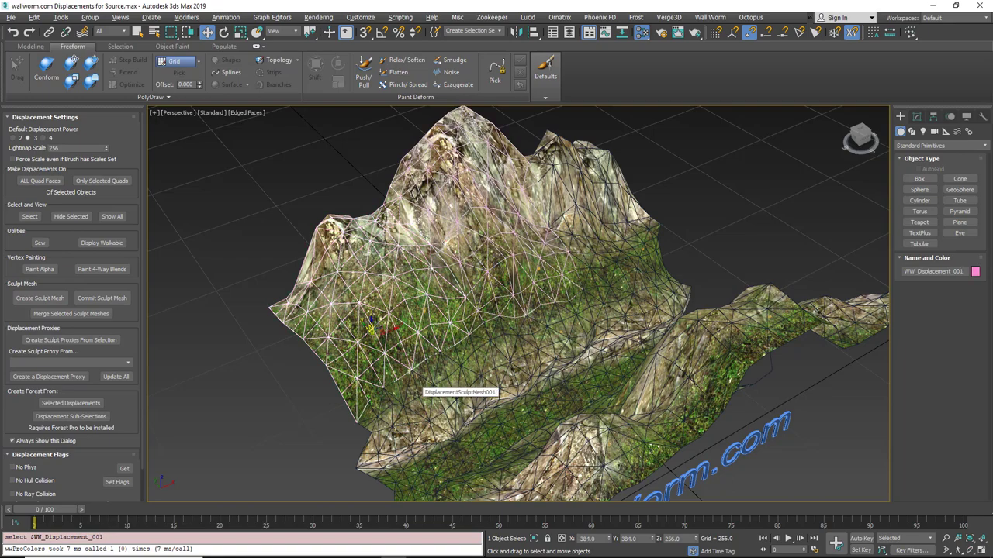
{"action": "left_click", "coordinate": [488, 287]}
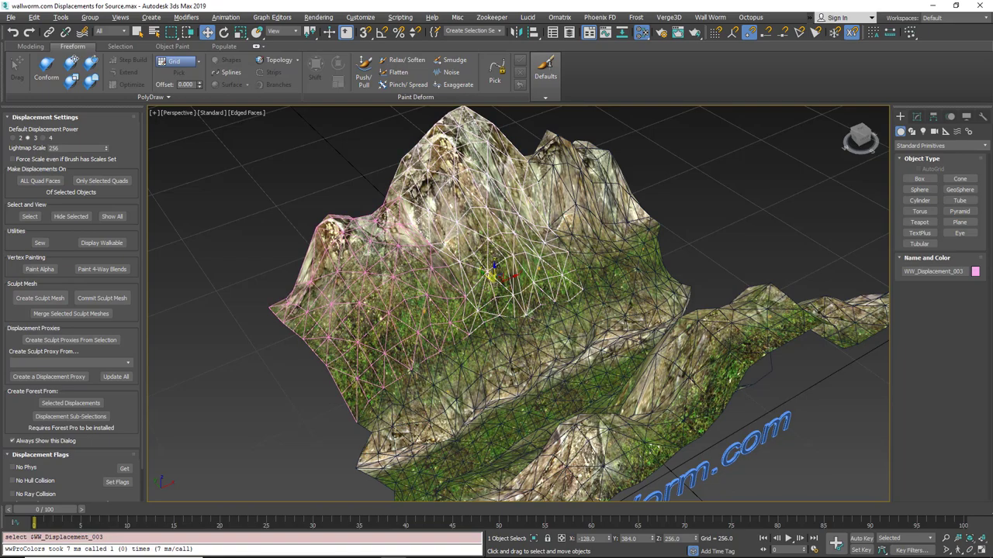
- Add the two removed mountain displacements back to the sculpt mesh
{"action": "left_click", "coordinate": [528, 365]}
{"action": "middle_click_drag", "start_coordinate": [557, 380], "coordinate": [513, 386], "text": "alt"}
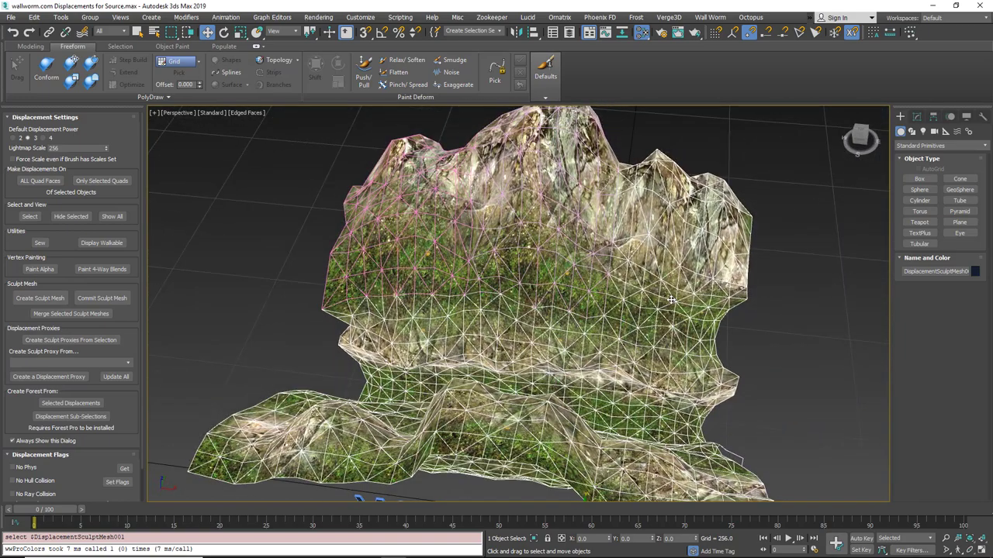
{"action": "left_click", "coordinate": [917, 116]}
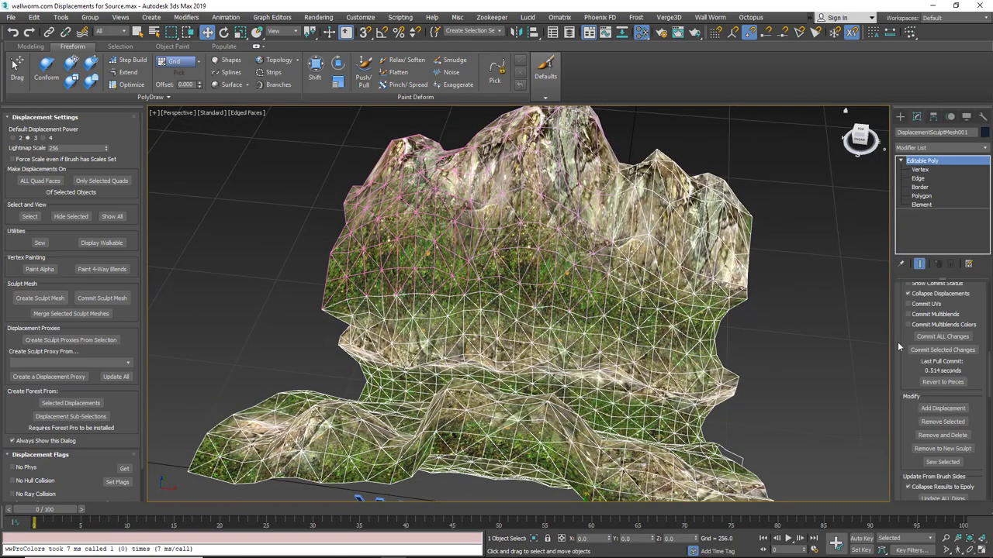
{"action": "left_click", "coordinate": [942, 408]}
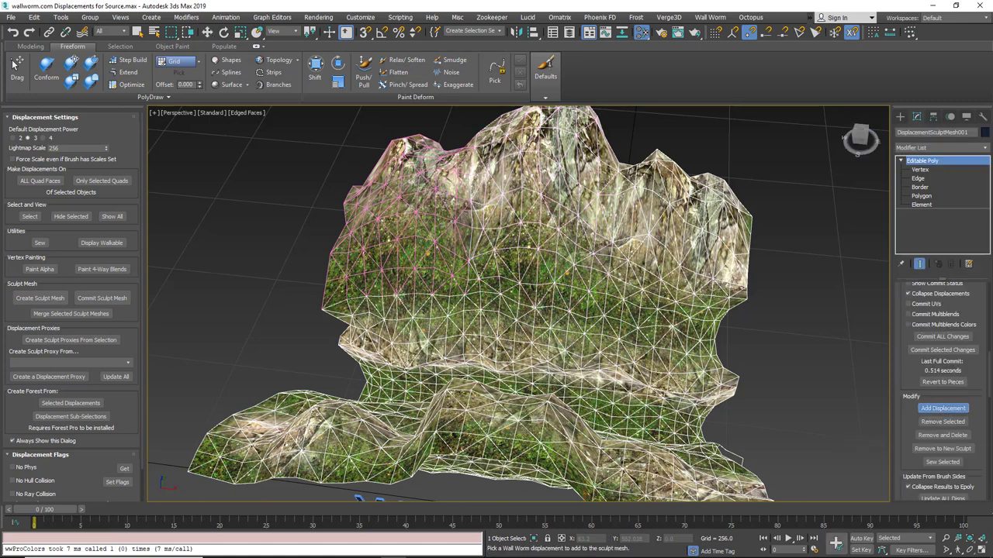
{"action": "left_click", "coordinate": [417, 243]}
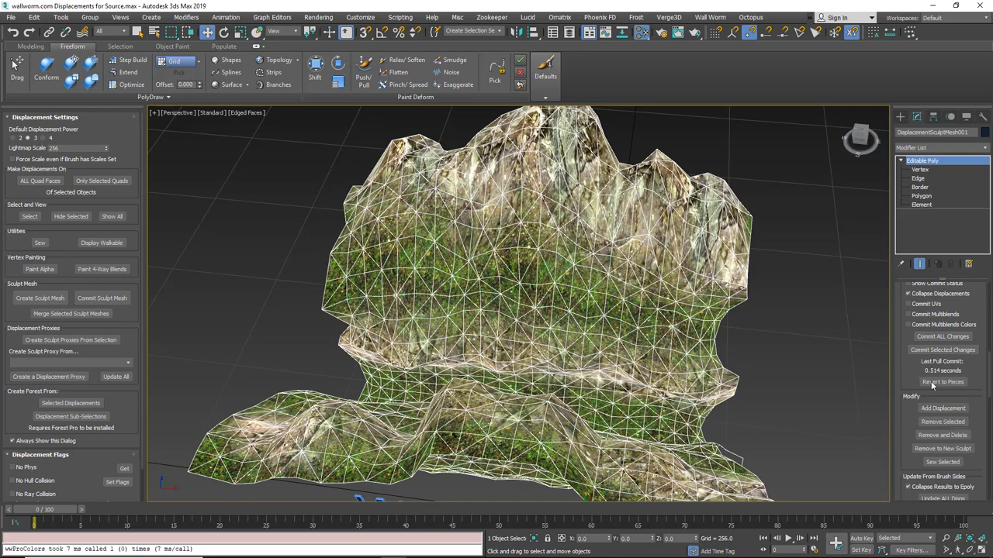
- Select a face on each of two adjacent mountain displacements and remove them to a new sculpt mesh without committing the faces
{"action": "left_click", "coordinate": [921, 197]}
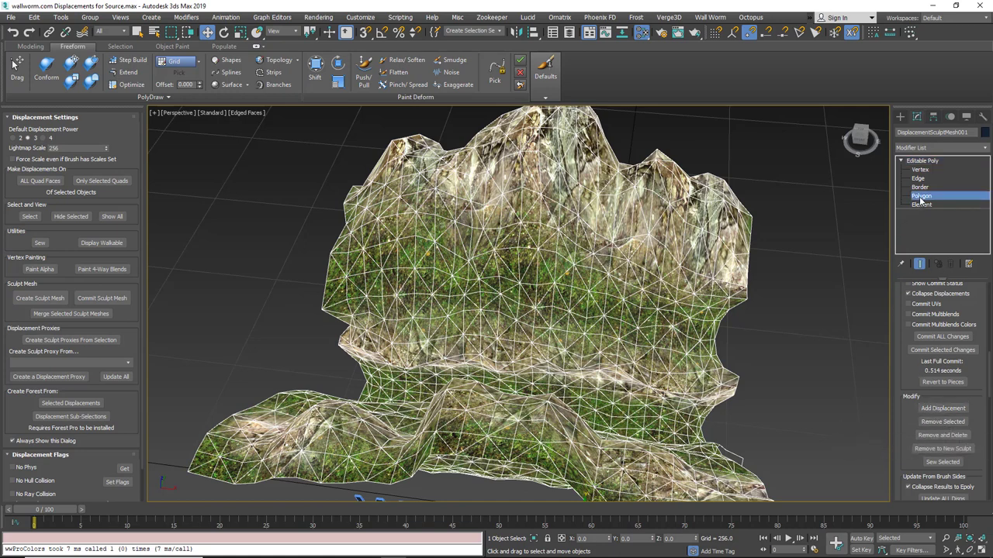
{"action": "left_click", "coordinate": [420, 231]}
{"action": "left_click", "coordinate": [549, 242], "text": "ctrl"}
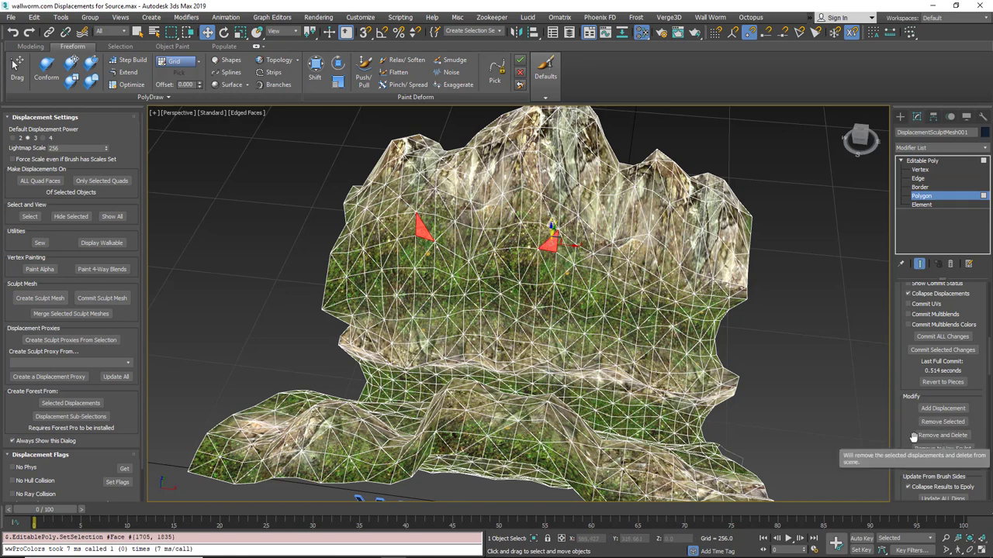
{"action": "scroll", "coordinate": [946, 430], "scroll_direction": "down", "scroll_amount": 1}
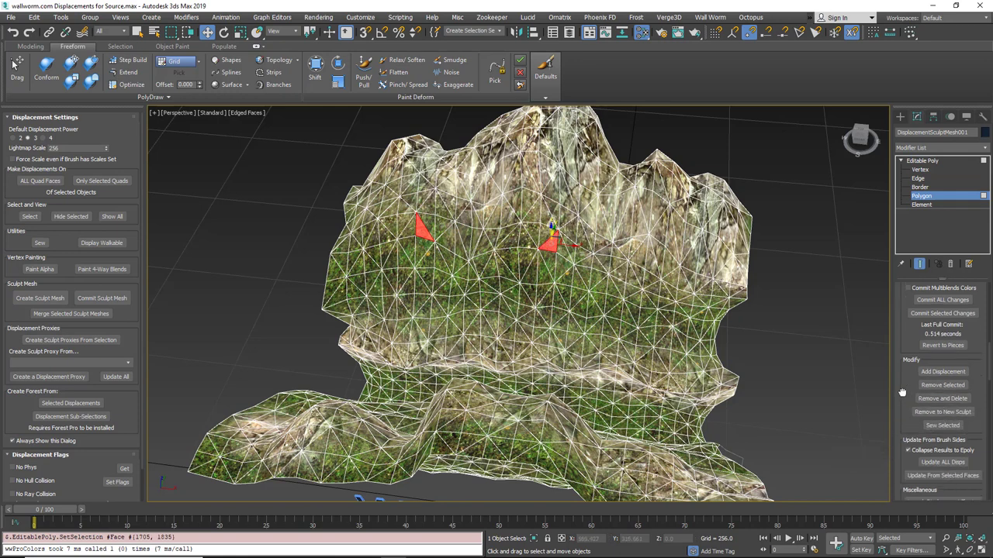
{"action": "left_click", "coordinate": [943, 414]}
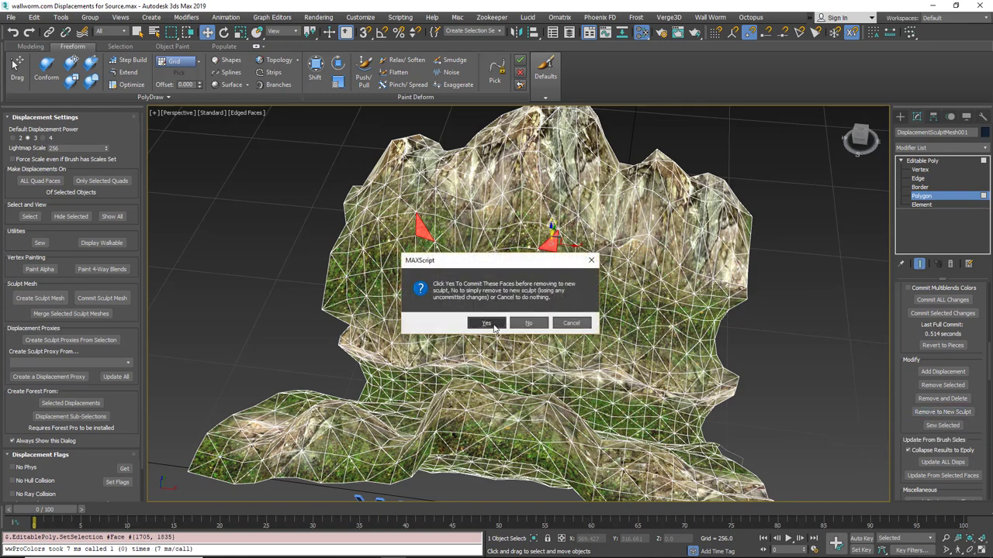
{"action": "left_click", "coordinate": [527, 323]}
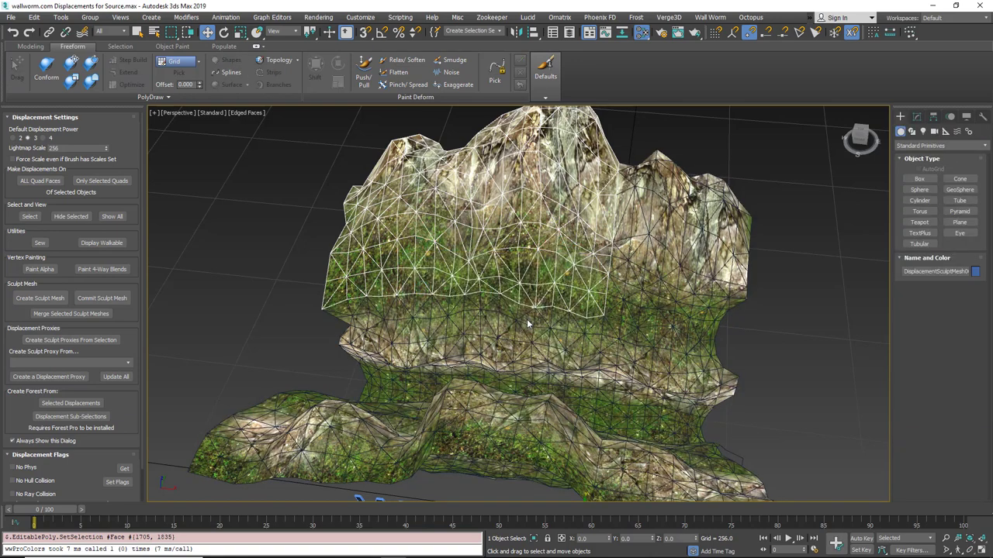
- Check the split by selecting the original sculpt mesh and the new mountain sculpt mesh individually
{"action": "middle_click_drag", "start_coordinate": [479, 265], "coordinate": [514, 262], "text": "alt"}
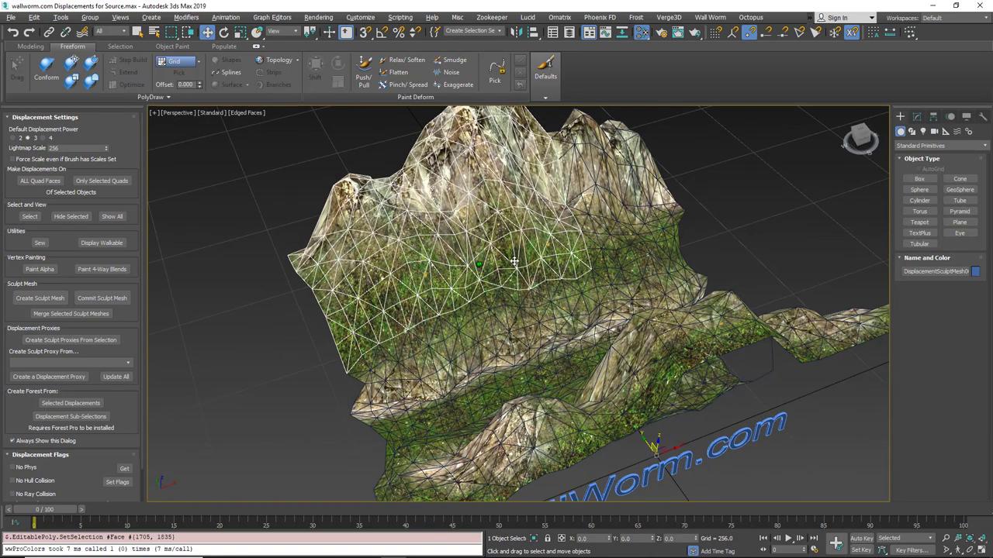
{"action": "left_click", "coordinate": [613, 183]}
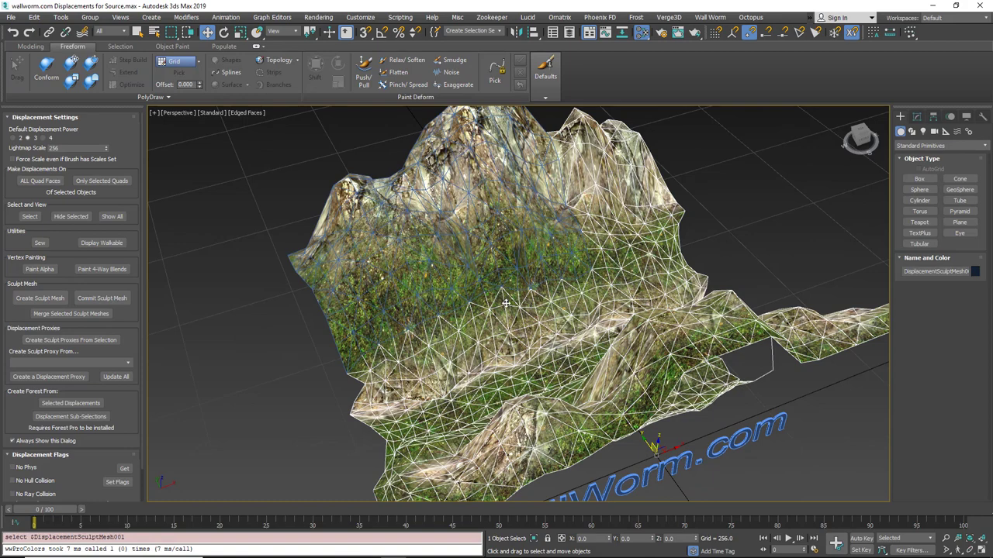
{"action": "left_click", "coordinate": [489, 254]}
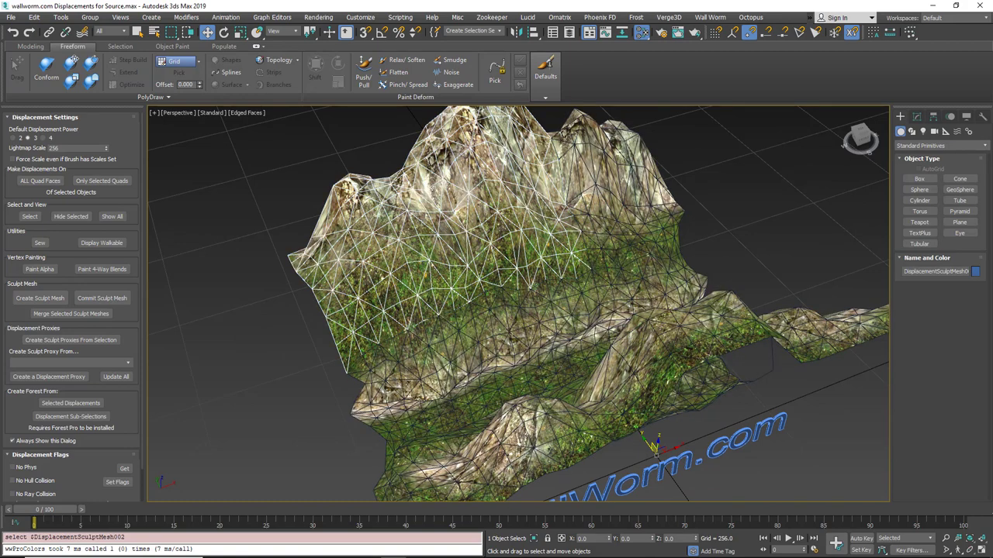
{"action": "left_click", "coordinate": [488, 359]}
{"action": "left_click", "coordinate": [454, 295]}
{"action": "mouse_move", "coordinate": [455, 295]}
{"action": "middle_mouse_down"}
{"action": "mouse_move", "coordinate": [475, 357]}
{"action": "mouse_move", "coordinate": [486, 348]}
{"action": "mouse_move", "coordinate": [472, 318]}
{"action": "mouse_move", "coordinate": [474, 281]}
{"action": "middle_mouse_up"}
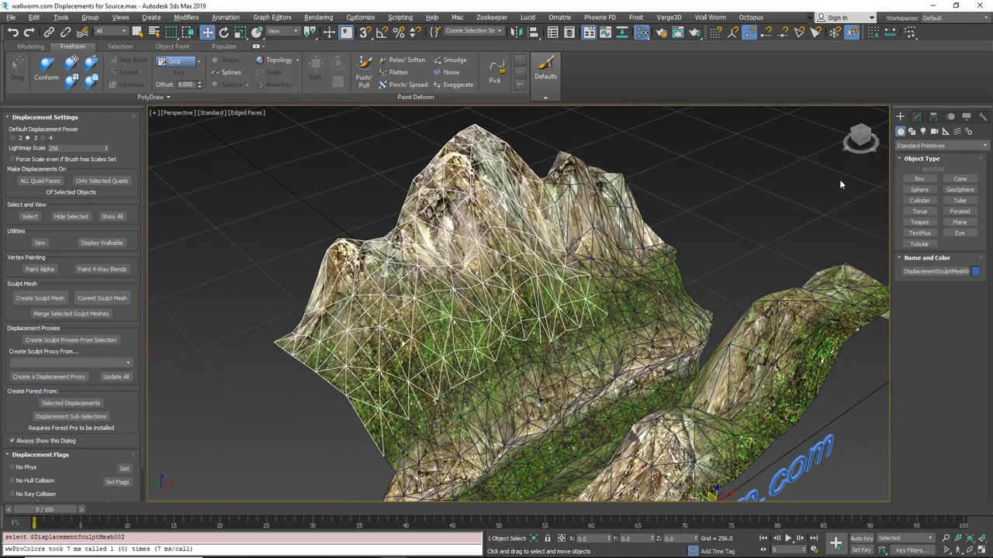
- Deform the lower slope of the new mountain sculpt mesh with the Push/Pull brush, enlarging the brush size to about 150
{"action": "left_click", "coordinate": [916, 116]}
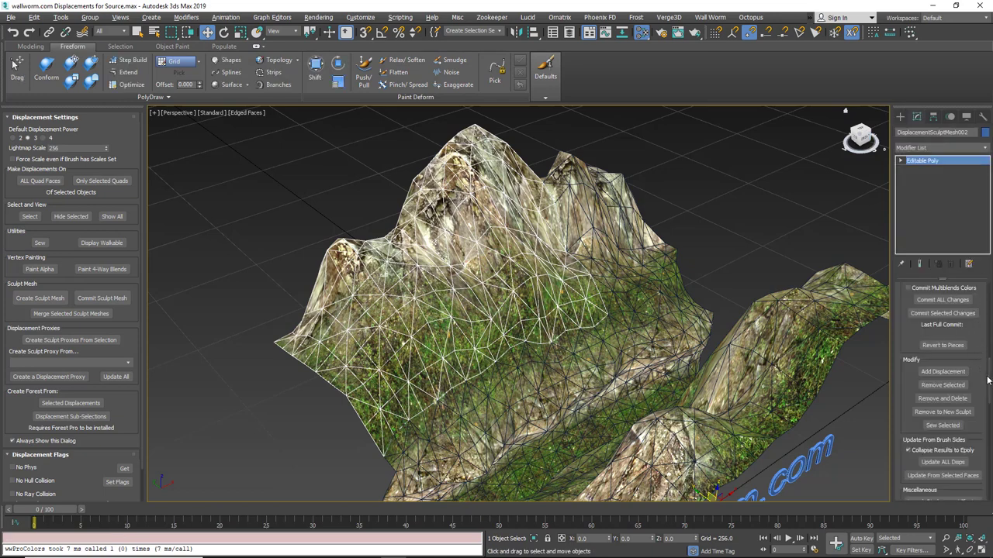
{"action": "left_click_drag", "start_coordinate": [990, 384], "coordinate": [990, 454]}
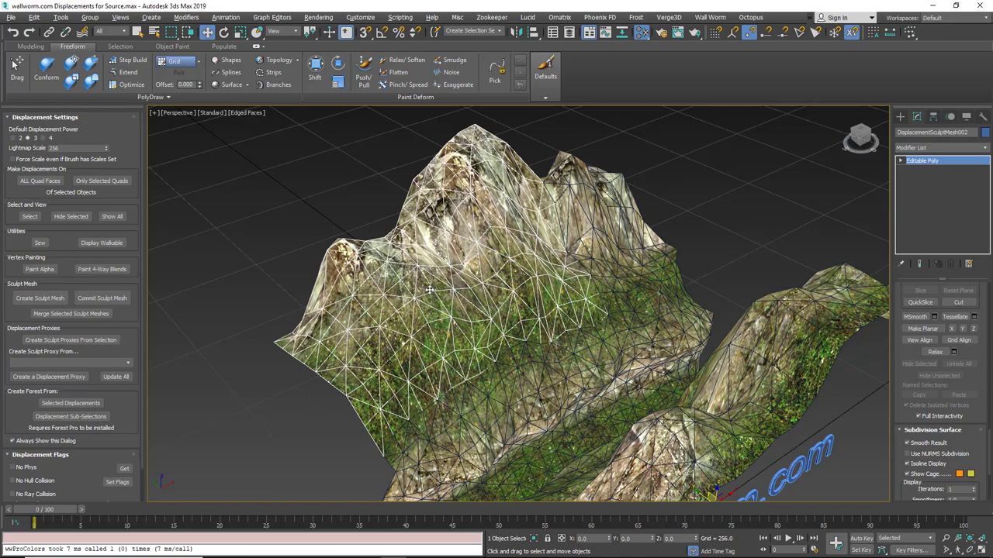
{"action": "scroll", "coordinate": [461, 377], "scroll_direction": "up", "scroll_amount": 5}
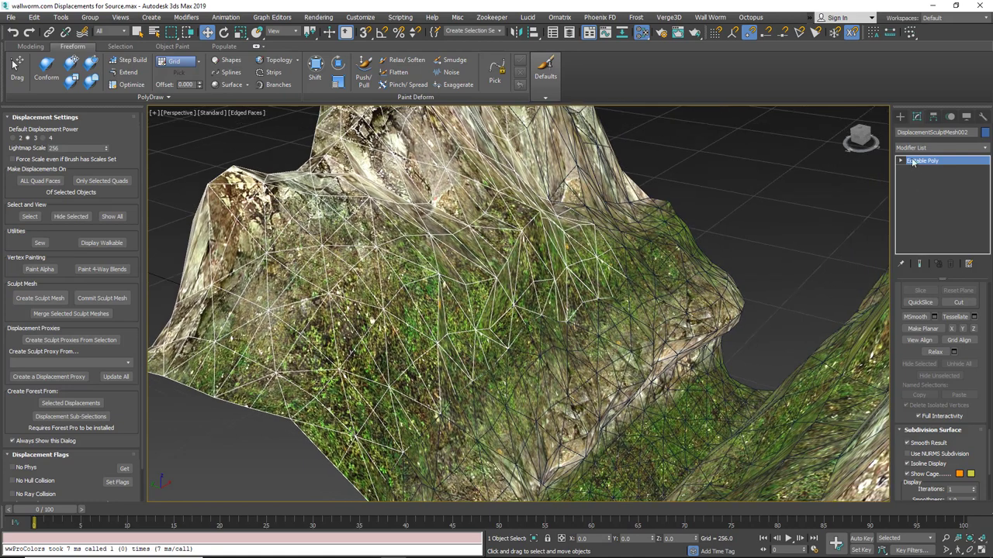
{"action": "left_click", "coordinate": [361, 70]}
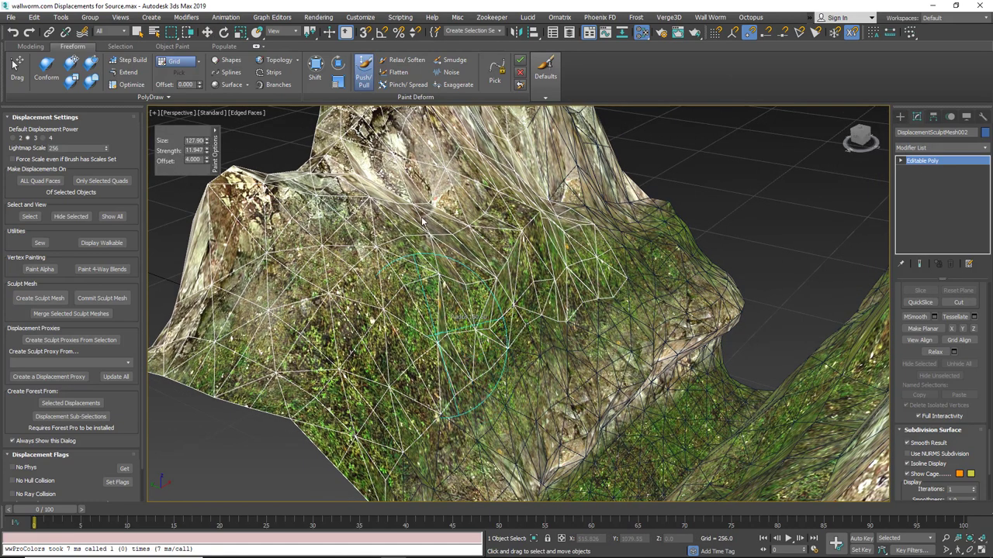
{"action": "left_click_drag", "start_coordinate": [422, 221], "coordinate": [422, 222], "text": "ctrl+shift"}
{"action": "mouse_move", "coordinate": [440, 337]}
{"action": "left_mouse_down"}
{"action": "mouse_move", "coordinate": [474, 342]}
{"action": "mouse_move", "coordinate": [451, 351]}
{"action": "mouse_move", "coordinate": [461, 392]}
{"action": "left_mouse_up"}
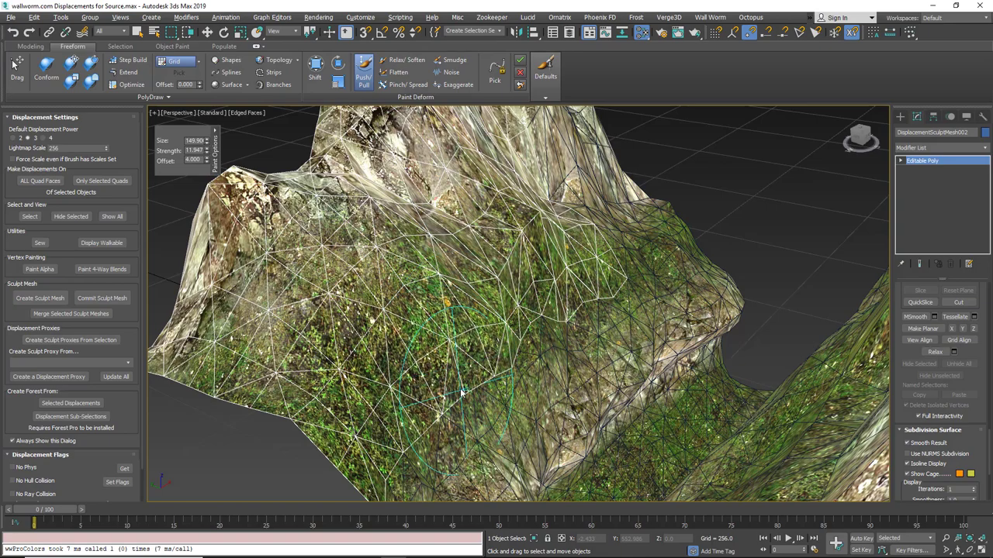
{"action": "middle_click_drag", "start_coordinate": [460, 393], "coordinate": [436, 394], "text": "alt"}
{"action": "middle_click_drag", "start_coordinate": [465, 353], "coordinate": [457, 366]}
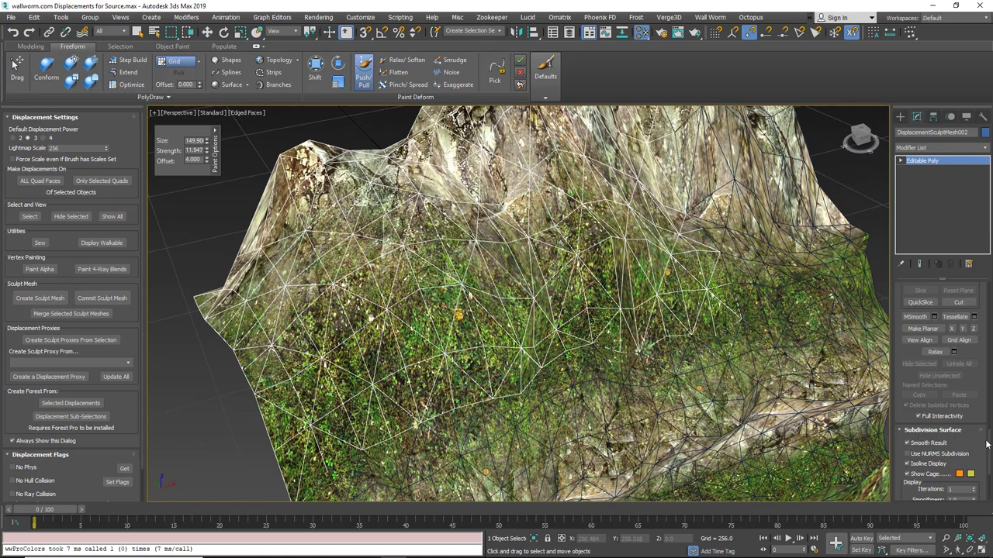
- Commit all changes of the new mountain sculpt mesh and inspect its seam with the original mesh
{"action": "left_click_drag", "start_coordinate": [986, 458], "coordinate": [987, 485]}
{"action": "scroll", "coordinate": [990, 443], "scroll_direction": "down", "scroll_amount": 5}
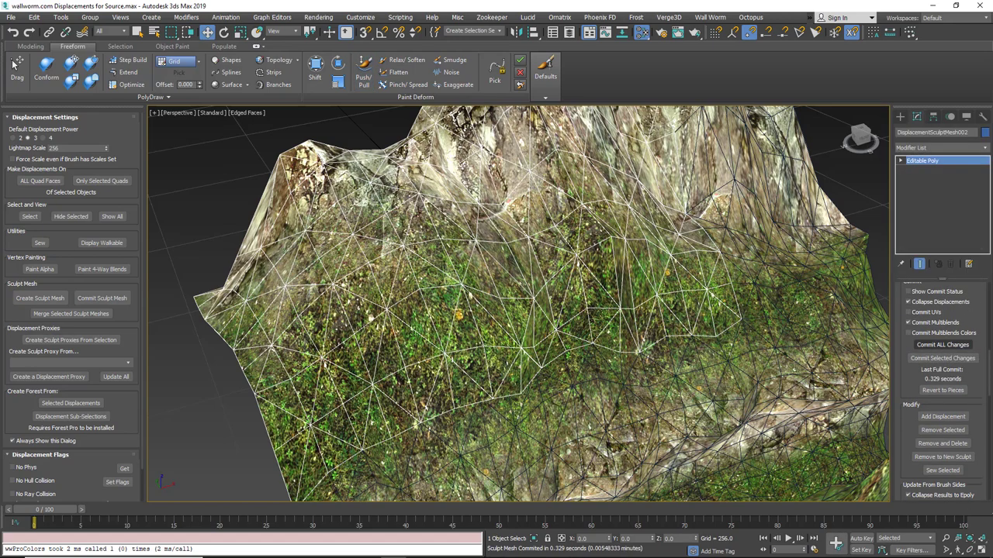
{"action": "mouse_move", "coordinate": [529, 389]}
{"action": "middle_mouse_down", "text": "alt"}
{"action": "mouse_move", "coordinate": [536, 310]}
{"action": "mouse_move", "coordinate": [531, 388]}
{"action": "mouse_move", "coordinate": [377, 373]}
{"action": "mouse_move", "coordinate": [442, 334]}
{"action": "middle_mouse_up", "text": "alt"}
{"action": "scroll", "coordinate": [531, 388], "scroll_direction": "up", "scroll_amount": 3}
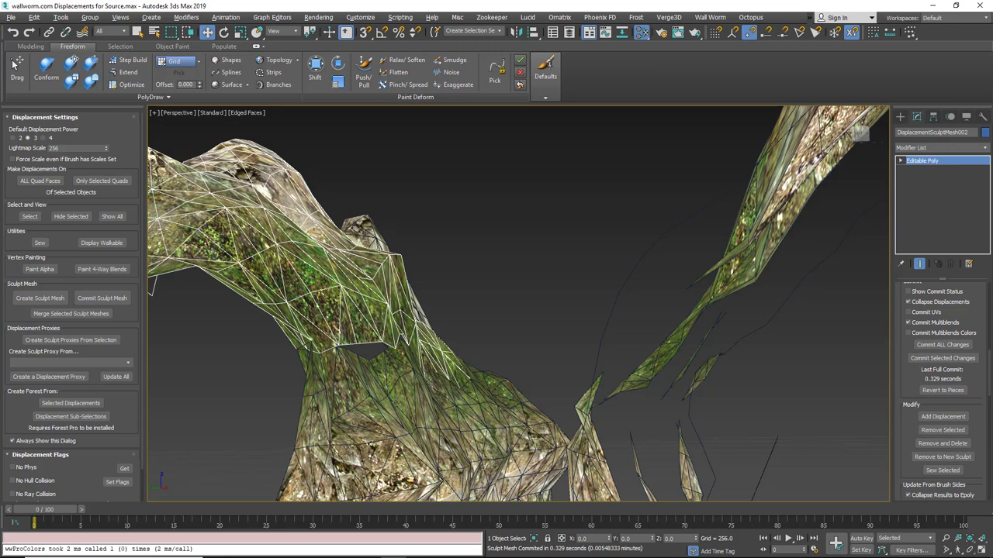
{"action": "left_click", "coordinate": [378, 385], "text": "ctrl"}
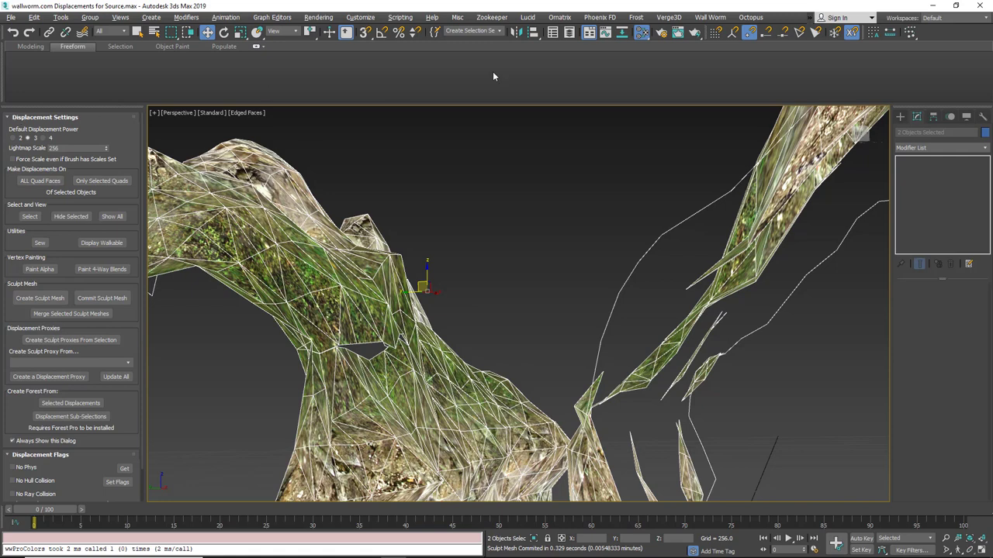
{"action": "left_click", "coordinate": [709, 17]}
{"action": "mouse_move", "coordinate": [740, 48]}
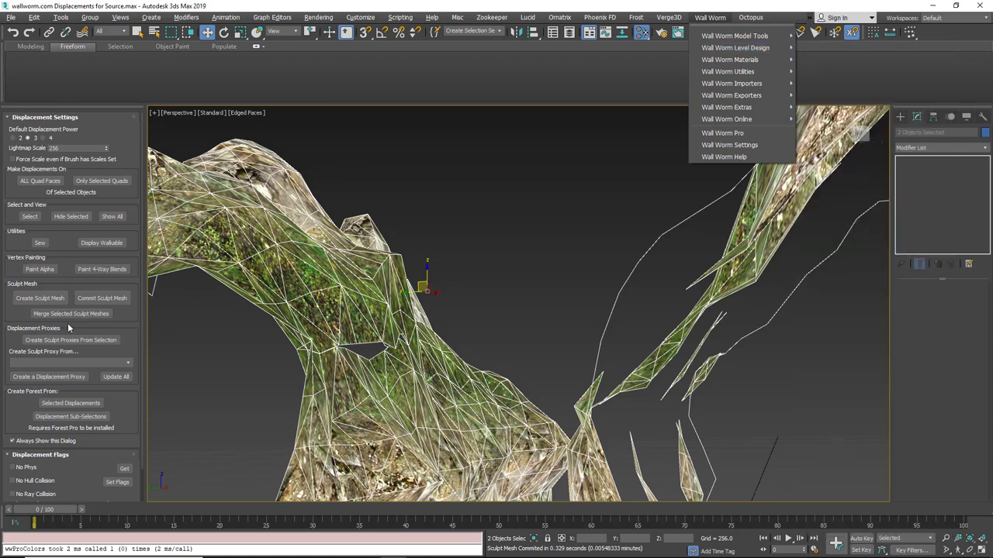
{"action": "left_click", "coordinate": [28, 313]}
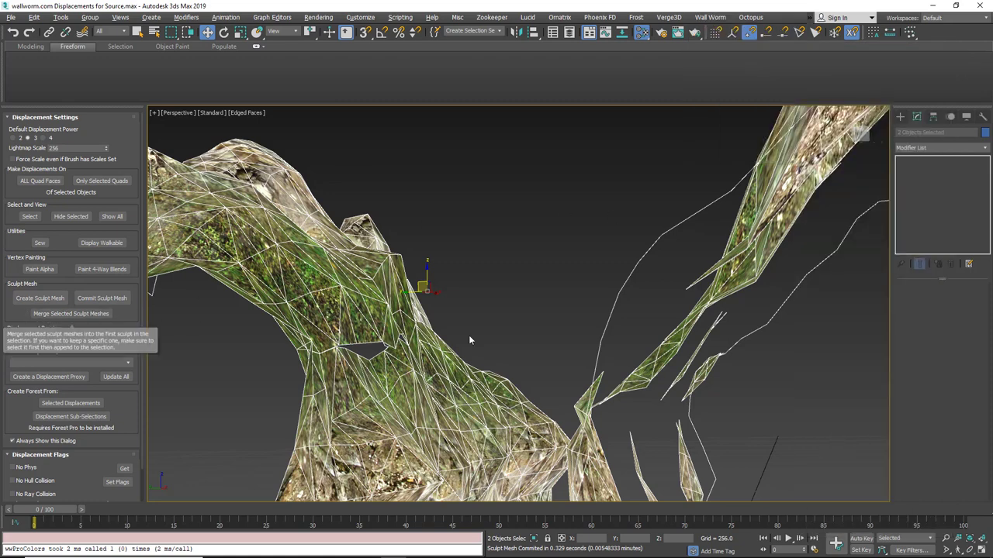
{"action": "left_click", "coordinate": [510, 299]}
{"action": "left_click", "coordinate": [425, 402]}
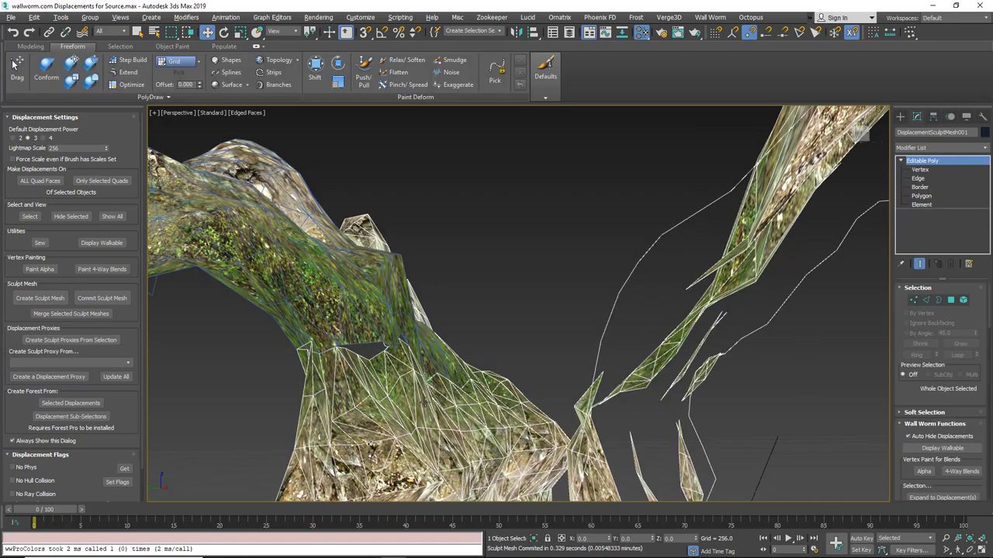
{"action": "left_click", "coordinate": [308, 273], "text": "ctrl"}
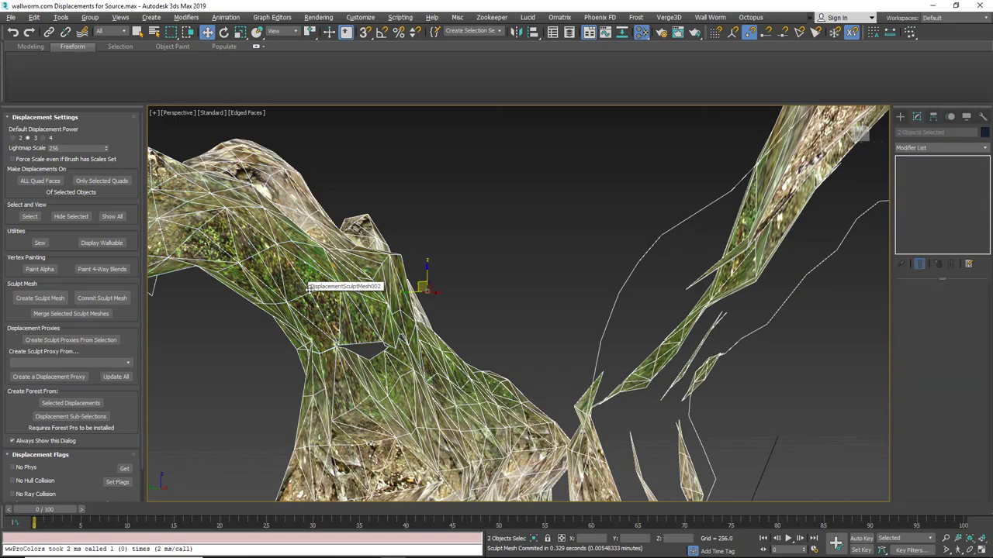
{"action": "mouse_move", "coordinate": [417, 317]}
{"action": "middle_mouse_down", "text": "alt"}
{"action": "mouse_move", "coordinate": [407, 383]}
{"action": "mouse_move", "coordinate": [466, 256]}
{"action": "mouse_move", "coordinate": [441, 280]}
{"action": "mouse_move", "coordinate": [445, 269]}
{"action": "middle_mouse_up", "text": "alt"}
{"action": "key", "text": "ctrl+d"}
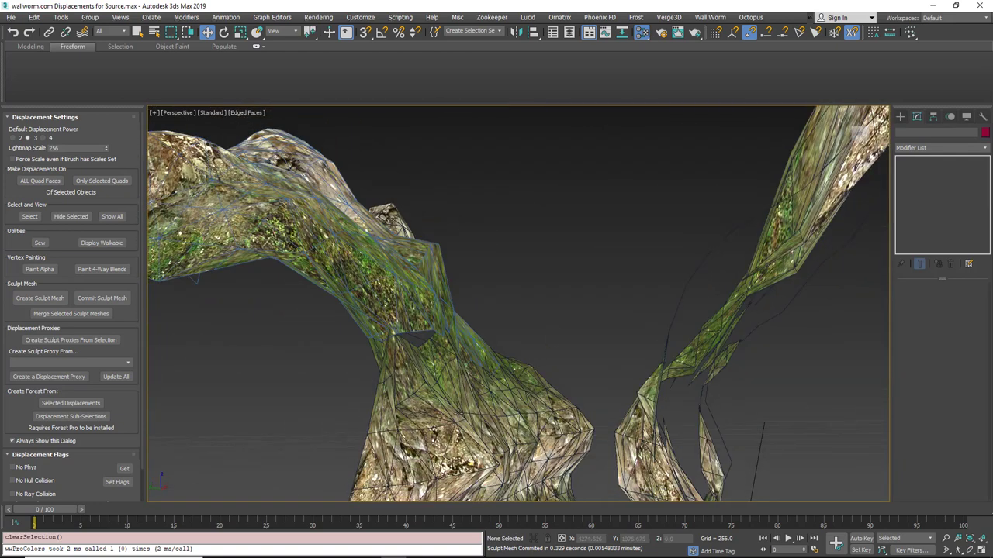
- Merge the new mountain sculpt mesh into the original one by selecting the original first and adding the other to the selection
{"action": "left_click", "coordinate": [459, 415]}
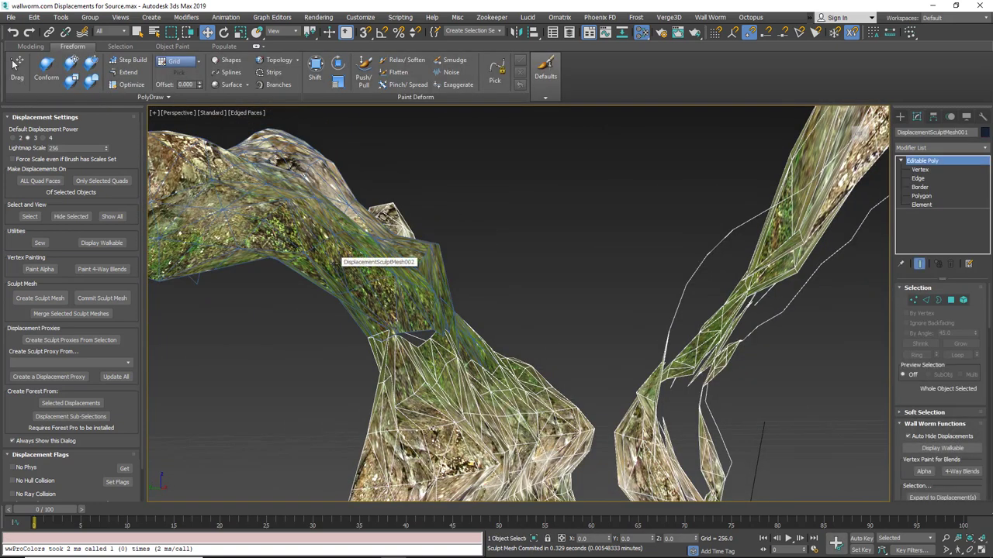
{"action": "left_click", "coordinate": [333, 262], "text": "ctrl"}
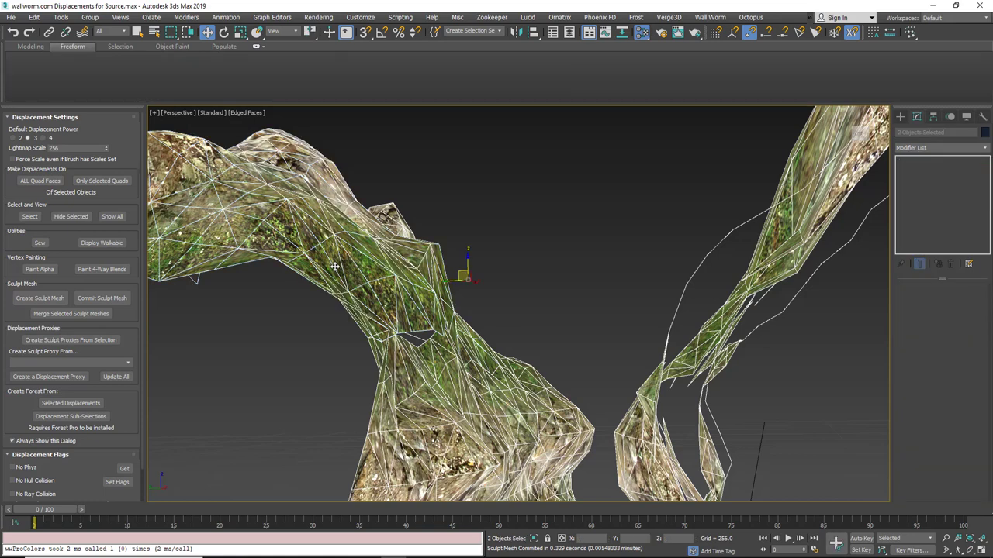
{"action": "left_click", "coordinate": [65, 315]}
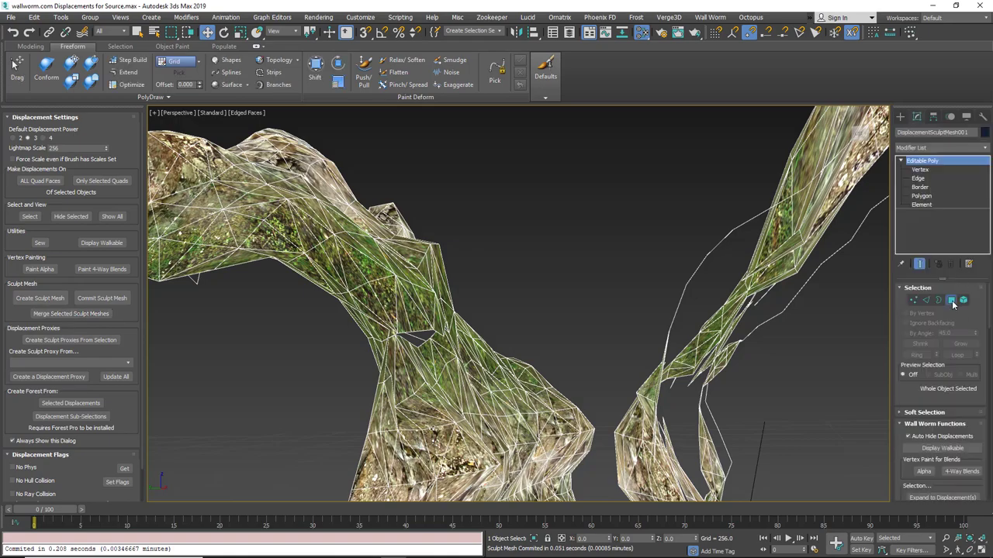
- Select polygons on both sides of the open seam in the merged sculpt mesh and expand the selection to their full displacements
{"action": "left_click", "coordinate": [951, 300]}
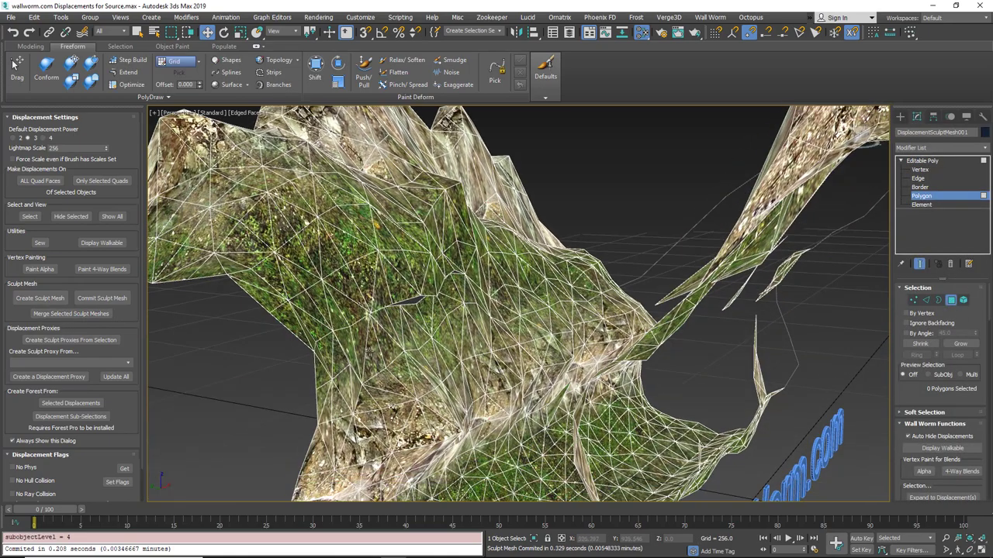
{"action": "left_click", "coordinate": [359, 341]}
{"action": "left_click", "coordinate": [456, 329], "text": "ctrl"}
{"action": "left_click", "coordinate": [388, 224], "text": "ctrl"}
{"action": "left_click", "coordinate": [359, 268], "text": "ctrl"}
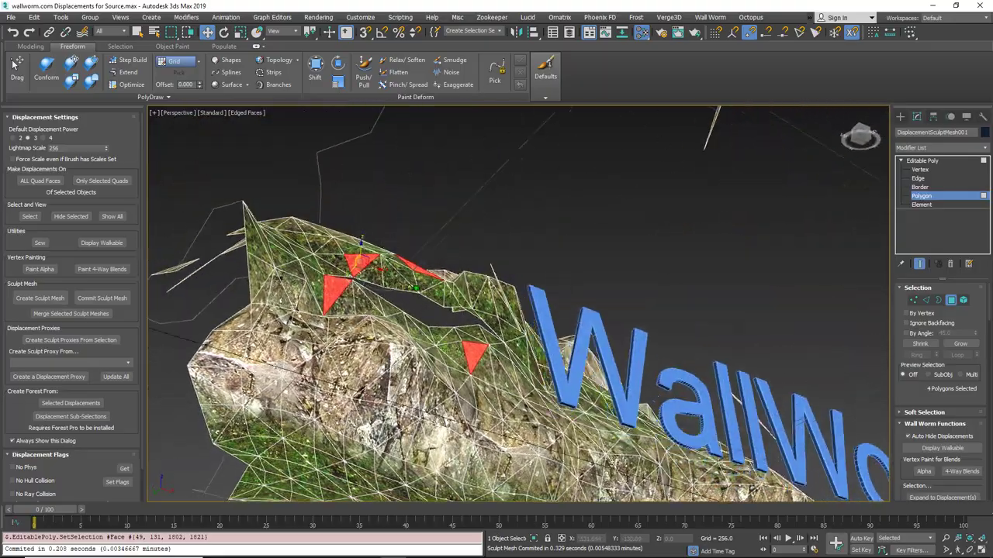
{"action": "middle_click_drag", "start_coordinate": [512, 280], "coordinate": [512, 333], "text": "alt"}
{"action": "left_click", "coordinate": [555, 306], "text": "ctrl"}
{"action": "left_click", "coordinate": [525, 242], "text": "ctrl"}
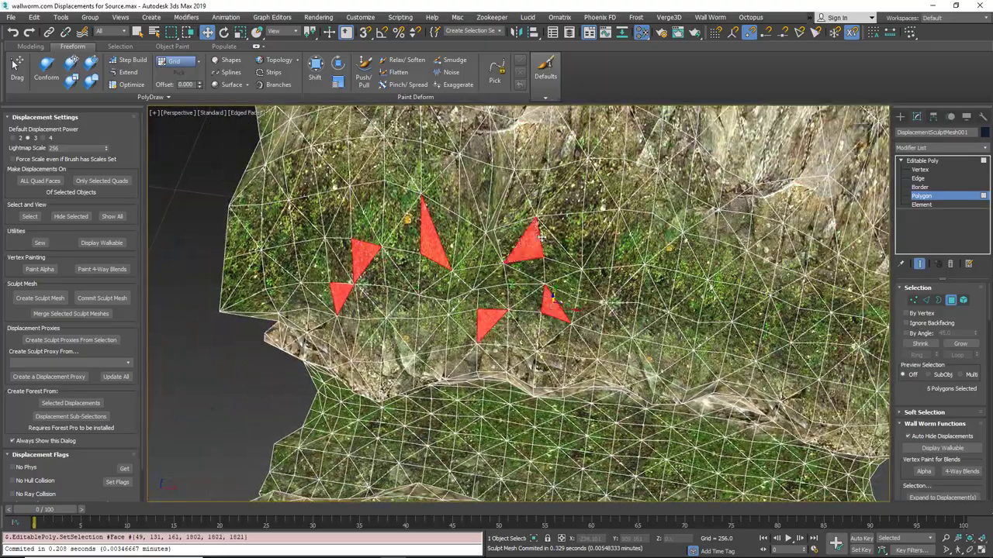
{"action": "scroll", "coordinate": [899, 466], "scroll_direction": "down", "scroll_amount": 3}
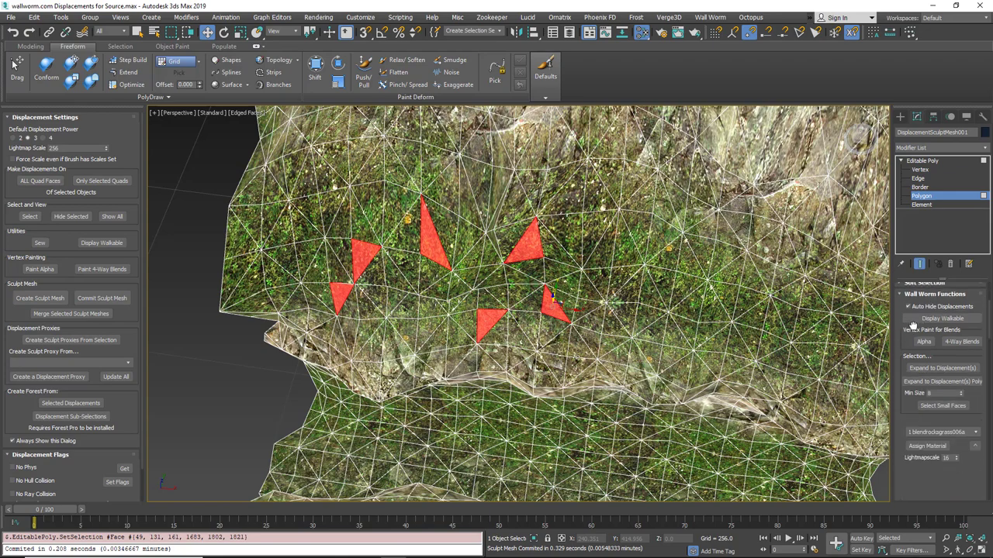
{"action": "left_click", "coordinate": [929, 359]}
{"action": "middle_click_drag", "start_coordinate": [558, 325], "coordinate": [572, 316], "text": "alt"}
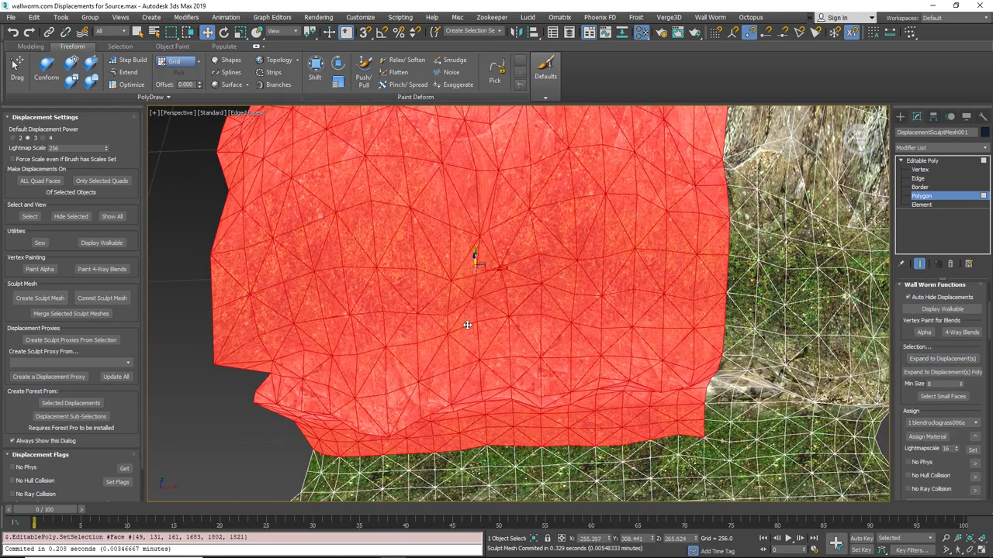
{"action": "middle_click_drag", "start_coordinate": [478, 321], "coordinate": [480, 275], "text": "alt"}
- Select the open border along the seam and expand it to a polygon selection of the adjoining displacements
{"action": "left_click", "coordinate": [939, 189]}
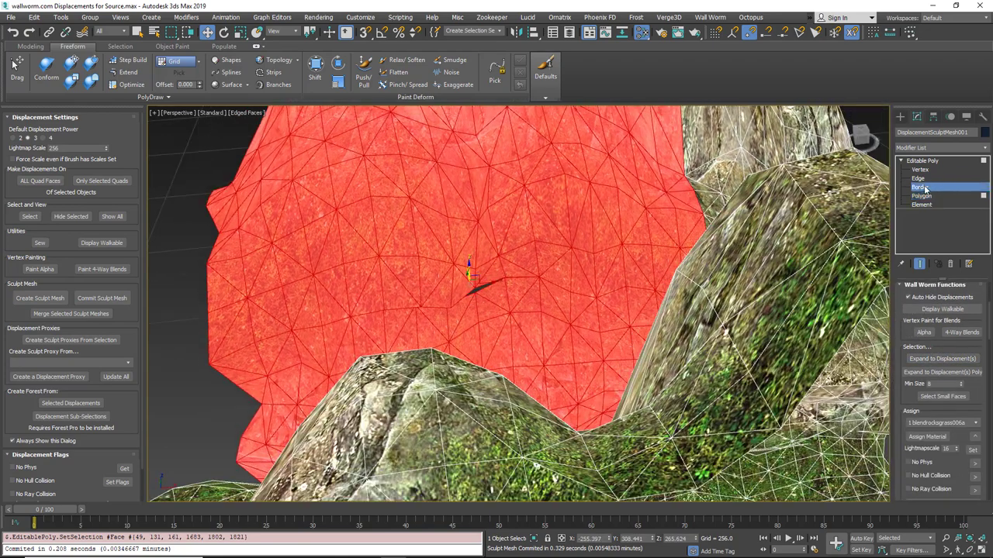
{"action": "left_click", "coordinate": [475, 294]}
{"action": "middle_click_drag", "start_coordinate": [492, 301], "coordinate": [529, 288], "text": "alt"}
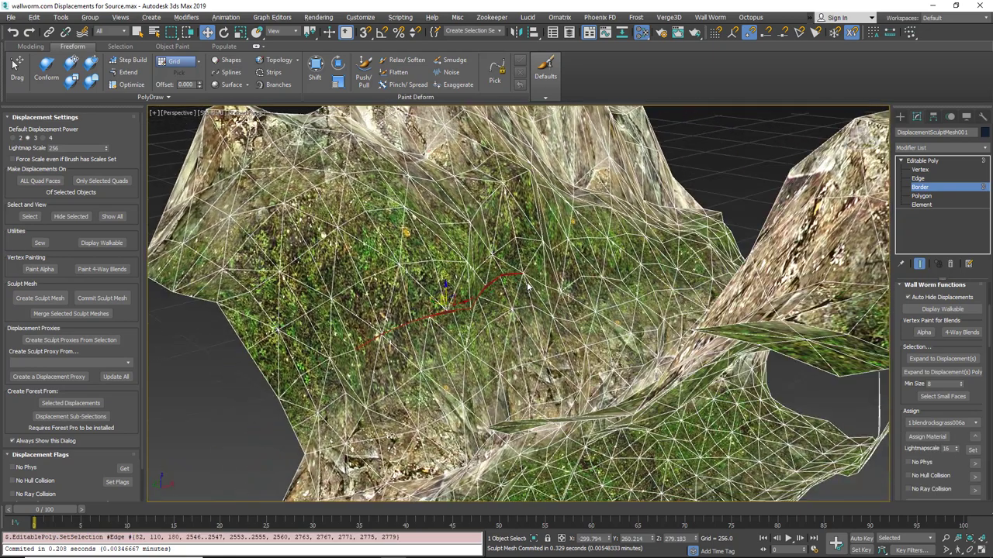
{"action": "left_click", "coordinate": [941, 372]}
{"action": "middle_click_drag", "start_coordinate": [470, 326], "coordinate": [535, 357], "text": "alt"}
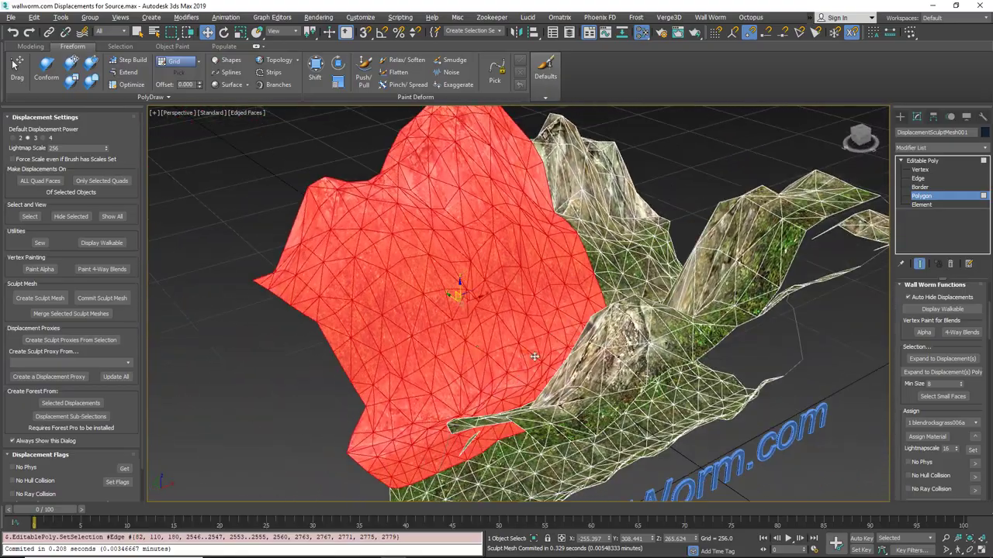
{"action": "scroll", "coordinate": [989, 334], "scroll_direction": "down", "scroll_amount": 10}
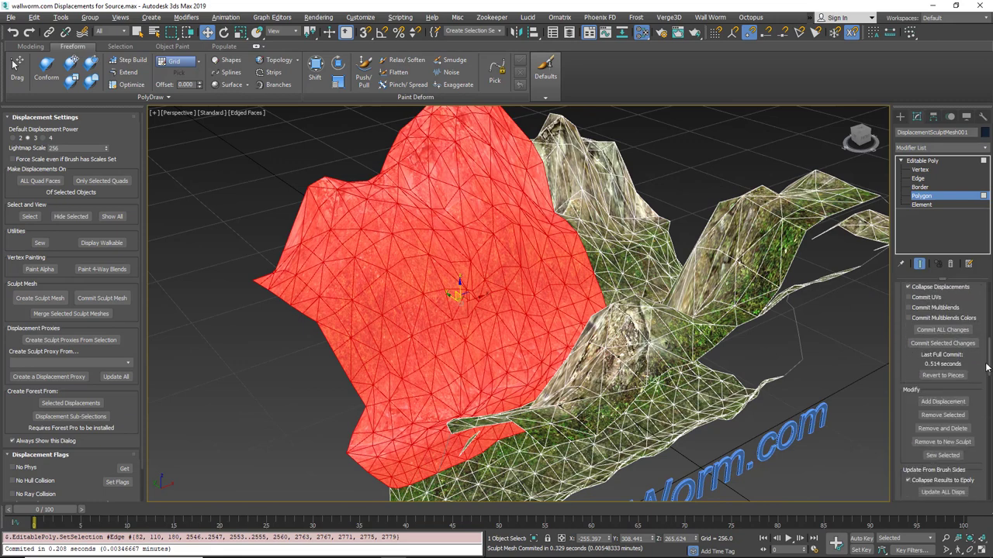
- Sew the selected seam displacements in the merged sculpt mesh, declining to commit their faces first
{"action": "left_click", "coordinate": [941, 369]}
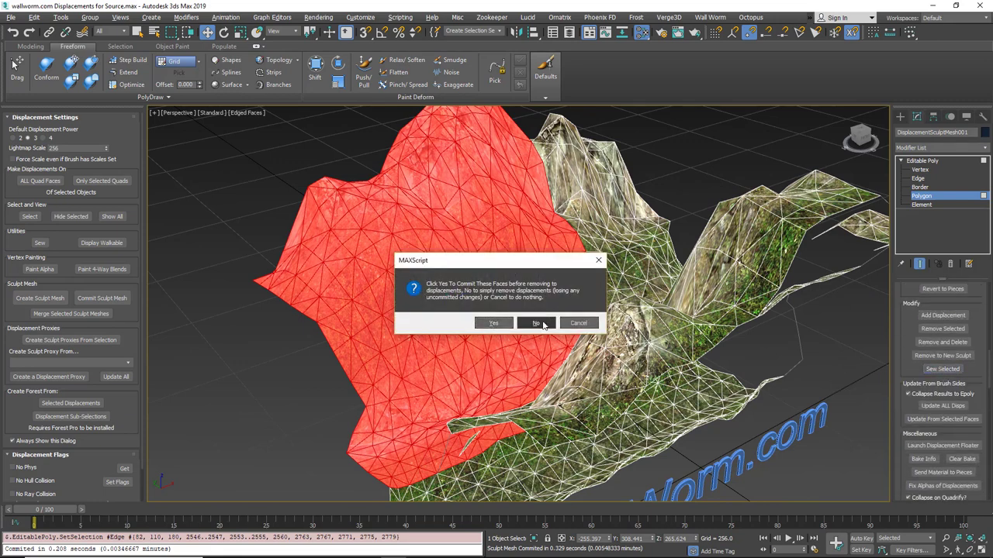
{"action": "left_click", "coordinate": [538, 325]}
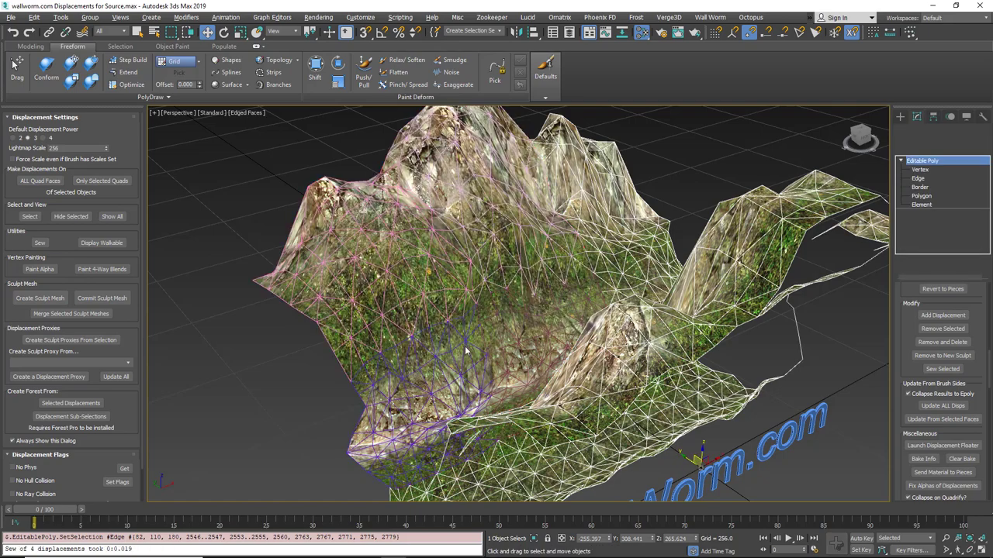
{"action": "middle_click_drag", "start_coordinate": [500, 380], "coordinate": [466, 326], "text": "alt"}
{"action": "scroll", "coordinate": [951, 378], "scroll_direction": "down", "scroll_amount": 1}
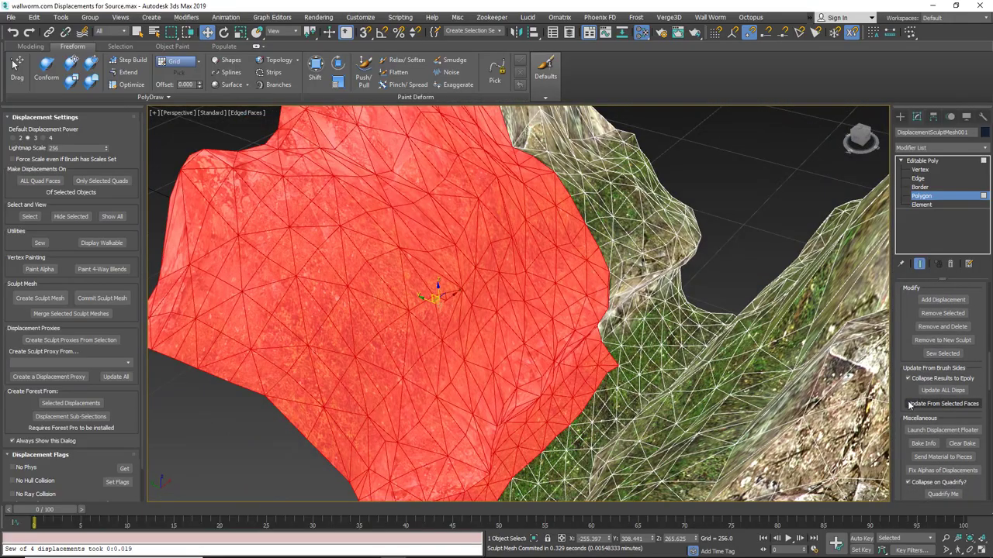
- Clear the polygon selection and quadrify the sculpt mesh with Collapse on Quadrify enabled
{"action": "left_click_drag", "start_coordinate": [913, 392], "coordinate": [916, 327]}
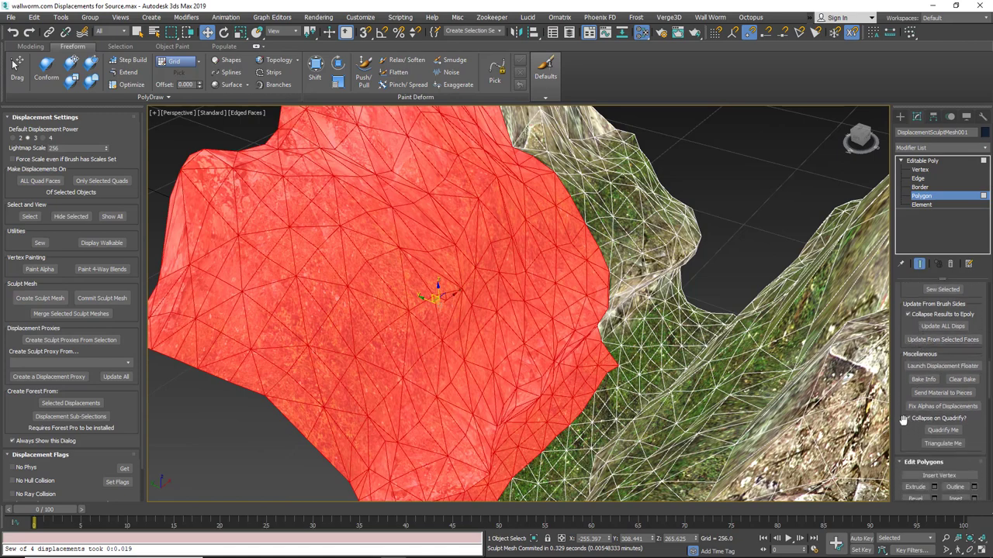
{"action": "left_click_drag", "start_coordinate": [917, 436], "coordinate": [915, 410]}
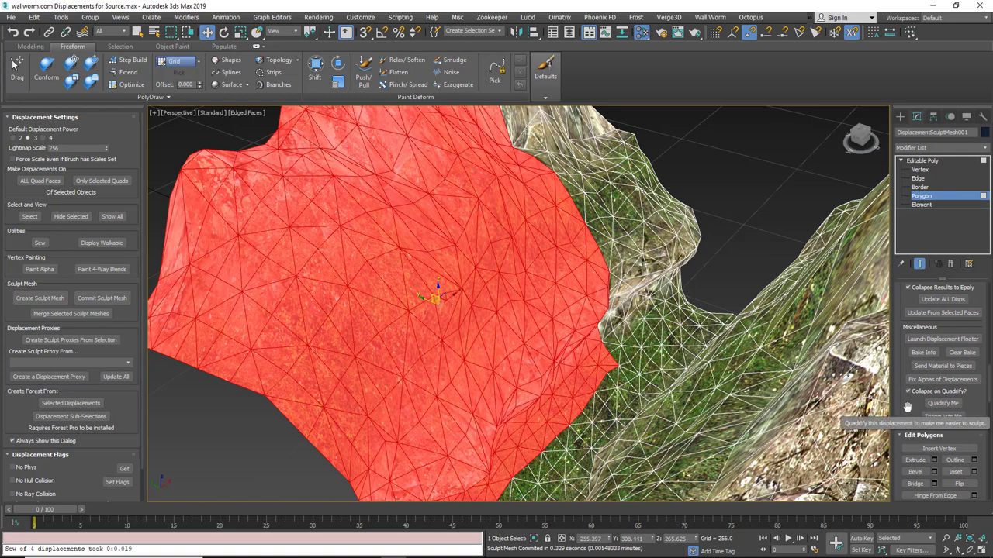
{"action": "left_click_drag", "start_coordinate": [906, 406], "coordinate": [909, 389]}
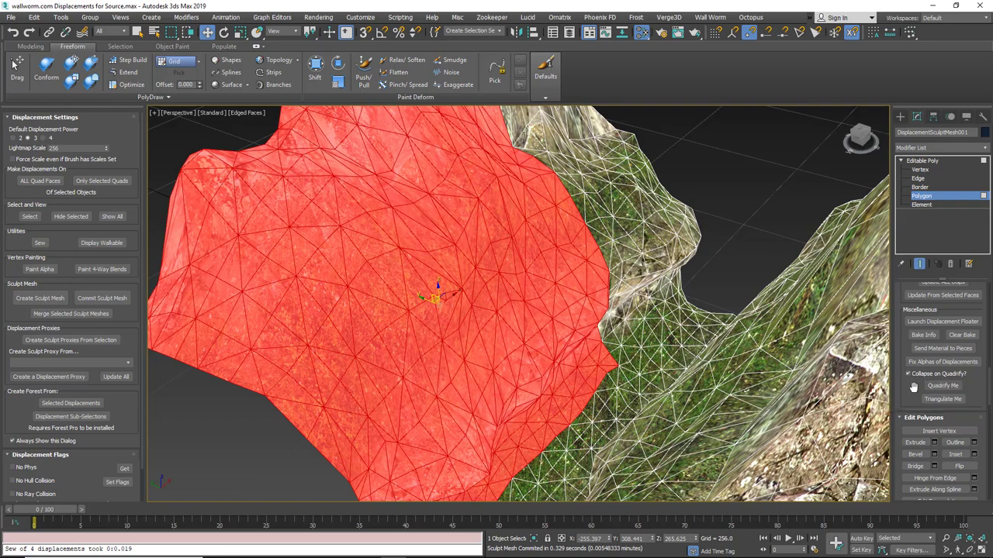
{"action": "middle_click_drag", "start_coordinate": [615, 374], "coordinate": [570, 395], "text": "alt"}
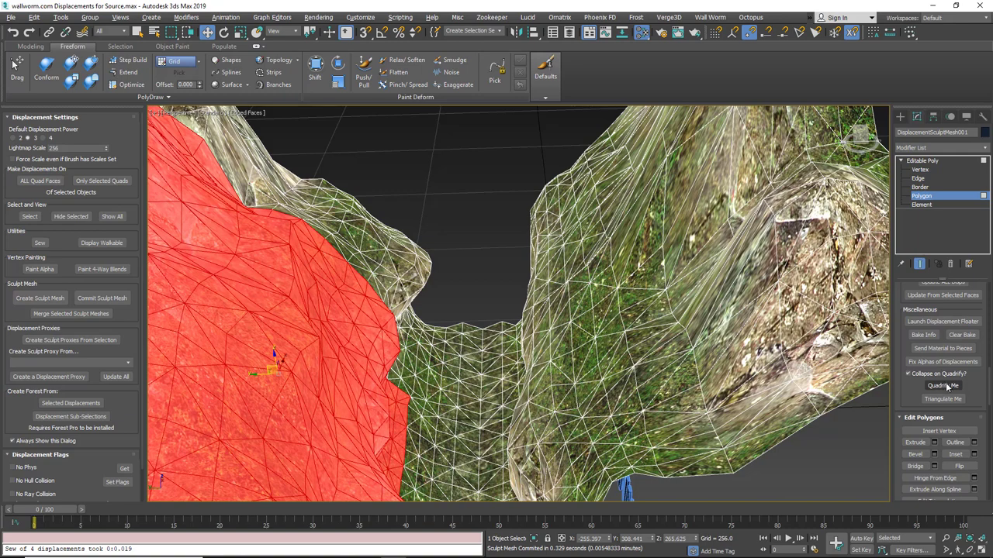
{"action": "left_click_drag", "start_coordinate": [990, 389], "coordinate": [990, 339]}
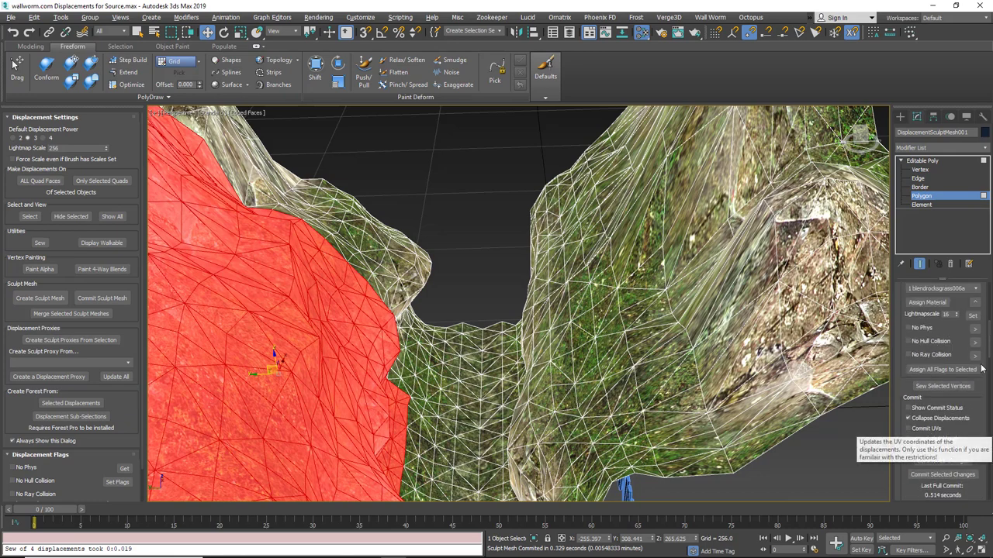
{"action": "left_click_drag", "start_coordinate": [989, 333], "coordinate": [988, 383]}
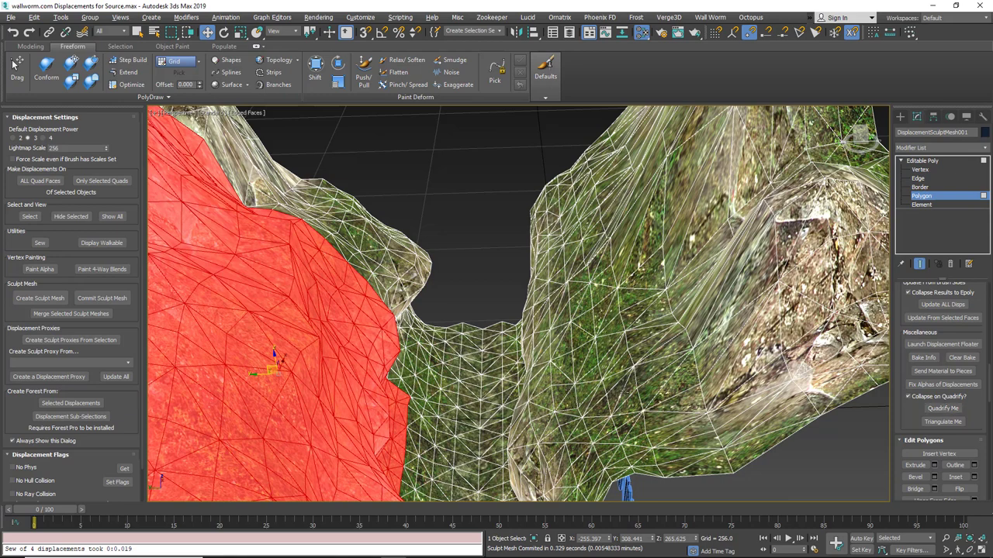
{"action": "left_click", "coordinate": [943, 408]}
{"action": "left_click", "coordinate": [947, 409]}
{"action": "mouse_move", "coordinate": [479, 343]}
{"action": "middle_mouse_down", "text": "alt"}
{"action": "mouse_move", "coordinate": [449, 405]}
{"action": "mouse_move", "coordinate": [473, 372]}
{"action": "mouse_move", "coordinate": [558, 302]}
{"action": "mouse_move", "coordinate": [507, 337]}
{"action": "mouse_move", "coordinate": [465, 314]}
{"action": "middle_mouse_up", "text": "alt"}
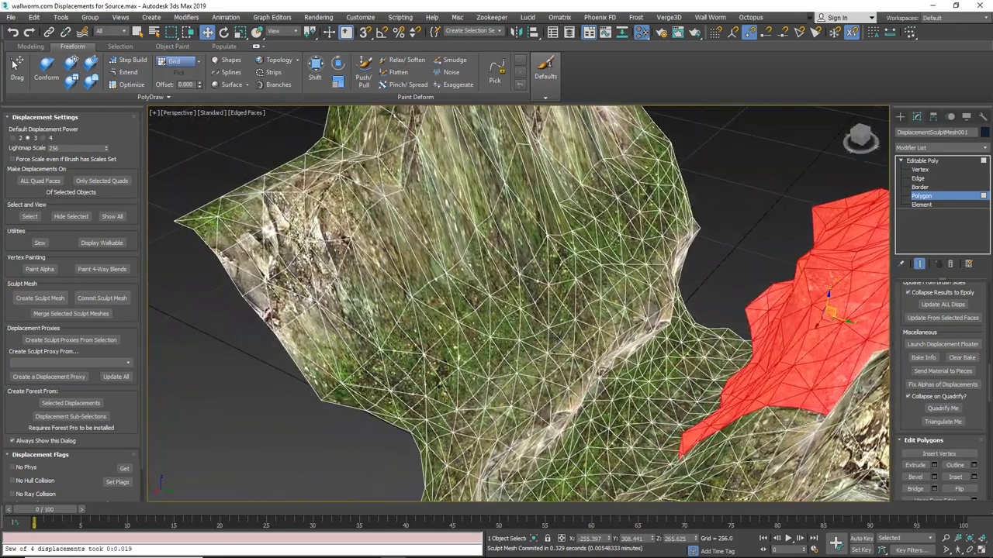
{"action": "left_click", "coordinate": [710, 271]}
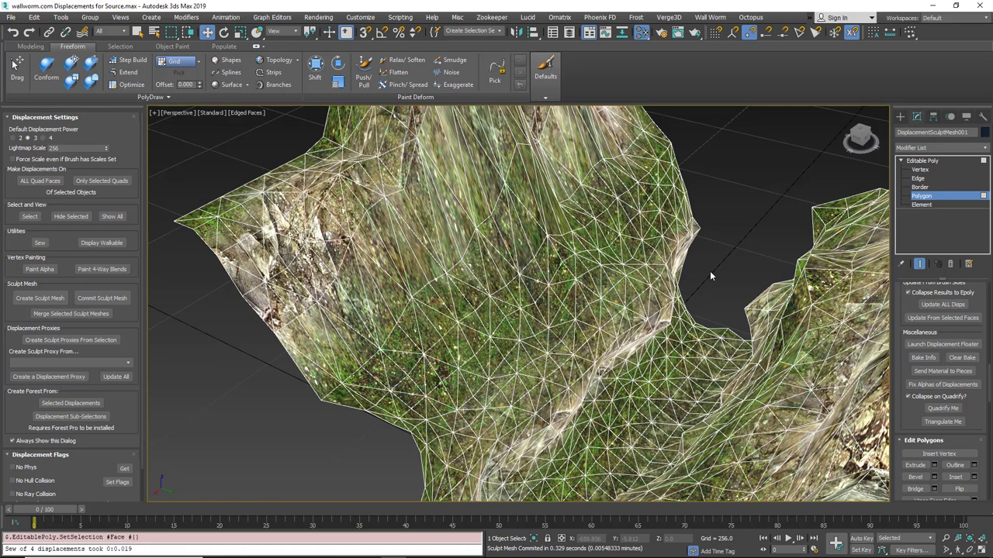
{"action": "left_click", "coordinate": [945, 409]}
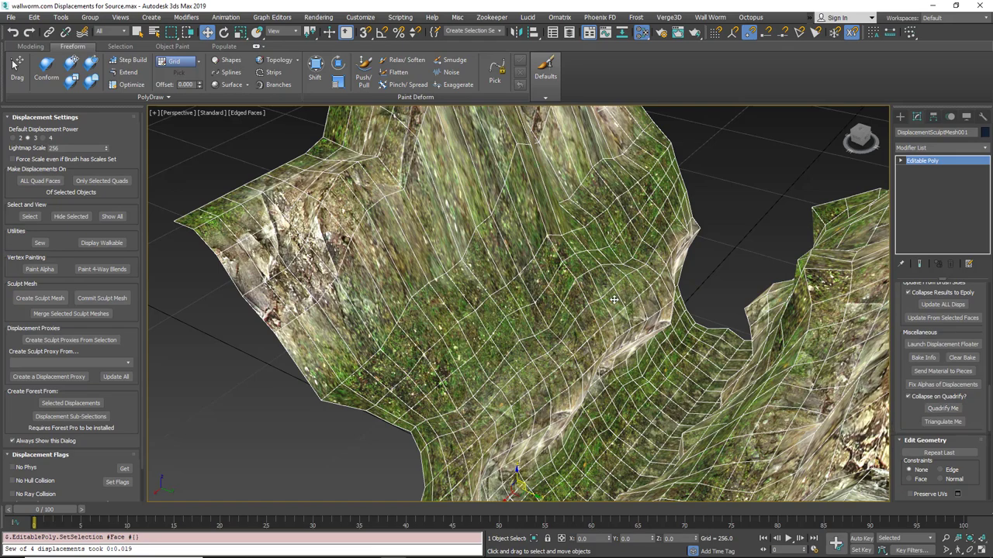
{"action": "mouse_move", "coordinate": [618, 299]}
{"action": "middle_mouse_down", "text": "alt"}
{"action": "mouse_move", "coordinate": [558, 303]}
{"action": "mouse_move", "coordinate": [619, 294]}
{"action": "middle_mouse_up", "text": "alt"}
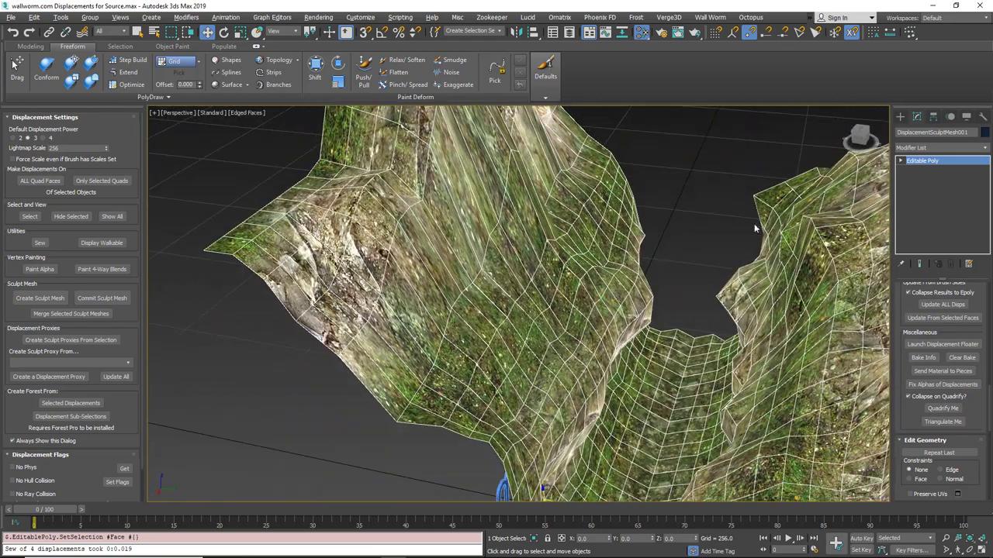
- Select an edge loop running across the grassy slope of the quadrified sculpt mesh
{"action": "left_click", "coordinate": [900, 161]}
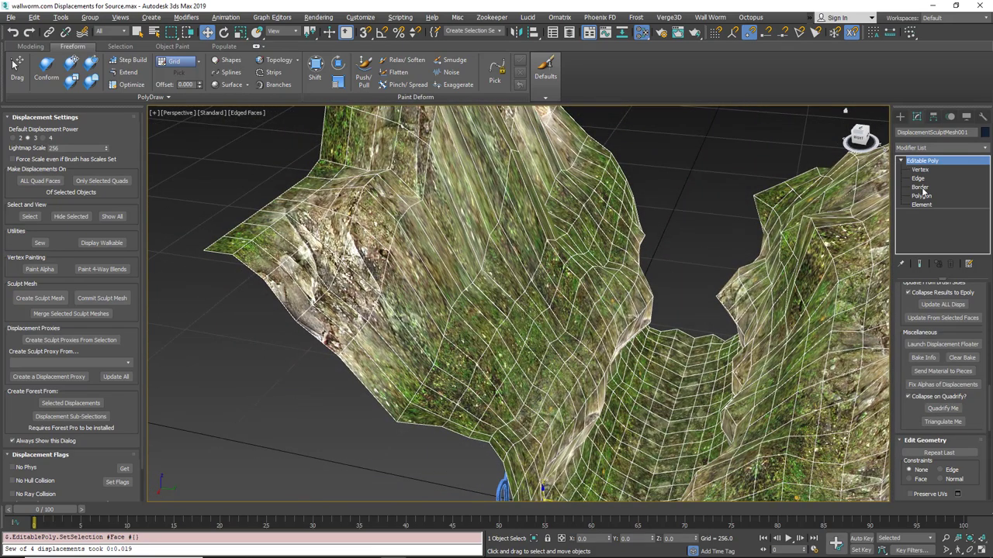
{"action": "middle_click_drag", "start_coordinate": [604, 401], "coordinate": [581, 380], "text": "alt"}
{"action": "left_click", "coordinate": [920, 179]}
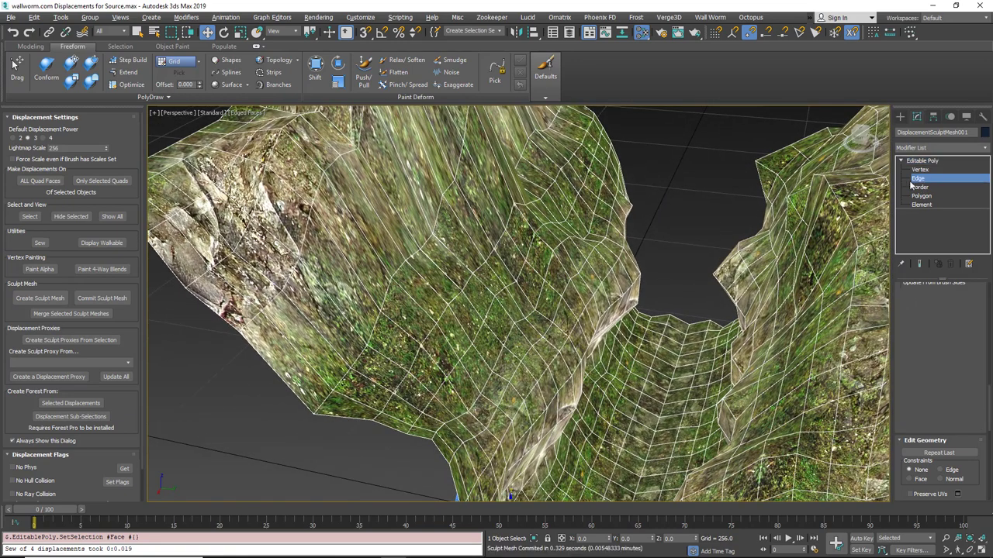
{"action": "double_click", "coordinate": [474, 403]}
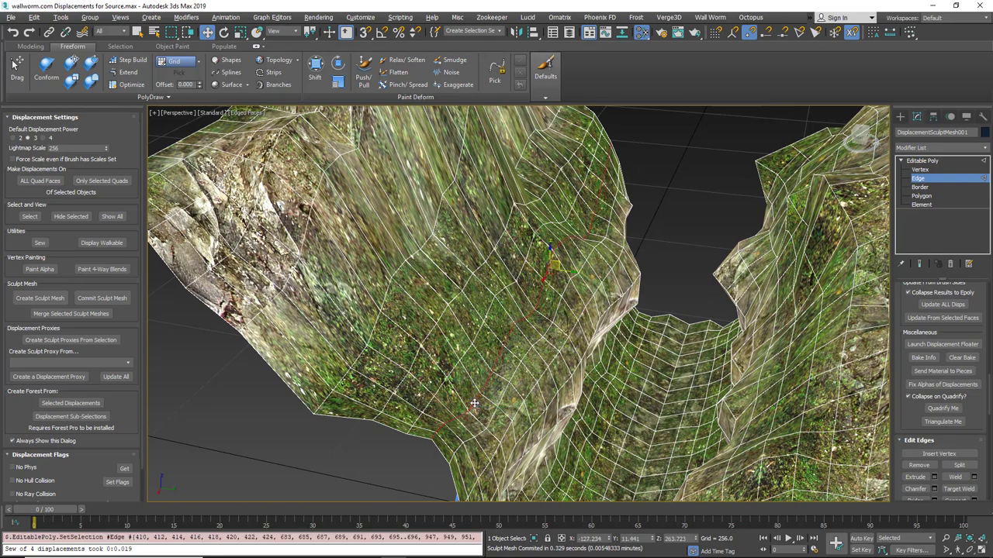
{"action": "middle_click_drag", "start_coordinate": [566, 355], "coordinate": [384, 367], "text": "alt"}
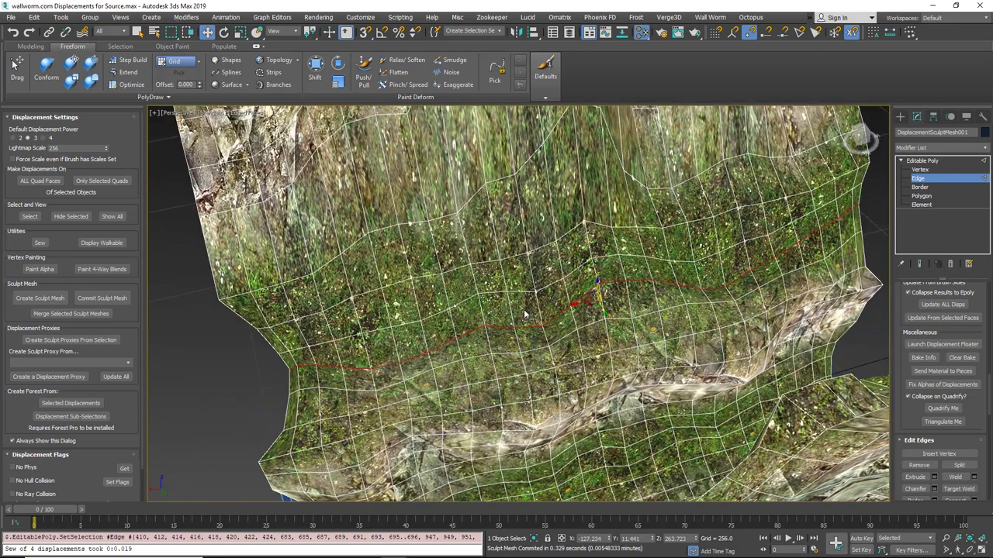
- Select two adjacent polygon loops across the same grassy slope, inspect them, and clear the selection
{"action": "left_click", "coordinate": [920, 195]}
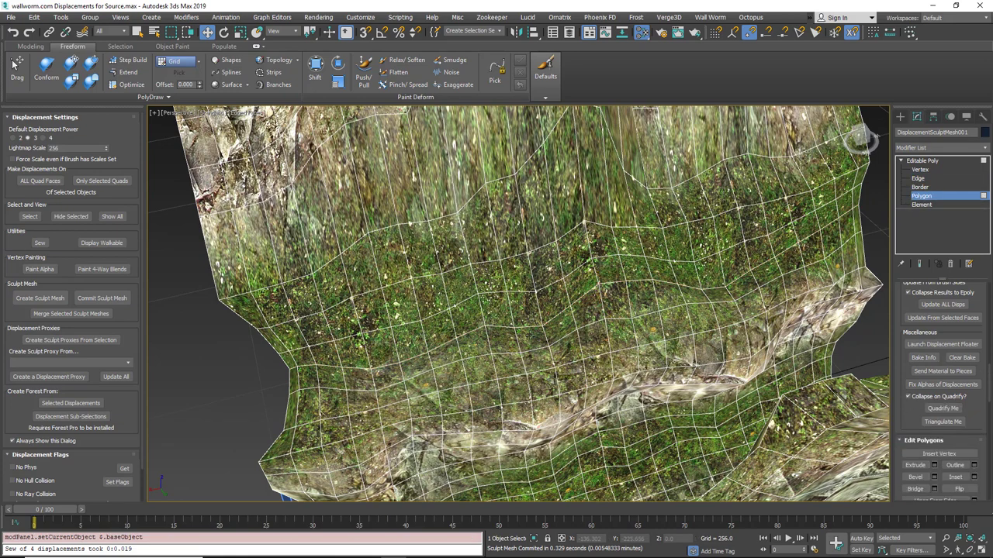
{"action": "left_click", "coordinate": [527, 337]}
{"action": "left_click", "coordinate": [569, 321], "text": "shift"}
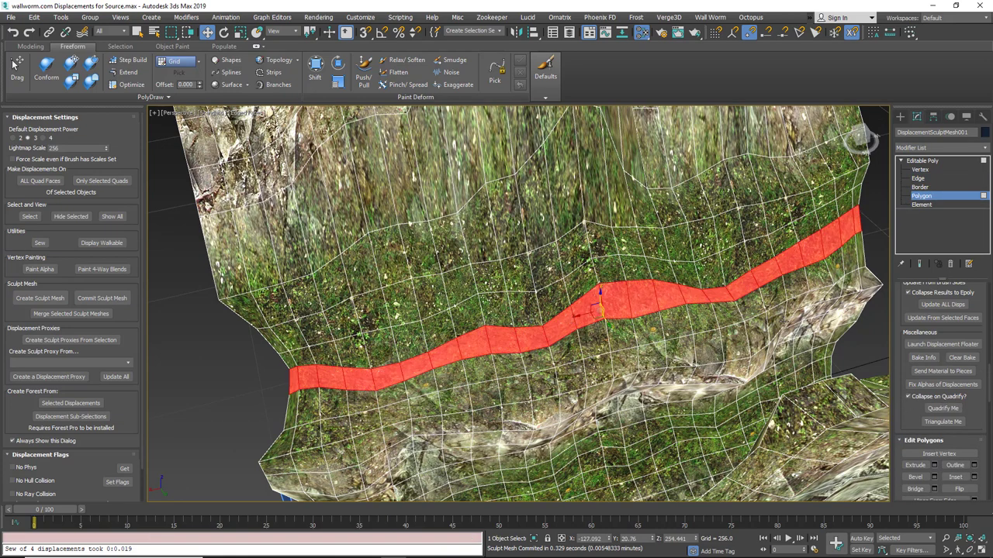
{"action": "left_click", "coordinate": [553, 303], "text": "ctrl"}
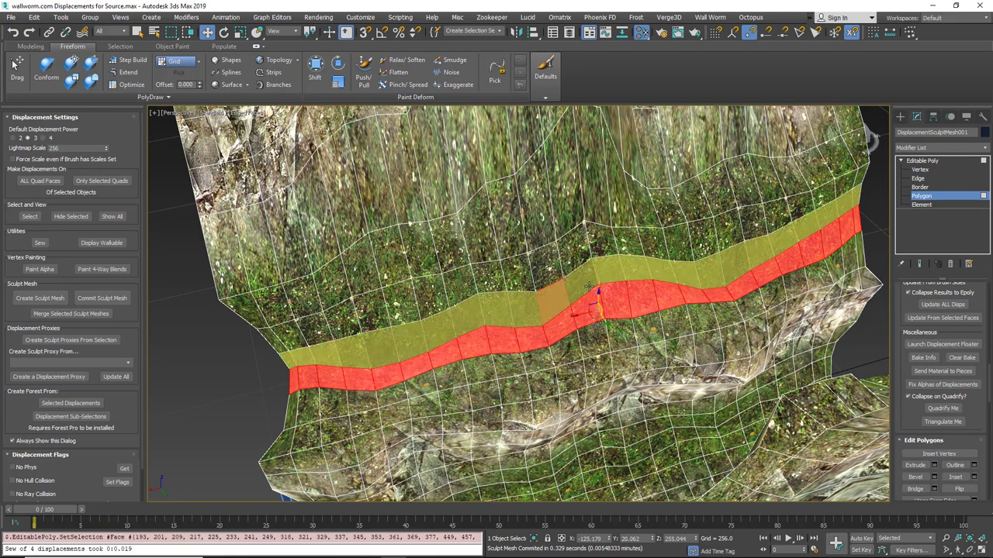
{"action": "left_click", "coordinate": [587, 285], "text": "shift"}
{"action": "middle_click_drag", "start_coordinate": [628, 353], "coordinate": [700, 350], "text": "alt"}
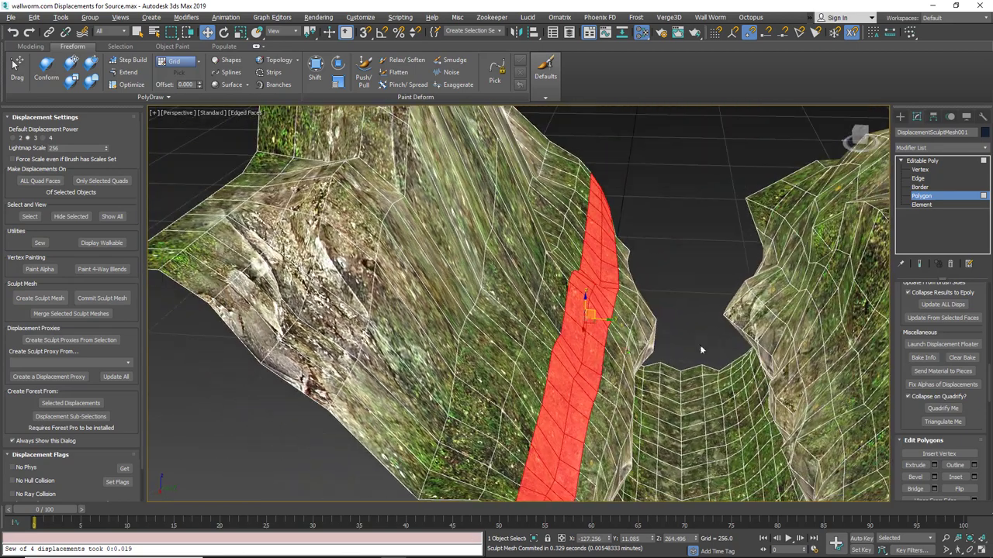
{"action": "middle_click_drag", "start_coordinate": [706, 387], "coordinate": [664, 303], "text": "alt"}
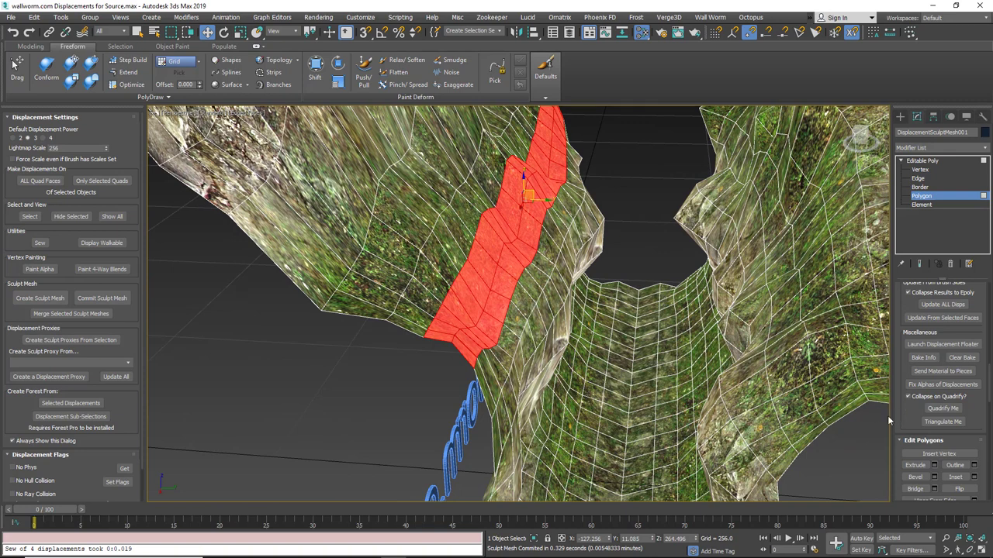
{"action": "left_click", "coordinate": [648, 252]}
- Turn on the Display Walkable overlay and examine the marked faces along the valley and mountain slopes
{"action": "middle_click_drag", "start_coordinate": [647, 252], "coordinate": [522, 341]}
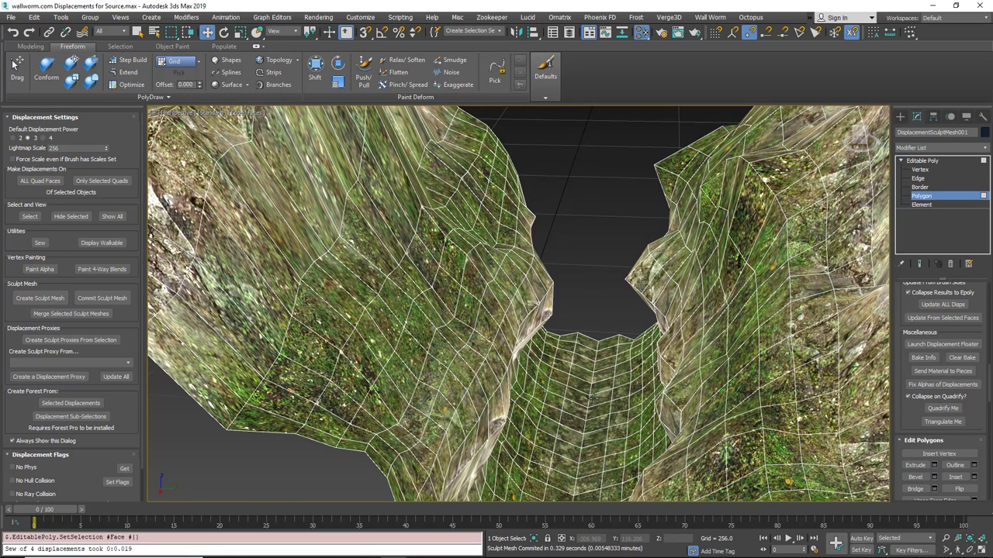
{"action": "left_click", "coordinate": [106, 242]}
{"action": "mouse_move", "coordinate": [486, 377]}
{"action": "middle_mouse_down"}
{"action": "mouse_move", "coordinate": [453, 306]}
{"action": "mouse_move", "coordinate": [521, 376]}
{"action": "mouse_move", "coordinate": [498, 324]}
{"action": "middle_mouse_up"}
{"action": "scroll", "coordinate": [486, 351], "scroll_direction": "up", "scroll_amount": 4}
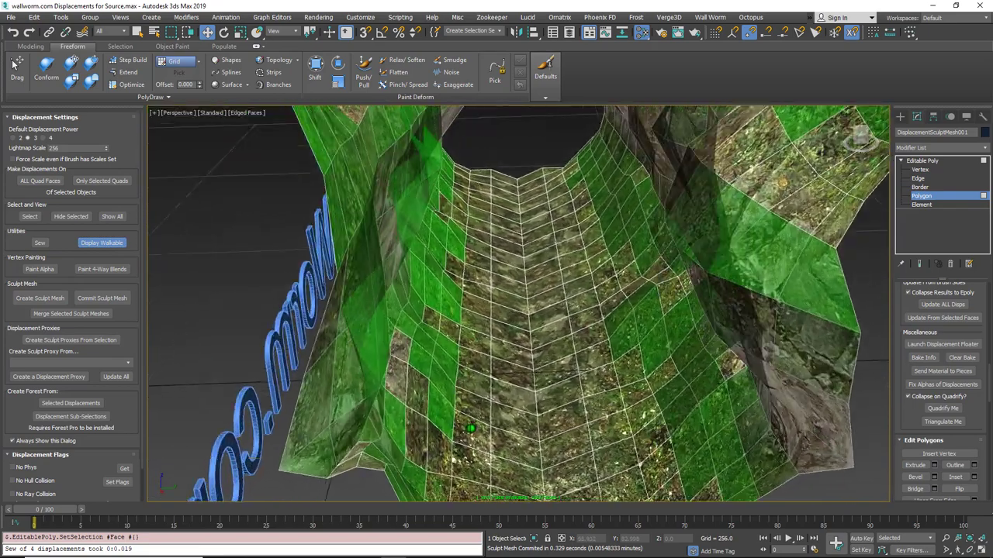
{"action": "middle_click_drag", "start_coordinate": [471, 428], "coordinate": [465, 386], "text": "alt"}
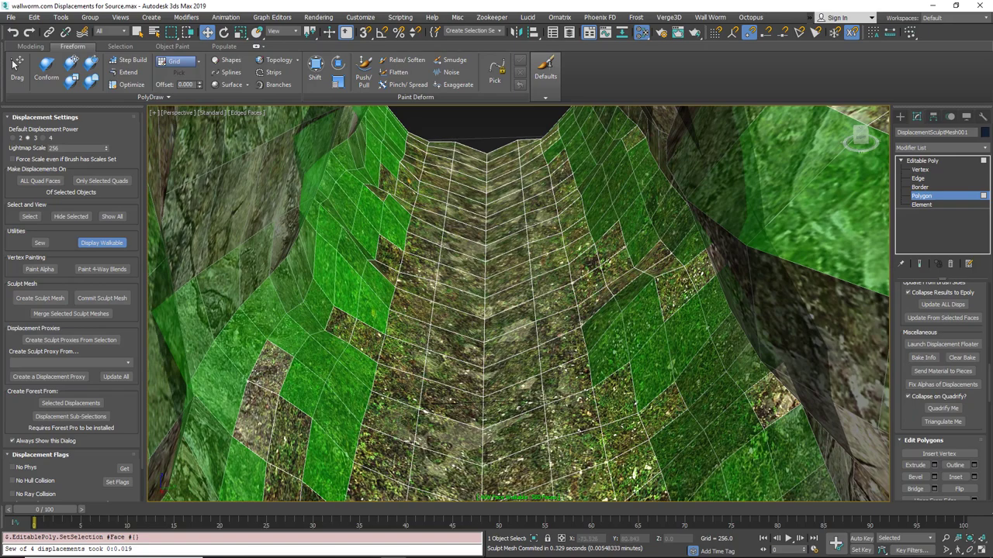
{"action": "scroll", "coordinate": [494, 264], "scroll_direction": "up", "scroll_amount": 4}
{"action": "scroll", "coordinate": [485, 271], "scroll_direction": "up", "scroll_amount": 3}
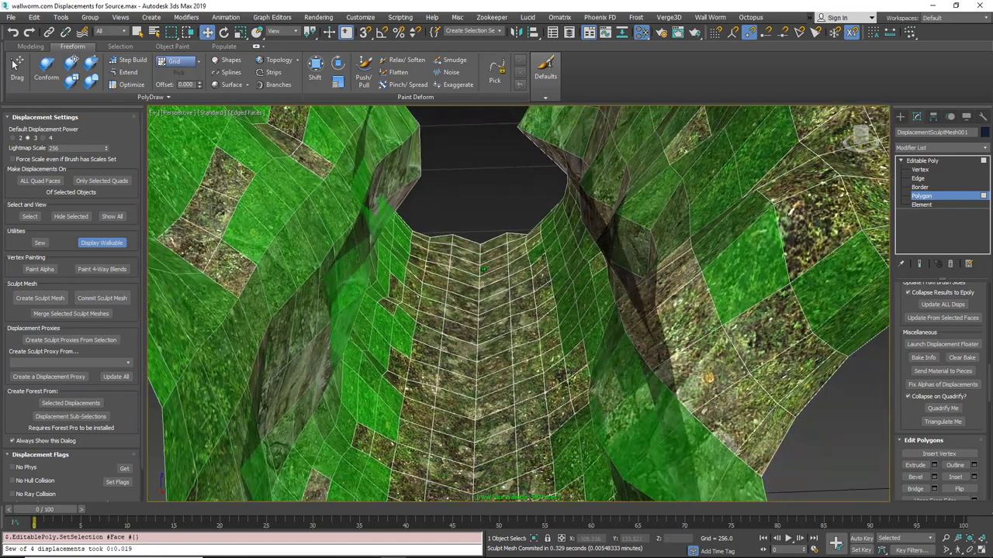
{"action": "middle_click_drag", "start_coordinate": [503, 244], "coordinate": [486, 382], "text": "alt"}
{"action": "scroll", "coordinate": [407, 293], "scroll_direction": "down", "scroll_amount": 4}
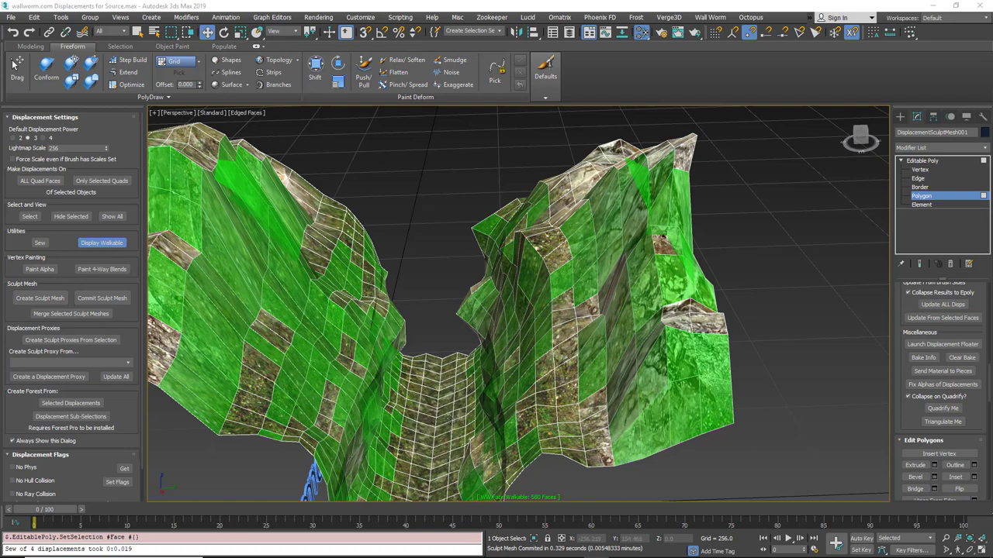
{"action": "middle_click_drag", "start_coordinate": [448, 418], "coordinate": [505, 388]}
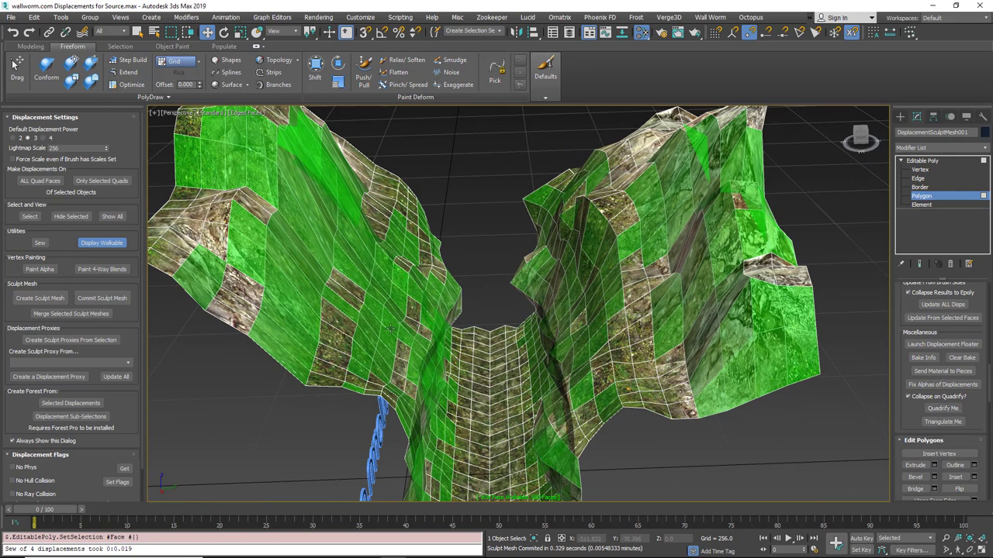
- Commit all changes of the quadrified sculpt mesh to its displacements
{"action": "scroll", "coordinate": [907, 403], "scroll_direction": "up", "scroll_amount": 3}
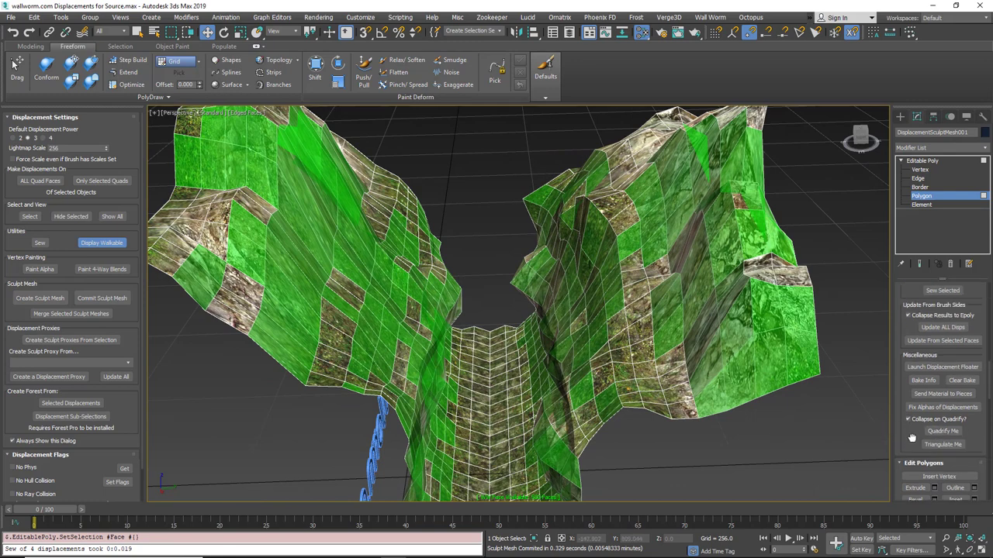
{"action": "scroll", "coordinate": [909, 312], "scroll_direction": "up", "scroll_amount": 6}
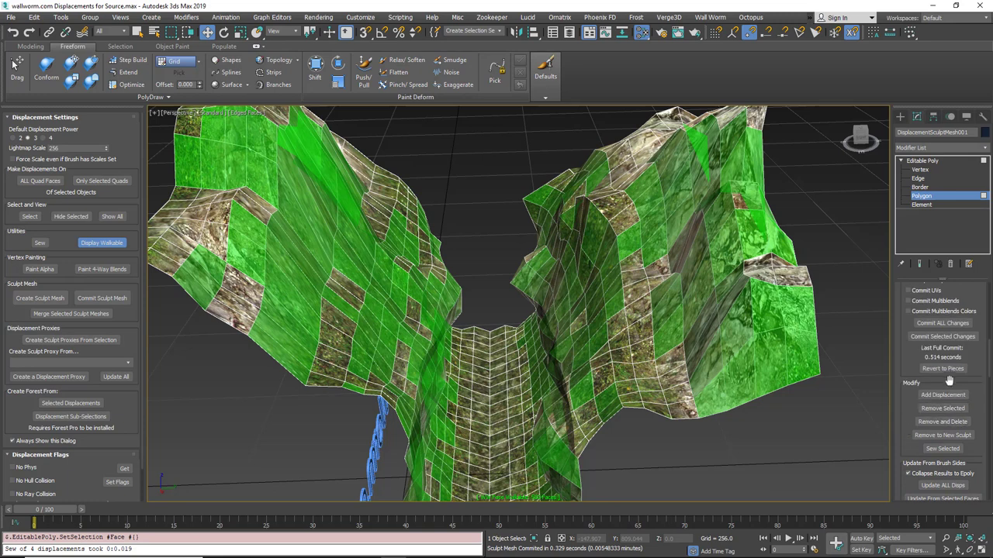
{"action": "left_click", "coordinate": [946, 327]}
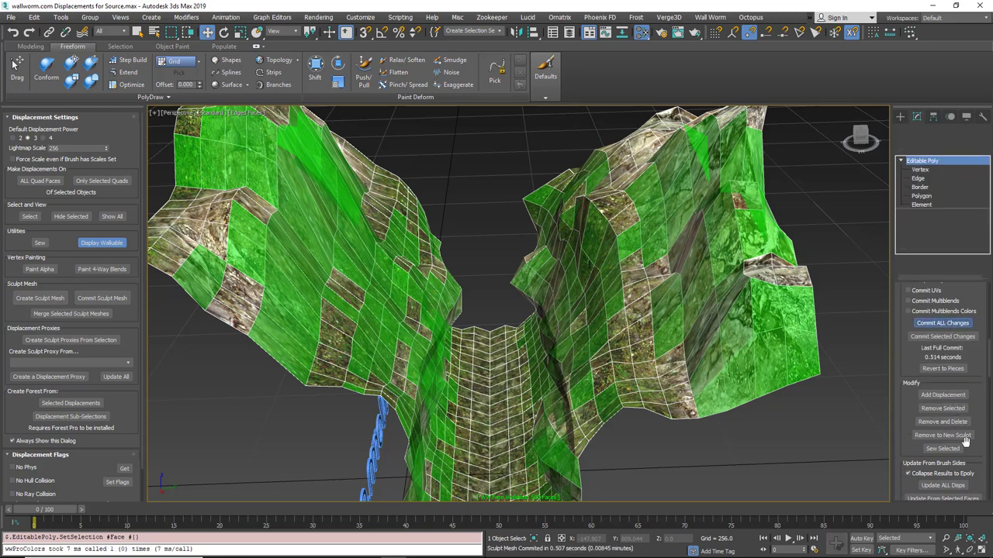
- Revert the sculpt mesh to its displacement pieces, accepting the commit, and create a new sculpt mesh from them
{"action": "scroll", "coordinate": [916, 456], "scroll_direction": "down", "scroll_amount": 1}
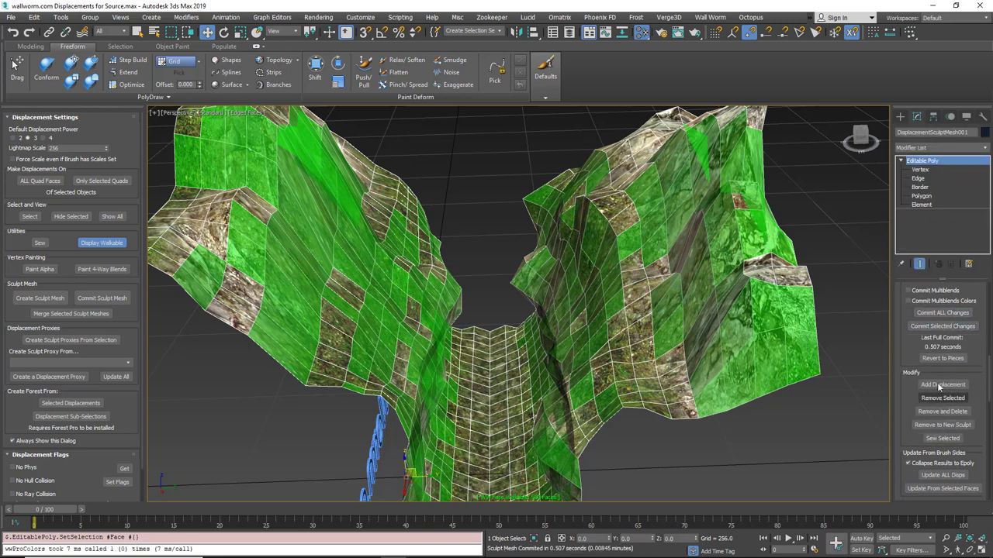
{"action": "left_click", "coordinate": [942, 358]}
{"action": "left_click", "coordinate": [488, 323]}
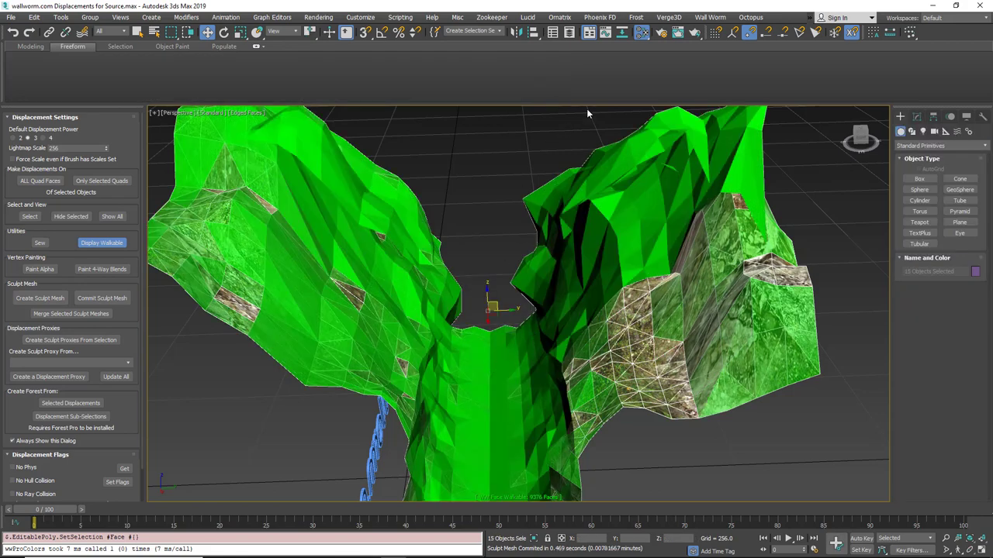
{"action": "left_click", "coordinate": [42, 303]}
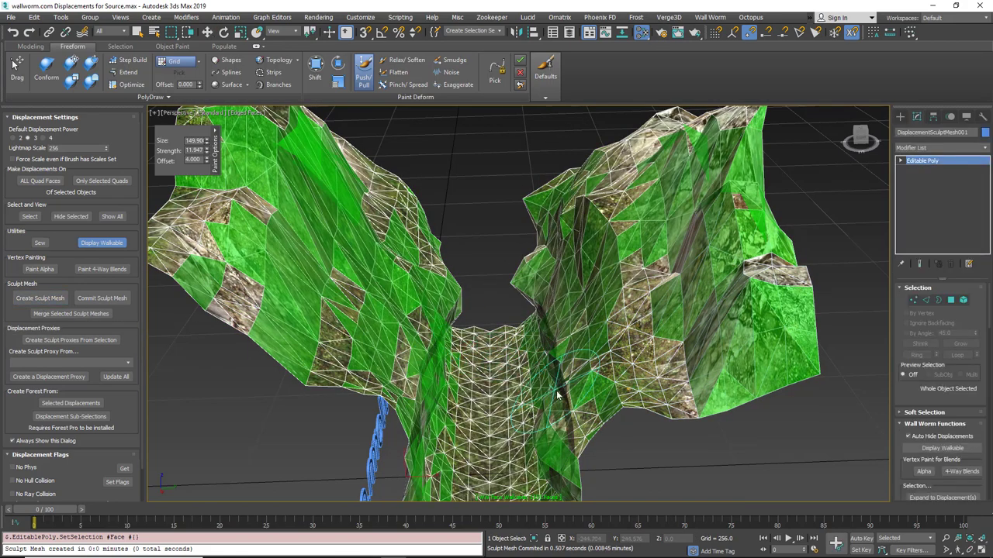
{"action": "middle_click_drag", "start_coordinate": [557, 395], "coordinate": [483, 303], "text": "alt"}
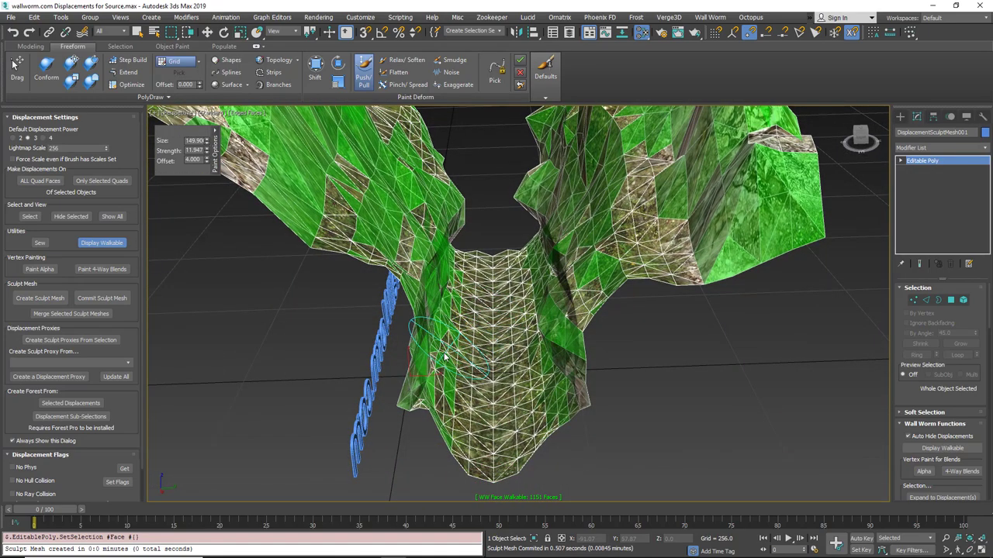
- Try to triangulate the sculpt mesh with the Triangulate Me function and dismiss the resulting message
{"action": "scroll", "coordinate": [444, 357], "scroll_direction": "up", "scroll_amount": 5}
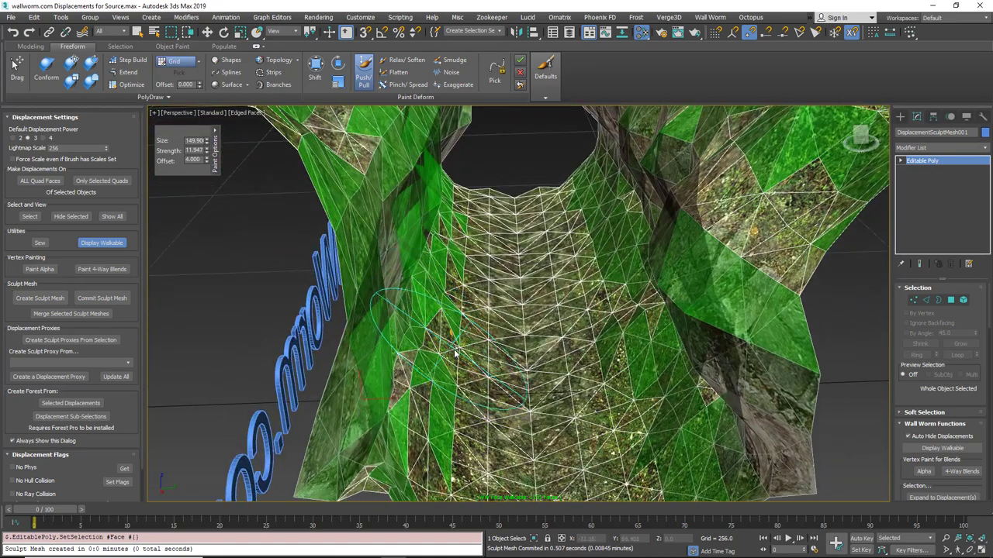
{"action": "scroll", "coordinate": [465, 365], "scroll_direction": "up", "scroll_amount": 2}
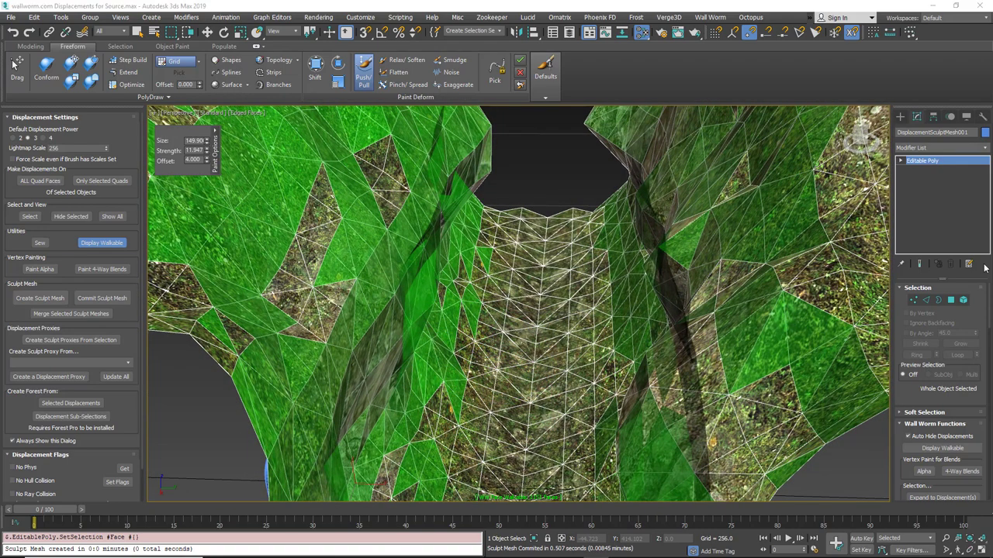
{"action": "scroll", "coordinate": [942, 372], "scroll_direction": "down", "scroll_amount": 5}
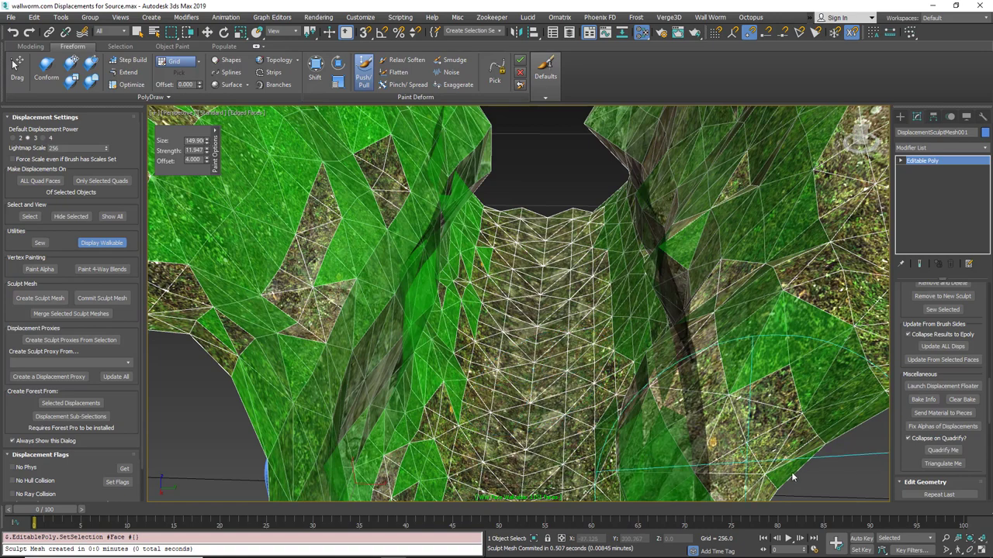
{"action": "left_click", "coordinate": [945, 463]}
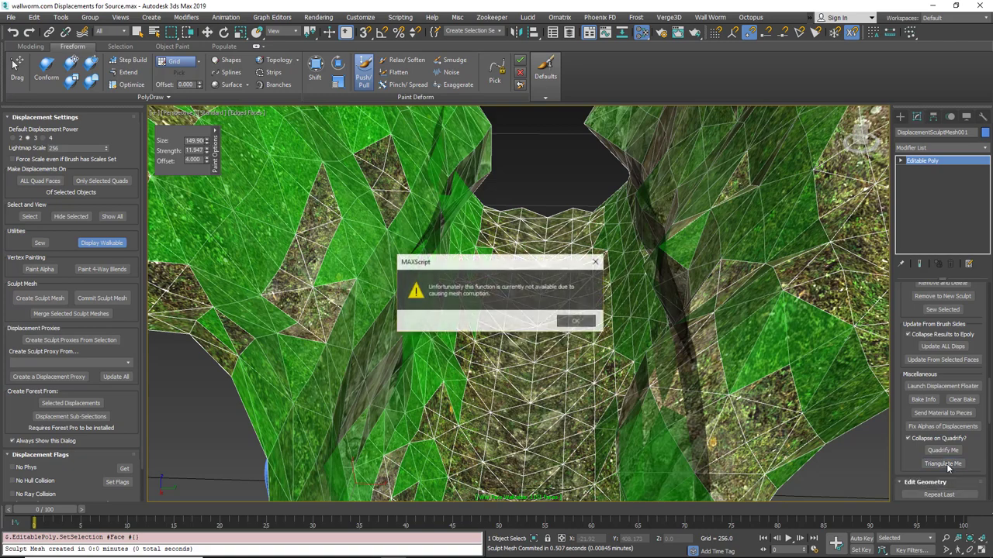
{"action": "left_click", "coordinate": [579, 324]}
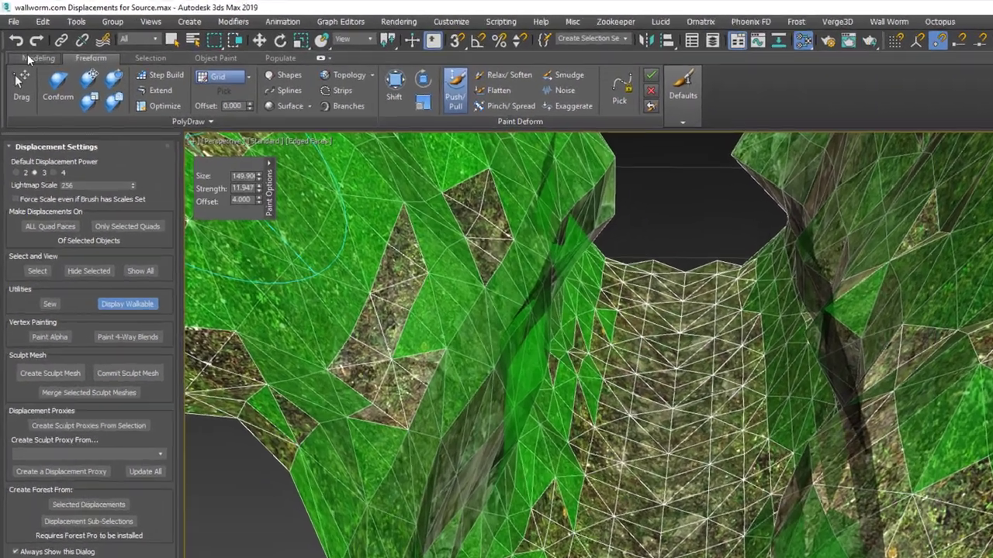
{"action": "left_click", "coordinate": [23, 46]}
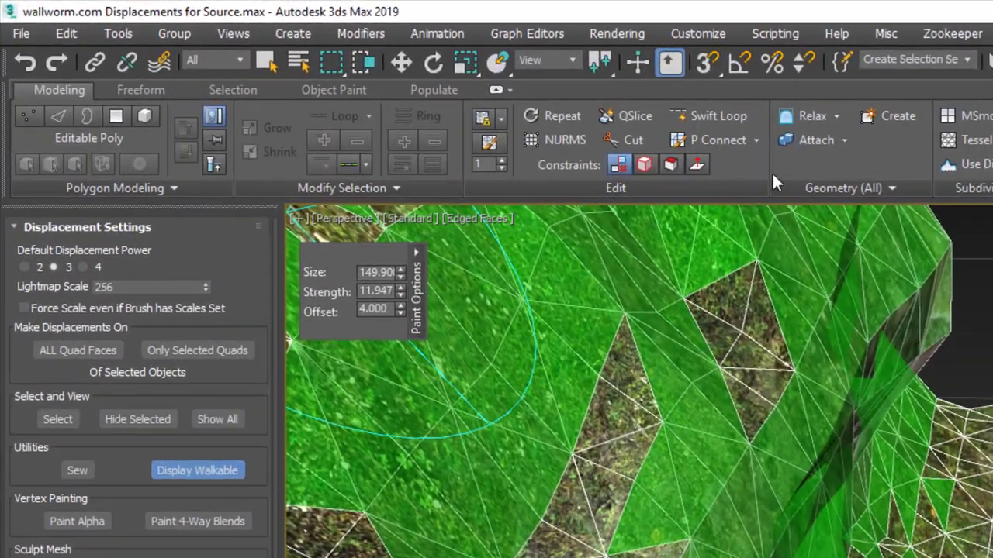
{"action": "left_click", "coordinate": [874, 188]}
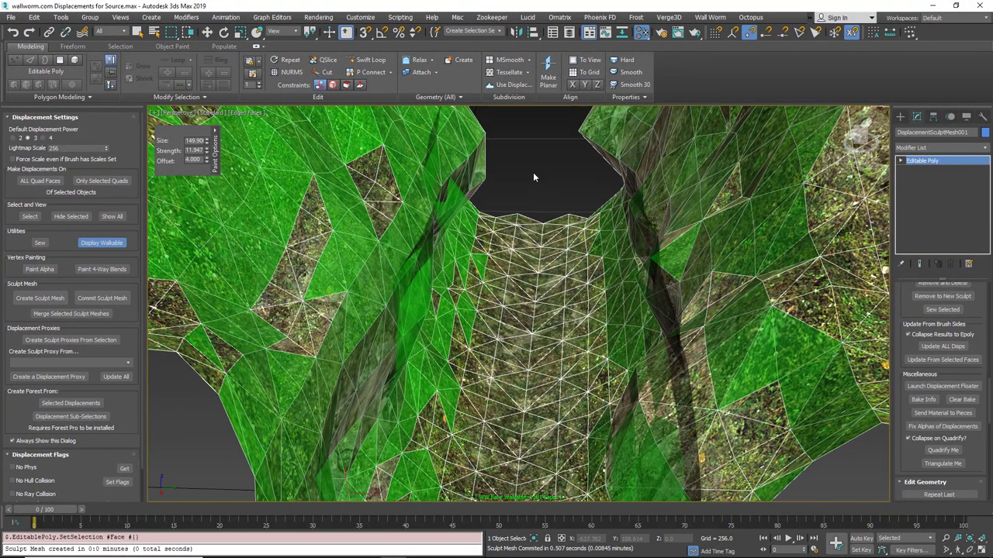
{"action": "left_click", "coordinate": [73, 46]}
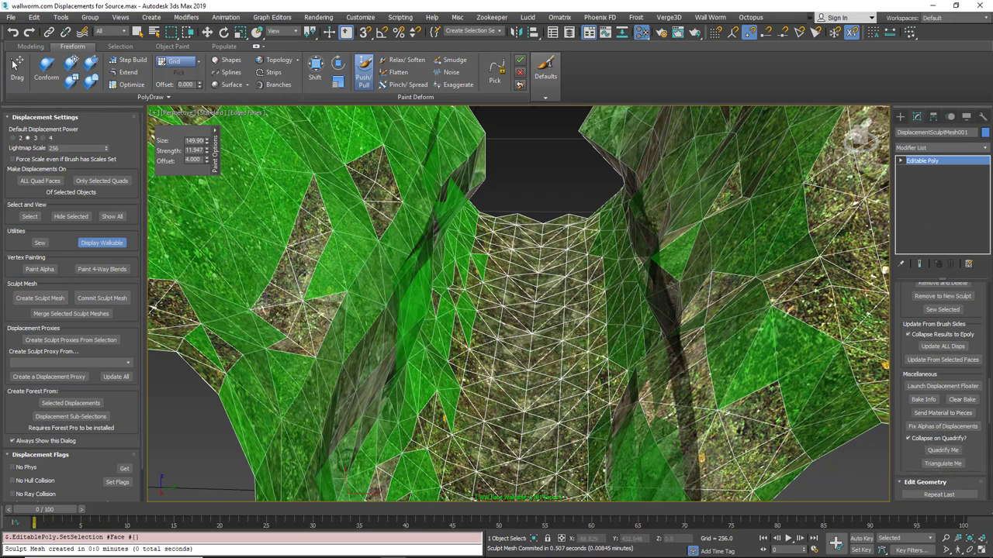
{"action": "left_click_drag", "start_coordinate": [990, 413], "coordinate": [990, 314]}
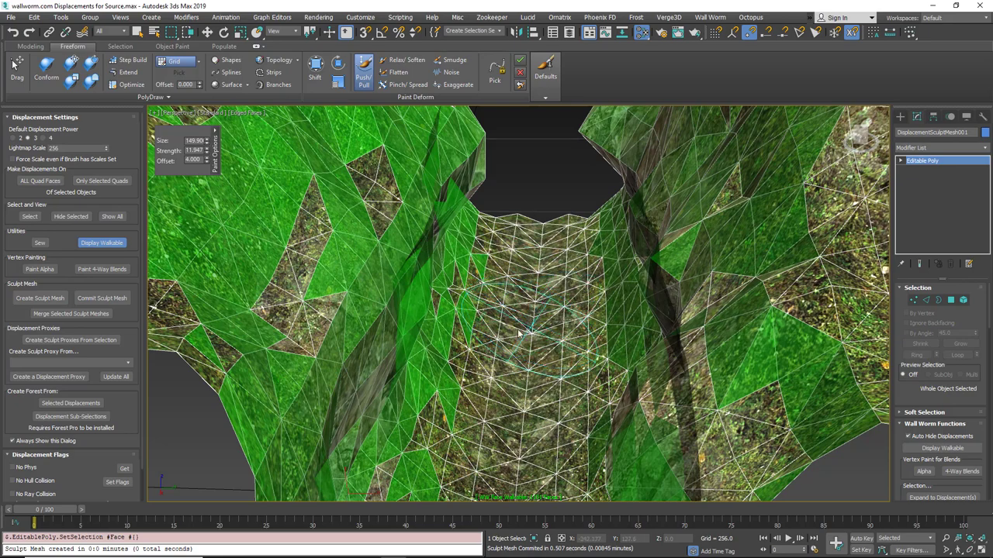
- Turn off the Display Walkable overlay and inspect the plain textured mesh along the valley and mountain slopes
{"action": "left_click", "coordinate": [91, 242]}
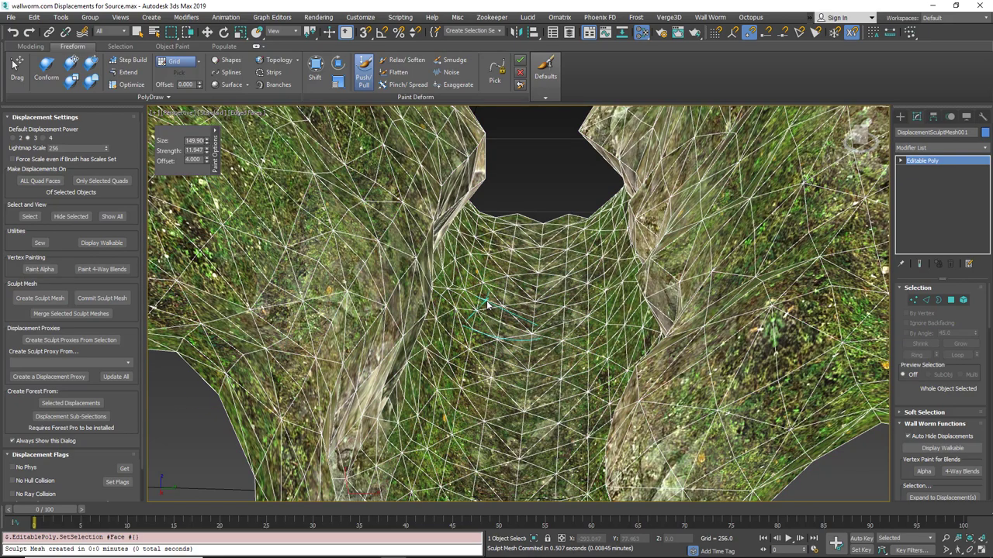
{"action": "middle_click_drag", "start_coordinate": [480, 303], "coordinate": [506, 353], "text": "alt"}
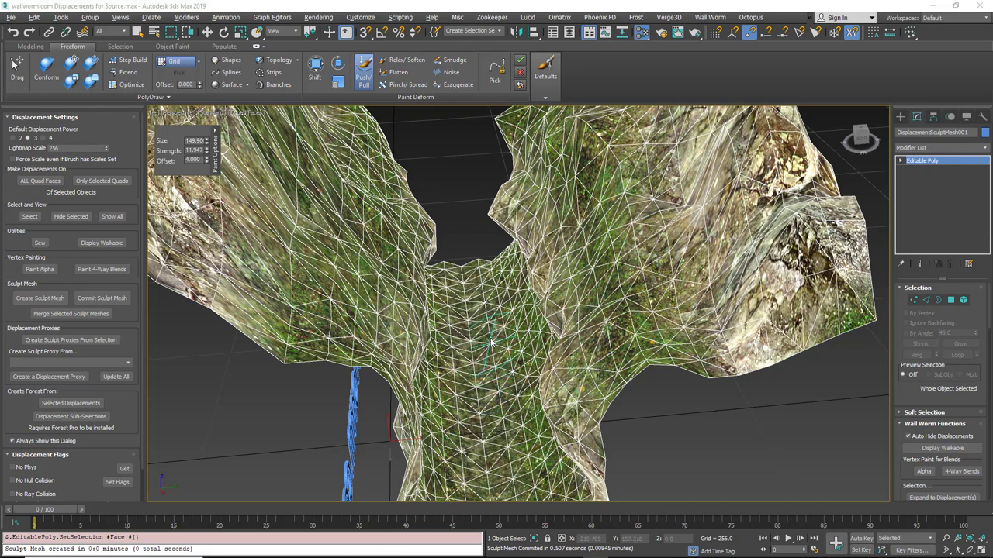
{"action": "middle_click_drag", "start_coordinate": [500, 339], "coordinate": [695, 408]}
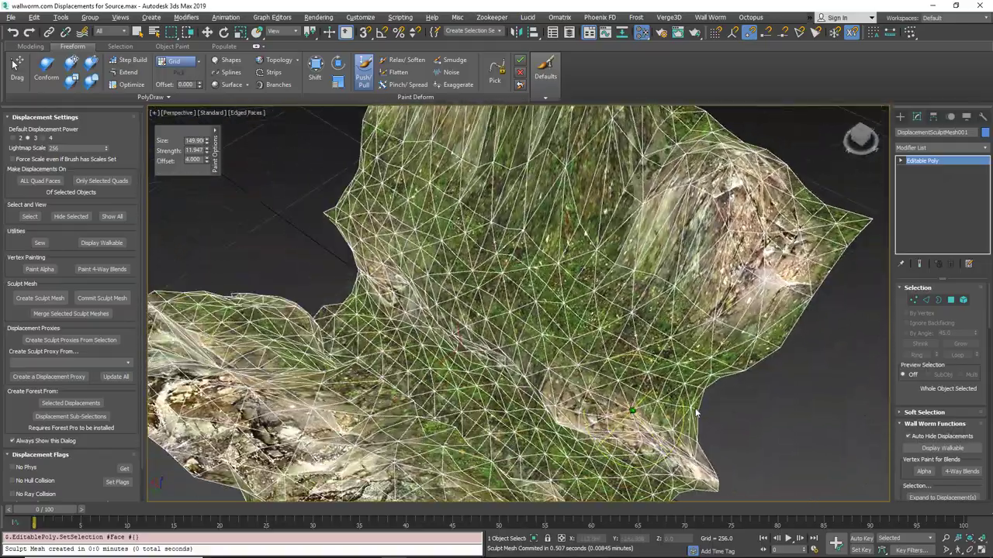
{"action": "scroll", "coordinate": [641, 261], "scroll_direction": "up", "scroll_amount": 4}
{"action": "mouse_move", "coordinate": [642, 261]}
{"action": "middle_mouse_down", "text": "alt"}
{"action": "mouse_move", "coordinate": [627, 258]}
{"action": "mouse_move", "coordinate": [611, 366]}
{"action": "mouse_move", "coordinate": [568, 359]}
{"action": "mouse_move", "coordinate": [590, 356]}
{"action": "middle_mouse_up", "text": "alt"}
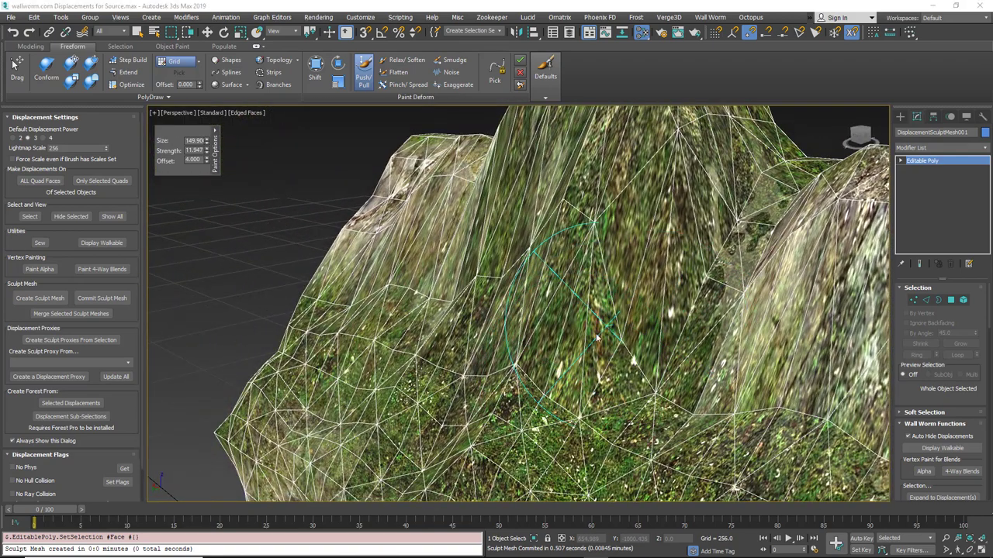
{"action": "middle_click_drag", "start_coordinate": [555, 365], "coordinate": [448, 252], "text": "alt"}
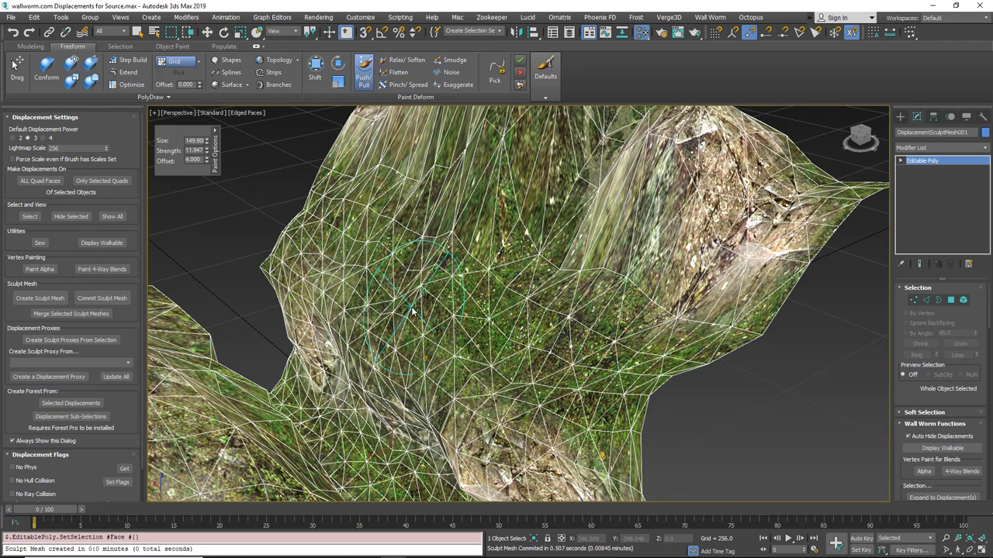
{"action": "middle_click_drag", "start_coordinate": [412, 312], "coordinate": [434, 377], "text": "alt"}
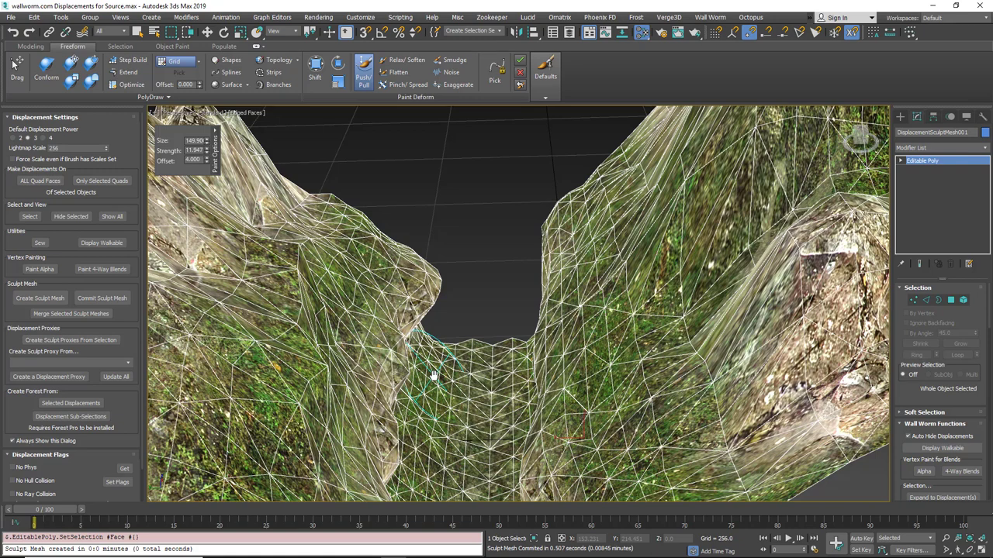
- Undock and close the Displacements floater, hide the modeling ribbon, and switch to the Move tool
{"action": "left_click_drag", "start_coordinate": [27, 109], "coordinate": [650, 174]}
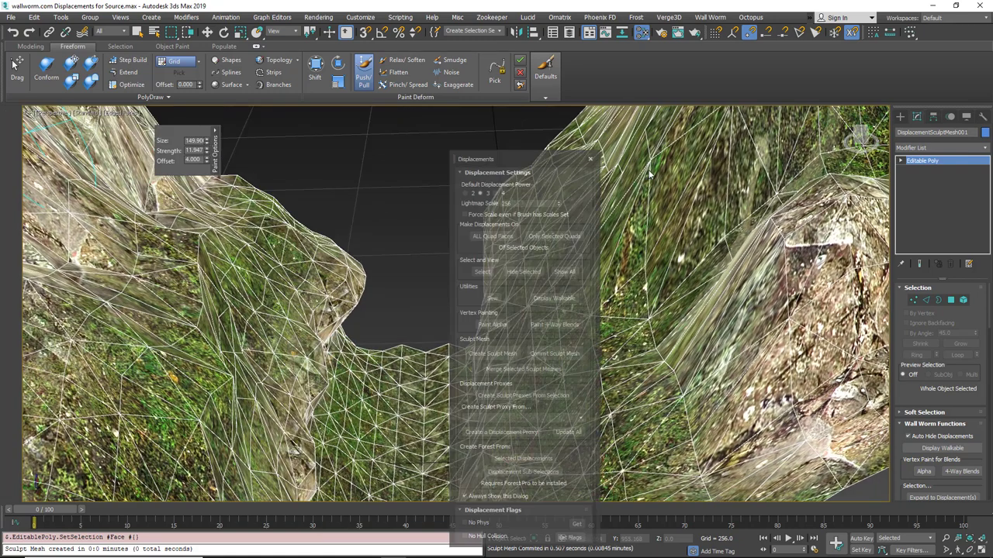
{"action": "left_click", "coordinate": [590, 159]}
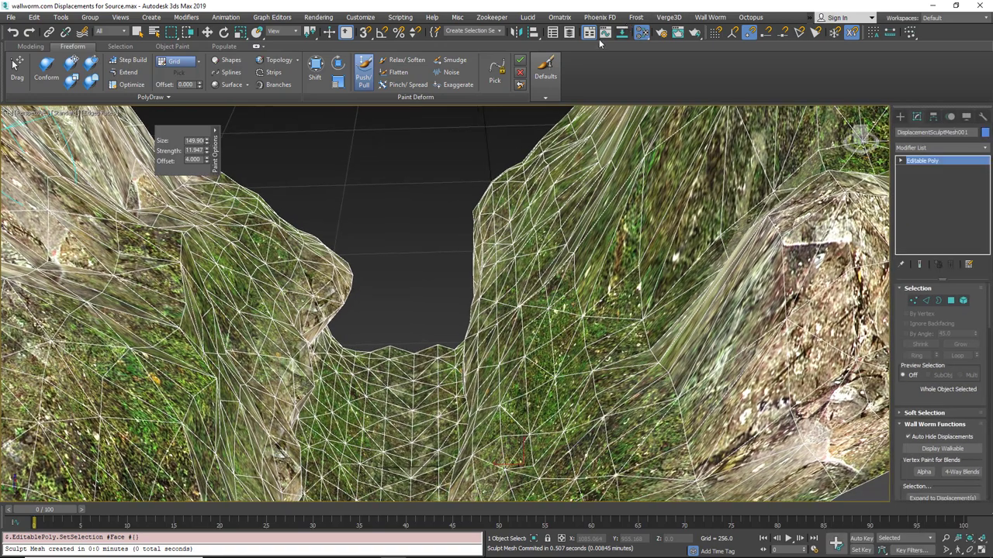
{"action": "left_click", "coordinate": [591, 34]}
{"action": "middle_click_drag", "start_coordinate": [474, 248], "coordinate": [532, 234], "text": "alt"}
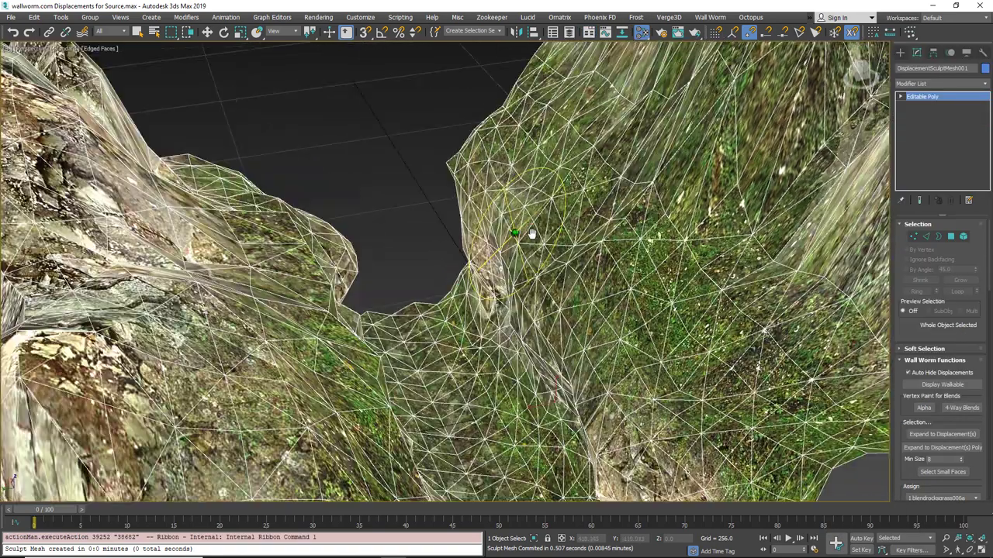
{"action": "key", "text": "w"}
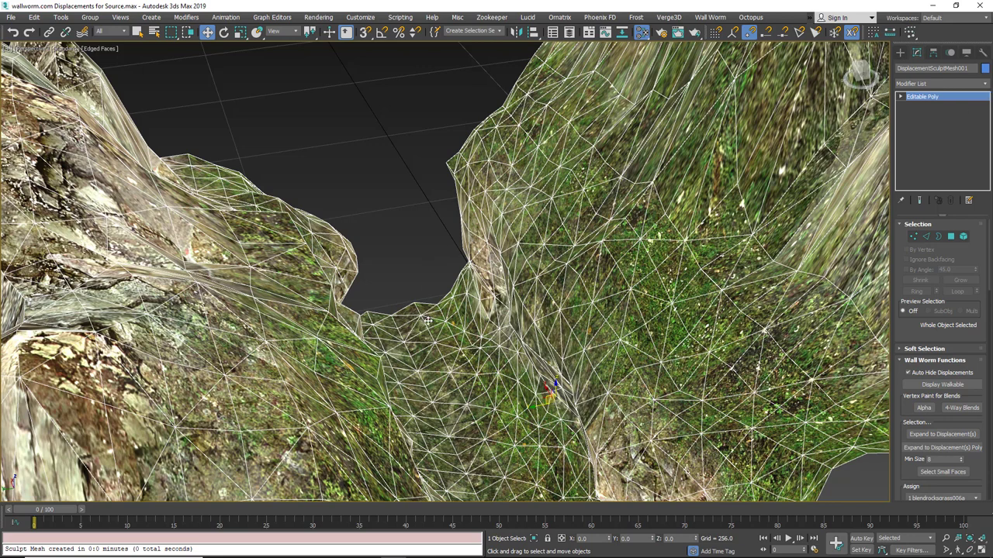
- Apply a UVW Xform modifier to the sculpt mesh
{"action": "middle_click_drag", "start_coordinate": [475, 369], "coordinate": [409, 260], "text": "alt"}
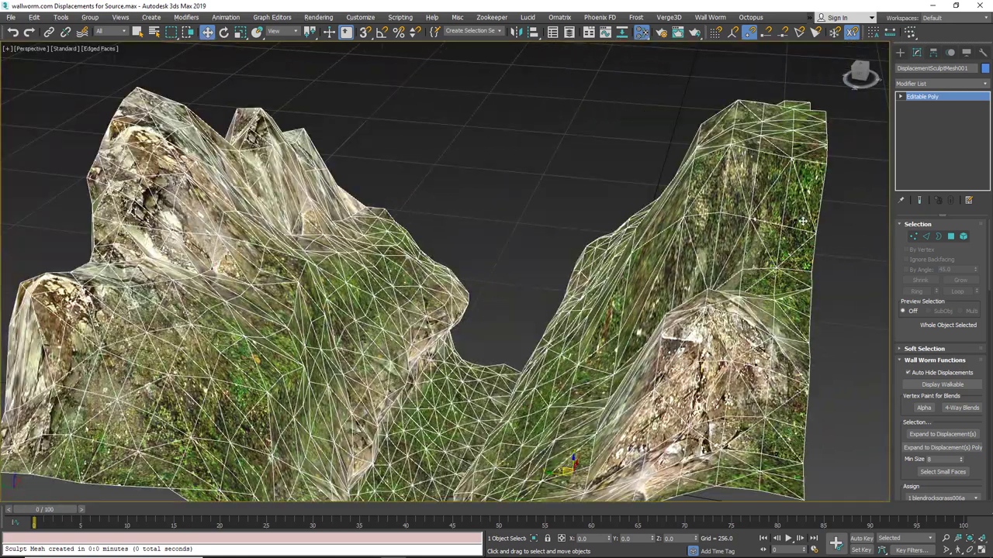
{"action": "left_click", "coordinate": [985, 87]}
{"action": "left_click_drag", "start_coordinate": [987, 130], "coordinate": [988, 447]}
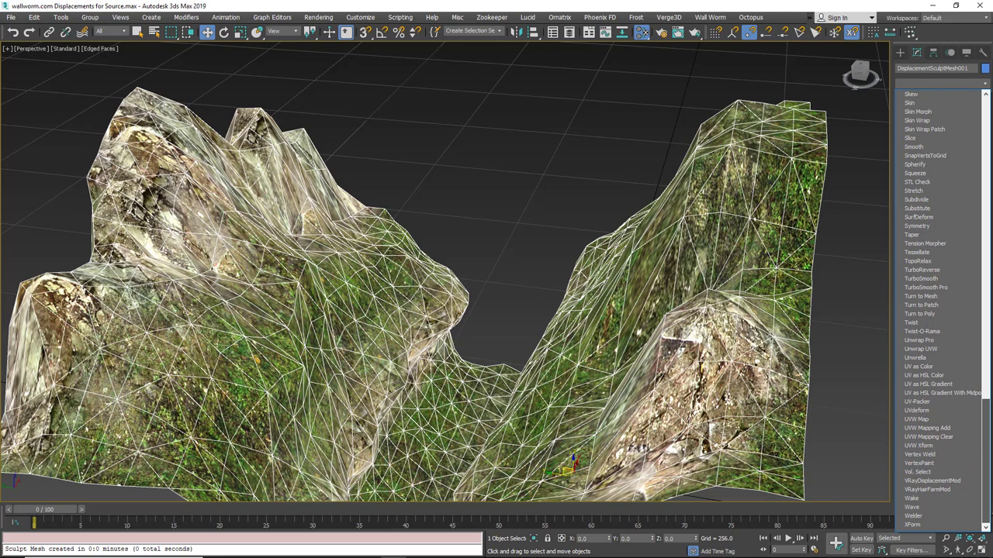
{"action": "left_click", "coordinate": [917, 446]}
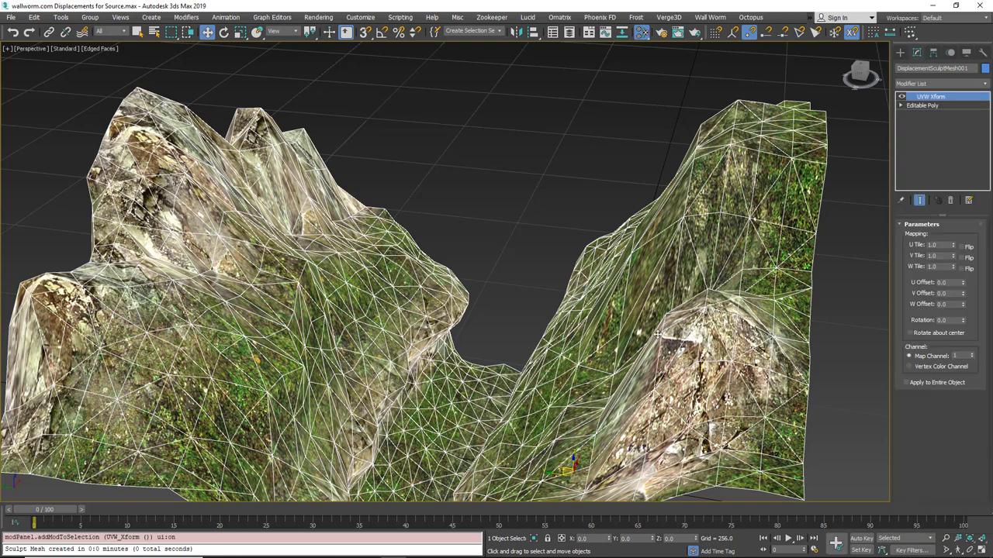
- Set the UVW Xform modifier's U Tile and V Tile to 2
{"action": "middle_click_drag", "start_coordinate": [592, 344], "coordinate": [729, 327], "text": "alt"}
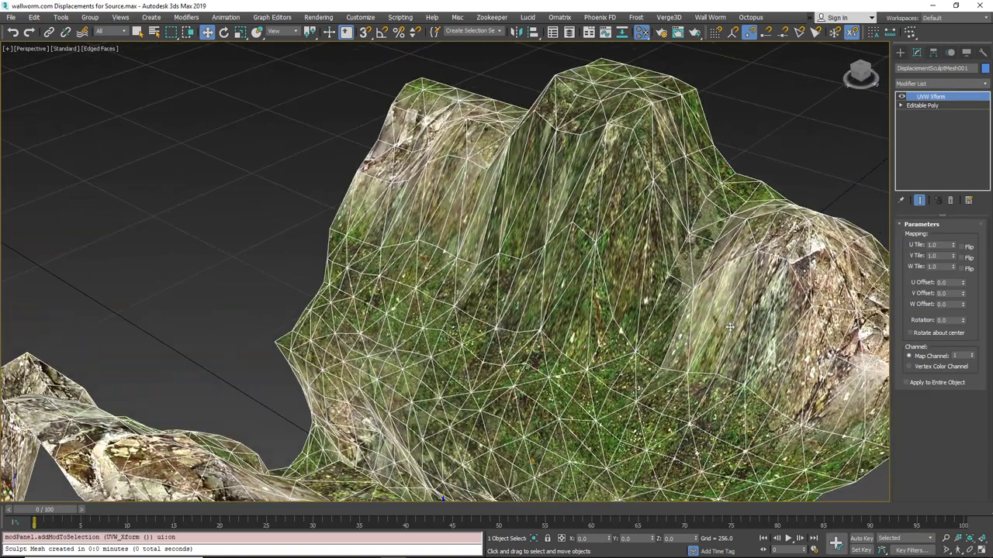
{"action": "left_click_drag", "start_coordinate": [956, 246], "coordinate": [944, 244]}
{"action": "double_click", "coordinate": [930, 245]}
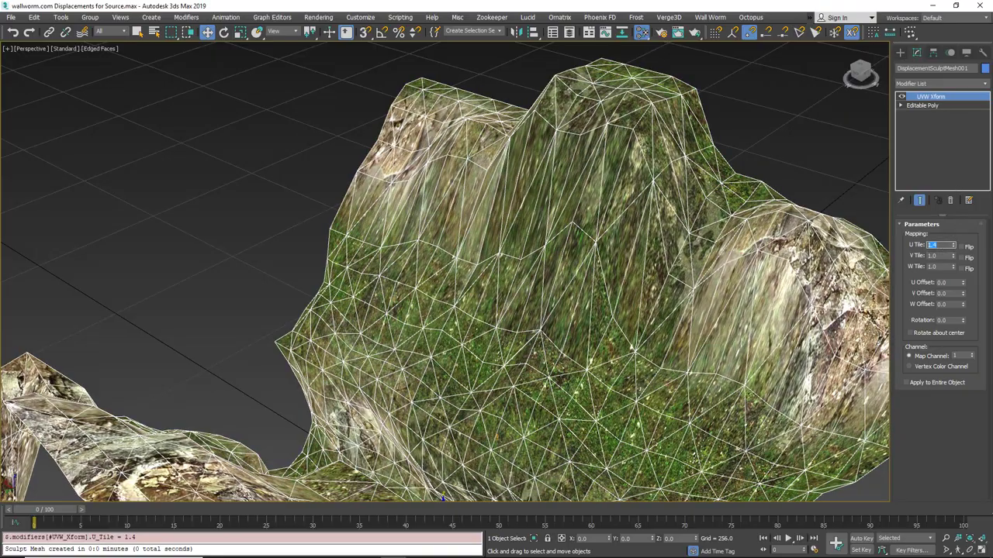
{"action": "type", "text": "2"}
{"action": "key", "text": "Return"}
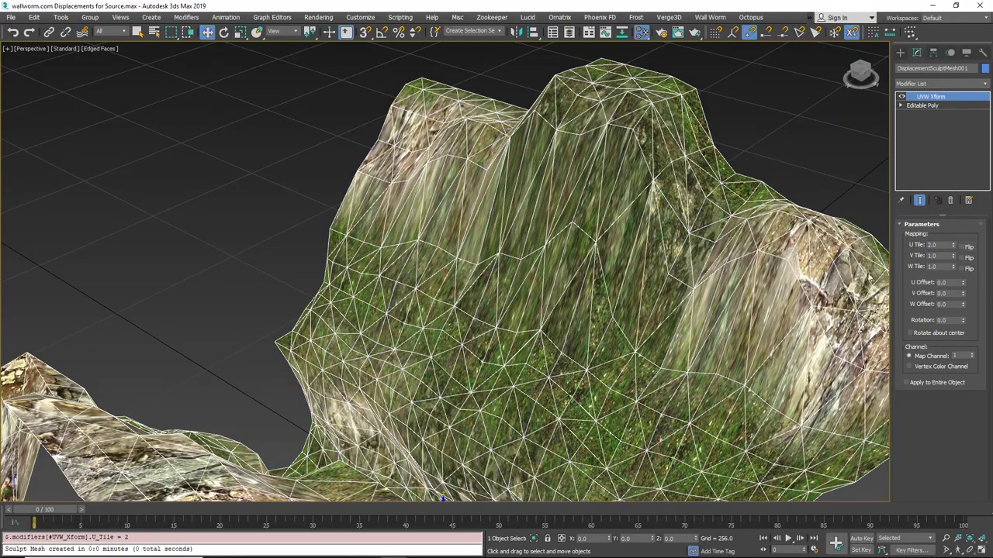
{"action": "mouse_move", "coordinate": [773, 283]}
{"action": "middle_mouse_down", "text": "alt"}
{"action": "mouse_move", "coordinate": [779, 325]}
{"action": "mouse_move", "coordinate": [784, 298]}
{"action": "middle_mouse_up", "text": "alt"}
{"action": "double_click", "coordinate": [940, 256]}
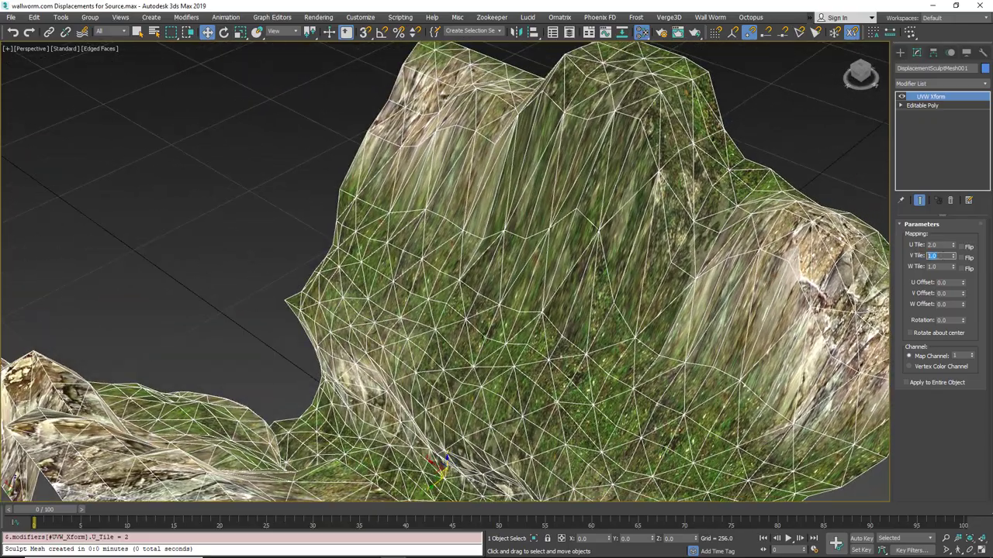
{"action": "type", "text": "2"}
{"action": "key", "text": "Return"}
- Try a U Offset of about -0.98 on the terrain texture, inspect the slopes, and reset the offset to 0
{"action": "middle_click_drag", "start_coordinate": [872, 251], "coordinate": [732, 313], "text": "alt"}
{"action": "scroll", "coordinate": [698, 329], "scroll_direction": "up", "scroll_amount": 4}
{"action": "middle_click_drag", "start_coordinate": [653, 349], "coordinate": [530, 411], "text": "alt"}
{"action": "left_click_drag", "start_coordinate": [963, 286], "coordinate": [951, 267]}
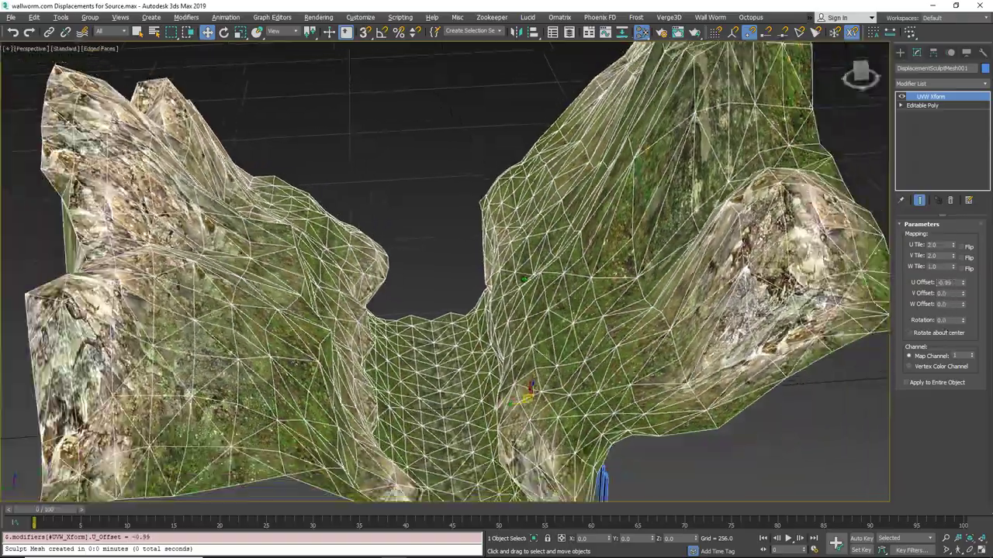
{"action": "scroll", "coordinate": [466, 264], "scroll_direction": "down", "scroll_amount": 2}
{"action": "middle_click_drag", "start_coordinate": [488, 237], "coordinate": [440, 278], "text": "alt"}
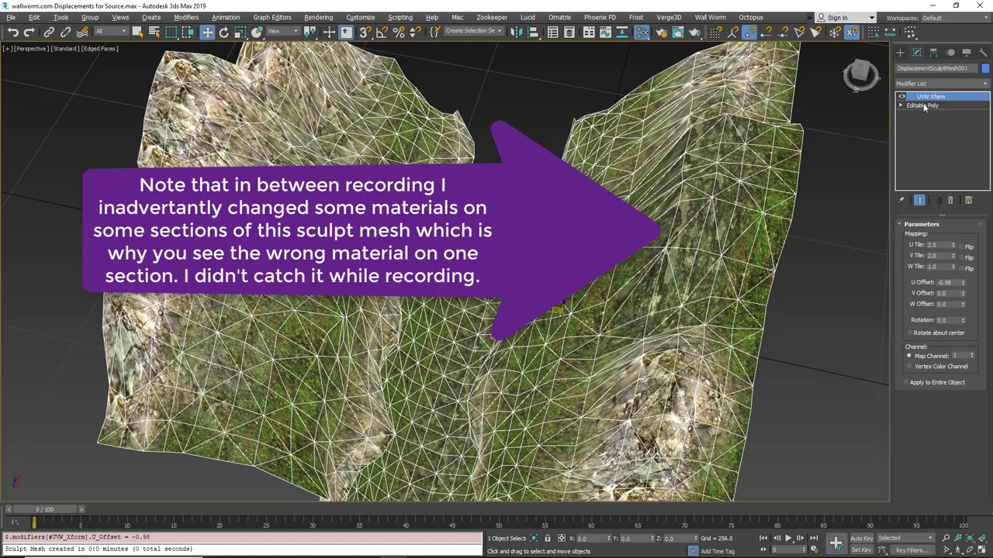
{"action": "mouse_move", "coordinate": [497, 233]}
{"action": "middle_mouse_down", "text": "alt"}
{"action": "mouse_move", "coordinate": [531, 252]}
{"action": "mouse_move", "coordinate": [535, 268]}
{"action": "mouse_move", "coordinate": [531, 240]}
{"action": "mouse_move", "coordinate": [578, 232]}
{"action": "mouse_move", "coordinate": [520, 245]}
{"action": "middle_mouse_up", "text": "alt"}
{"action": "scroll", "coordinate": [543, 248], "scroll_direction": "up", "scroll_amount": 2}
{"action": "right_click", "coordinate": [962, 283]}
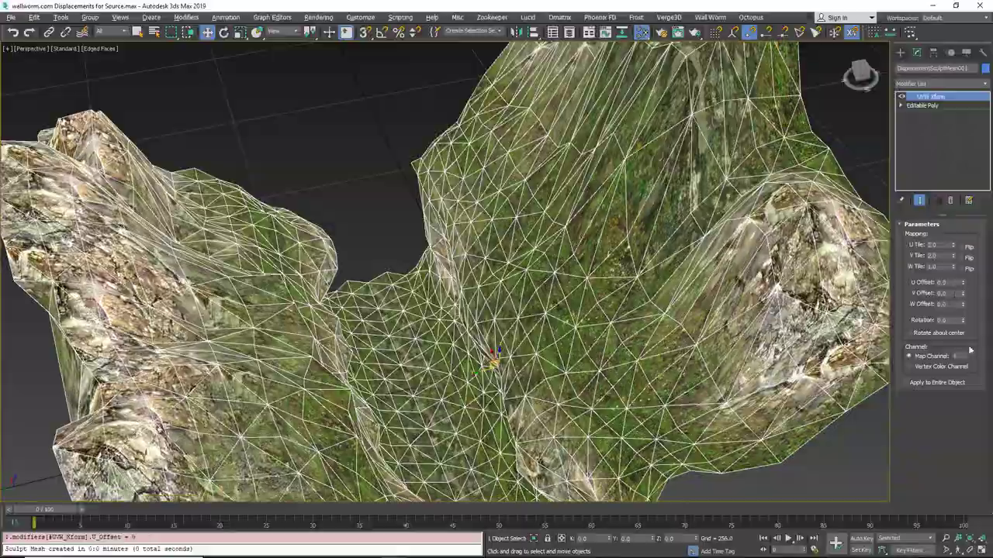
- Try a texture Rotation of -65 in the UVW Xform modifier and reset it to 0
{"action": "right_click", "coordinate": [964, 319]}
{"action": "mouse_move", "coordinate": [964, 319]}
{"action": "left_mouse_down"}
{"action": "mouse_move", "coordinate": [969, 245]}
{"action": "mouse_move", "coordinate": [939, 351]}
{"action": "mouse_move", "coordinate": [978, 328]}
{"action": "left_mouse_up"}
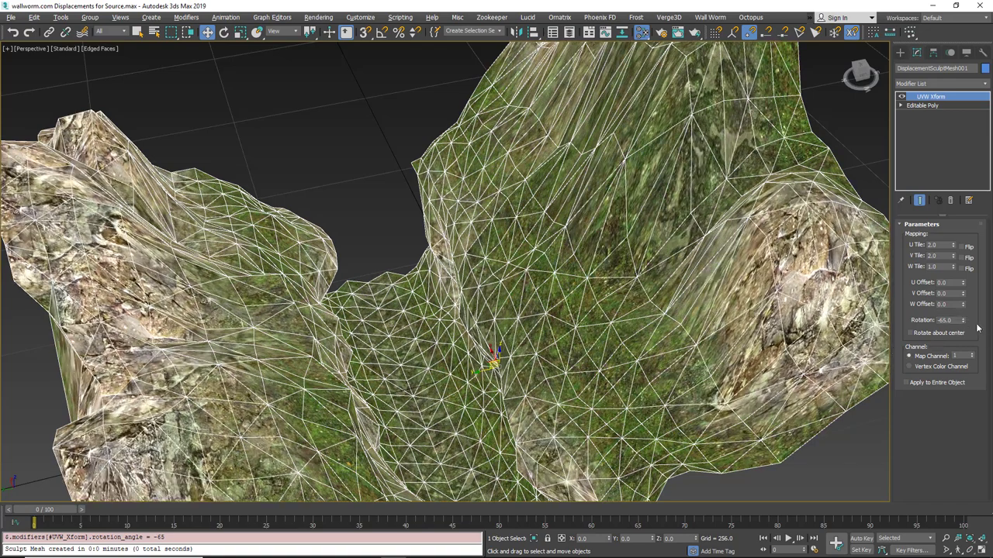
{"action": "right_click", "coordinate": [964, 321]}
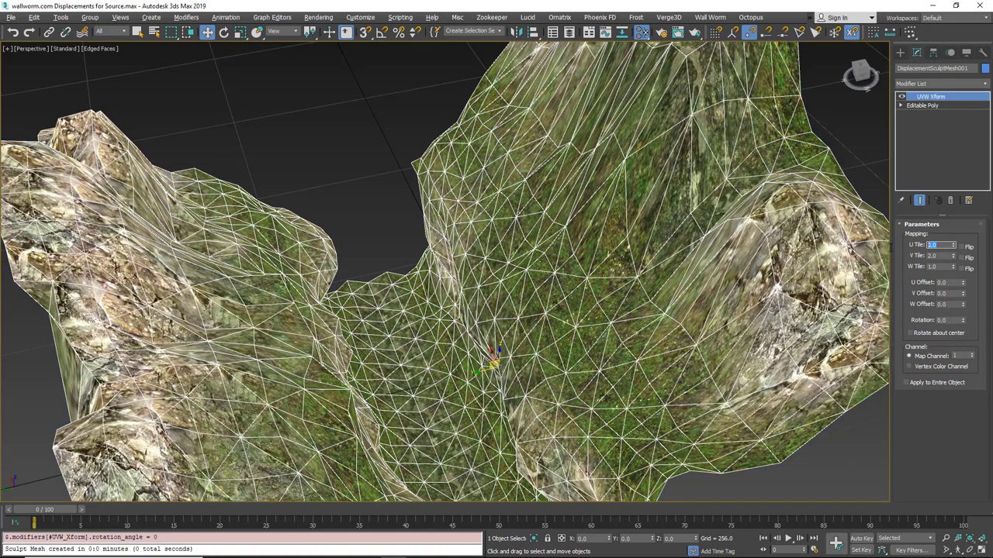
- Return the U and V tiling to 1 and delete the UVW Xform modifier from the sculpt mesh
{"action": "double_click", "coordinate": [936, 257]}
{"action": "type", "text": "1"}
{"action": "middle_click_drag", "start_coordinate": [650, 224], "coordinate": [639, 296], "text": "alt"}
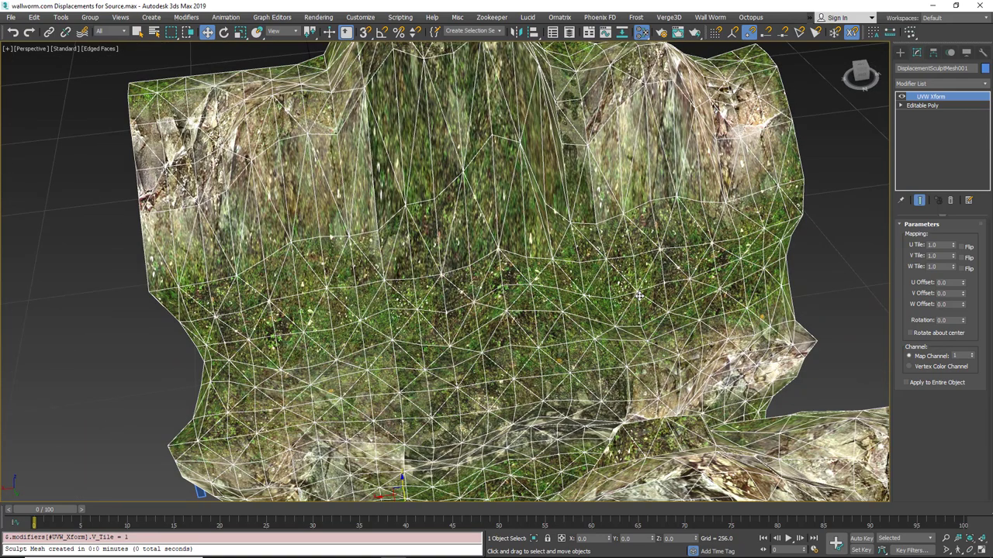
{"action": "right_click", "coordinate": [944, 98]}
{"action": "left_click", "coordinate": [923, 115]}
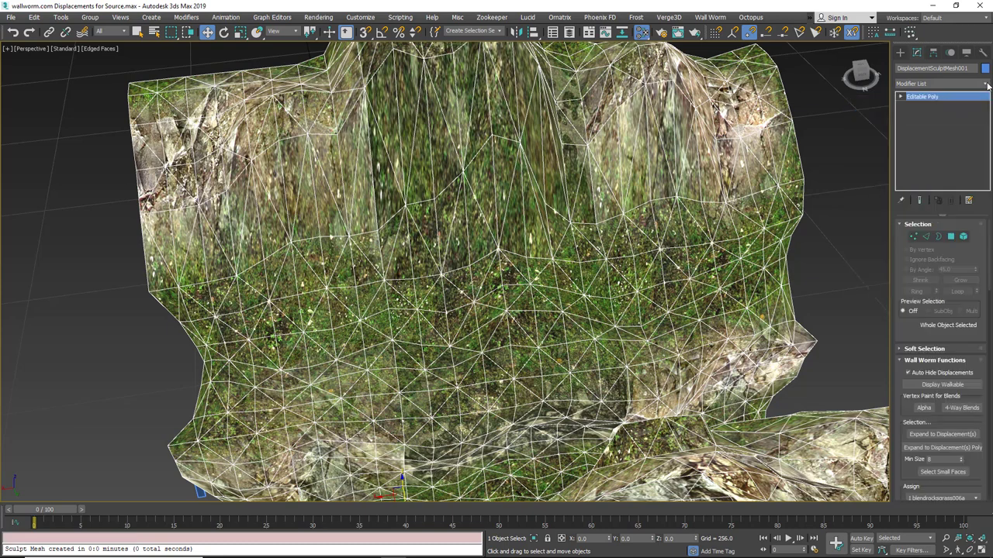
- Apply an Unwrap UVW modifier to the sculpt mesh
{"action": "left_click", "coordinate": [987, 86]}
{"action": "left_click_drag", "start_coordinate": [988, 177], "coordinate": [989, 477]}
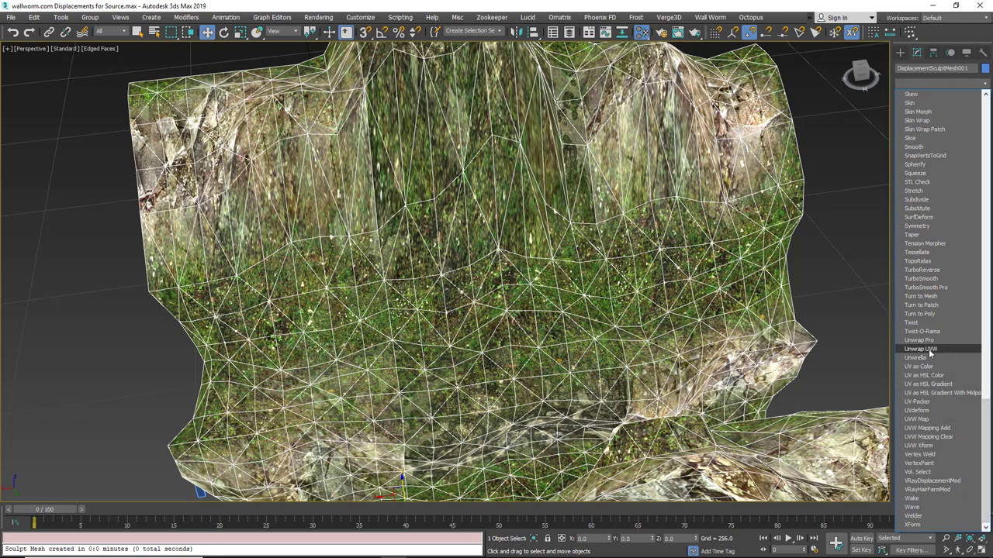
{"action": "left_click", "coordinate": [920, 349]}
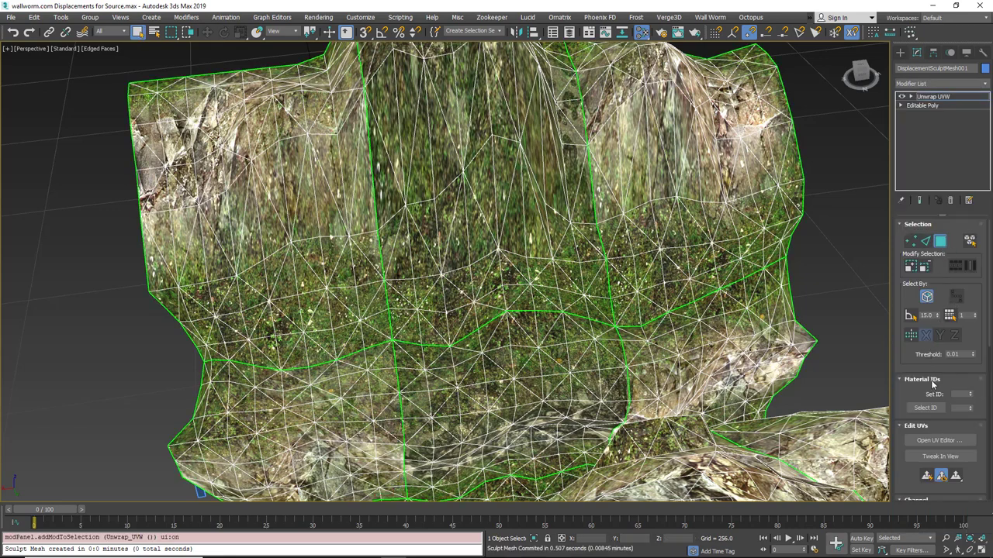
- Open the UV editor, enable element selection and select the whole UV shell belonging to the terrain's upper-left section
{"action": "left_click", "coordinate": [939, 440]}
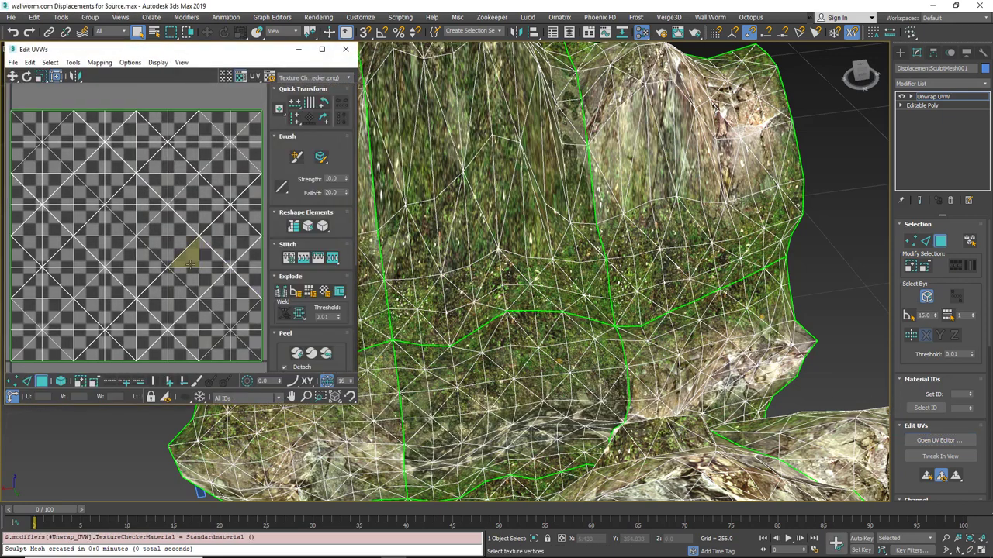
{"action": "scroll", "coordinate": [190, 263], "scroll_direction": "down", "scroll_amount": 5}
{"action": "middle_click_drag", "start_coordinate": [186, 305], "coordinate": [150, 303]}
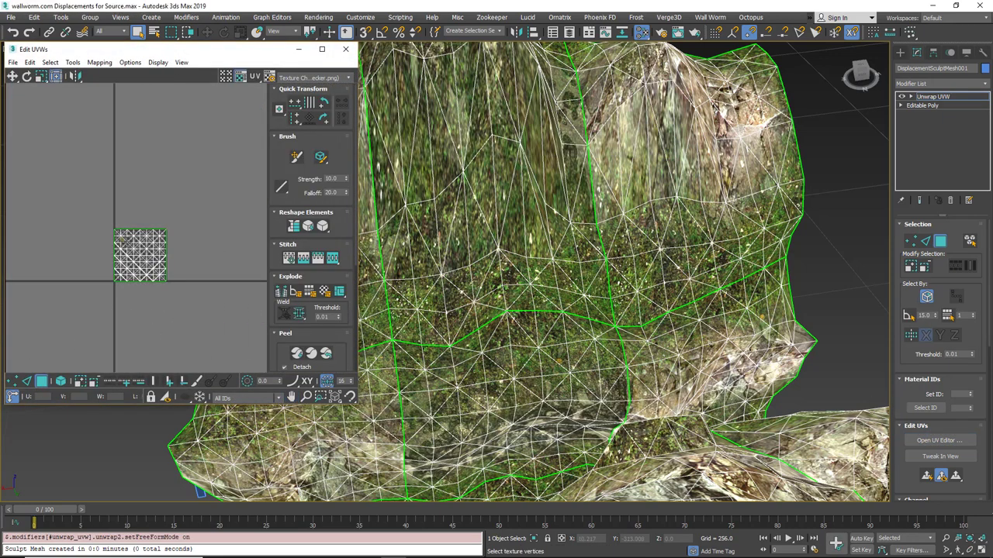
{"action": "scroll", "coordinate": [126, 244], "scroll_direction": "up", "scroll_amount": 4}
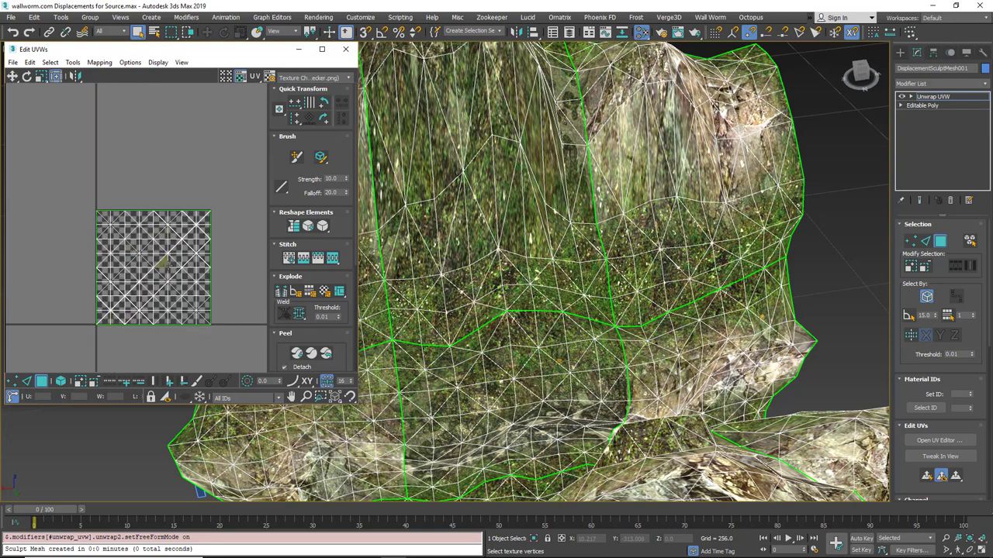
{"action": "left_click", "coordinate": [60, 382]}
{"action": "left_click", "coordinate": [118, 263]}
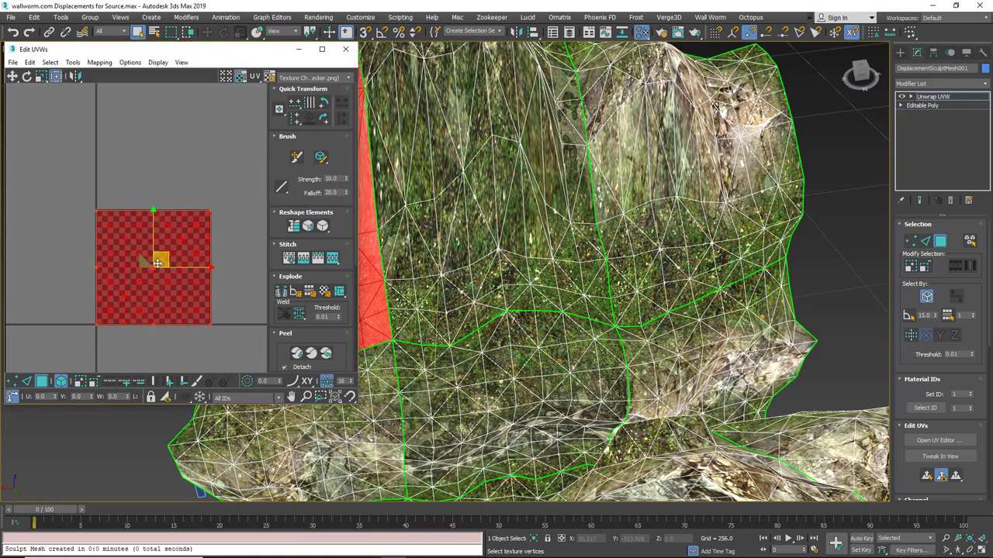
{"action": "middle_click_drag", "start_coordinate": [511, 277], "coordinate": [696, 315]}
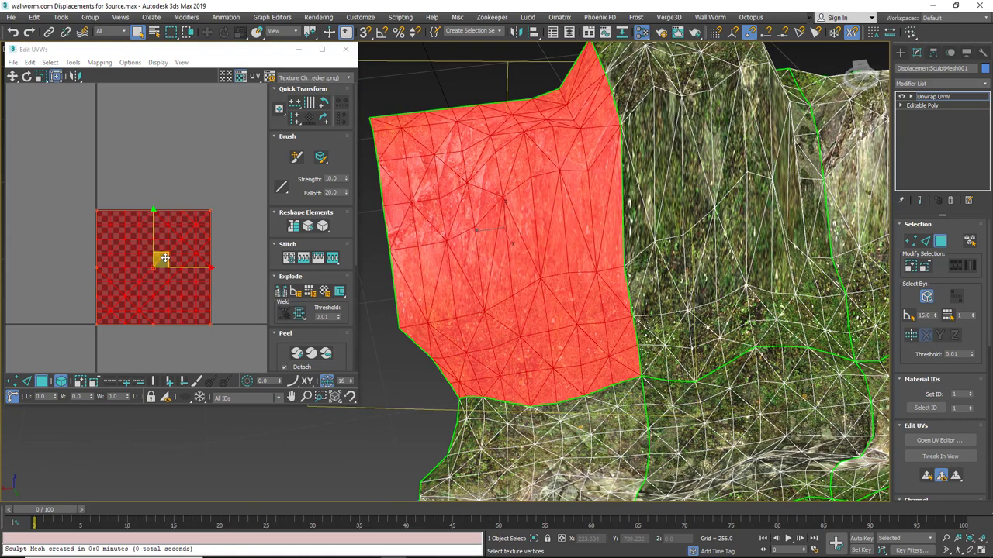
- Move the selected UV shell up and left, clear of the overlapping stack, and rotate it into a diamond orientation
{"action": "left_click_drag", "start_coordinate": [166, 256], "coordinate": [60, 138]}
{"action": "right_click", "coordinate": [59, 139]}
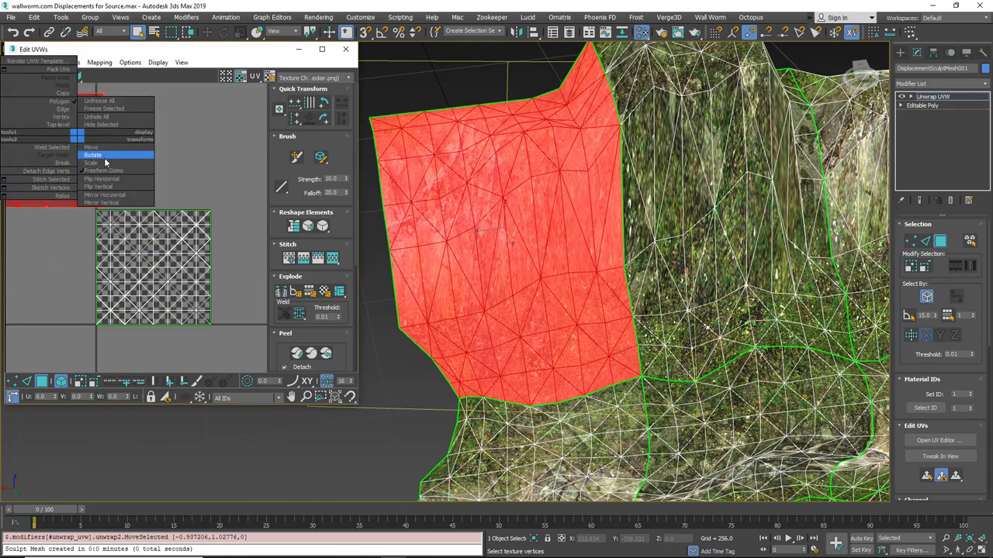
{"action": "left_click", "coordinate": [116, 160]}
{"action": "left_click_drag", "start_coordinate": [51, 147], "coordinate": [58, 210]}
{"action": "right_click", "coordinate": [71, 149]}
{"action": "left_click", "coordinate": [116, 165]}
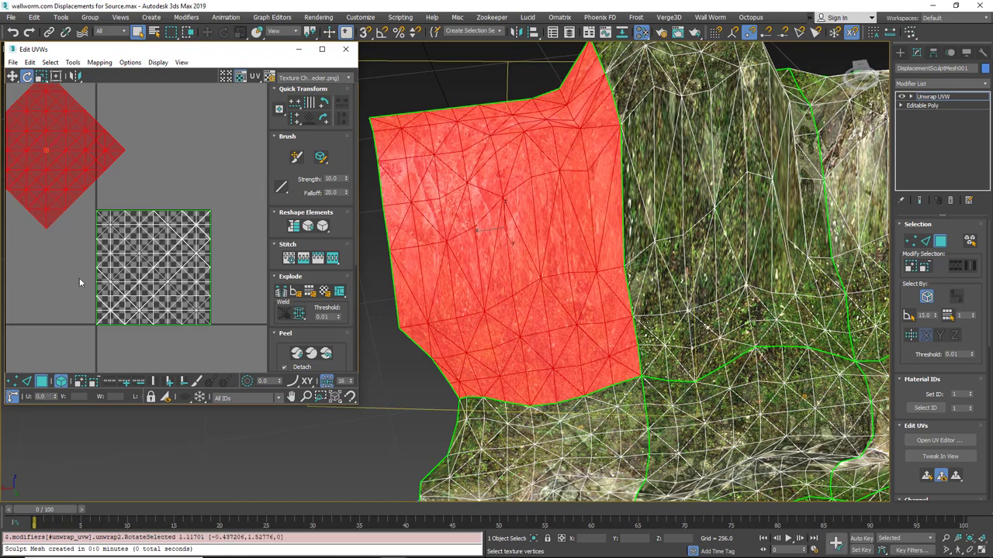
- Select the shell of the section below and relax it by polygon angles with 100 iterations and amount 0.1
{"action": "left_click", "coordinate": [61, 382]}
{"action": "left_click", "coordinate": [163, 289]}
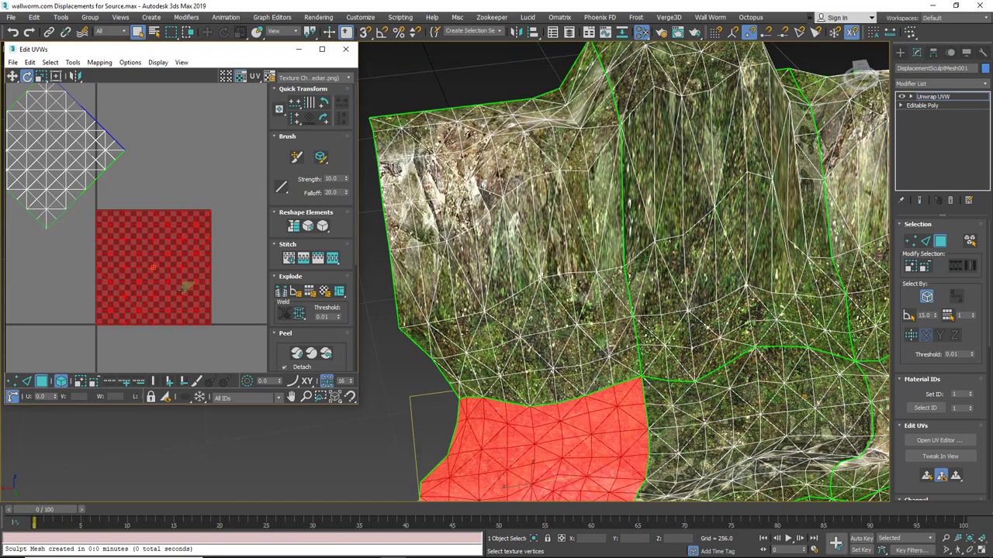
{"action": "middle_click_drag", "start_coordinate": [97, 271], "coordinate": [118, 277]}
{"action": "scroll", "coordinate": [118, 277], "scroll_direction": "down", "scroll_amount": 2}
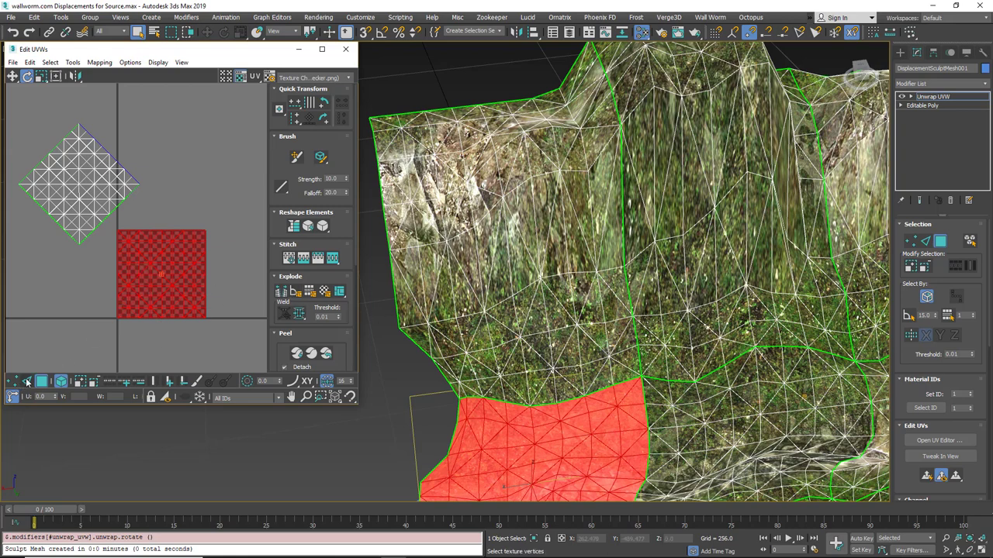
{"action": "scroll", "coordinate": [165, 278], "scroll_direction": "up", "scroll_amount": 1}
{"action": "middle_click_drag", "start_coordinate": [172, 293], "coordinate": [160, 271]}
{"action": "right_click", "coordinate": [166, 261]}
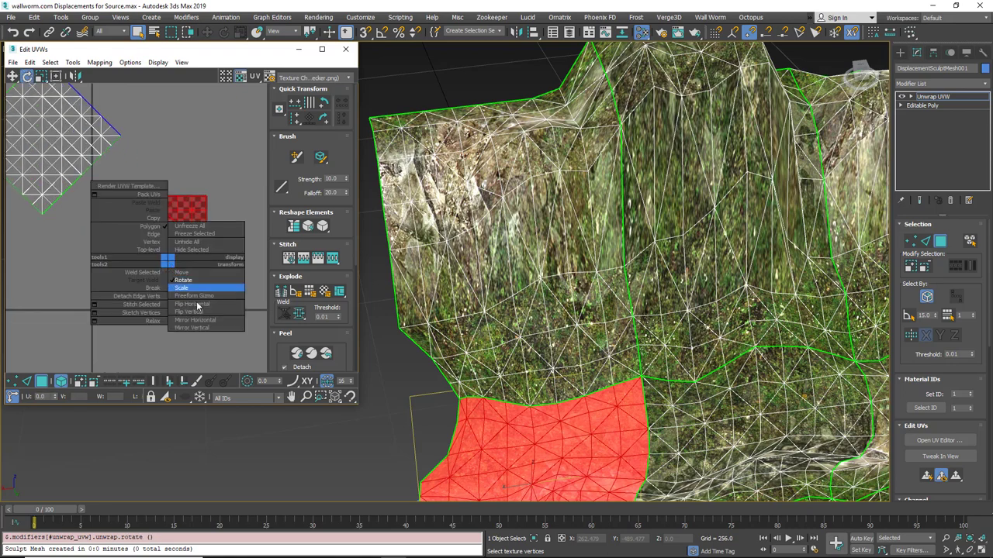
{"action": "left_click", "coordinate": [93, 321]}
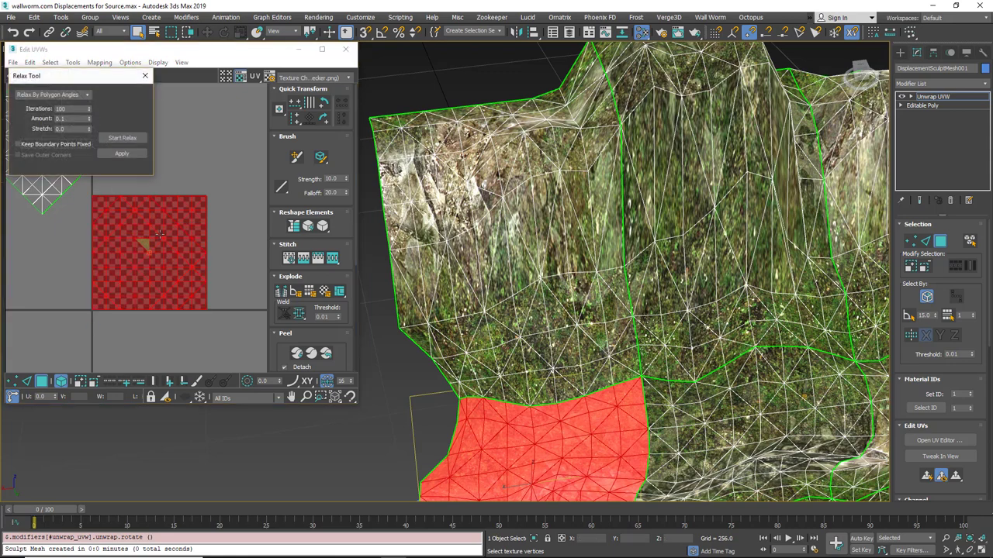
{"action": "left_click", "coordinate": [121, 137]}
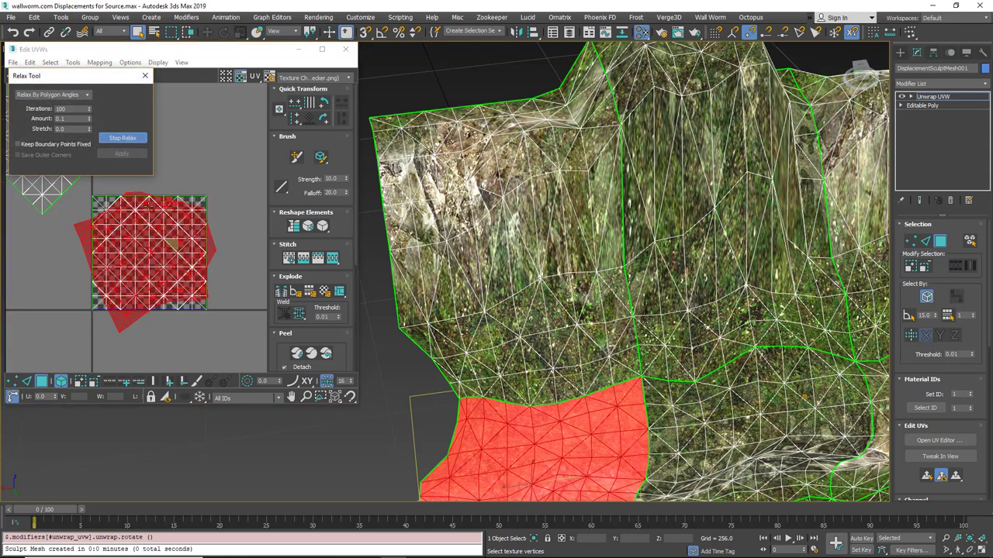
{"action": "left_click", "coordinate": [127, 138]}
- Turn off the shading of selected faces and inspect the texture on the relaxed terrain section
{"action": "middle_click_drag", "start_coordinate": [553, 373], "coordinate": [547, 330]}
{"action": "scroll", "coordinate": [539, 357], "scroll_direction": "down", "scroll_amount": 4}
{"action": "scroll", "coordinate": [540, 346], "scroll_direction": "up", "scroll_amount": 4}
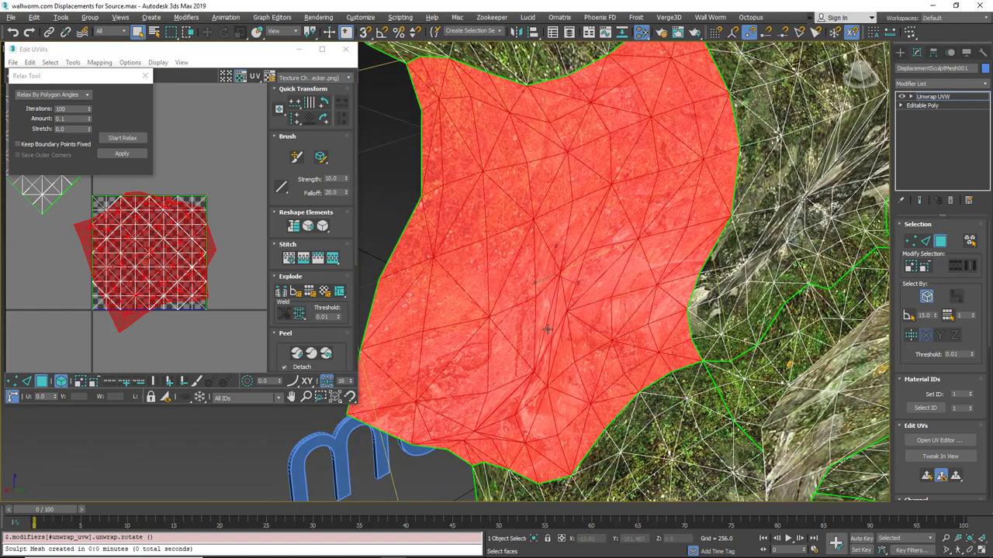
{"action": "key", "text": "F2"}
{"action": "middle_click_drag", "start_coordinate": [557, 336], "coordinate": [549, 404], "text": "alt"}
{"action": "scroll", "coordinate": [593, 258], "scroll_direction": "down", "scroll_amount": 5}
{"action": "middle_click_drag", "start_coordinate": [596, 254], "coordinate": [600, 309]}
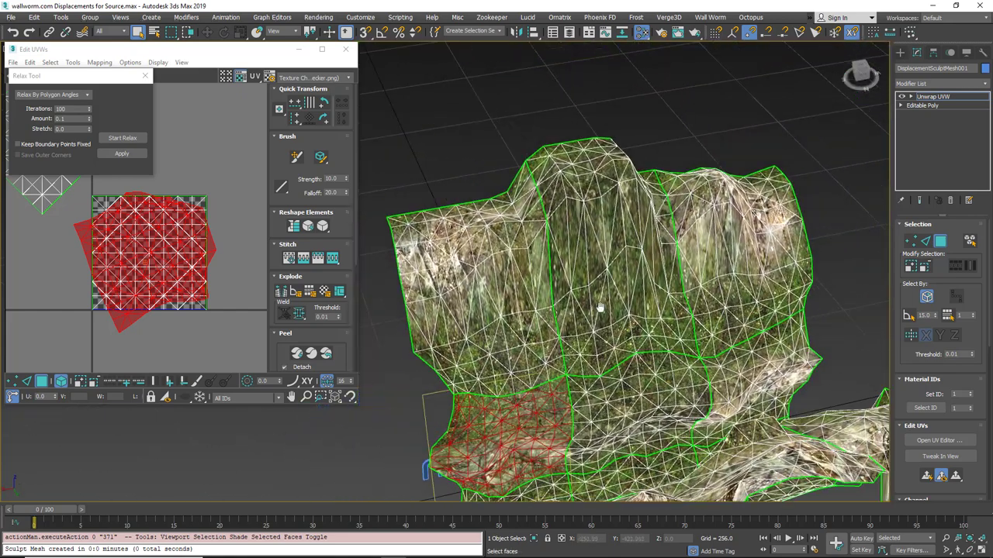
- Select the entire rotated shell of the upper-left section and relax it by polygon angles
{"action": "left_click", "coordinate": [491, 276]}
{"action": "middle_click_drag", "start_coordinate": [115, 185], "coordinate": [193, 286]}
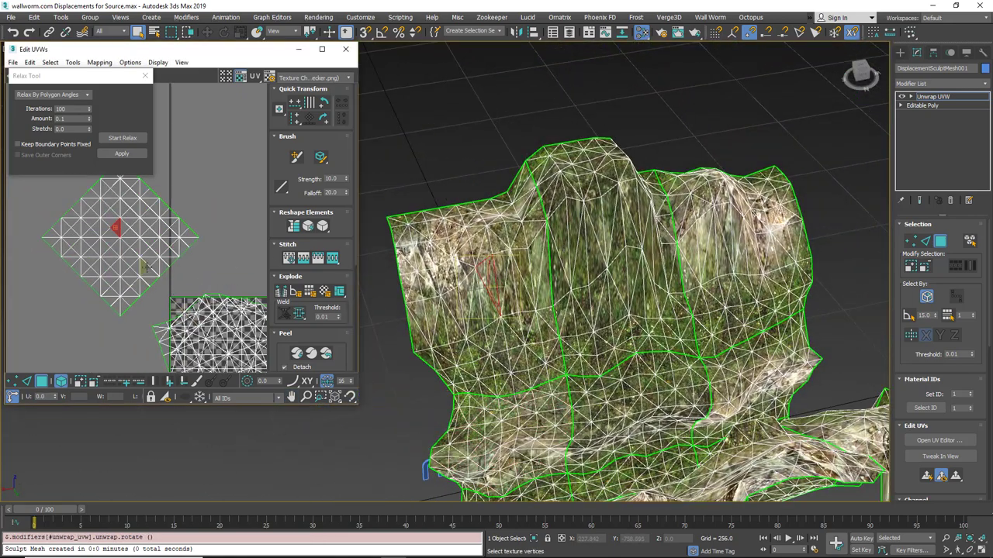
{"action": "double_click", "coordinate": [79, 260]}
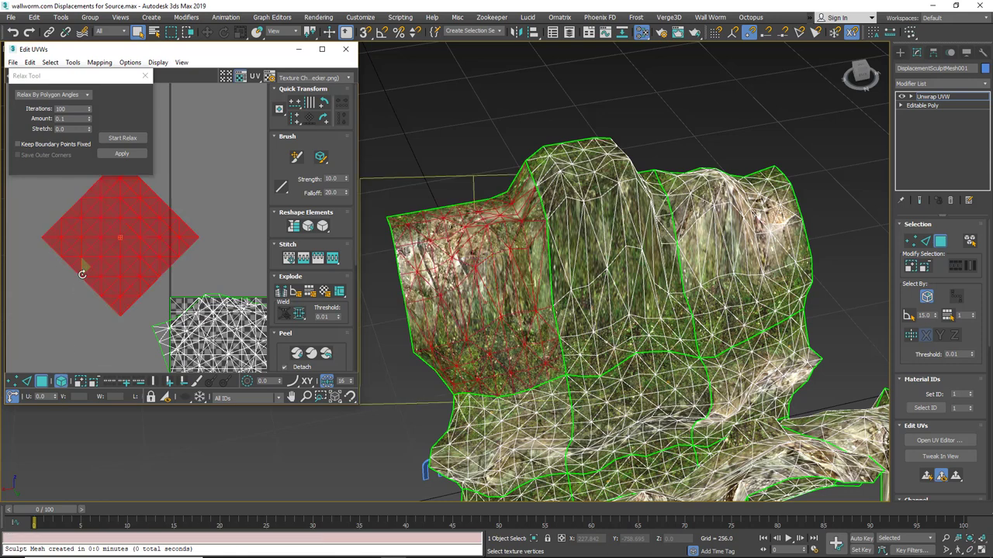
{"action": "left_click", "coordinate": [123, 138]}
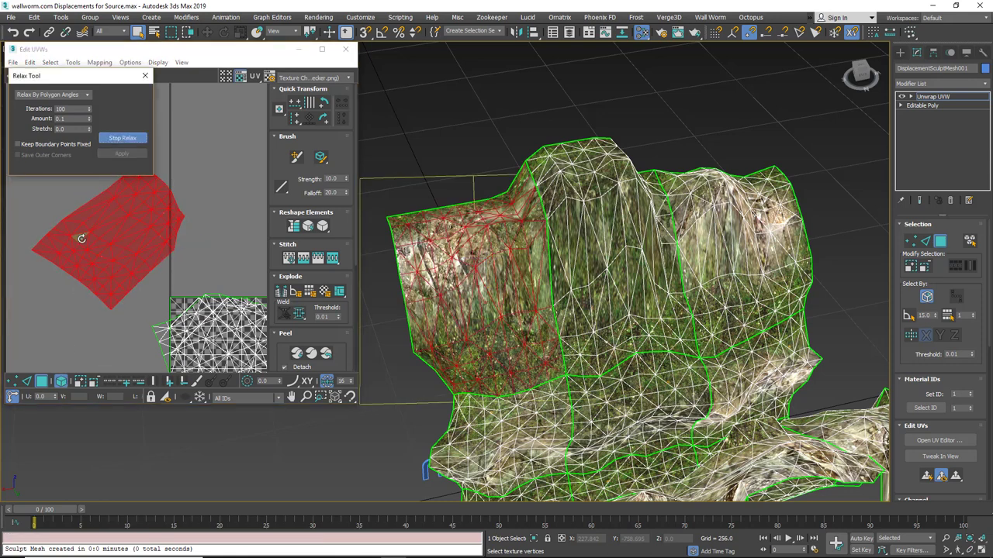
- Switch to the Move tool, select every UV face and pack all shells into the texture tile with rescaling
{"action": "left_click", "coordinate": [601, 235]}
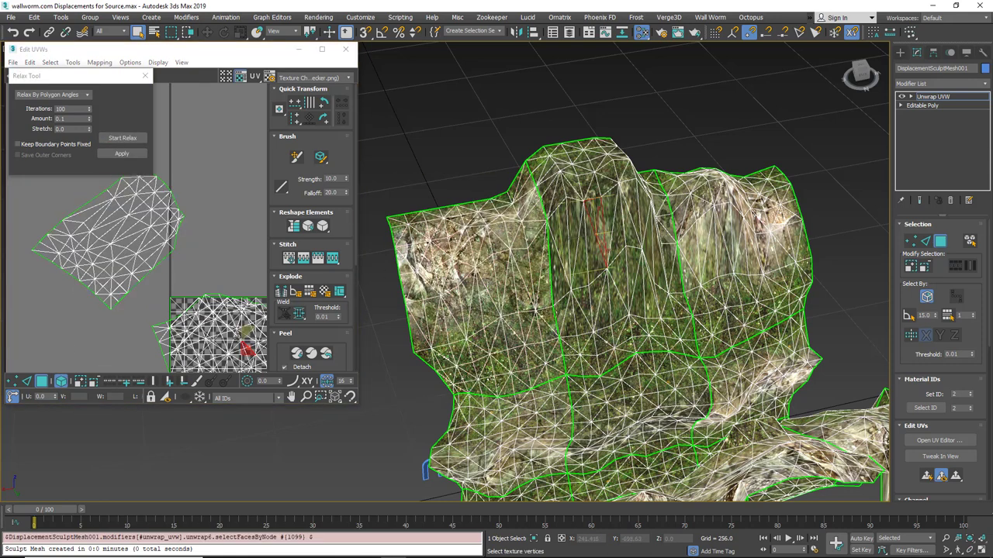
{"action": "scroll", "coordinate": [231, 334], "scroll_direction": "down", "scroll_amount": 2}
{"action": "right_click", "coordinate": [214, 333]}
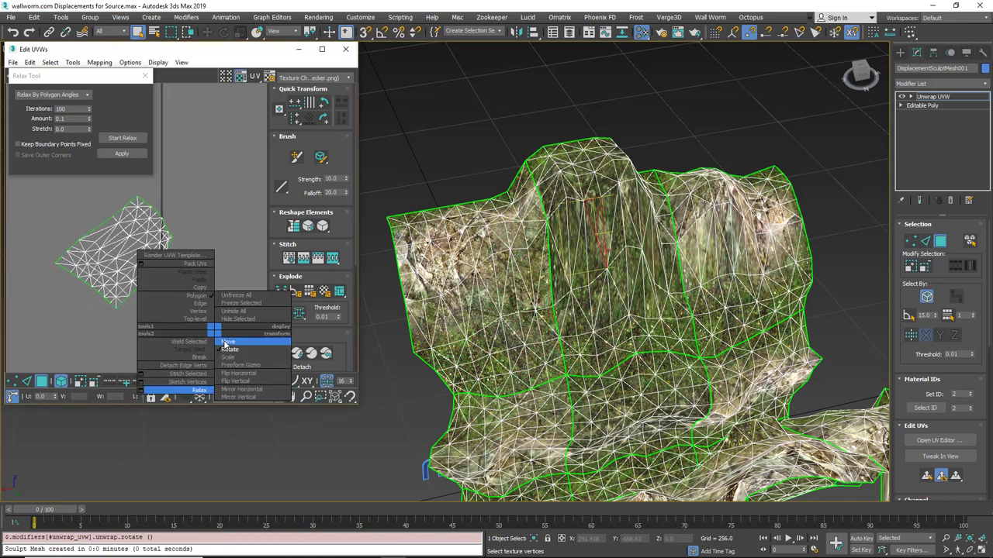
{"action": "left_click", "coordinate": [240, 342]}
{"action": "middle_click_drag", "start_coordinate": [208, 341], "coordinate": [185, 287]}
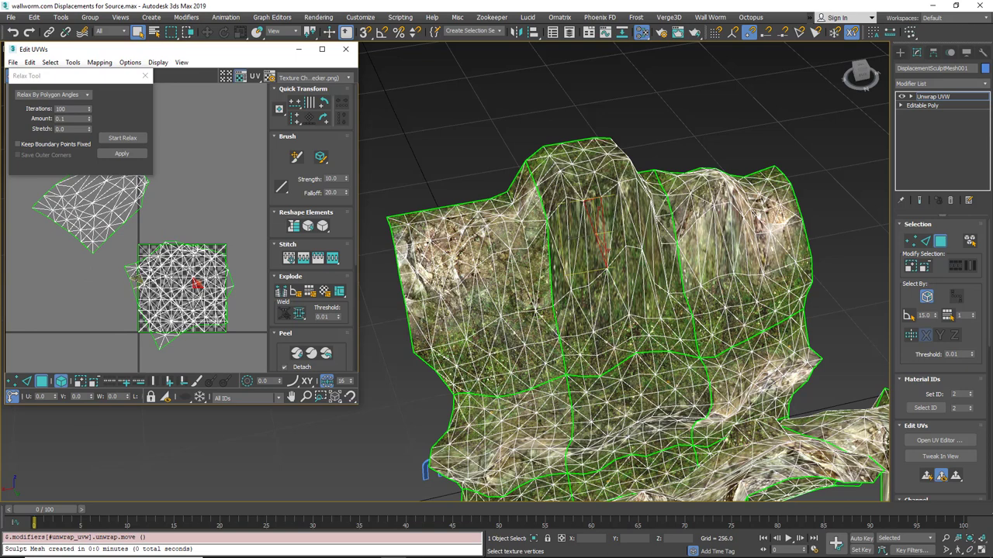
{"action": "scroll", "coordinate": [138, 276], "scroll_direction": "down", "scroll_amount": 3}
{"action": "key", "text": "ctrl+a"}
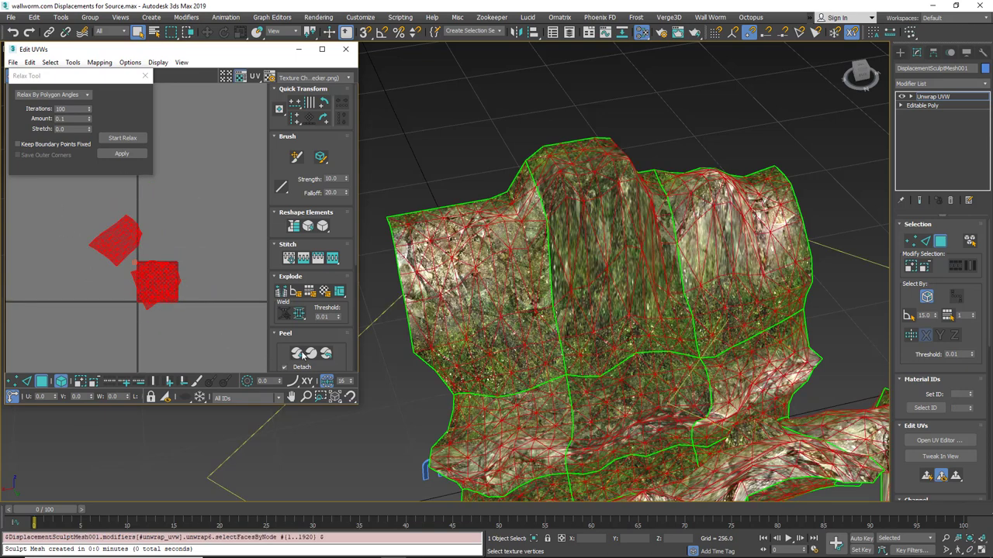
{"action": "scroll", "coordinate": [310, 324], "scroll_direction": "down", "scroll_amount": 4}
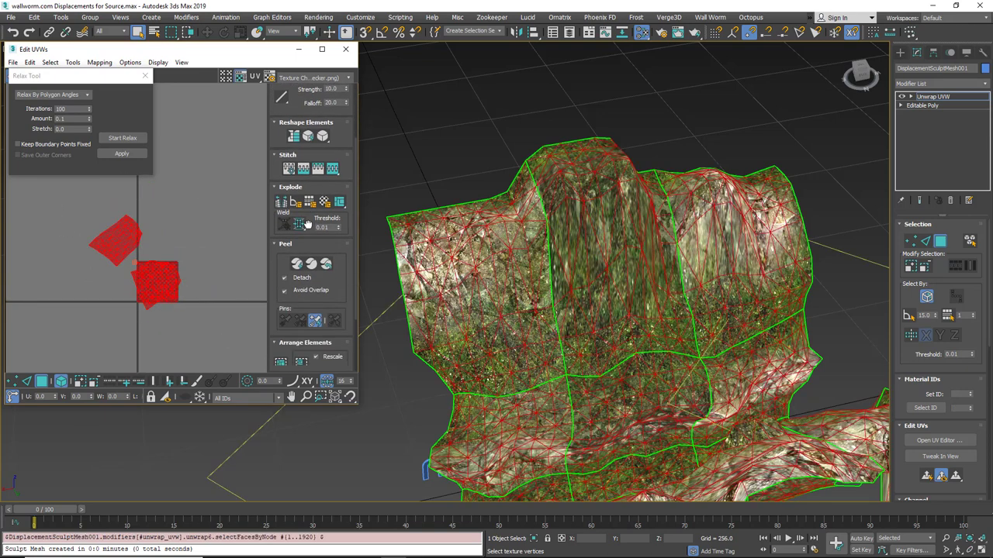
{"action": "left_click", "coordinate": [302, 368]}
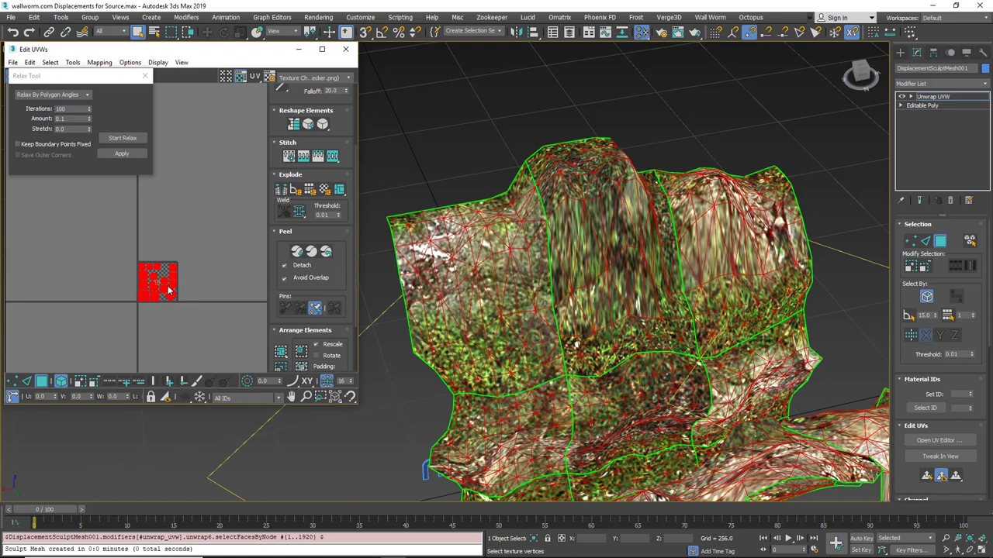
- Select all packed shells, scale them up together well beyond the texture tile and clear the selection
{"action": "left_click", "coordinate": [566, 191]}
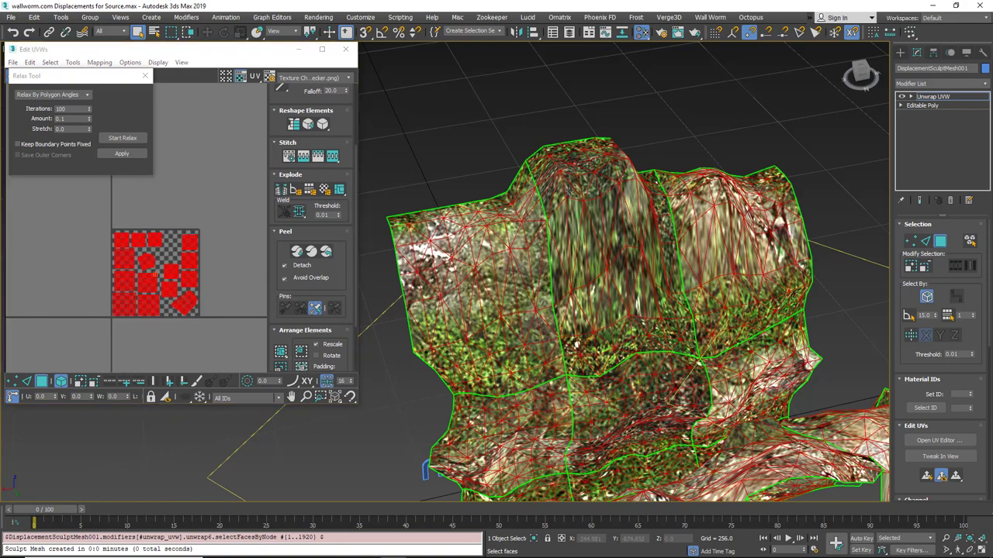
{"action": "scroll", "coordinate": [129, 304], "scroll_direction": "up", "scroll_amount": 3}
{"action": "left_click", "coordinate": [119, 304]}
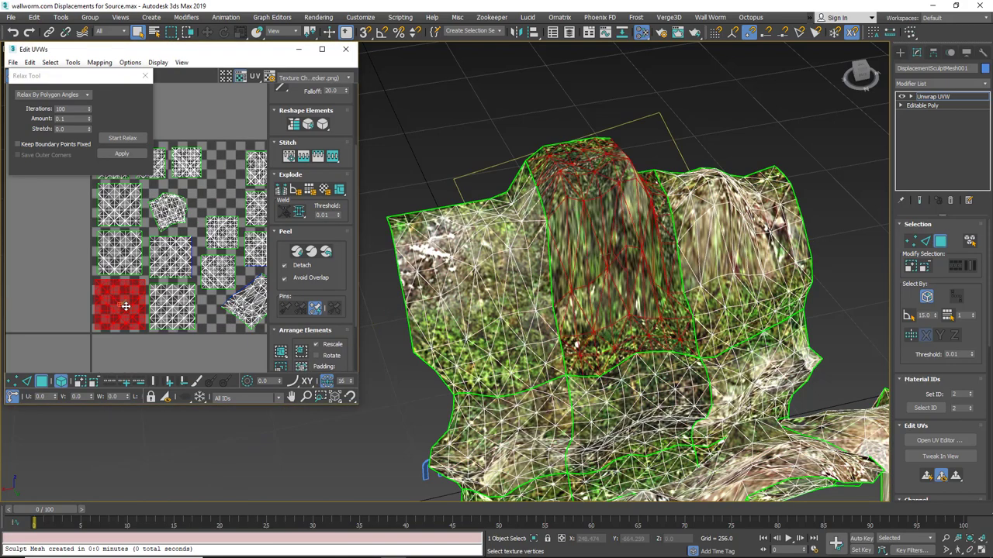
{"action": "scroll", "coordinate": [195, 296], "scroll_direction": "down", "scroll_amount": 5}
{"action": "left_click_drag", "start_coordinate": [126, 229], "coordinate": [274, 347]}
{"action": "key", "text": "ctrl+a"}
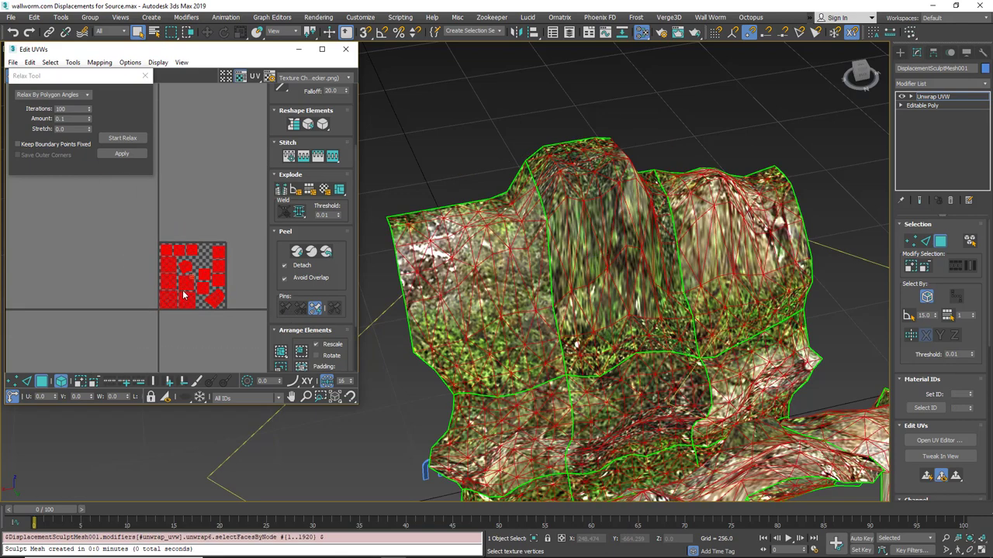
{"action": "scroll", "coordinate": [140, 288], "scroll_direction": "down", "scroll_amount": 3}
{"action": "right_click", "coordinate": [142, 277]}
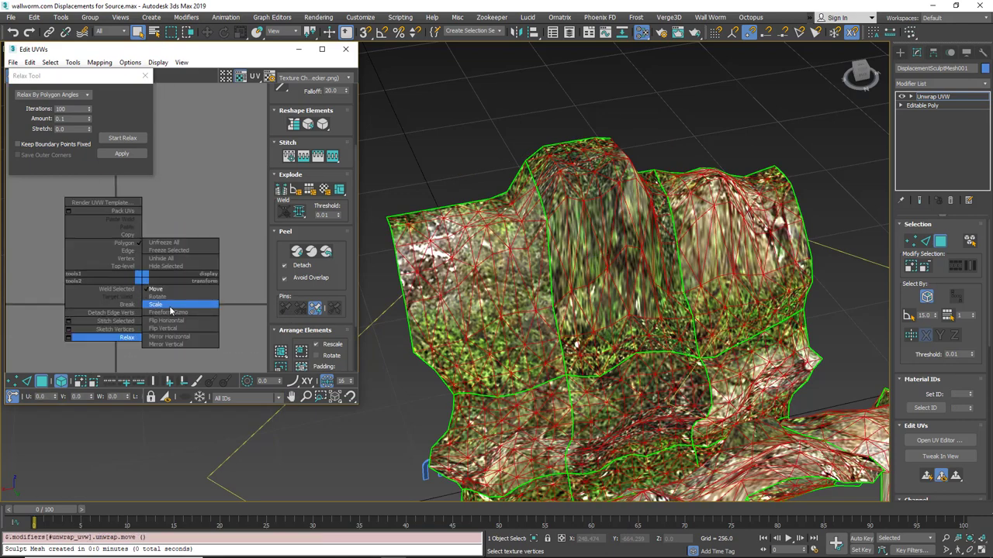
{"action": "left_click", "coordinate": [176, 304]}
{"action": "left_click_drag", "start_coordinate": [124, 295], "coordinate": [96, 183]}
{"action": "middle_click_drag", "start_coordinate": [98, 334], "coordinate": [131, 280]}
{"action": "left_click", "coordinate": [131, 283]}
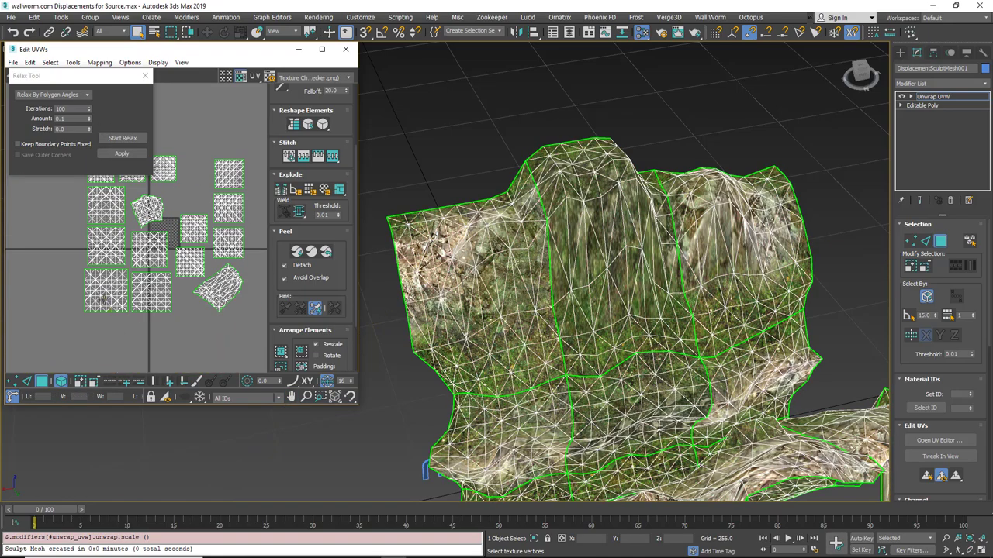
- Relax the UV shell of the steep central slope by polygon angles and check its texture up close
{"action": "left_click", "coordinate": [109, 291]}
{"action": "left_click", "coordinate": [122, 138]}
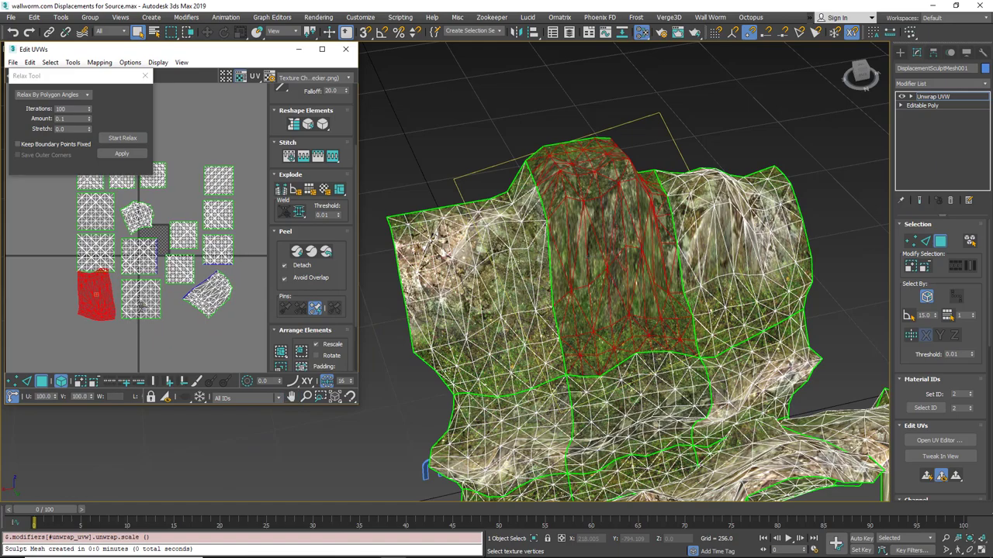
{"action": "left_click", "coordinate": [152, 305]}
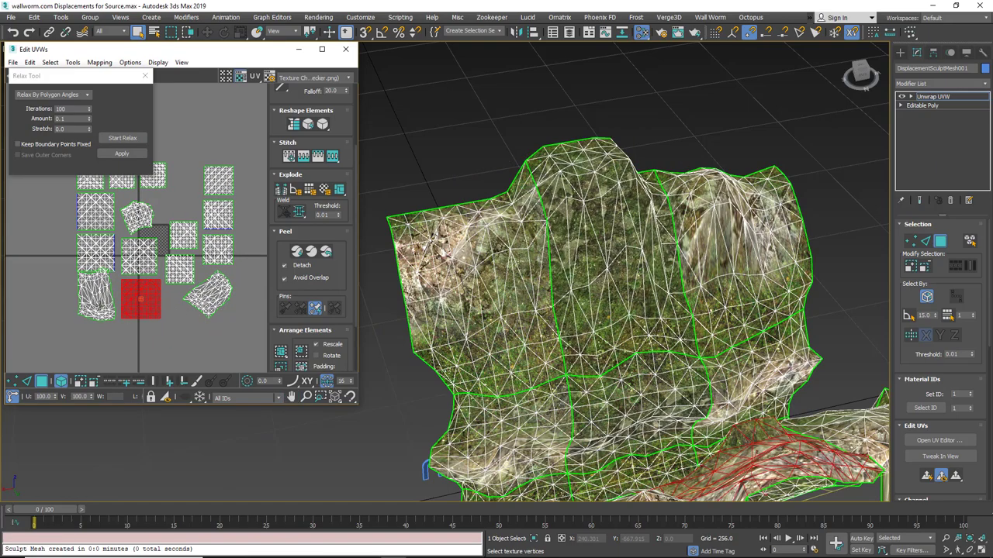
{"action": "scroll", "coordinate": [597, 264], "scroll_direction": "up", "scroll_amount": 5}
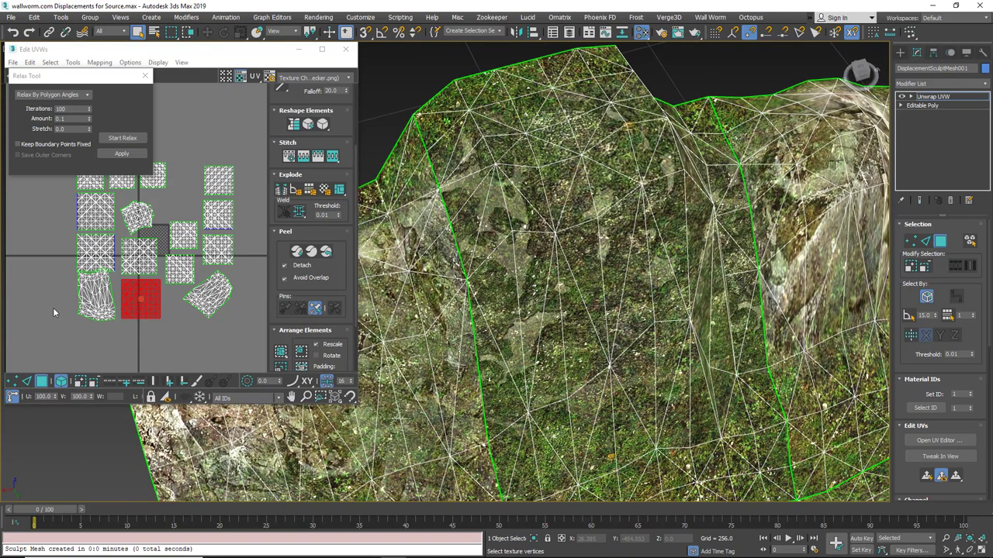
- Move the central slope's relaxed shell down and left, away from the neighbouring shells
{"action": "scroll", "coordinate": [85, 299], "scroll_direction": "up", "scroll_amount": 2}
{"action": "left_click", "coordinate": [105, 295]}
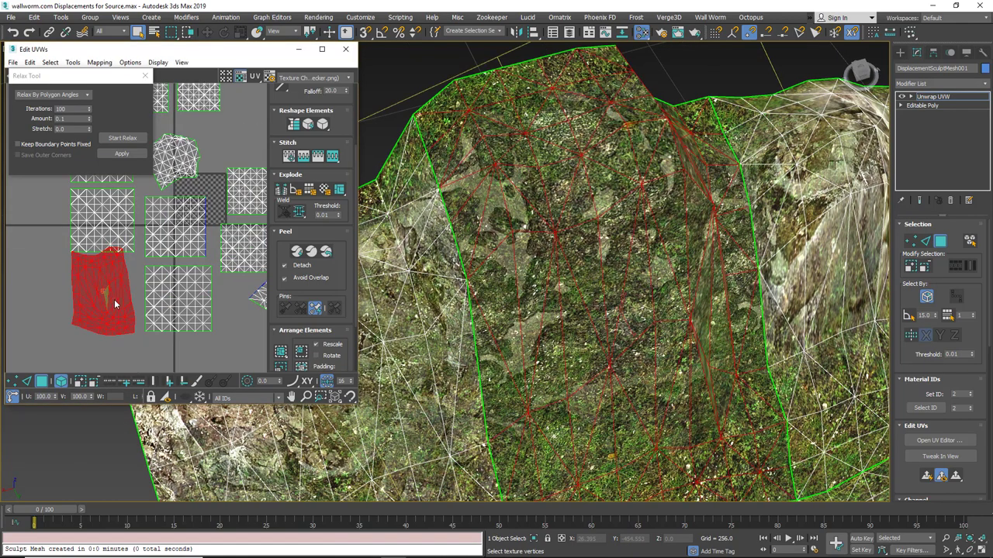
{"action": "key", "text": "w"}
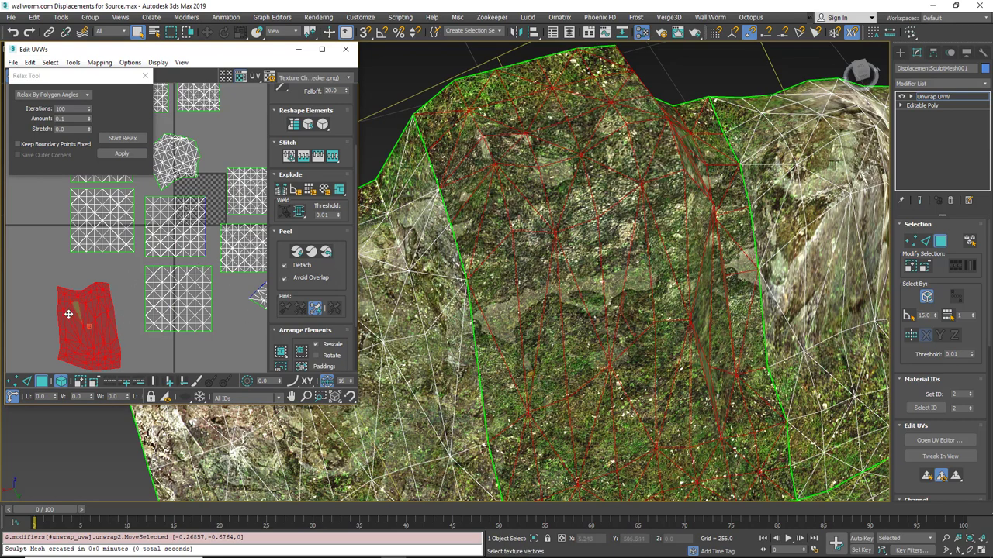
- Switch to vertex selection and move an interior vertex of the bottom square shell downward by about 0.08 in V
{"action": "left_click", "coordinate": [12, 381]}
{"action": "left_click", "coordinate": [179, 308]}
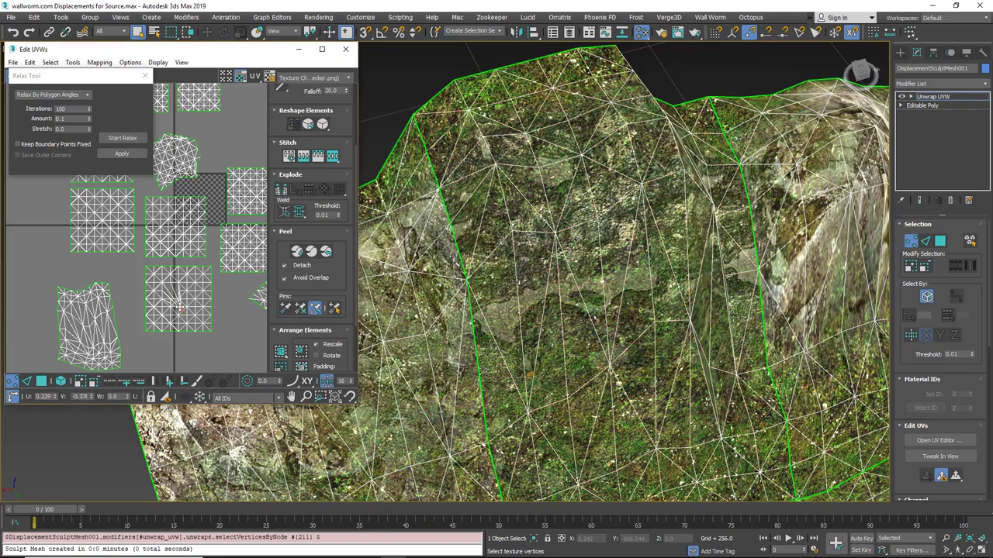
{"action": "left_click_drag", "start_coordinate": [167, 296], "coordinate": [167, 301]}
{"action": "scroll", "coordinate": [166, 301], "scroll_direction": "up", "scroll_amount": 3}
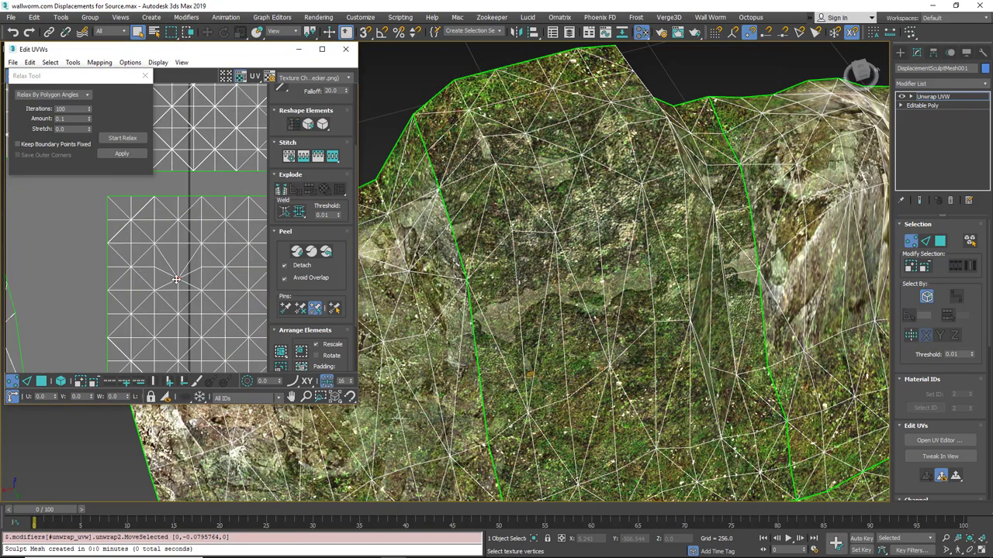
- Close the Relax Tool and use element selection to pick the upper-left square shell, then the central slope's shell instead
{"action": "scroll", "coordinate": [179, 280], "scroll_direction": "down", "scroll_amount": 3}
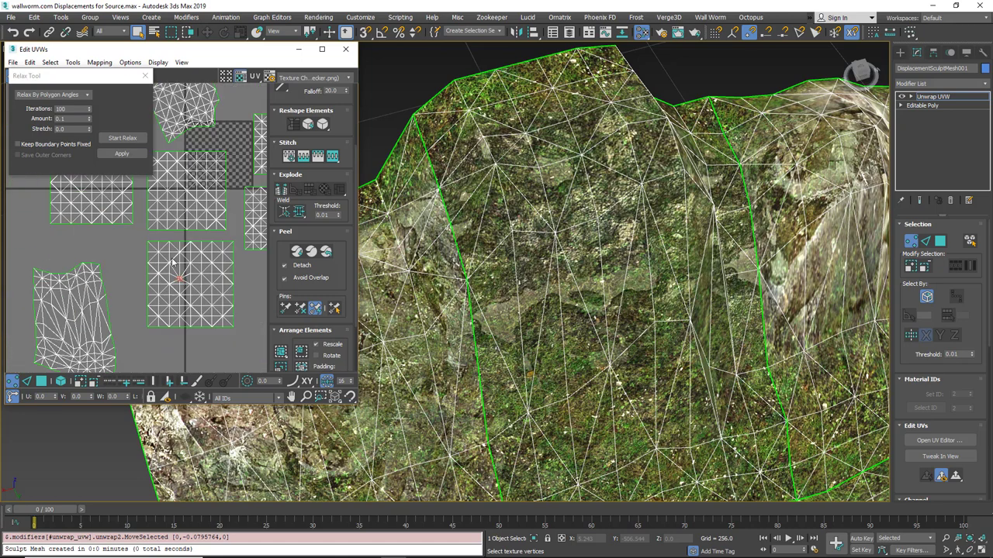
{"action": "left_click", "coordinate": [144, 76]}
{"action": "scroll", "coordinate": [147, 194], "scroll_direction": "down", "scroll_amount": 5}
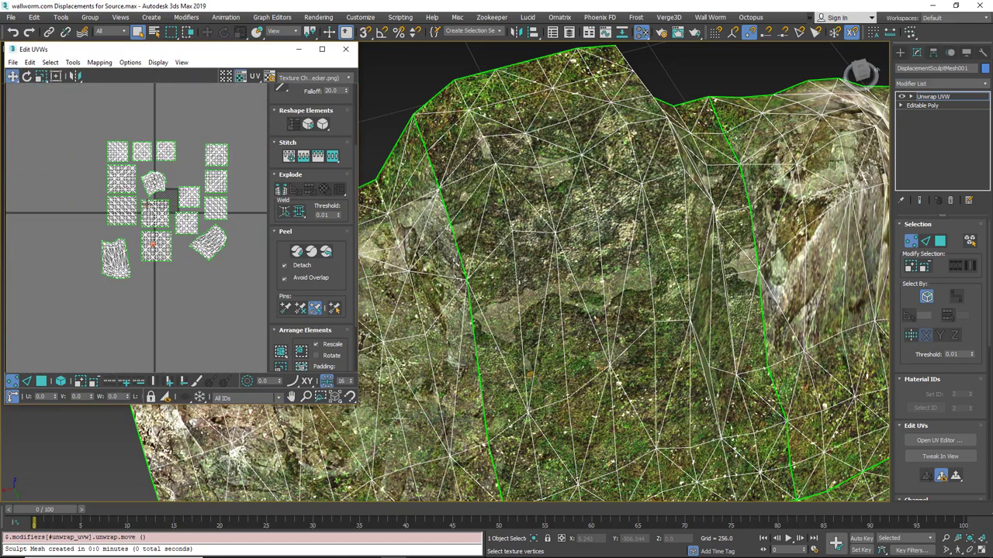
{"action": "left_click", "coordinate": [61, 381]}
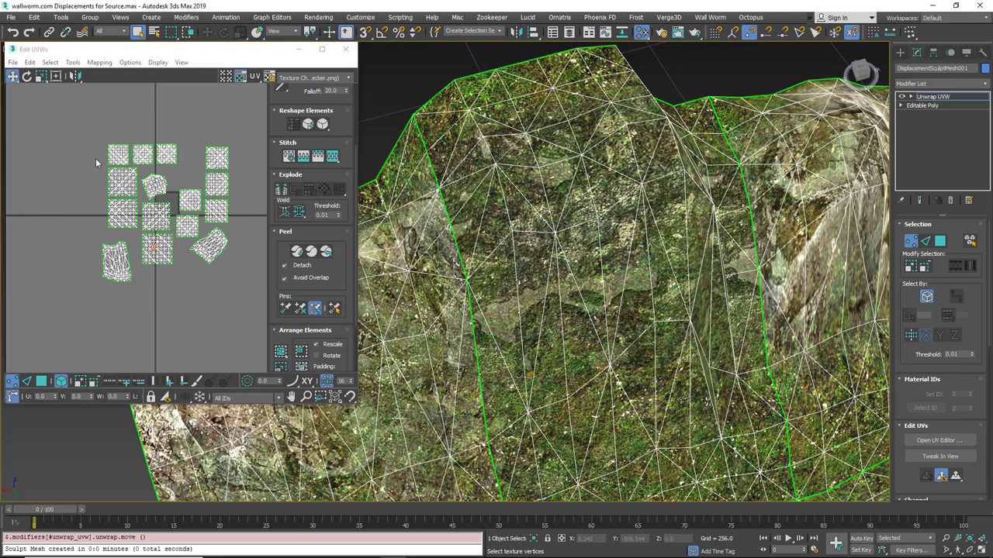
{"action": "left_click", "coordinate": [118, 154]}
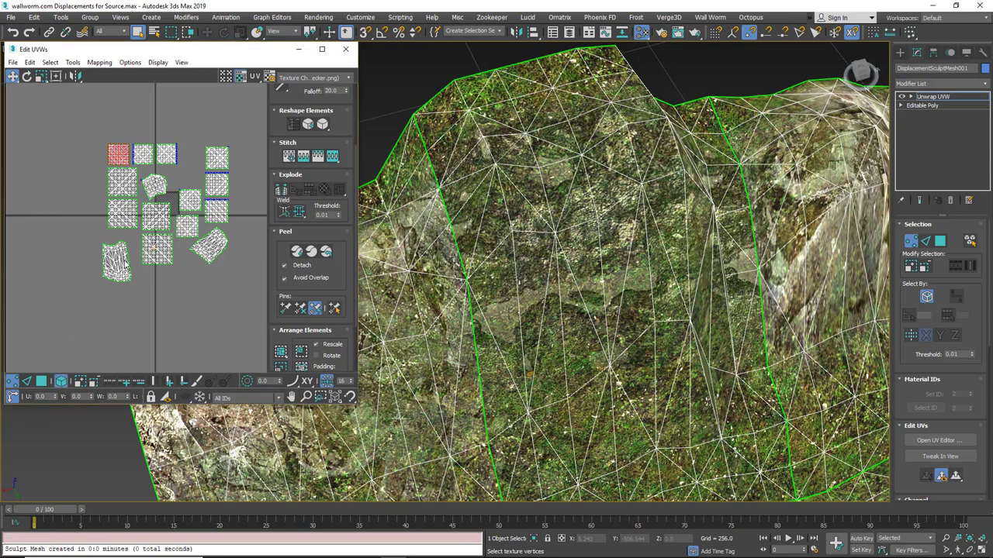
{"action": "left_click", "coordinate": [118, 263]}
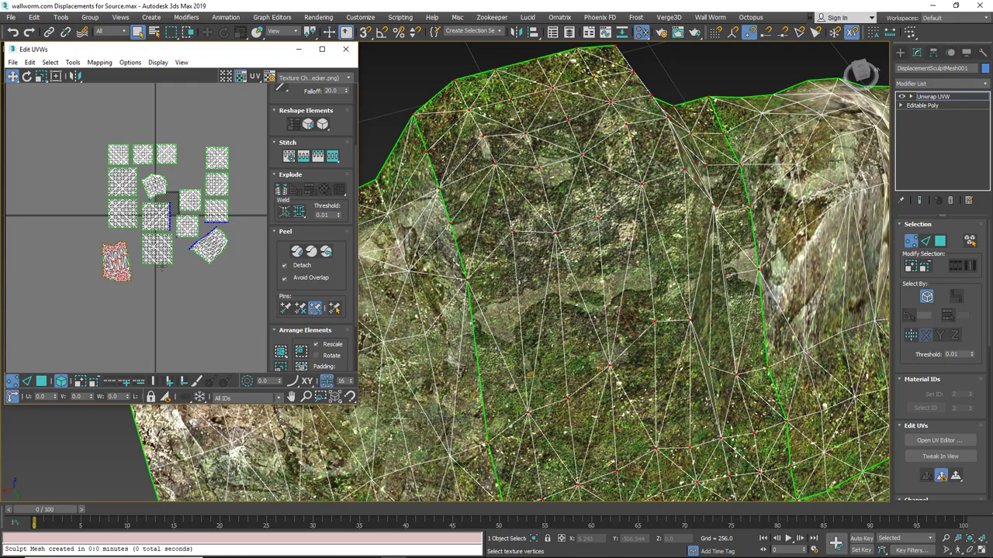
- Close the UV editor, delete the Unwrap UVW modifier from the sculpt mesh and inspect the slopes' original texture
{"action": "left_click", "coordinate": [345, 49]}
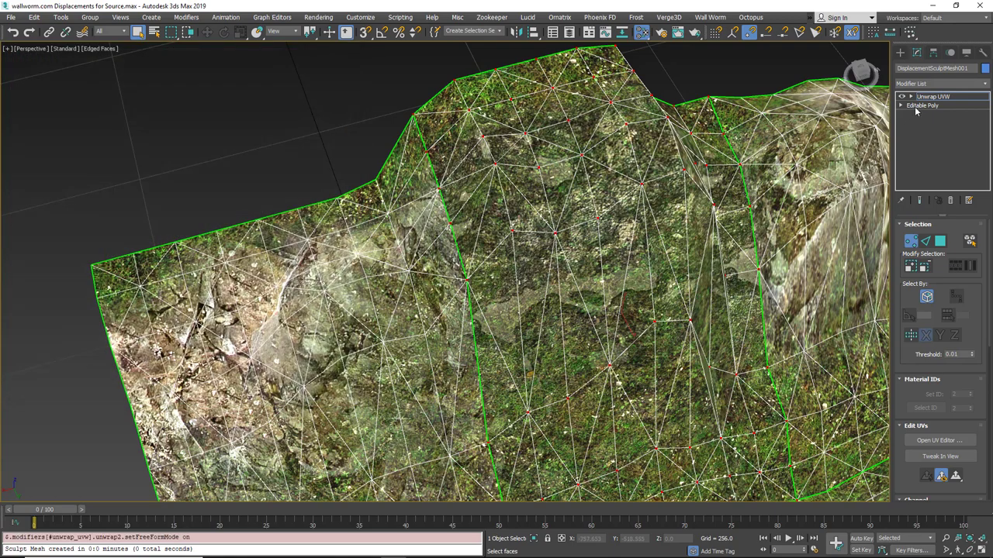
{"action": "right_click", "coordinate": [936, 98]}
{"action": "left_click", "coordinate": [879, 114]}
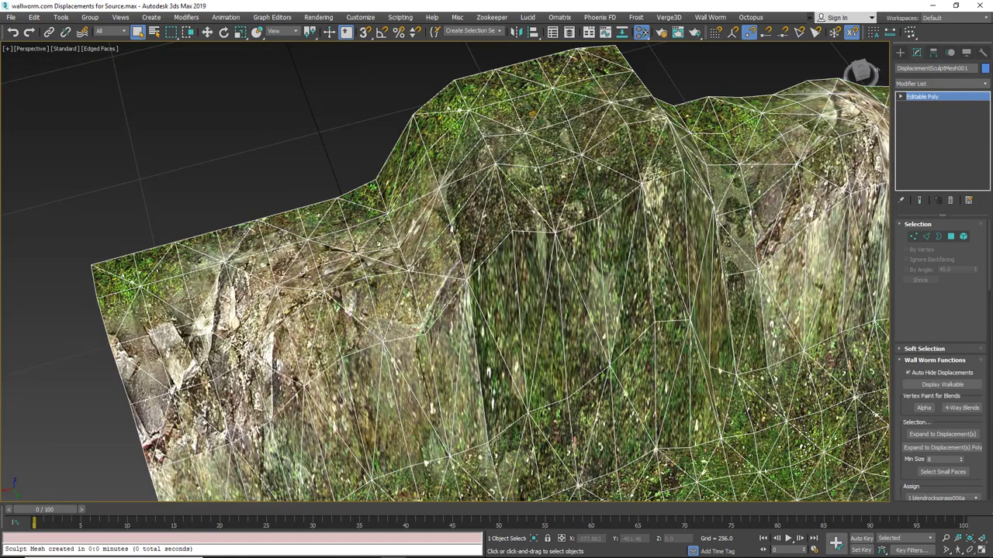
{"action": "middle_click_drag", "start_coordinate": [578, 250], "coordinate": [534, 252]}
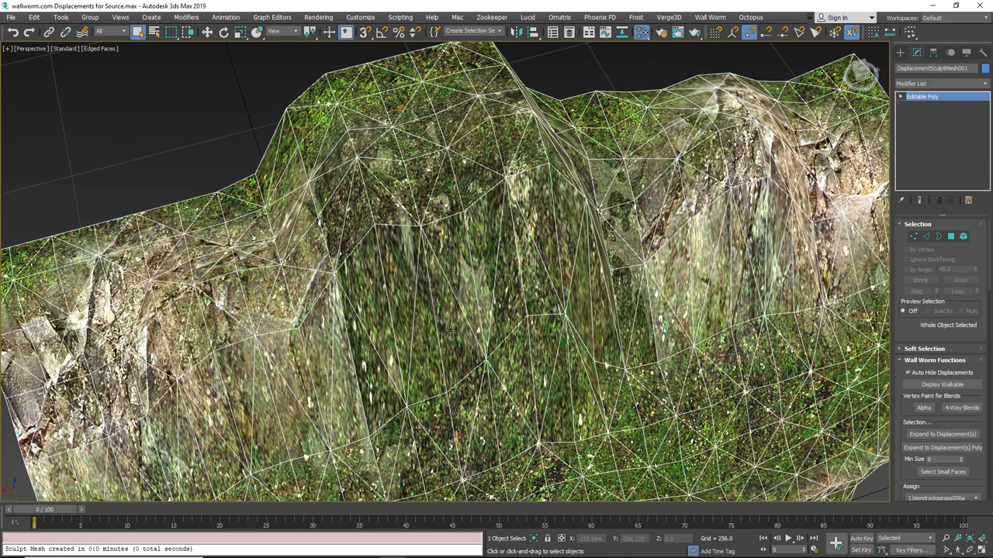
{"action": "middle_click_drag", "start_coordinate": [451, 329], "coordinate": [383, 244], "text": "alt"}
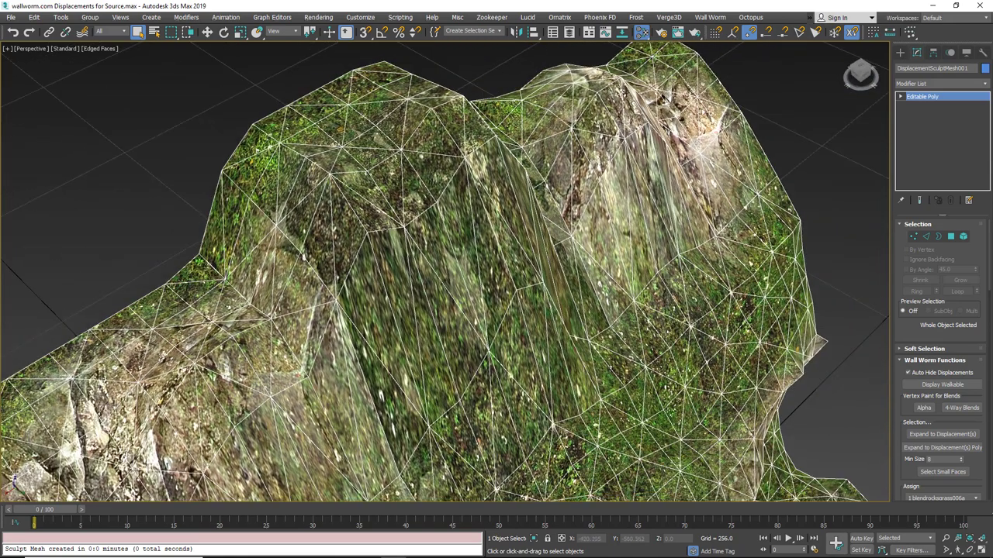
{"action": "middle_click_drag", "start_coordinate": [432, 286], "coordinate": [448, 261], "text": "alt"}
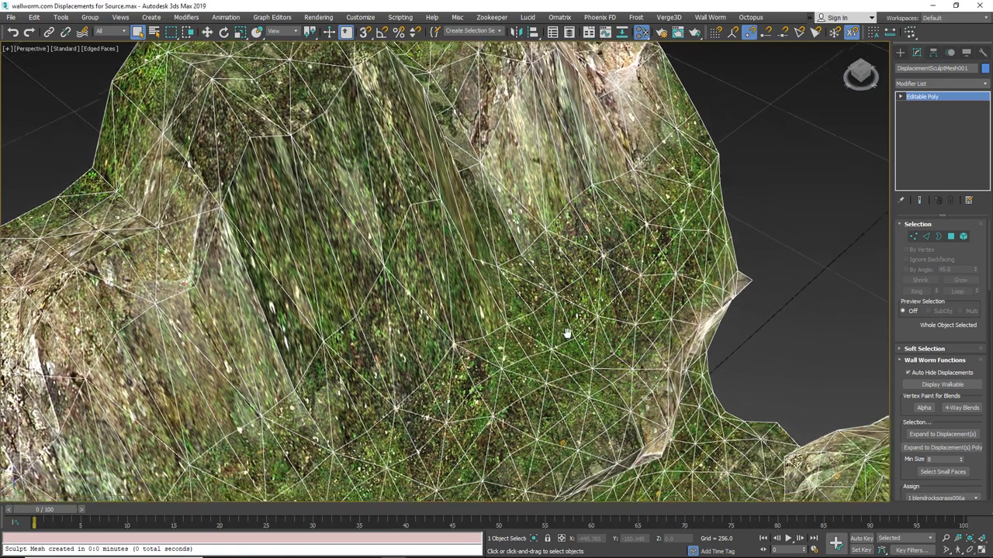
{"action": "scroll", "coordinate": [456, 351], "scroll_direction": "down", "scroll_amount": 5}
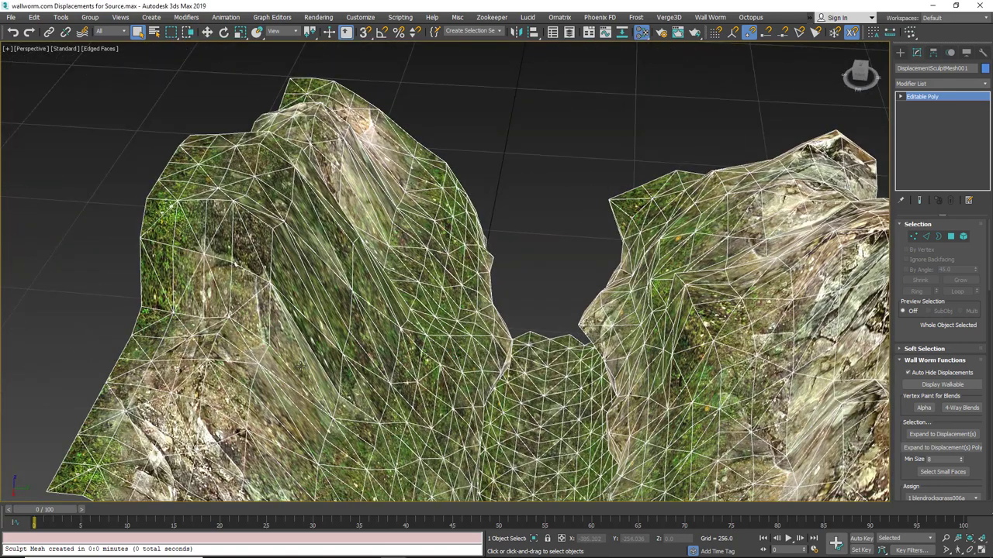
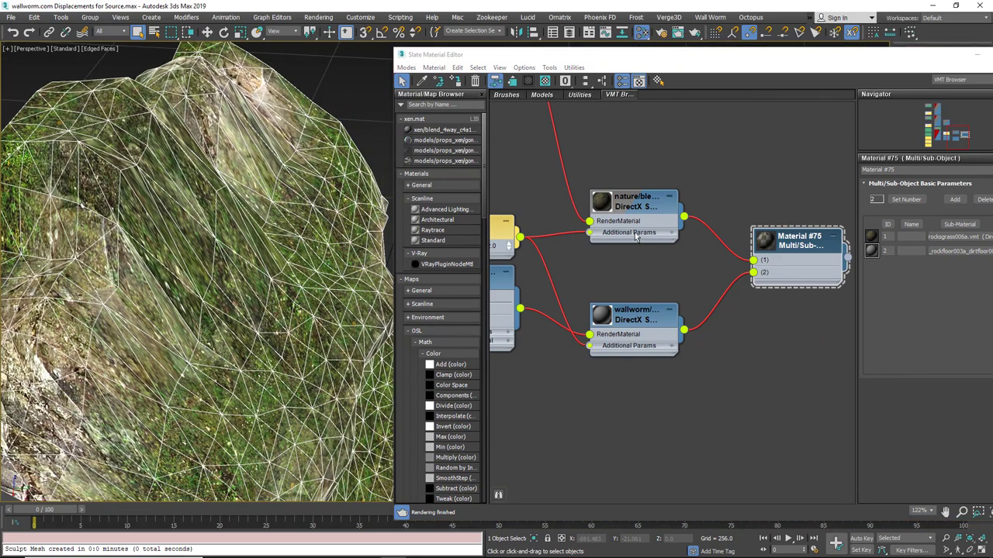
- Enable bSeamless on the nature/blendrocksgrass006a material in the Slate Material Editor and check the mesh's texture
{"action": "scroll", "coordinate": [607, 222], "scroll_direction": "up", "scroll_amount": 3}
{"action": "left_click", "coordinate": [636, 200]}
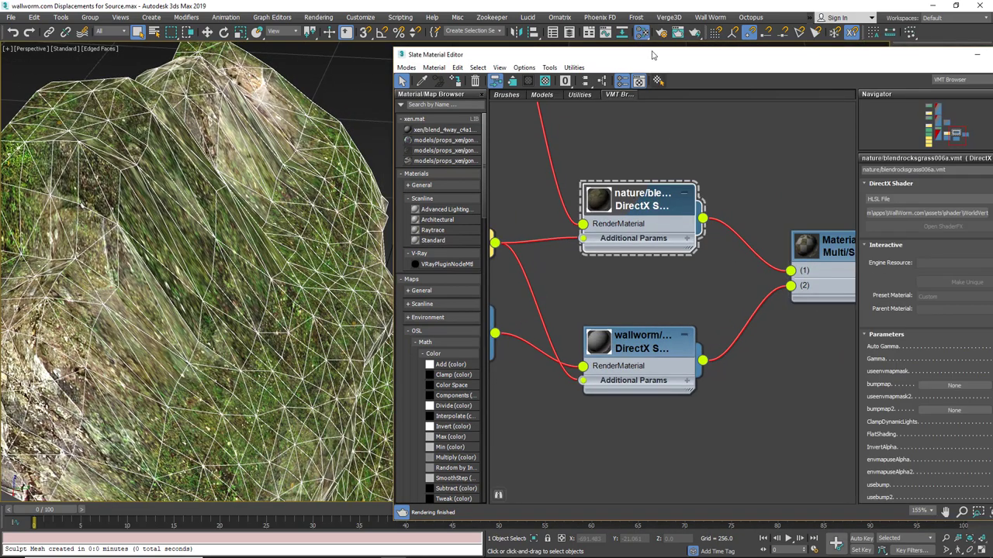
{"action": "left_click_drag", "start_coordinate": [668, 59], "coordinate": [537, 23]}
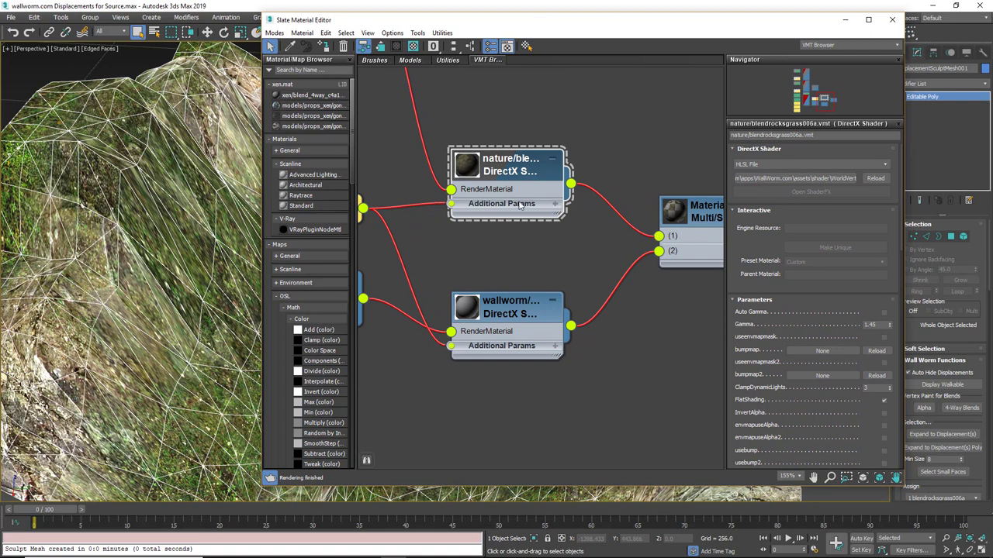
{"action": "middle_click_drag", "start_coordinate": [619, 302], "coordinate": [556, 339]}
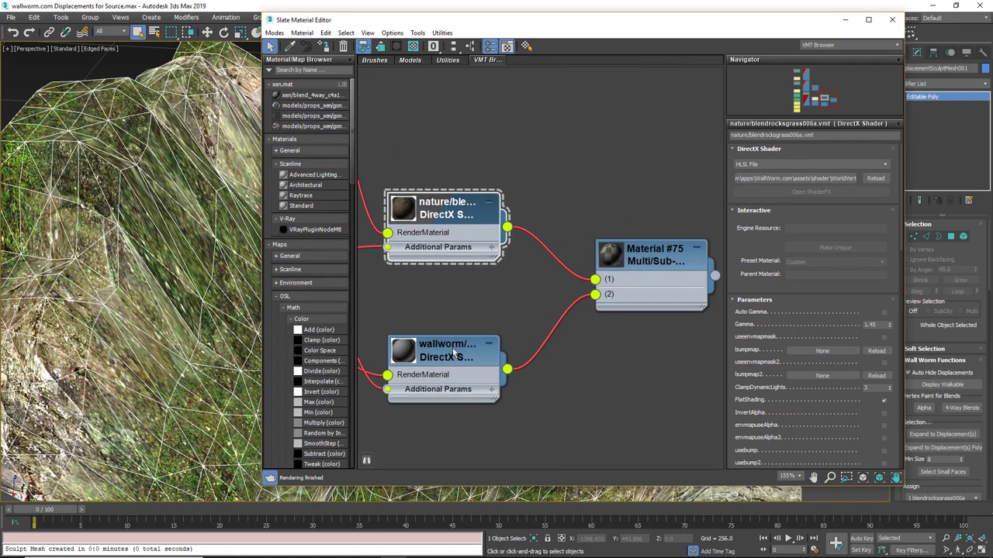
{"action": "left_click_drag", "start_coordinate": [760, 438], "coordinate": [794, 276]}
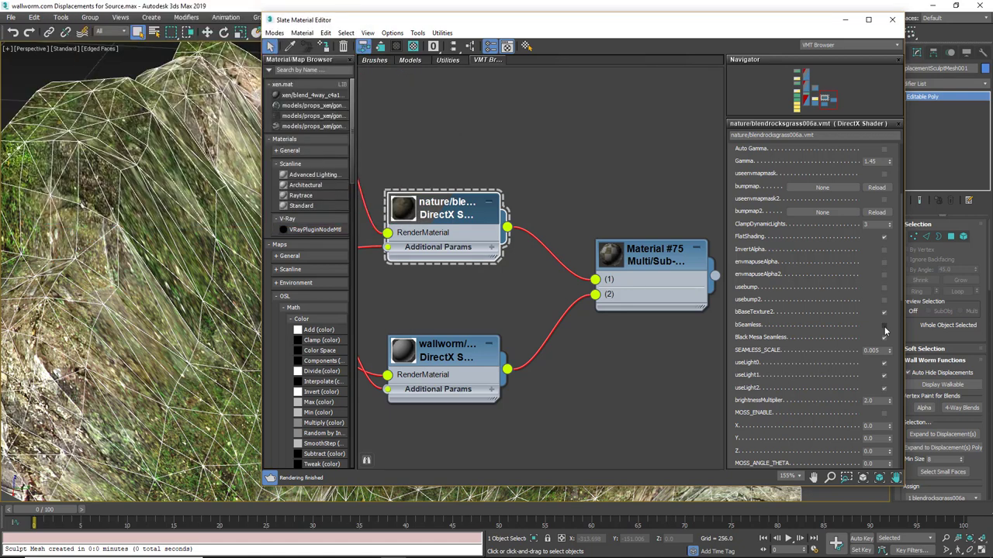
{"action": "left_click", "coordinate": [884, 327]}
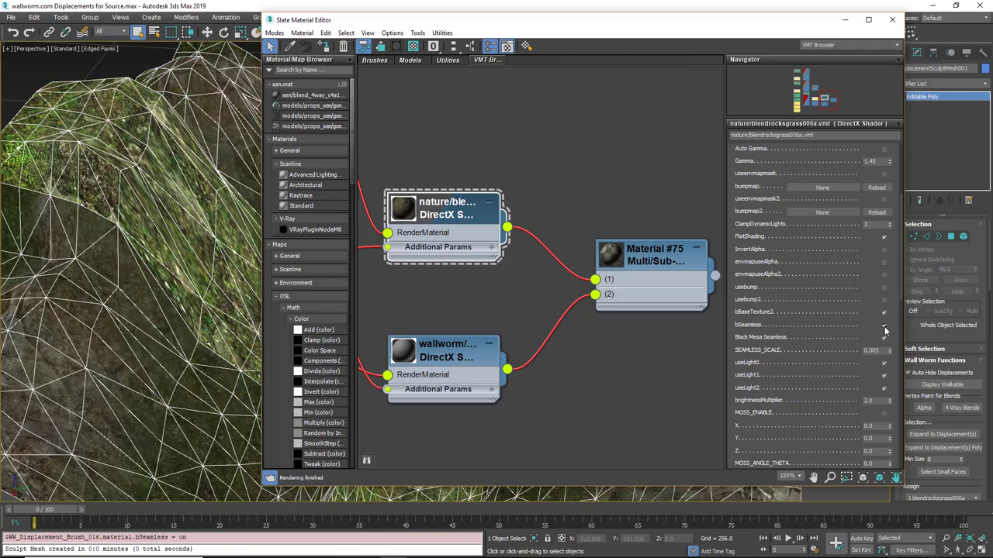
{"action": "middle_click_drag", "start_coordinate": [203, 249], "coordinate": [153, 317], "text": "alt"}
{"action": "scroll", "coordinate": [203, 250], "scroll_direction": "down", "scroll_amount": 6}
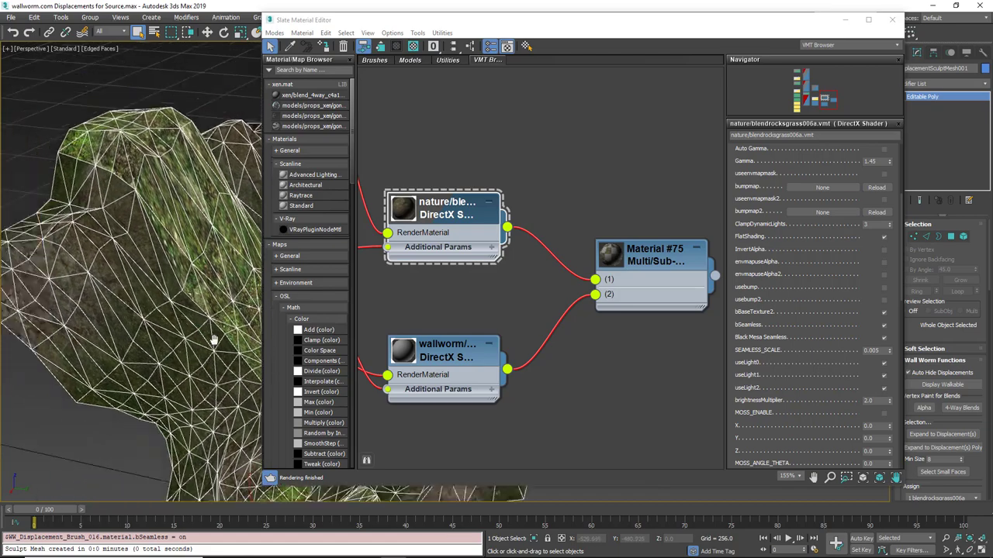
{"action": "scroll", "coordinate": [153, 318], "scroll_direction": "up", "scroll_amount": 5}
- Enable bSeamless on the blend_rockfloor003a_dirtfloor006a material and move the material editor out of the way
{"action": "left_click_drag", "start_coordinate": [413, 27], "coordinate": [445, 31]}
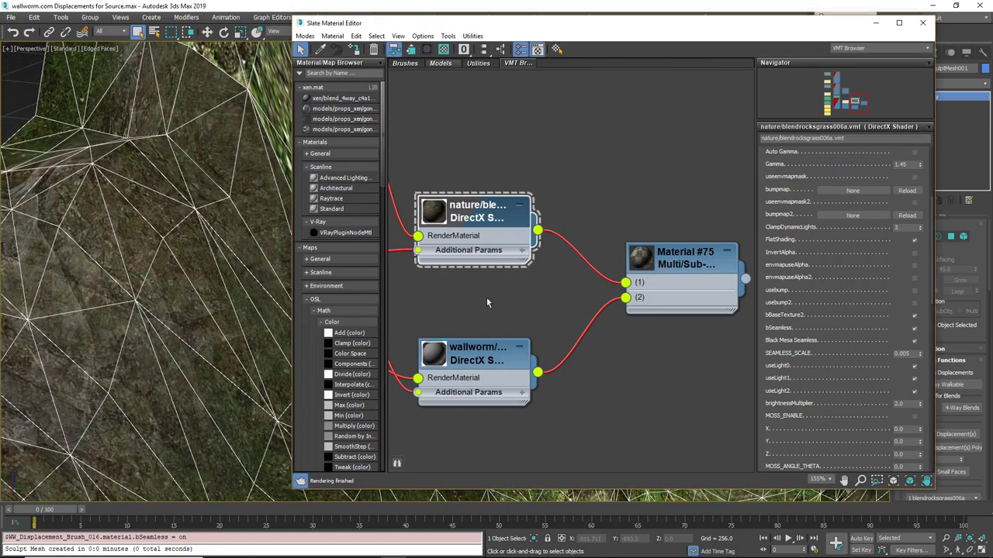
{"action": "left_click", "coordinate": [476, 363]}
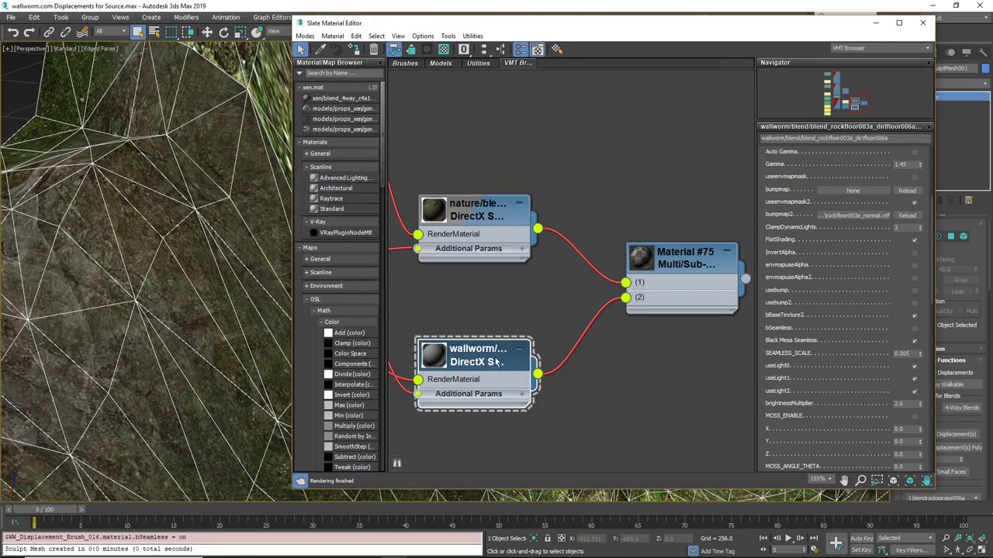
{"action": "left_click", "coordinate": [915, 331]}
{"action": "left_click_drag", "start_coordinate": [590, 23], "coordinate": [992, 48]}
- Examine the seamless texture on the steep slopes and ridges up close and from several sides
{"action": "middle_click_drag", "start_coordinate": [421, 263], "coordinate": [476, 303], "text": "alt"}
{"action": "scroll", "coordinate": [492, 263], "scroll_direction": "up", "scroll_amount": 5}
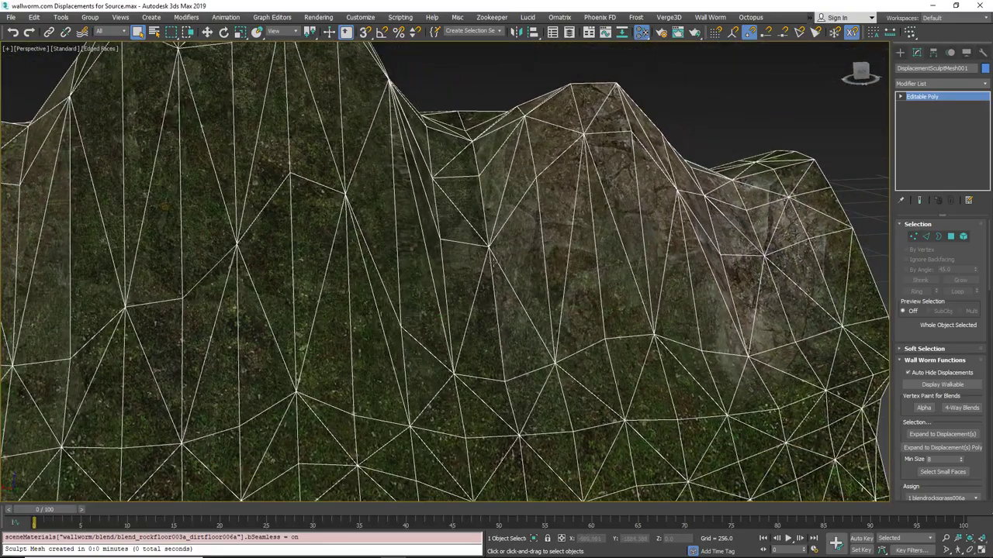
{"action": "scroll", "coordinate": [492, 262], "scroll_direction": "up", "scroll_amount": 5}
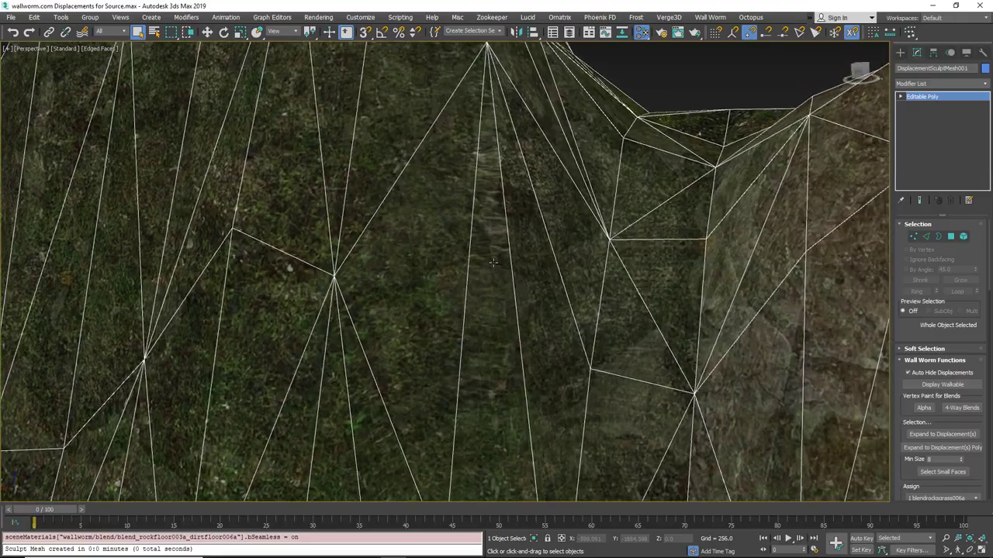
{"action": "scroll", "coordinate": [493, 263], "scroll_direction": "up", "scroll_amount": 5}
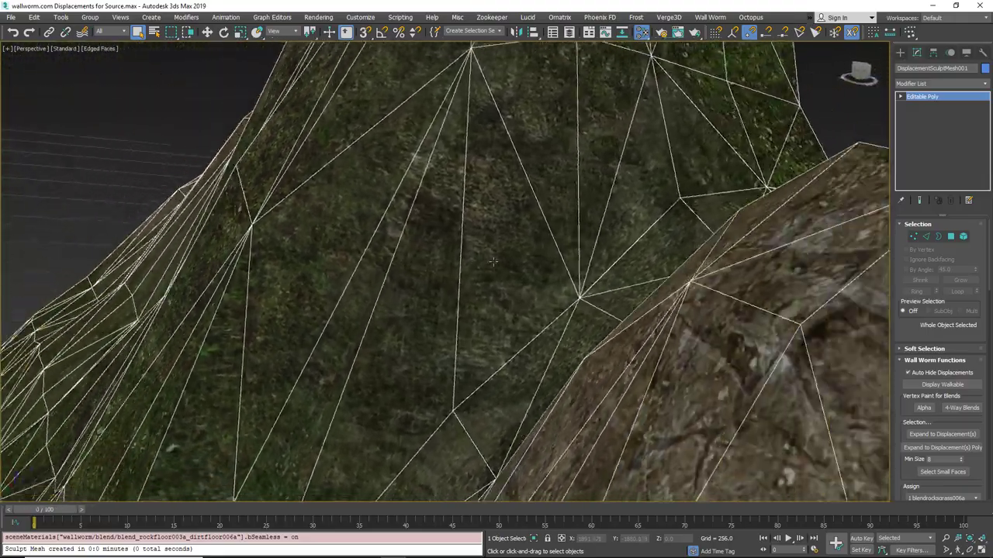
{"action": "scroll", "coordinate": [492, 263], "scroll_direction": "up", "scroll_amount": 5}
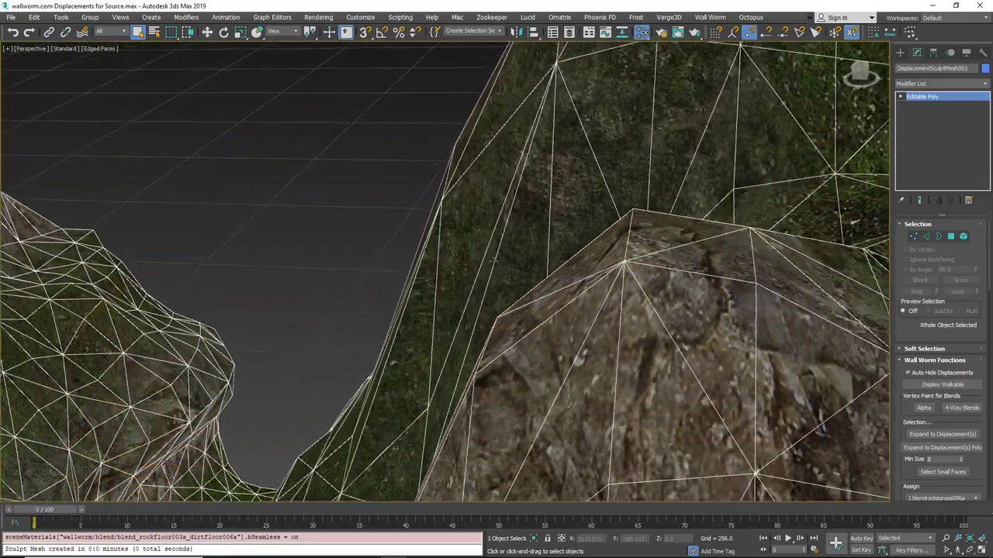
{"action": "scroll", "coordinate": [495, 261], "scroll_direction": "up", "scroll_amount": 5}
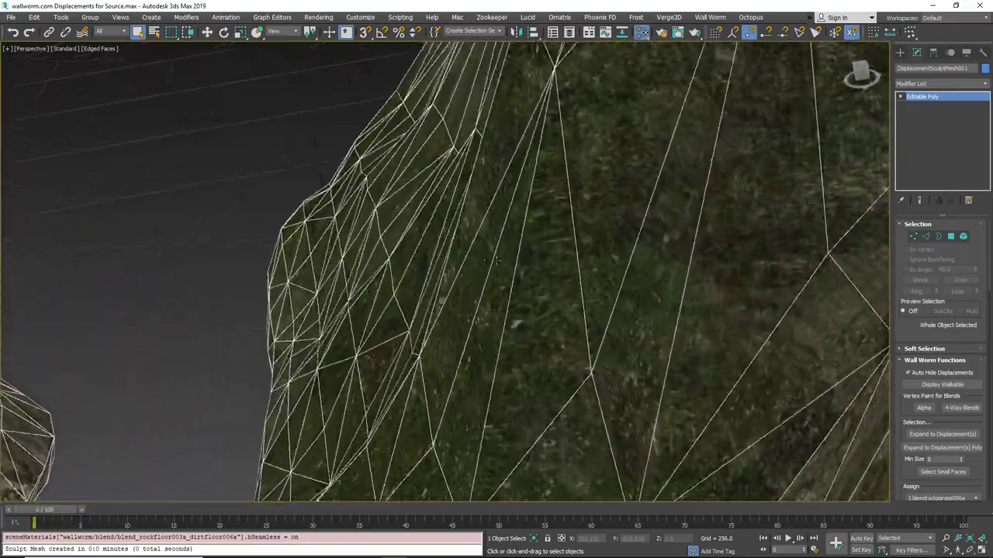
{"action": "scroll", "coordinate": [496, 261], "scroll_direction": "down", "scroll_amount": 8}
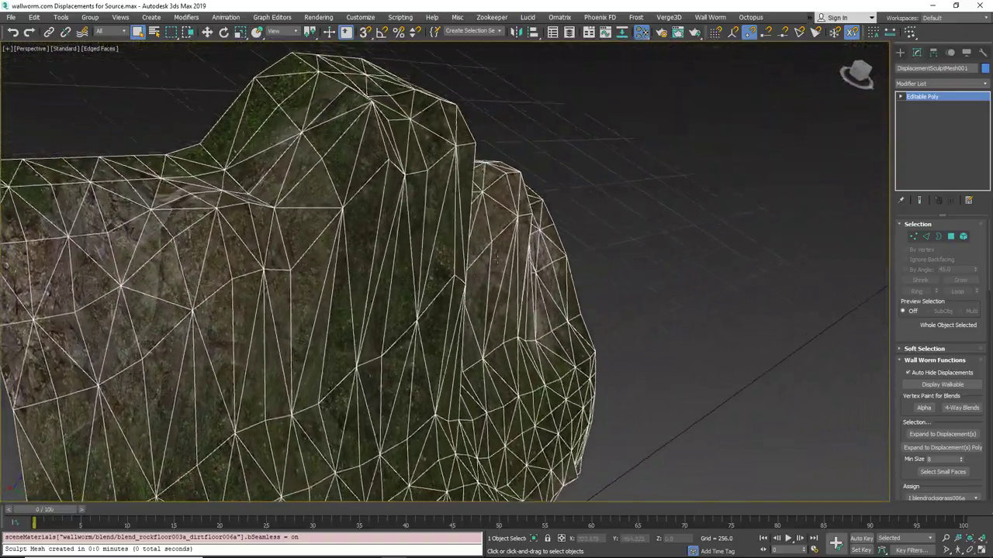
{"action": "middle_click_drag", "start_coordinate": [497, 259], "coordinate": [446, 374], "text": "alt"}
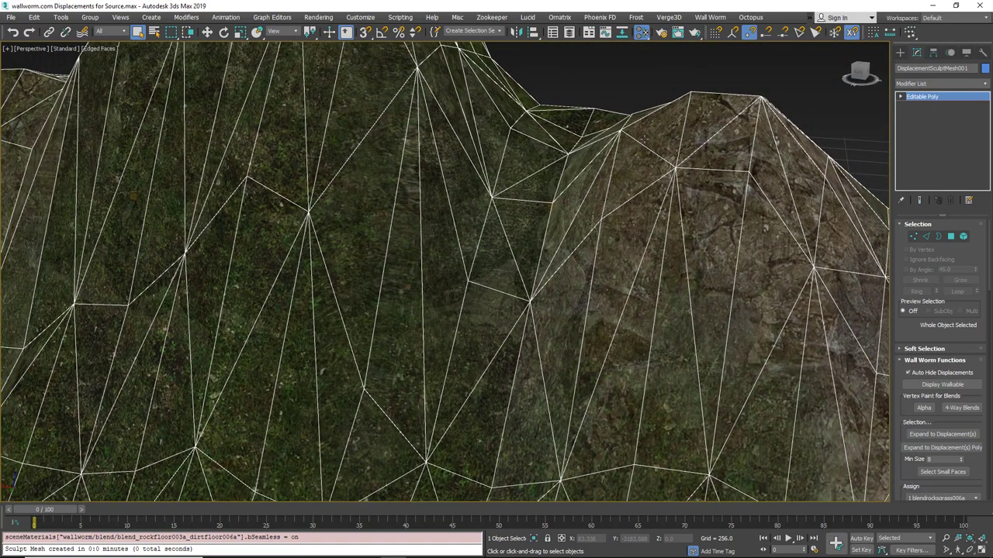
- Show the Freeform modelling tools and soften the geometry of the central slope with the Relax/Soften brush
{"action": "left_click", "coordinate": [589, 32]}
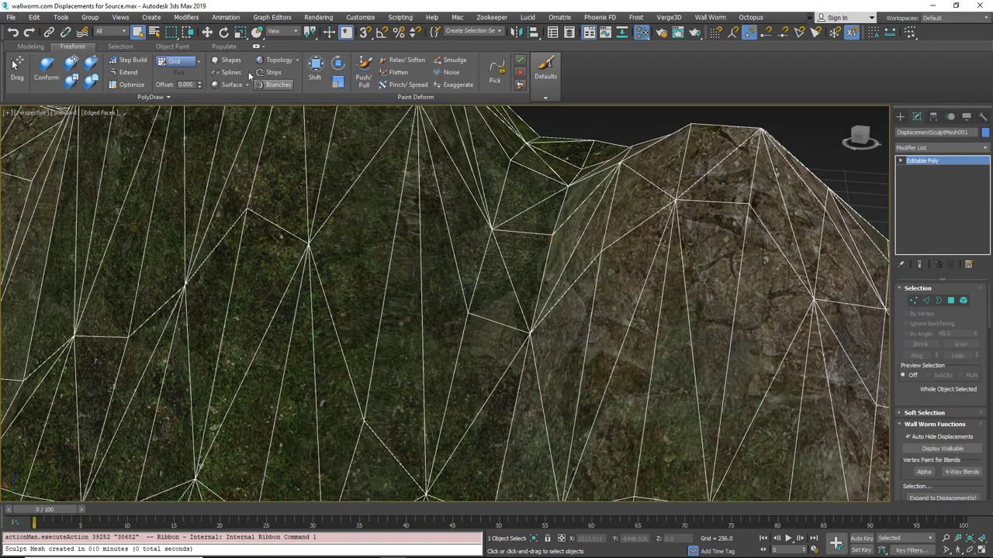
{"action": "left_click", "coordinate": [402, 60]}
{"action": "mouse_move", "coordinate": [374, 302]}
{"action": "left_mouse_down"}
{"action": "mouse_move", "coordinate": [404, 283]}
{"action": "mouse_move", "coordinate": [408, 210]}
{"action": "mouse_move", "coordinate": [398, 206]}
{"action": "mouse_move", "coordinate": [384, 303]}
{"action": "mouse_move", "coordinate": [401, 363]}
{"action": "left_mouse_up"}
{"action": "mouse_move", "coordinate": [385, 311]}
{"action": "middle_mouse_down"}
{"action": "mouse_move", "coordinate": [370, 233]}
{"action": "mouse_move", "coordinate": [415, 311]}
{"action": "mouse_move", "coordinate": [441, 308]}
{"action": "mouse_move", "coordinate": [419, 334]}
{"action": "mouse_move", "coordinate": [510, 308]}
{"action": "mouse_move", "coordinate": [390, 304]}
{"action": "mouse_move", "coordinate": [406, 338]}
{"action": "mouse_move", "coordinate": [427, 341]}
{"action": "middle_mouse_up"}
{"action": "scroll", "coordinate": [411, 341], "scroll_direction": "down", "scroll_amount": 4}
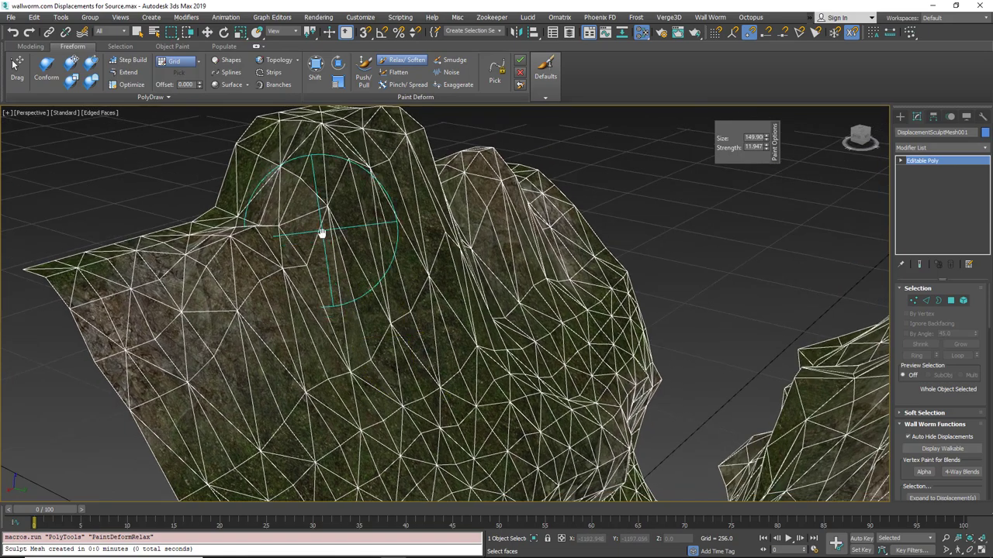
{"action": "scroll", "coordinate": [321, 271], "scroll_direction": "up", "scroll_amount": 4}
{"action": "middle_click_drag", "start_coordinate": [320, 230], "coordinate": [314, 277]}
{"action": "scroll", "coordinate": [313, 276], "scroll_direction": "down", "scroll_amount": 2}
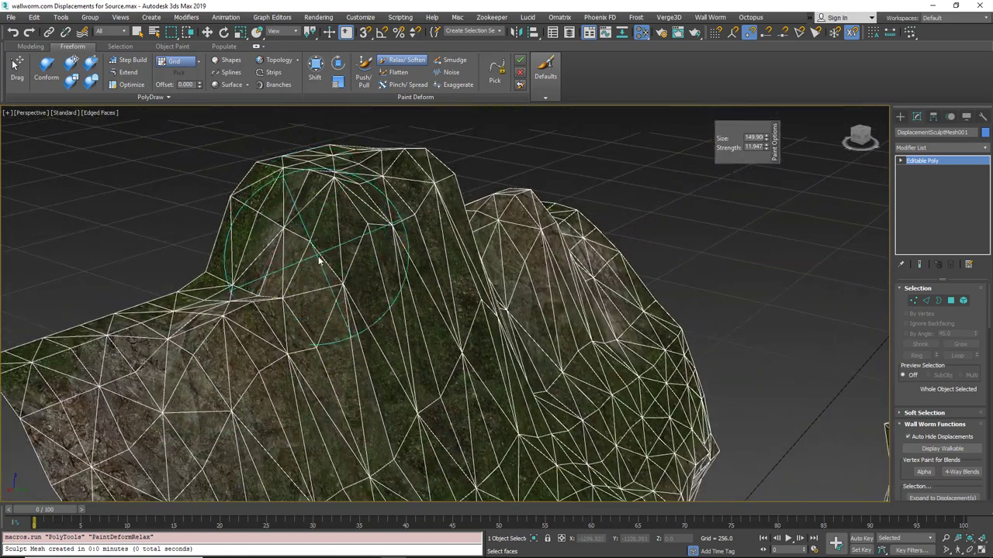
{"action": "middle_click_drag", "start_coordinate": [389, 293], "coordinate": [380, 302], "text": "alt"}
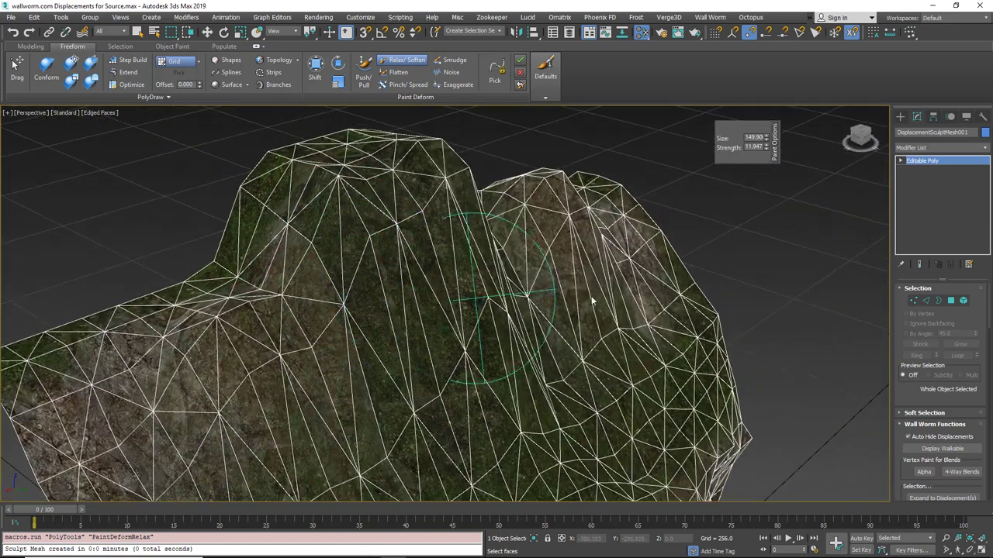
- Switch to polygon selection and select polygons on the steep hills on both sides of the valley
{"action": "left_click", "coordinate": [952, 301]}
{"action": "key", "text": "w"}
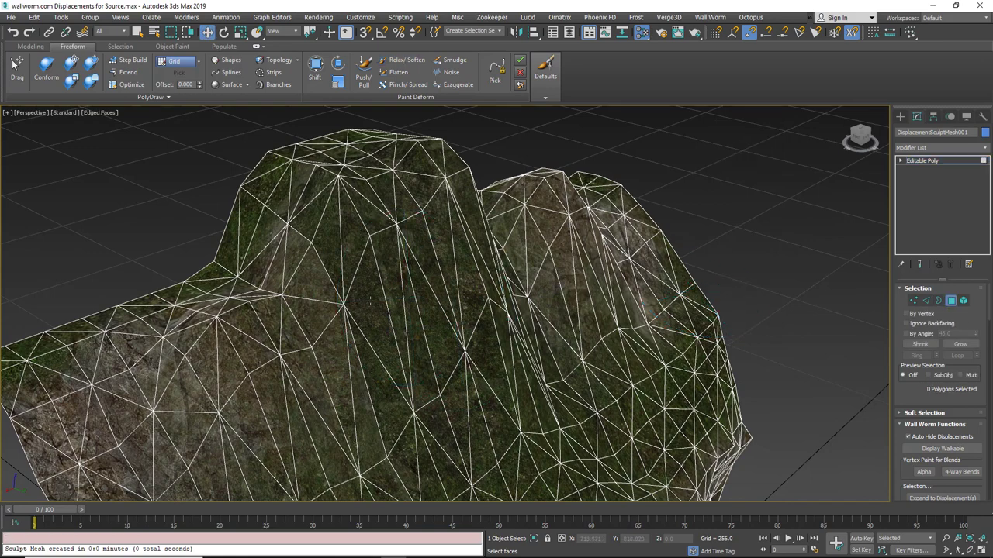
{"action": "left_click", "coordinate": [370, 301]}
{"action": "left_click", "coordinate": [316, 321], "text": "ctrl"}
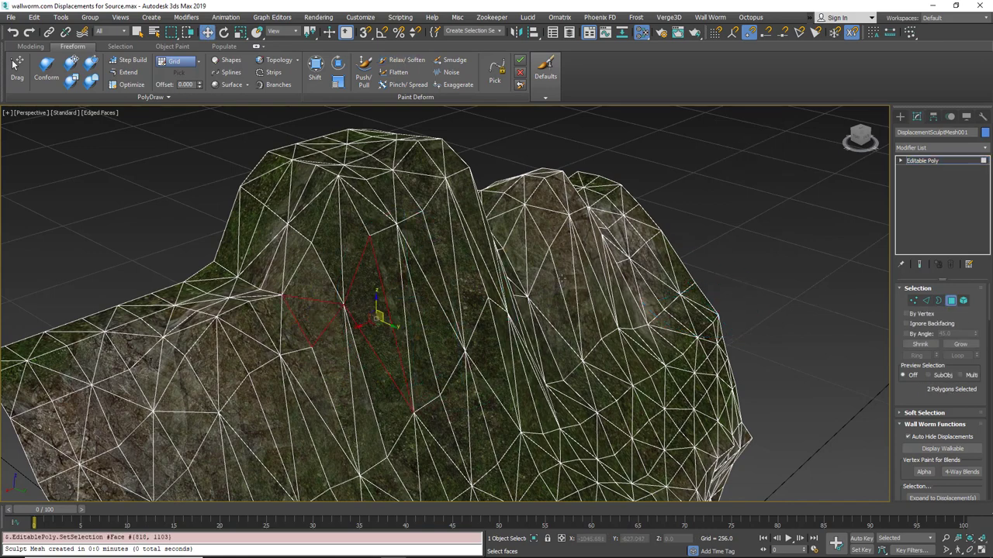
{"action": "left_click", "coordinate": [561, 278], "text": "ctrl"}
{"action": "scroll", "coordinate": [511, 302], "scroll_direction": "down", "scroll_amount": 5}
{"action": "middle_click_drag", "start_coordinate": [511, 302], "coordinate": [461, 246], "text": "alt"}
{"action": "left_click_drag", "start_coordinate": [461, 246], "coordinate": [691, 325]}
{"action": "middle_click_drag", "start_coordinate": [691, 325], "coordinate": [853, 419], "text": "alt"}
- Expand the polygon selection to whole displacements and assign material 1, blendrocksgrass006a, to them
{"action": "left_click_drag", "start_coordinate": [910, 477], "coordinate": [910, 354]}
{"action": "left_click", "coordinate": [935, 375]}
{"action": "left_click_drag", "start_coordinate": [910, 413], "coordinate": [908, 329]}
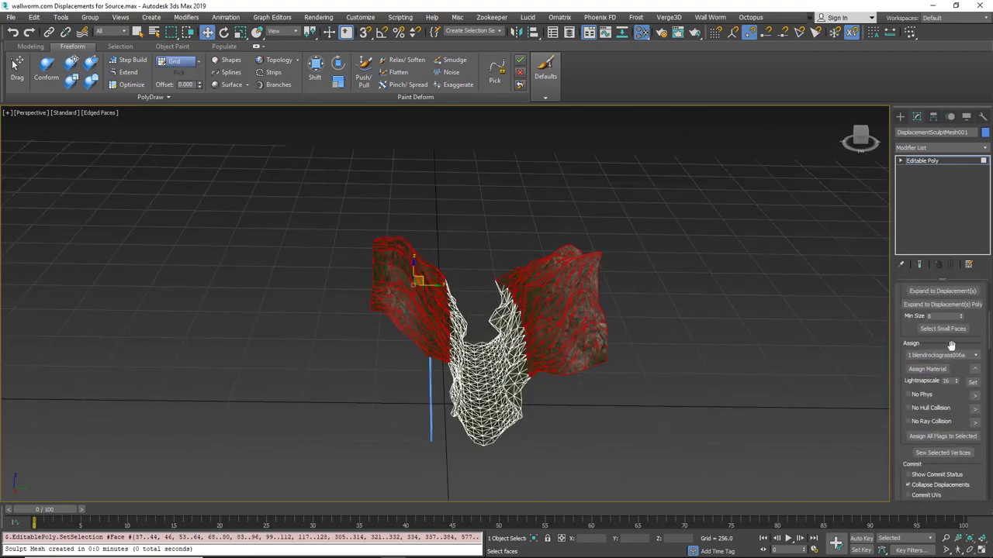
{"action": "left_click", "coordinate": [929, 372]}
{"action": "scroll", "coordinate": [420, 295], "scroll_direction": "up", "scroll_amount": 4}
{"action": "middle_click_drag", "start_coordinate": [497, 299], "coordinate": [543, 322], "text": "alt"}
- Return the Editable Poly to object level, turn off edged faces and view the textured valley up close
{"action": "left_click", "coordinate": [900, 162]}
{"action": "left_click", "coordinate": [922, 161]}
{"action": "key", "text": "F4"}
{"action": "middle_click_drag", "start_coordinate": [516, 198], "coordinate": [518, 327], "text": "alt"}
{"action": "scroll", "coordinate": [518, 328], "scroll_direction": "up", "scroll_amount": 10}
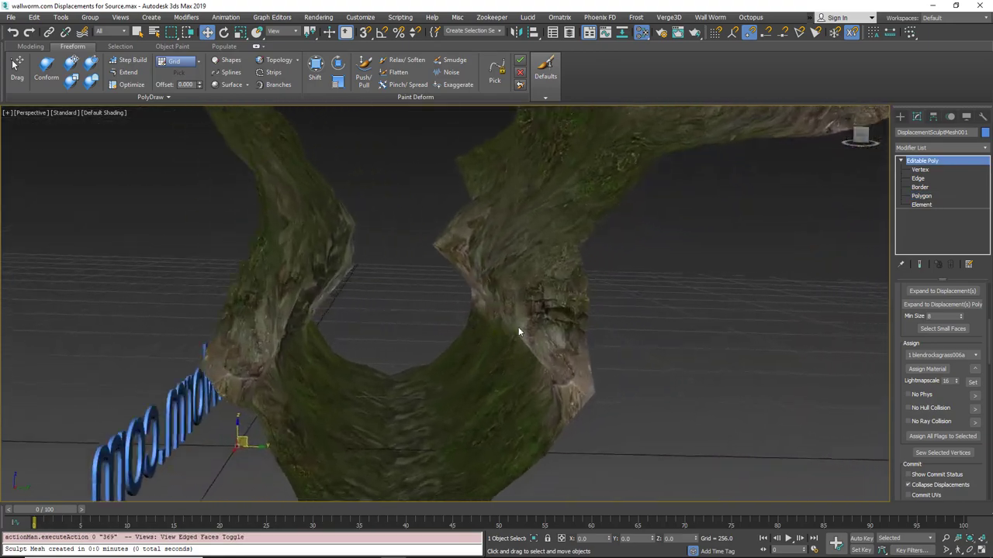
- Examine the blended rock and grass textures up close along the steep hillsides and the valley's sharp ridge
{"action": "scroll", "coordinate": [518, 332], "scroll_direction": "up", "scroll_amount": 10}
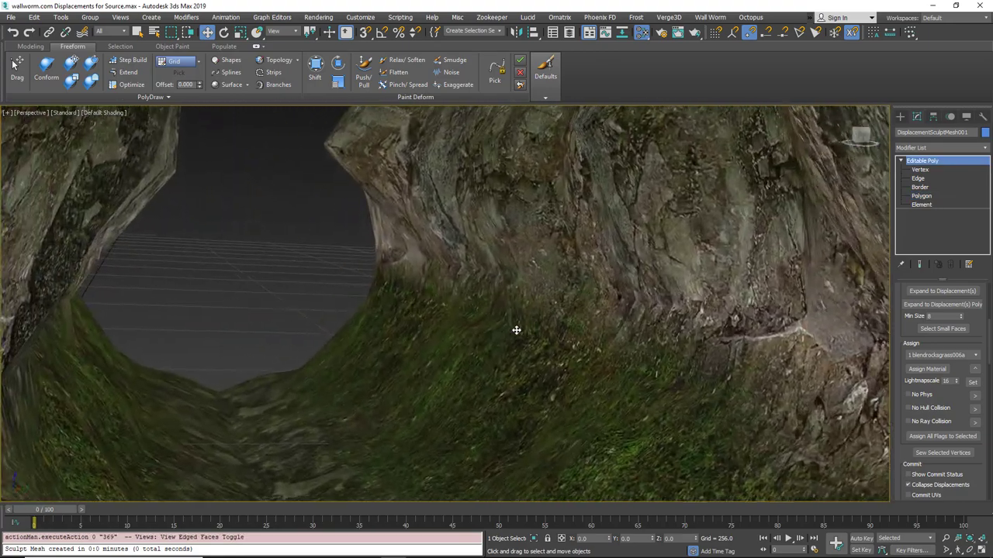
{"action": "scroll", "coordinate": [517, 329], "scroll_direction": "up", "scroll_amount": 10}
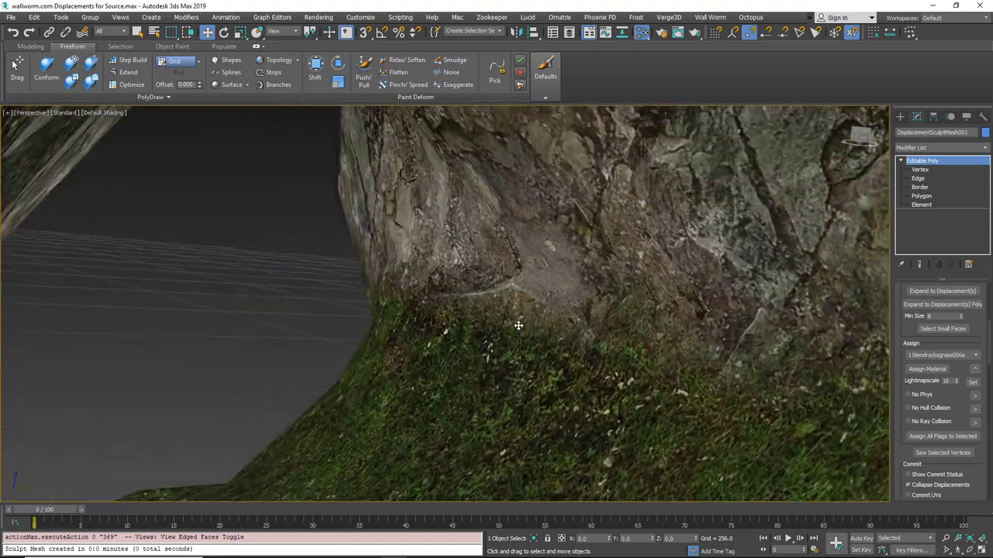
{"action": "scroll", "coordinate": [518, 325], "scroll_direction": "up", "scroll_amount": 10}
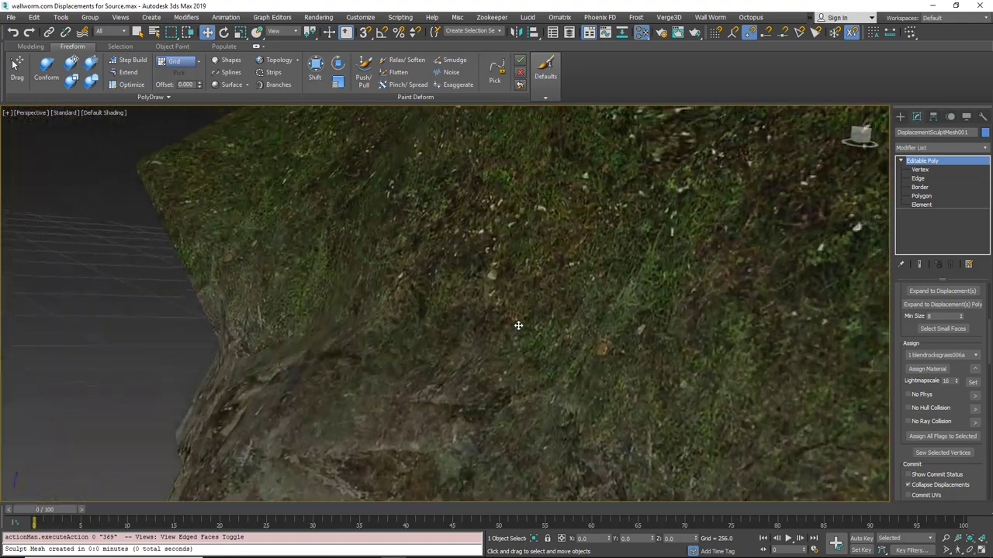
{"action": "scroll", "coordinate": [518, 325], "scroll_direction": "up", "scroll_amount": 10}
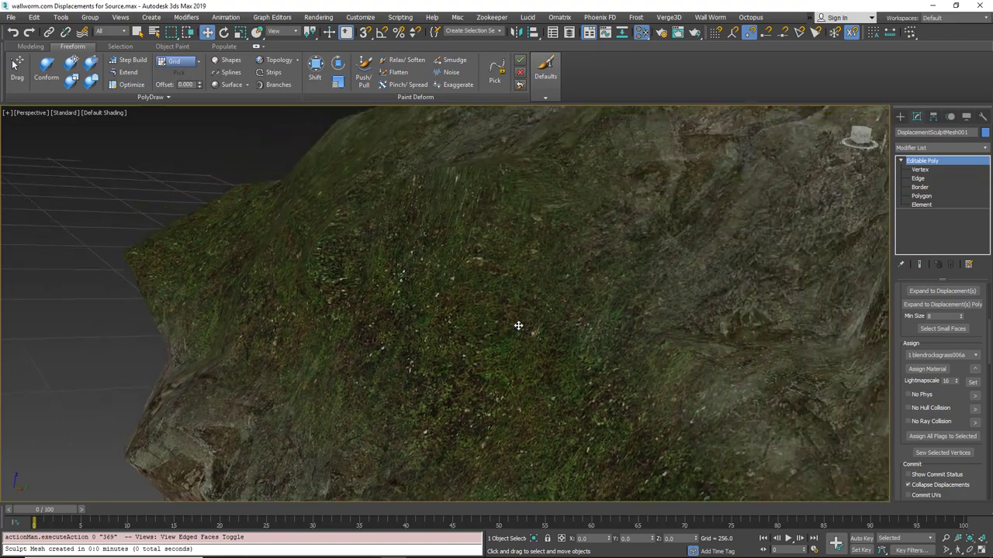
{"action": "scroll", "coordinate": [518, 325], "scroll_direction": "up", "scroll_amount": 10}
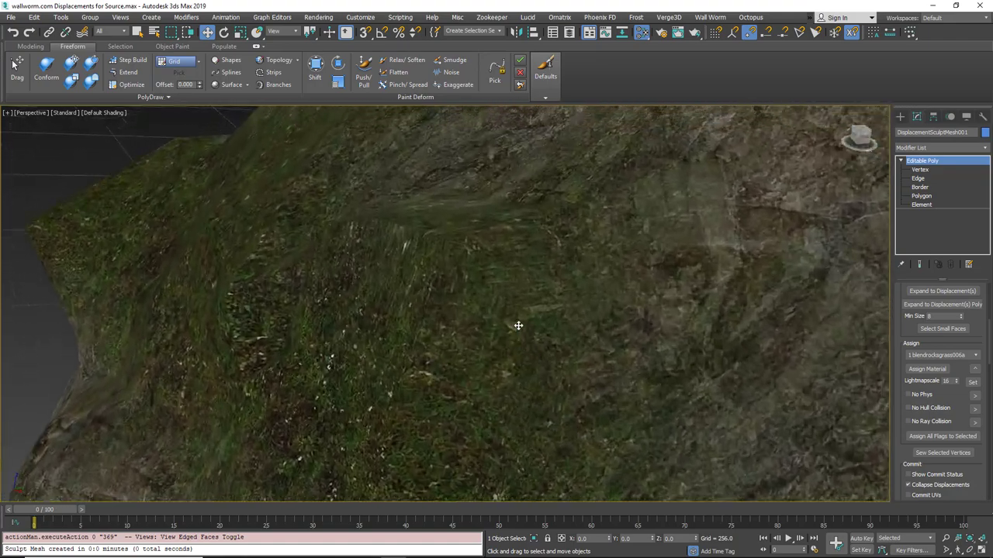
{"action": "scroll", "coordinate": [518, 325], "scroll_direction": "up", "scroll_amount": 10}
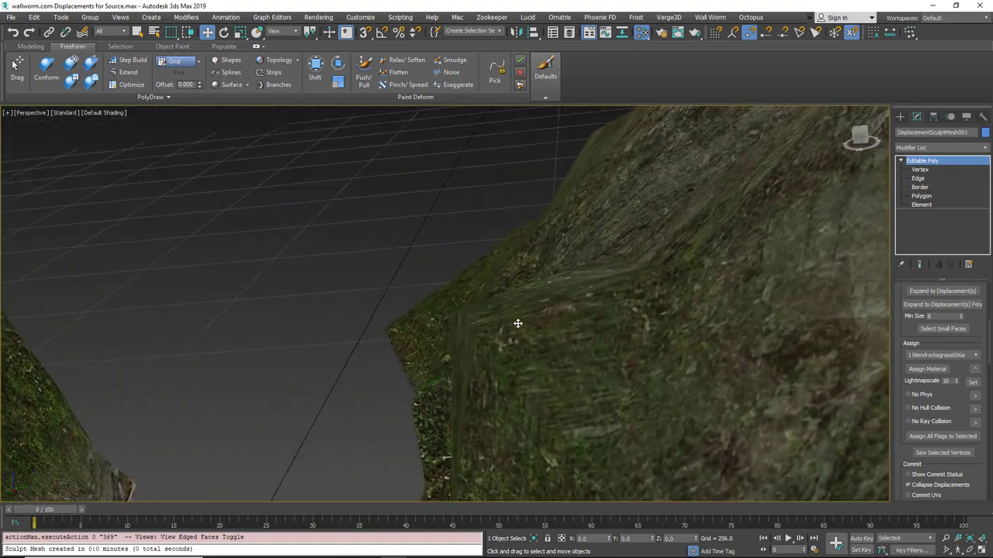
{"action": "scroll", "coordinate": [518, 324], "scroll_direction": "up", "scroll_amount": 5}
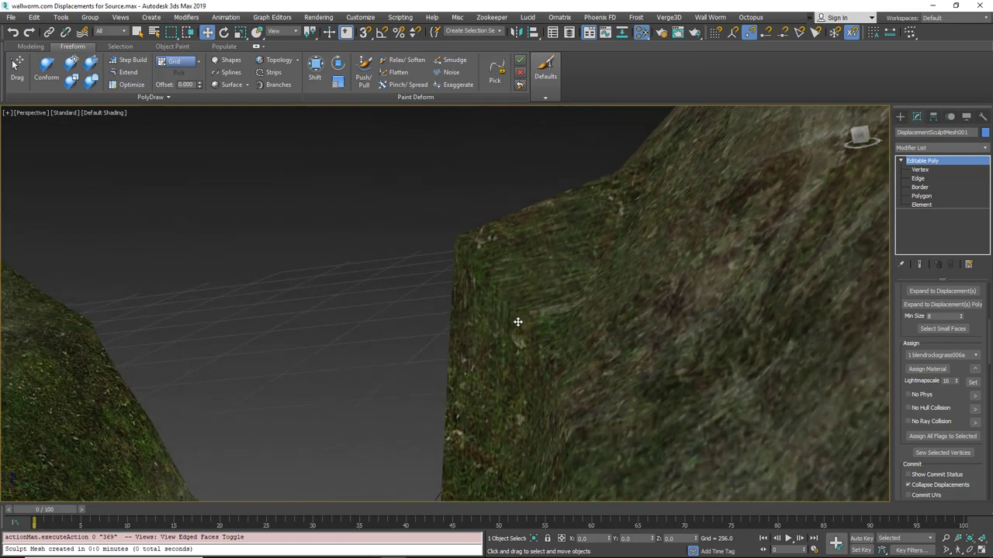
{"action": "scroll", "coordinate": [518, 322], "scroll_direction": "up", "scroll_amount": 10}
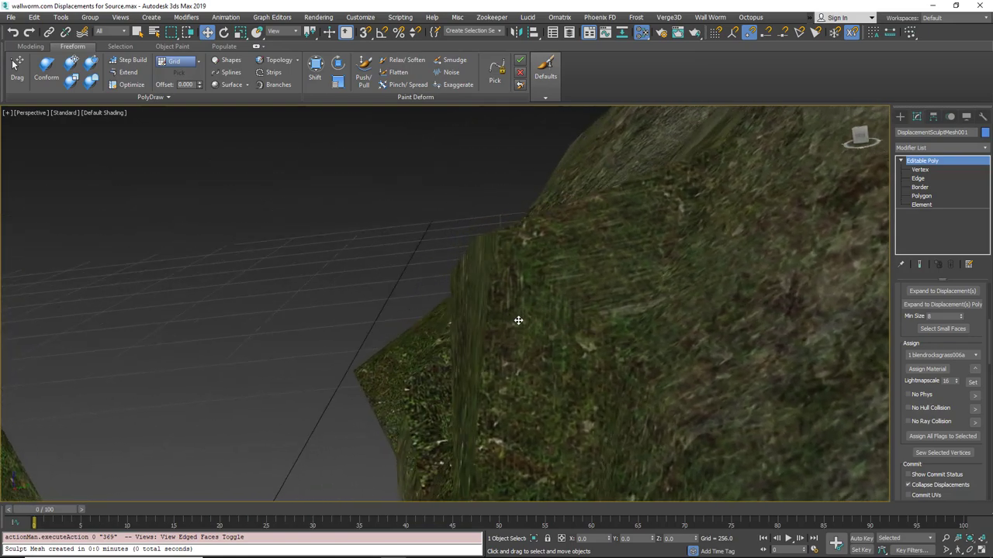
{"action": "scroll", "coordinate": [518, 322], "scroll_direction": "up", "scroll_amount": 10}
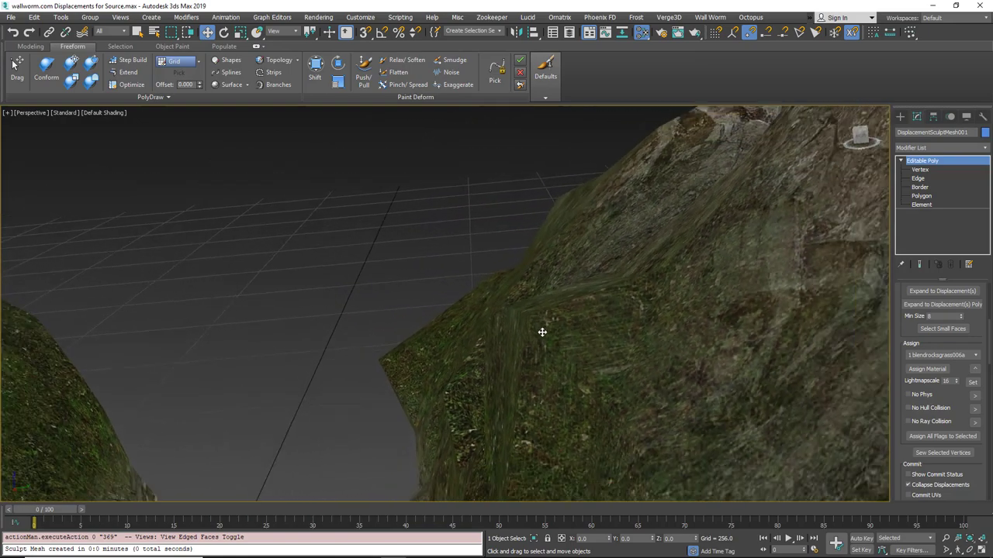
{"action": "scroll", "coordinate": [542, 332], "scroll_direction": "up", "scroll_amount": 7}
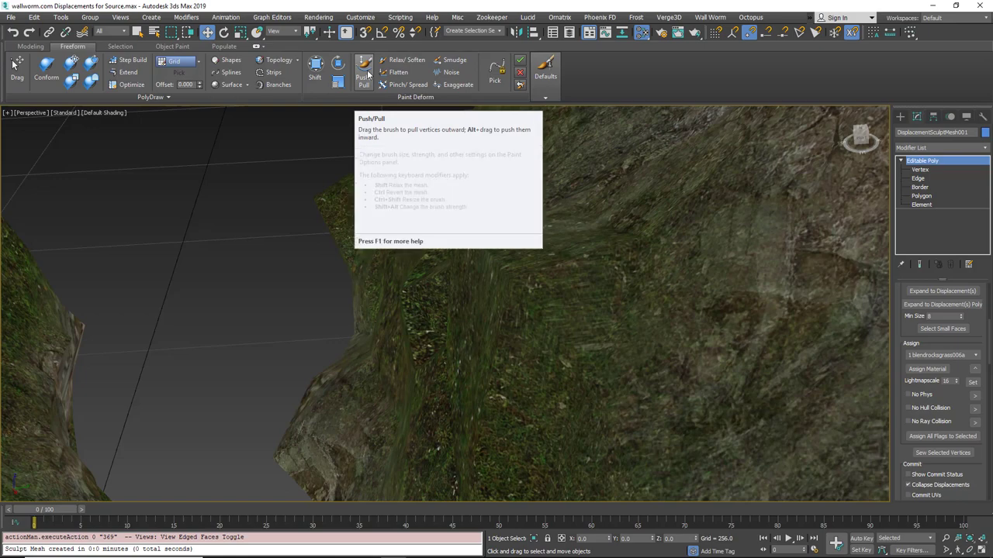
- Soften the sharp slopes on both sides of the valley with the Relax/Soften brush
{"action": "left_click", "coordinate": [404, 60]}
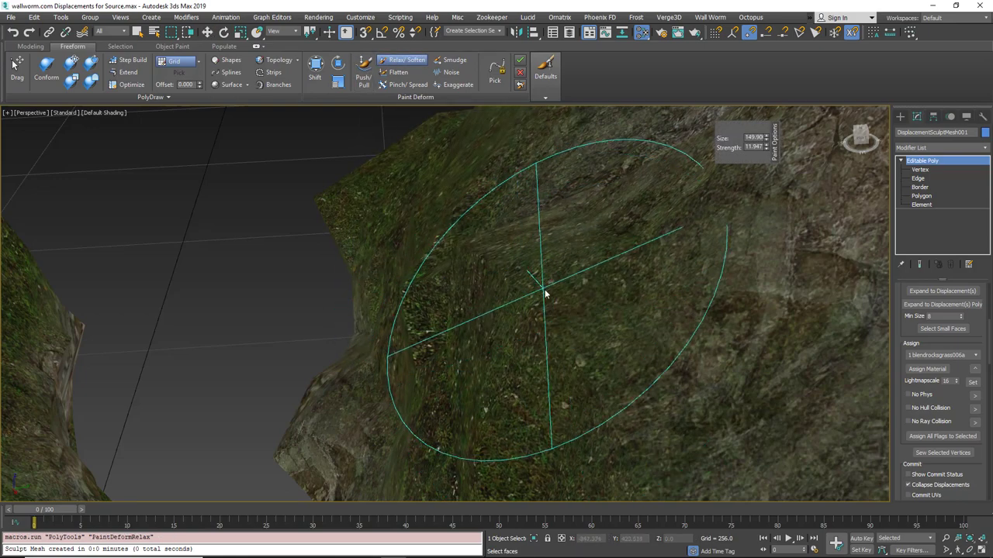
{"action": "mouse_move", "coordinate": [542, 288]}
{"action": "middle_mouse_down"}
{"action": "mouse_move", "coordinate": [675, 373]}
{"action": "mouse_move", "coordinate": [647, 305]}
{"action": "middle_mouse_up"}
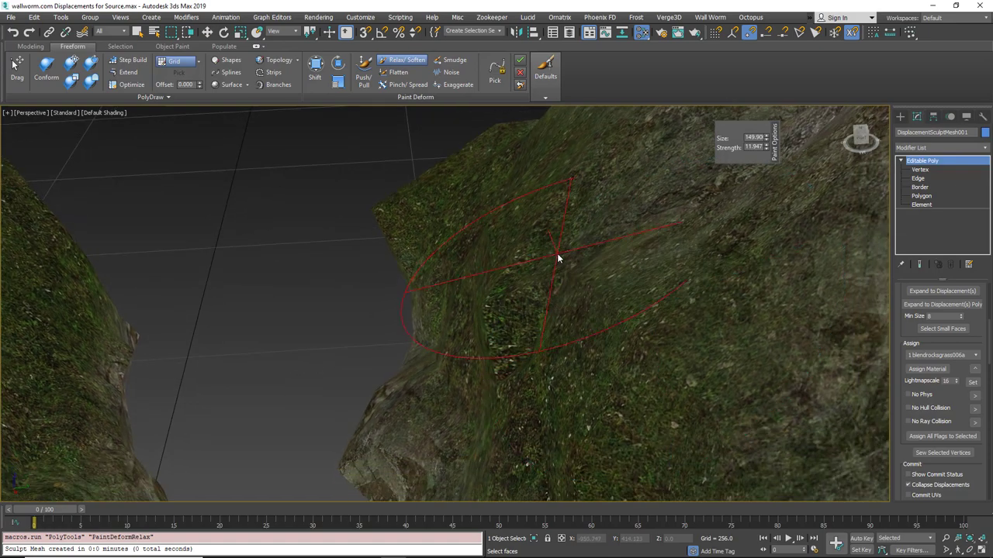
{"action": "mouse_move", "coordinate": [594, 307]}
{"action": "middle_mouse_down", "text": "alt"}
{"action": "mouse_move", "coordinate": [503, 184]}
{"action": "mouse_move", "coordinate": [532, 219]}
{"action": "middle_mouse_up", "text": "alt"}
{"action": "mouse_move", "coordinate": [529, 275]}
{"action": "middle_mouse_down", "text": "alt"}
{"action": "mouse_move", "coordinate": [503, 308]}
{"action": "mouse_move", "coordinate": [525, 326]}
{"action": "mouse_move", "coordinate": [509, 310]}
{"action": "mouse_move", "coordinate": [664, 348]}
{"action": "mouse_move", "coordinate": [674, 330]}
{"action": "mouse_move", "coordinate": [652, 339]}
{"action": "mouse_move", "coordinate": [668, 324]}
{"action": "mouse_move", "coordinate": [560, 313]}
{"action": "mouse_move", "coordinate": [594, 325]}
{"action": "mouse_move", "coordinate": [610, 256]}
{"action": "middle_mouse_up", "text": "alt"}
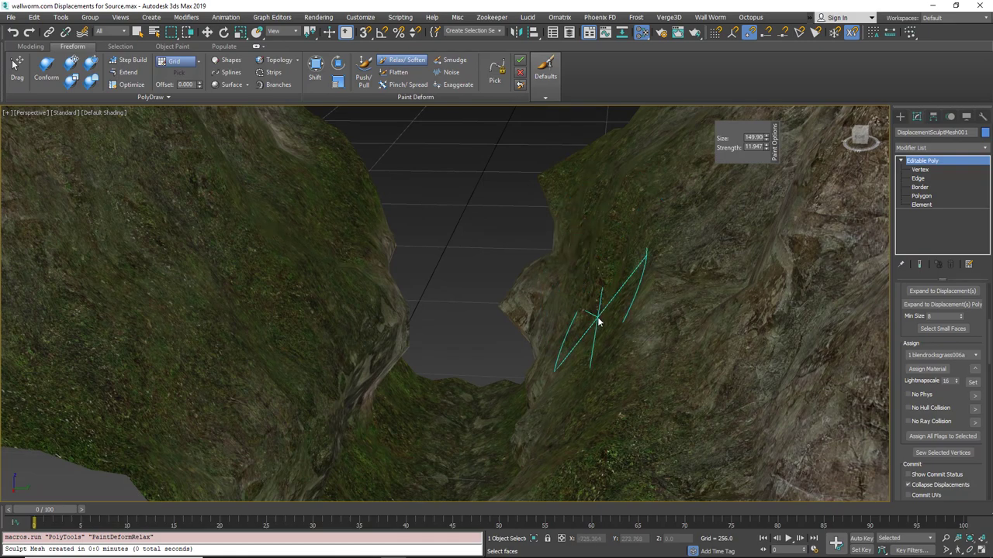
{"action": "middle_click_drag", "start_coordinate": [594, 323], "coordinate": [629, 326], "text": "alt"}
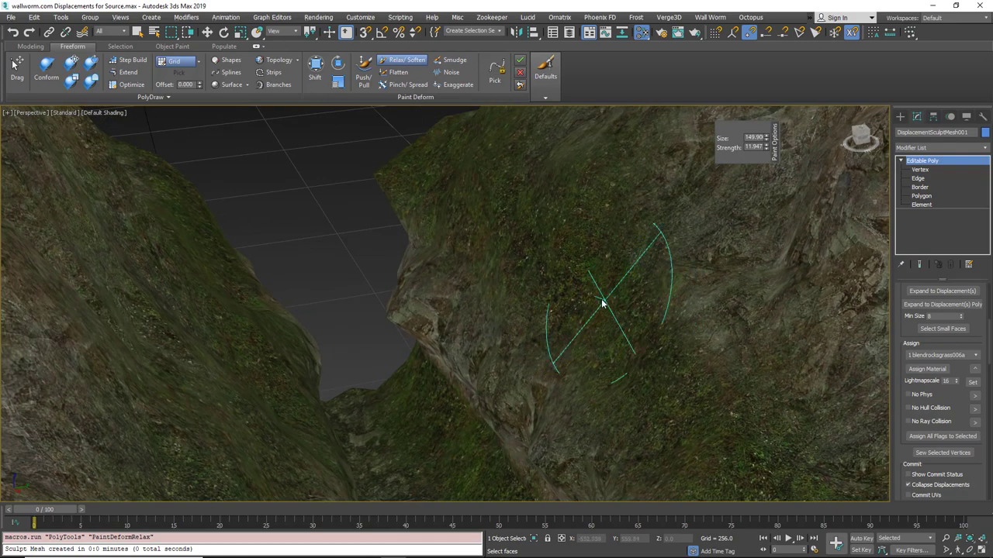
{"action": "mouse_move", "coordinate": [572, 294]}
{"action": "middle_mouse_down", "text": "alt"}
{"action": "mouse_move", "coordinate": [562, 297]}
{"action": "mouse_move", "coordinate": [657, 330]}
{"action": "mouse_move", "coordinate": [481, 204]}
{"action": "mouse_move", "coordinate": [529, 211]}
{"action": "mouse_move", "coordinate": [545, 271]}
{"action": "mouse_move", "coordinate": [661, 269]}
{"action": "middle_mouse_up", "text": "alt"}
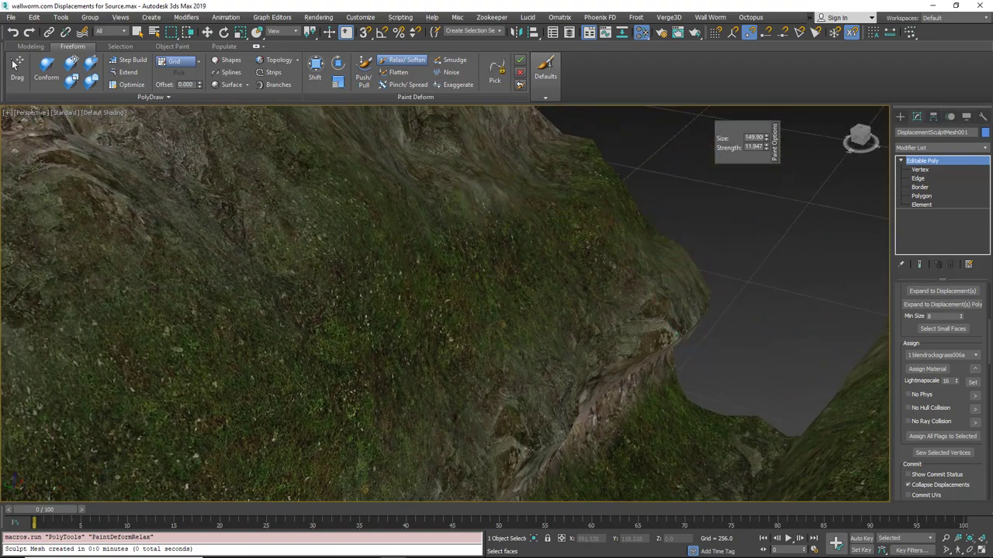
- Open the Slate Material Editor and inspect the nature/blendrocksgrass006a.vmt DirectX shader and the nodes that feed it
{"action": "key", "text": "m"}
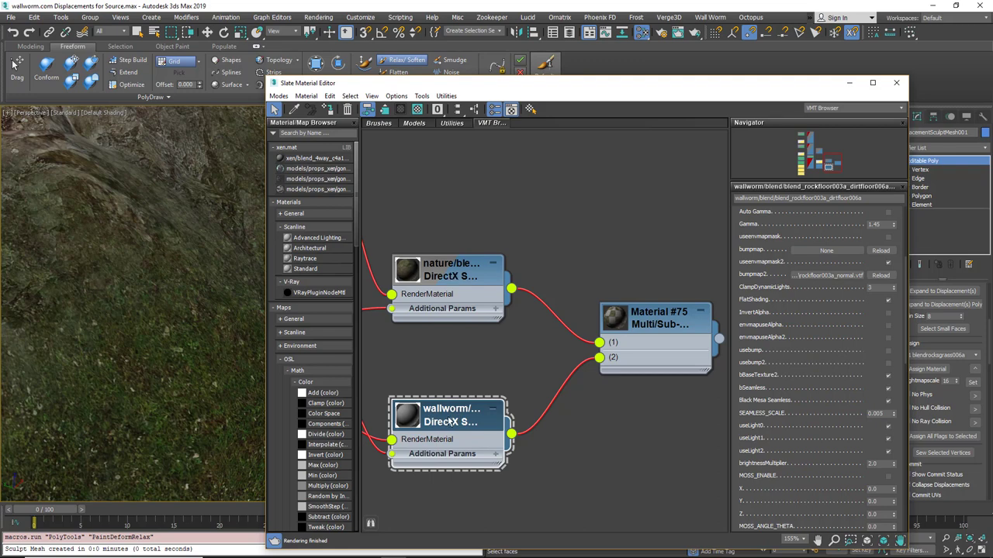
{"action": "scroll", "coordinate": [779, 400], "scroll_direction": "down", "scroll_amount": 1}
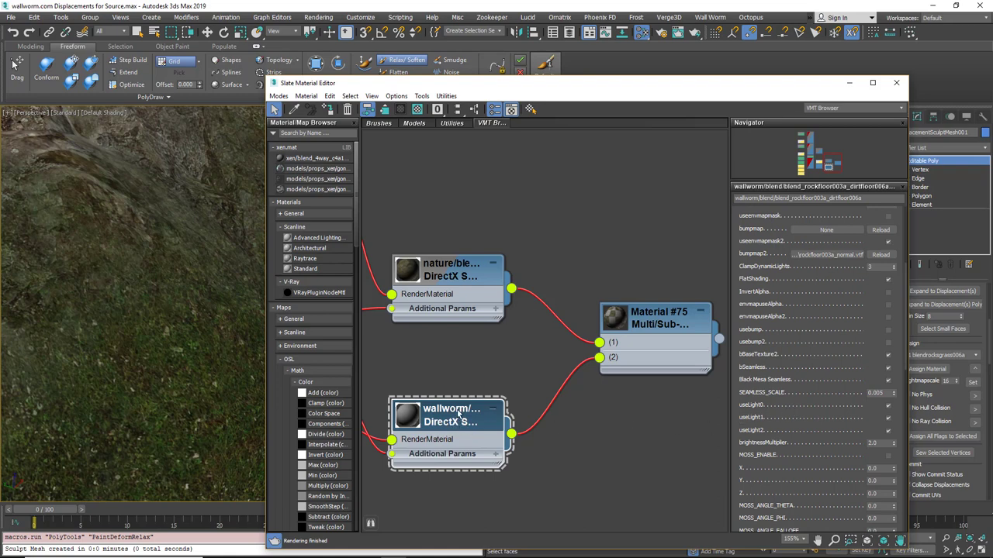
{"action": "middle_click_drag", "start_coordinate": [450, 362], "coordinate": [534, 372]}
{"action": "left_click", "coordinate": [530, 303]}
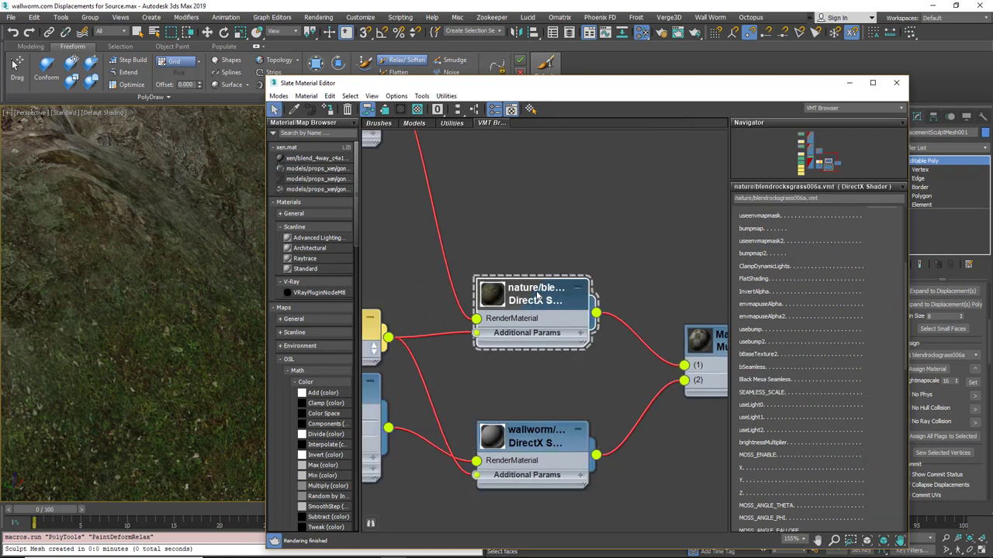
{"action": "left_click_drag", "start_coordinate": [746, 198], "coordinate": [826, 199]}
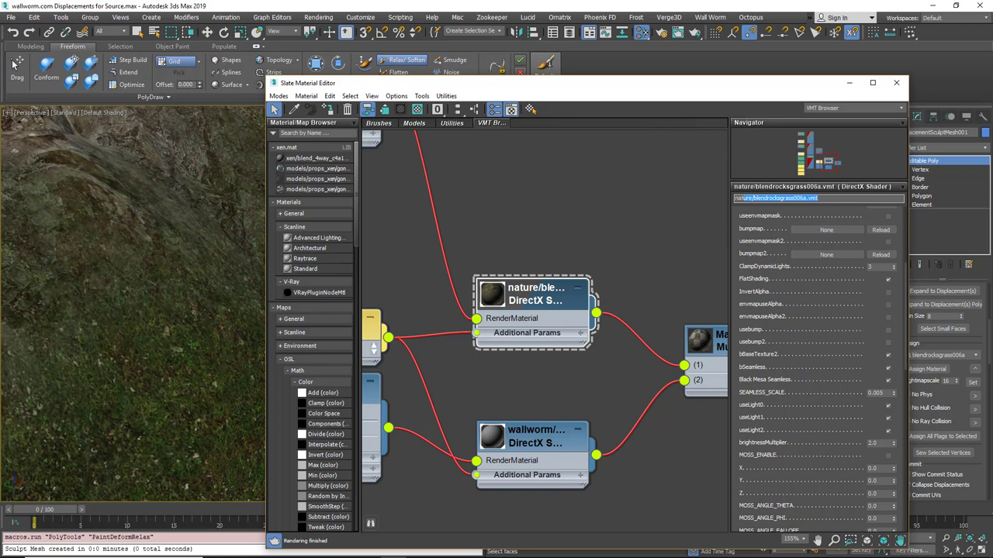
{"action": "key", "text": "alt+Tab"}
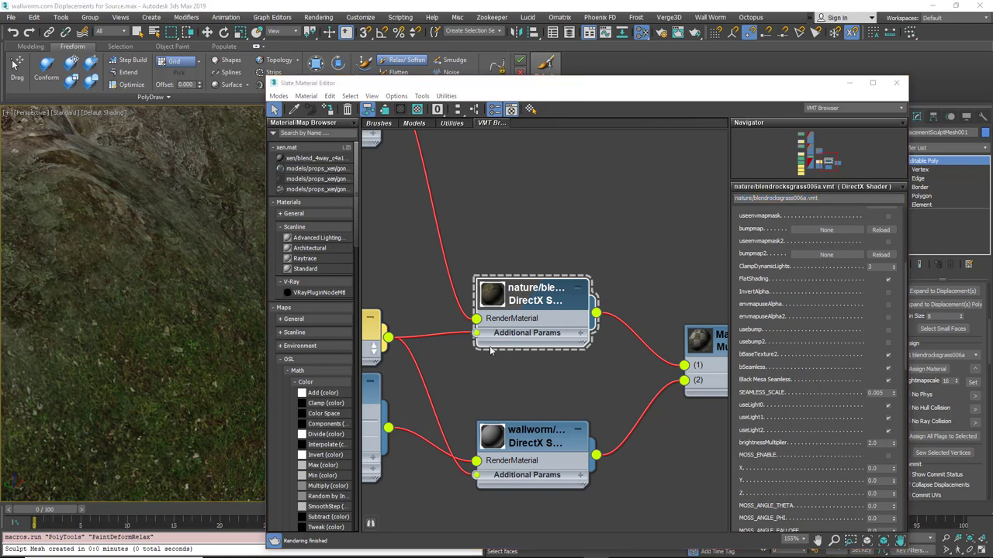
{"action": "scroll", "coordinate": [505, 343], "scroll_direction": "down", "scroll_amount": 3}
{"action": "middle_click_drag", "start_coordinate": [498, 332], "coordinate": [574, 393]}
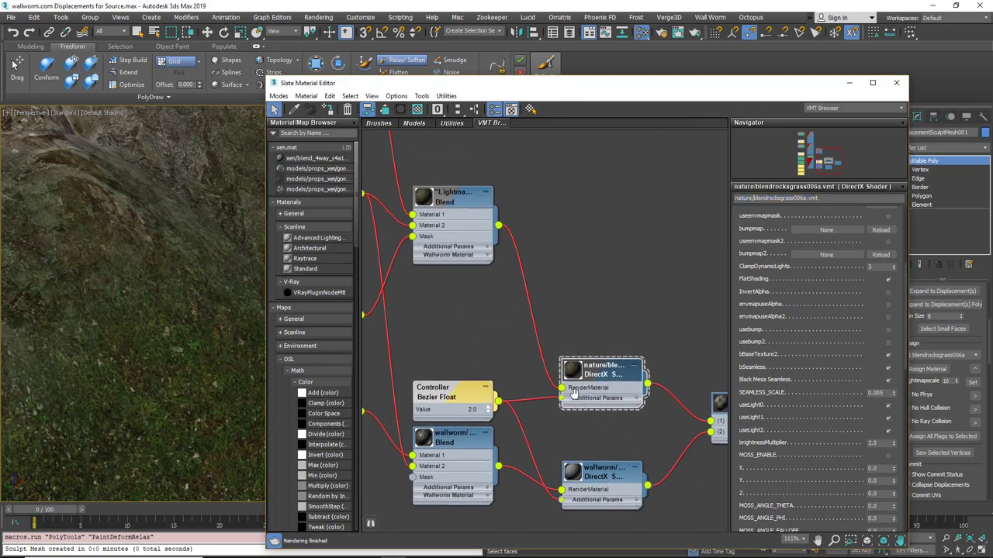
{"action": "scroll", "coordinate": [574, 393], "scroll_direction": "down", "scroll_amount": 1}
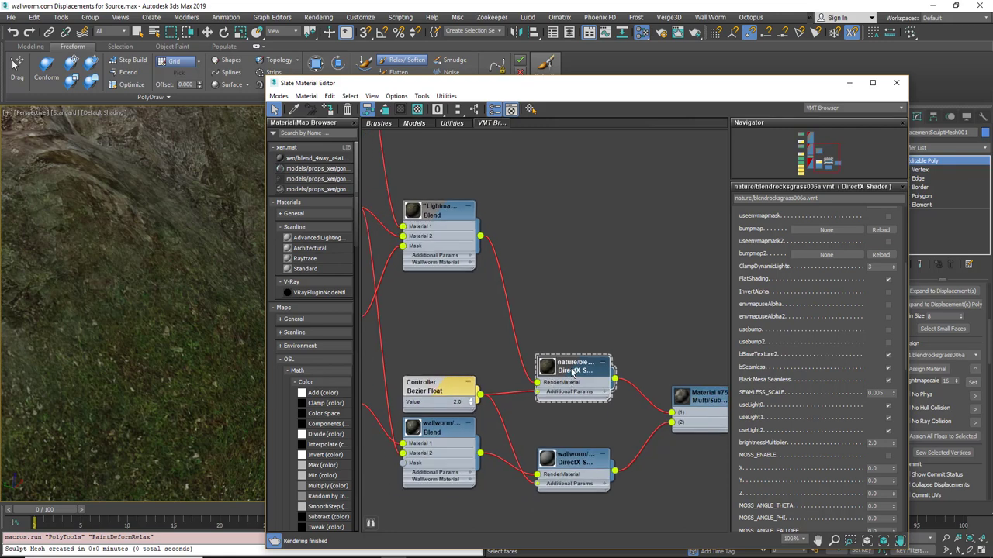
{"action": "scroll", "coordinate": [571, 384], "scroll_direction": "up", "scroll_amount": 3}
{"action": "scroll", "coordinate": [572, 380], "scroll_direction": "up", "scroll_amount": 1}
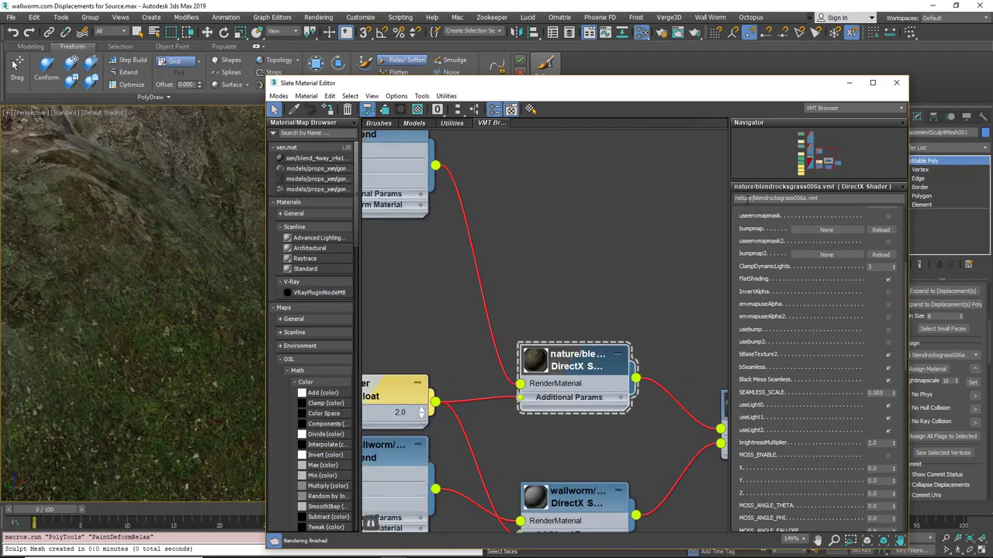
- Copy the wallworm/blend/ path from the rockfloor shader's name and rename the grass shader as wallworm/blend/blendrocksgrass006a.vmt
{"action": "left_click", "coordinate": [575, 498]}
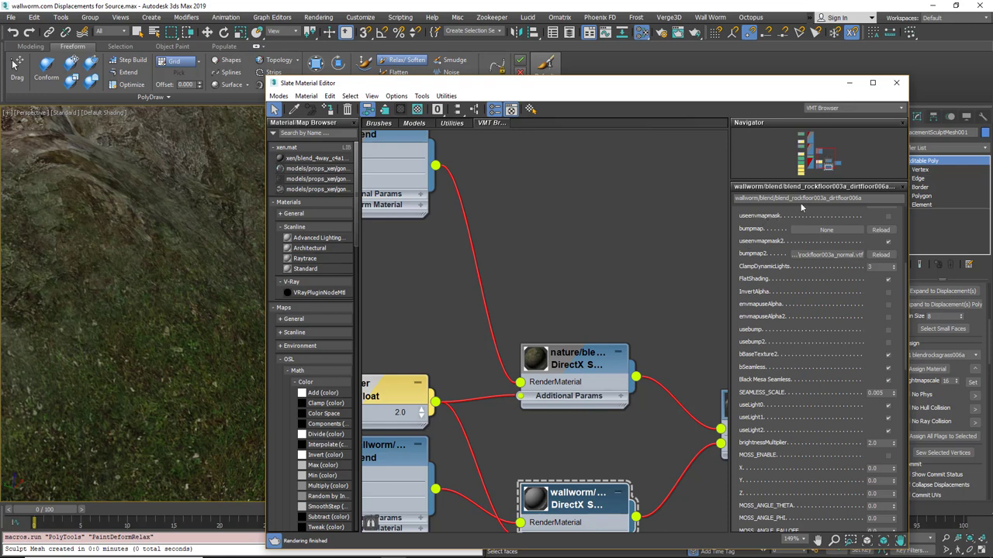
{"action": "left_click_drag", "start_coordinate": [776, 198], "coordinate": [708, 195]}
{"action": "key", "text": "ctrl+c"}
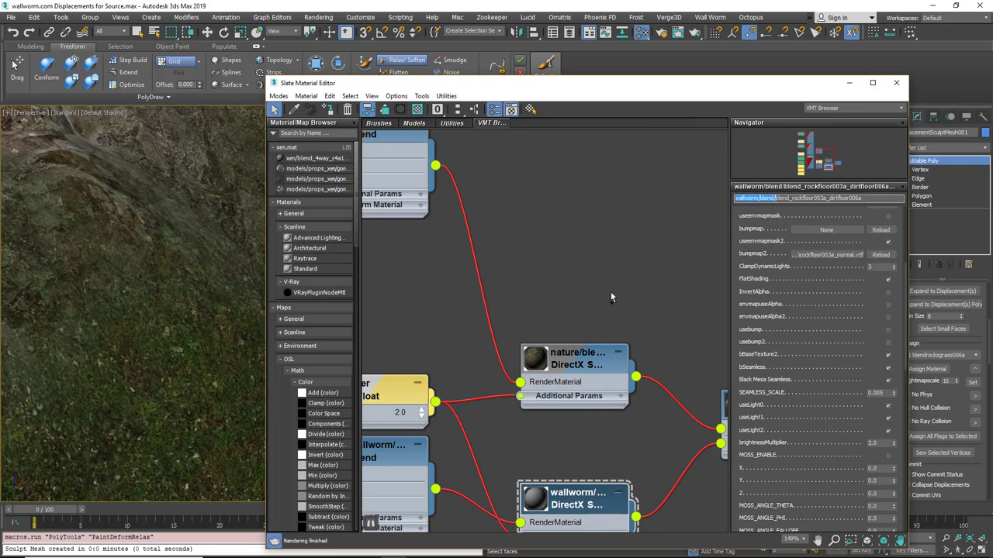
{"action": "left_click", "coordinate": [586, 363]}
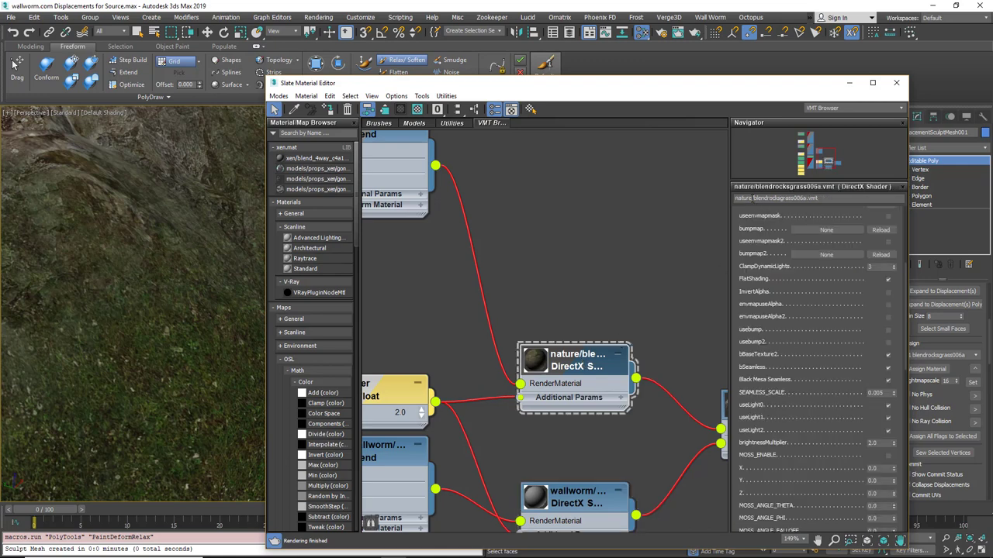
{"action": "left_click_drag", "start_coordinate": [752, 197], "coordinate": [684, 203]}
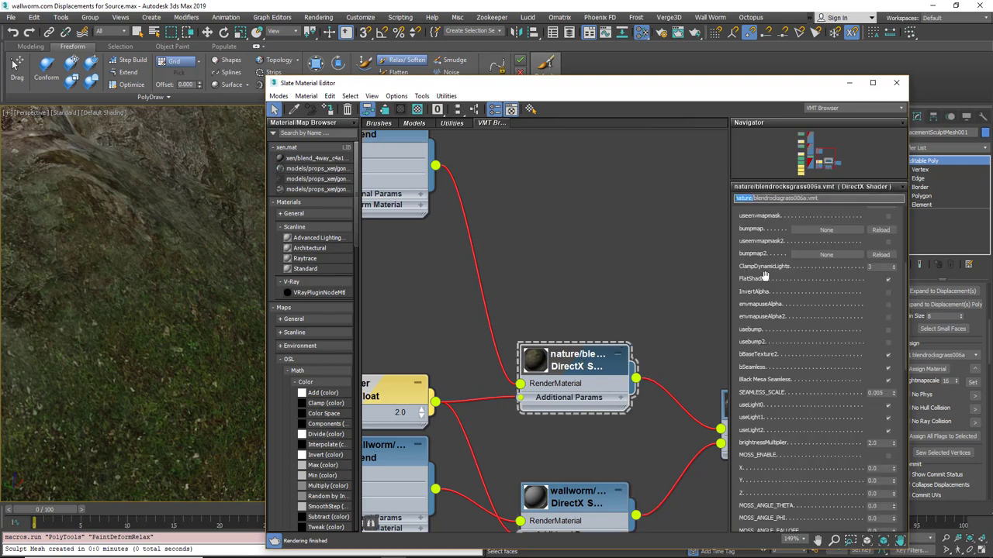
{"action": "key", "text": "ctrl+v"}
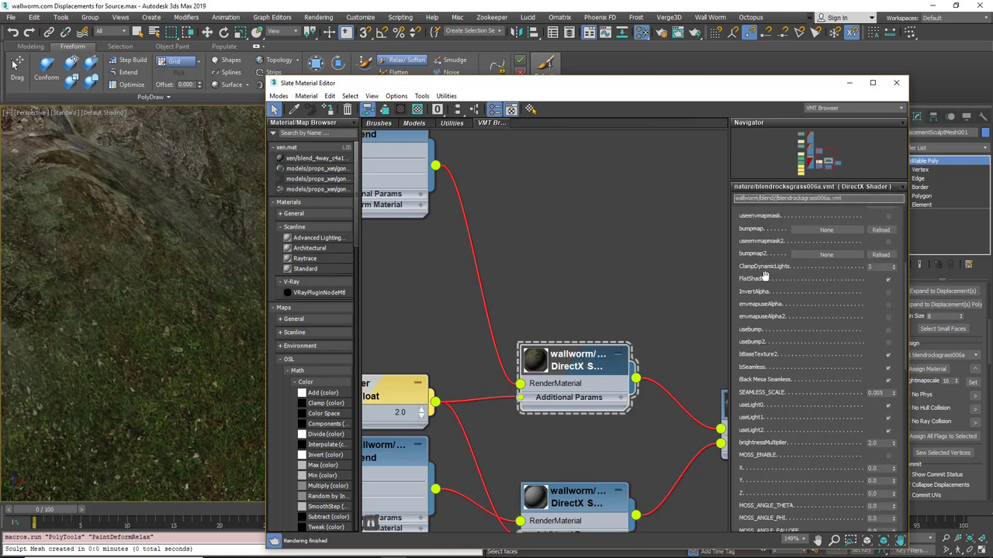
{"action": "middle_click_drag", "start_coordinate": [554, 250], "coordinate": [615, 361]}
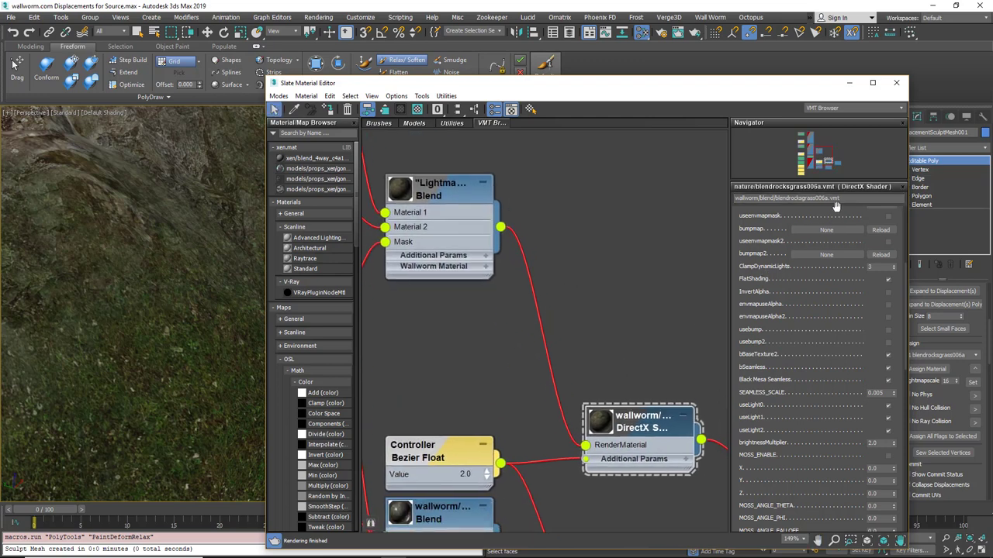
- Give the connected Blend material the same name, wallworm/blend/blendrocksgrass006a.vmt, and move the material editor out of the way
{"action": "left_click_drag", "start_coordinate": [835, 203], "coordinate": [663, 208]}
{"action": "double_click", "coordinate": [419, 233]}
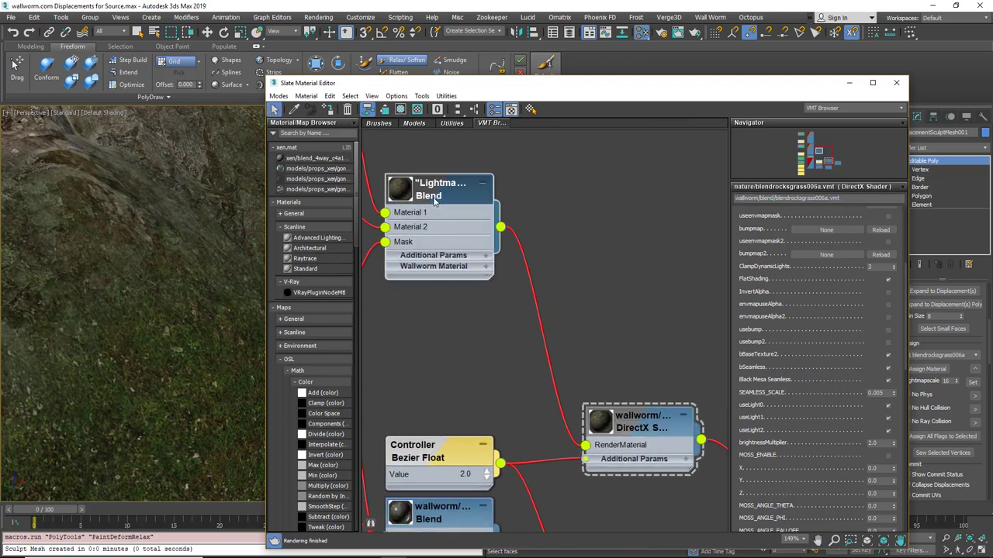
{"action": "left_click_drag", "start_coordinate": [812, 201], "coordinate": [736, 203]}
{"action": "key", "text": "Delete"}
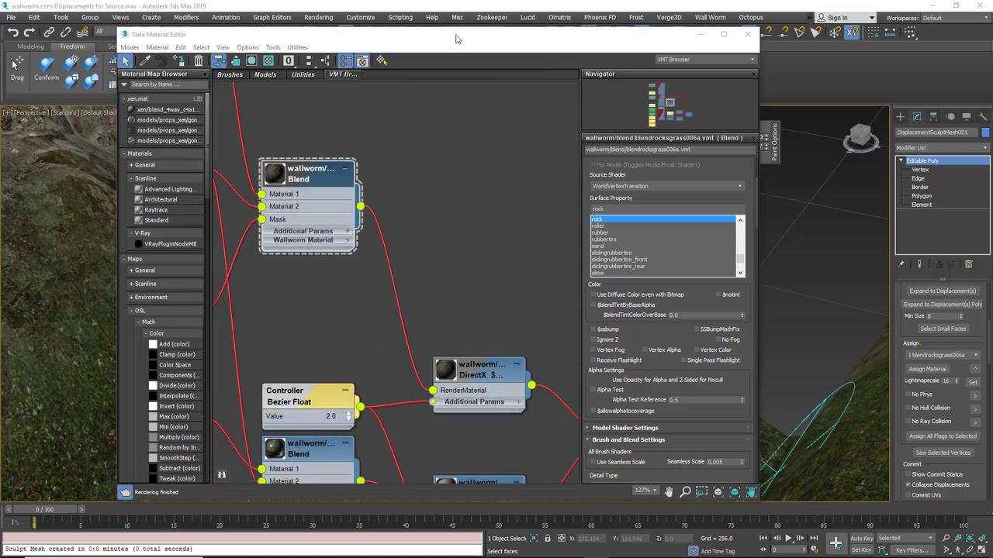
{"action": "left_click_drag", "start_coordinate": [454, 35], "coordinate": [992, 115]}
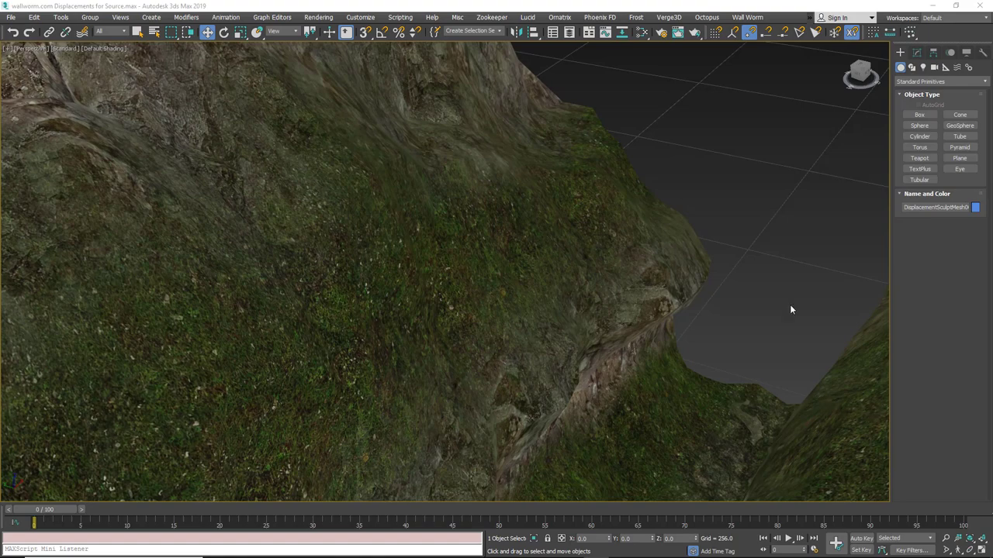
- Export the brush textures selected in the Wall Worm Texture Exporter for both blend materials and close the exporter
{"action": "left_click", "coordinate": [425, 187]}
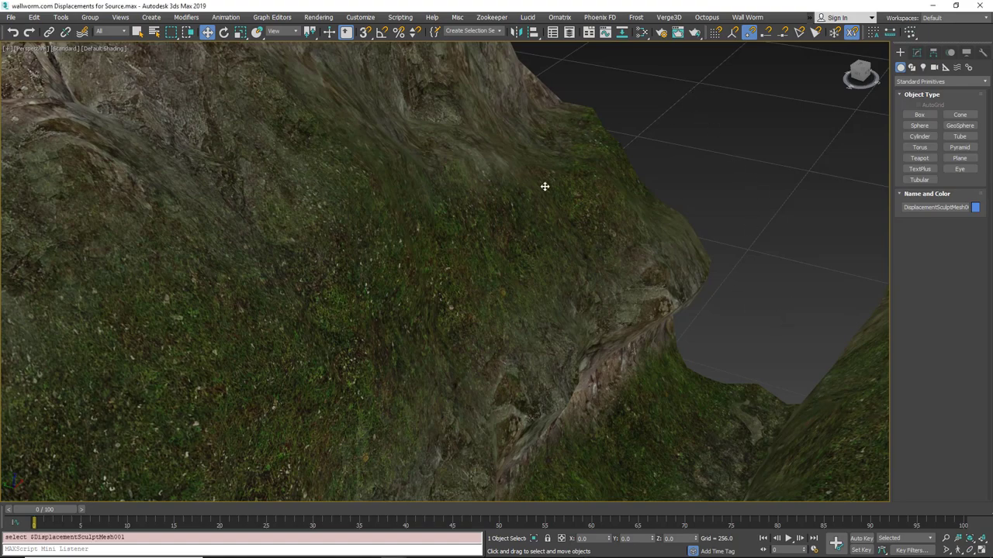
{"action": "left_click_drag", "start_coordinate": [944, 208], "coordinate": [984, 208]}
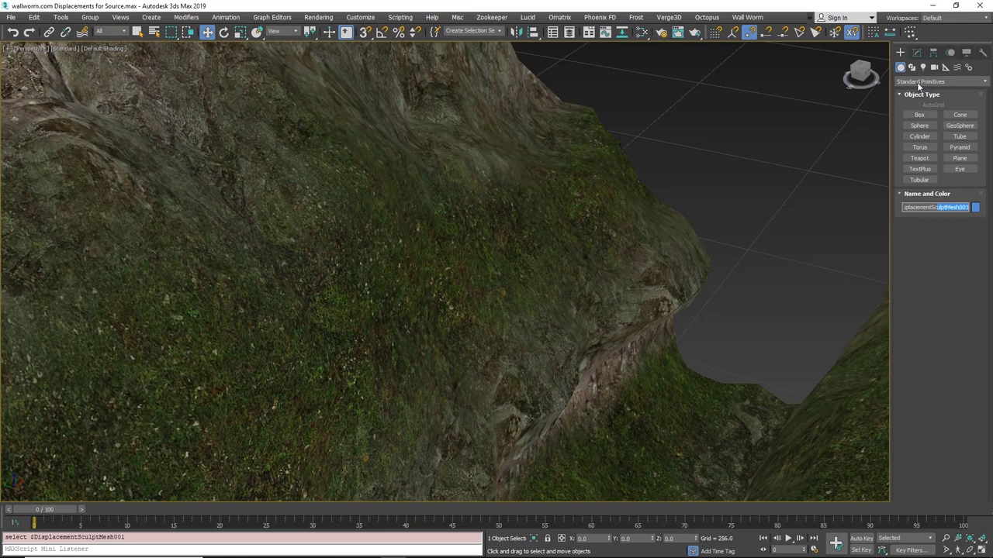
{"action": "left_click", "coordinate": [750, 18]}
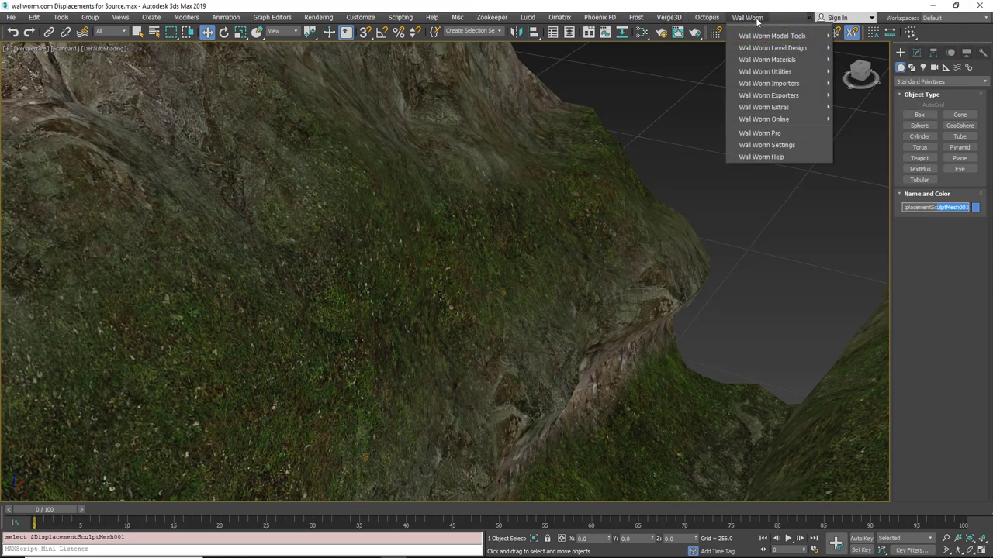
{"action": "mouse_move", "coordinate": [778, 96]}
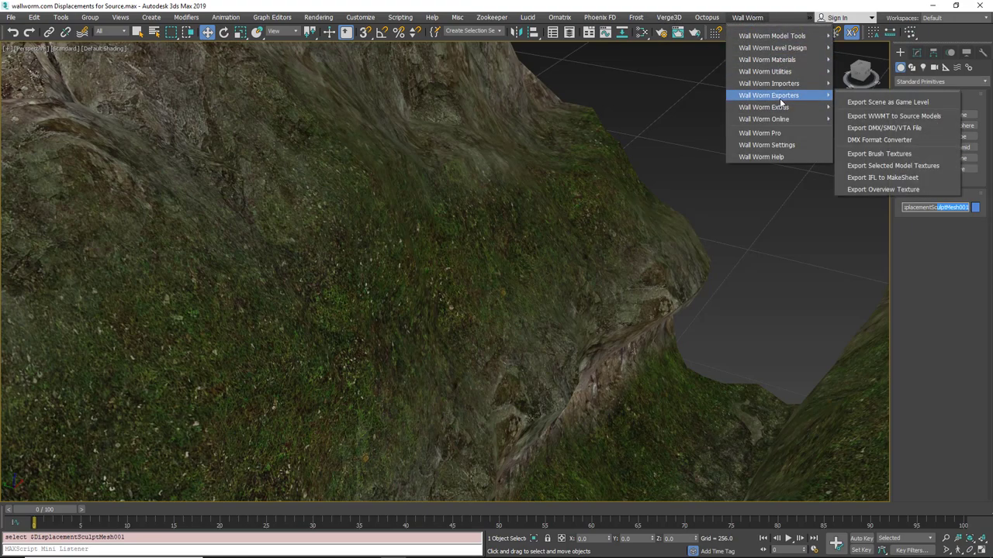
{"action": "left_click", "coordinate": [906, 156]}
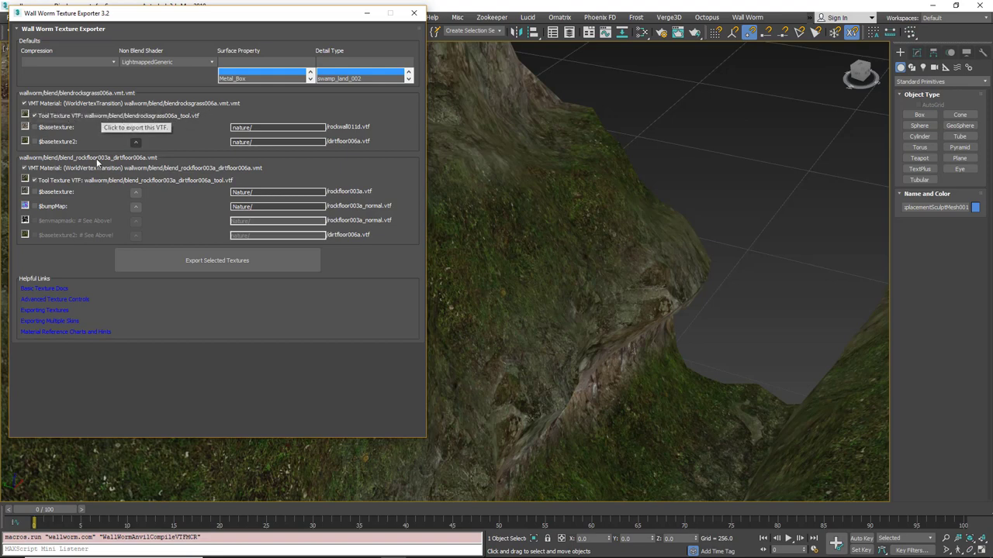
{"action": "left_click", "coordinate": [224, 264]}
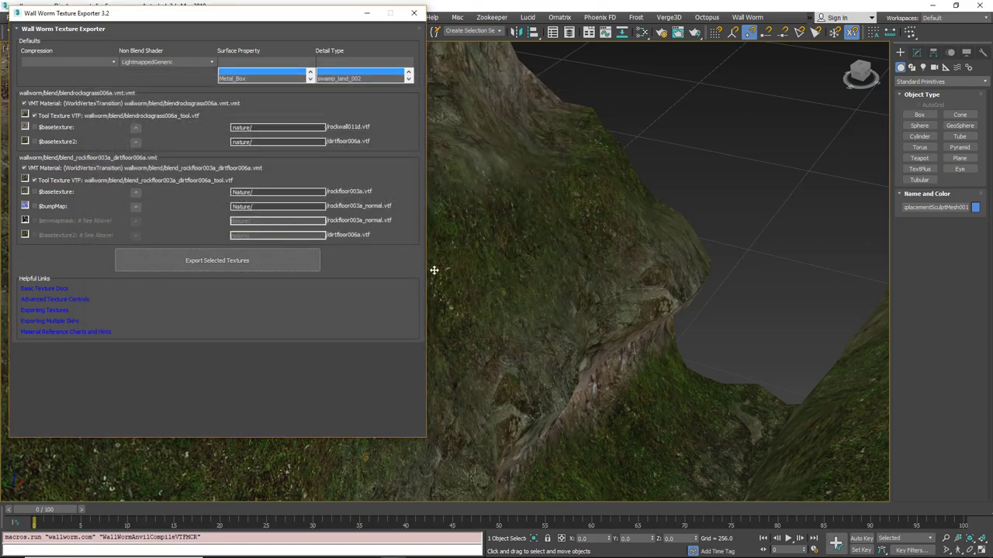
{"action": "left_click", "coordinate": [413, 13]}
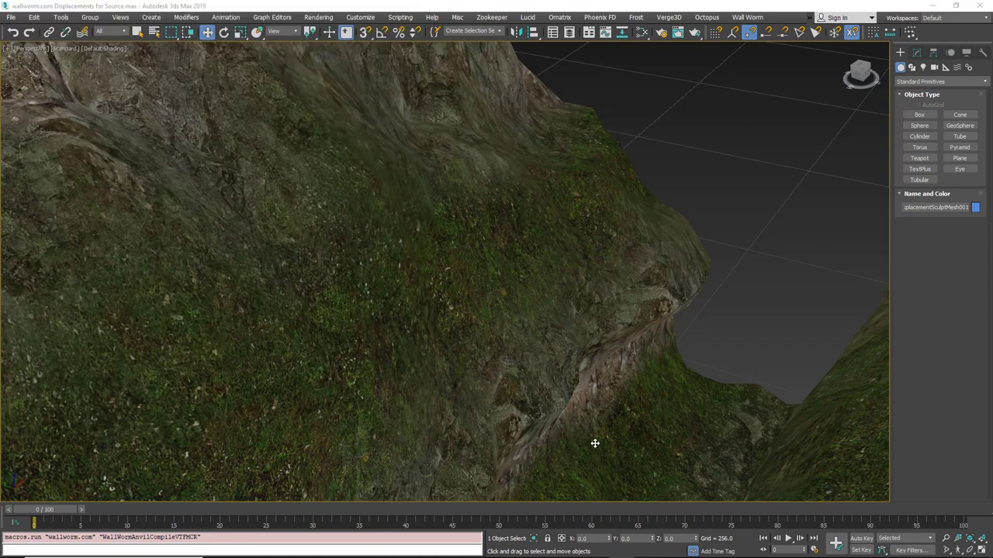
- Commit the sculpt meshes to their displacements with Wall Worm's level design tools
{"action": "scroll", "coordinate": [507, 300], "scroll_direction": "down", "scroll_amount": 10}
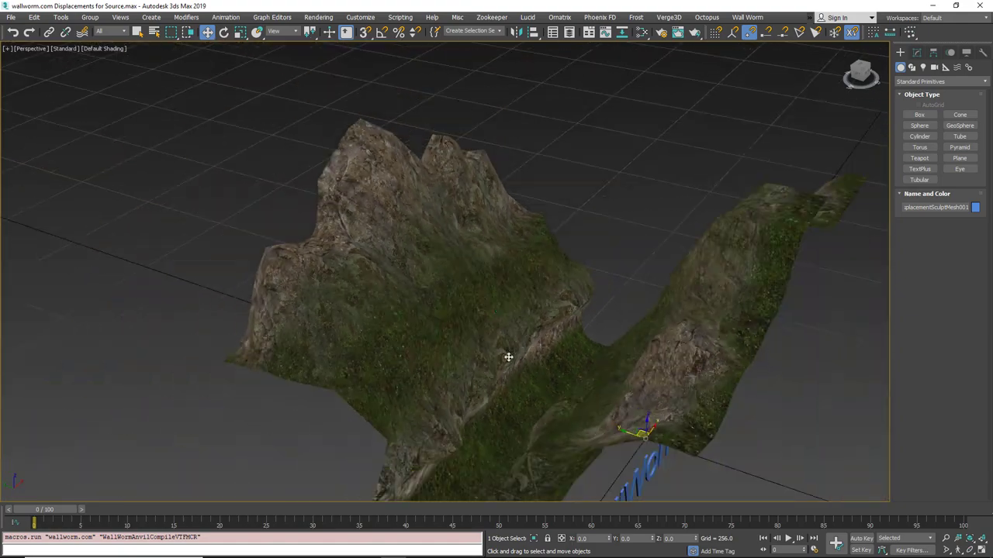
{"action": "middle_click_drag", "start_coordinate": [507, 302], "coordinate": [520, 308], "text": "alt"}
{"action": "scroll", "coordinate": [536, 359], "scroll_direction": "up", "scroll_amount": 5}
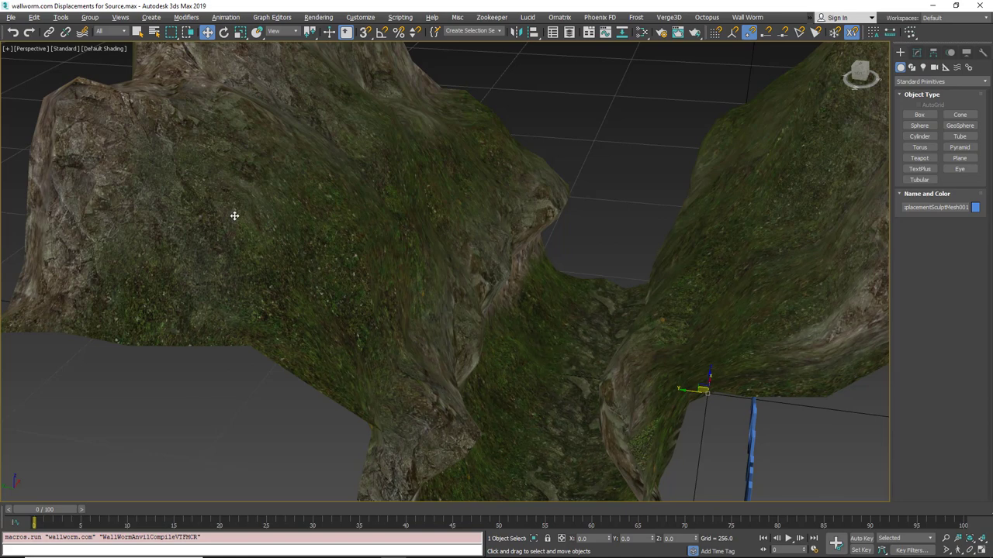
{"action": "left_click", "coordinate": [751, 18]}
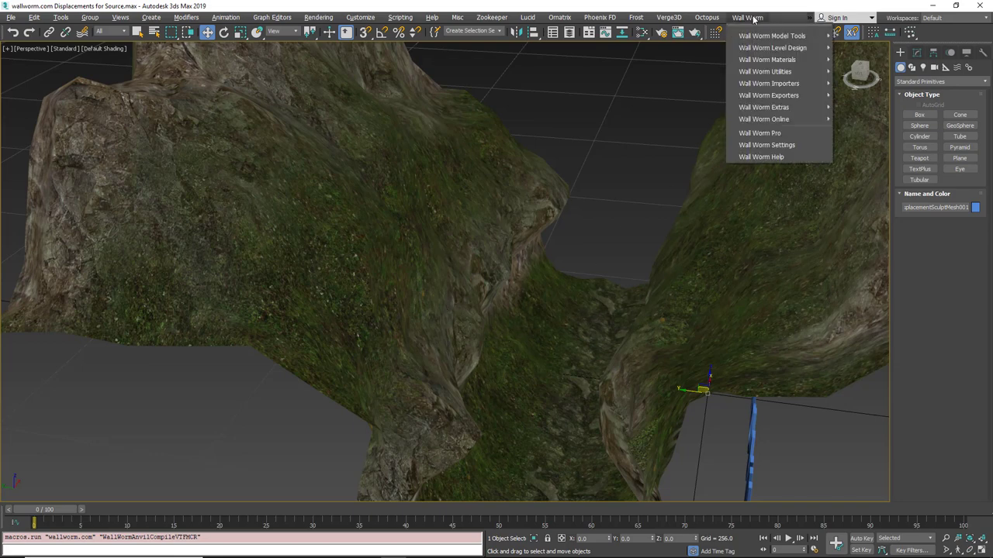
{"action": "mouse_move", "coordinate": [785, 83]}
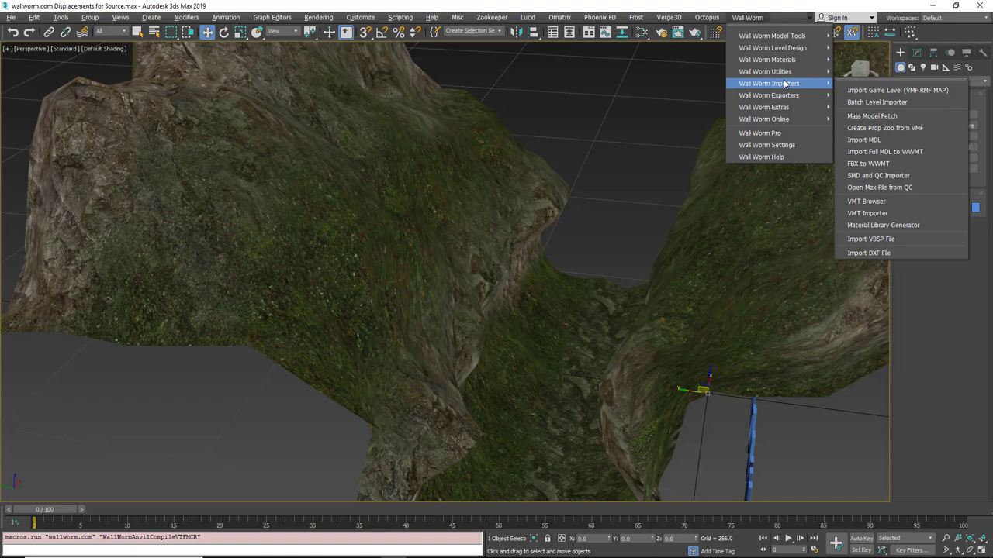
{"action": "mouse_move", "coordinate": [781, 52]}
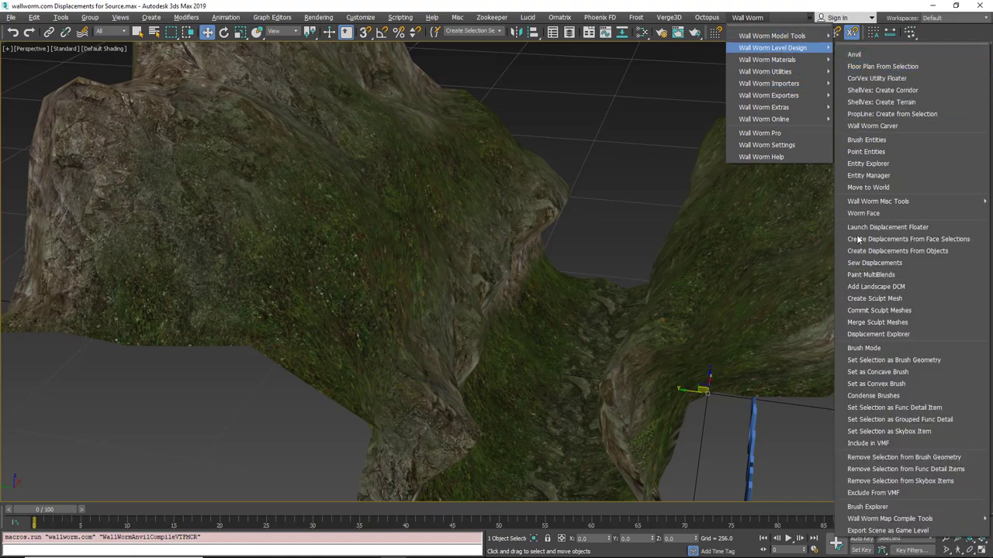
{"action": "left_click", "coordinate": [880, 310]}
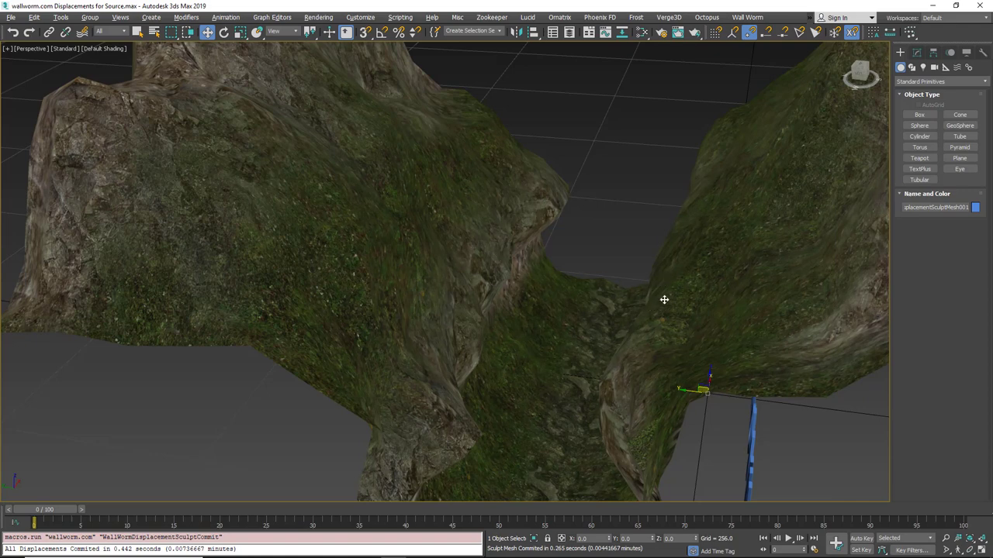
- Export the scene as a game level to the Desktop, overwriting wallworm_displacement_video.vmf
{"action": "left_click", "coordinate": [753, 18]}
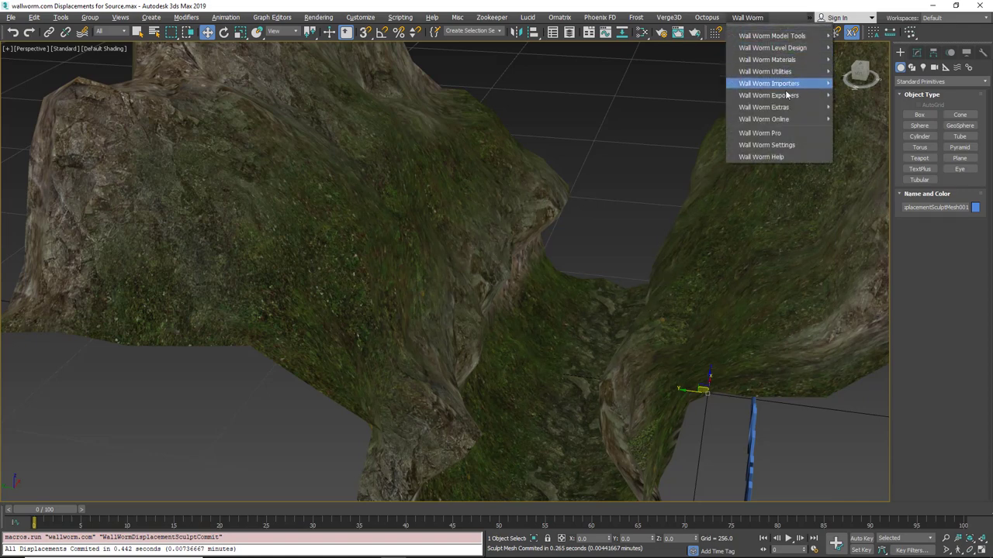
{"action": "mouse_move", "coordinate": [784, 98]}
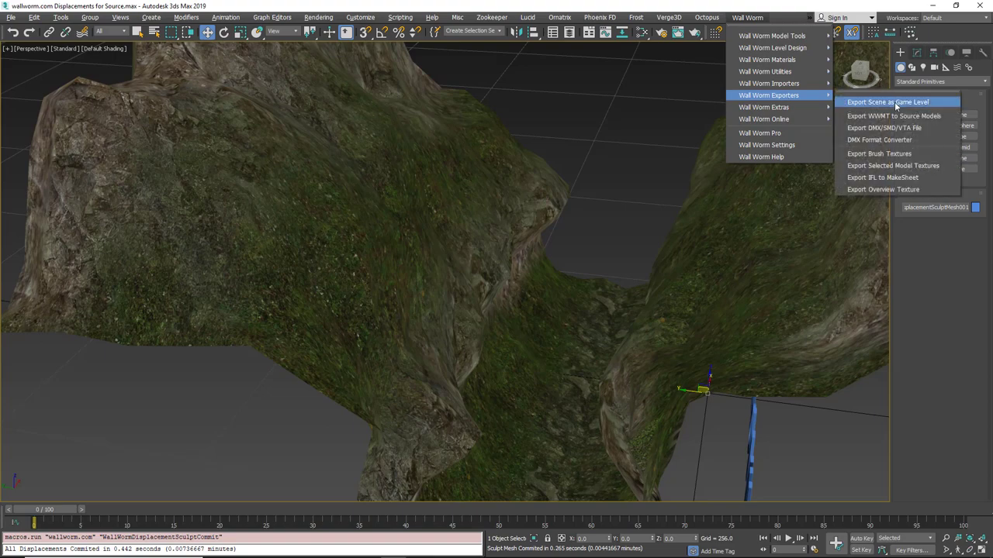
{"action": "left_click", "coordinate": [892, 103]}
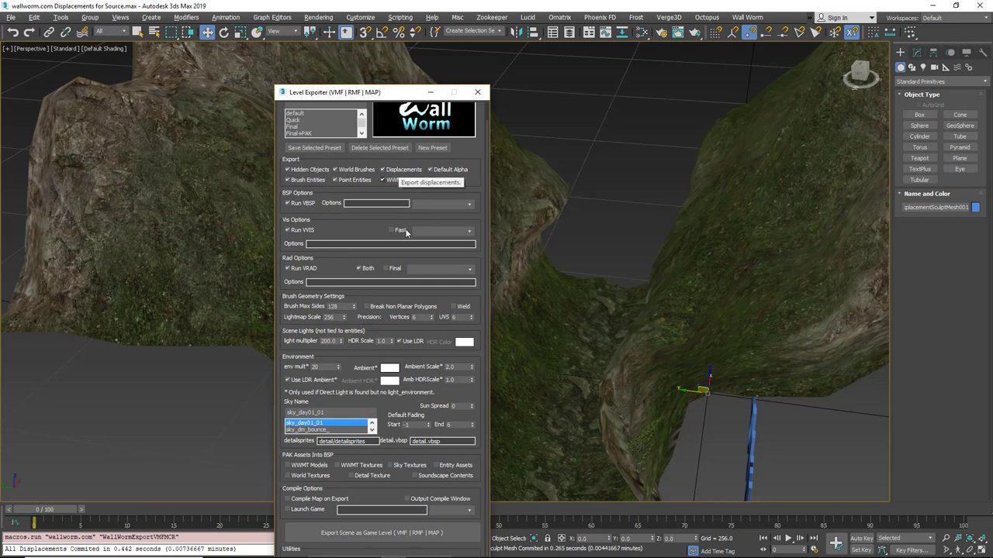
{"action": "left_click", "coordinate": [402, 533]}
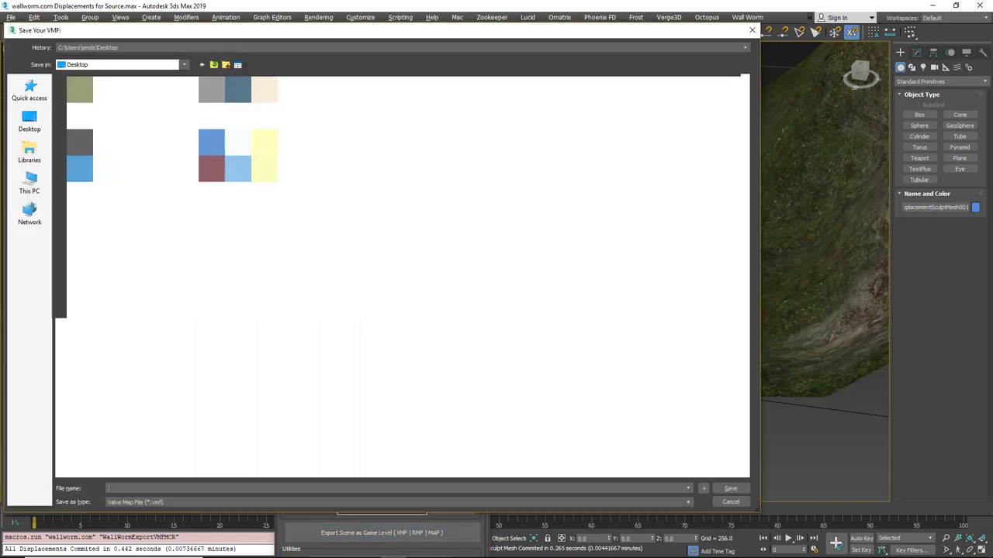
{"action": "left_click", "coordinate": [30, 120]}
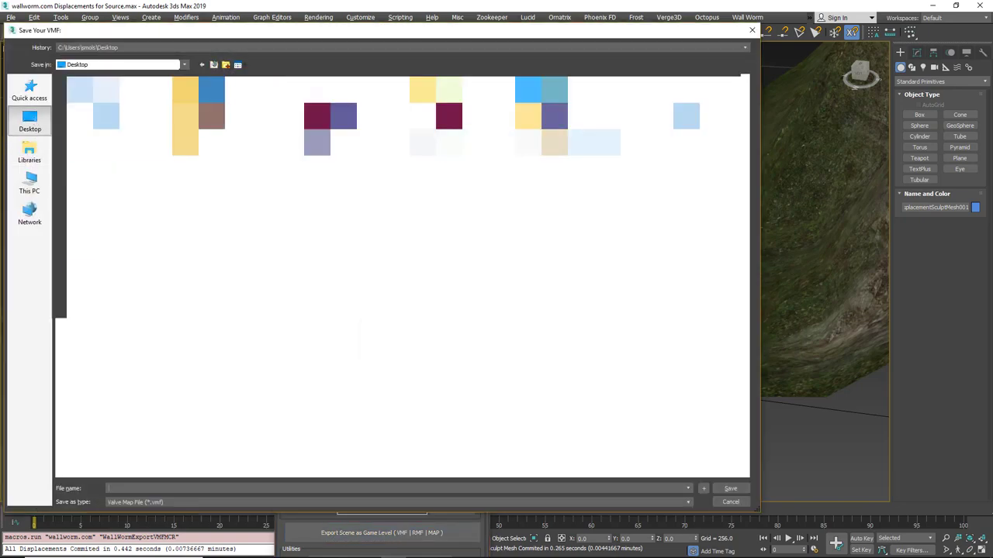
{"action": "left_click", "coordinate": [581, 142]}
{"action": "key", "text": "Return"}
{"action": "left_click", "coordinate": [532, 326]}
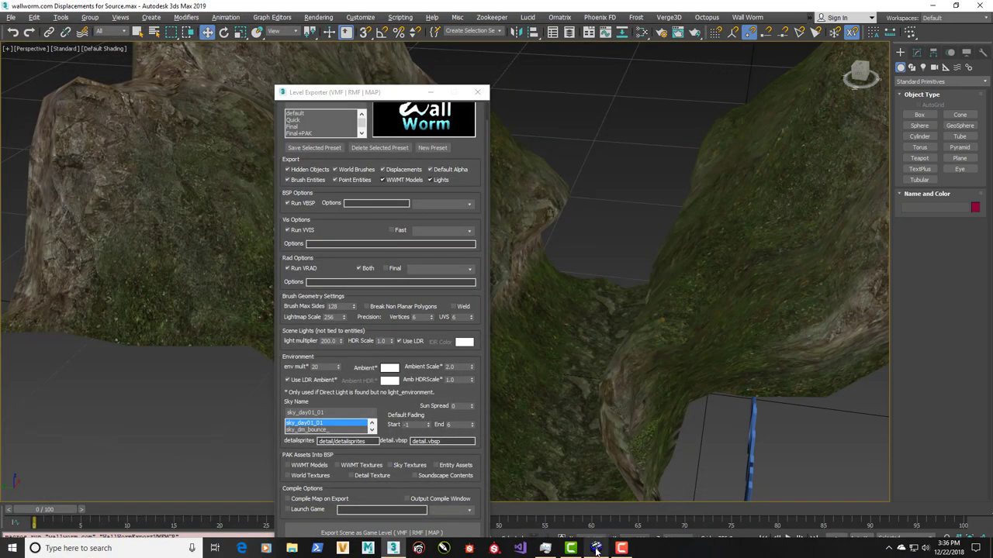
- Switch to Hammer and reopen wallworm_displacement_video.vmf
{"action": "mouse_move", "coordinate": [596, 549]}
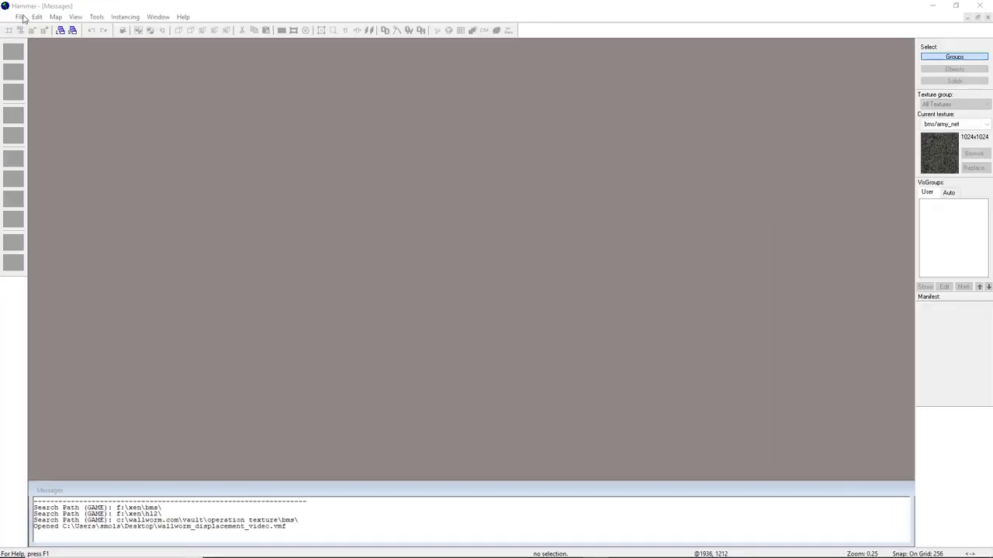
{"action": "left_click", "coordinate": [21, 17]}
{"action": "left_click", "coordinate": [81, 172]}
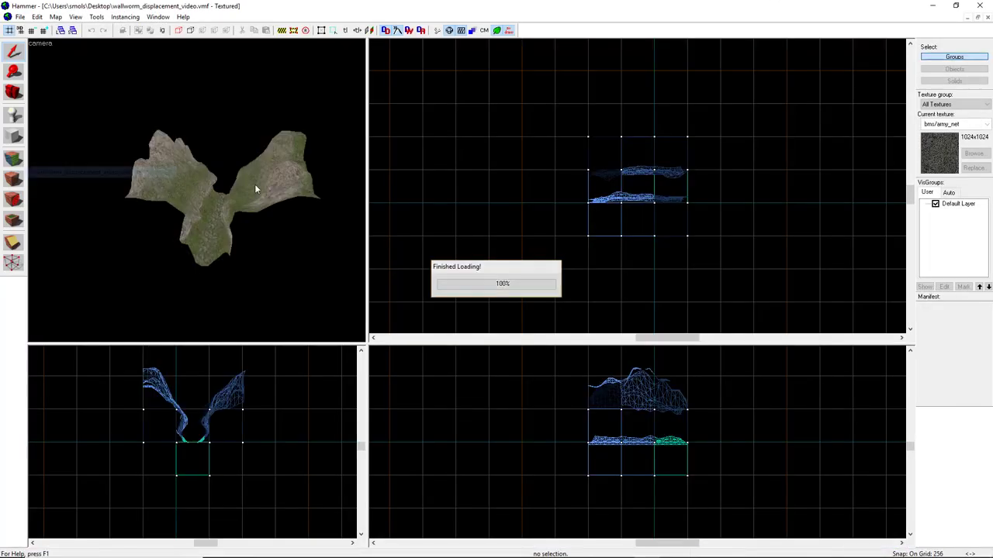
- Inspect the blended textures on the valley displacements in the 3D camera view, briefly selecting one slope block and deselecting it
{"action": "scroll", "coordinate": [197, 190], "scroll_direction": "up", "scroll_amount": 10}
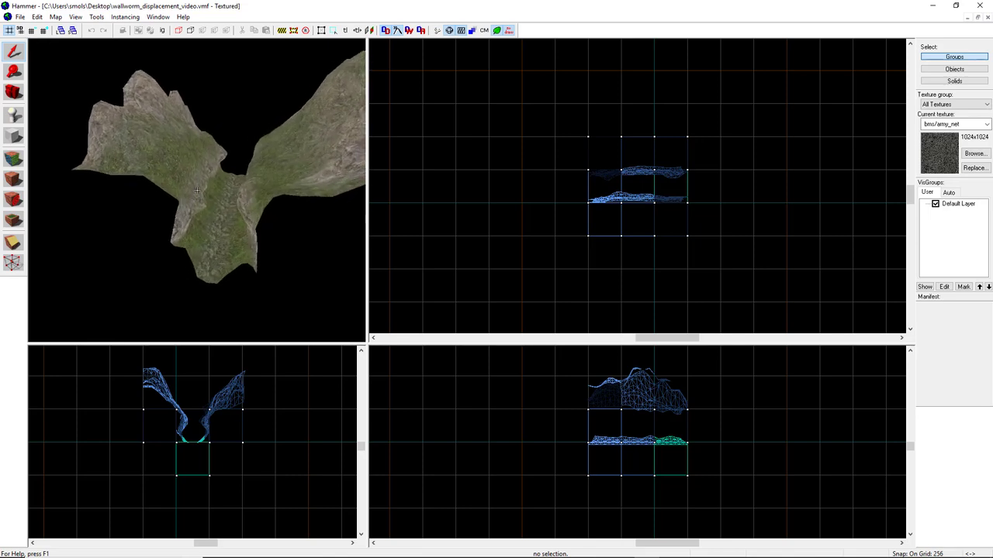
{"action": "left_click", "coordinate": [180, 141]}
{"action": "left_click", "coordinate": [228, 214]}
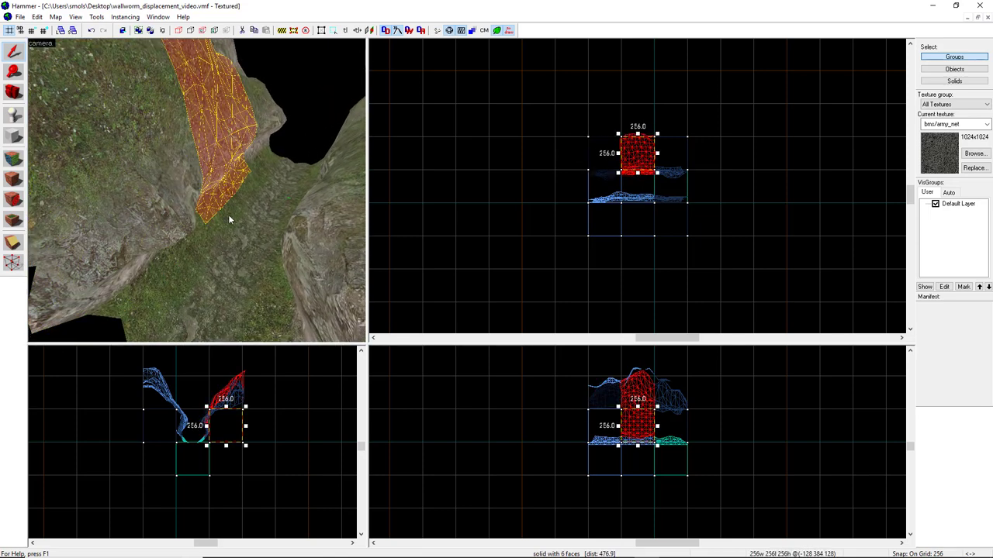
{"action": "left_click", "coordinate": [281, 72]}
{"action": "scroll", "coordinate": [281, 72], "scroll_direction": "down", "scroll_amount": 10}
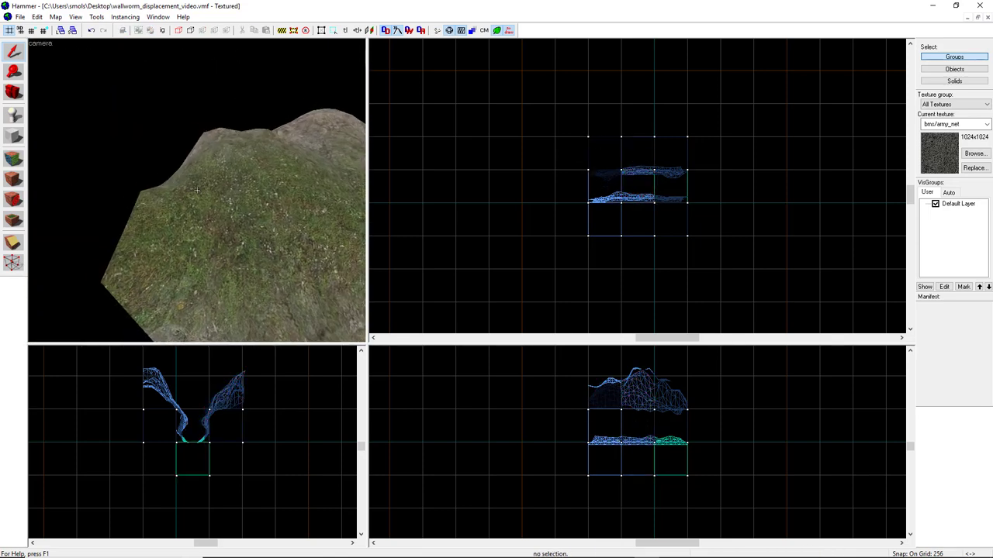